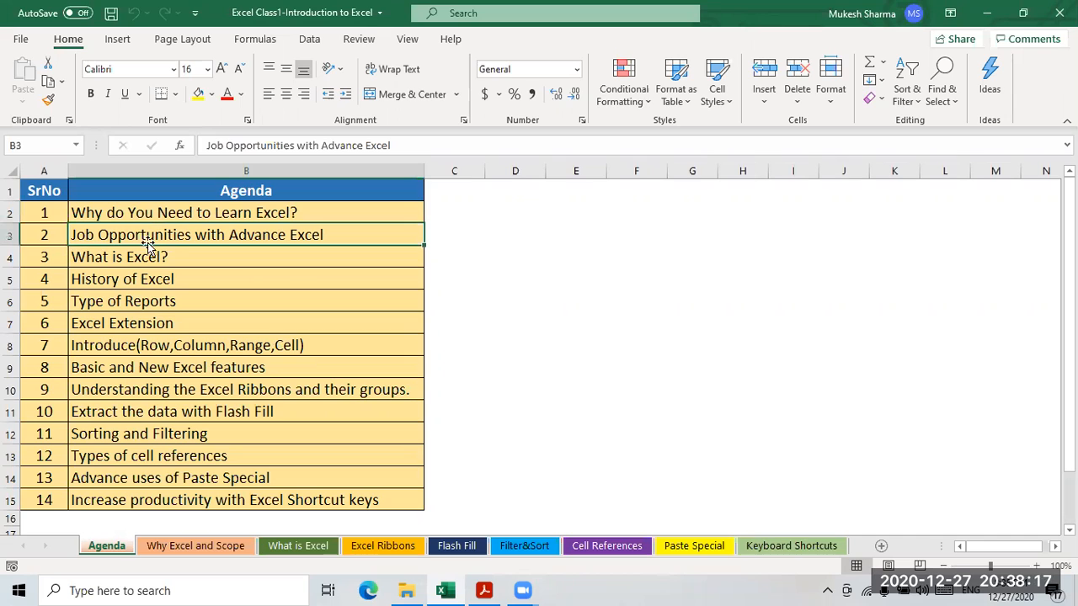
- Point out agenda items from 'What is Excel?' through 'Basic and New Excel features'
left_click(103, 265)
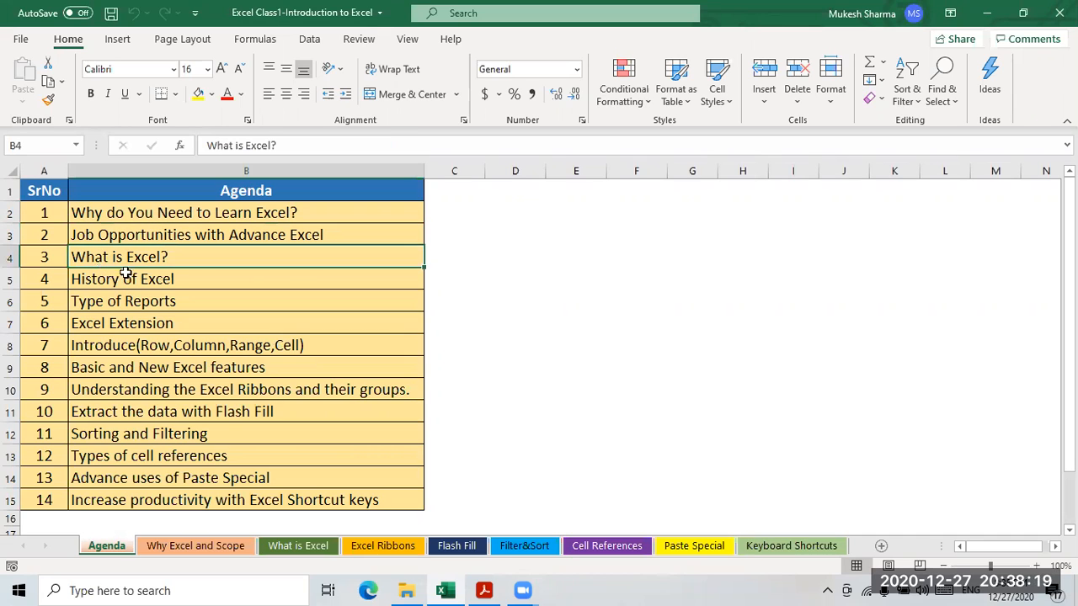
left_click(117, 286)
left_click(116, 308)
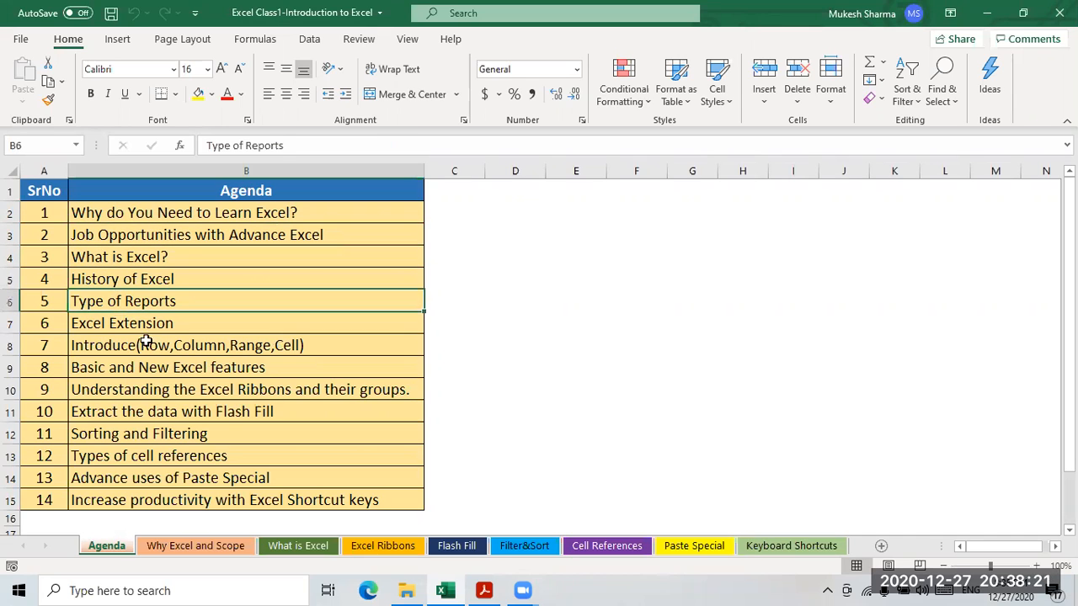
left_click(128, 328)
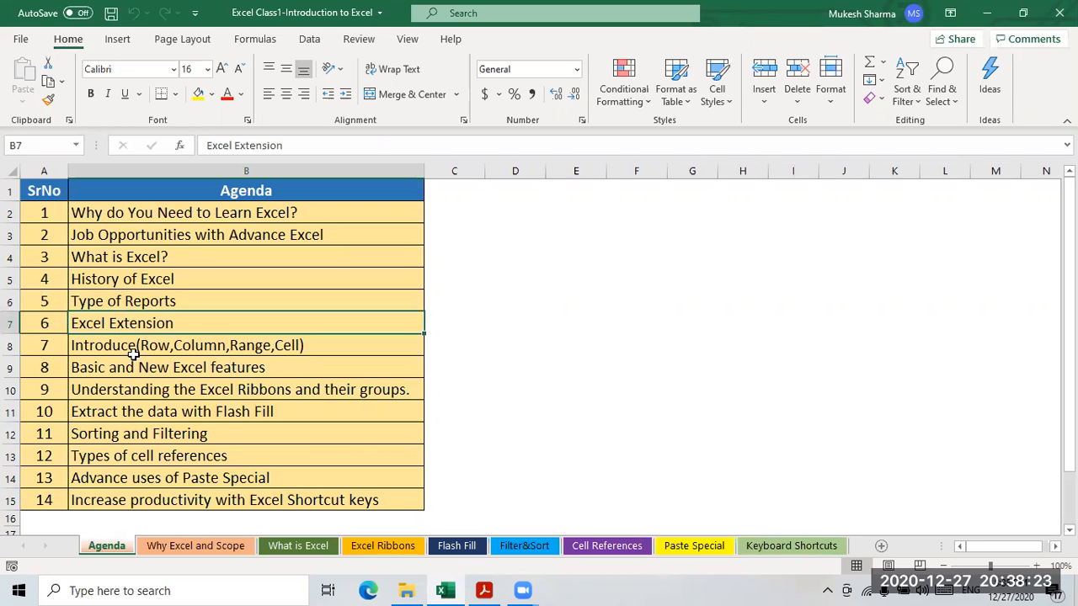
left_click(130, 347)
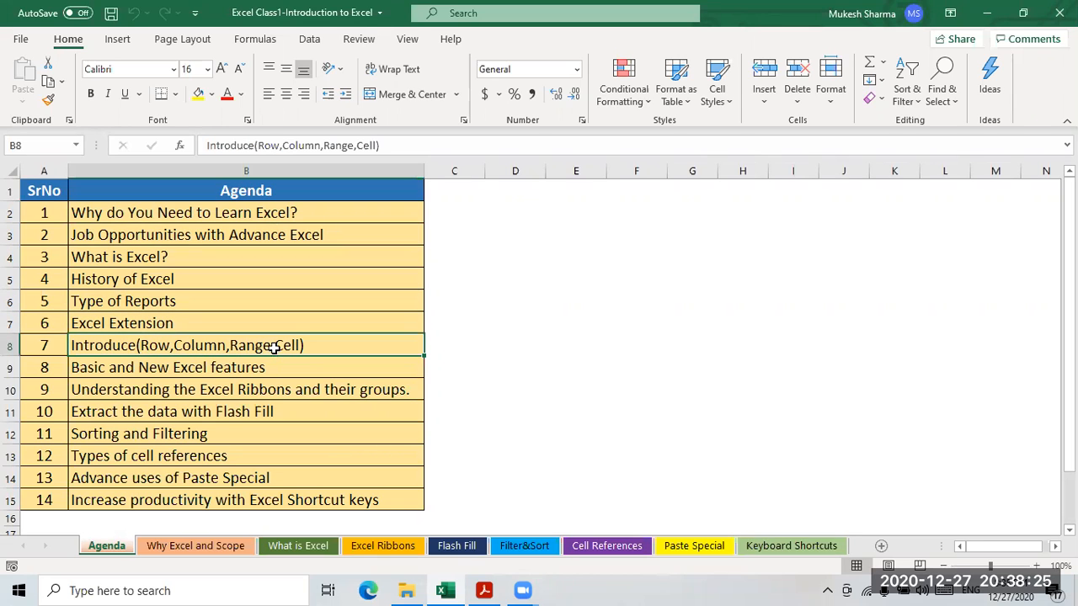
left_click(160, 372)
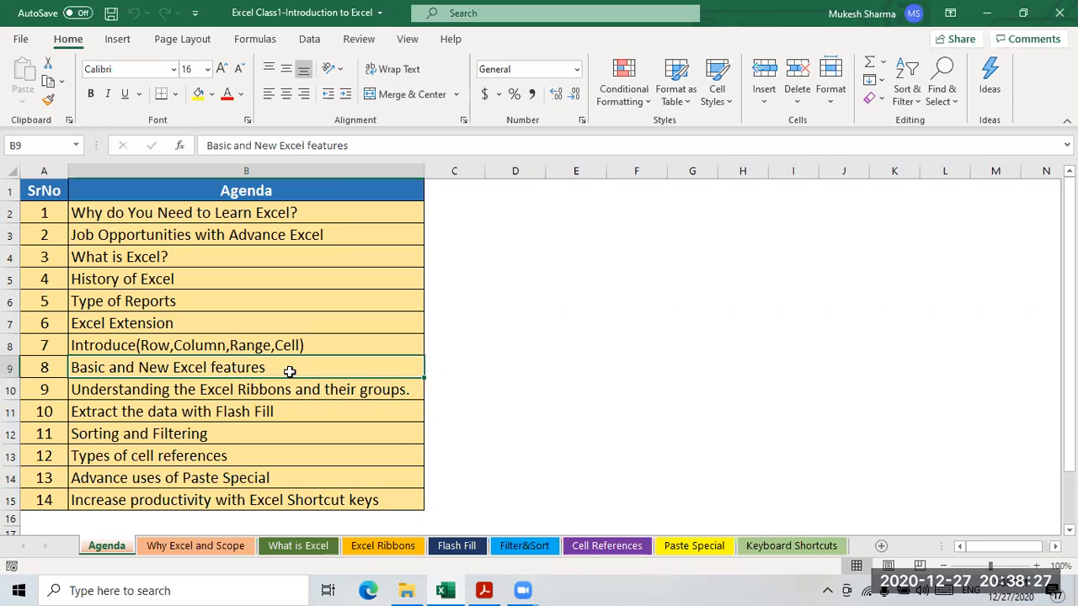
- Continue from 'Excel Ribbons' to 'Excel Shortcut keys', then show the Why Excel and Scope sheet
left_click(148, 392)
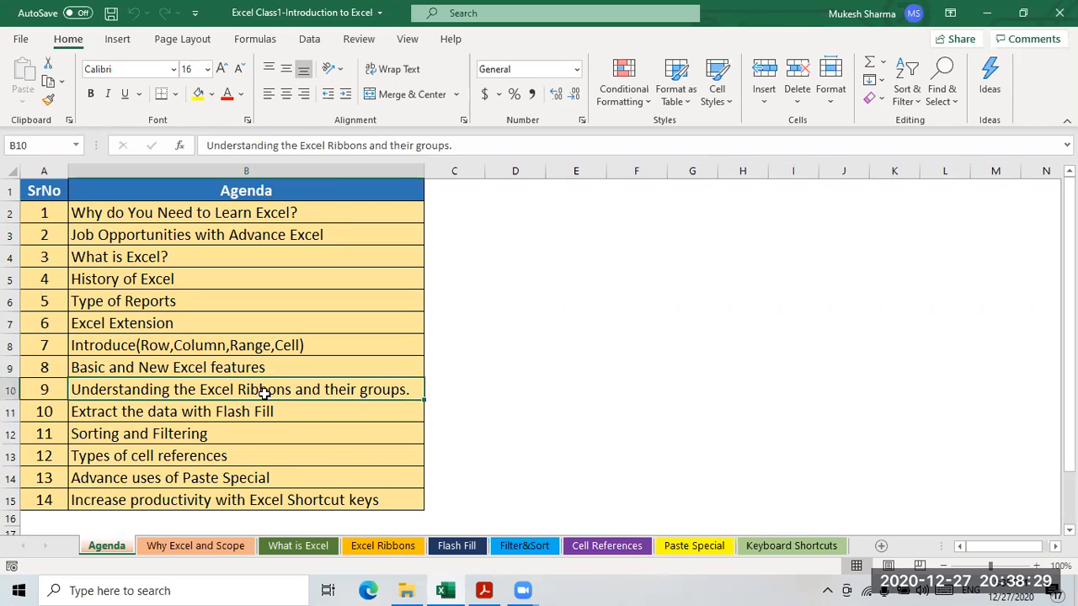
left_click(117, 413)
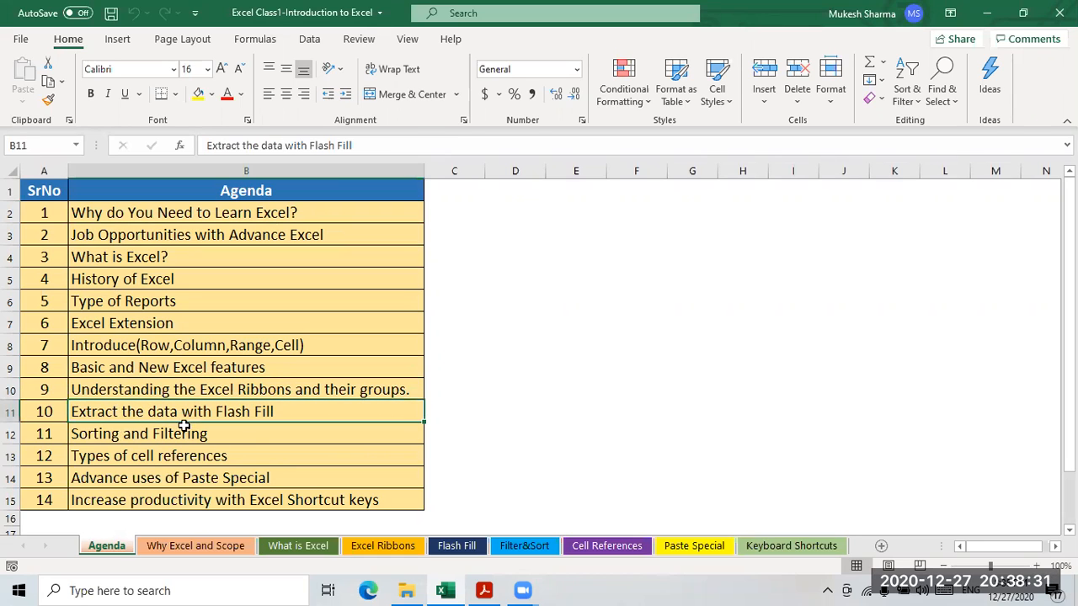
left_click(110, 436)
left_click(106, 457)
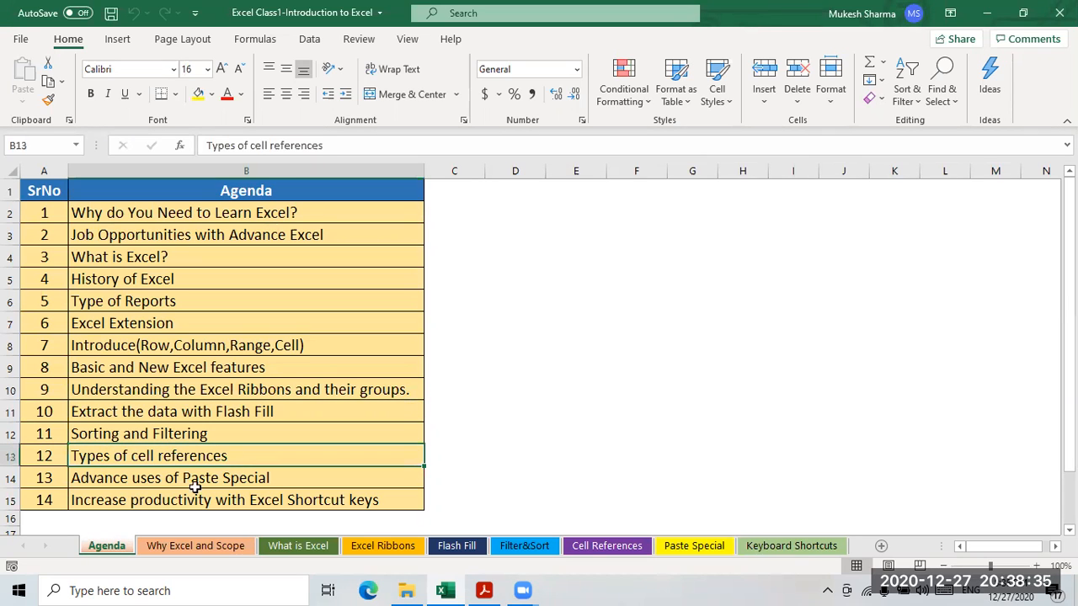
left_click(132, 480)
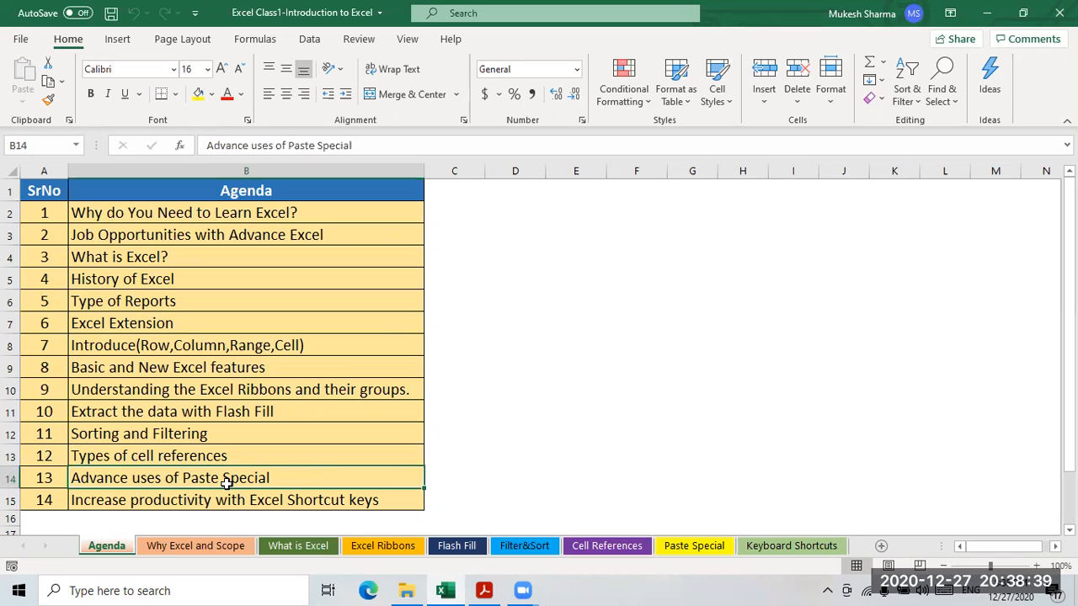
left_click(130, 502)
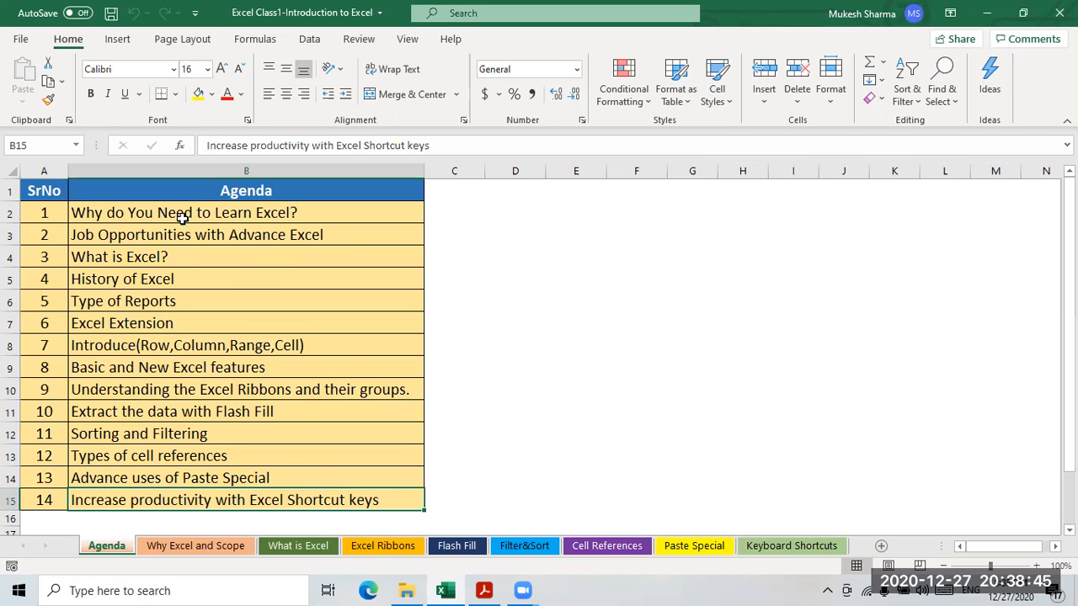
left_click(180, 548)
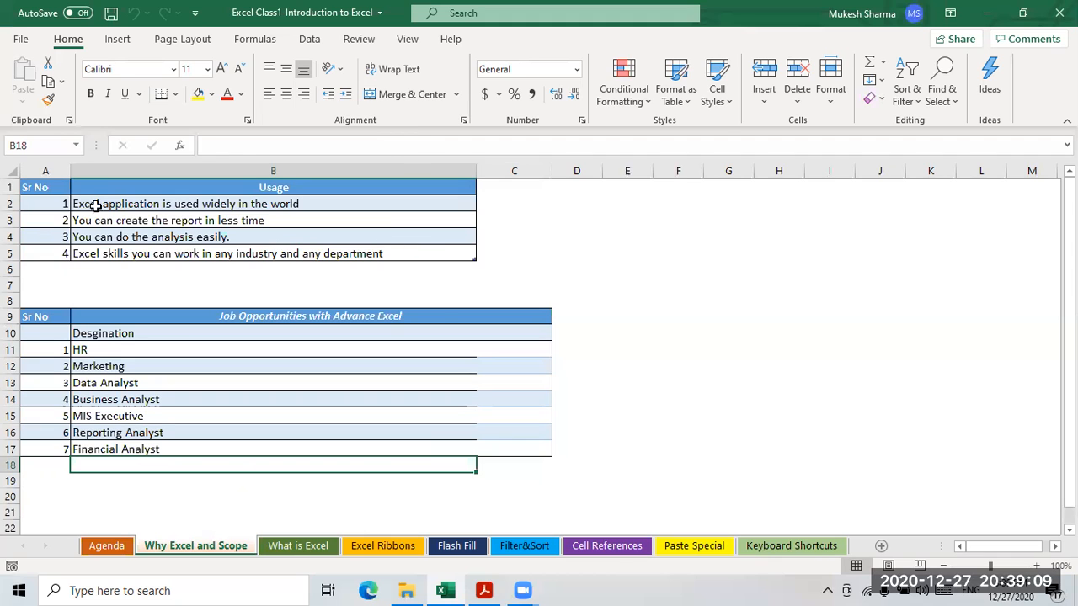
left_click(112, 203)
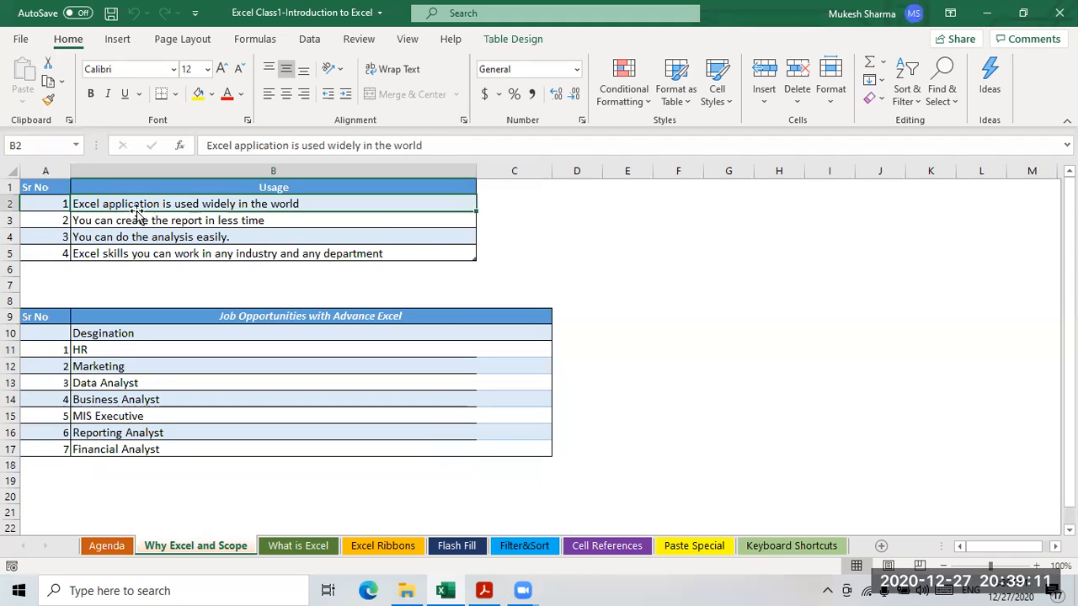
left_click(280, 221)
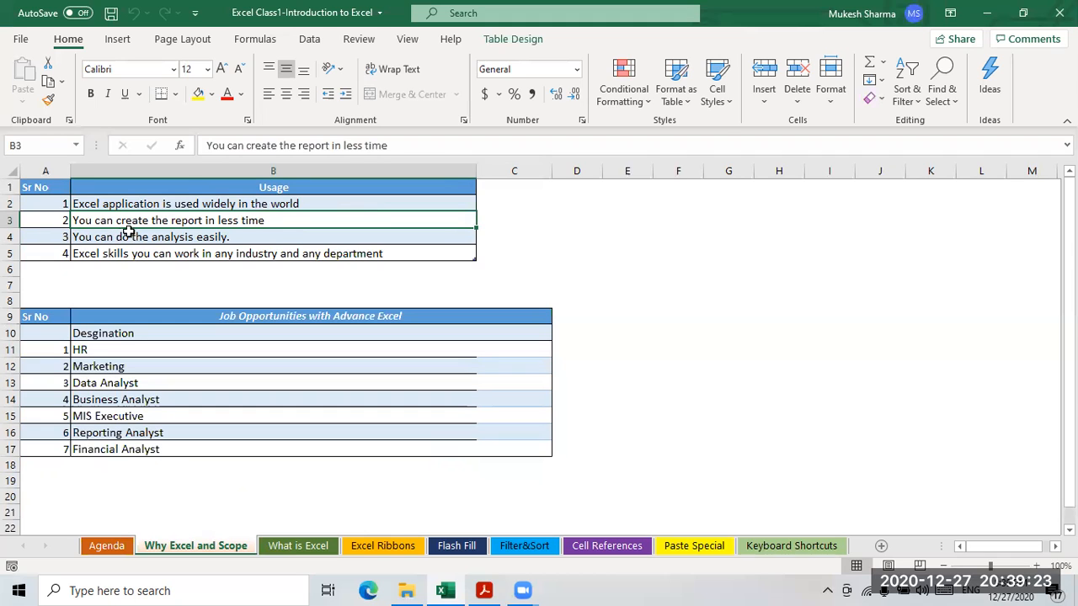
left_click(255, 236)
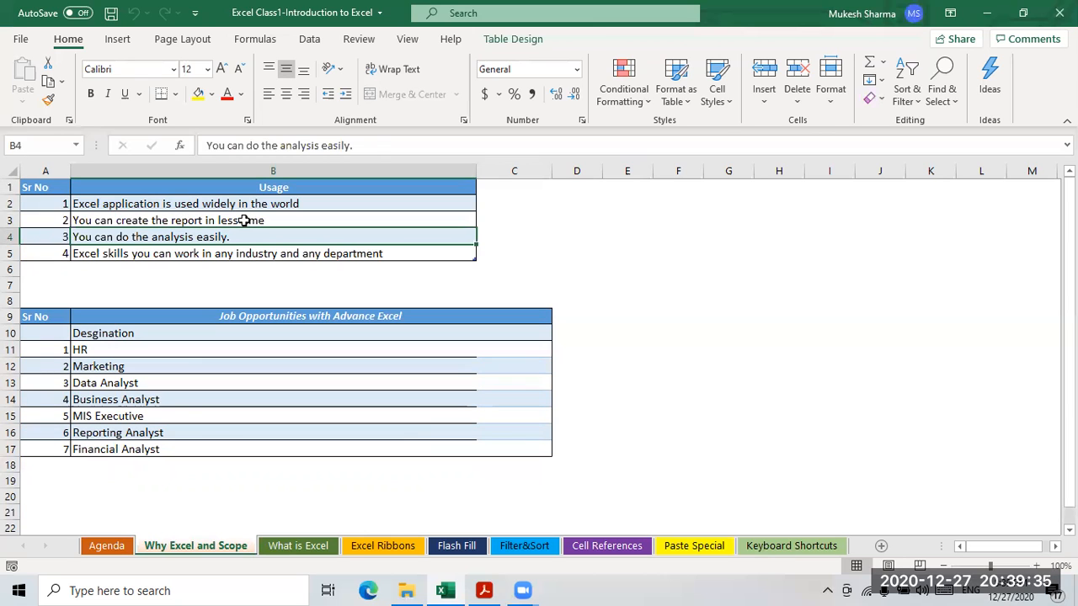
left_click(210, 221)
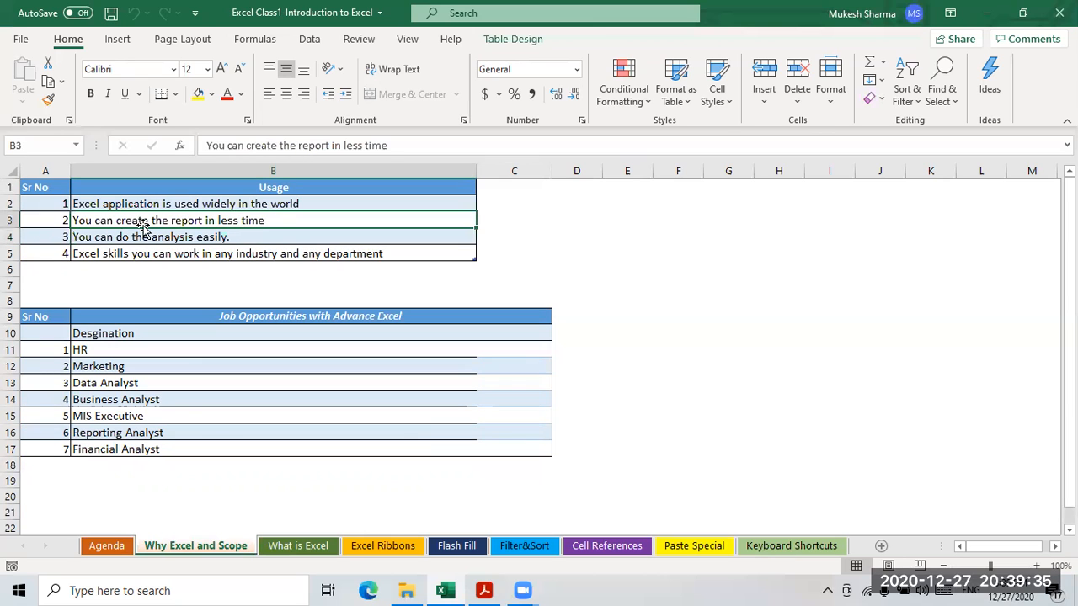
left_click(93, 243)
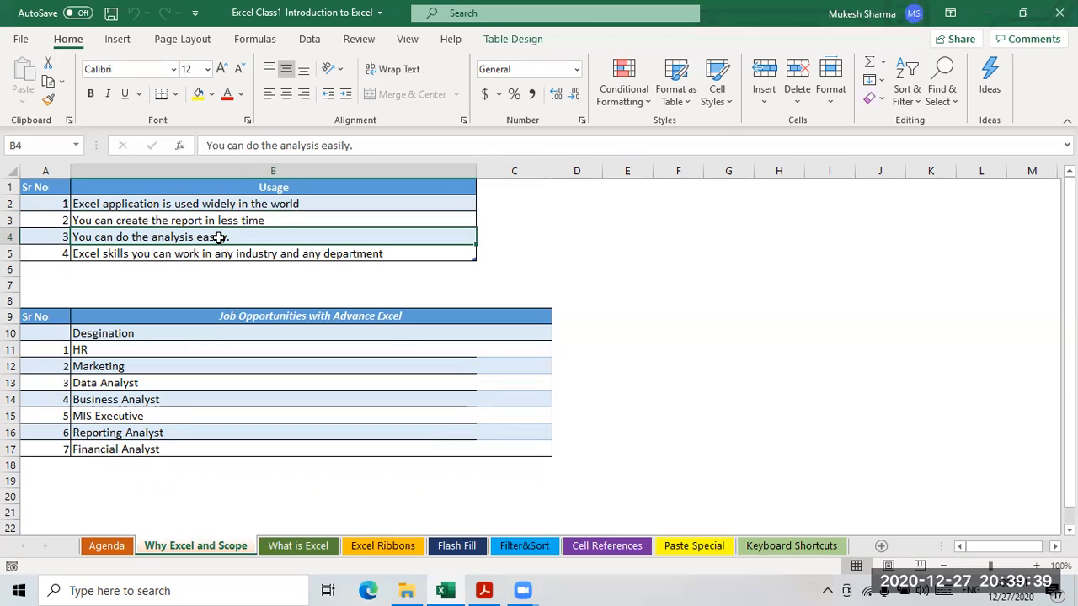
left_click(197, 253)
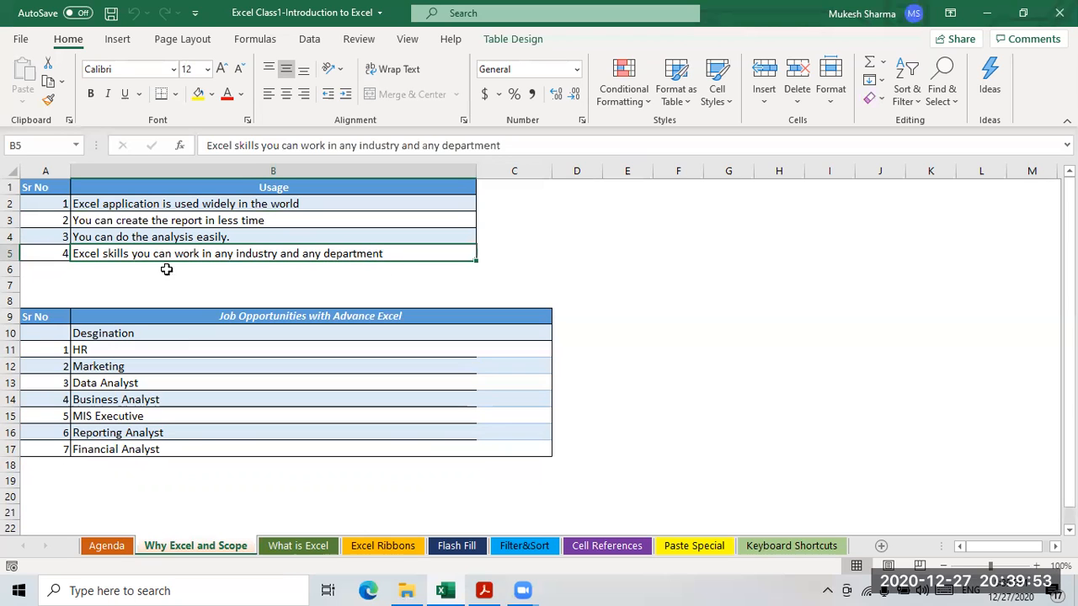
left_click(101, 268)
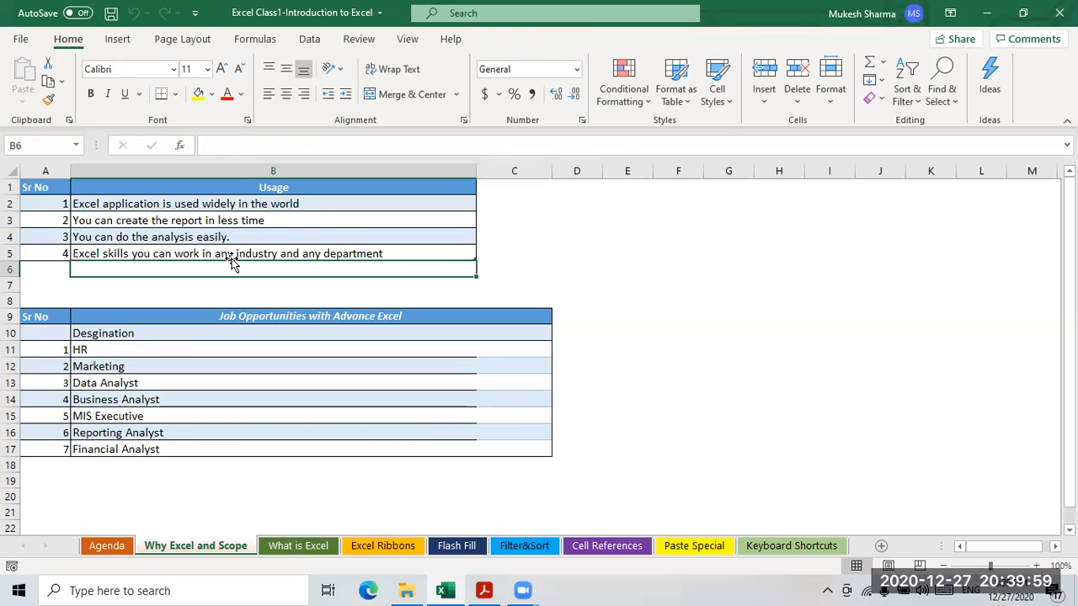
left_click(357, 256)
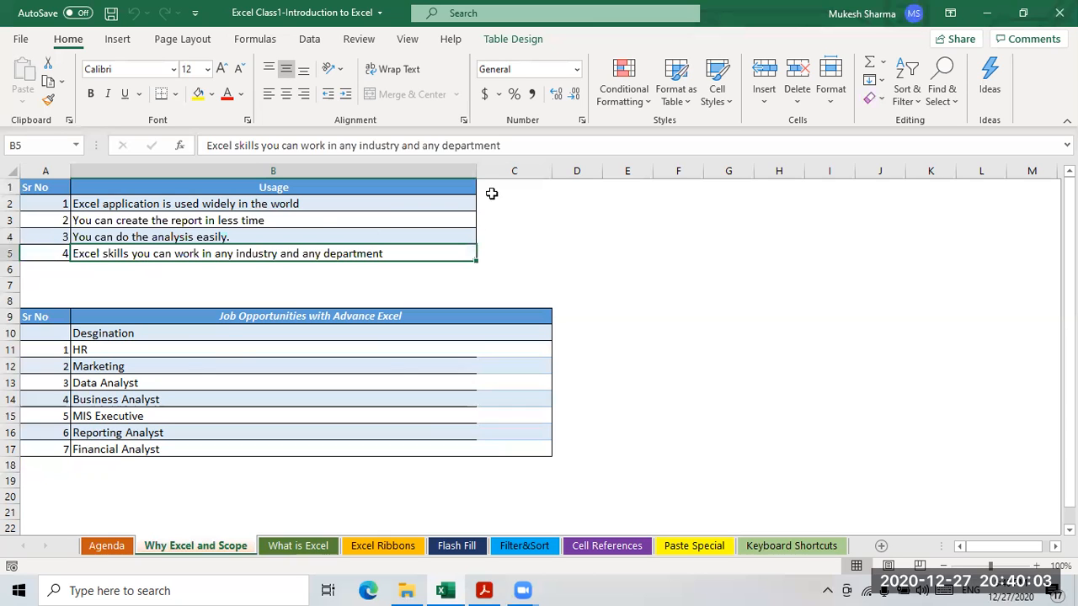
left_click_drag(113, 208, 304, 268)
left_click(287, 286)
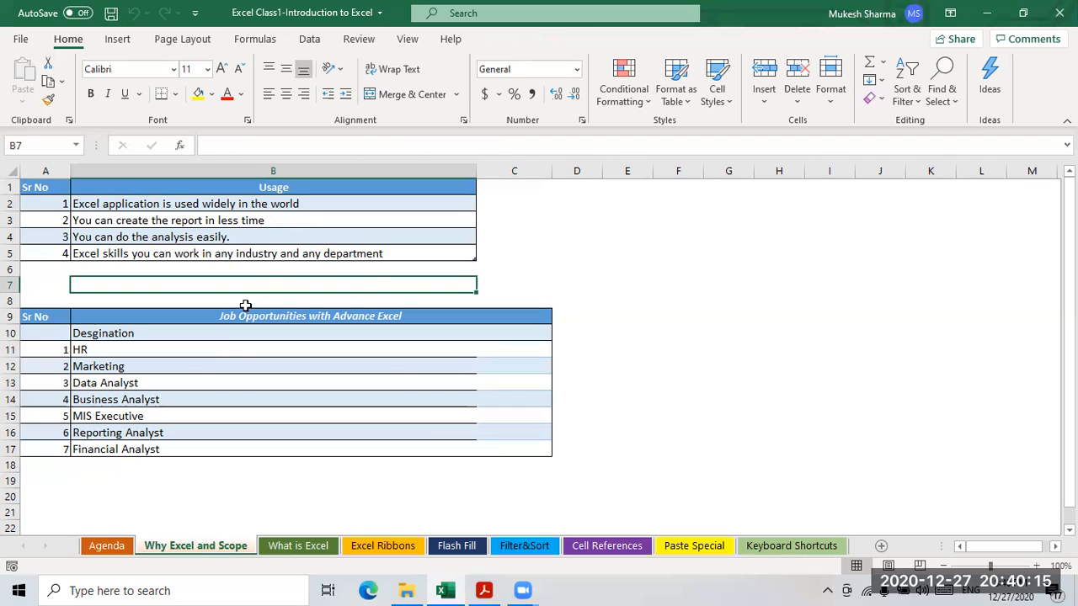
left_click(275, 252)
- Go through the job designations from HR down to Financial Analyst
scroll(276, 252, "down", 1)
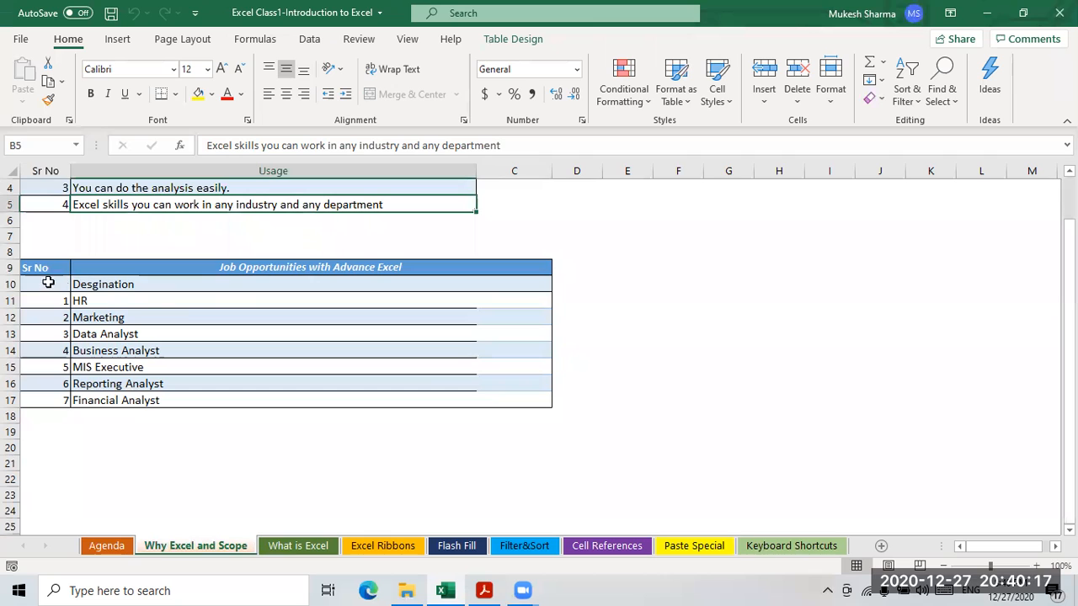
left_click(253, 268)
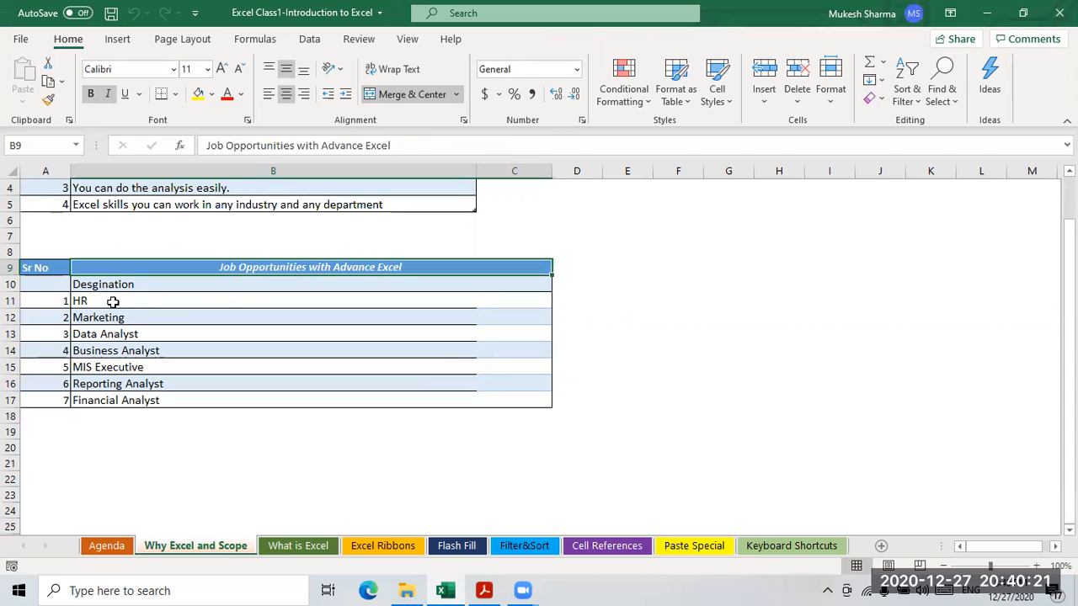
left_click(194, 305)
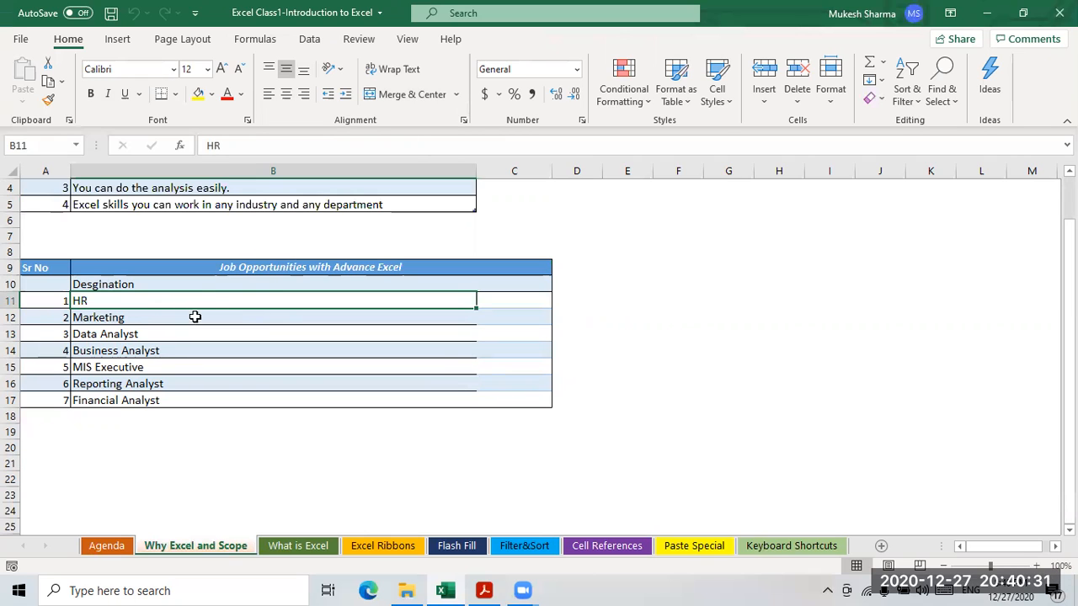
left_click(109, 322)
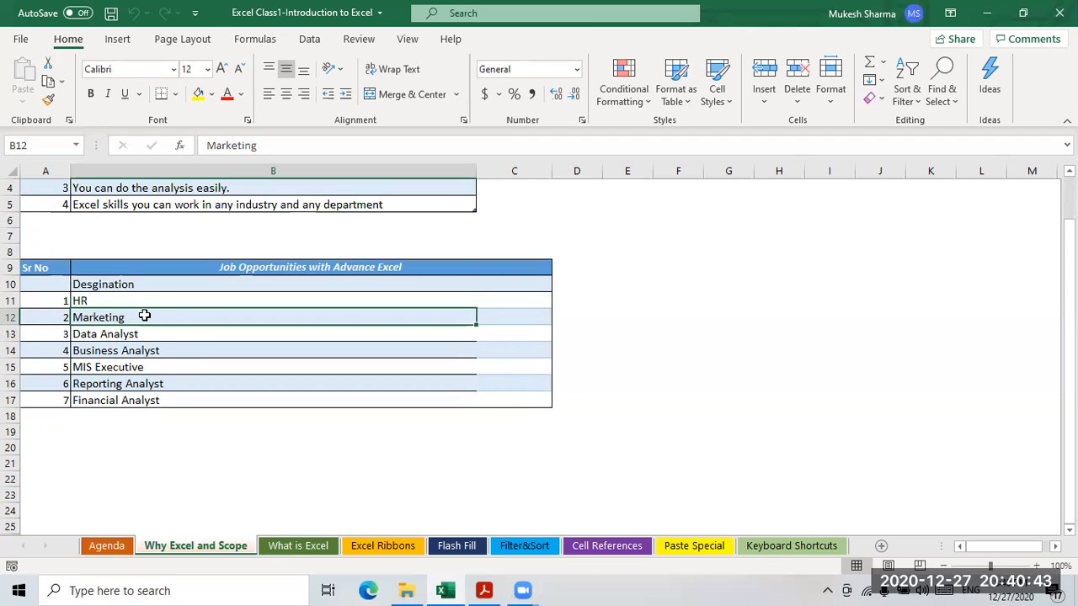
left_click(177, 334)
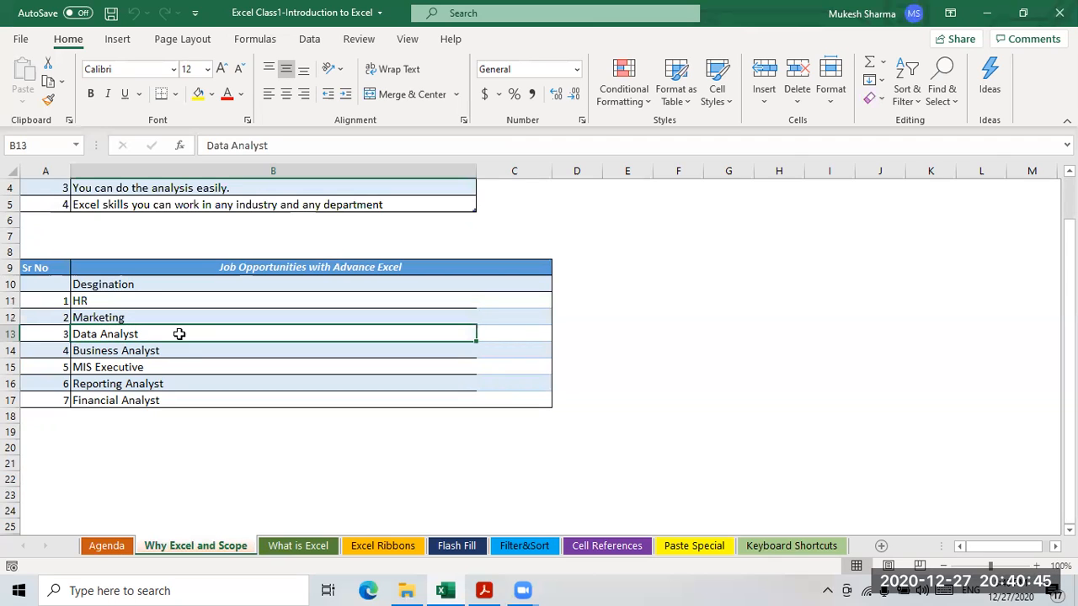
left_click(125, 352)
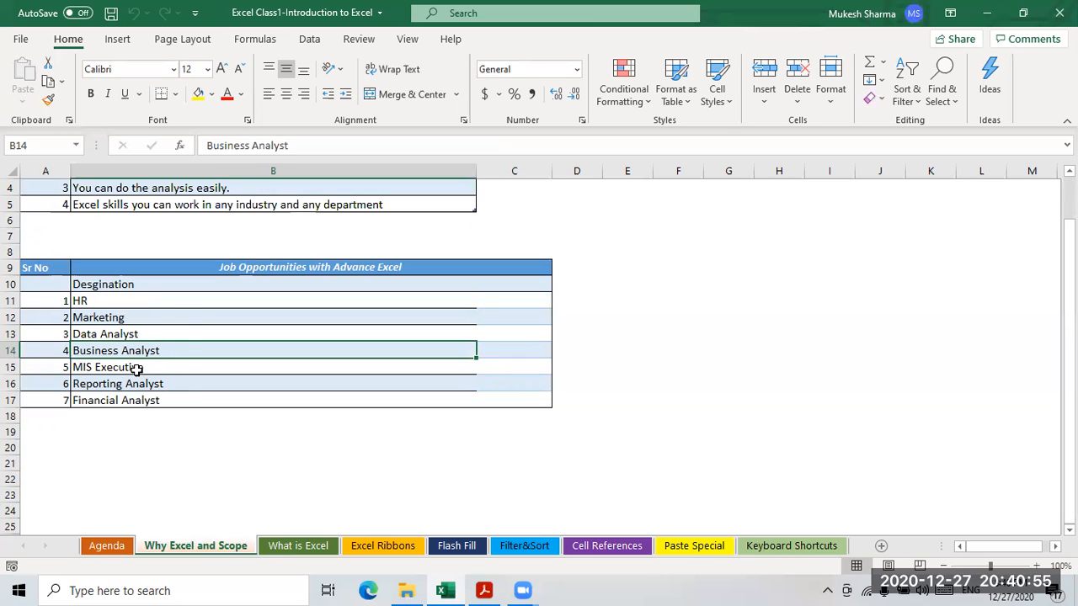
left_click(94, 371)
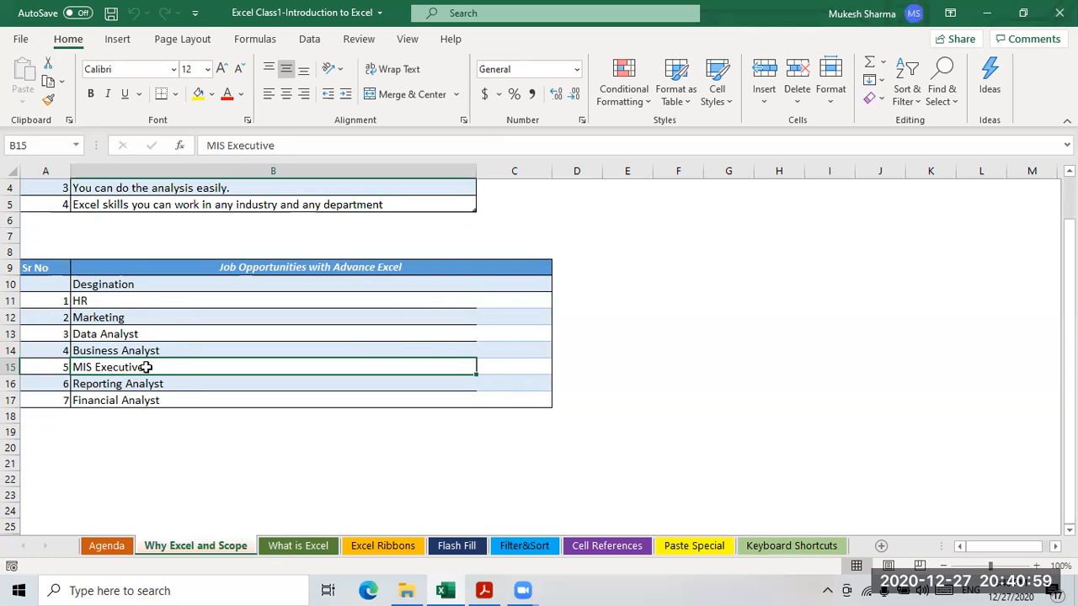
left_click(122, 385)
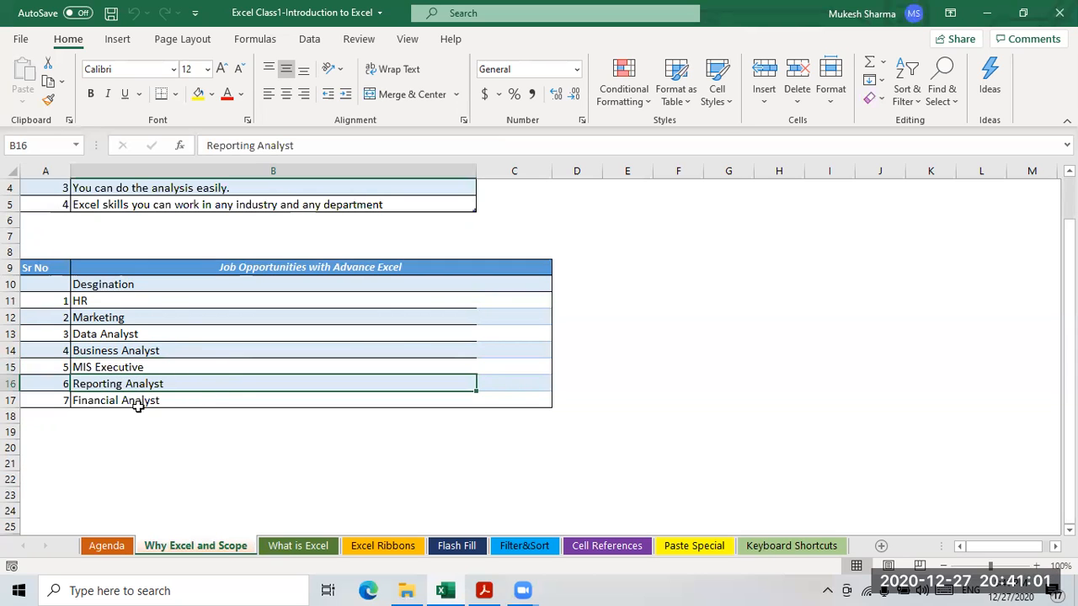
key("Down")
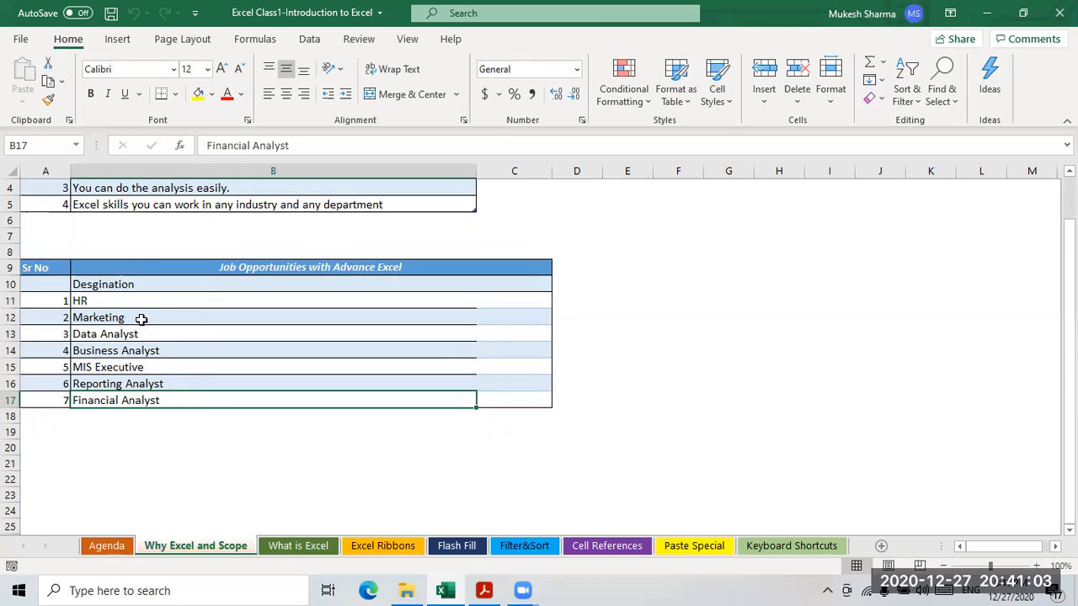
- Highlight all seven job designations together, then move to the What is Excel sheet
left_click_drag(123, 303, 162, 409)
left_click(108, 305)
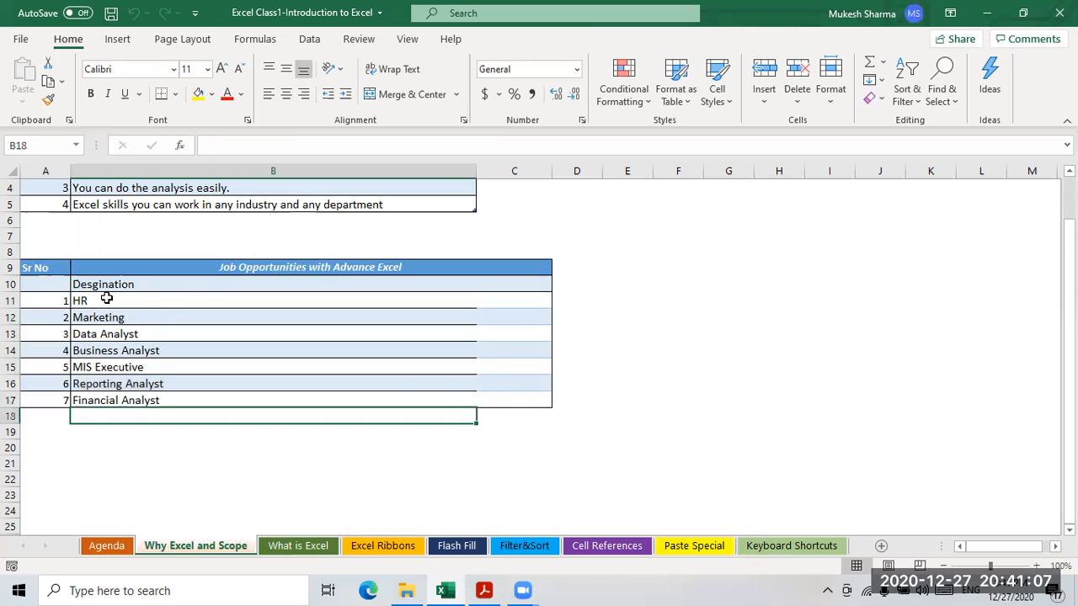
left_click_drag(107, 327, 118, 401)
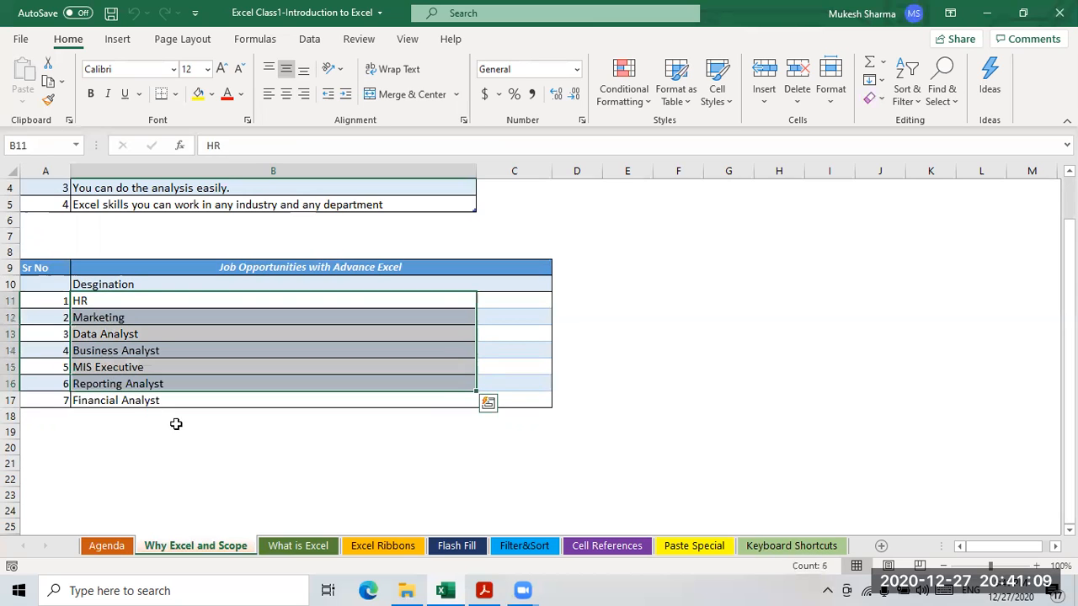
left_click(176, 430)
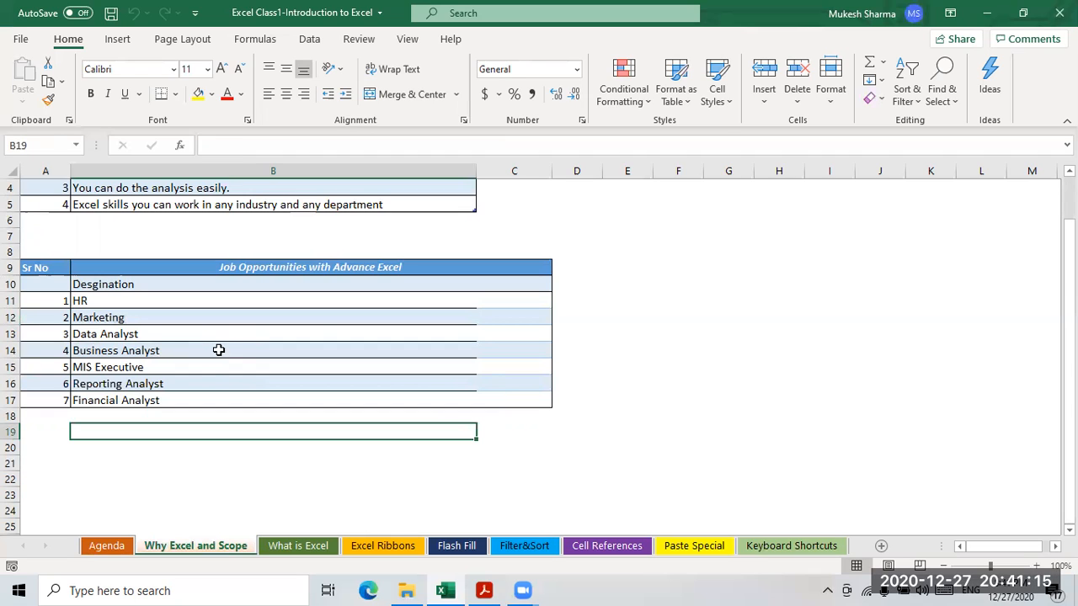
left_click(317, 335)
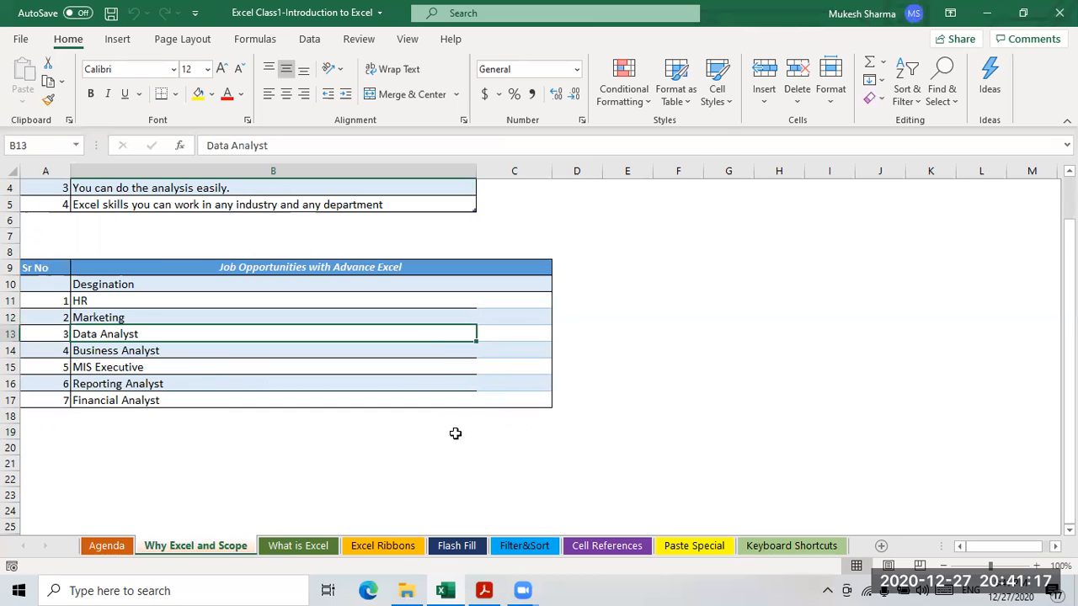
left_click(129, 416)
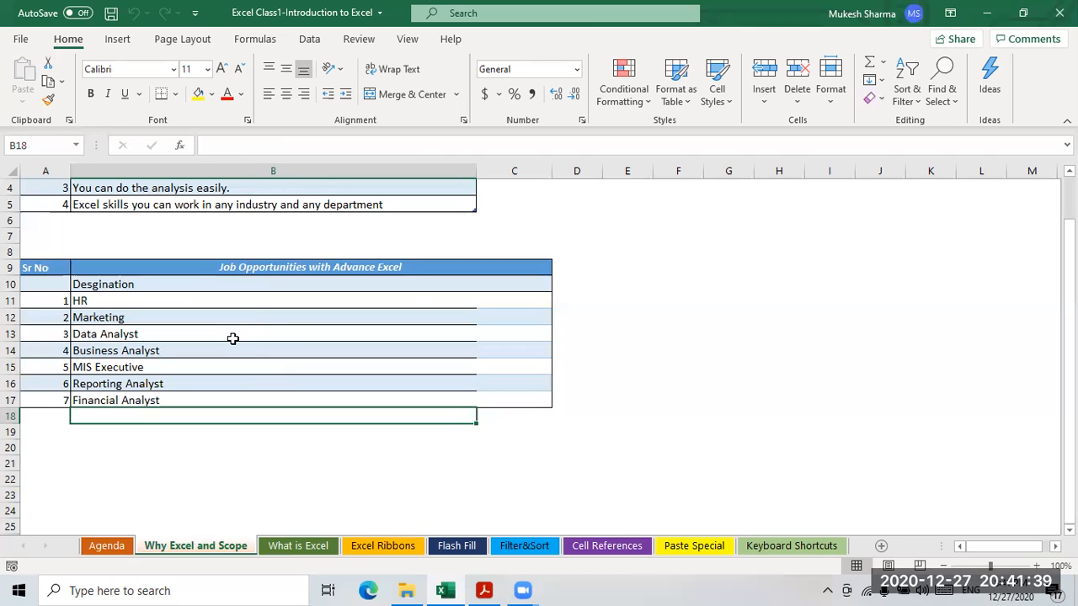
left_click(290, 546)
scroll(212, 354, "up", 2)
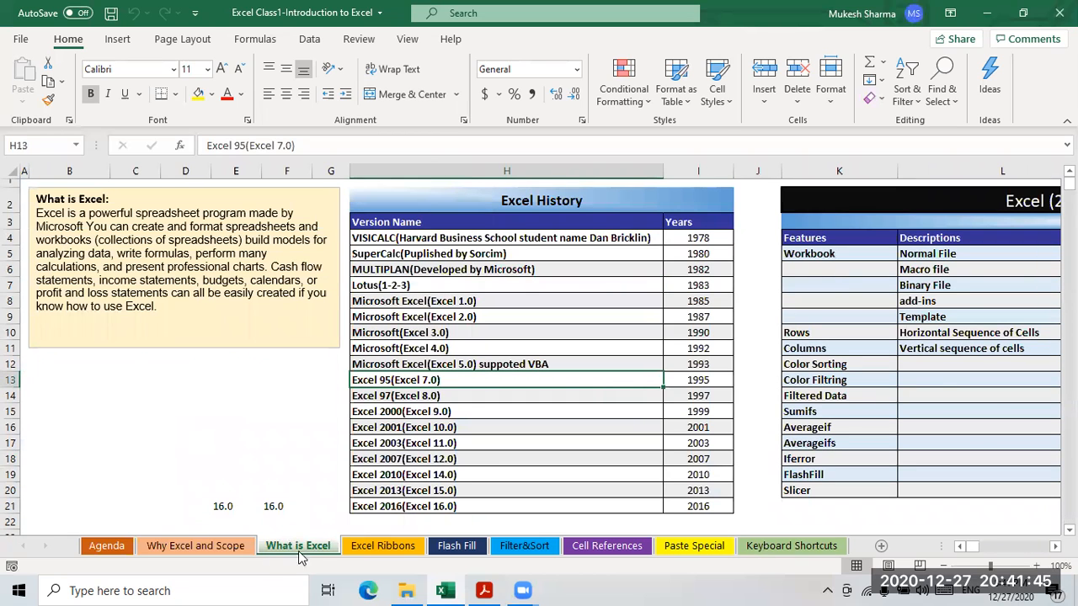
left_click(93, 218)
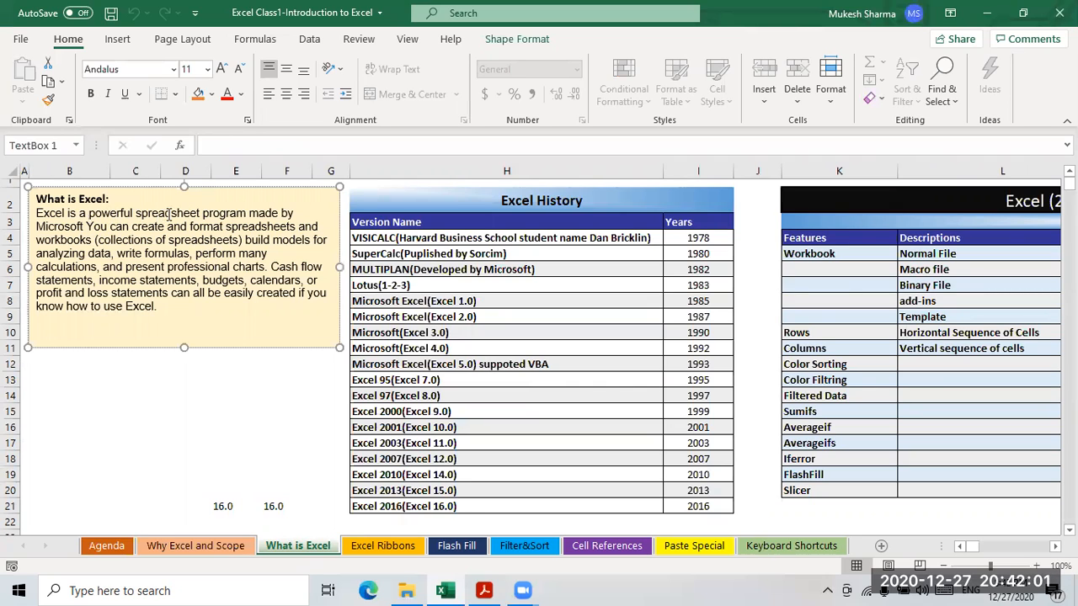
left_click(167, 590)
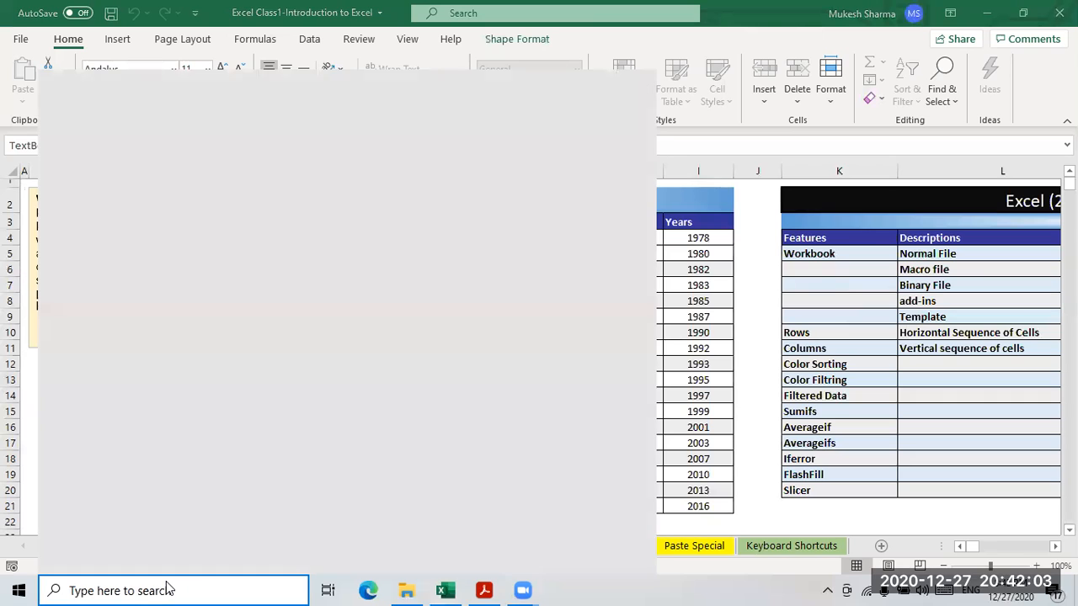
type("office")
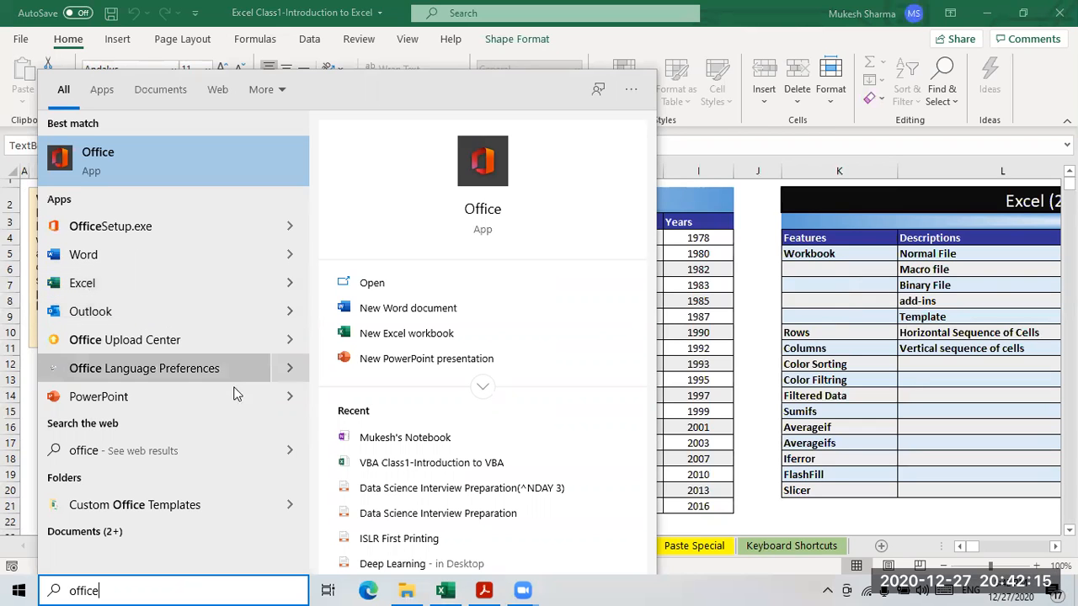
key("Escape")
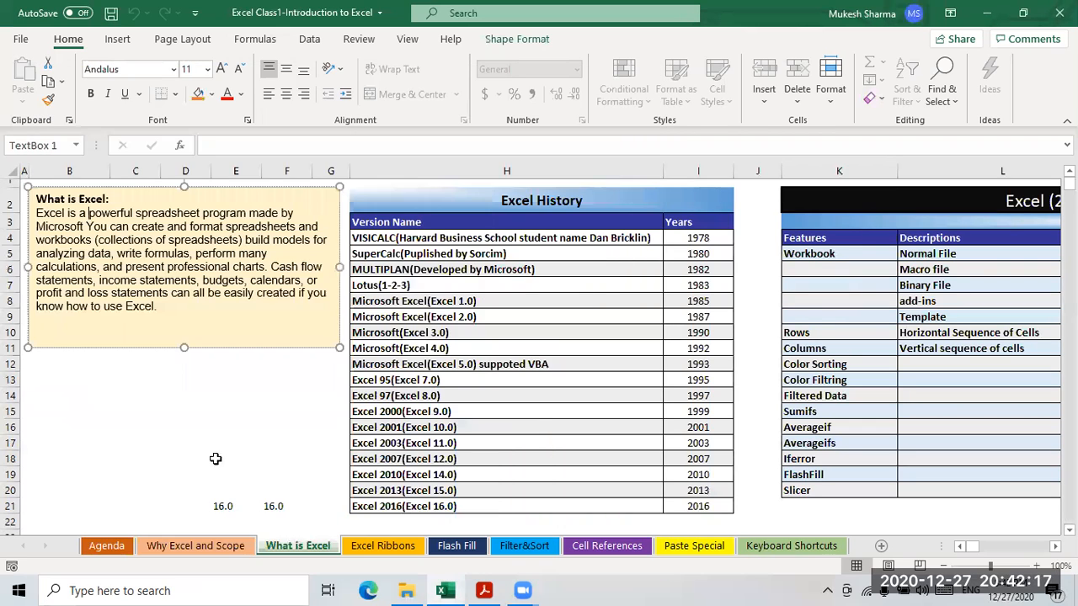
- Enter the heading 'office' in cell B13
key("Escape")
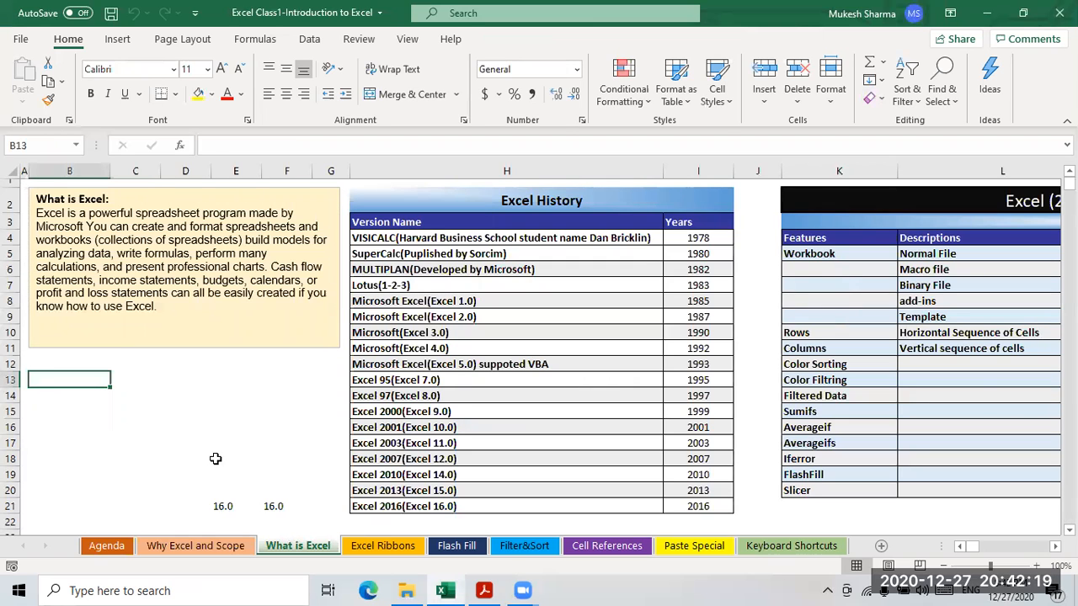
type("office")
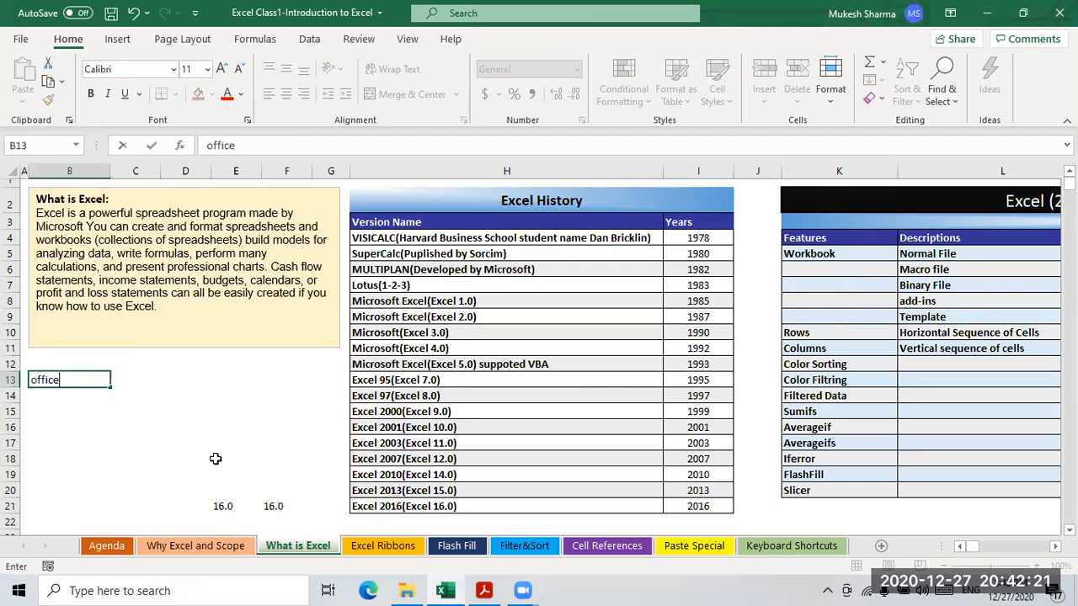
key("ctrl+Return")
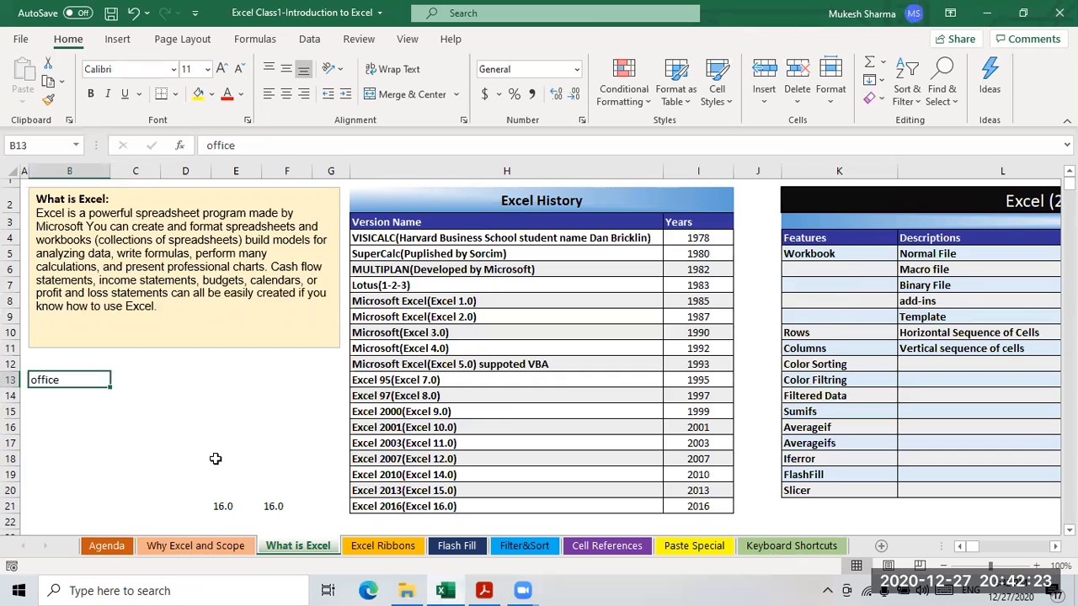
key("Return")
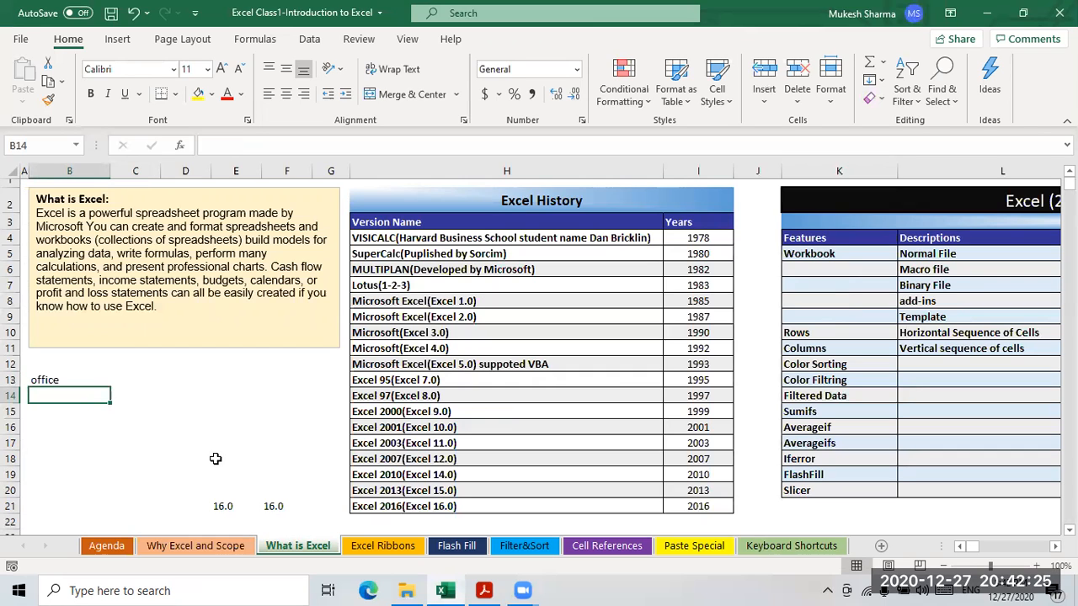
key("shift+Return")
key("Return")
- Enter '1 Excel' in B14 and '2-MS Access' in B15
type("x")
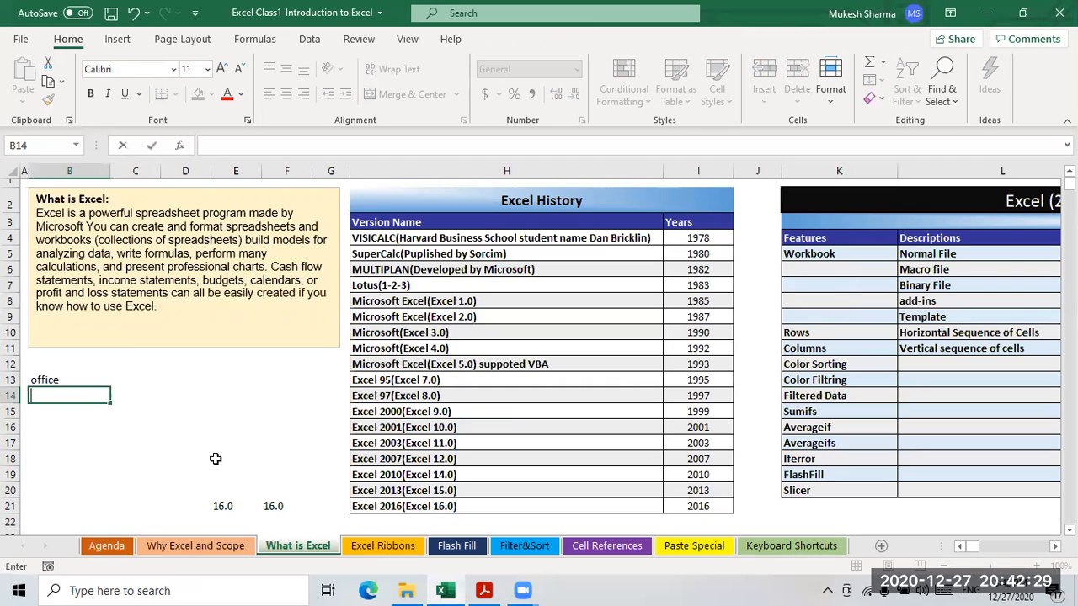
type(" Exce")
key("Return")
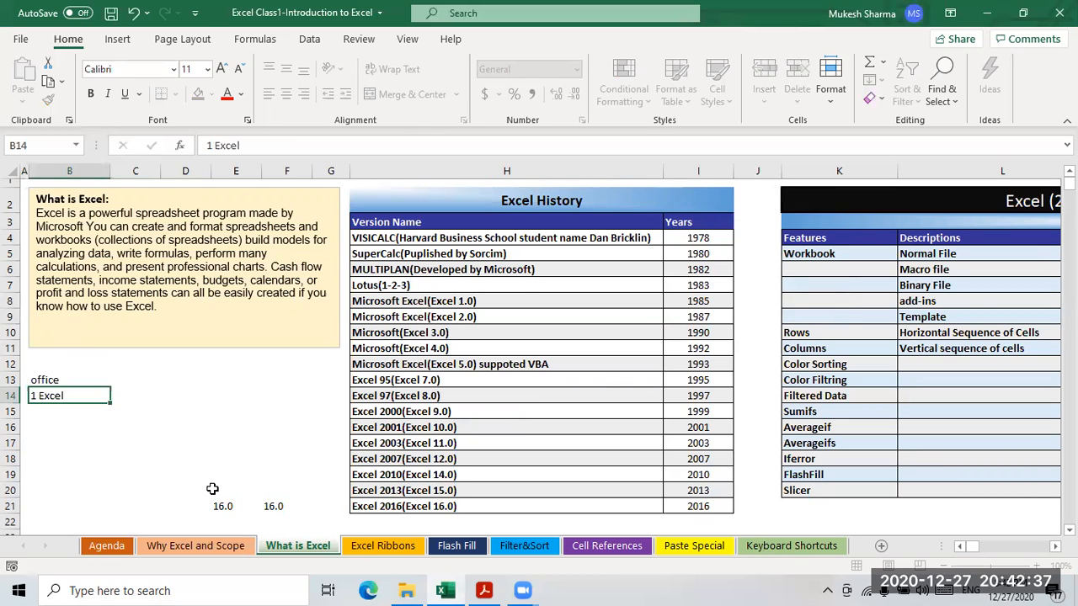
type("2-")
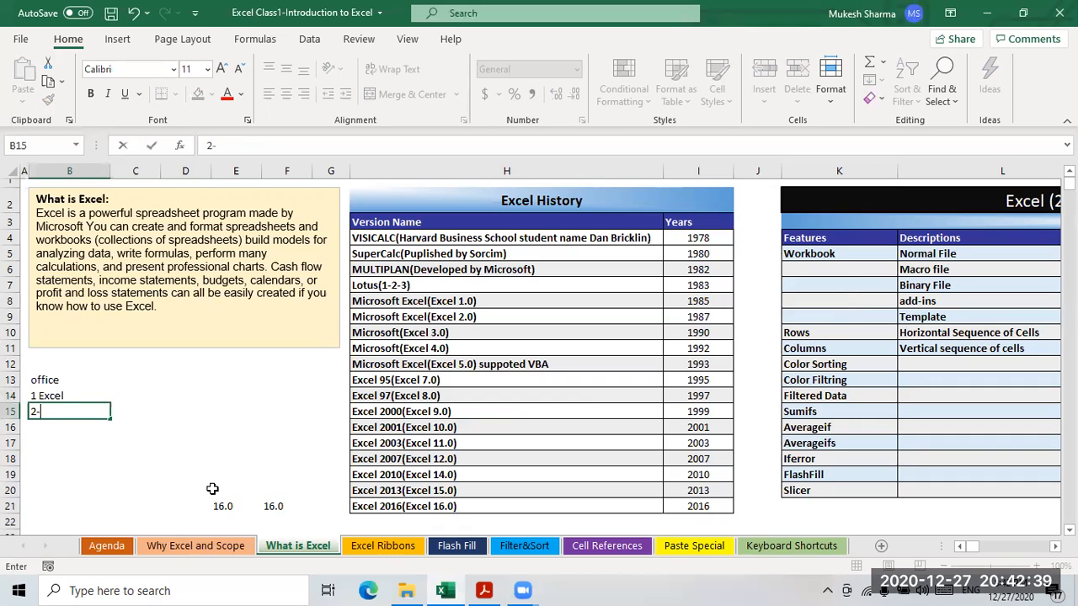
type("MS Acess")
key("BackSpace")
key("BackSpace")
key("BackSpace")
type("ces")
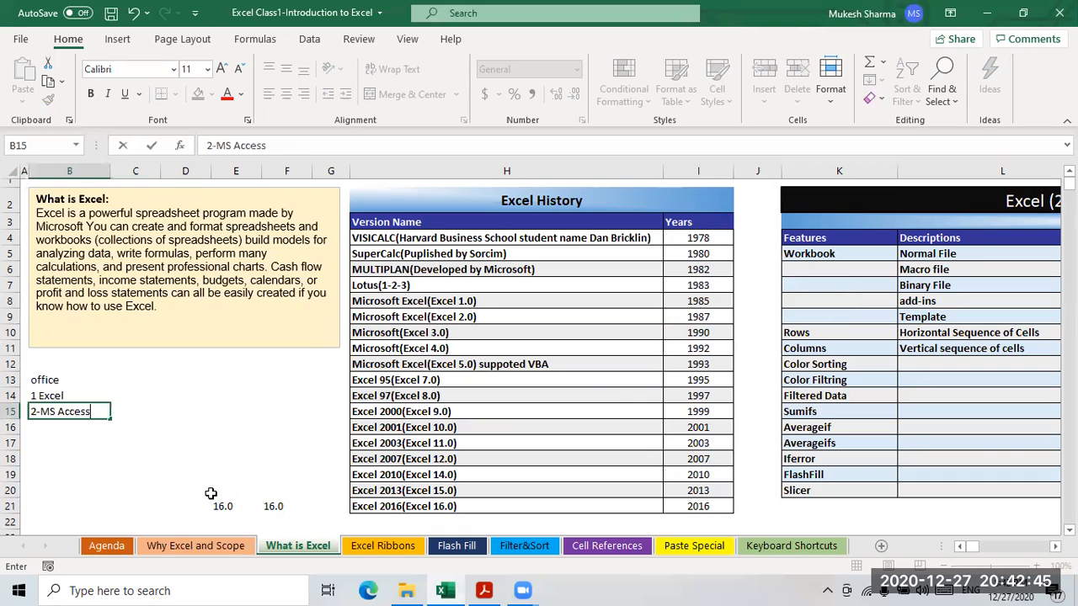
type("s")
key("Return")
- Enter '3-MS Word' in B16 and '4-Power point' in B17
type("3-")
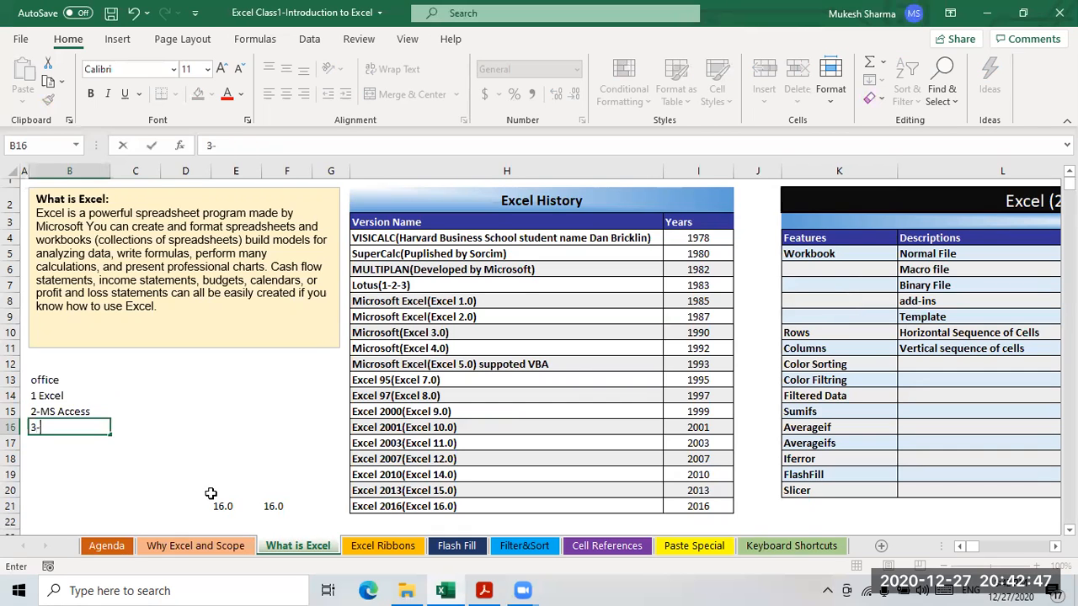
type("MS Word")
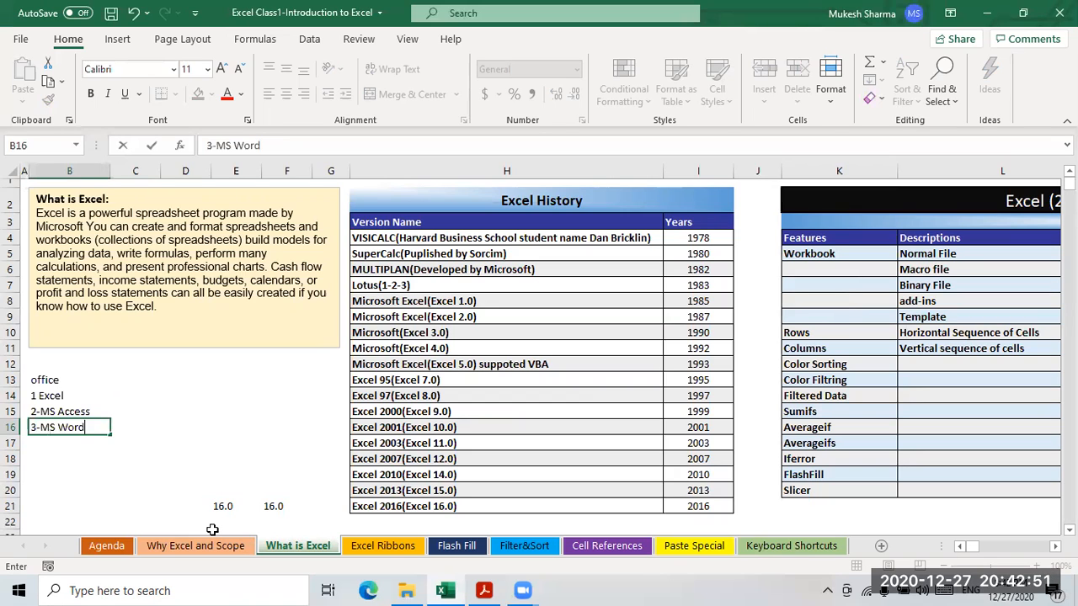
key("Return")
type("4")
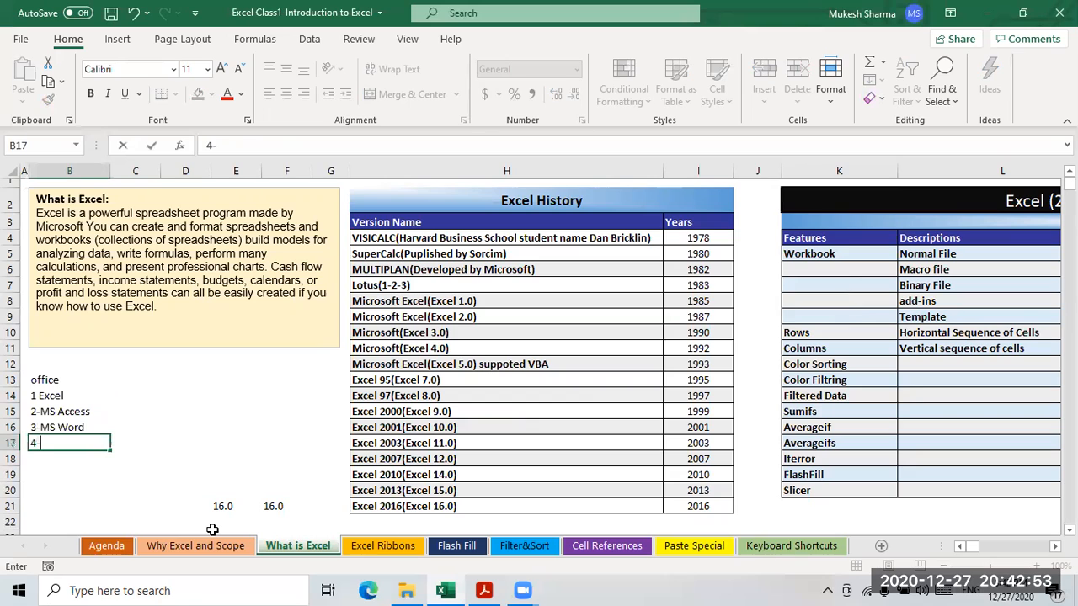
type("-pwer")
key("BackSpace")
key("BackSpace")
key("BackSpace")
key("BackSpace")
type("Power point")
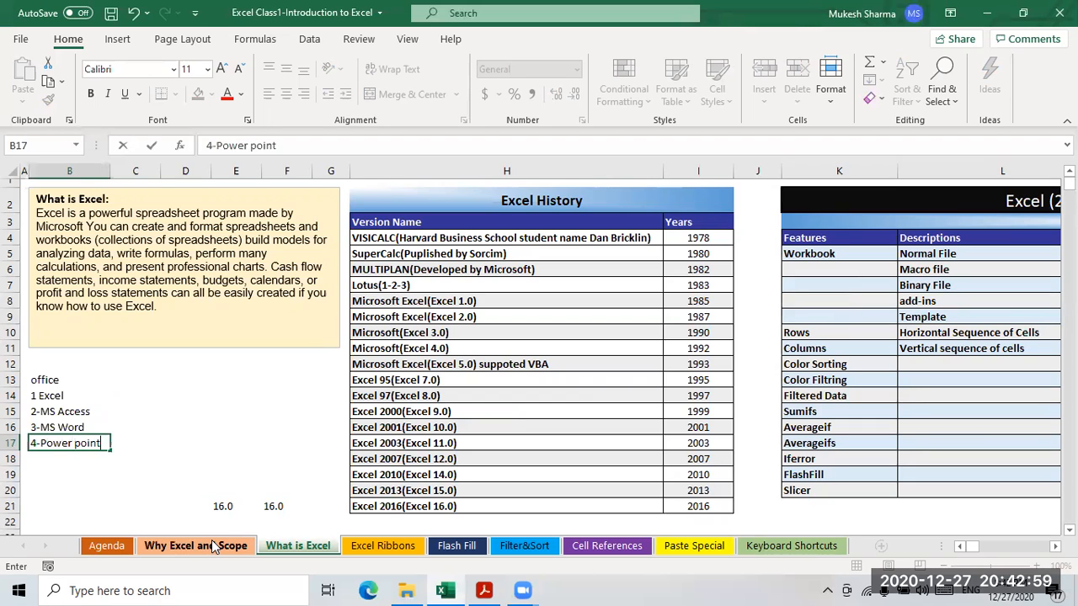
key("Return")
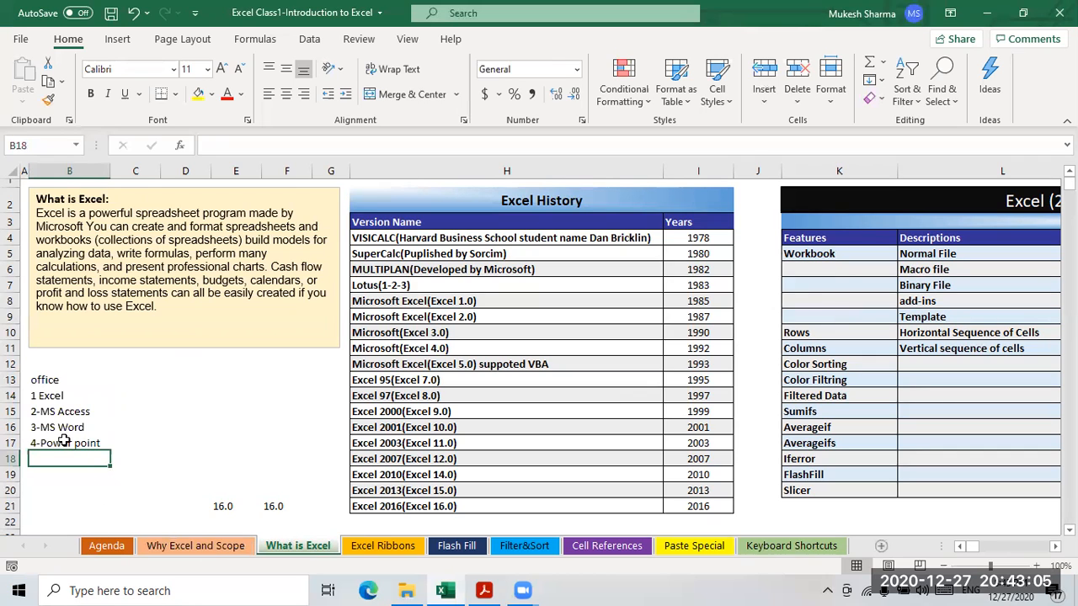
left_click(53, 395)
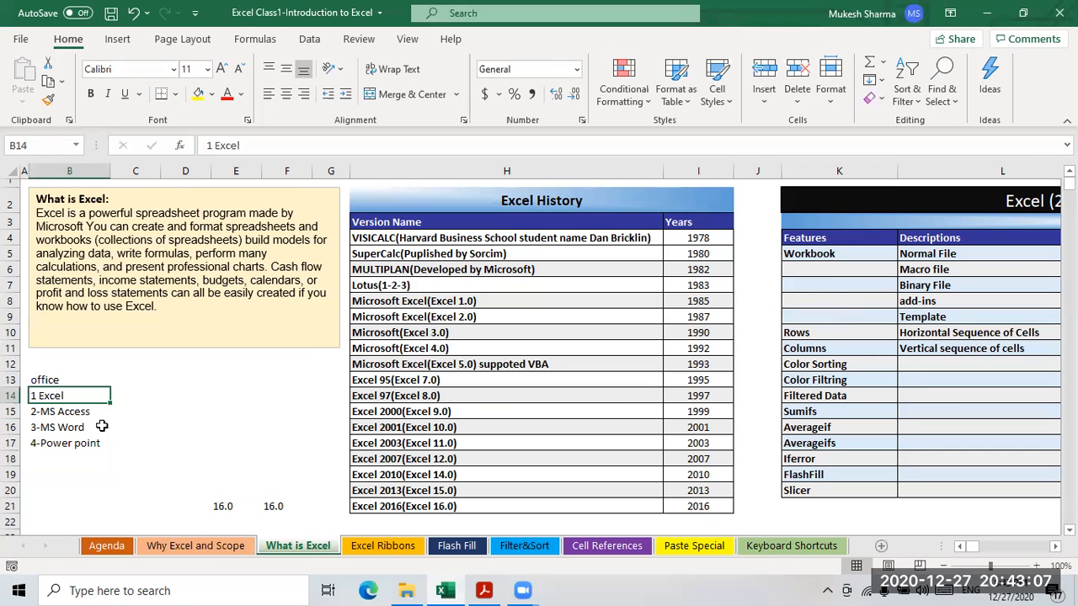
left_click(73, 428)
left_click(74, 443)
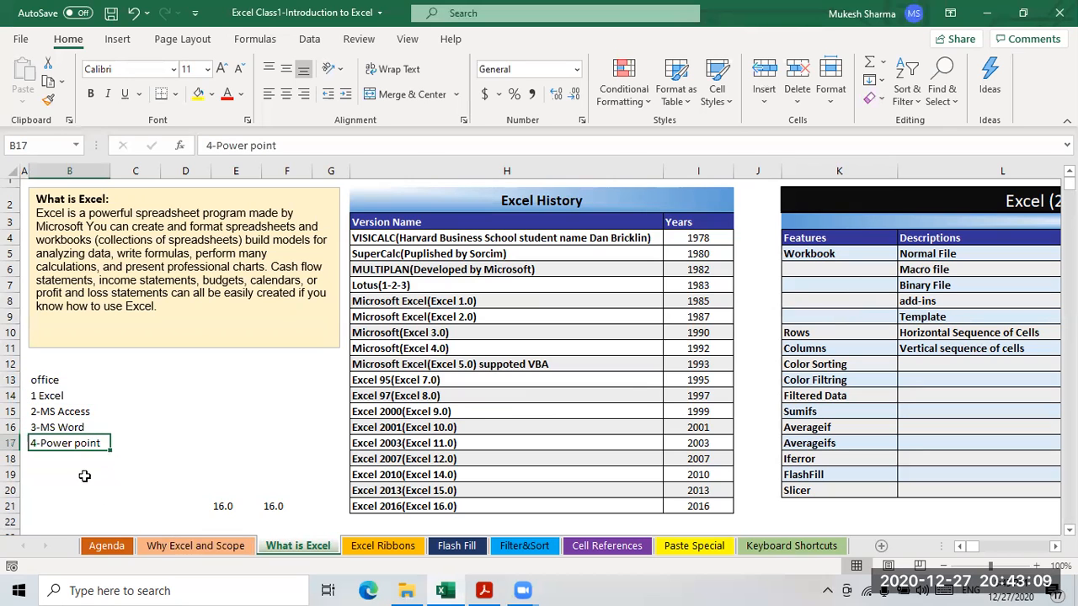
left_click(42, 400)
left_click_drag(53, 419, 60, 446)
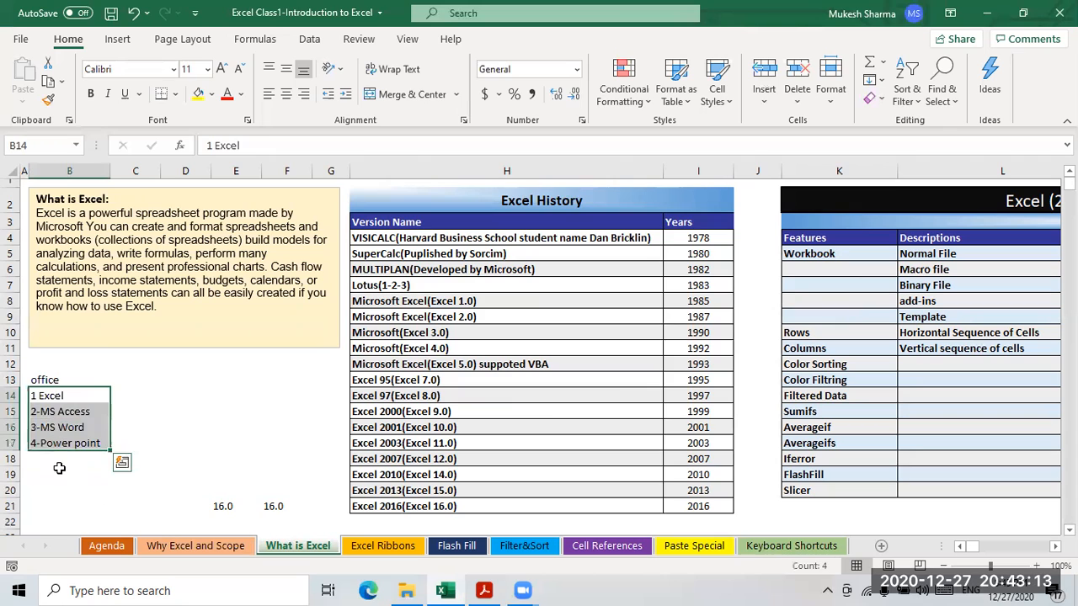
left_click(60, 474)
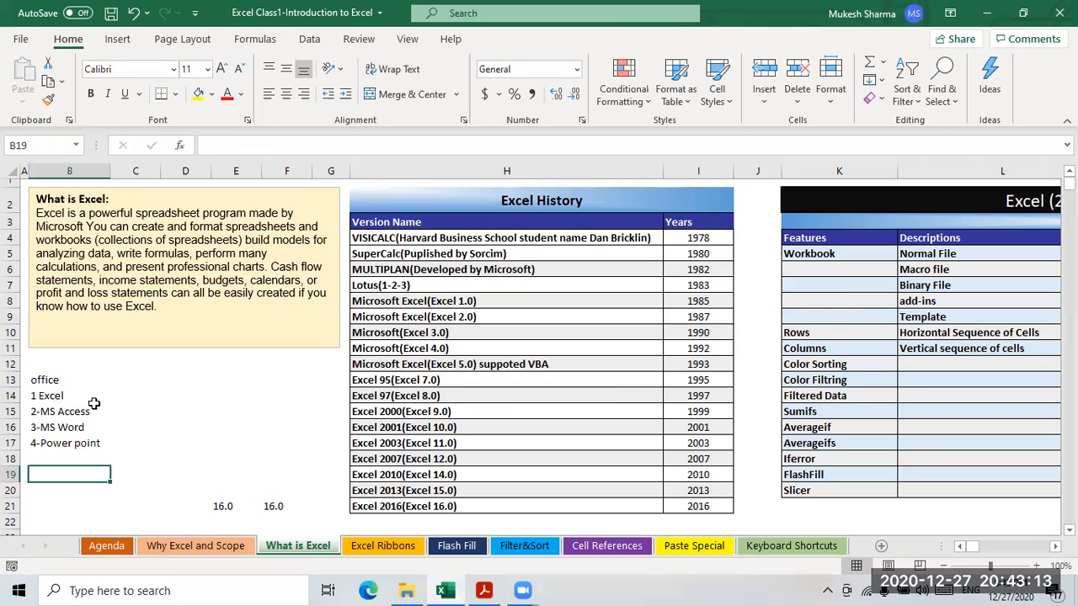
left_click(49, 397)
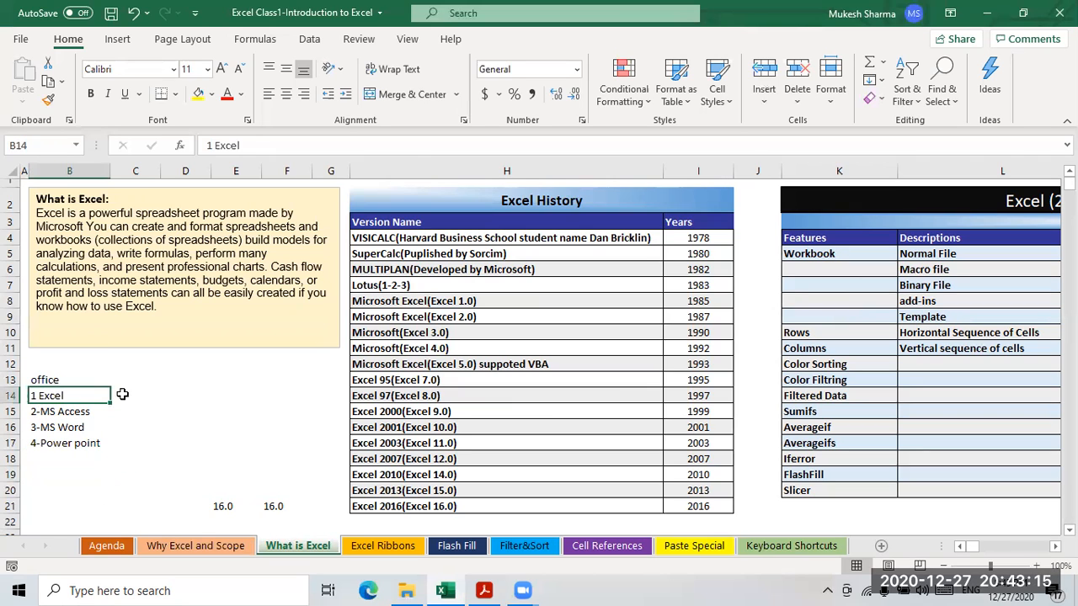
left_click(70, 412)
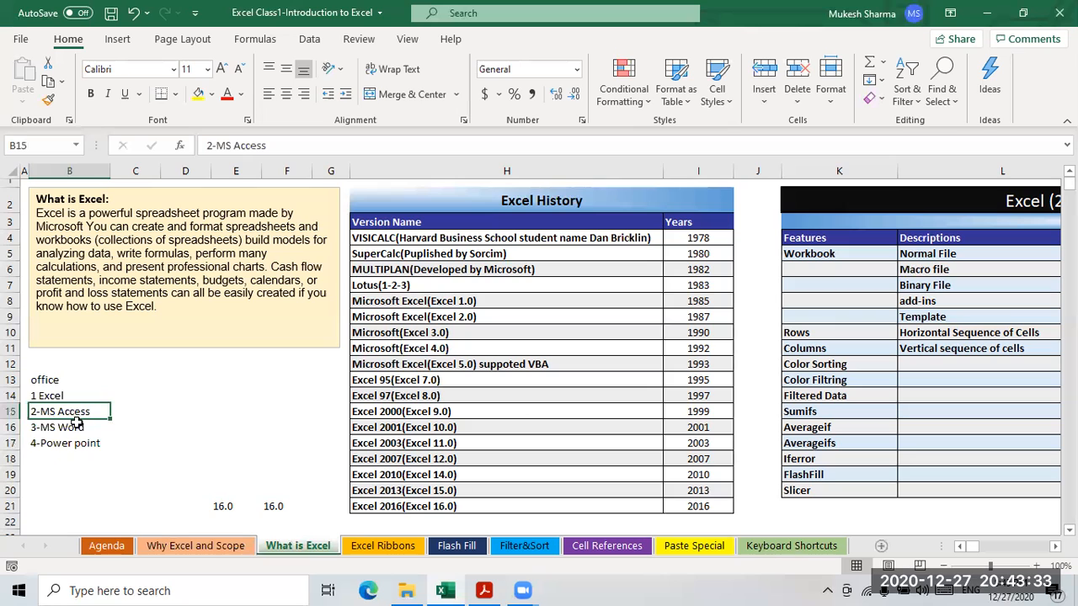
left_click(61, 431)
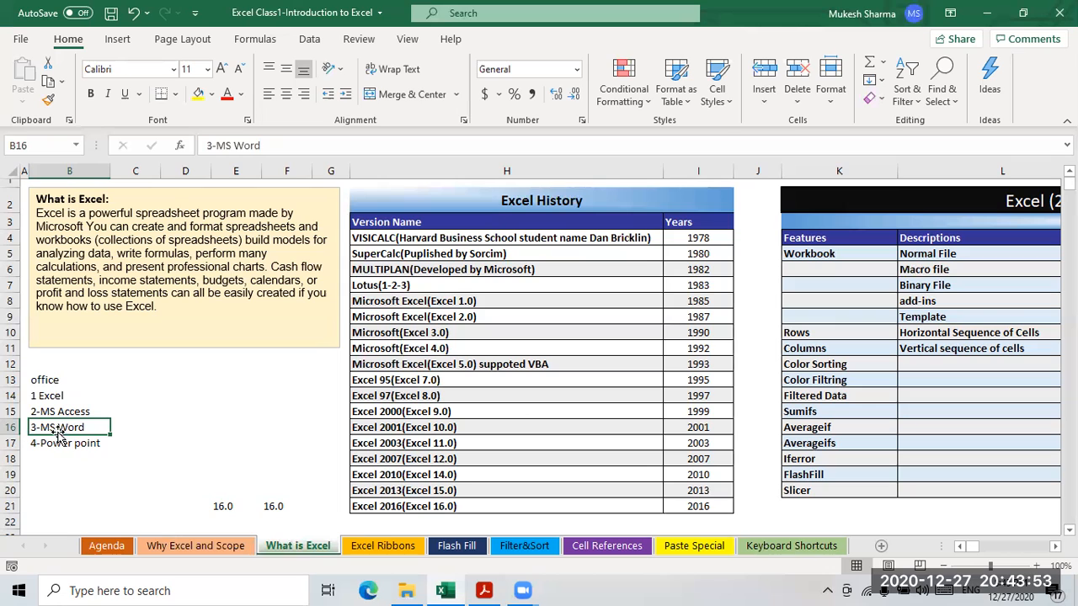
left_click(125, 432)
left_click(51, 430)
left_click(135, 432)
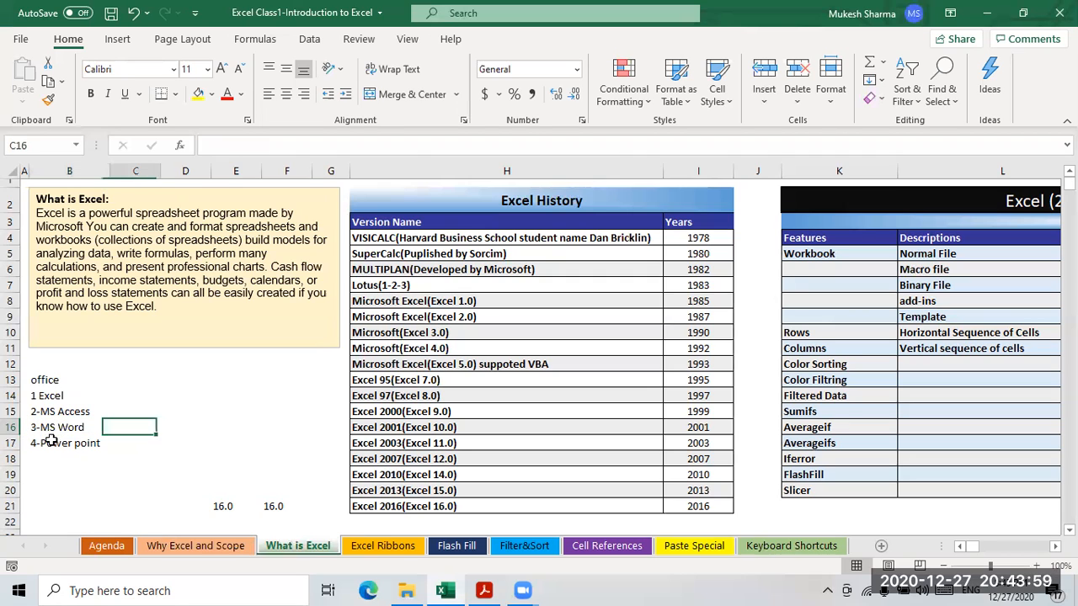
left_click(80, 431)
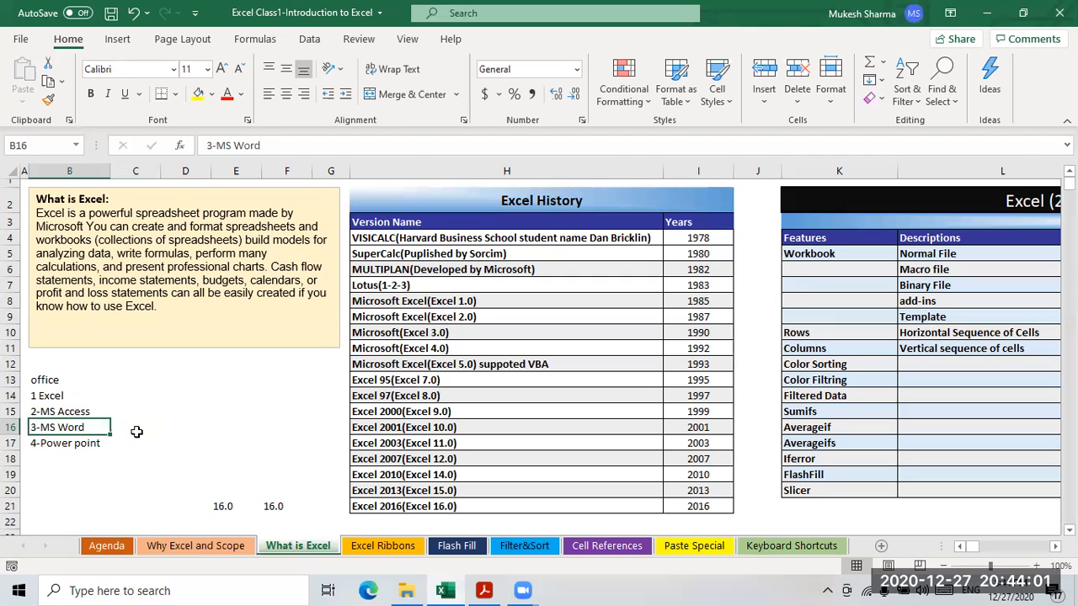
left_click(135, 431)
left_click(104, 445)
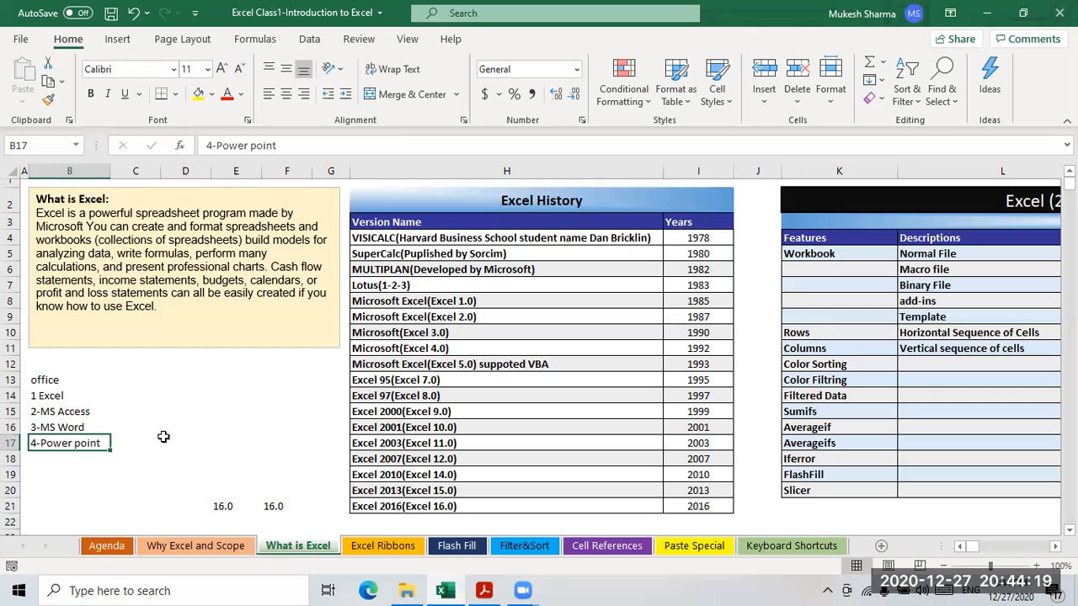
left_click(139, 439)
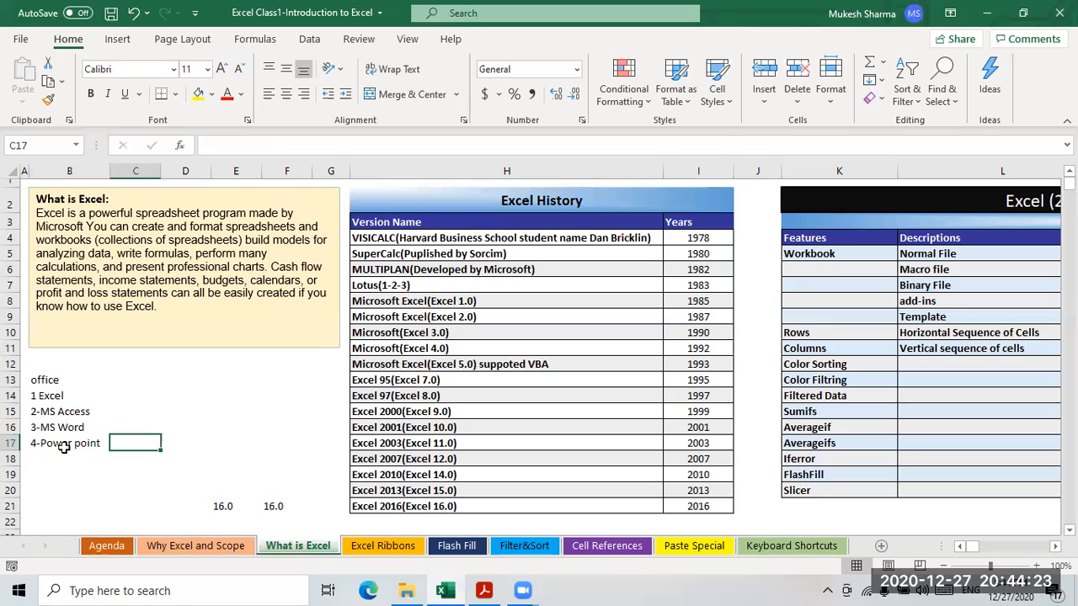
left_click(64, 447)
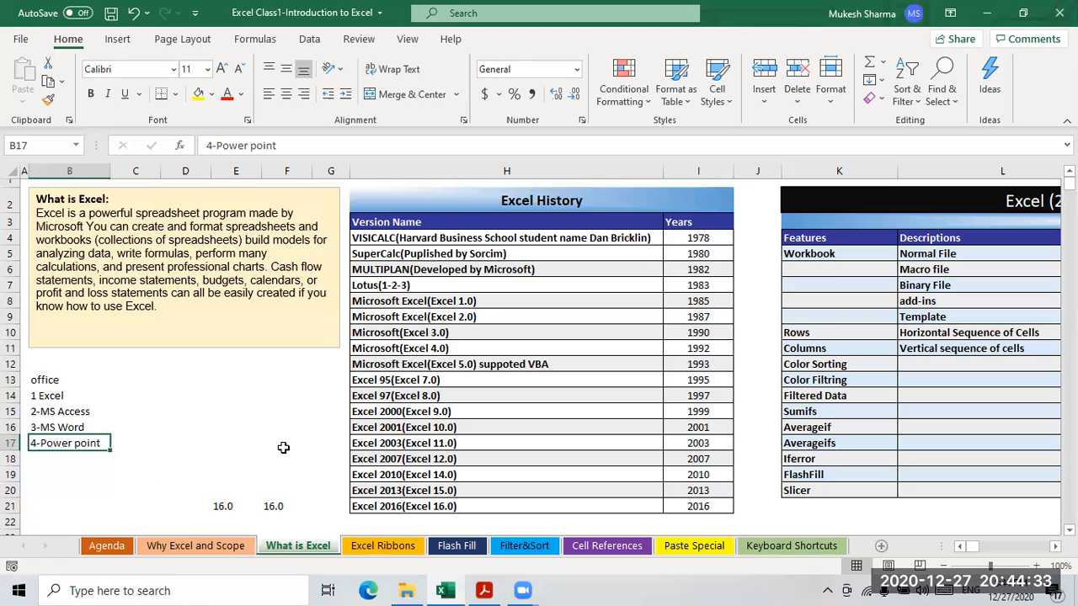
left_click(189, 427)
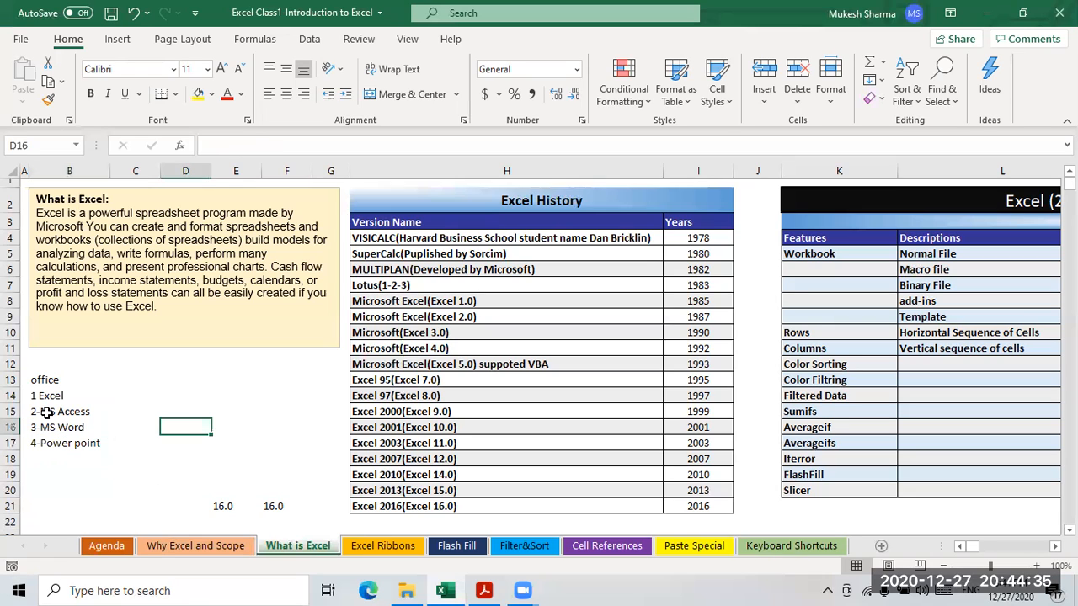
left_click(44, 415)
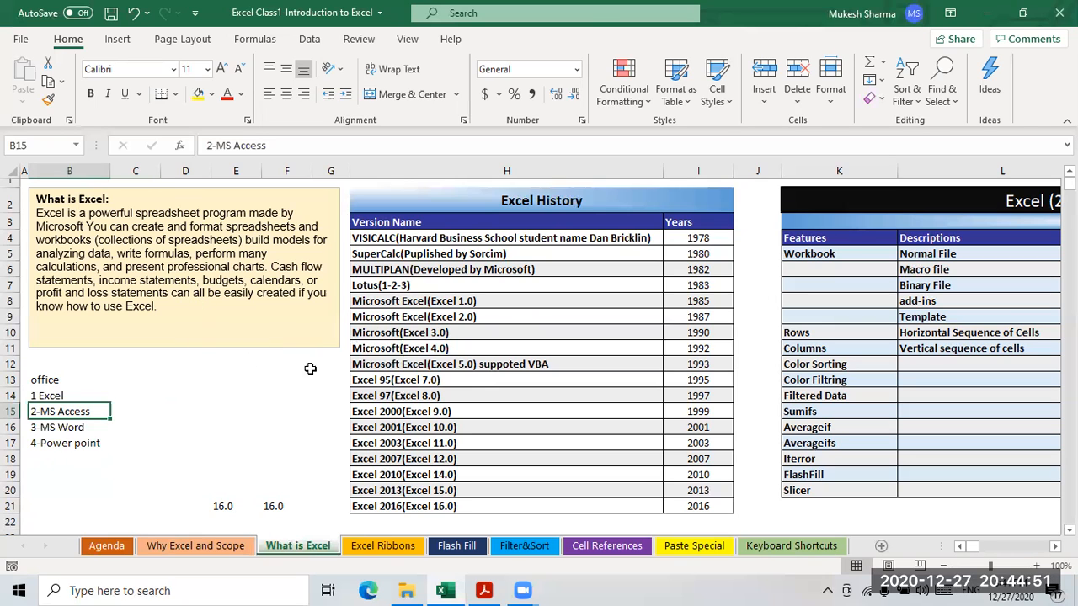
left_click(239, 403)
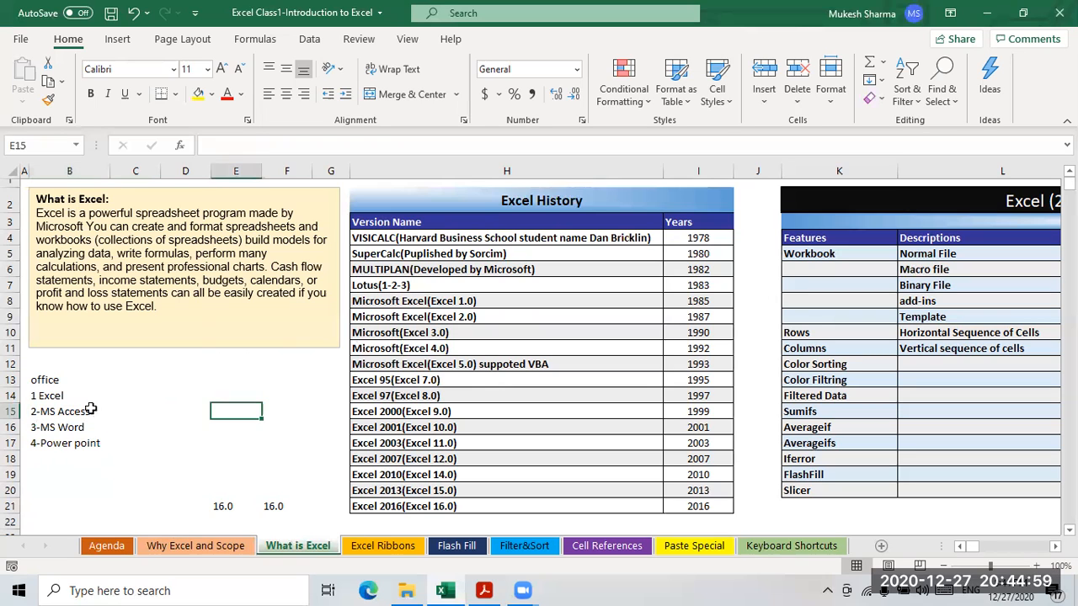
left_click(49, 411)
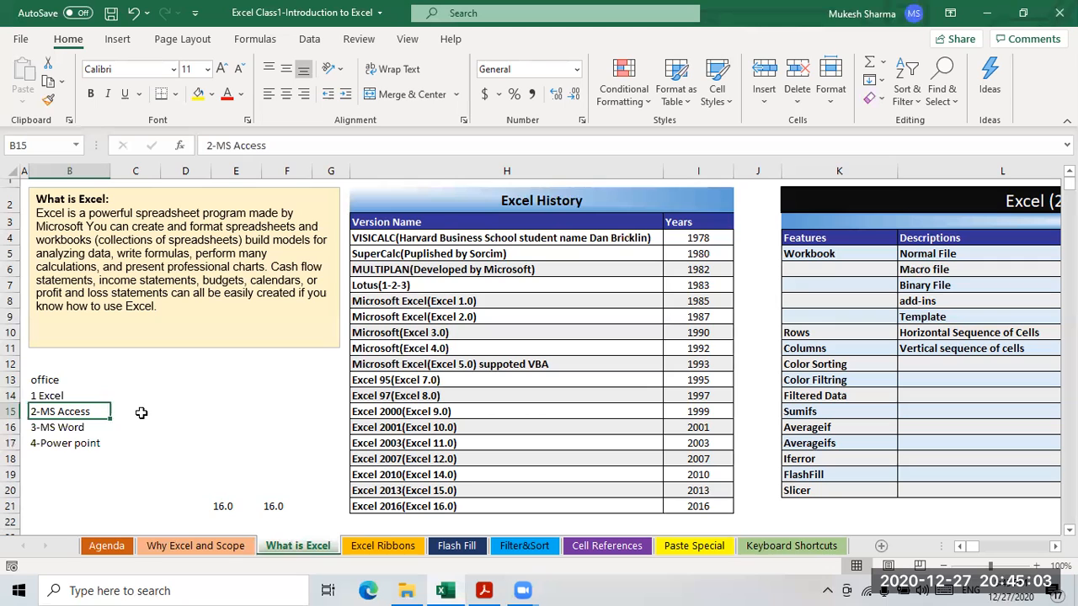
left_click(155, 411)
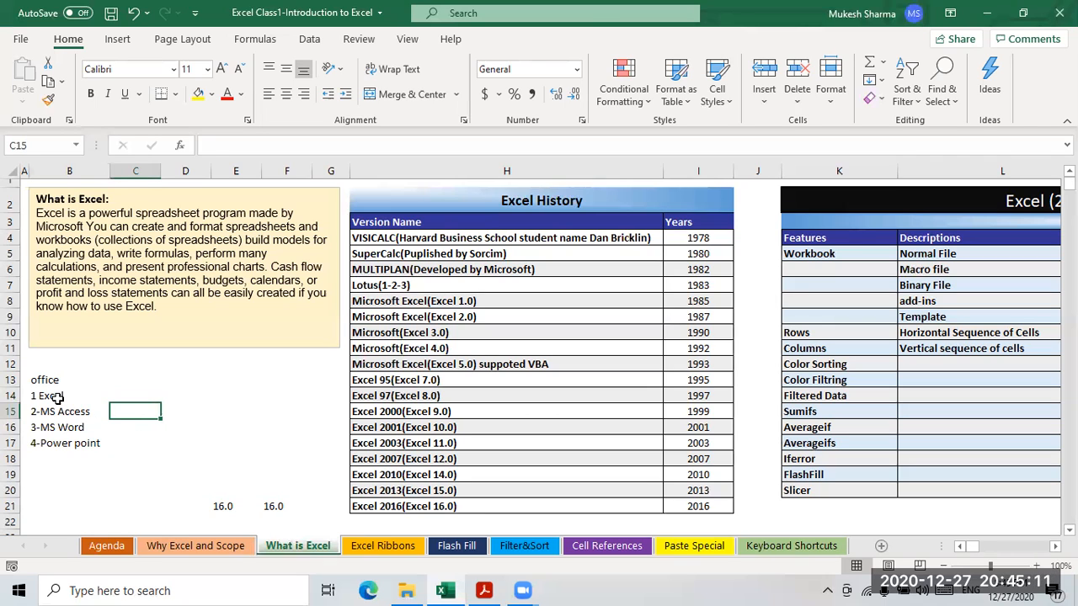
left_click_drag(55, 397, 53, 443)
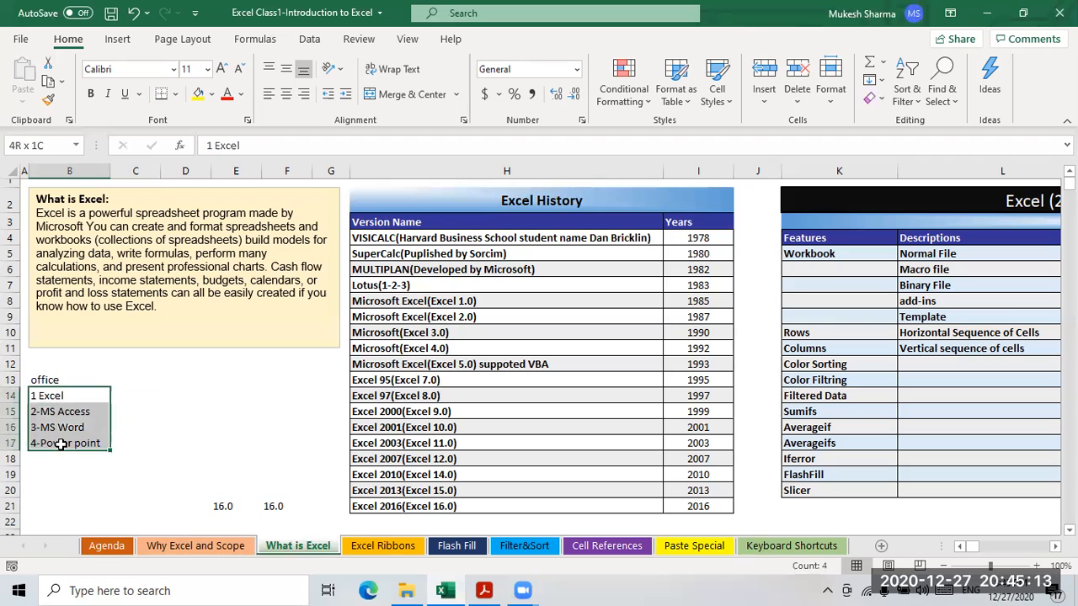
left_click(223, 418)
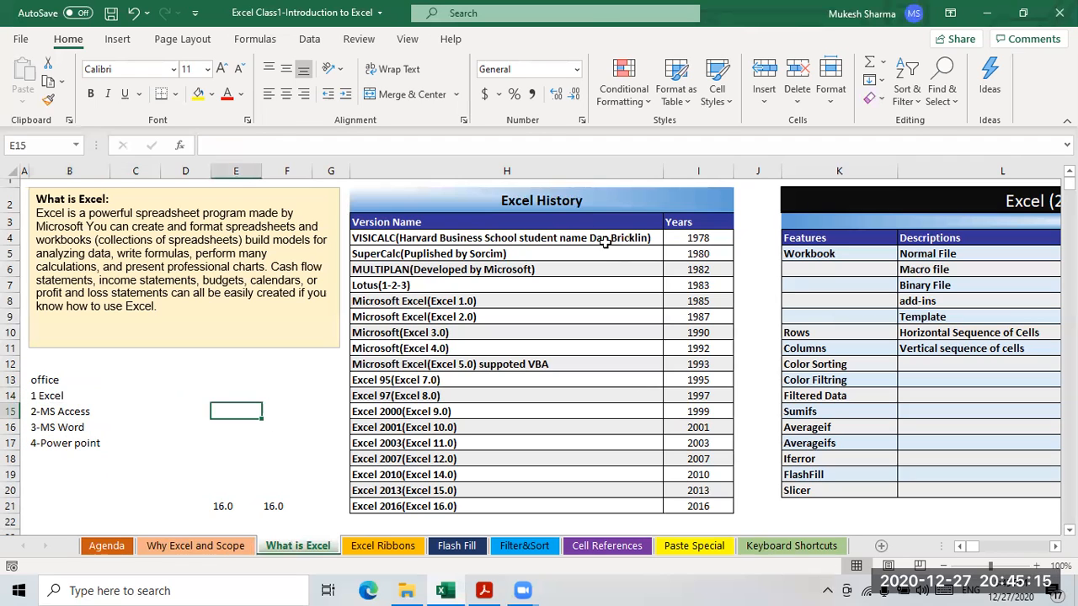
left_click(542, 204)
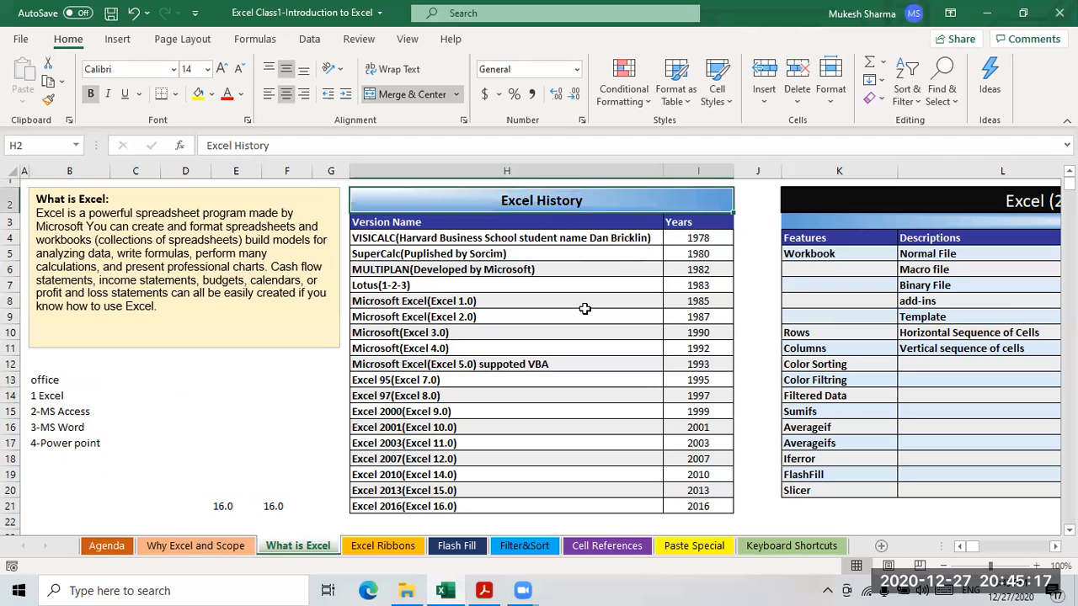
scroll(588, 308, "down", 3)
scroll(588, 309, "up", 3)
left_click(698, 238)
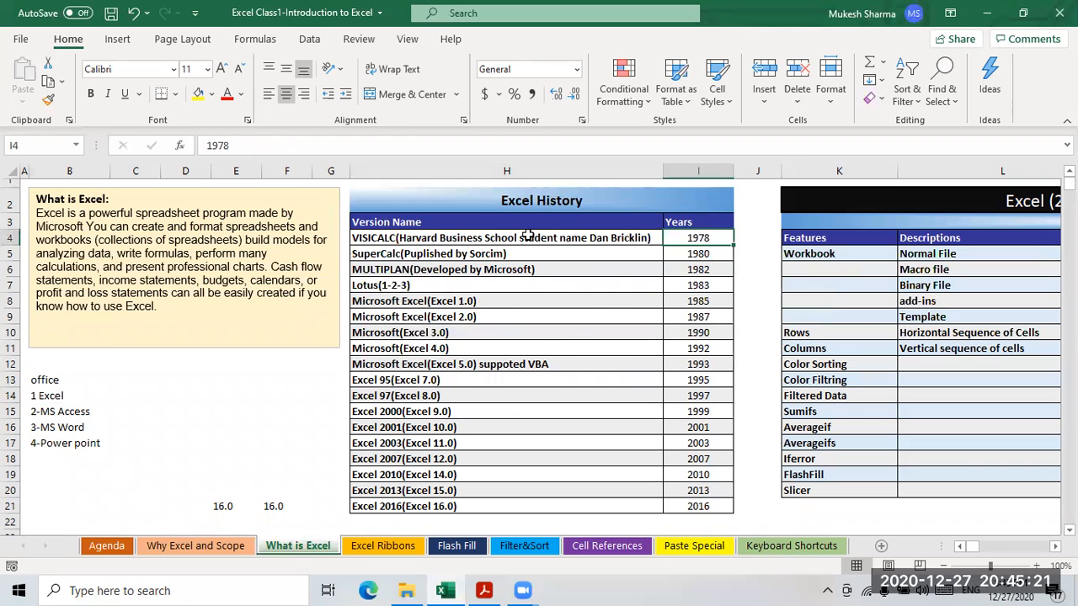
scroll(572, 336, "down", 1)
scroll(472, 353, "up", 1)
left_click(376, 256)
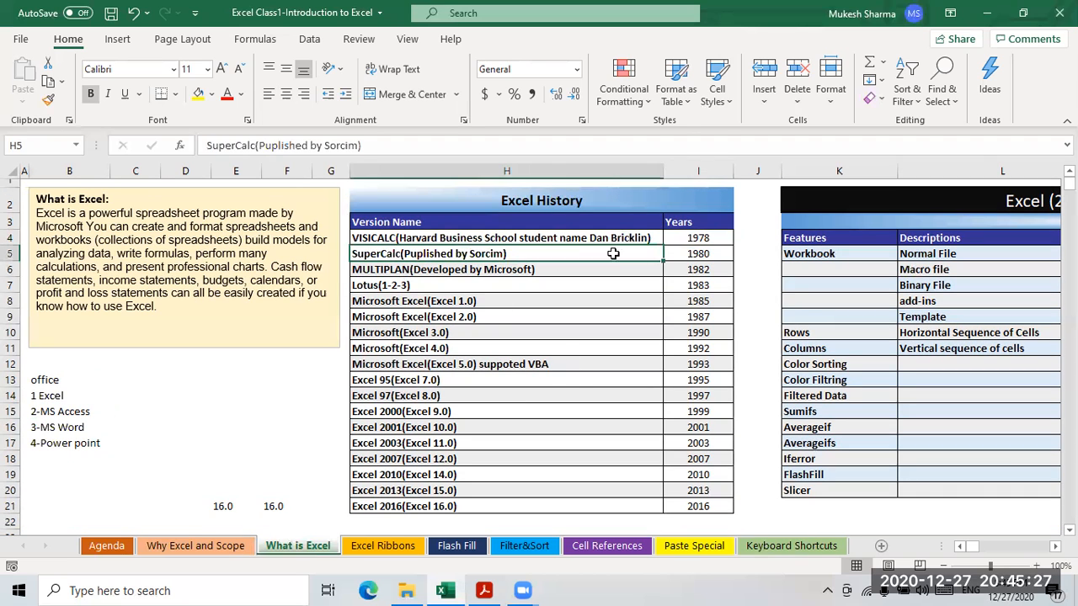
left_click(387, 240)
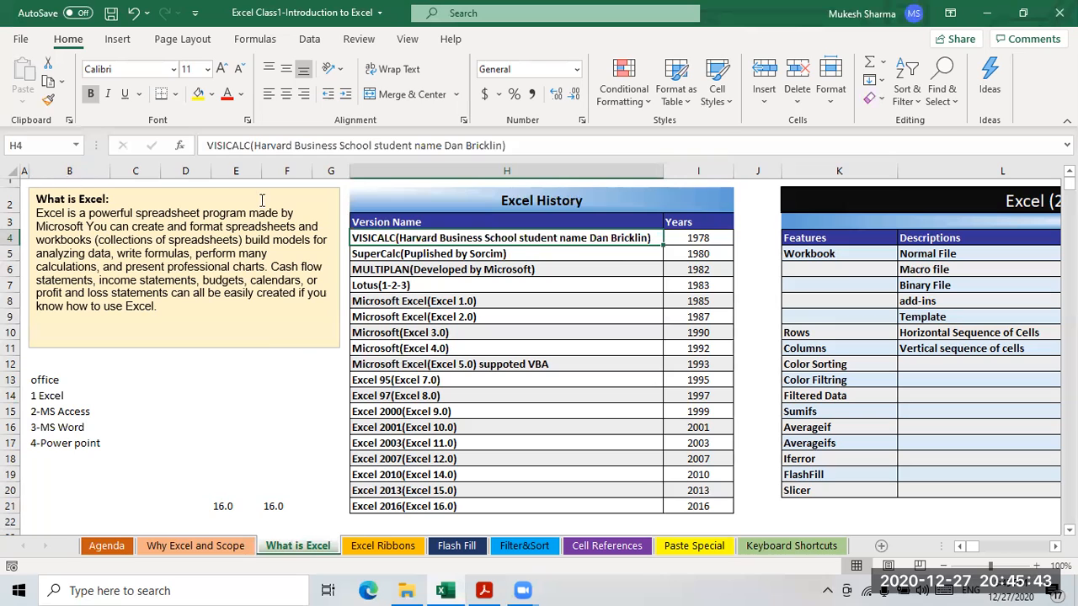
left_click(698, 239)
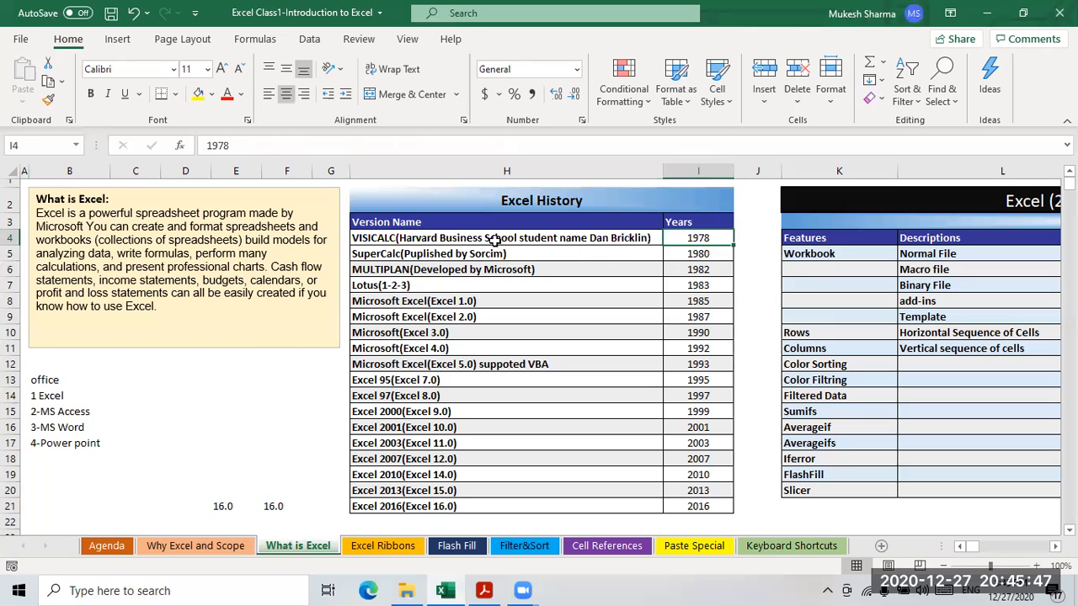
left_click(497, 240)
left_click(696, 238)
left_click(521, 239)
left_click_drag(707, 235, 706, 237)
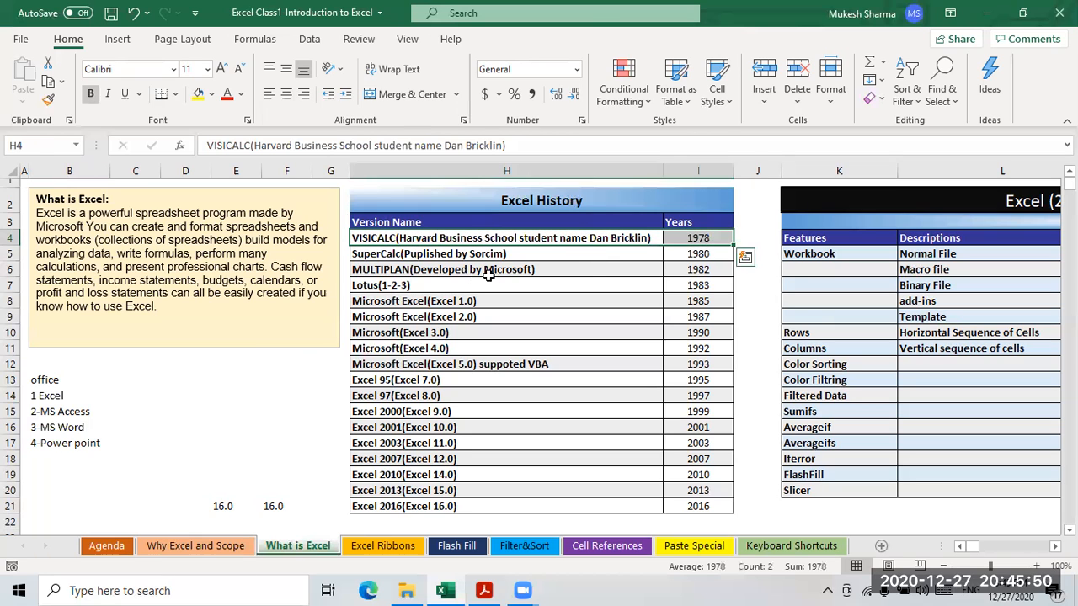
left_click(580, 266)
left_click(579, 240)
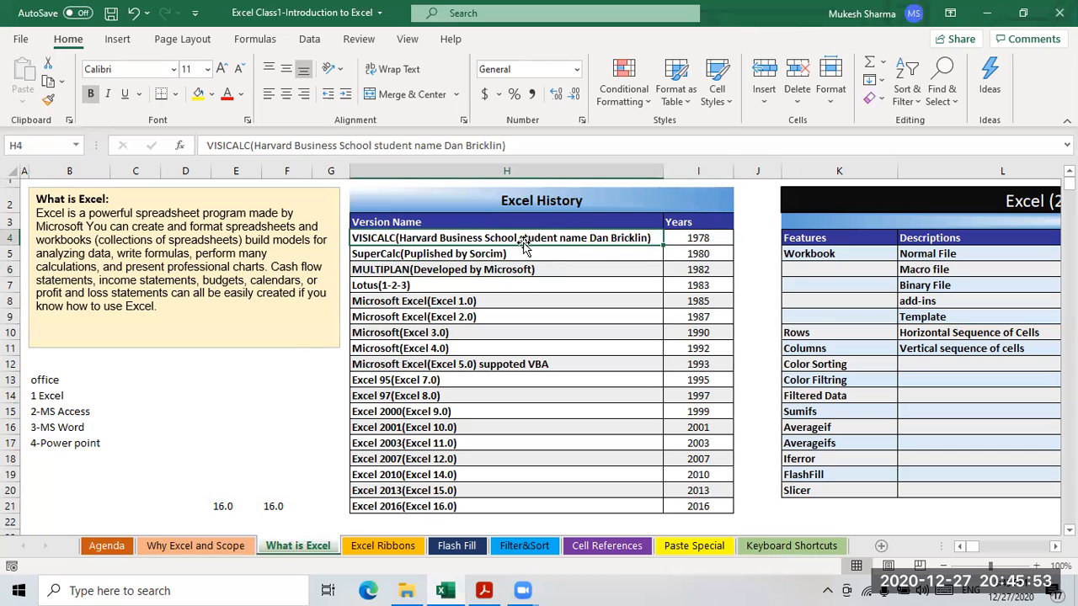
left_click(557, 254)
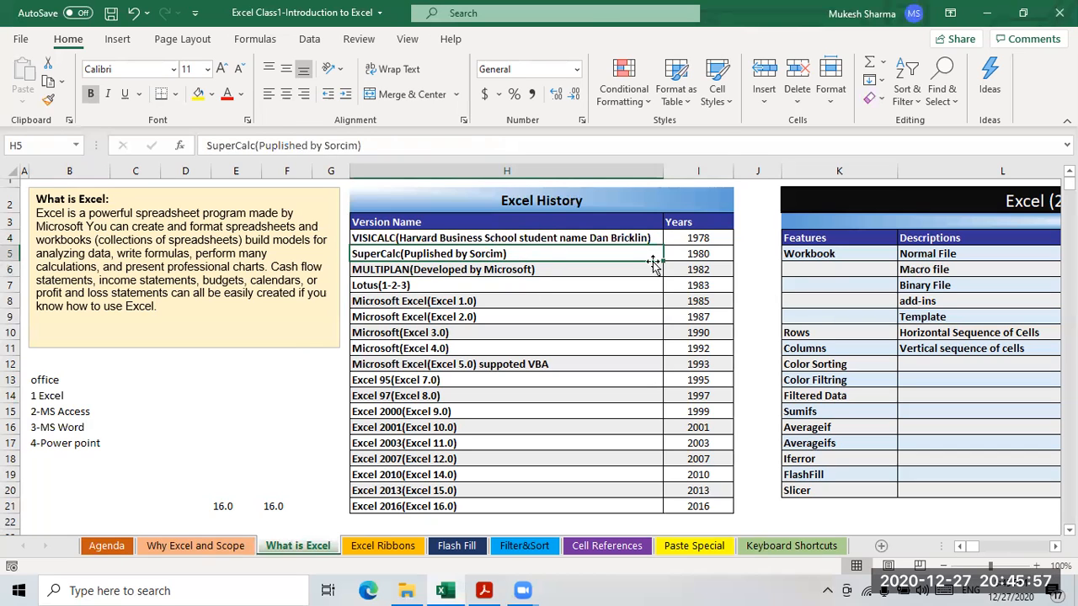
left_click(396, 271)
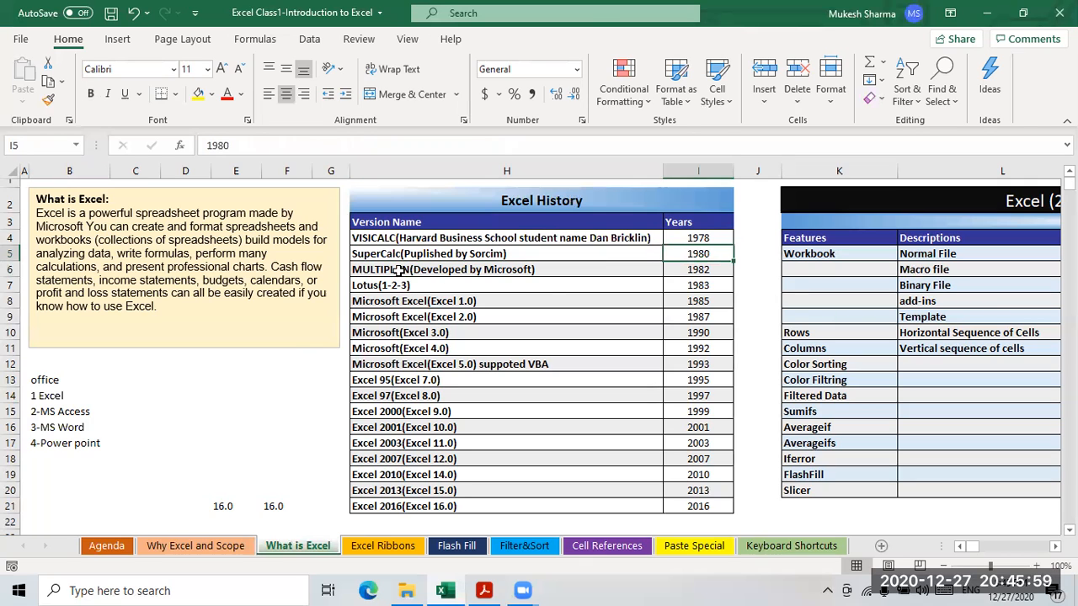
left_click(698, 272)
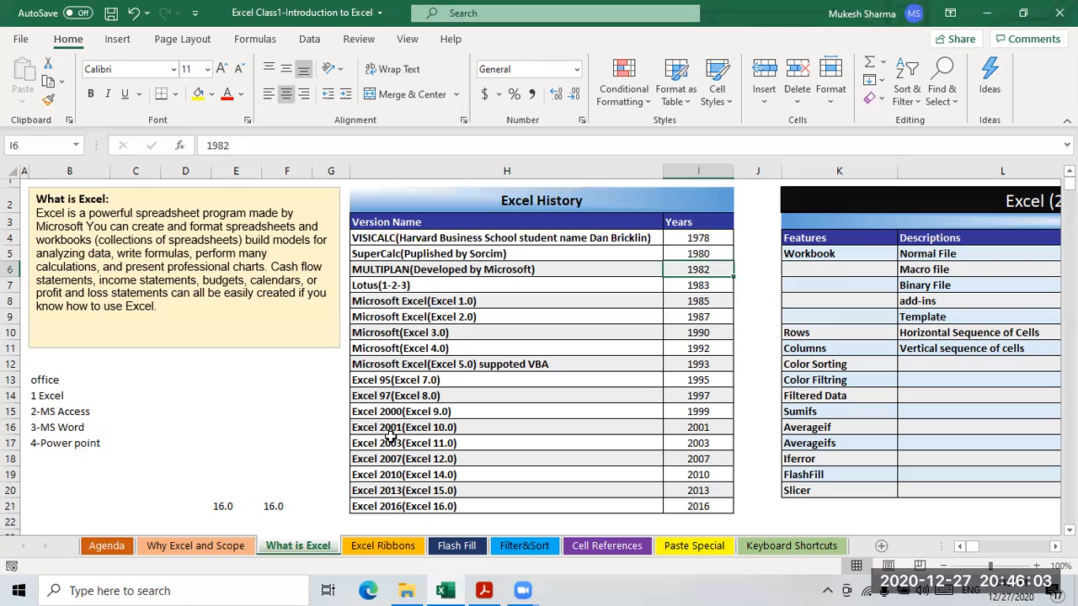
scroll(466, 445, "down", 2)
scroll(421, 403, "up", 2)
left_click(367, 272)
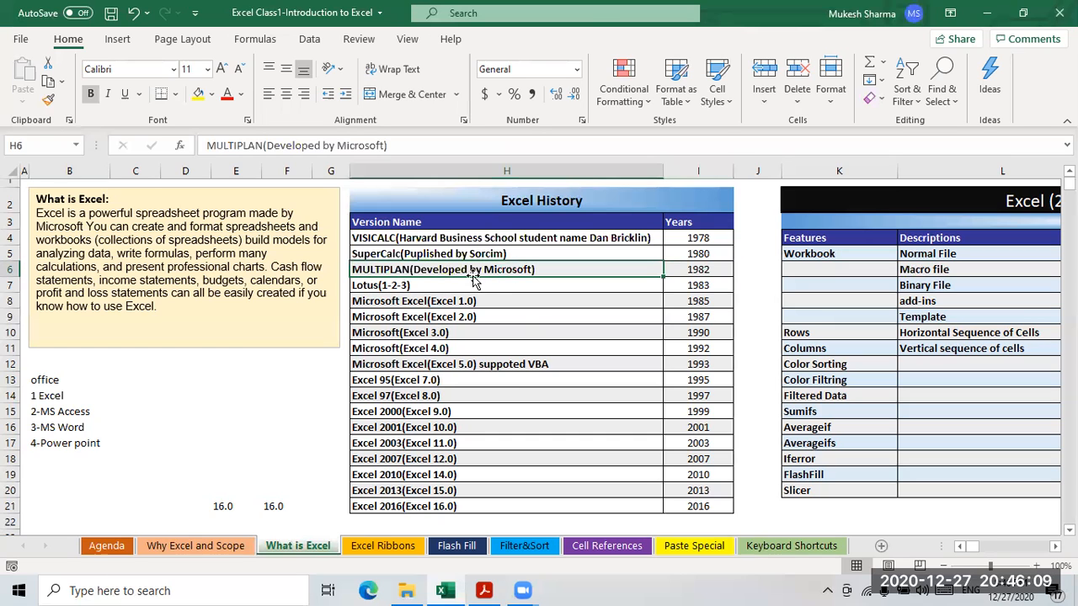
left_click(371, 288)
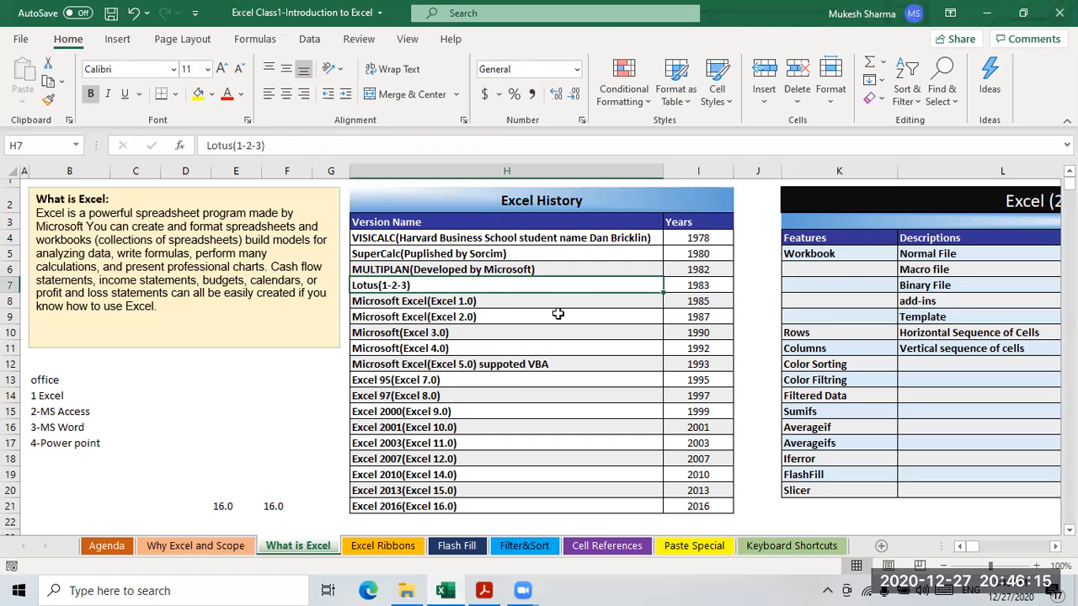
left_click(371, 300)
left_click(461, 318)
left_click(413, 333)
left_click(404, 362)
left_click(404, 380)
left_click(407, 426)
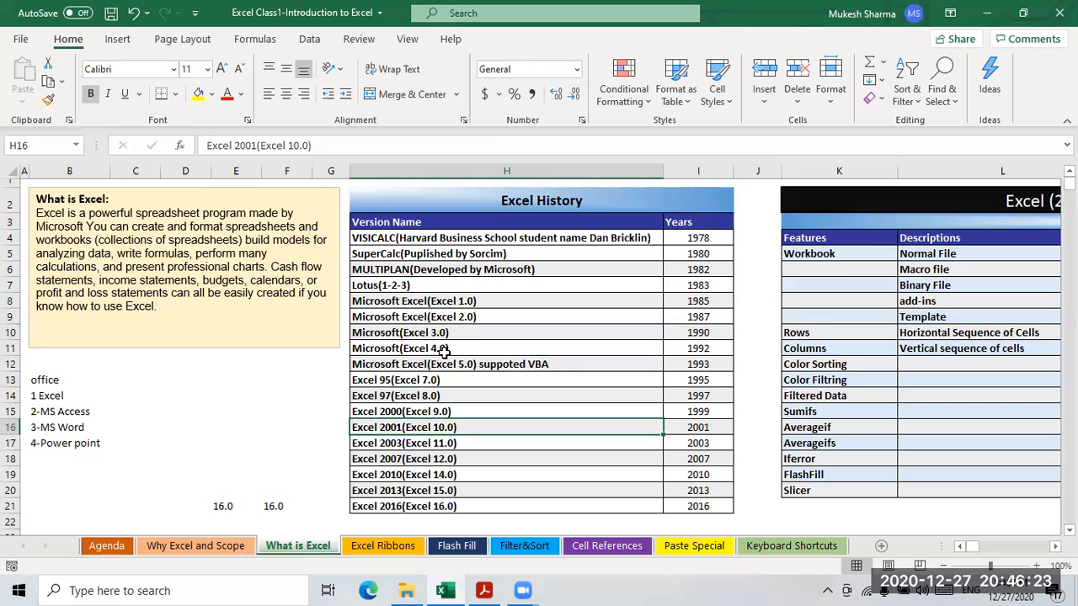
left_click(185, 428)
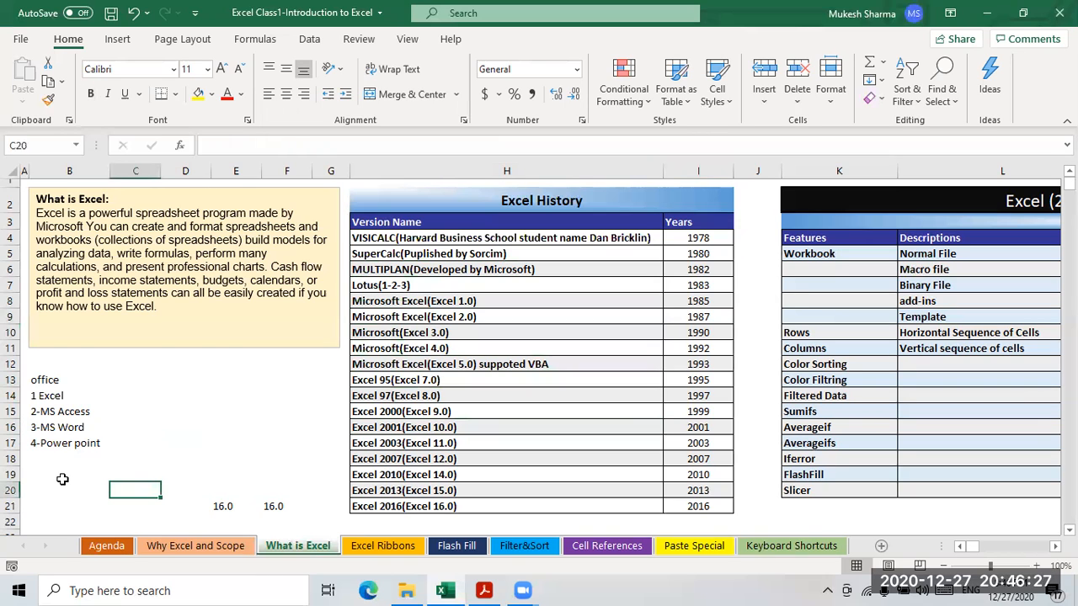
- Type 'office 16' into cell B19 beneath the four Office programs
left_click(63, 476)
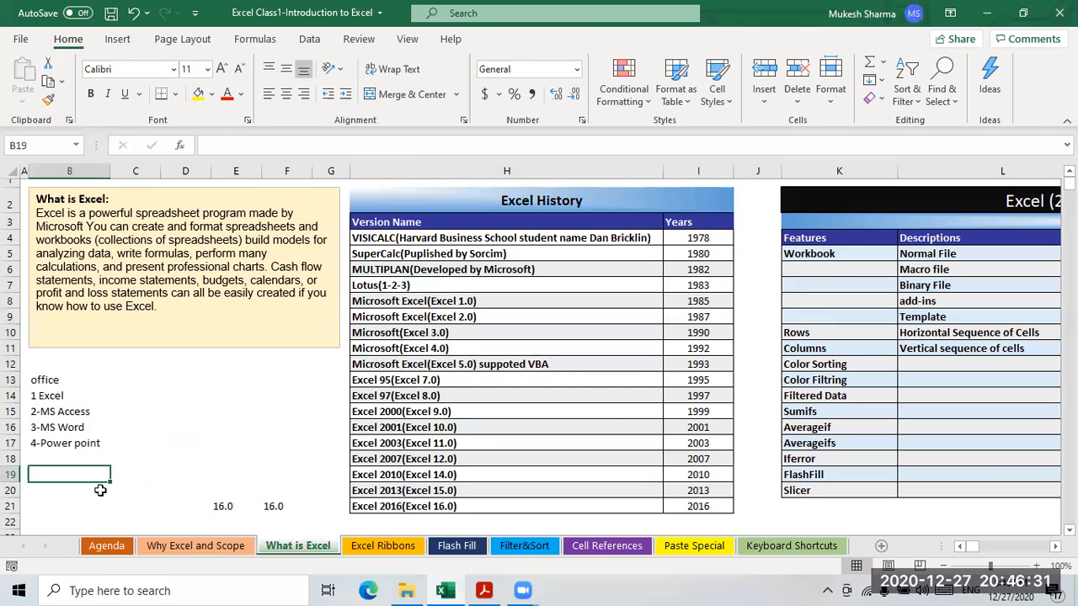
left_click(100, 490)
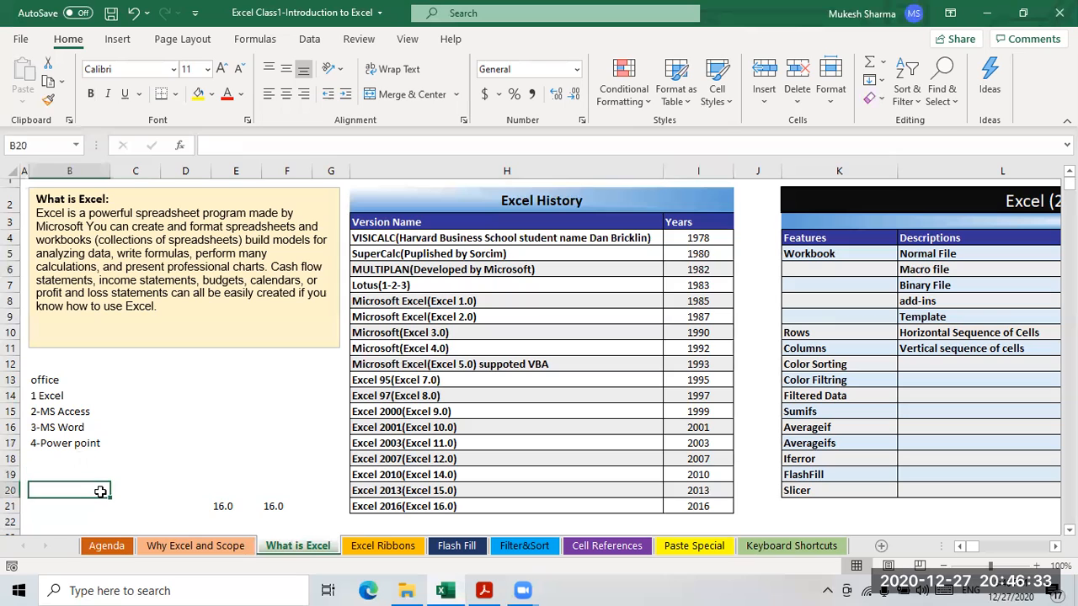
key("Up")
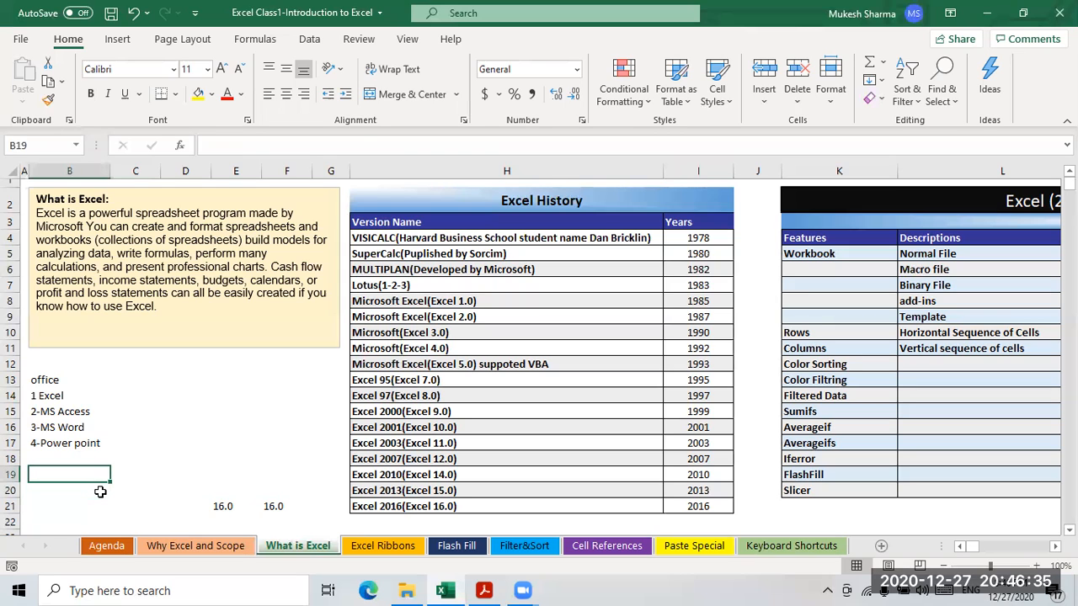
type("off")
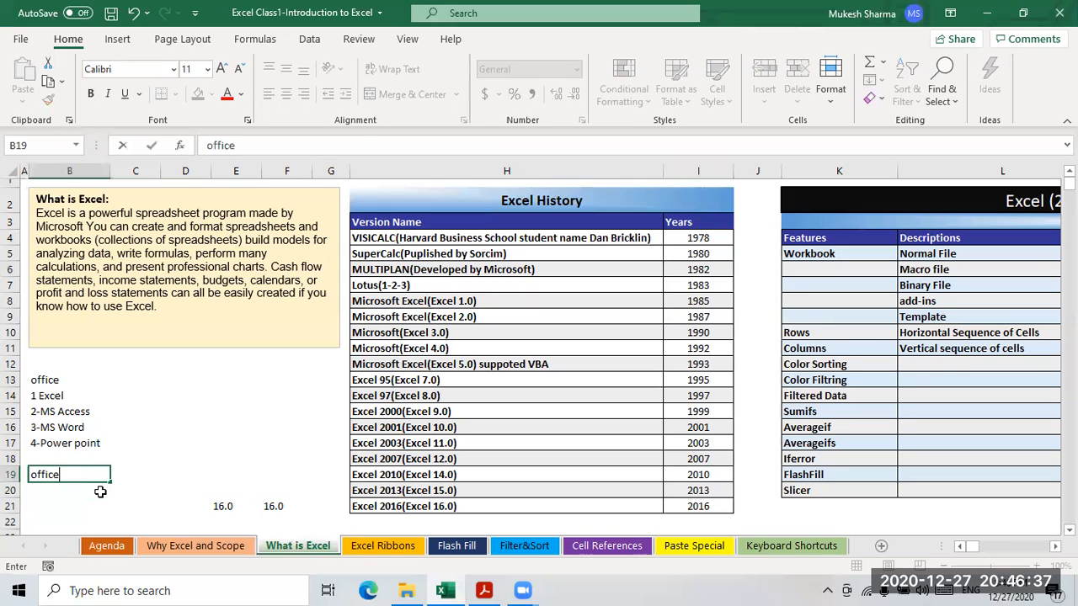
type("ice 16")
left_click(57, 499)
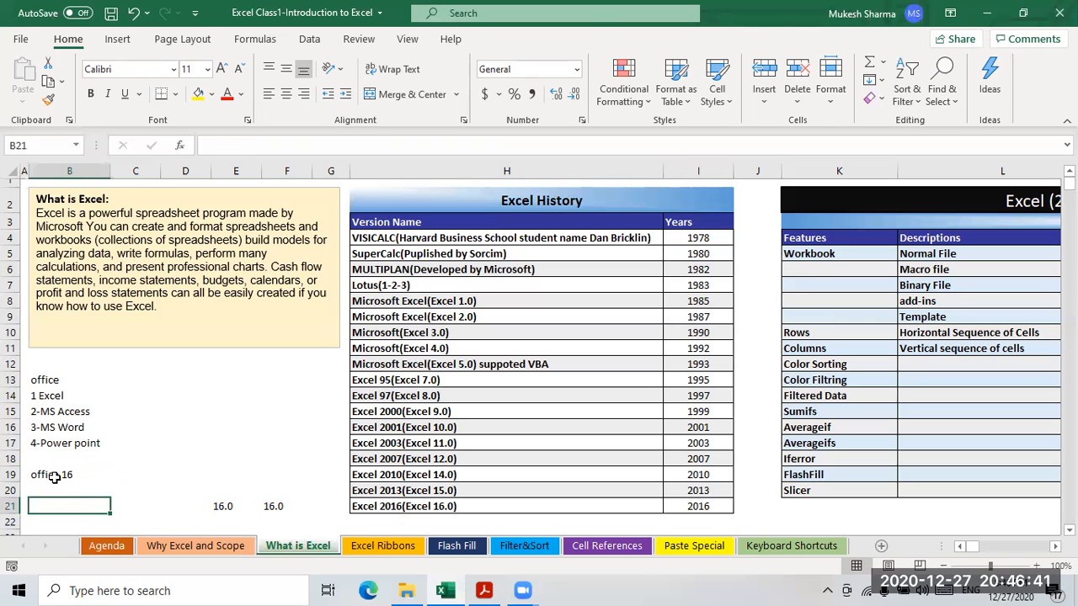
left_click(54, 476)
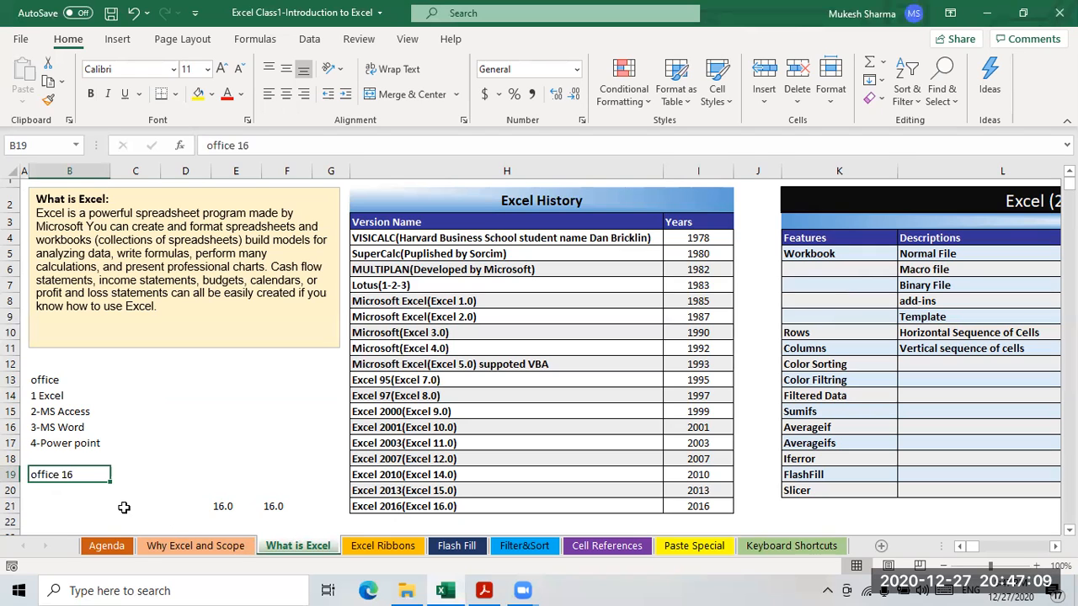
key("Return")
type("M")
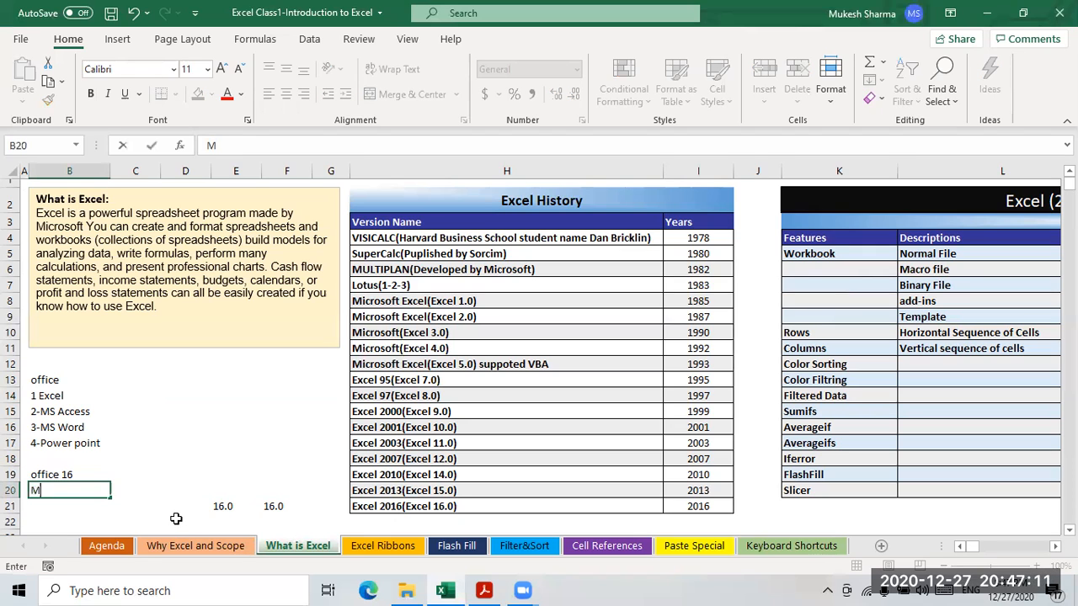
type("S Office 365")
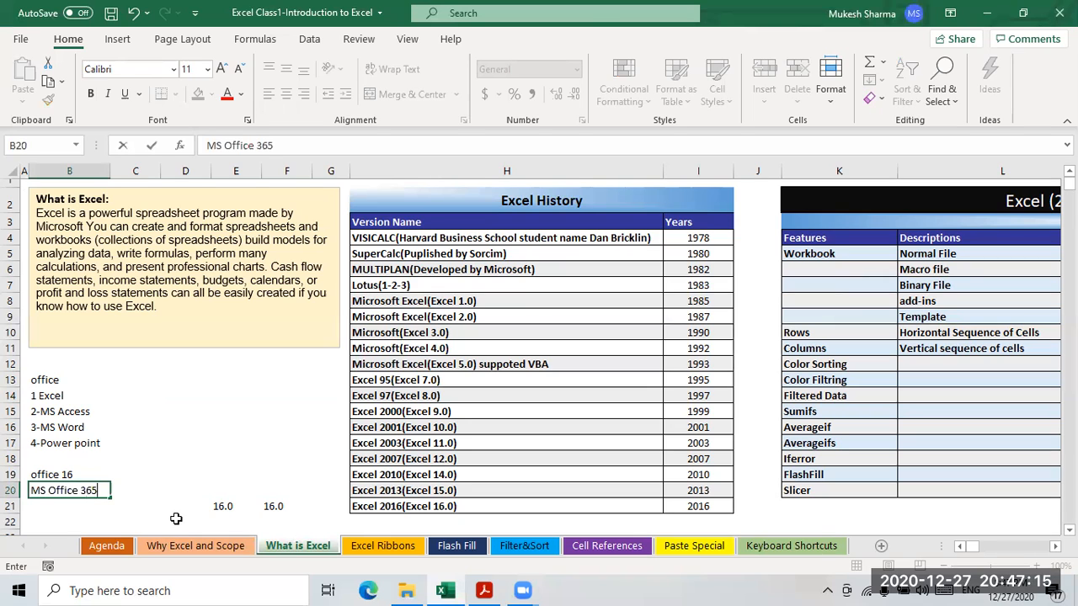
left_click(103, 463)
left_click(78, 494)
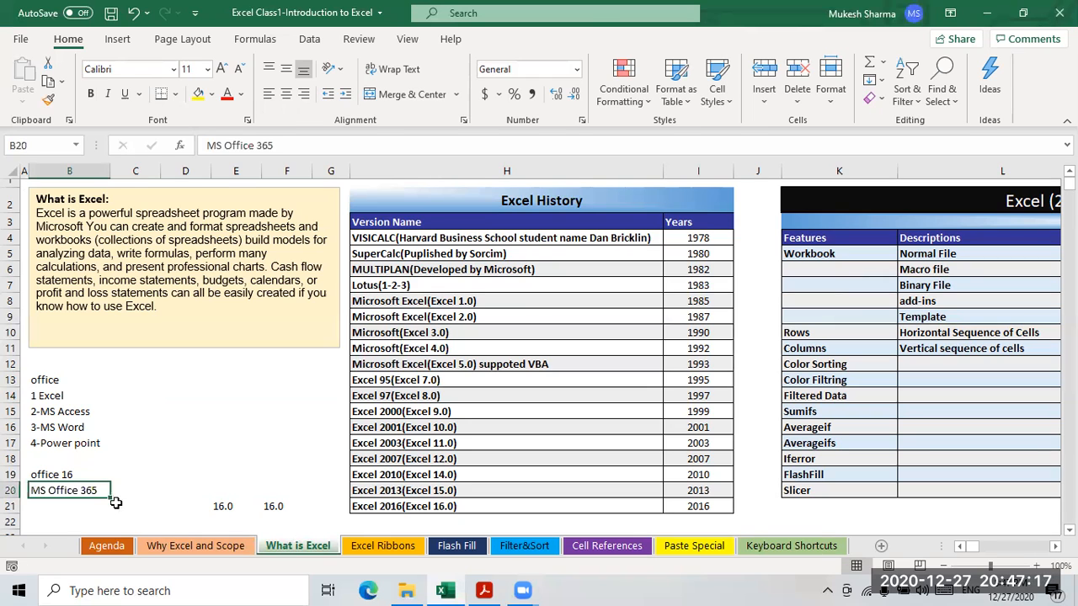
left_click(135, 496)
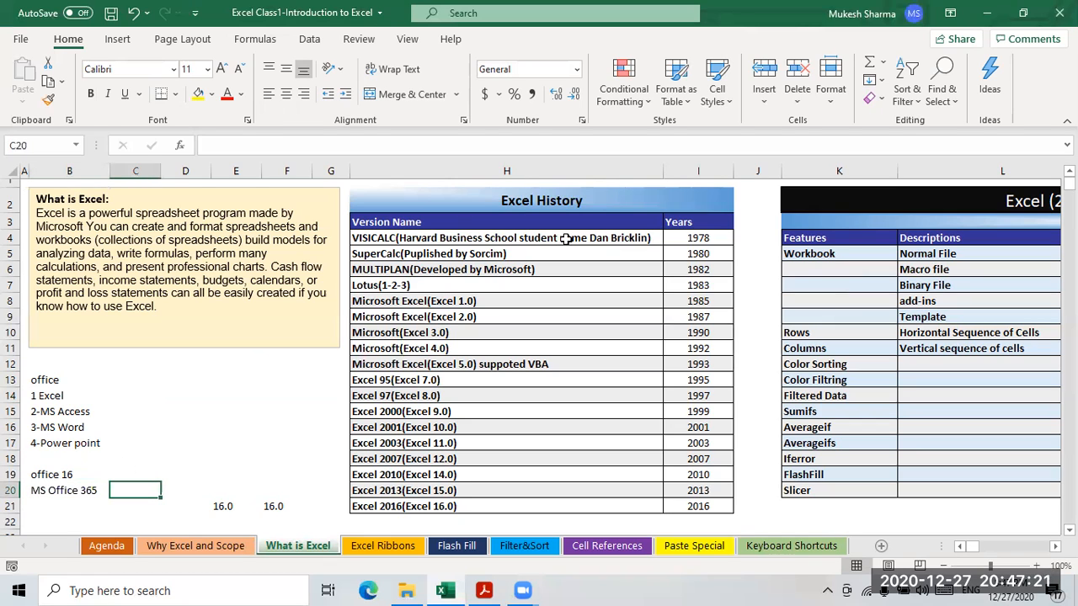
left_click(202, 427)
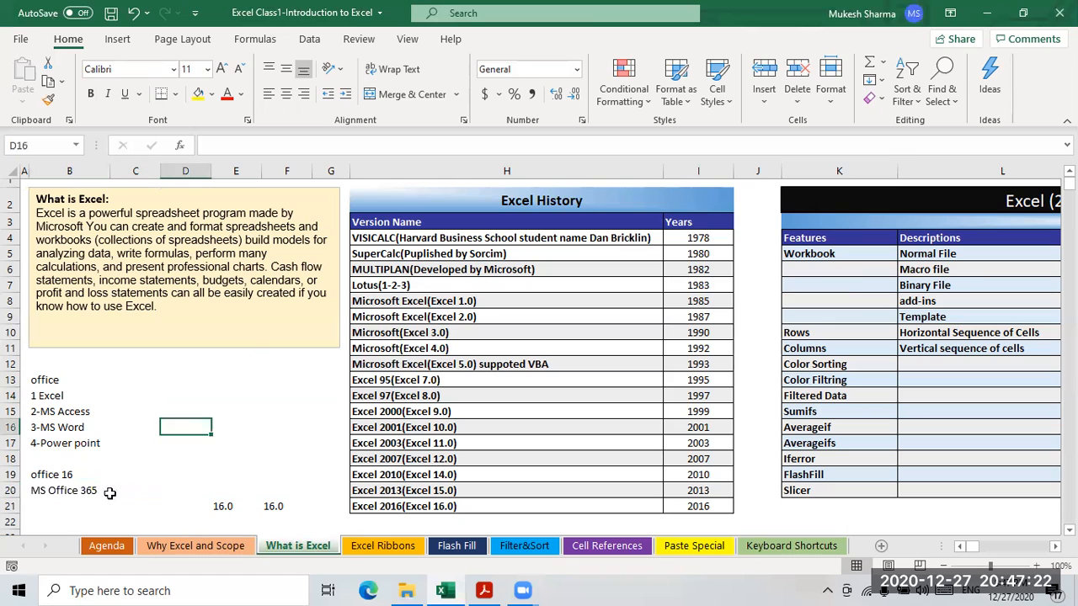
left_click(64, 496)
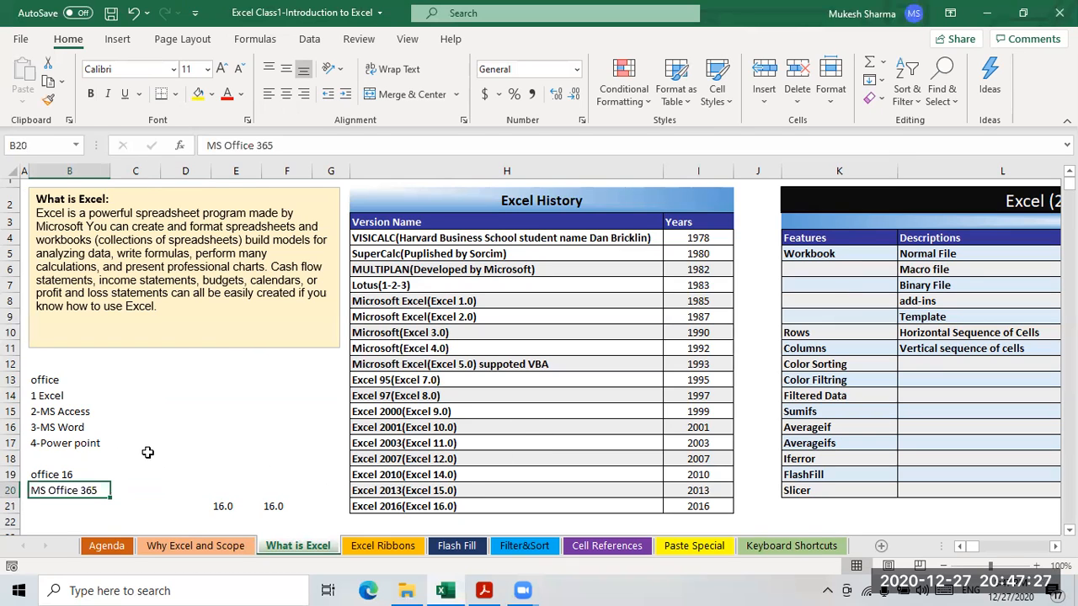
left_click(67, 506)
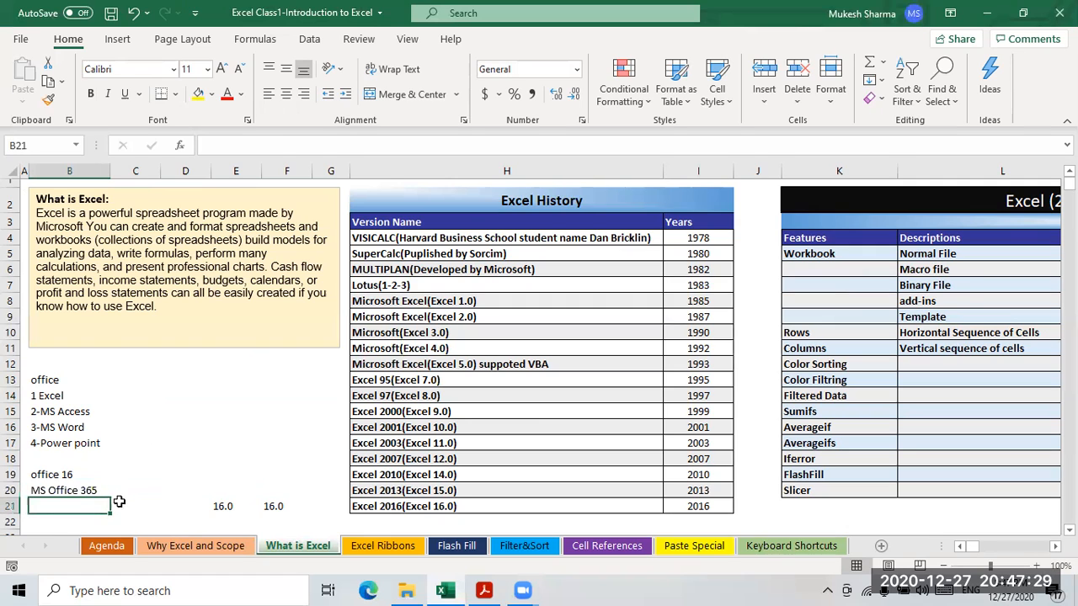
left_click(137, 491)
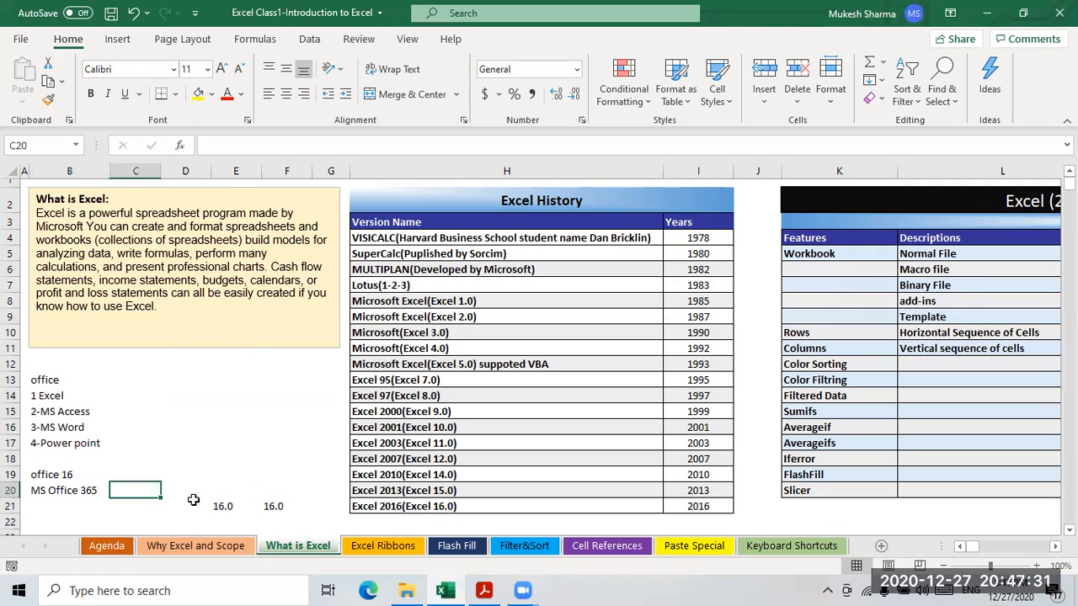
left_click(59, 493)
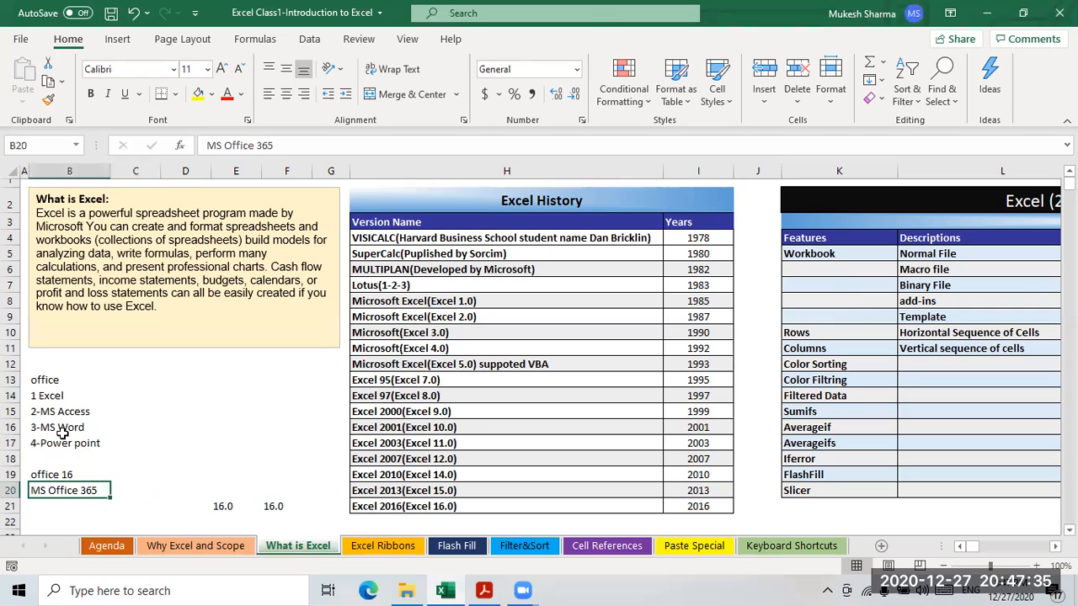
left_click(42, 399)
left_click_drag(71, 409, 153, 443)
left_click(55, 493)
left_click(62, 505)
left_click(33, 488)
left_click(48, 474)
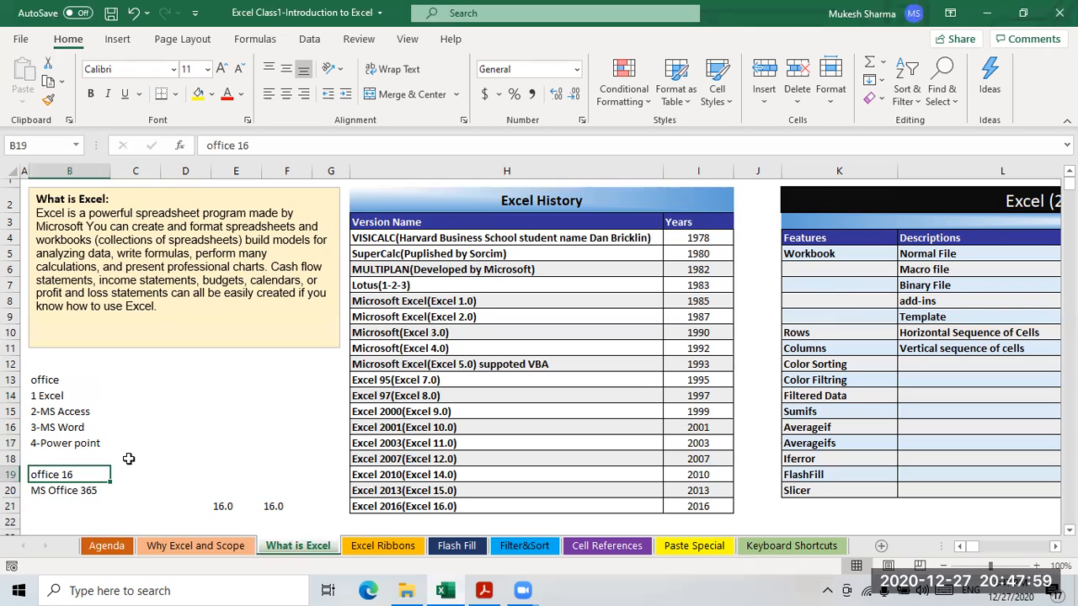
left_click(74, 492)
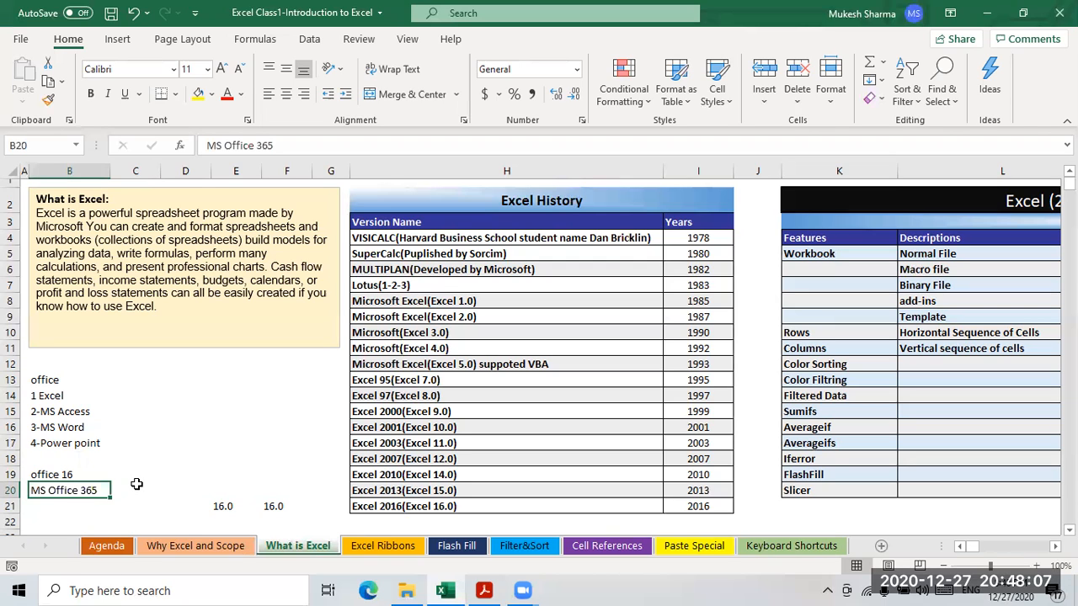
left_click(148, 444)
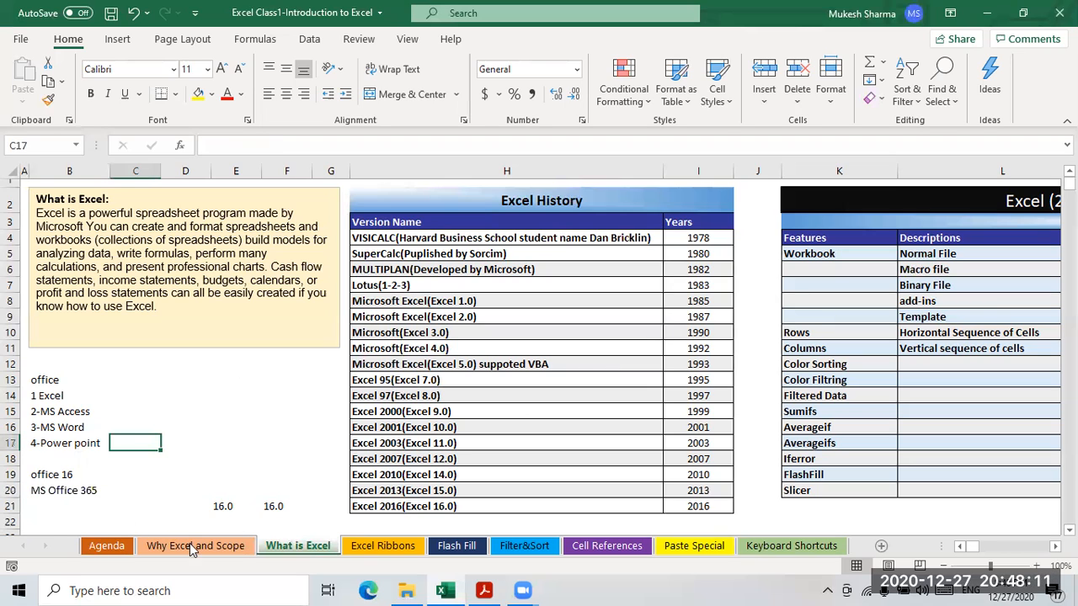
left_click(78, 492)
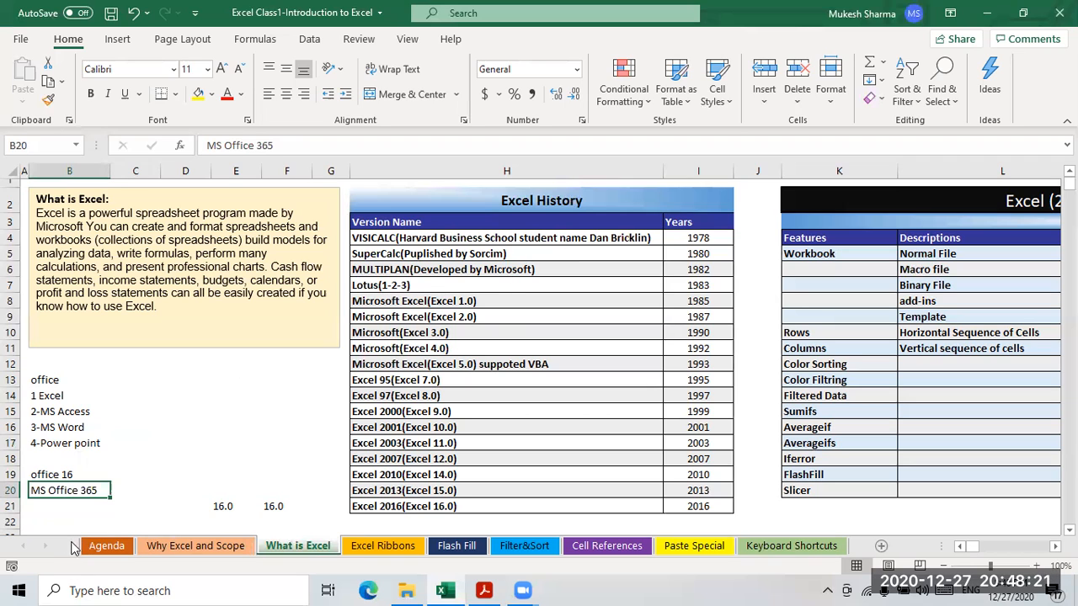
left_click(205, 409)
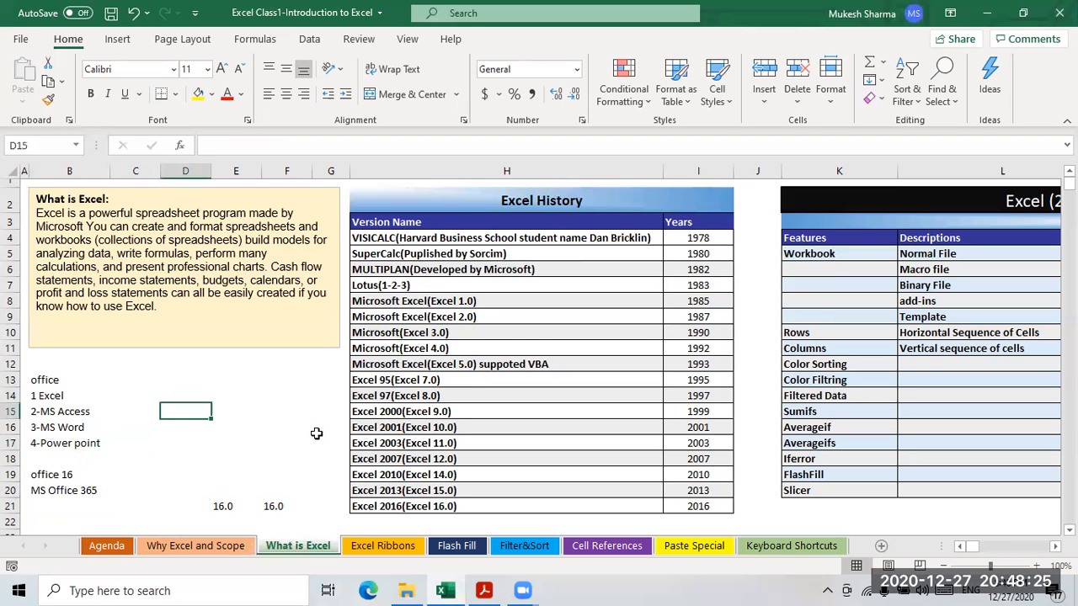
left_click(218, 383)
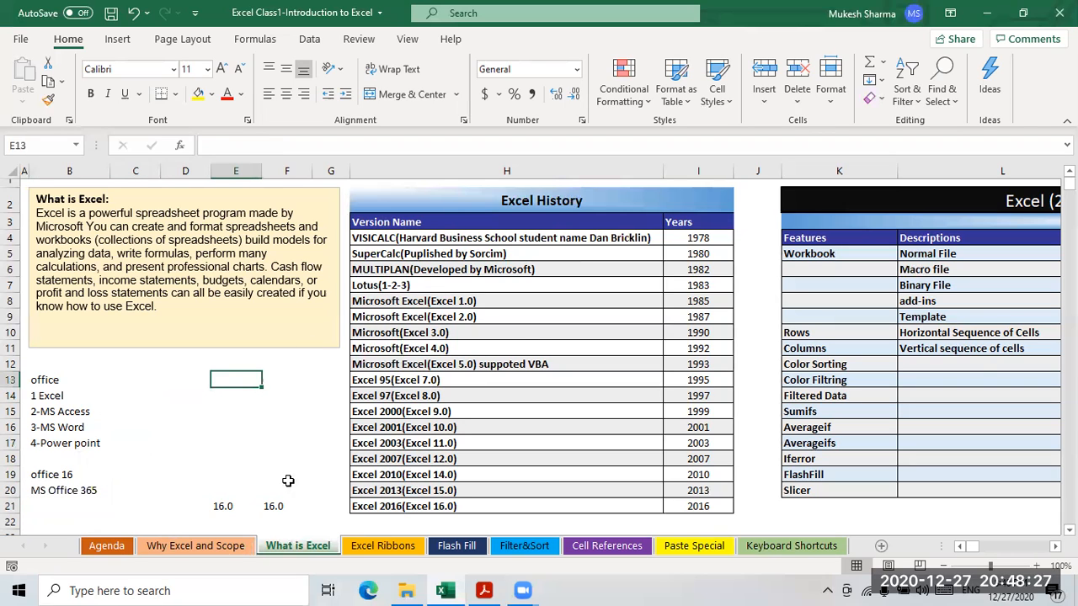
left_click(530, 396)
scroll(530, 396, "down", 1)
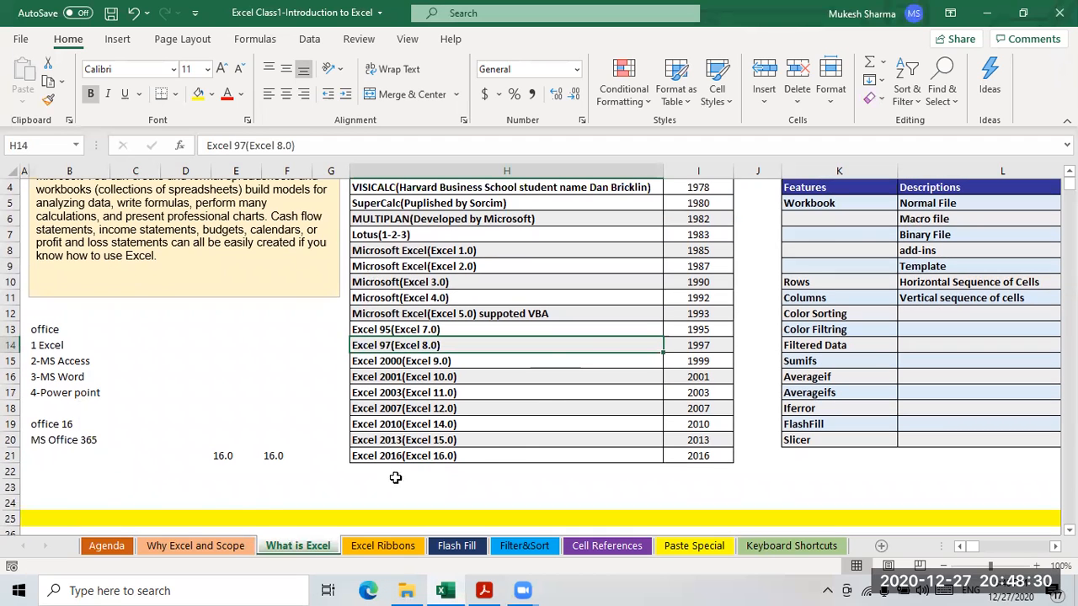
- Enter =INFO("RELEASE") in E23 to return the Excel version 16.0
left_click(227, 489)
type("=info")
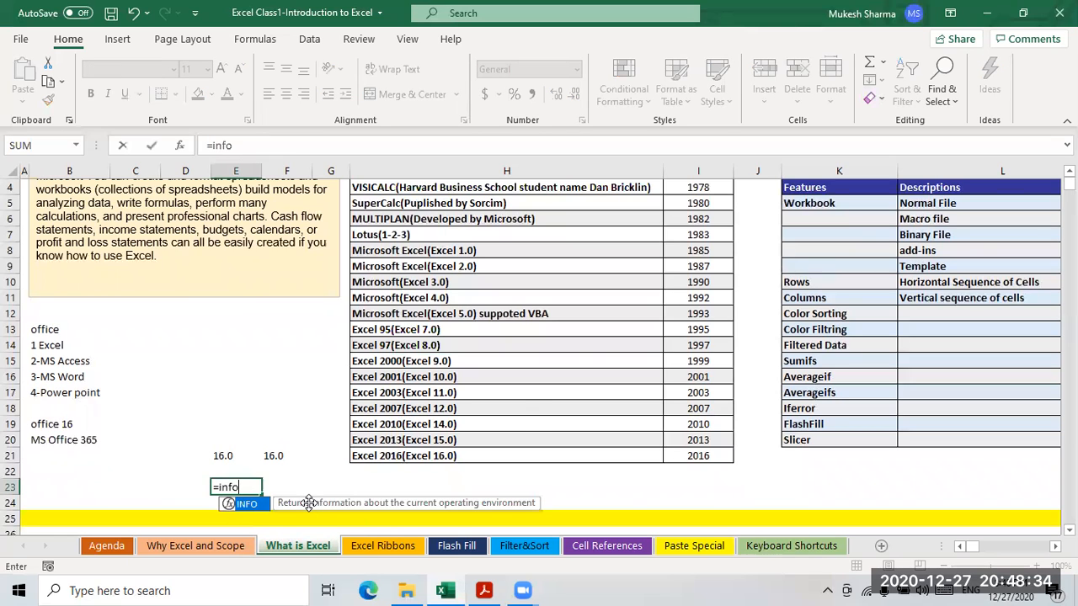
key("Tab")
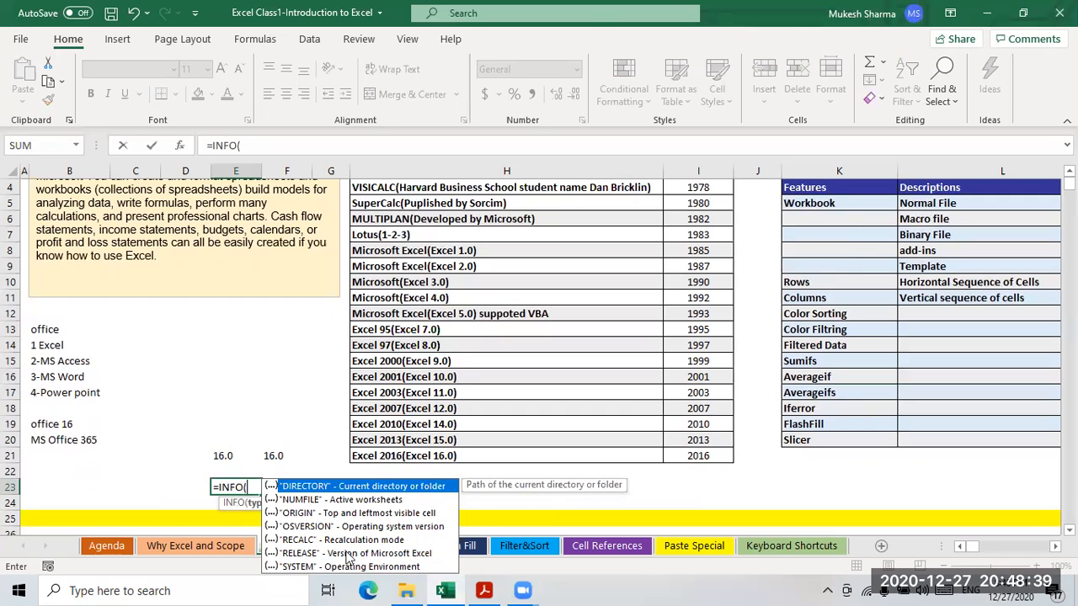
left_click(390, 555)
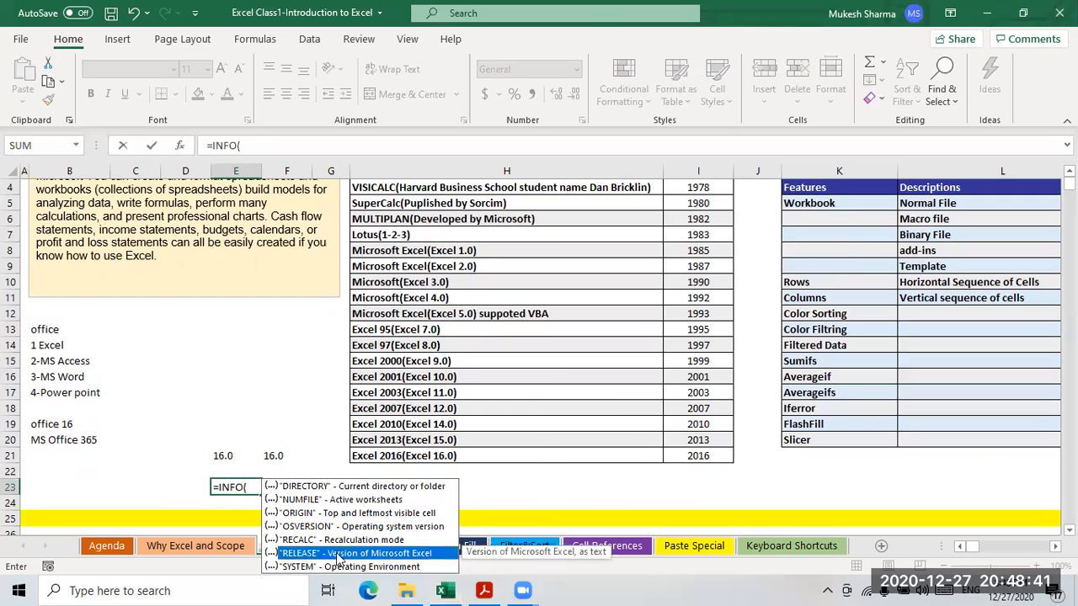
key("Tab")
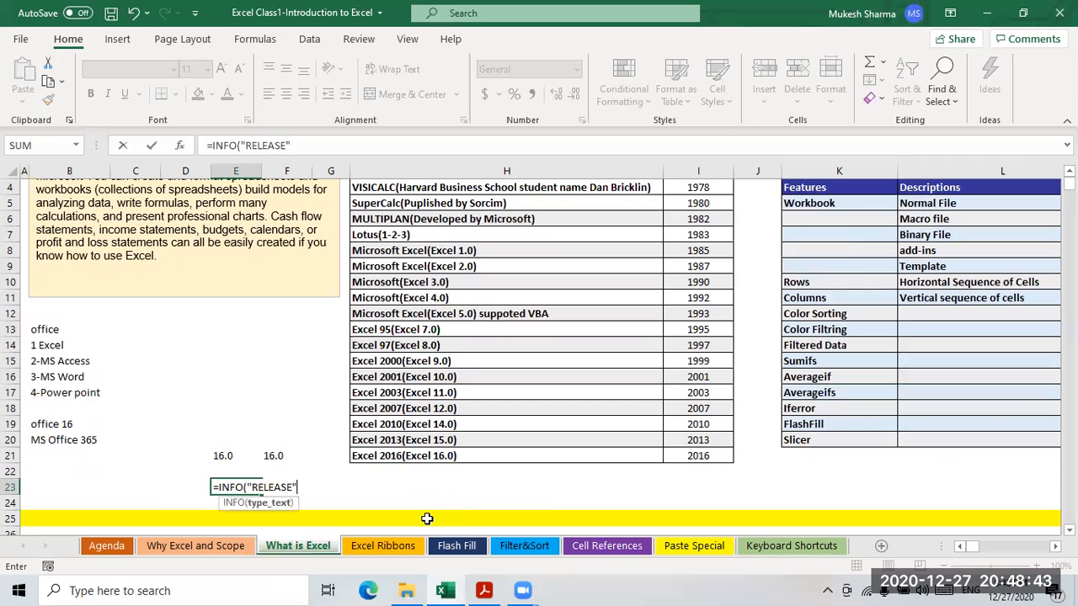
type(")")
key("Return")
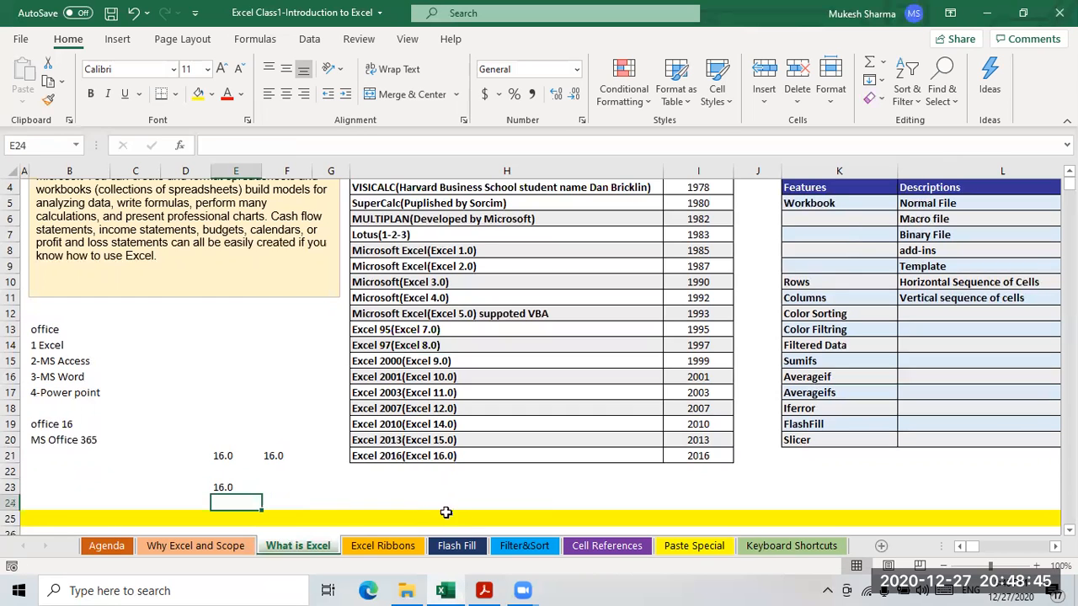
- Compare the 16.0 result with the Excel 2016 (Excel 16.0) row in the history table
left_click(222, 488)
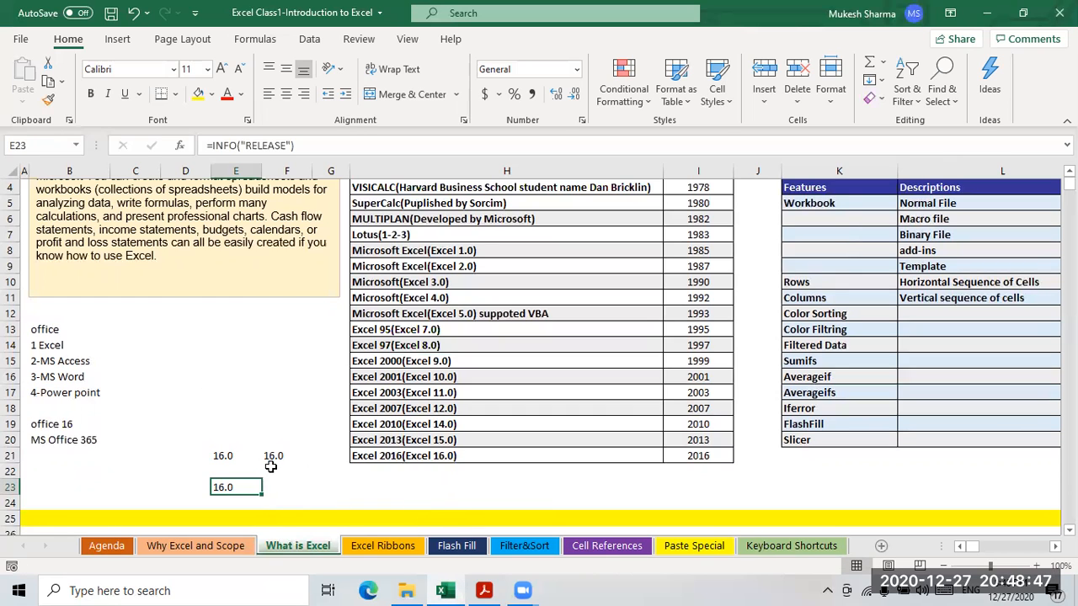
left_click(704, 461)
left_click(495, 464)
left_click(226, 493)
left_click(292, 492)
left_click(229, 488)
scroll(530, 451, "up", 1)
mouse_move(980, 548)
left_mouse_down()
mouse_move(1028, 556)
mouse_move(960, 552)
left_mouse_up()
scroll(698, 337, "down", 1)
scroll(576, 345, "up", 1)
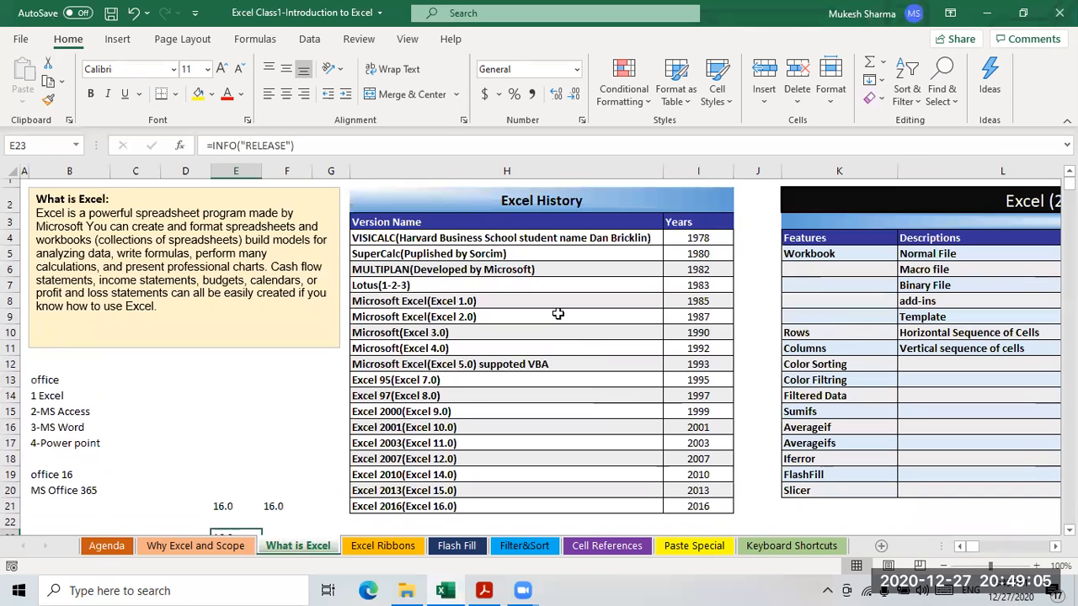
scroll(539, 354, "right", 1)
scroll(539, 354, "right", 5)
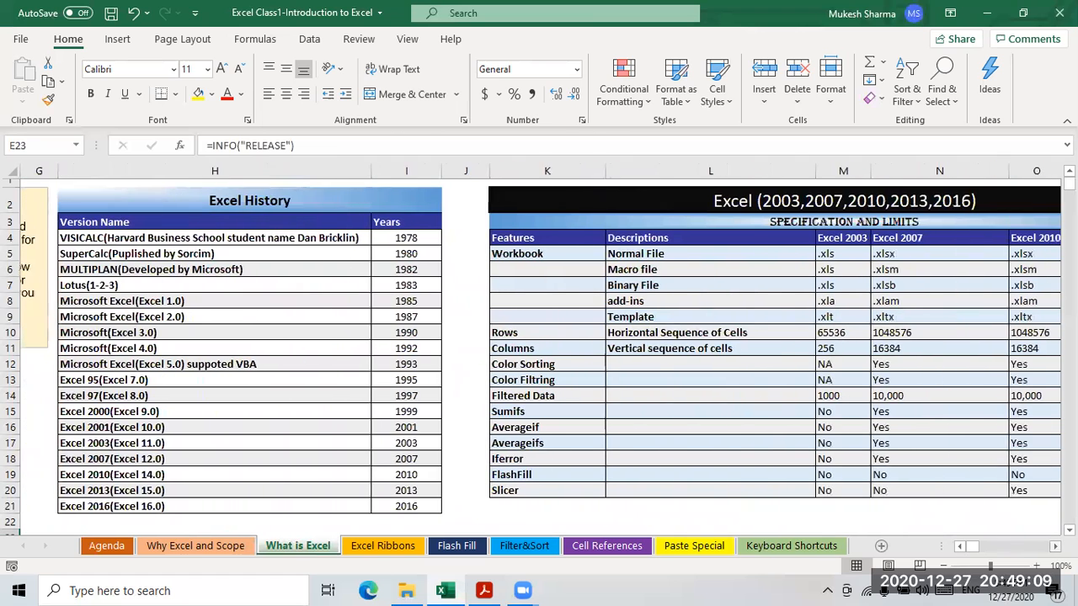
scroll(357, 272, "right", 1)
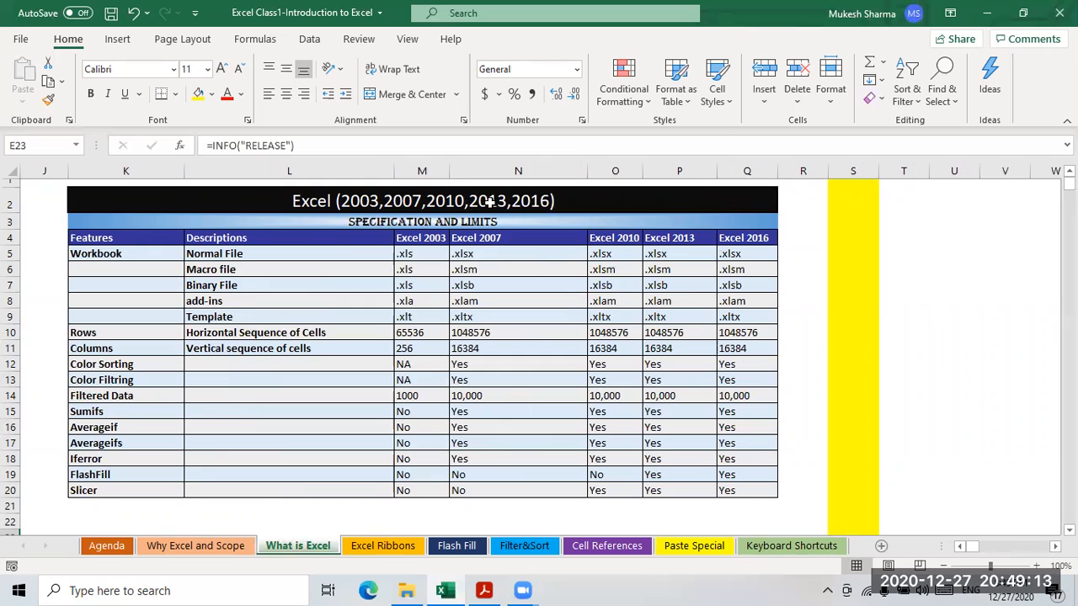
left_click(305, 398)
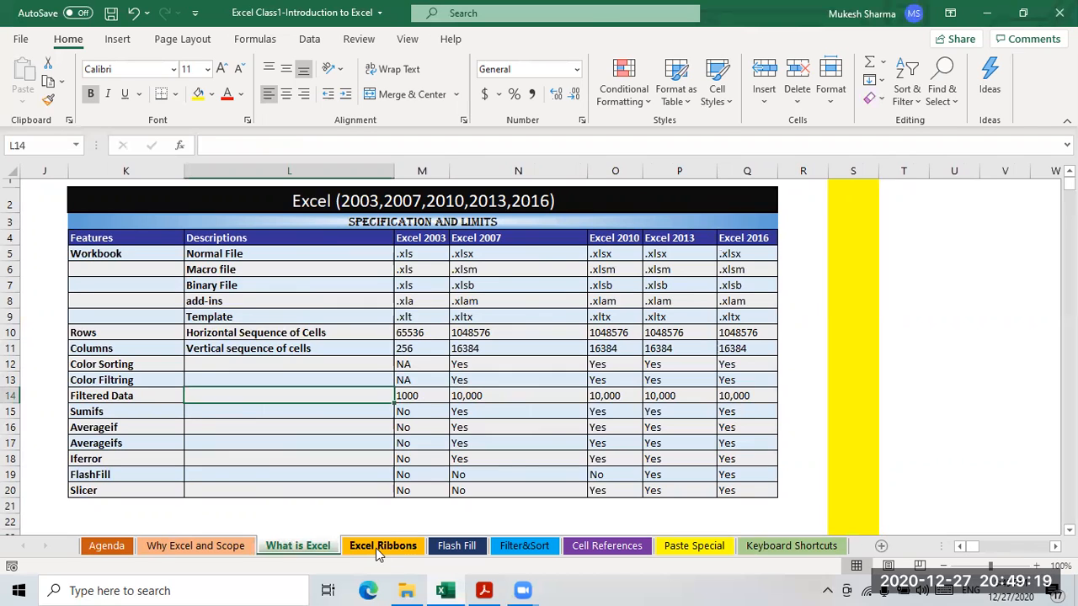
left_click(349, 335)
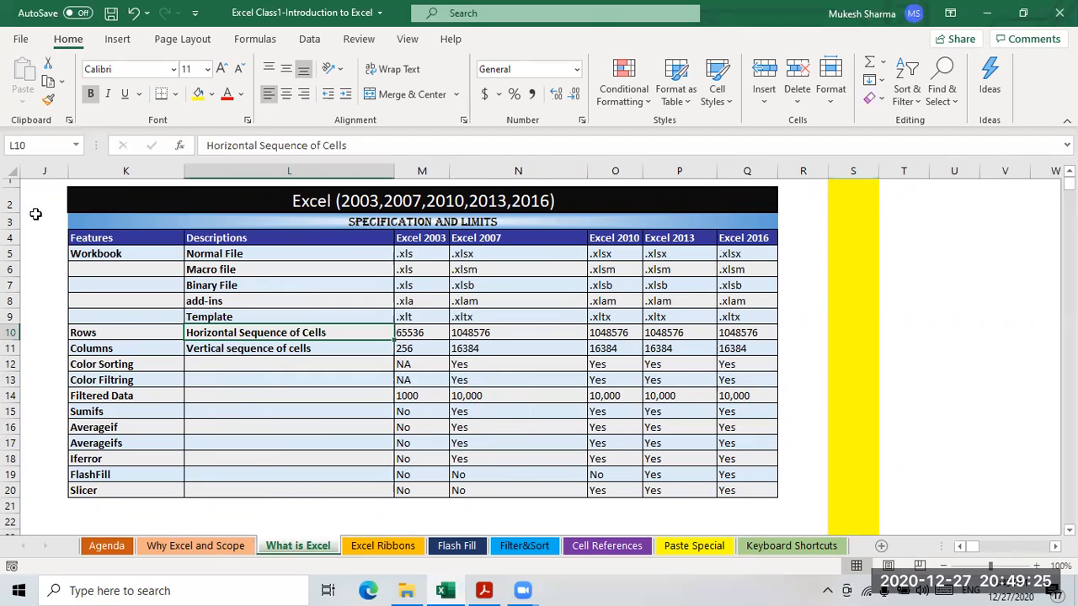
left_click(291, 317)
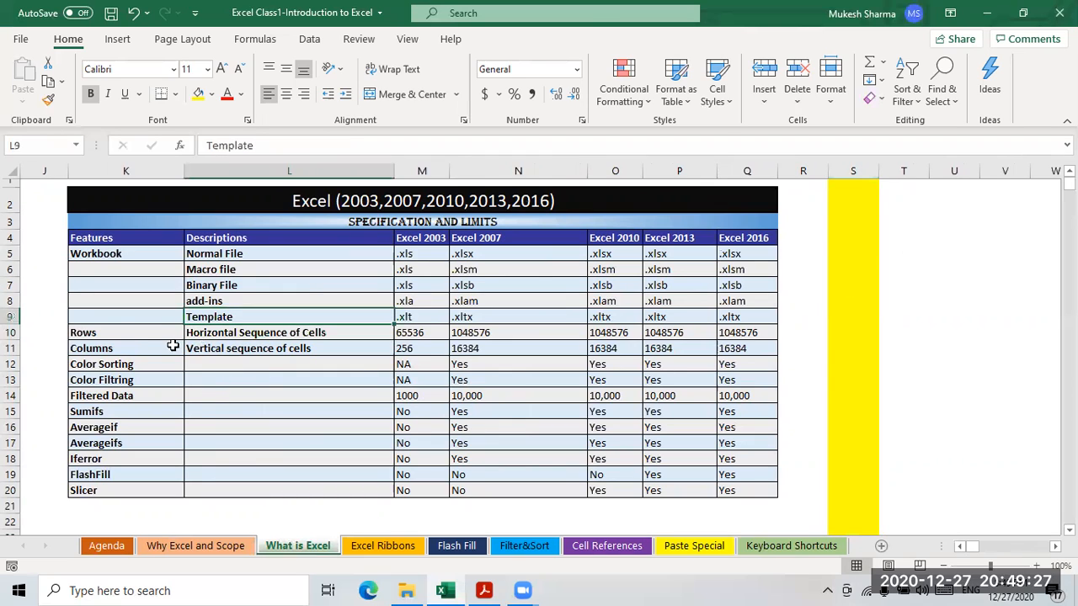
left_click(93, 336)
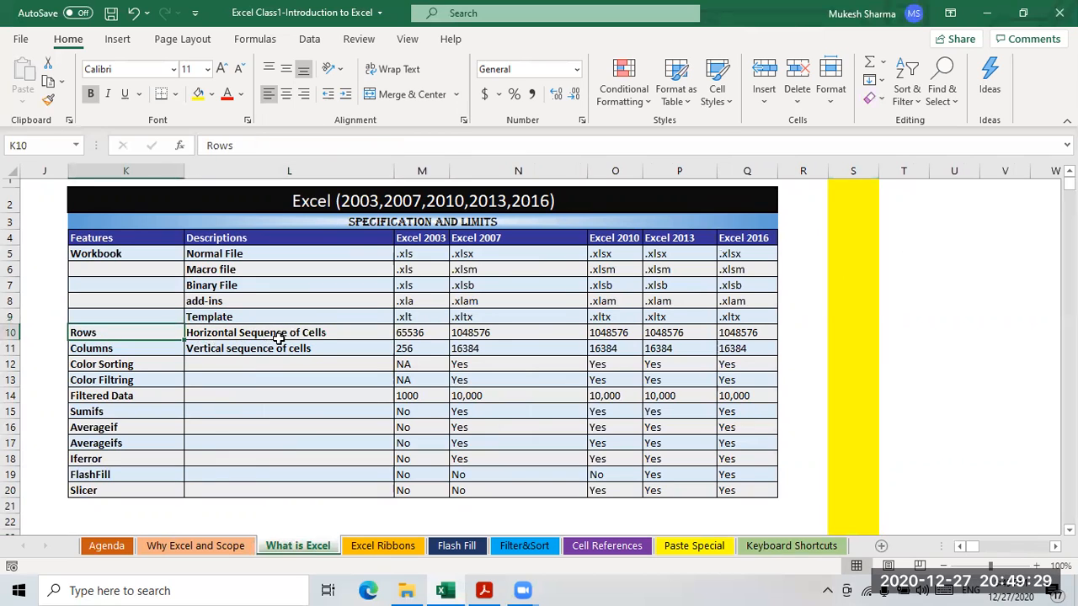
left_click(308, 336)
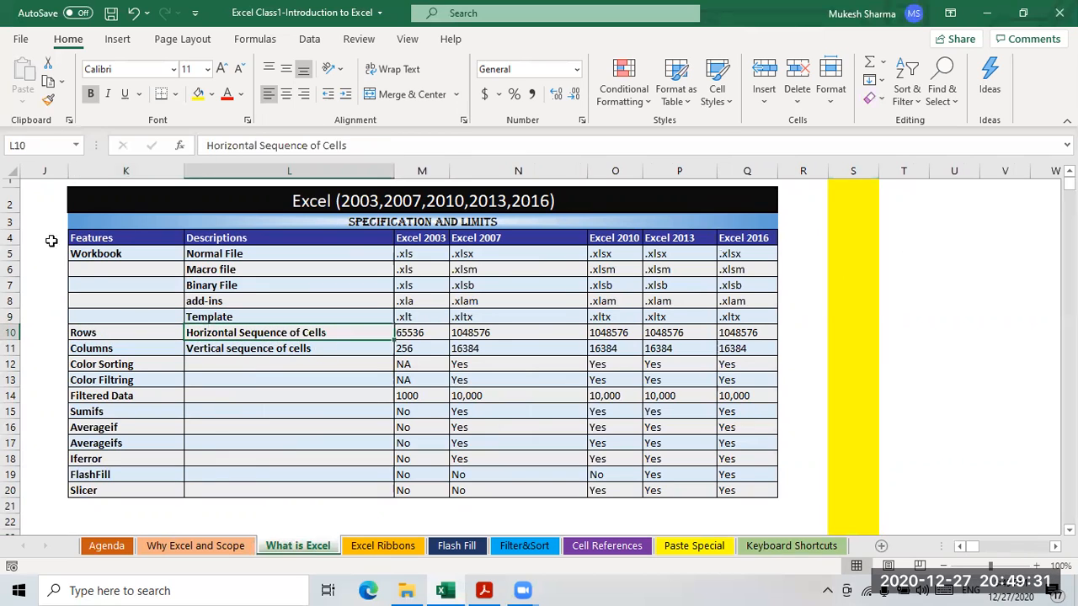
left_click(10, 202)
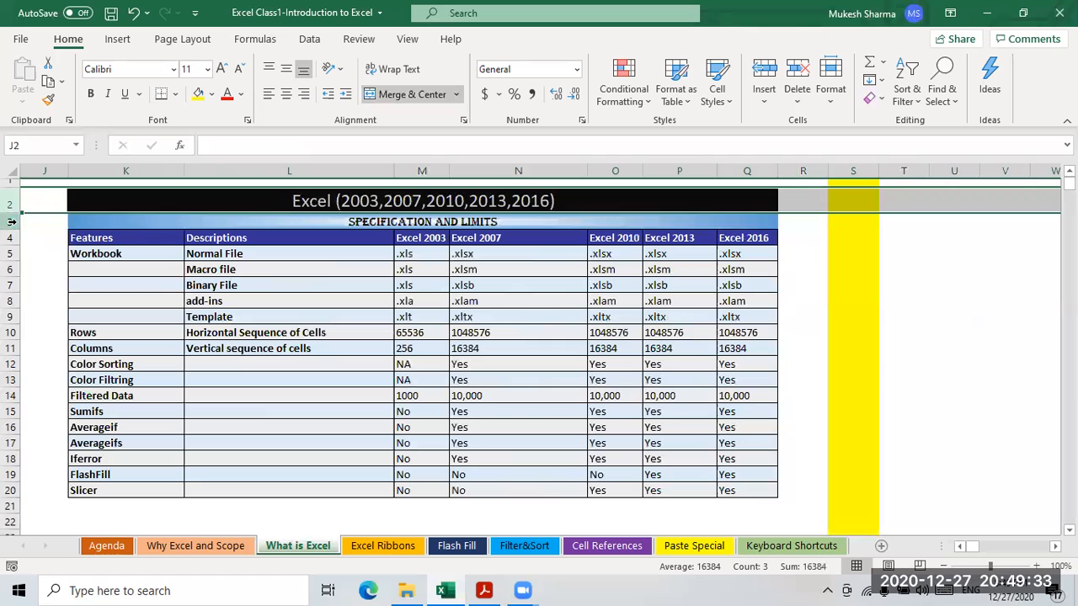
left_click(10, 222)
left_click(11, 238)
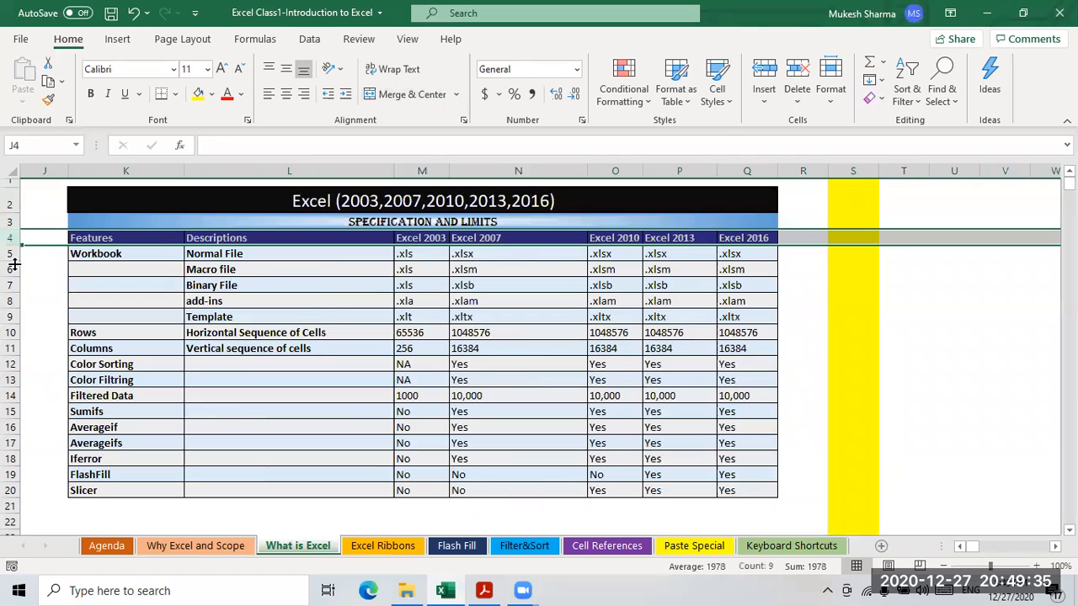
left_click(12, 253)
left_click(11, 270)
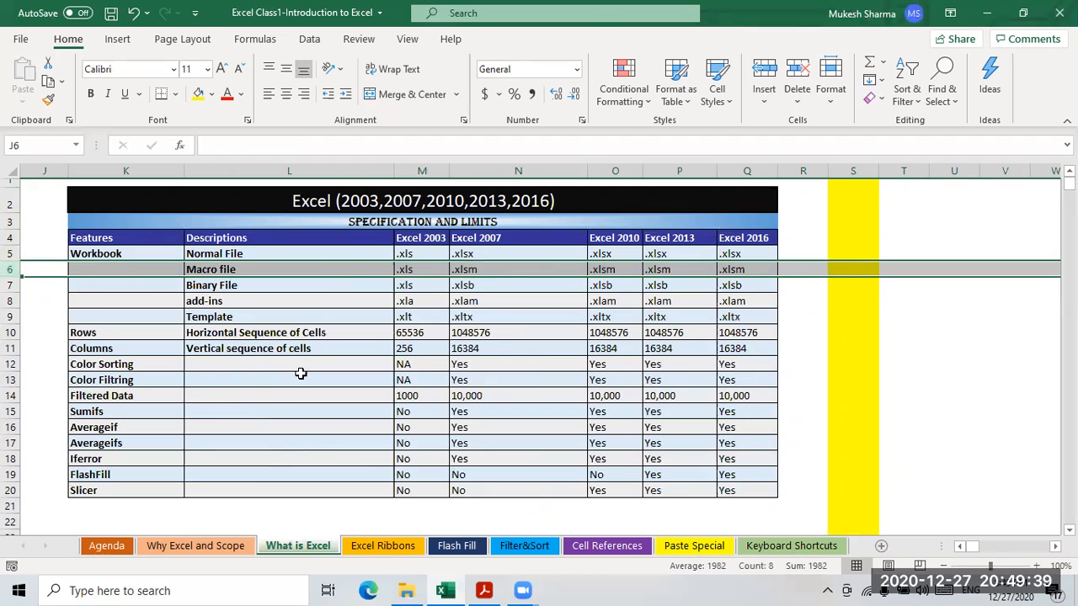
left_click(218, 354)
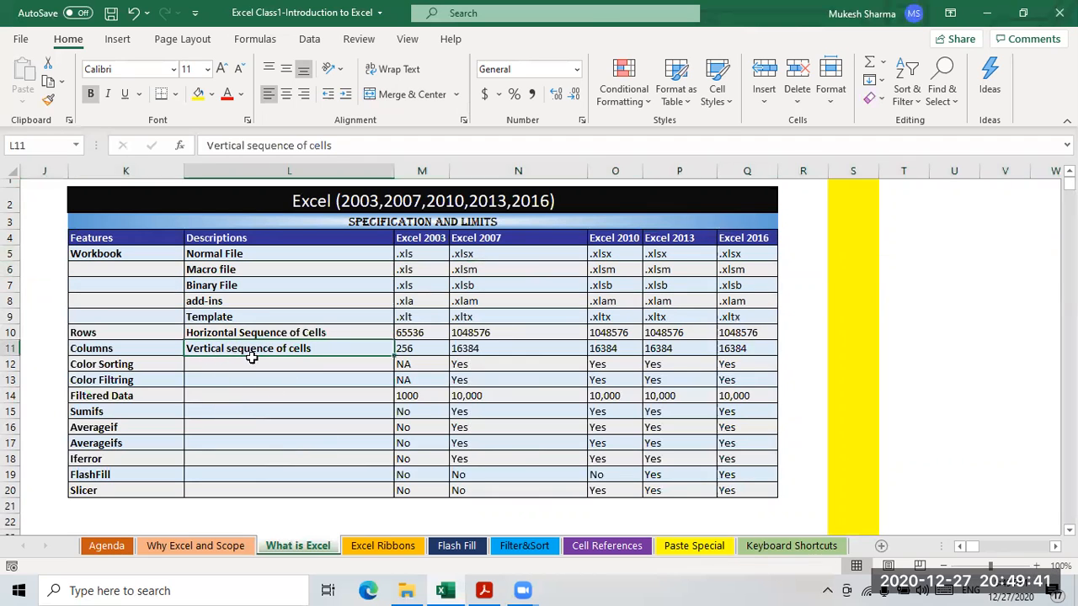
left_click(853, 171)
left_click(907, 171)
left_click(945, 169)
left_click(1005, 171)
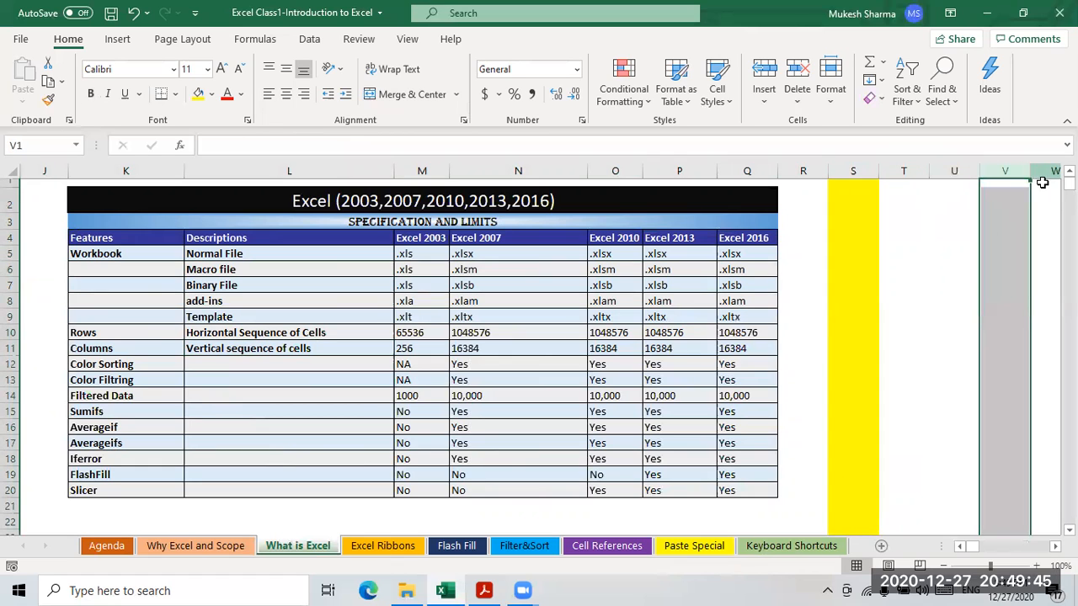
left_click(853, 283)
scroll(853, 283, "down", 1)
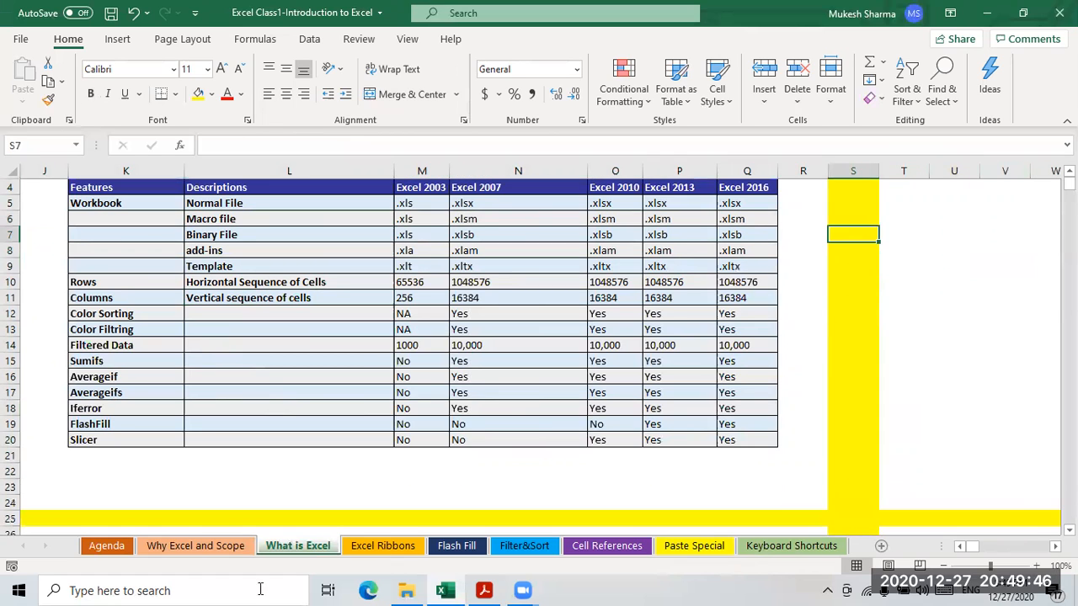
left_click(14, 519)
scroll(14, 497, "up", 1)
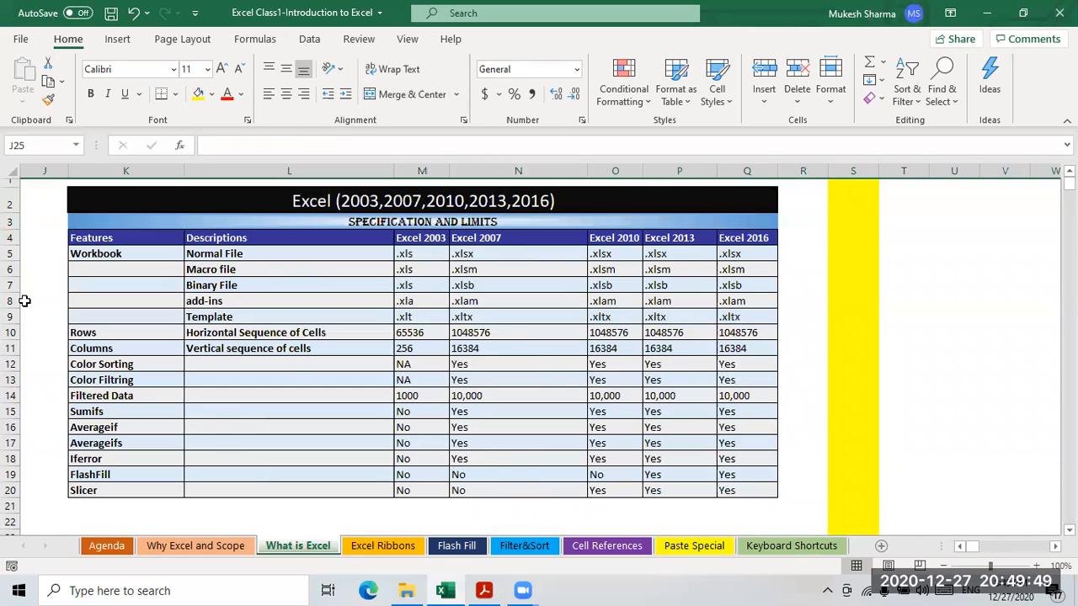
left_click(11, 202)
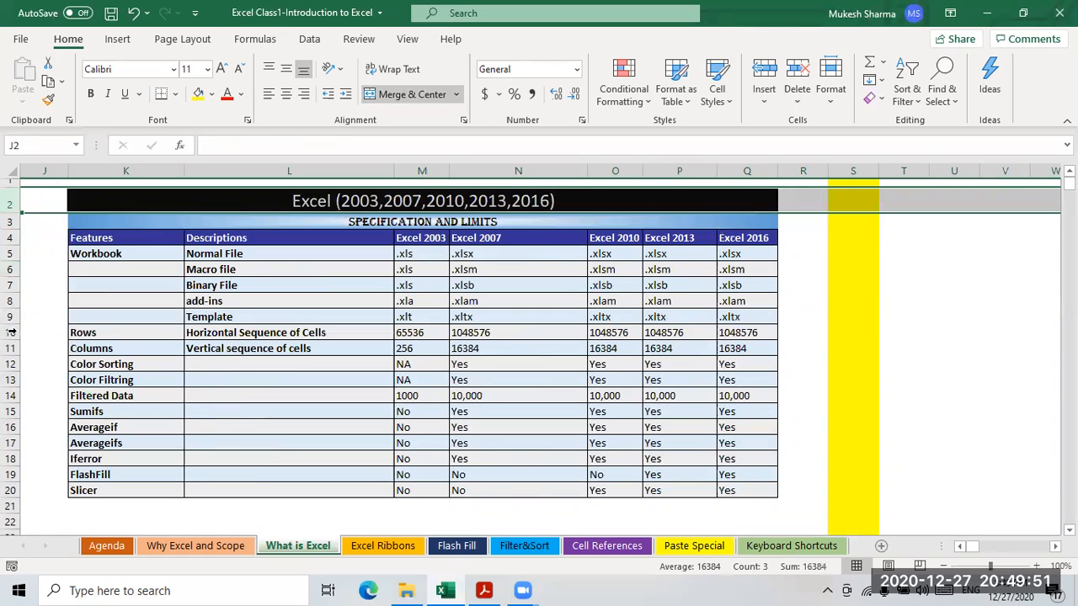
left_click(1012, 377)
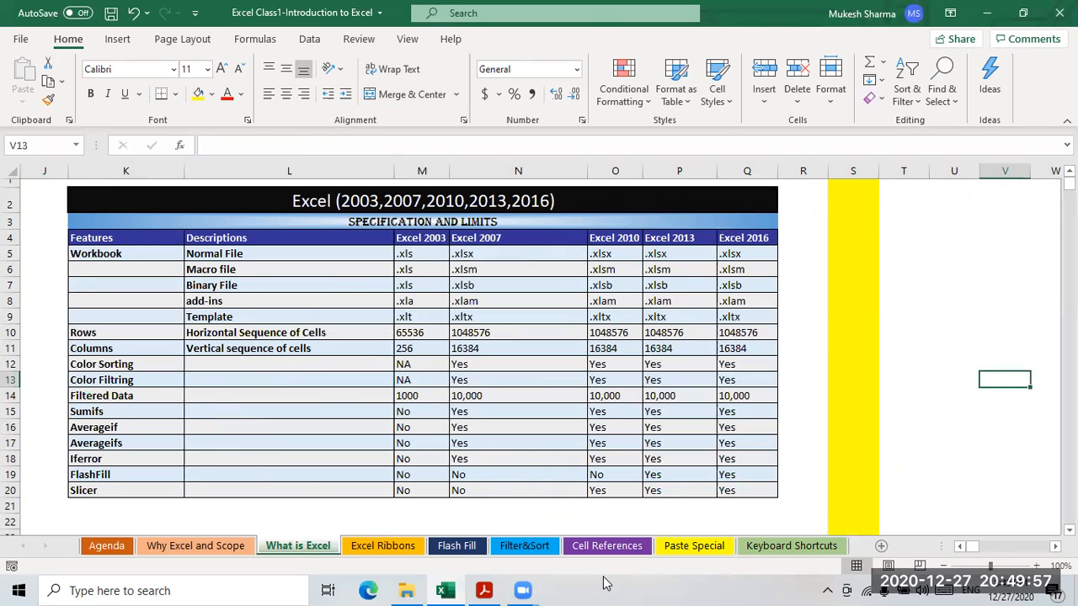
- On the Flash Fill sheet, delete the first and last names in C4:D21
left_click(391, 551)
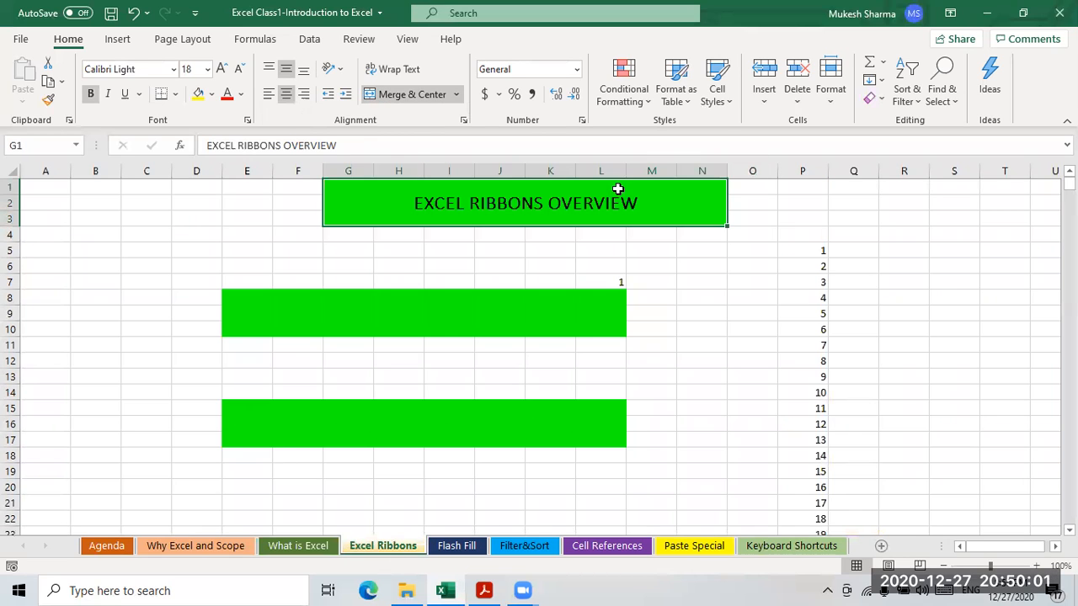
left_click(458, 546)
left_click_drag(224, 231, 323, 494)
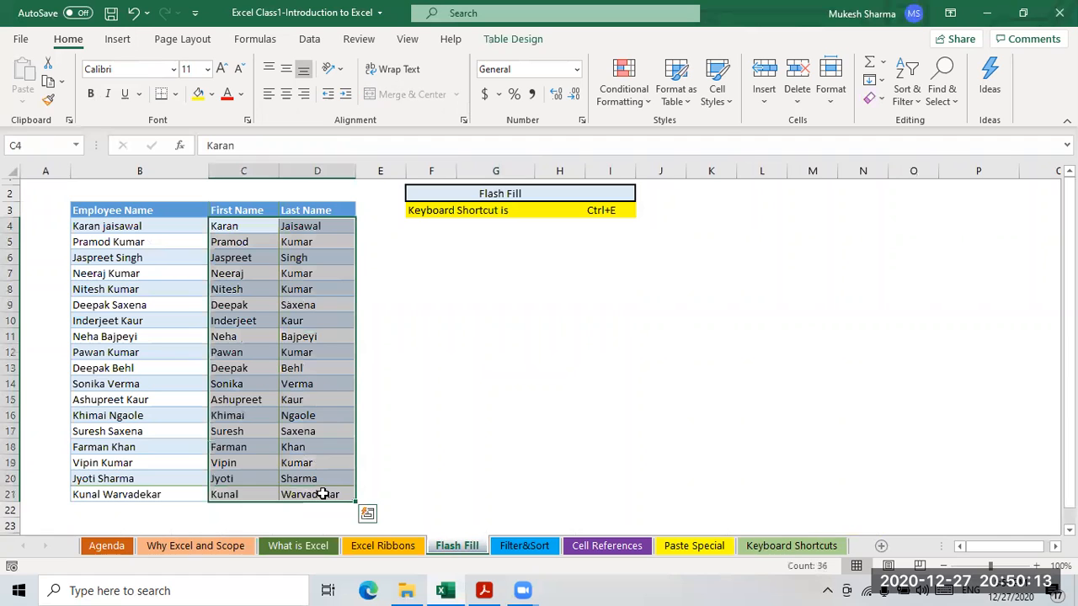
key("Delete")
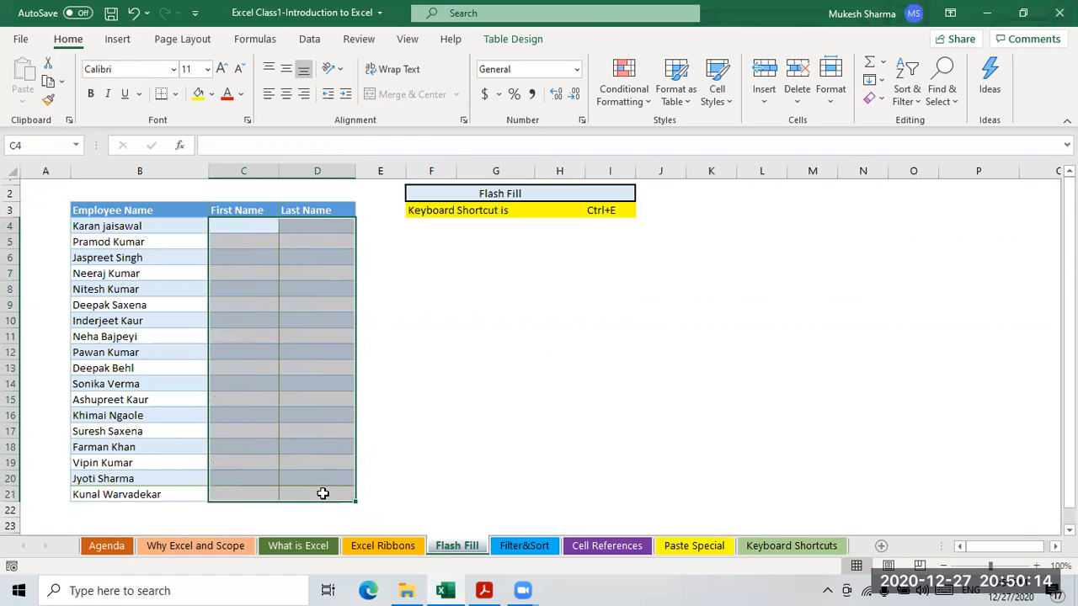
left_click(97, 225)
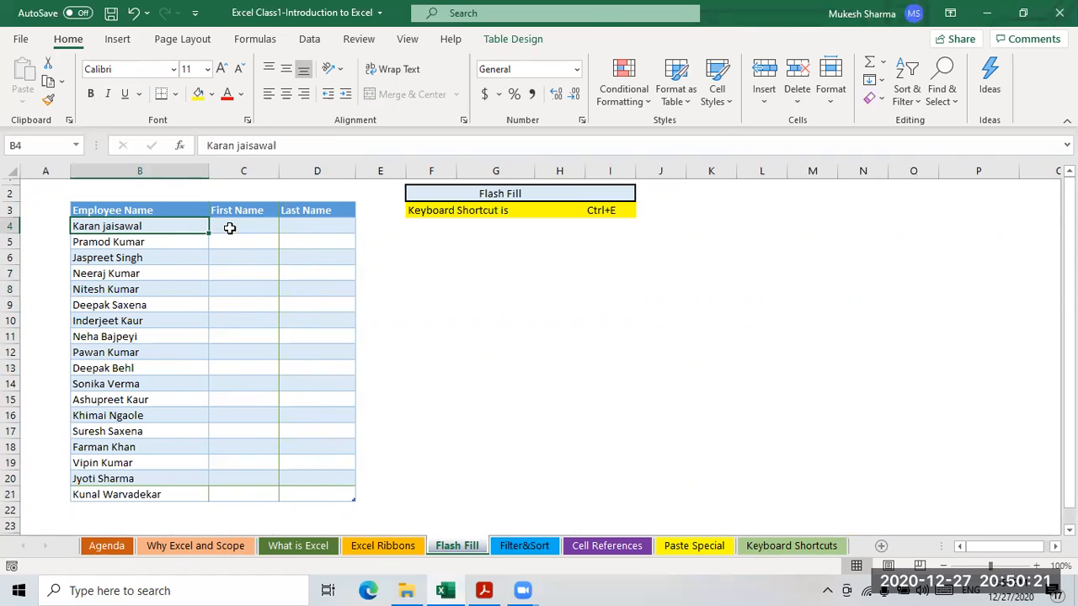
left_click(226, 227)
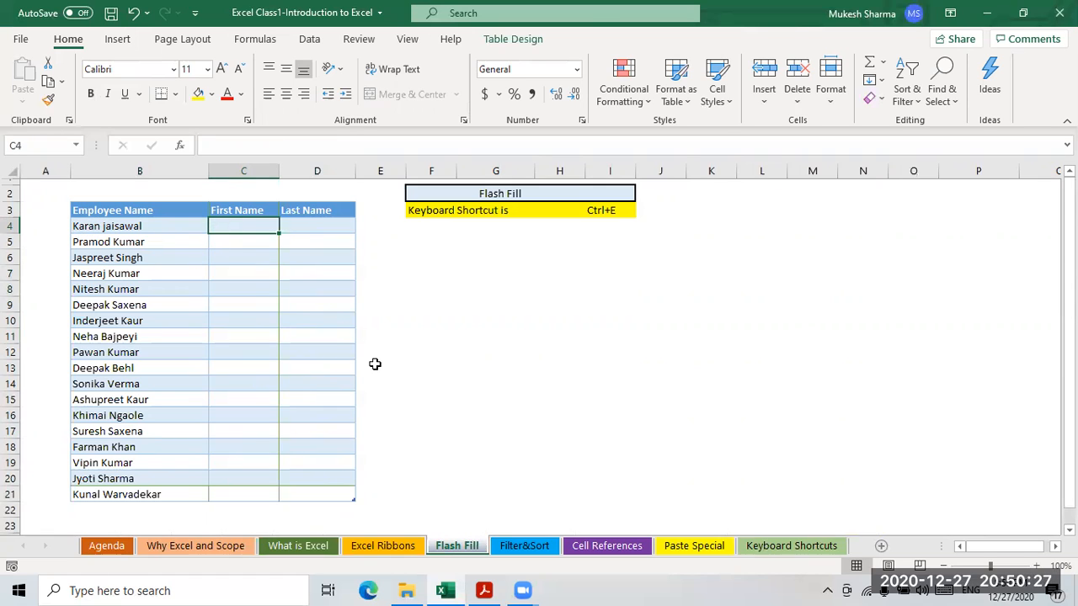
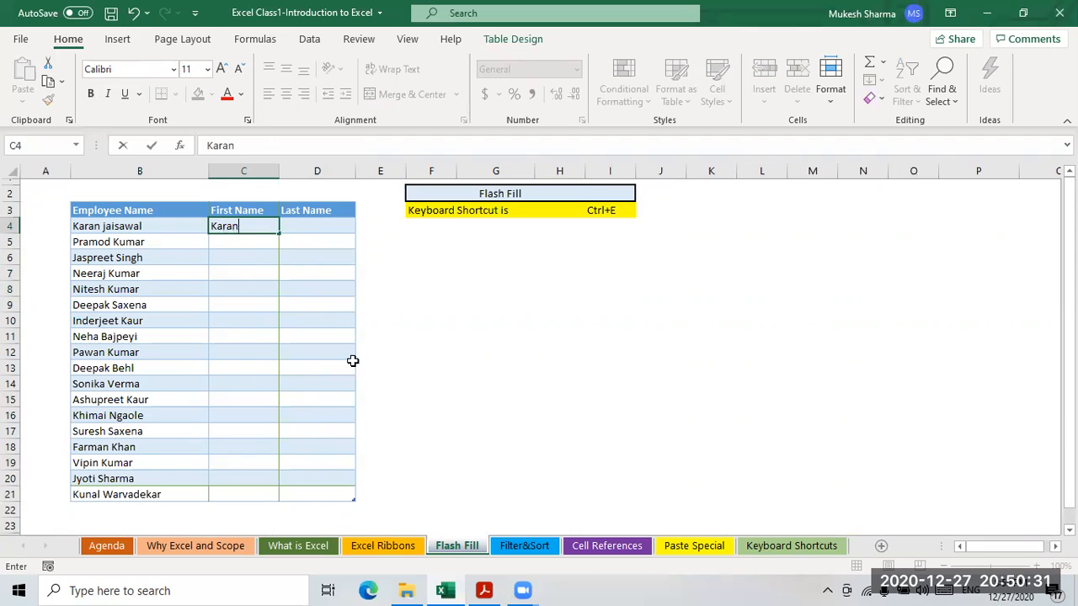
left_click_drag(239, 287, 235, 275)
left_click(232, 226)
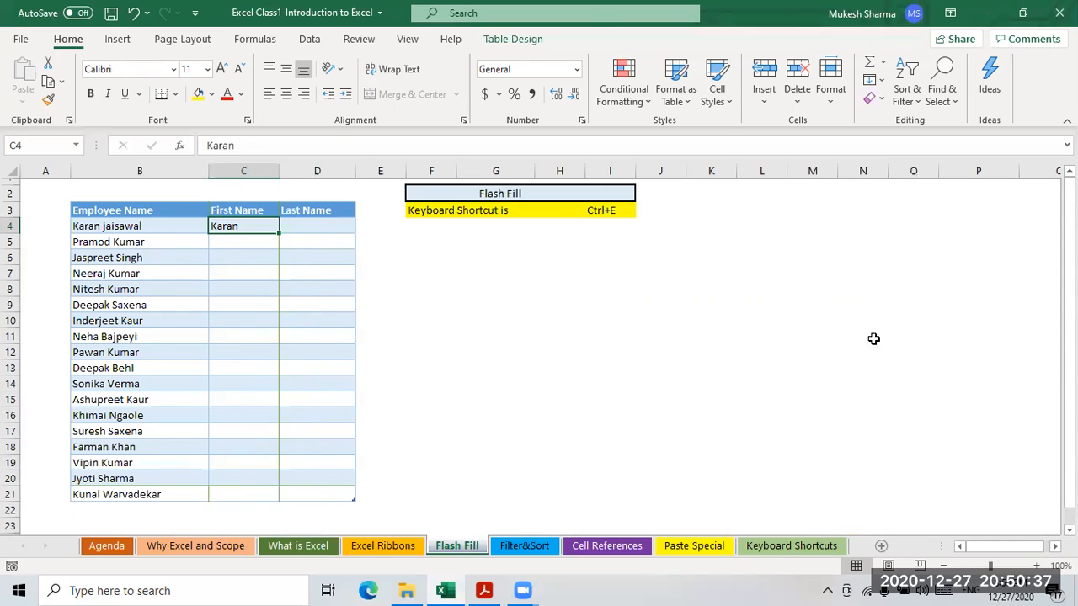
left_click(881, 81)
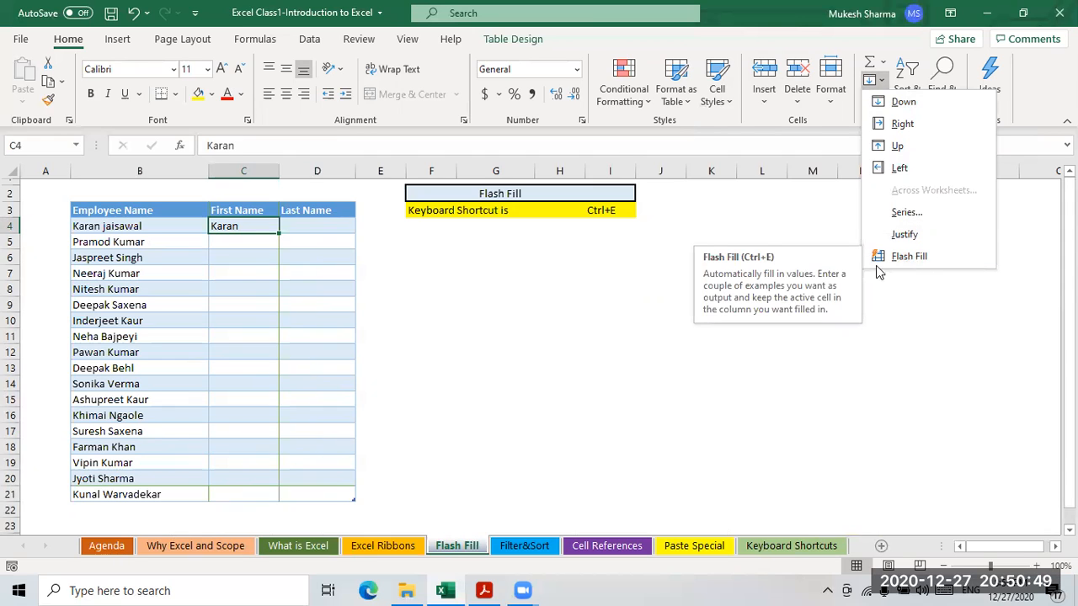
left_click(241, 241)
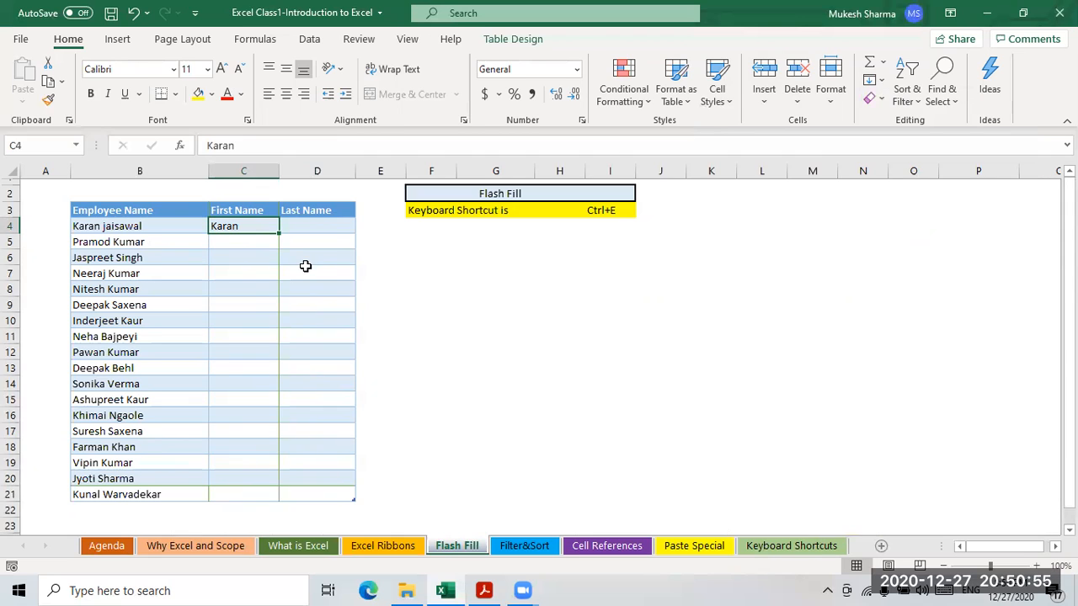
key("ctrl+e")
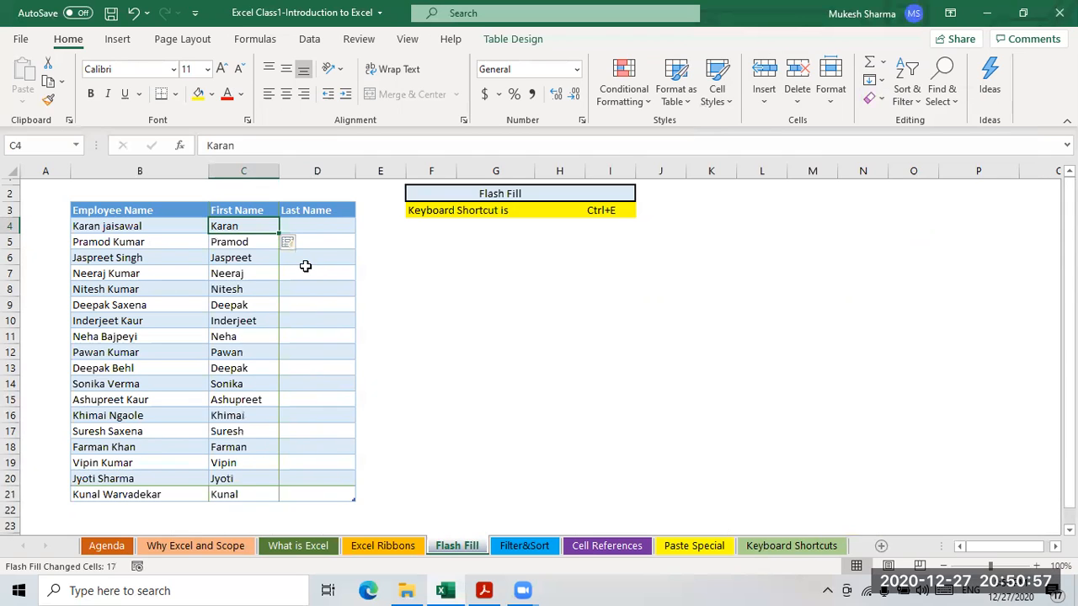
- Check the filled first names against the Employee Name column and the Ctrl+E shortcut note
left_click(108, 232)
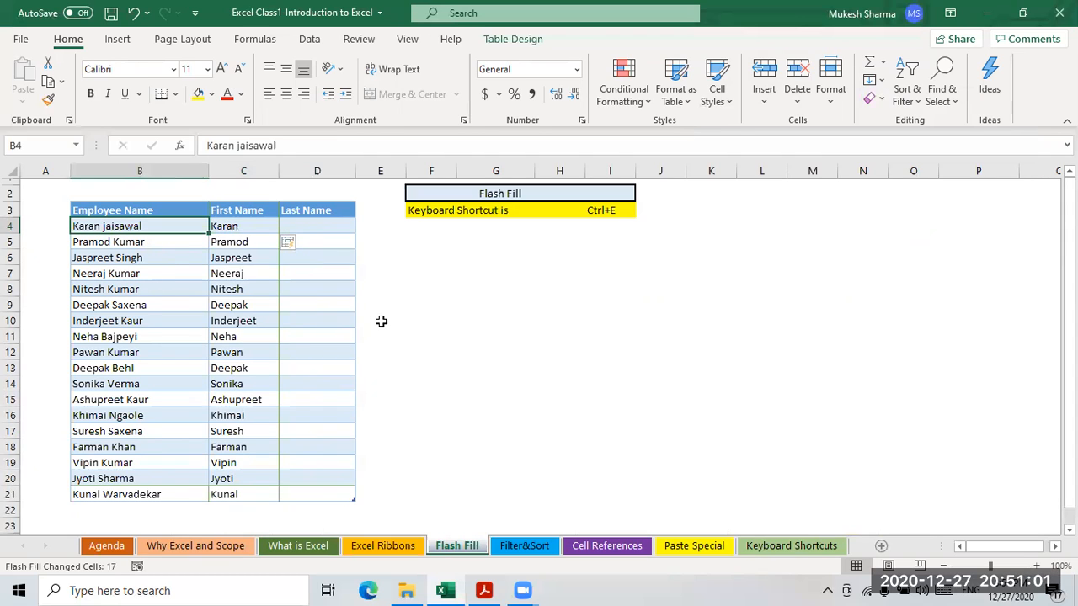
left_click(601, 211)
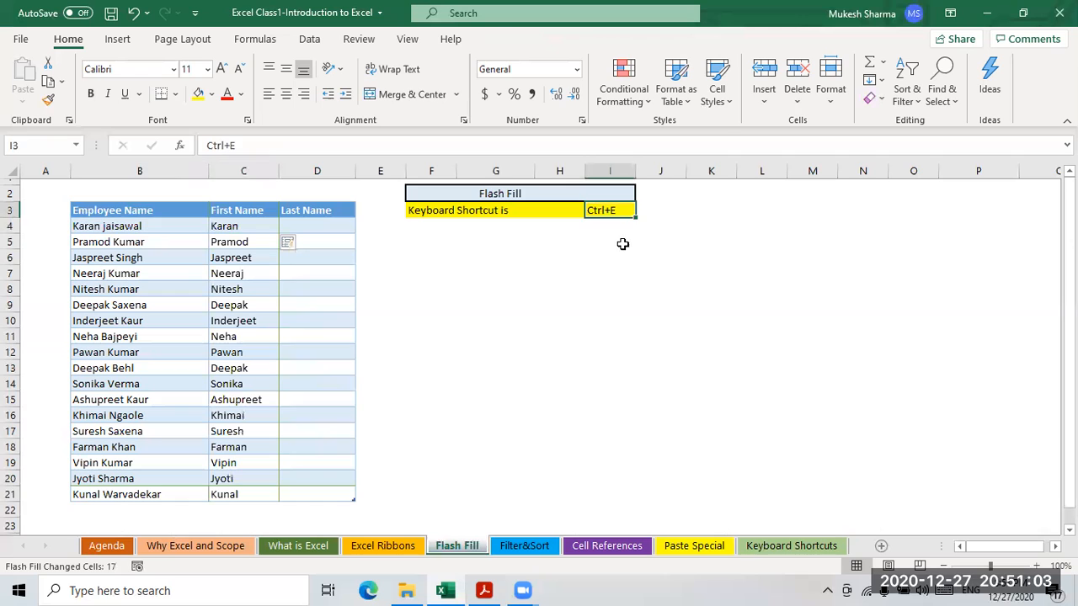
left_click(480, 211)
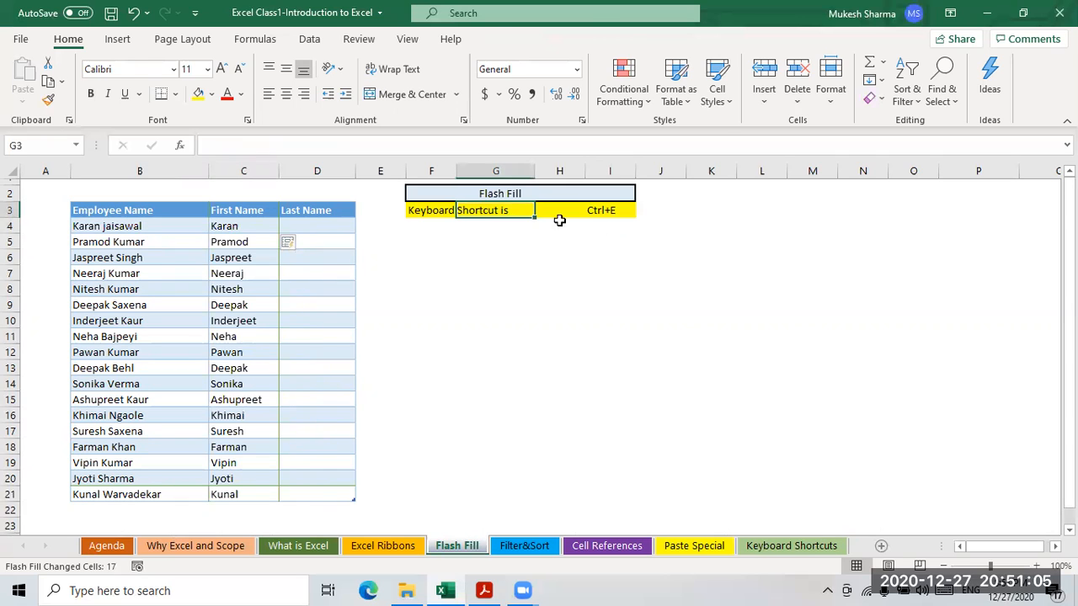
left_click(604, 210)
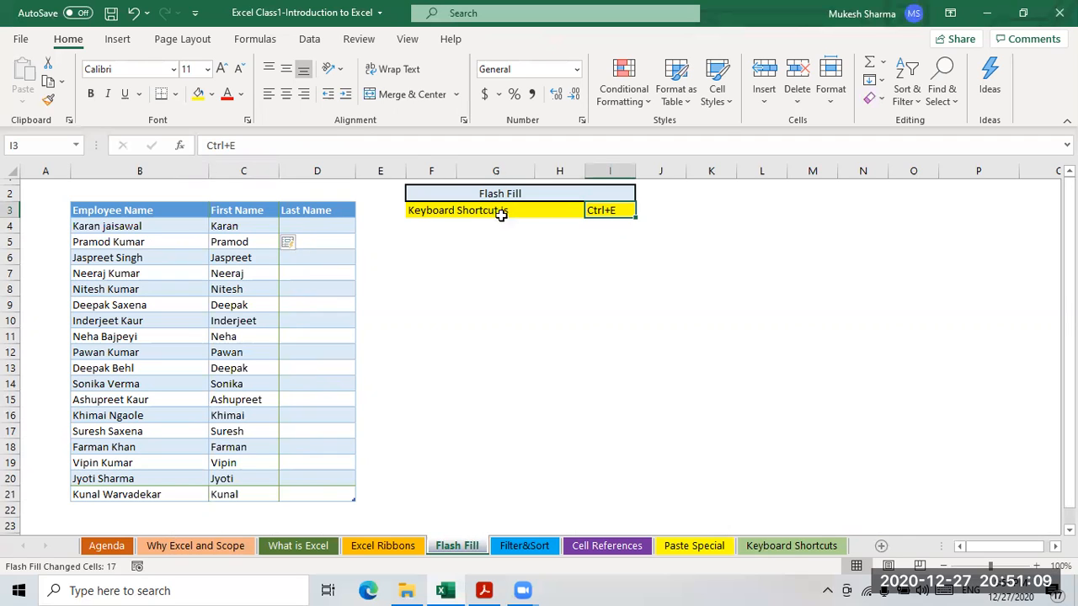
left_click(229, 227)
left_click_drag(98, 228, 101, 495)
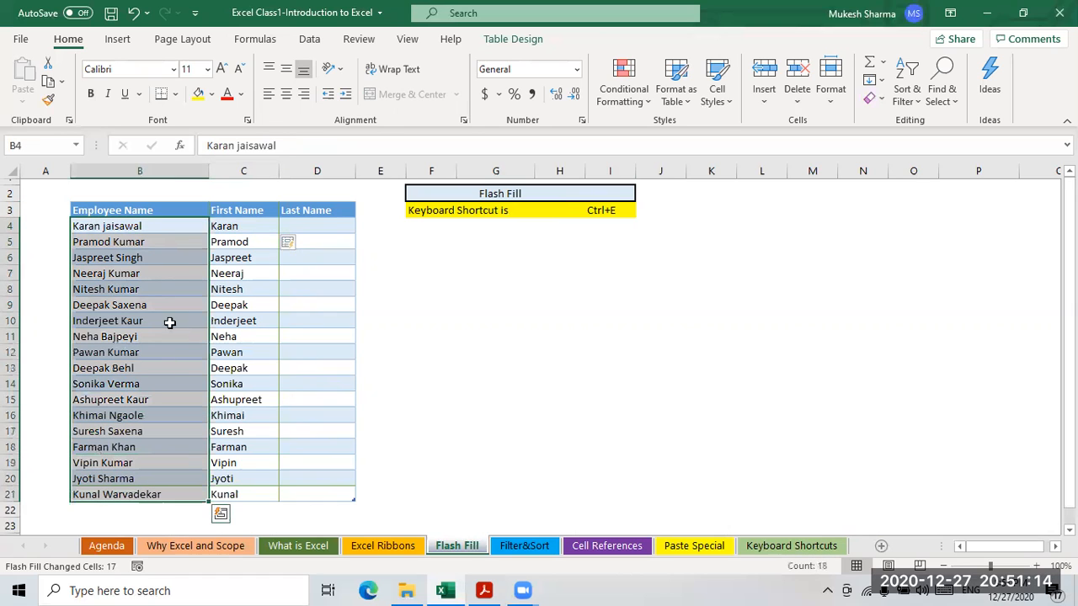
left_click(229, 228)
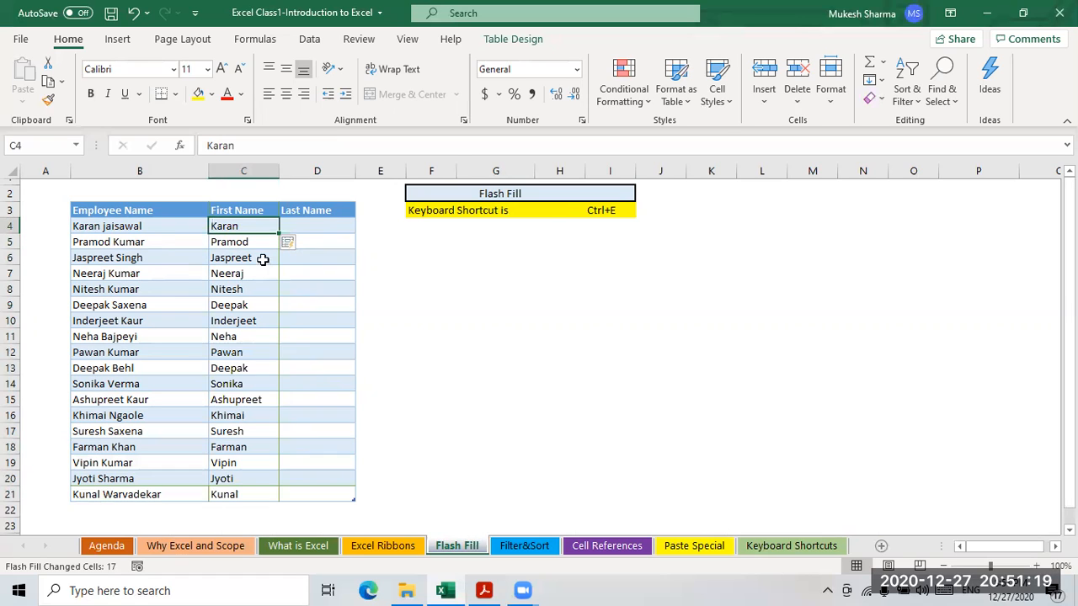
left_click(226, 316)
left_click(253, 381)
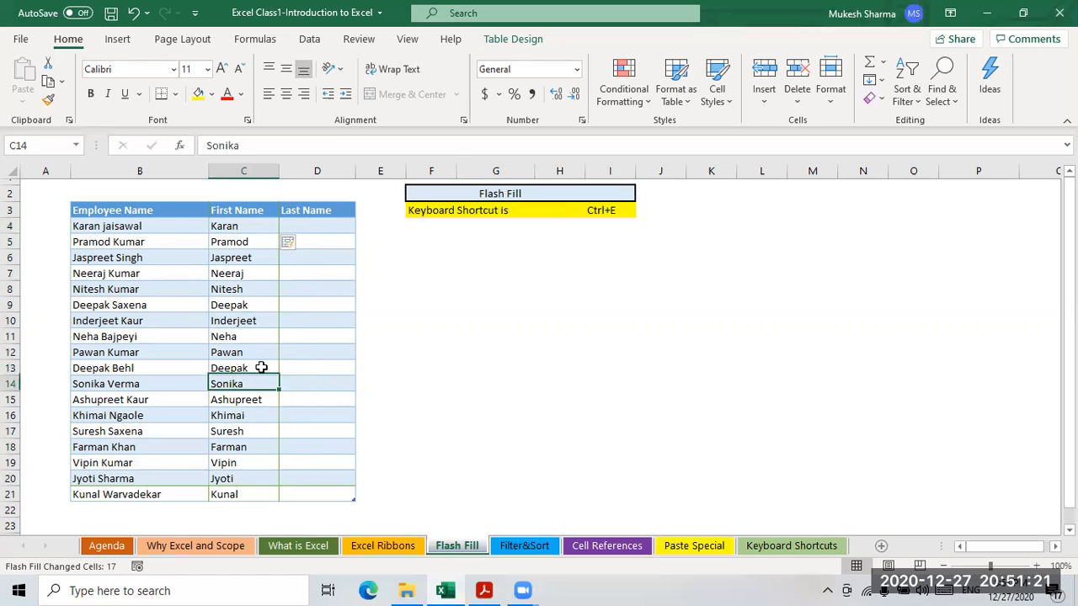
left_click(317, 226)
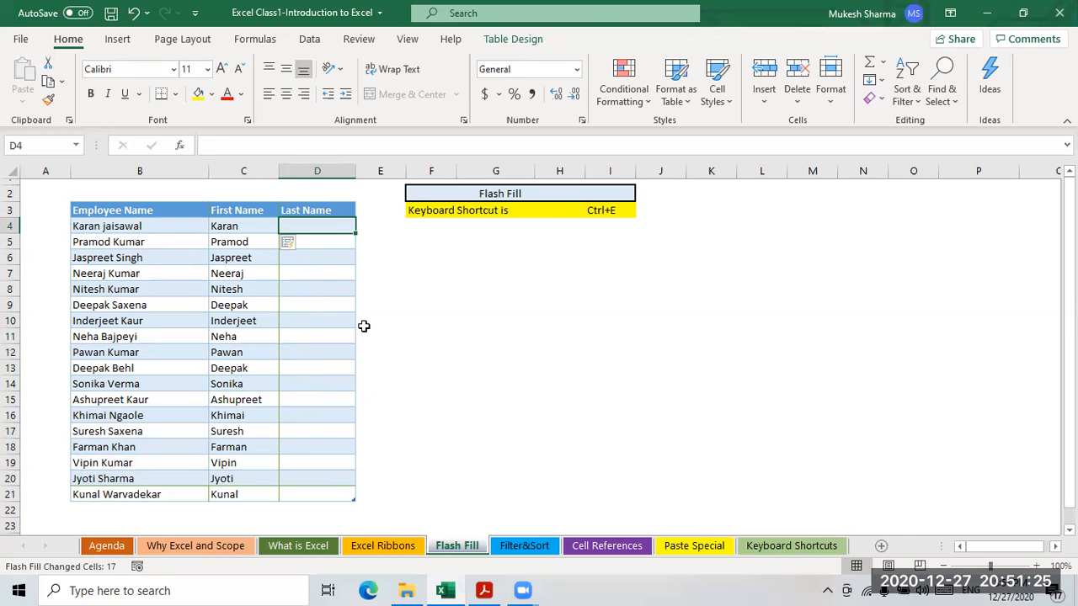
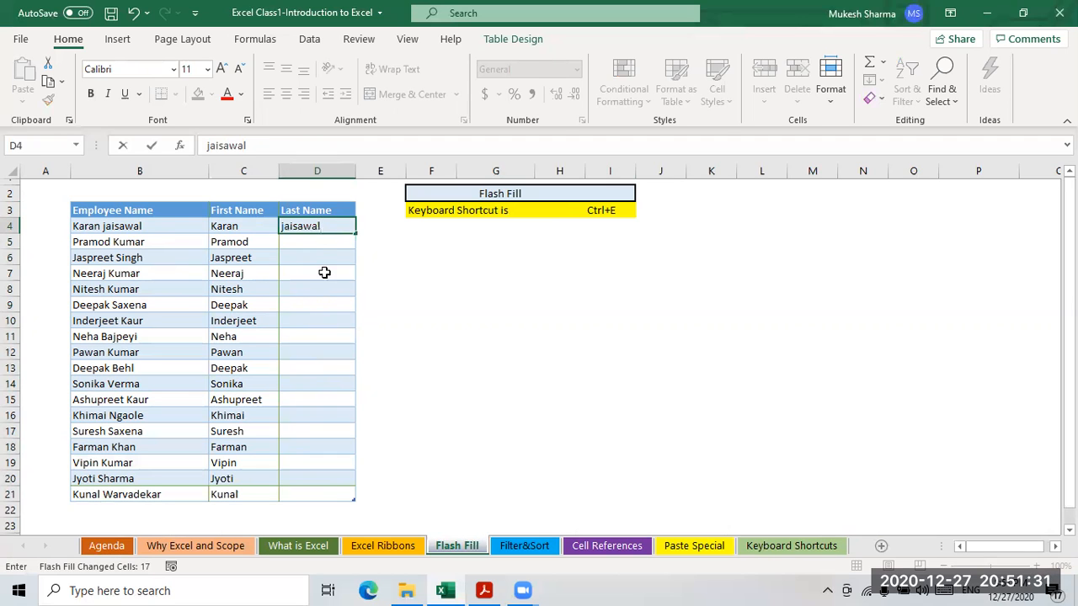
key("Return")
left_click(318, 225)
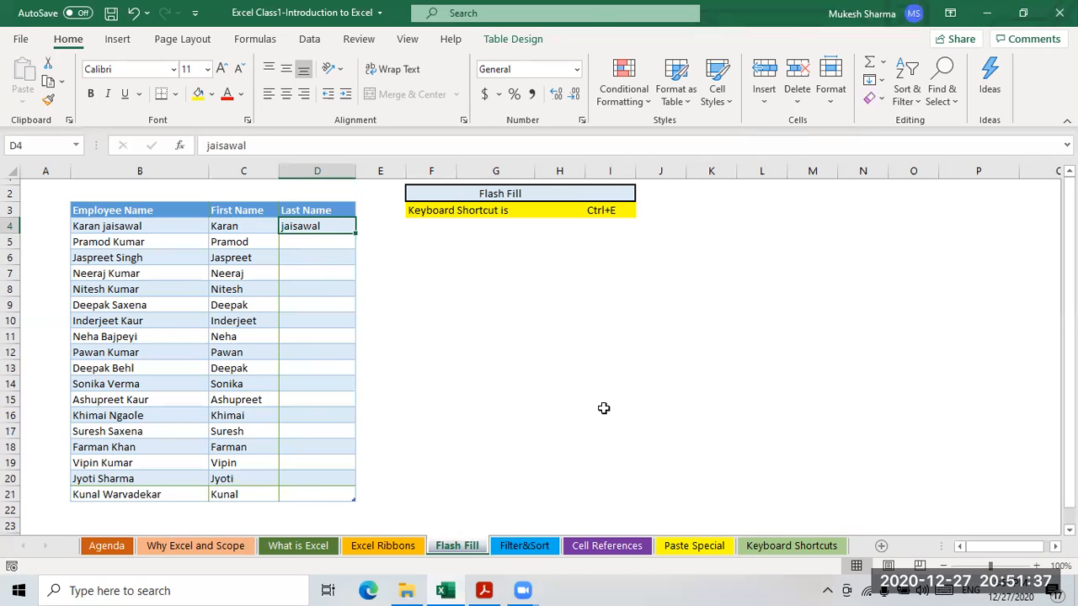
key("ctrl+e")
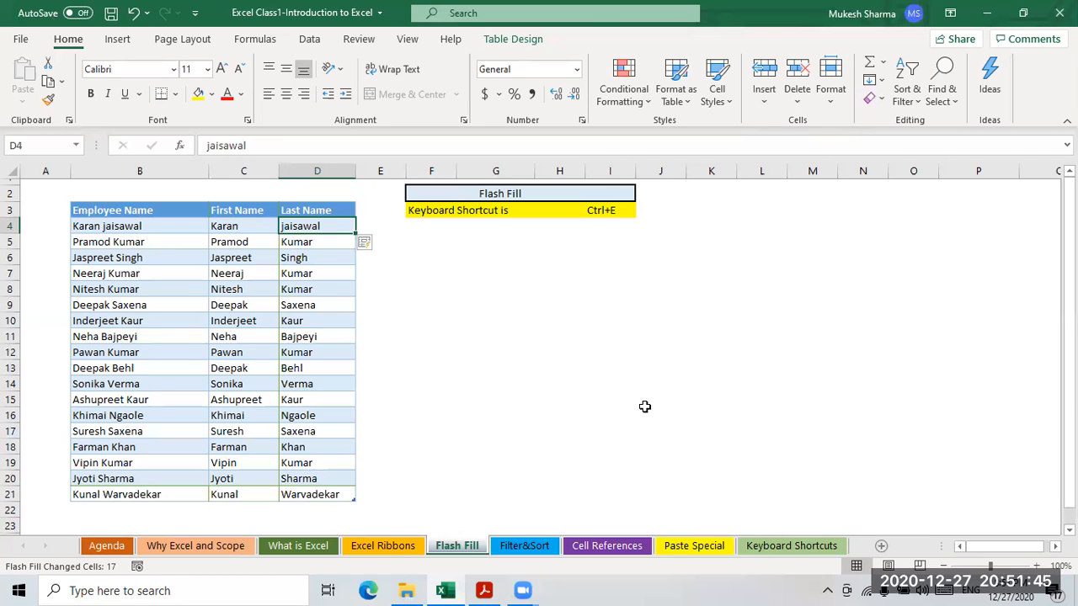
- Show the Flash Fill command under Home > Fill, then go to the Filter&Sort sheet
left_click(537, 369)
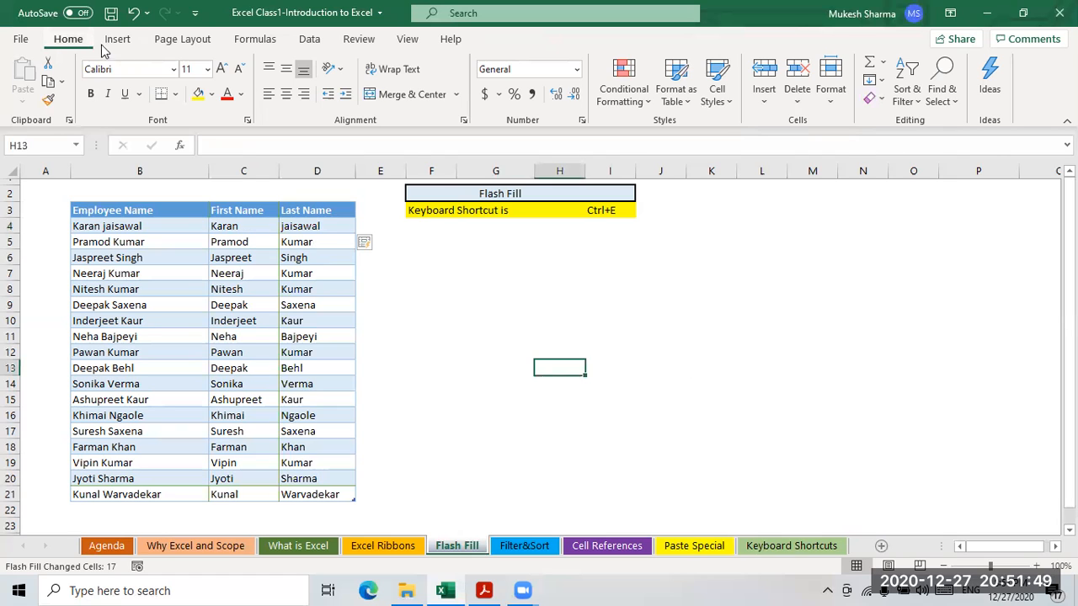
left_click(883, 80)
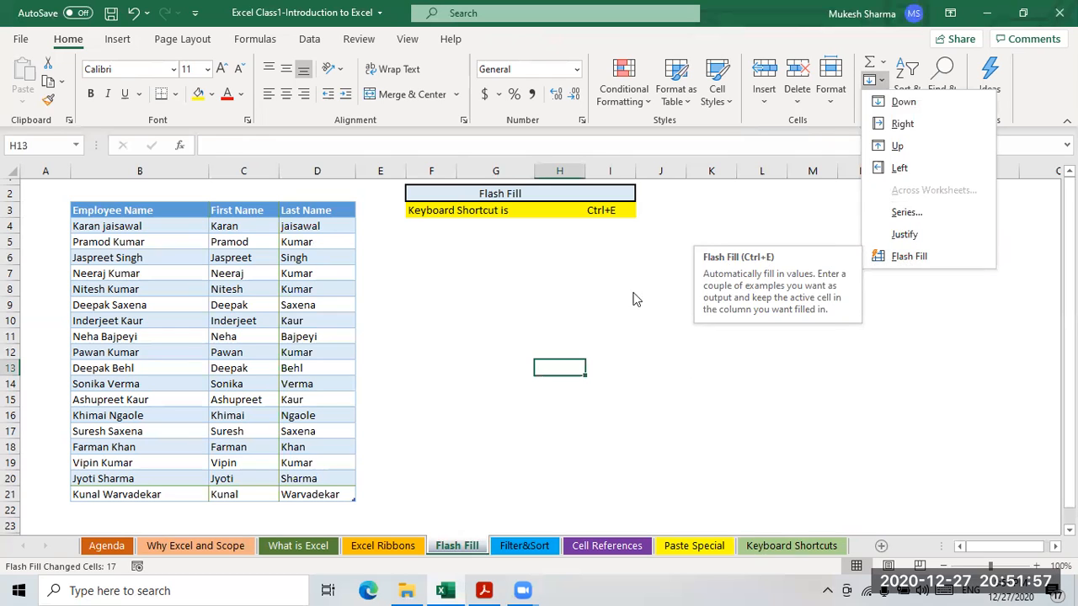
left_click(504, 302)
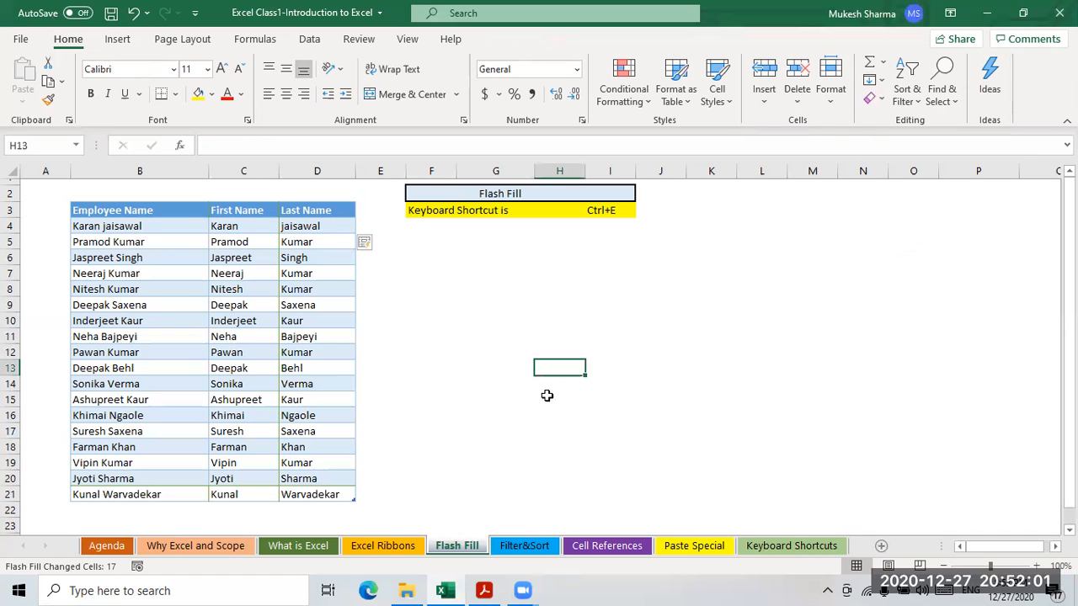
left_click(524, 548)
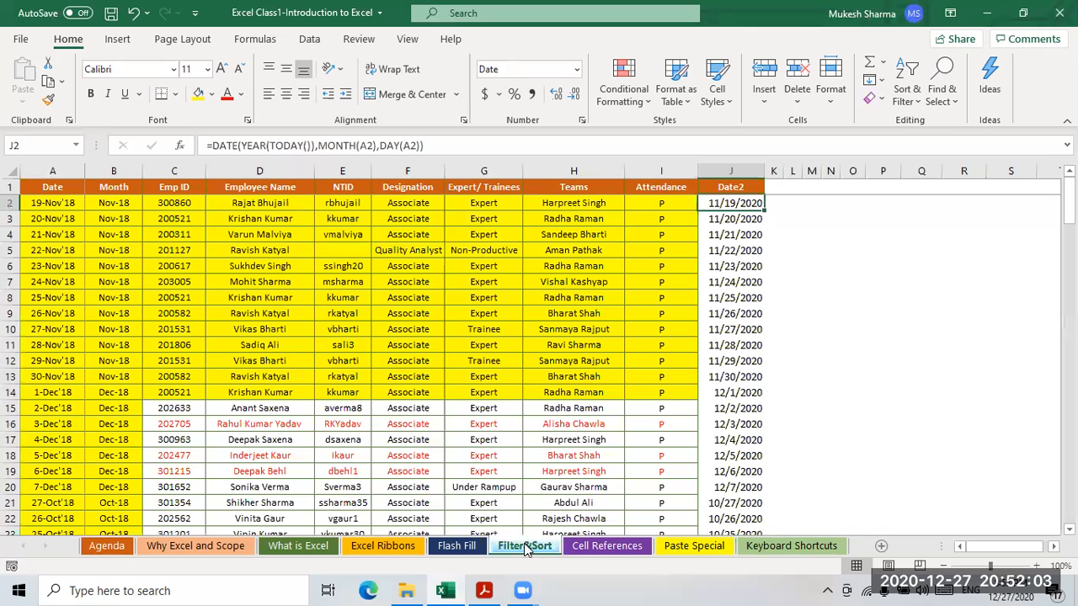
- With the Date header A1 selected, turn on Filter from the Data tab's Sort & Filter group
left_click(41, 192)
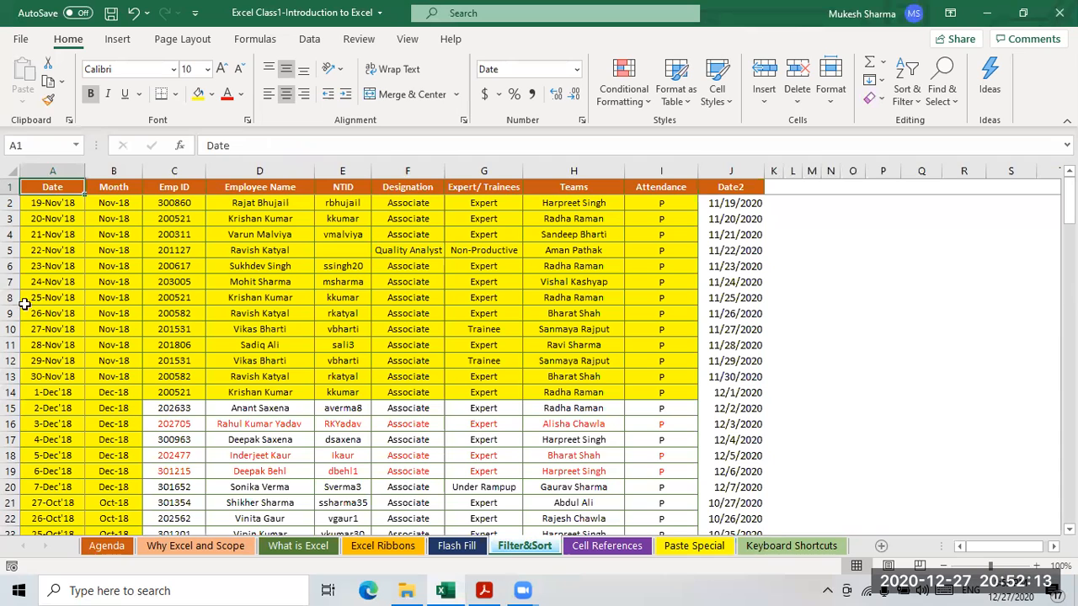
left_click(86, 283)
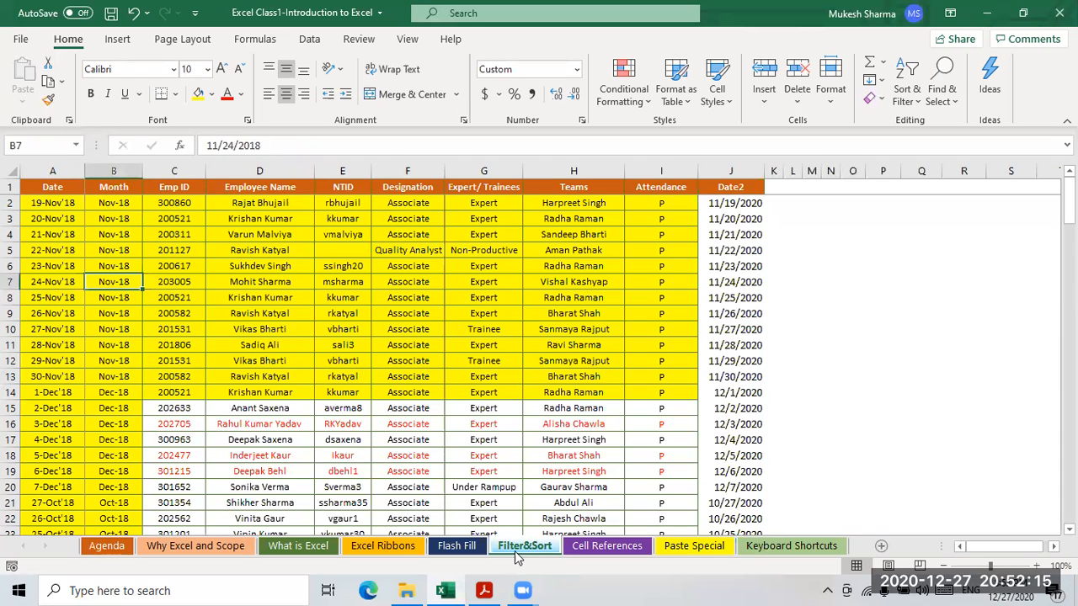
left_click(106, 219)
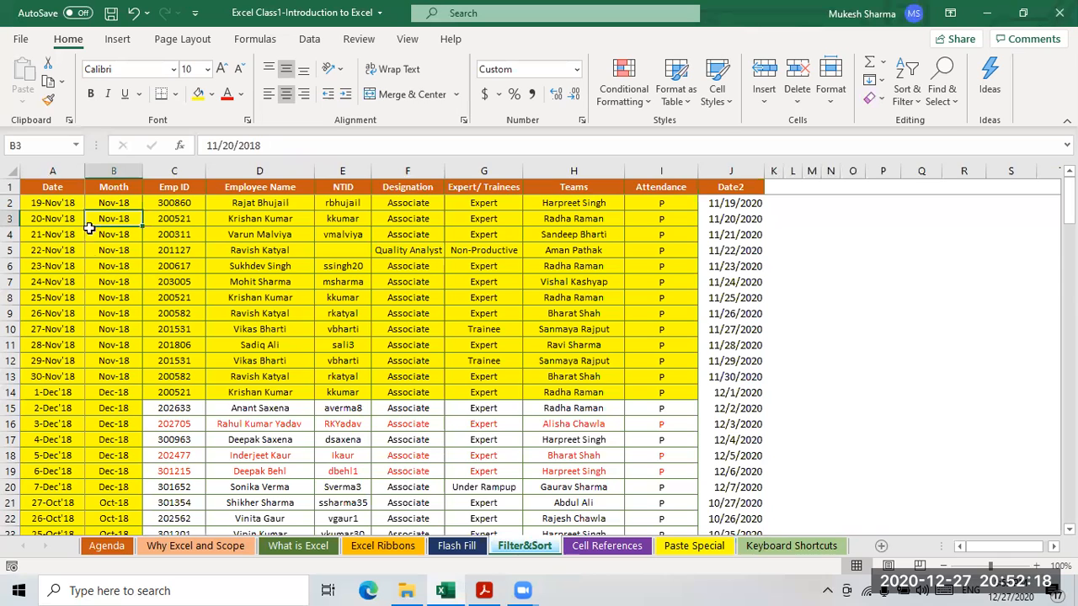
left_click(50, 187)
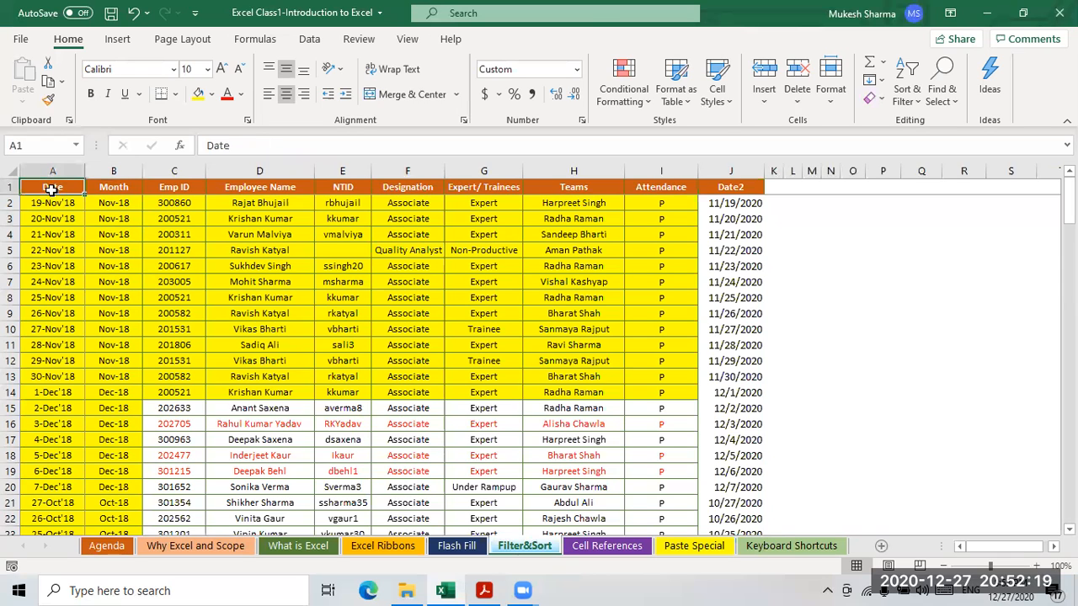
left_click(309, 39)
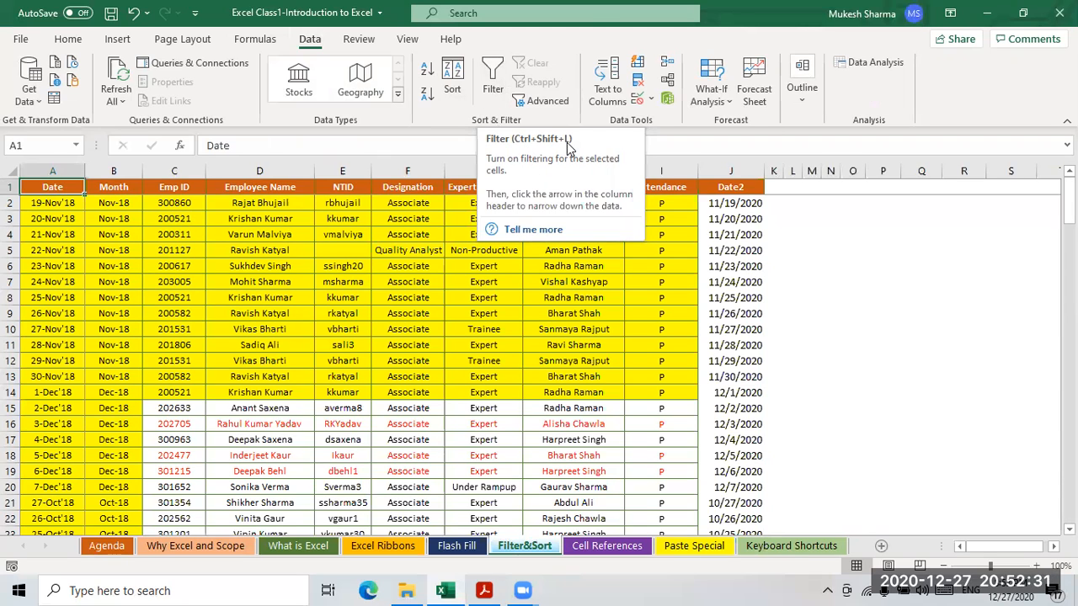
left_click(493, 83)
- Apply filtering to every column header and preview the Date column's filter options
left_click(495, 84)
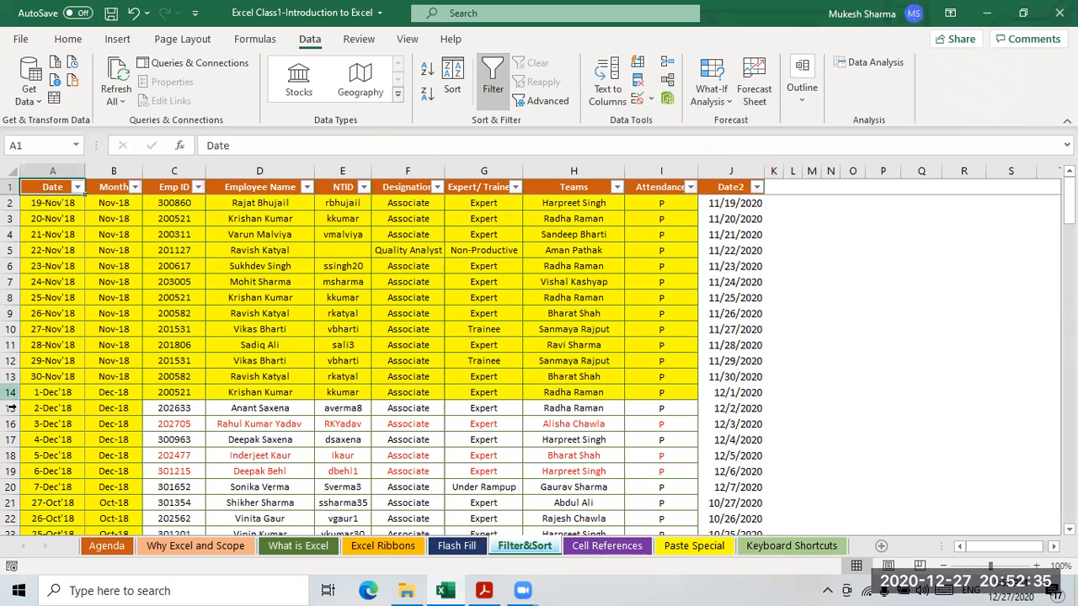
left_click(76, 187)
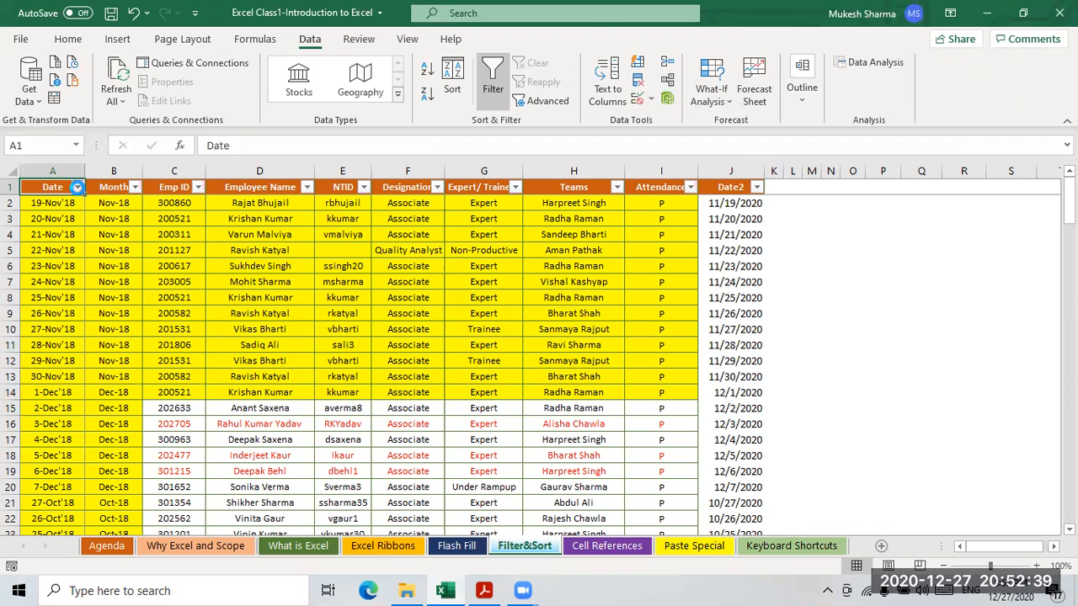
mouse_move(54, 338)
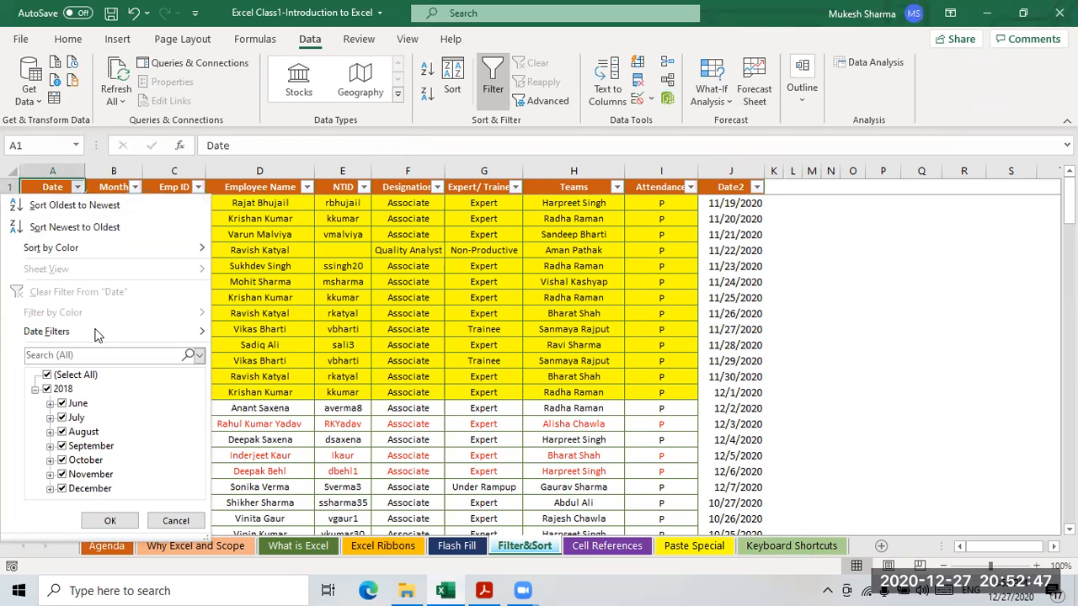
key("Escape")
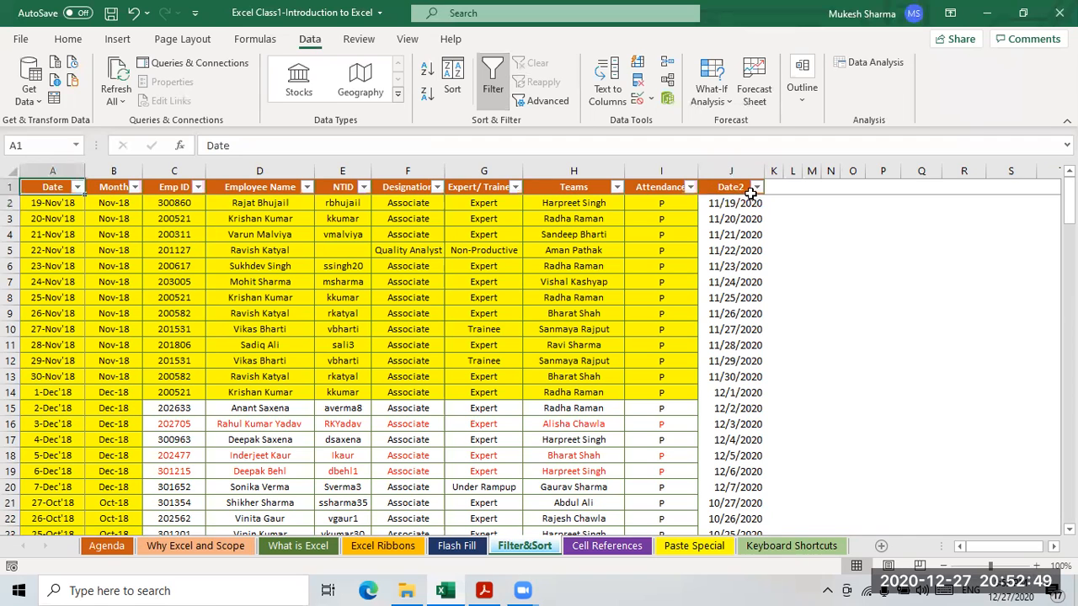
- Filter the Date2 column to Last Week, leaving 0 of 153 records
left_click(756, 187)
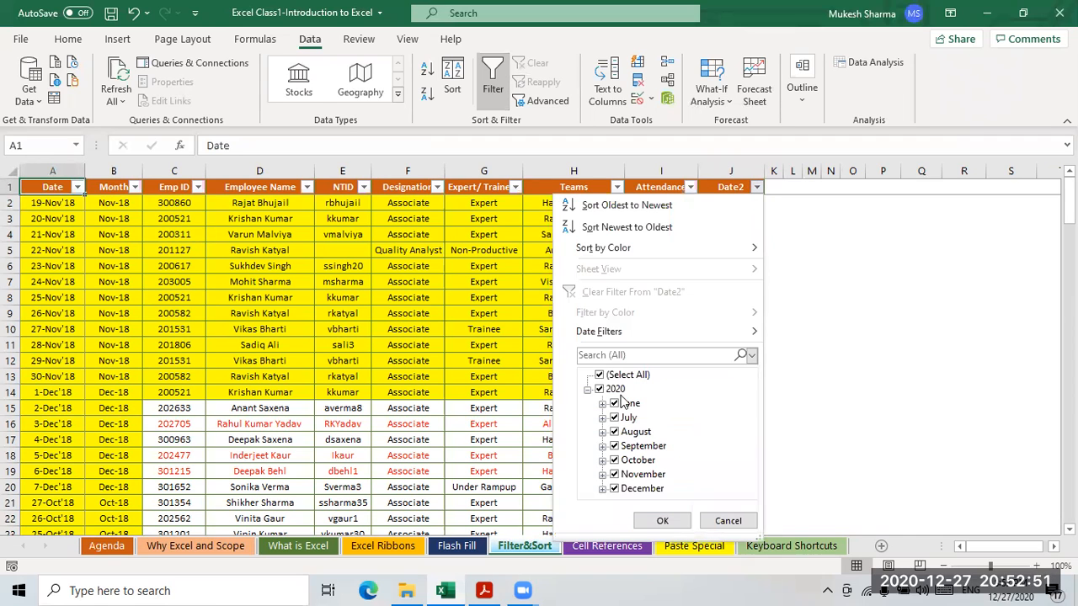
left_click(54, 218)
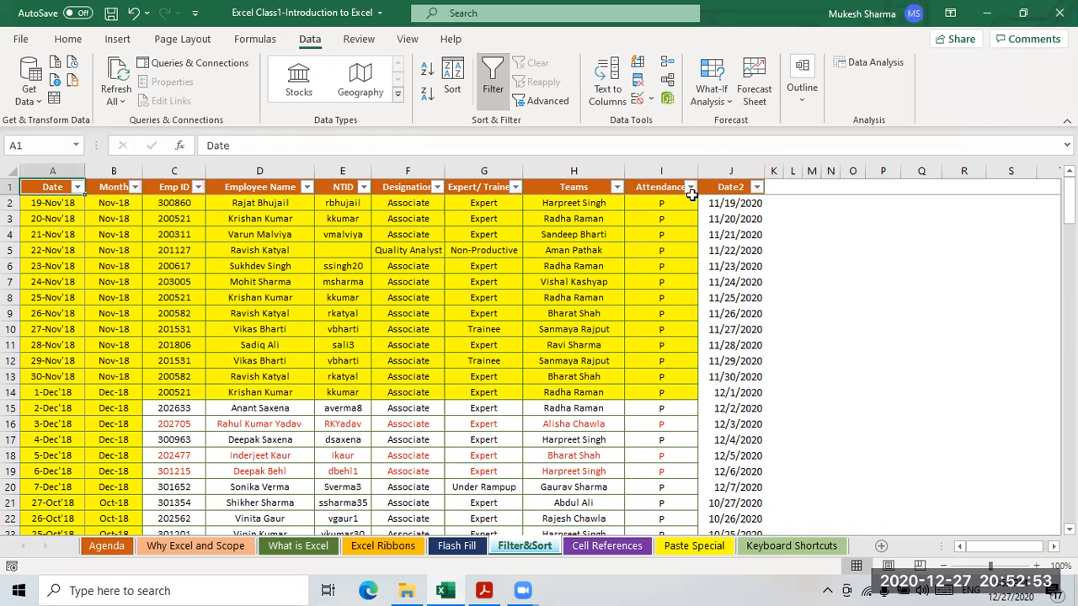
left_click(753, 187)
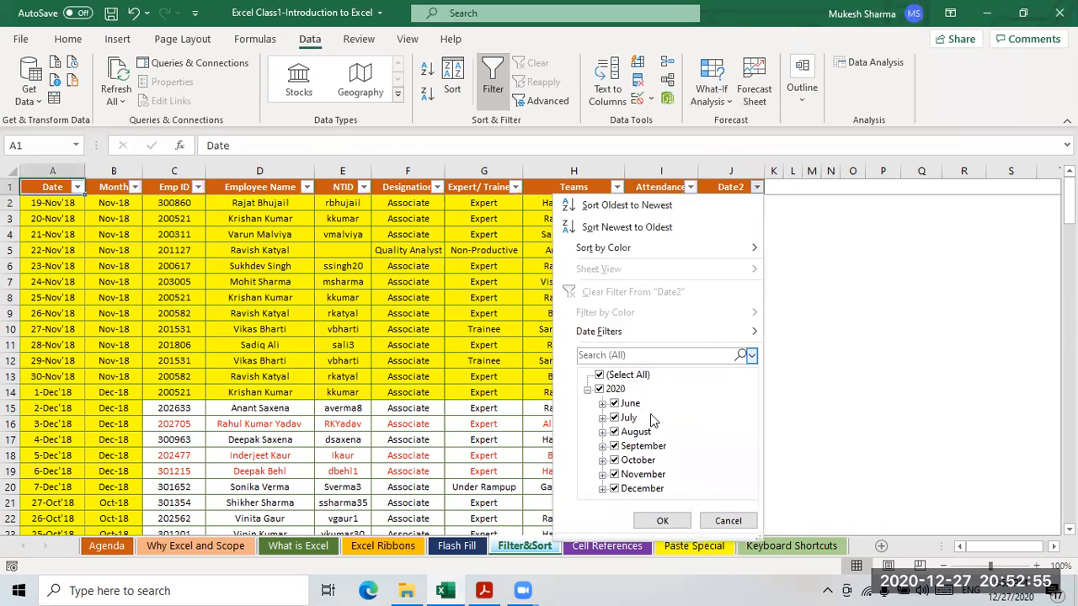
mouse_move(610, 336)
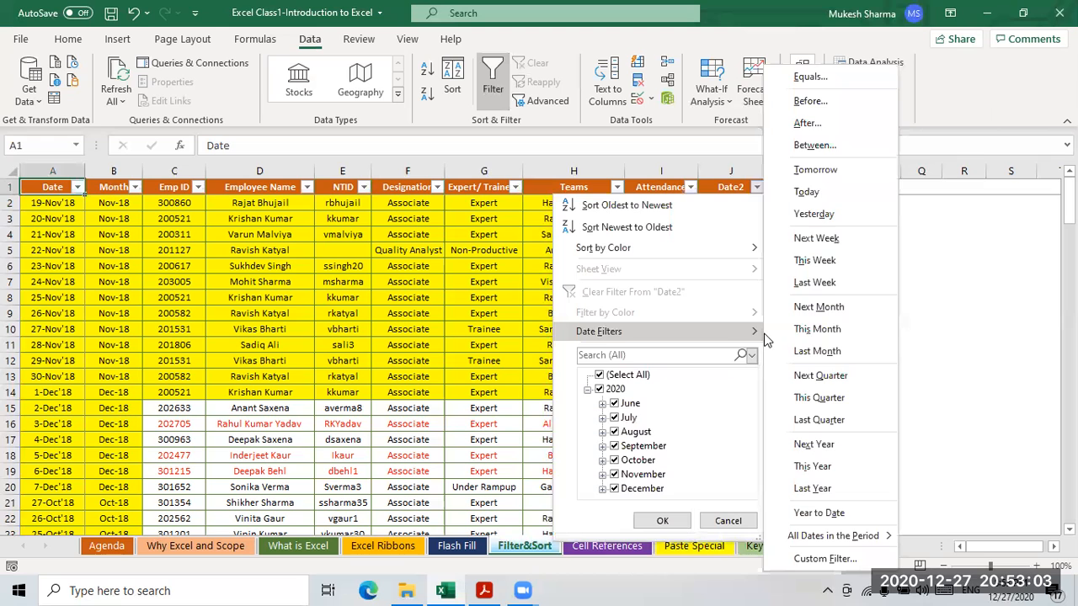
left_click(814, 284)
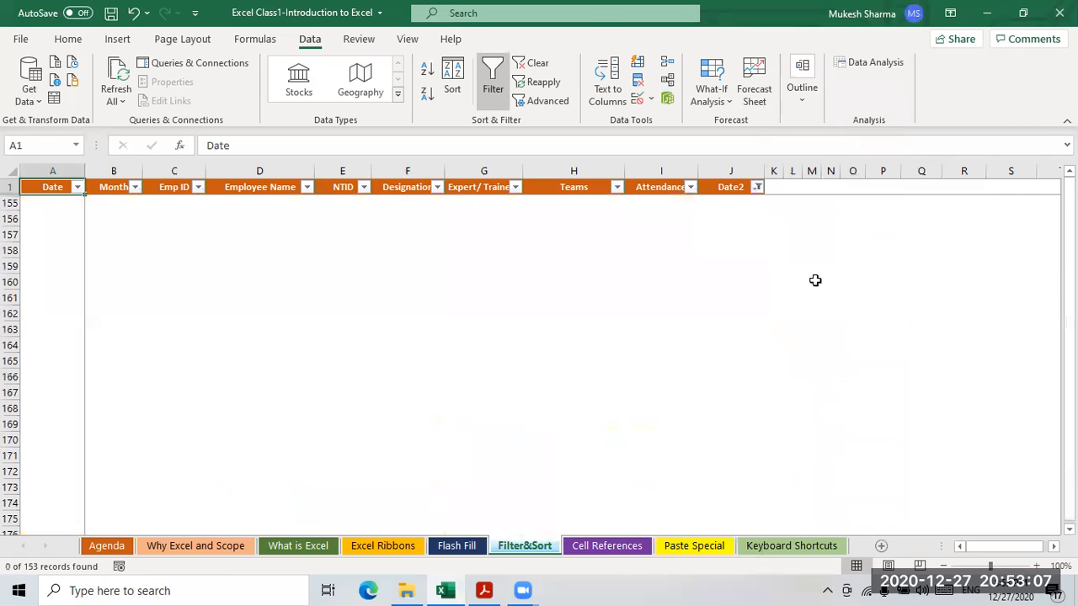
- Clear the Date2 filter and reapply it as This Month, showing the seven December dates
left_click(746, 310)
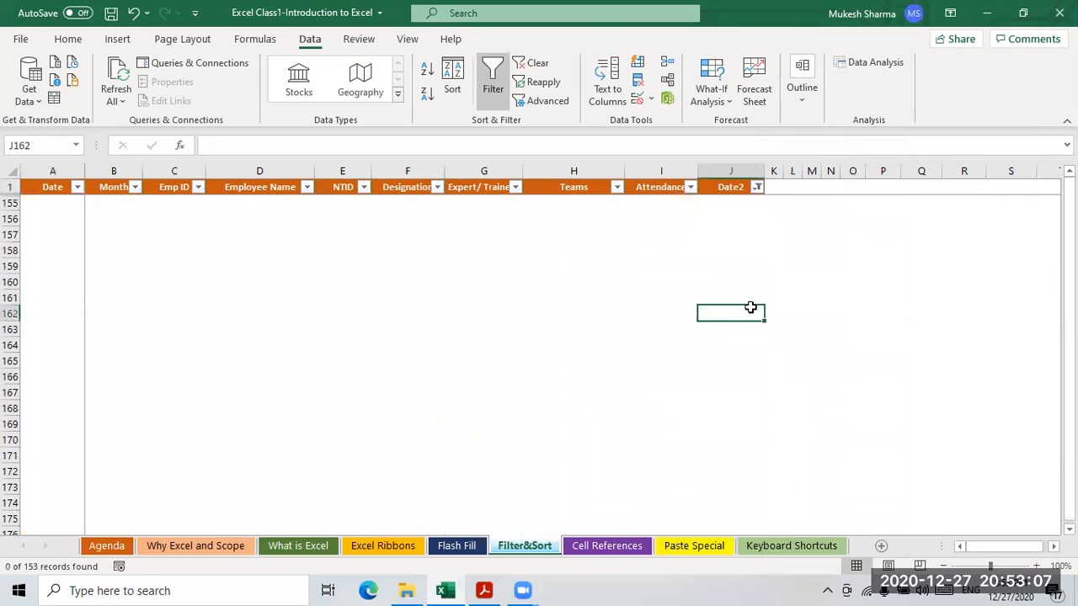
left_click(757, 187)
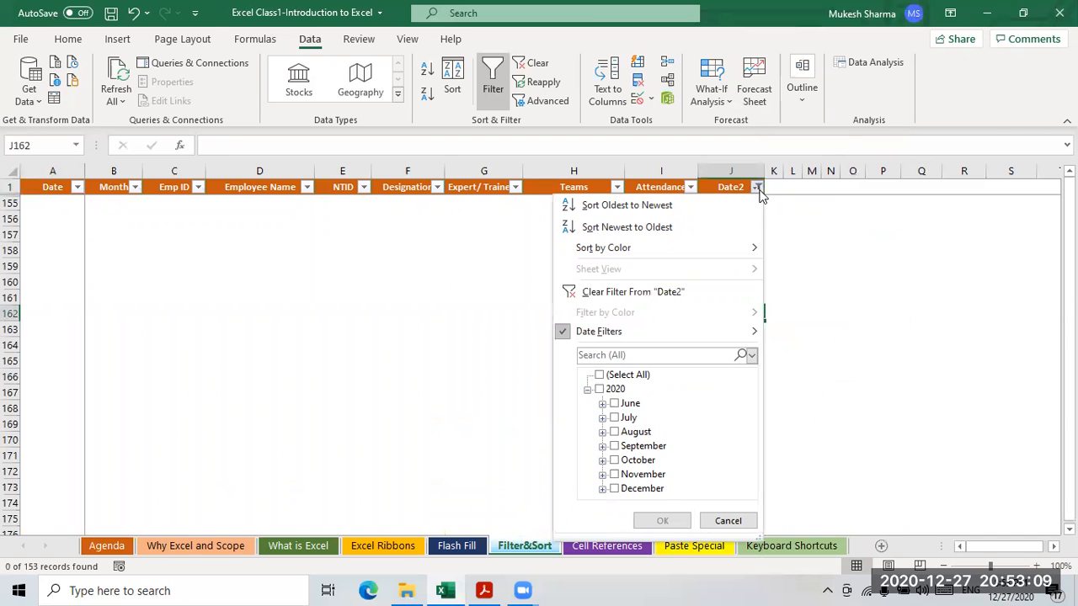
left_click(604, 295)
left_click(757, 187)
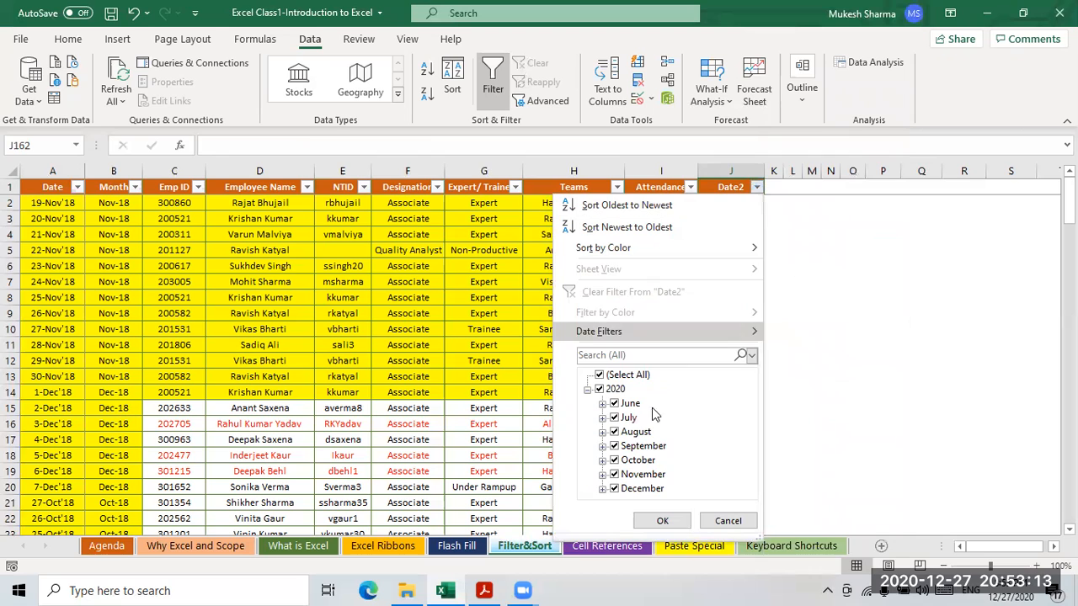
left_click(605, 332)
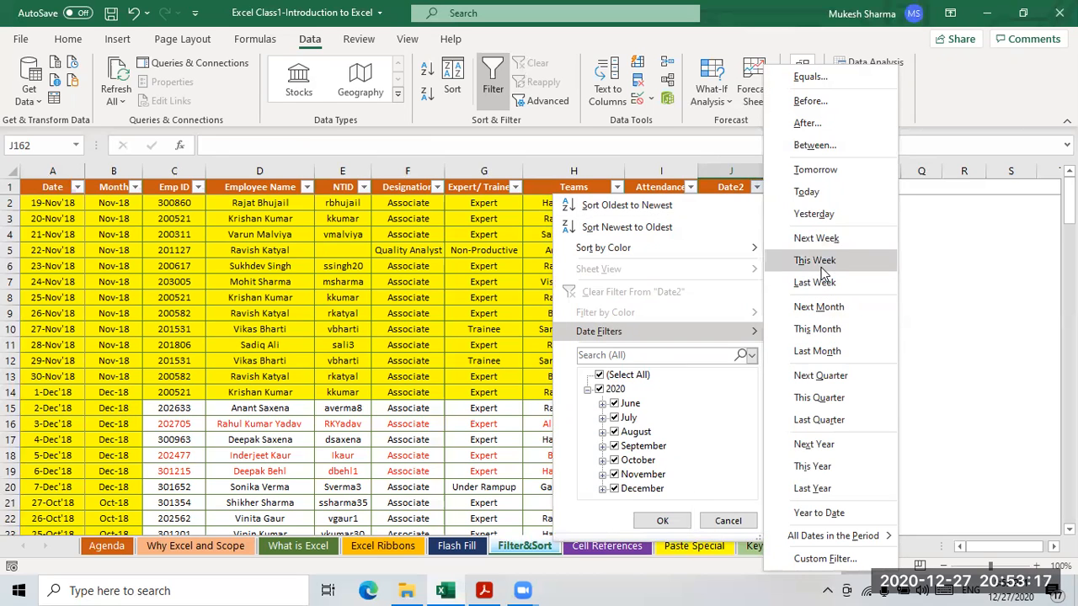
left_click(828, 335)
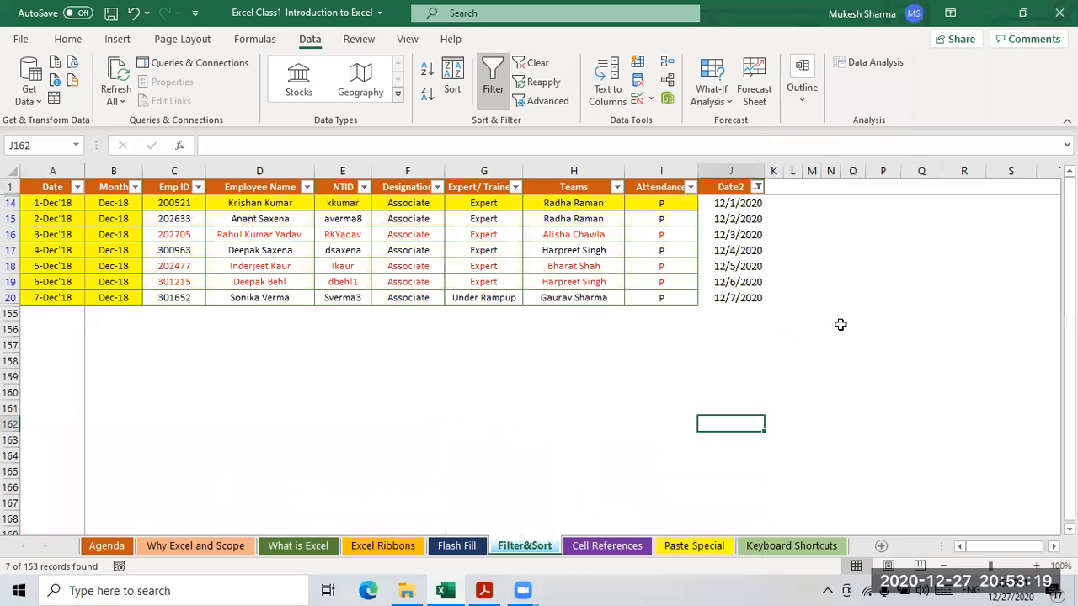
- Review the filtered rows and the formulas behind the Date2 dates
left_click_drag(729, 204, 768, 294)
left_click(821, 298)
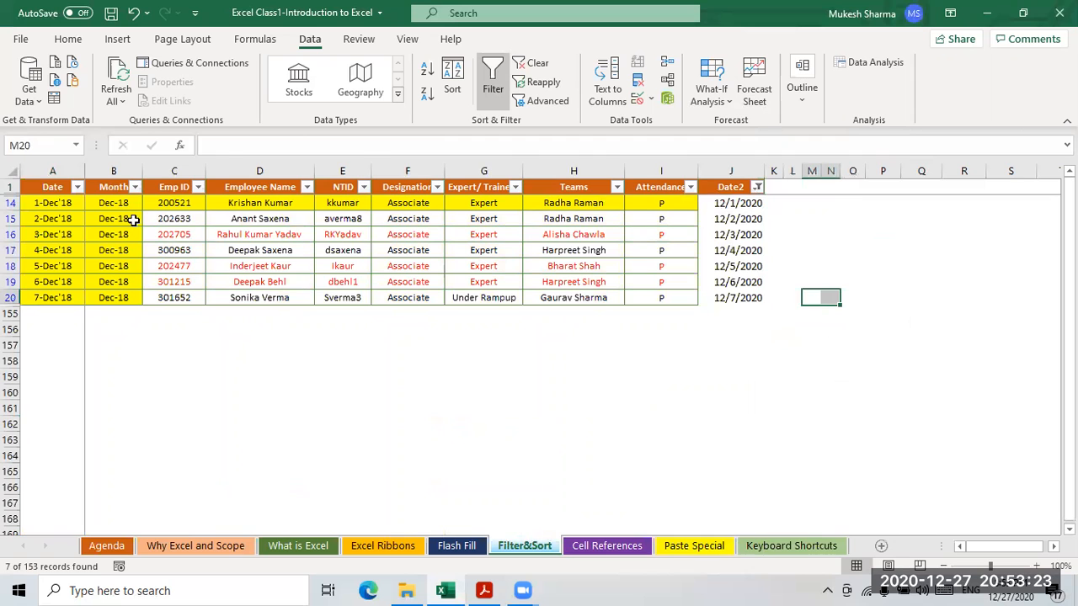
left_click_drag(59, 189, 737, 297)
left_click(827, 281)
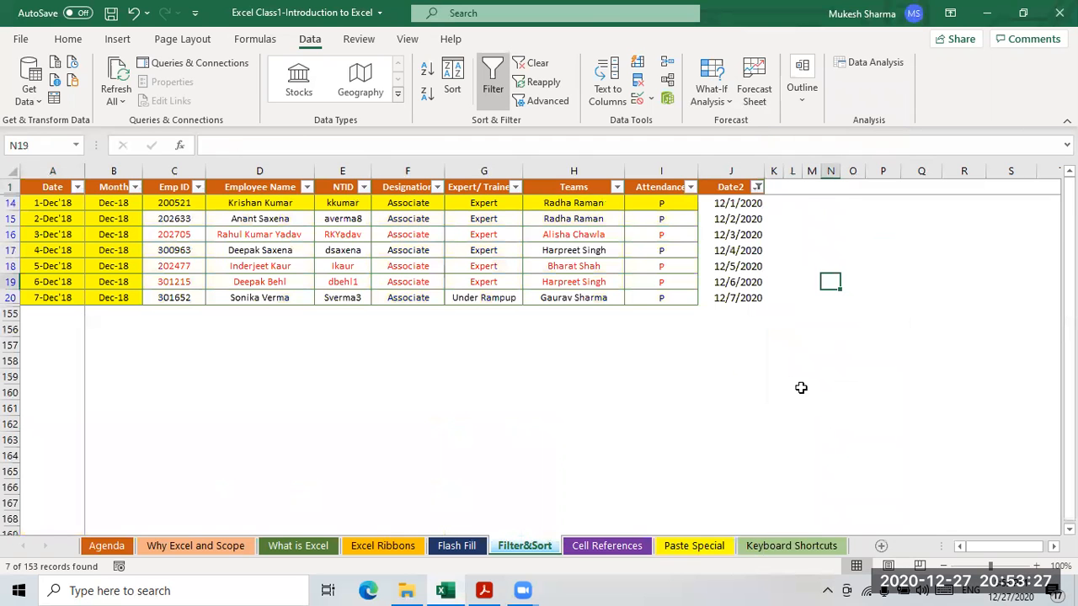
left_click(738, 265)
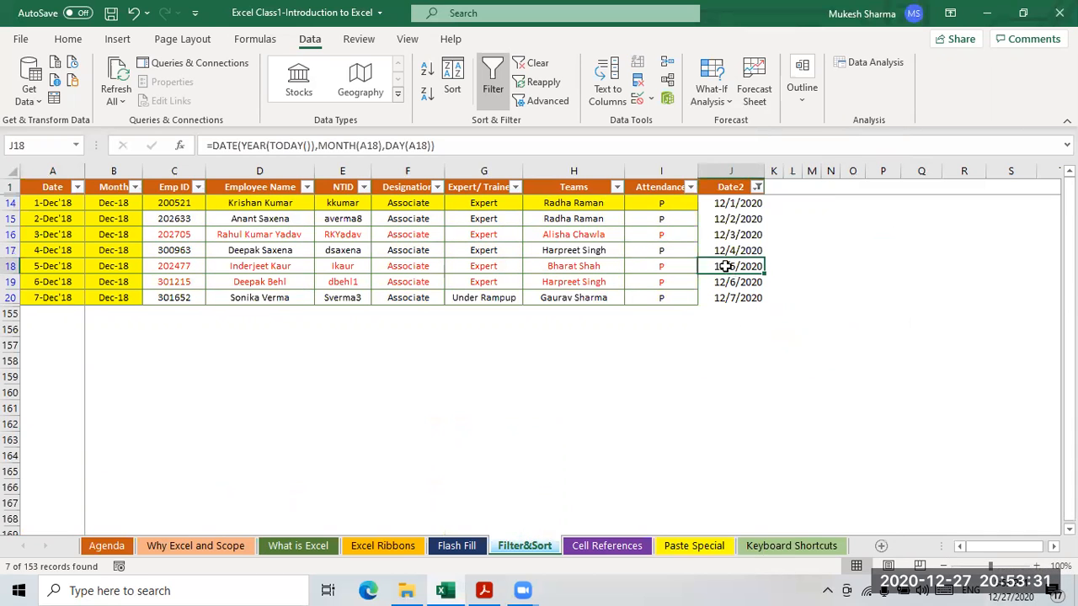
left_click(734, 234)
left_click(757, 188)
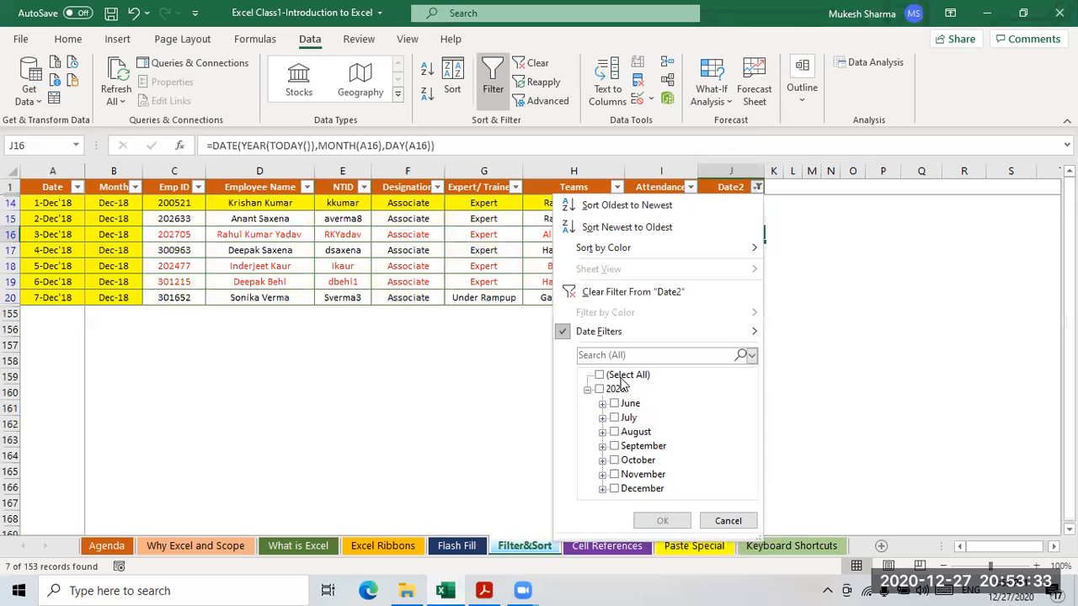
- Set a Date2 Between filter from 6/16/2020 to 9/17/2020 and confirm it
mouse_move(603, 337)
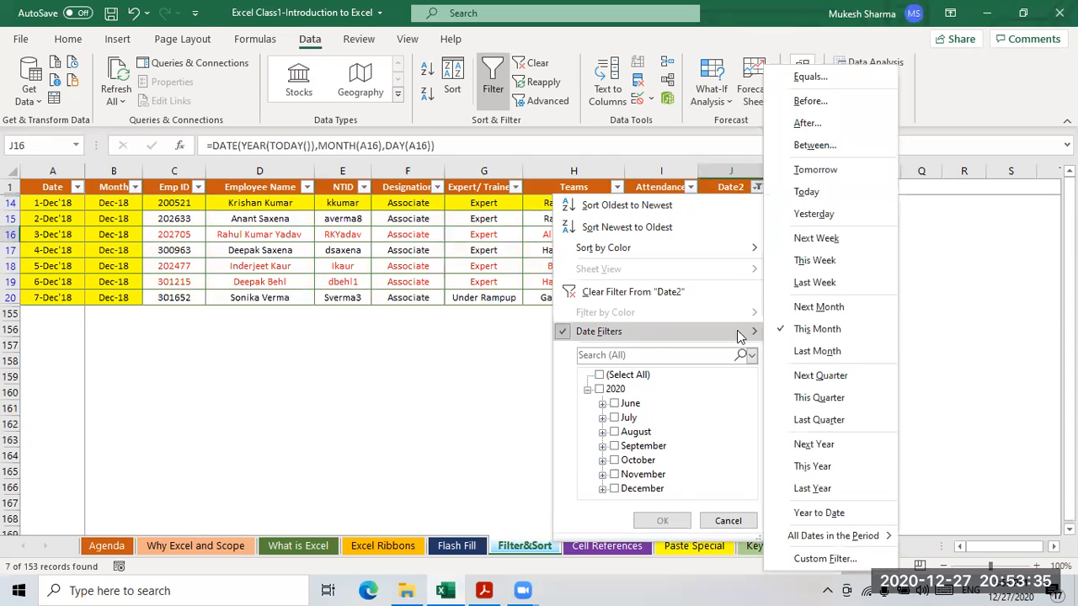
left_click(824, 145)
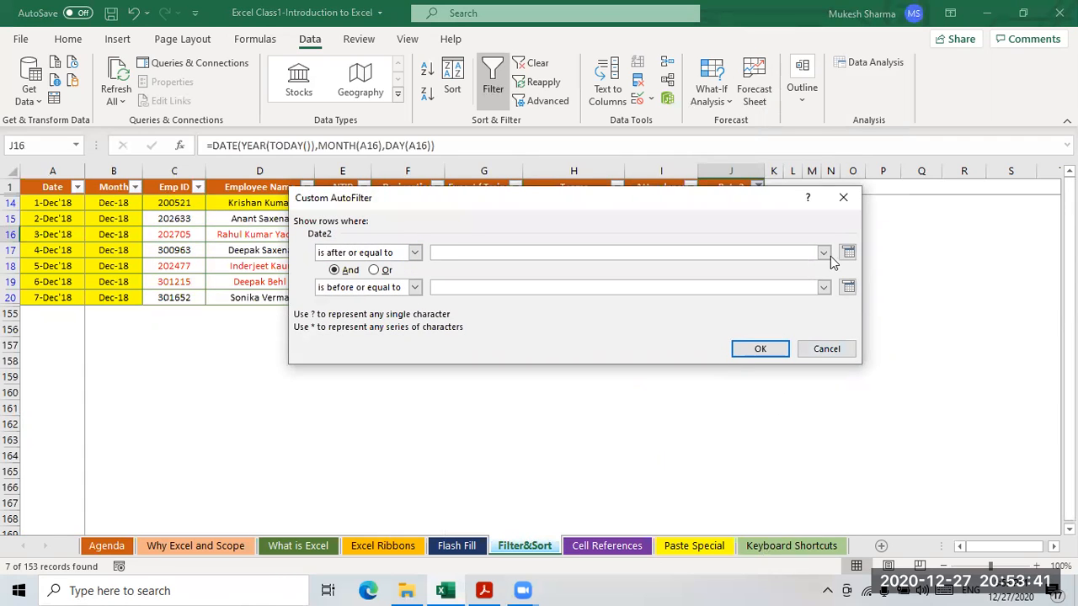
left_click(823, 253)
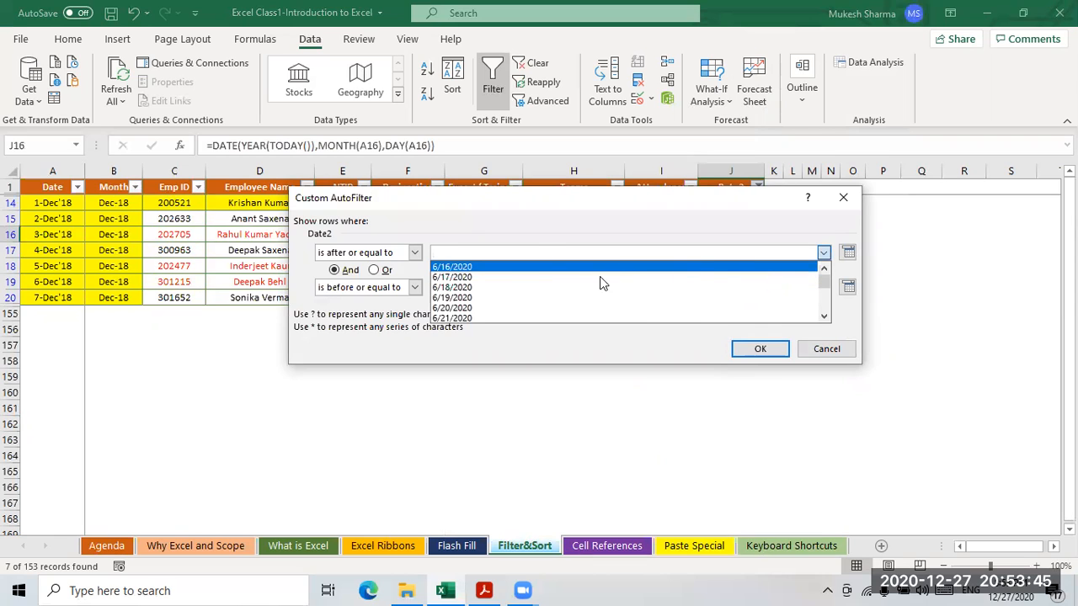
scroll(673, 290, "down", 8)
mouse_move(826, 280)
left_mouse_down()
mouse_move(829, 321)
mouse_move(832, 263)
left_mouse_up()
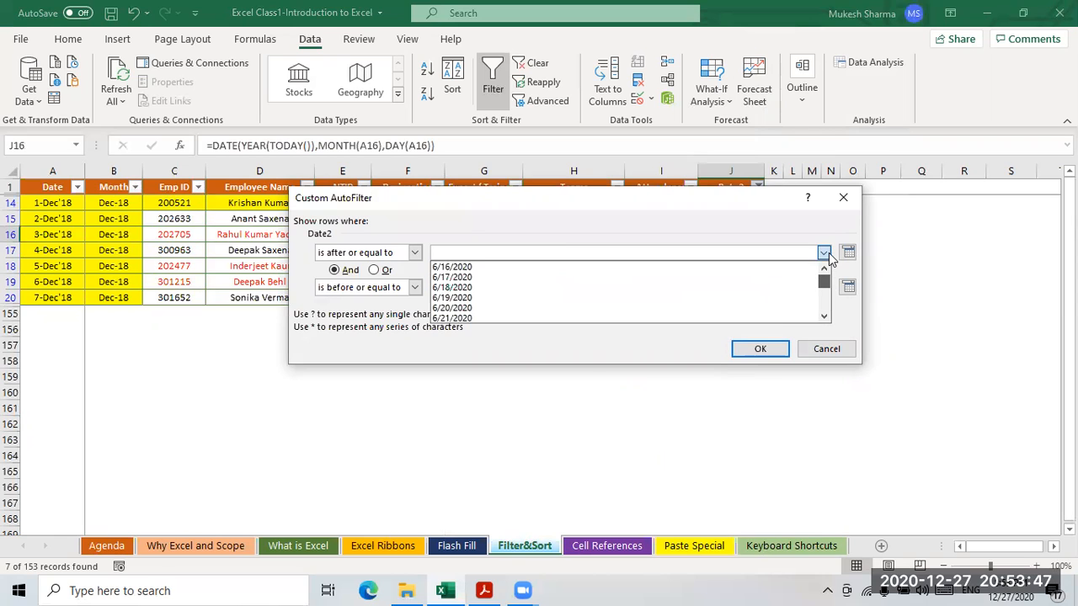
left_click(457, 267)
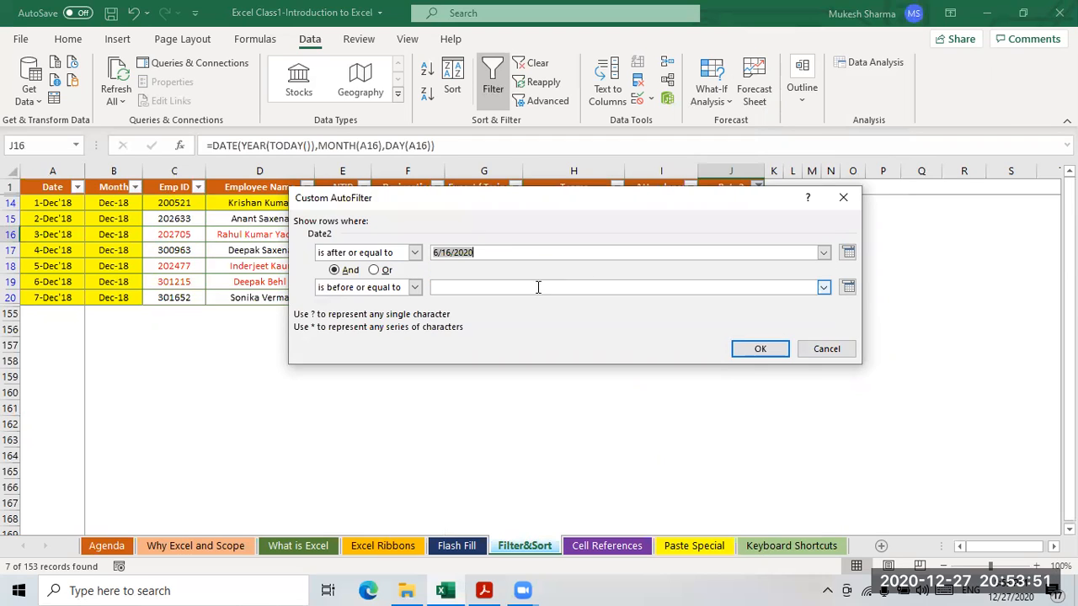
left_click(824, 290)
scroll(563, 339, "down", 3)
scroll(562, 338, "up", 2)
left_click_drag(824, 320, 823, 342)
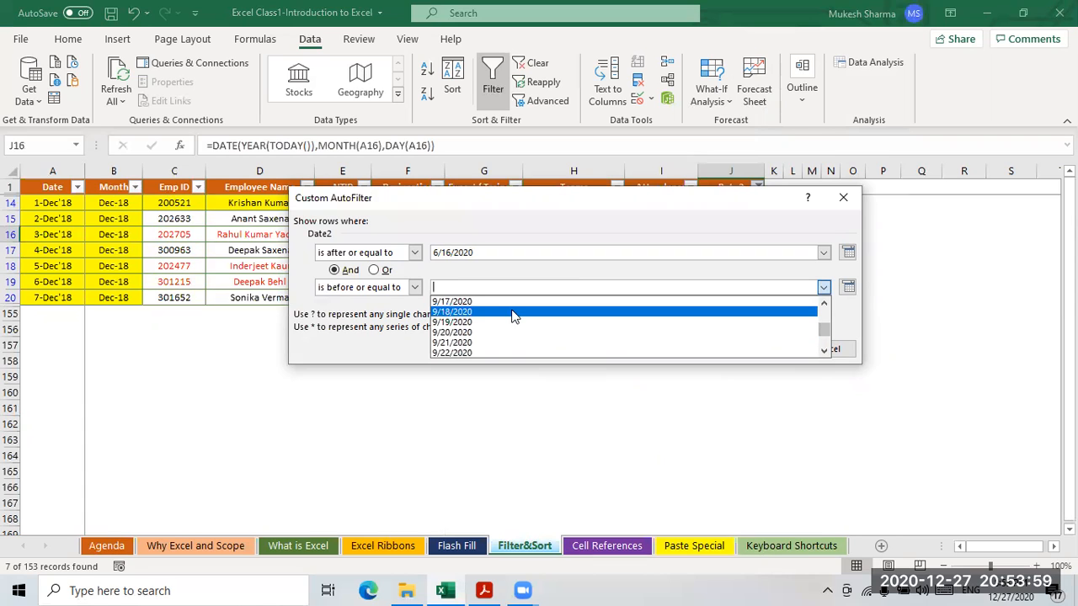
left_click(463, 302)
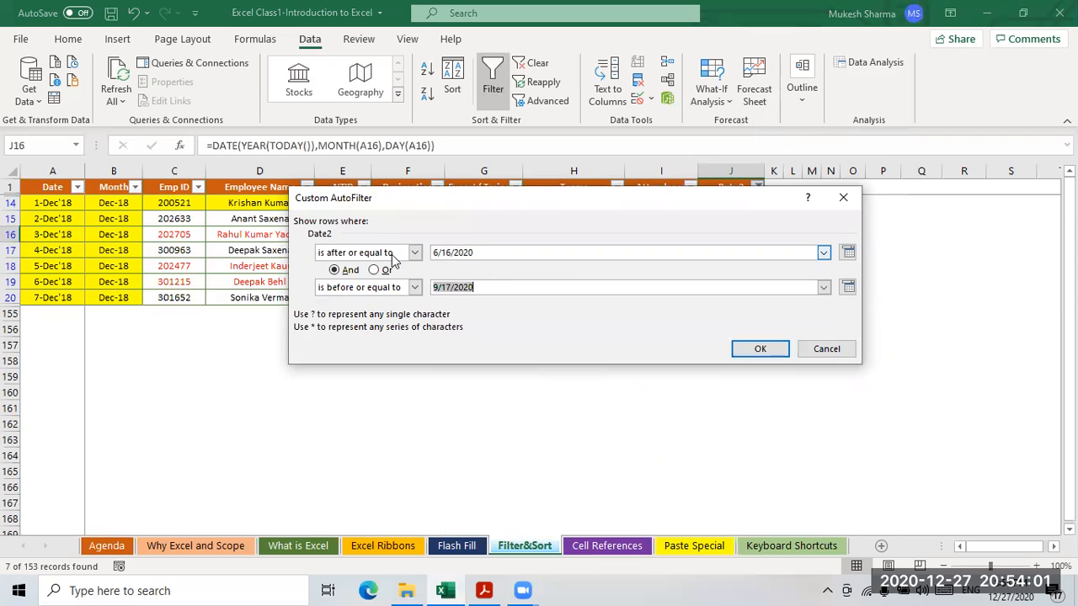
left_click(761, 350)
- Review the 94 rows dated 6/16/2020–9/17/2020, selecting dates, IDs and names
left_click_drag(740, 205, 748, 422)
scroll(797, 373, "down", 8)
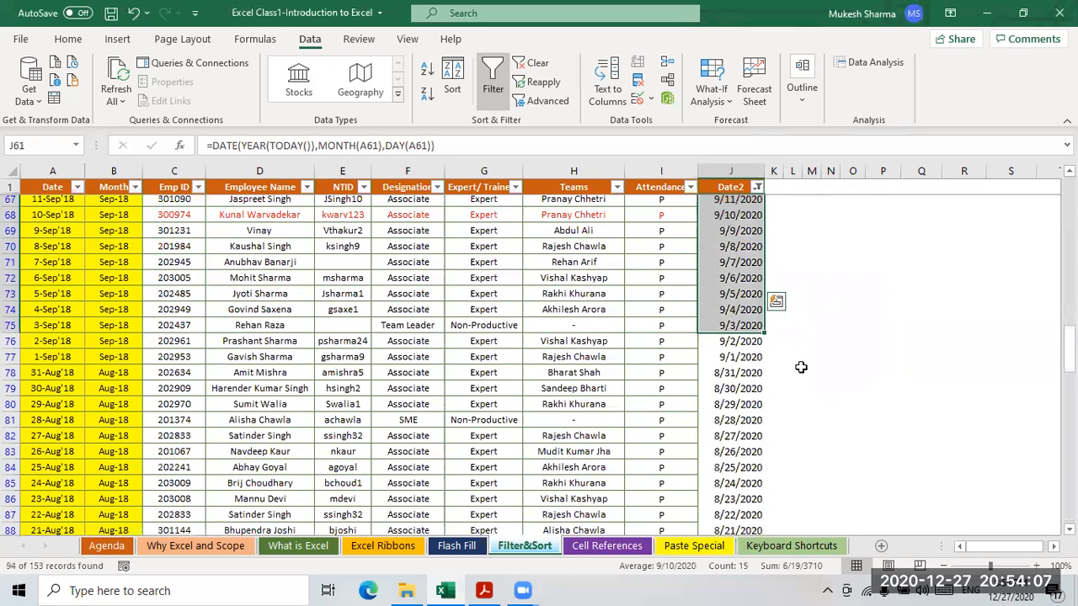
scroll(800, 367, "down", 17)
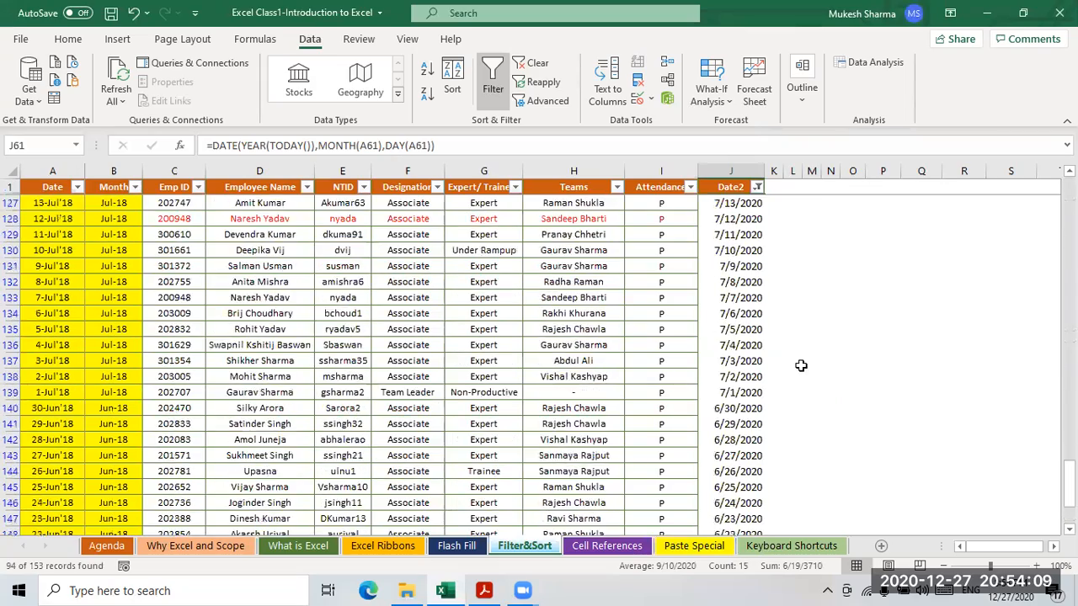
scroll(804, 362, "up", 20)
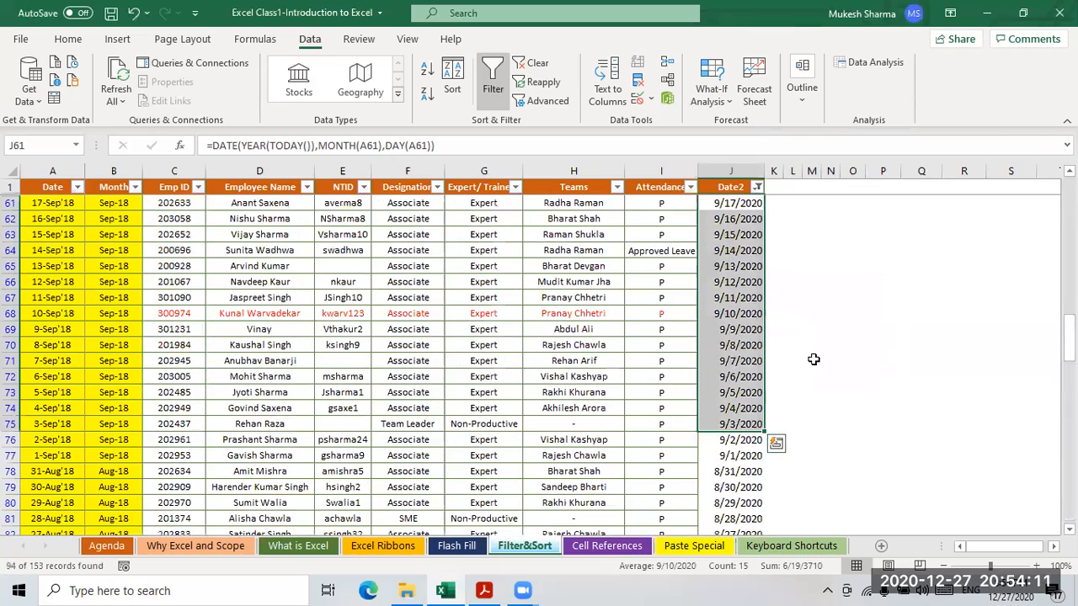
left_click(739, 251)
left_click(730, 232)
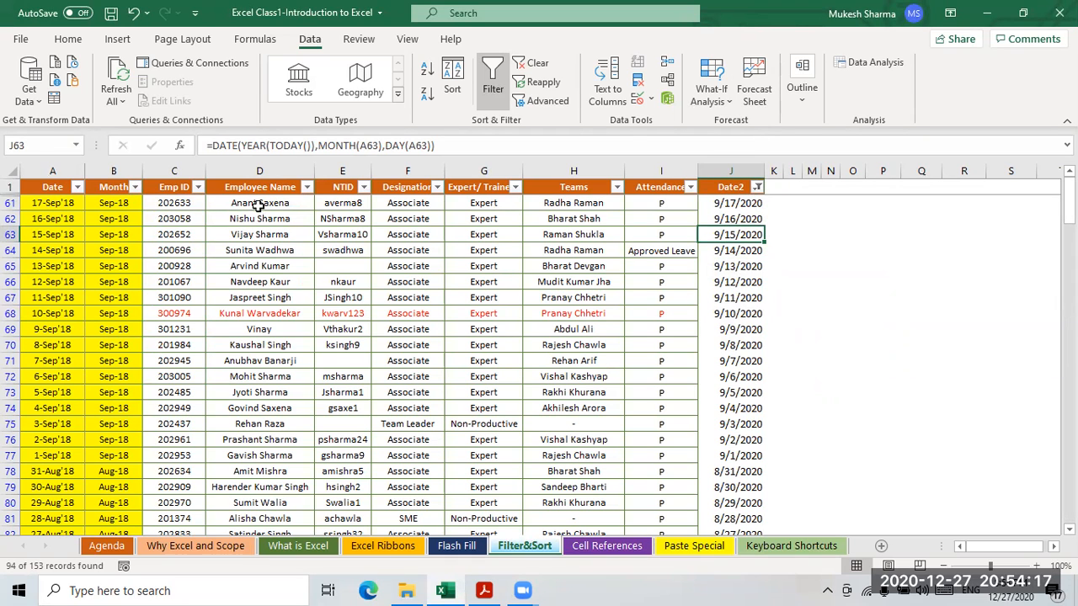
left_click(171, 204)
left_click(260, 206)
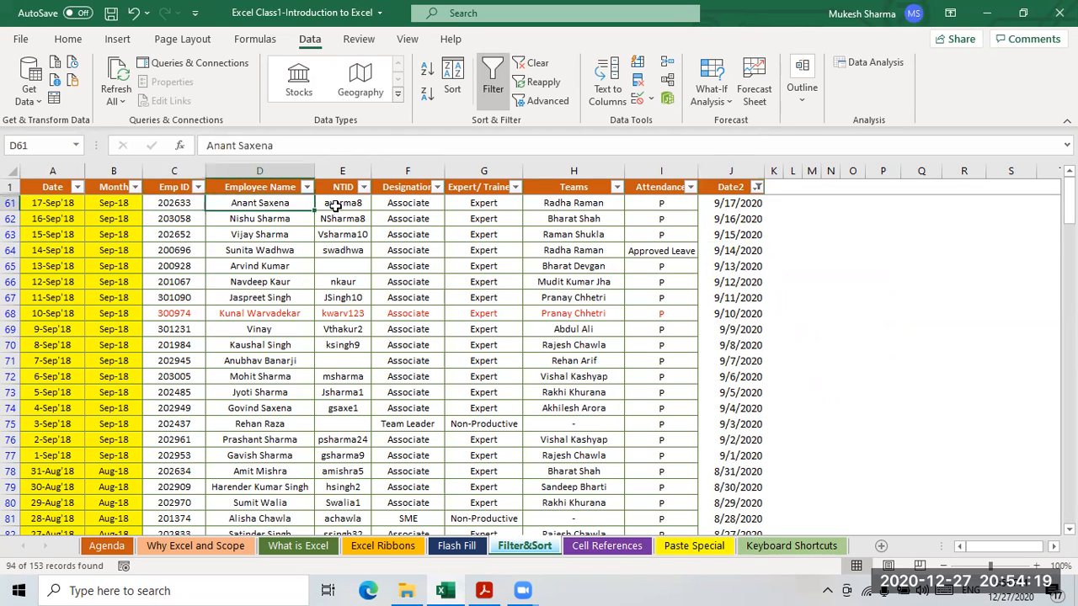
- Check the Employee Name and Date2 filter menus, then clear all filters from the table
left_click(306, 189)
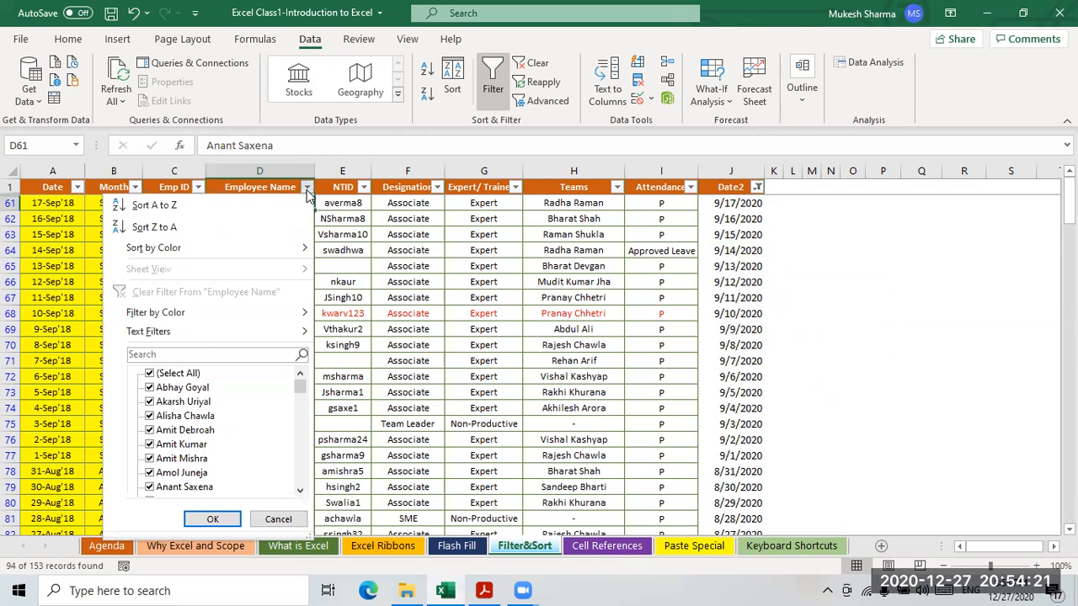
key("Escape")
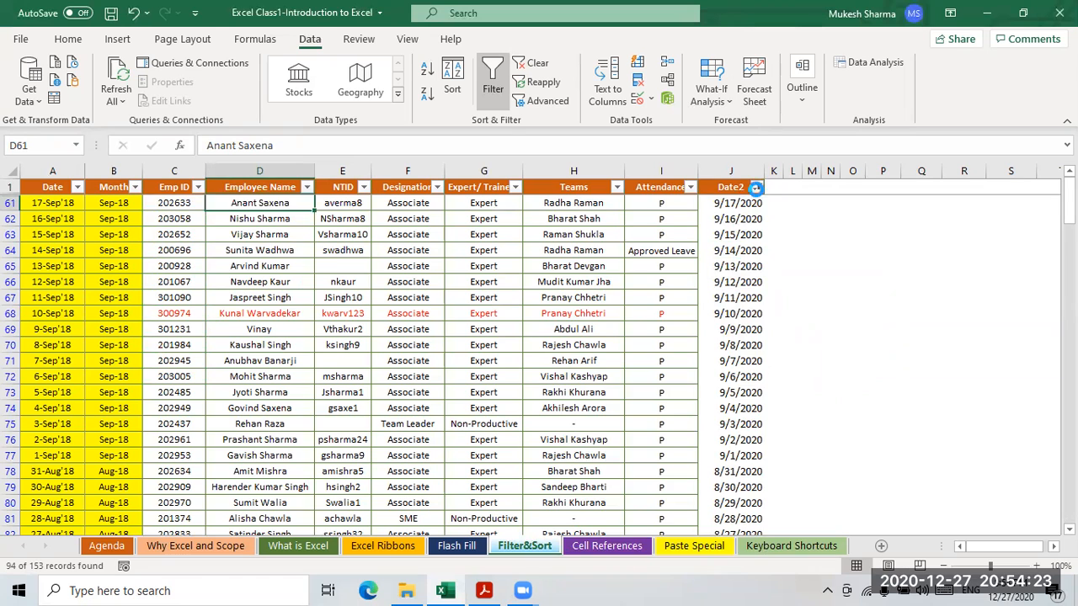
left_click(757, 187)
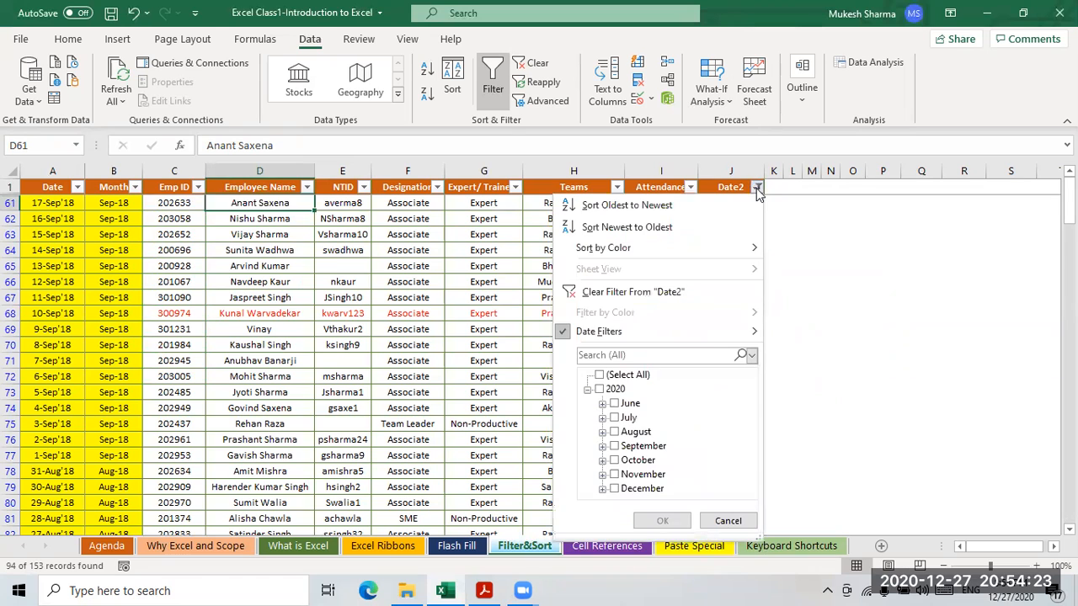
left_click(534, 67)
left_click(534, 67)
left_click(596, 298)
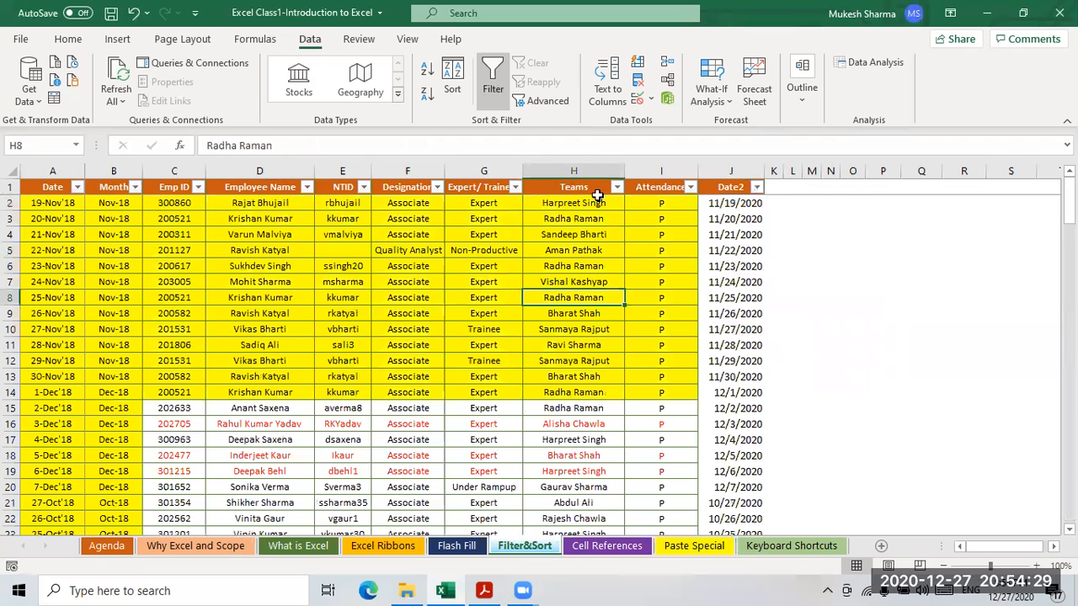
- Begin an Equals text filter on the Designation column, then cancel it
left_click(459, 189)
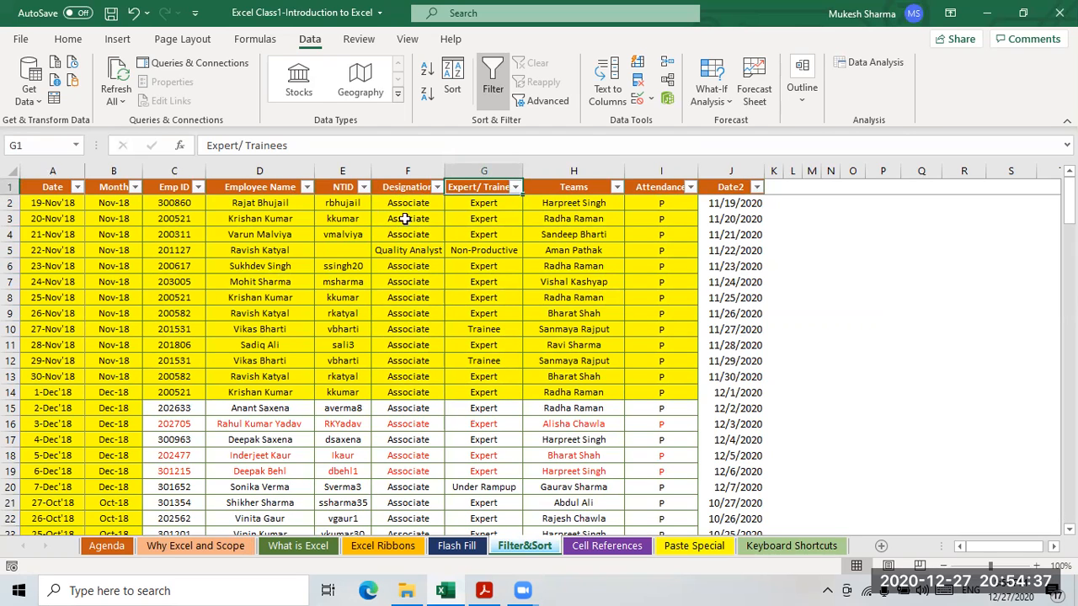
left_click(437, 187)
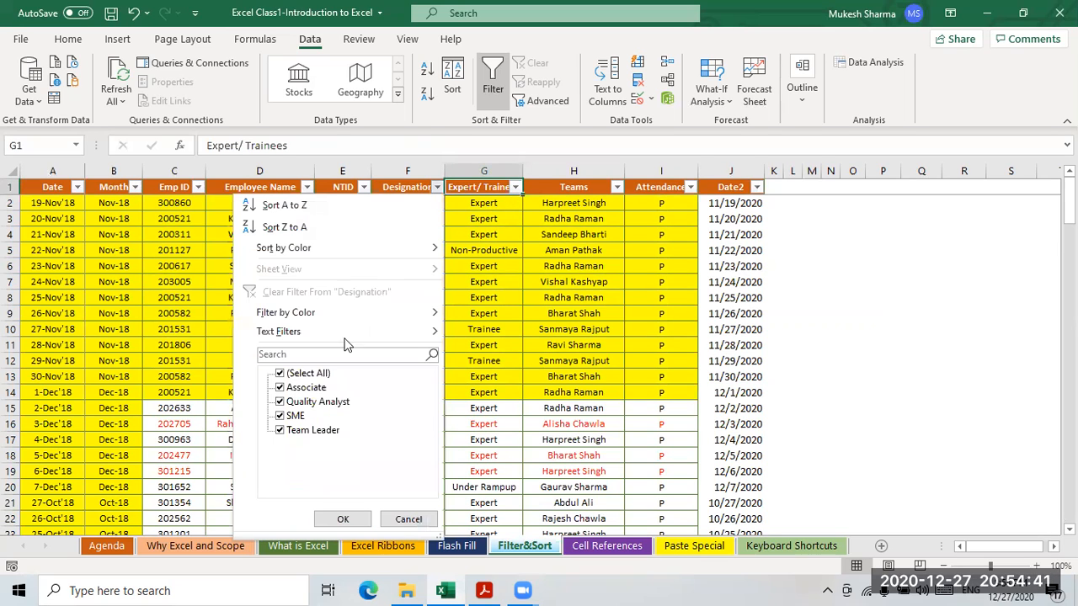
mouse_move(292, 341)
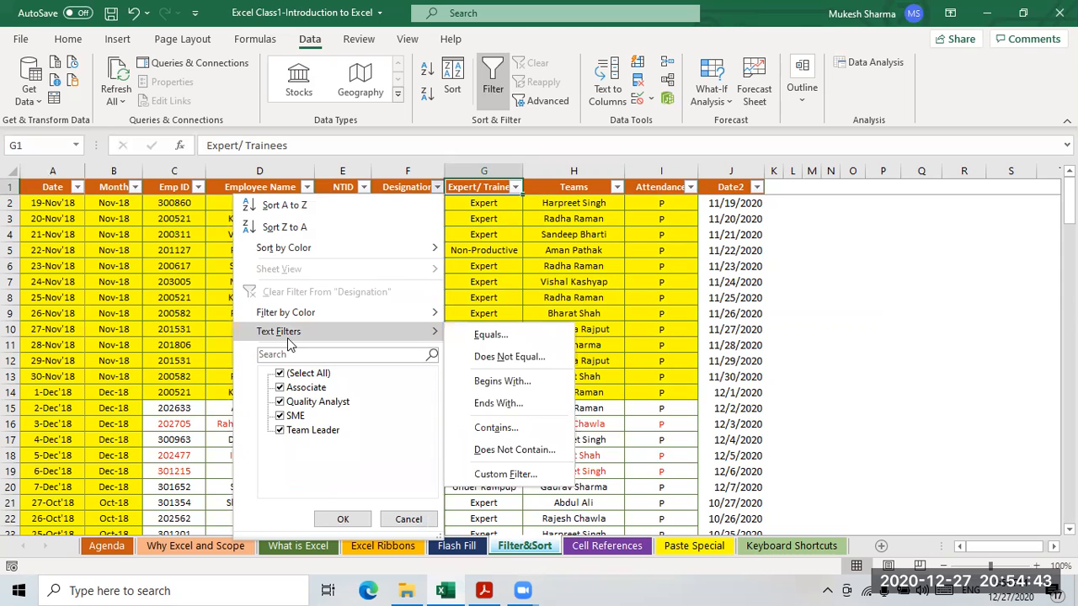
left_click(508, 474)
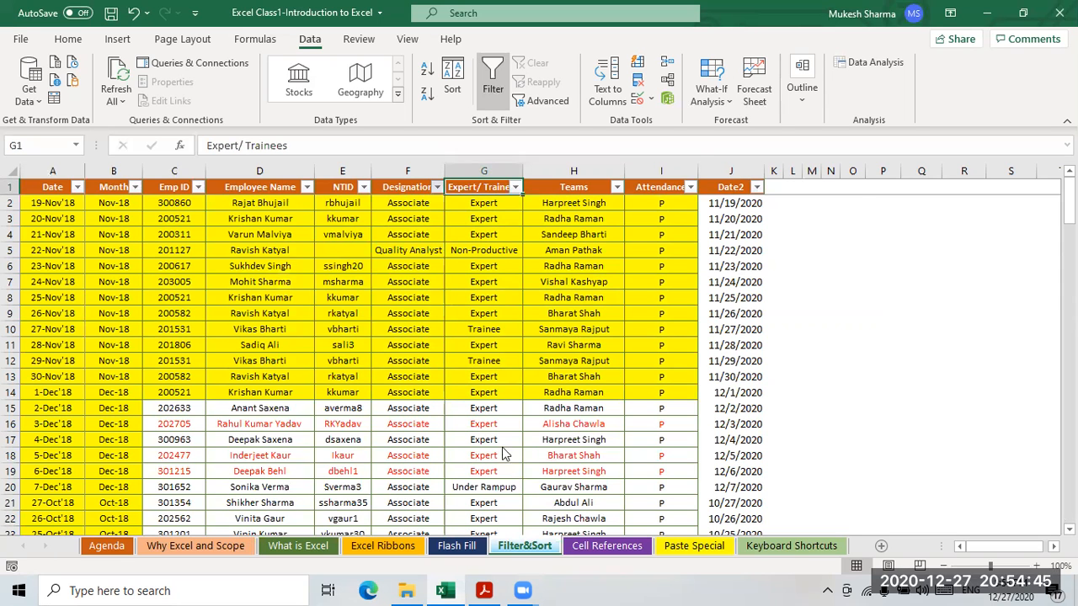
key("Escape")
- Filter Designation to equal SME, showing two records, then clear the filter
left_click(437, 188)
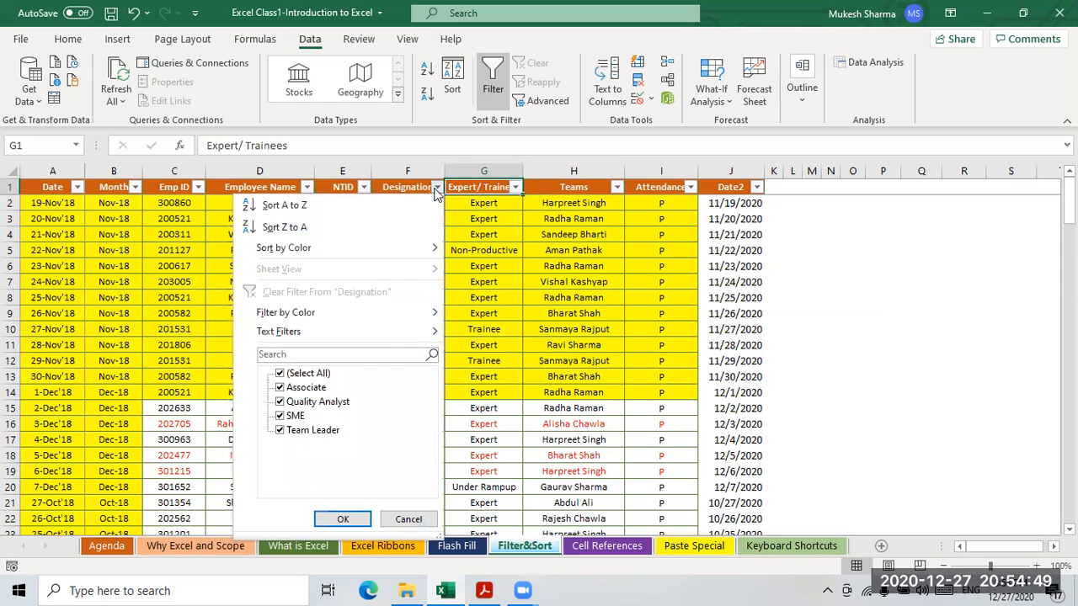
mouse_move(284, 333)
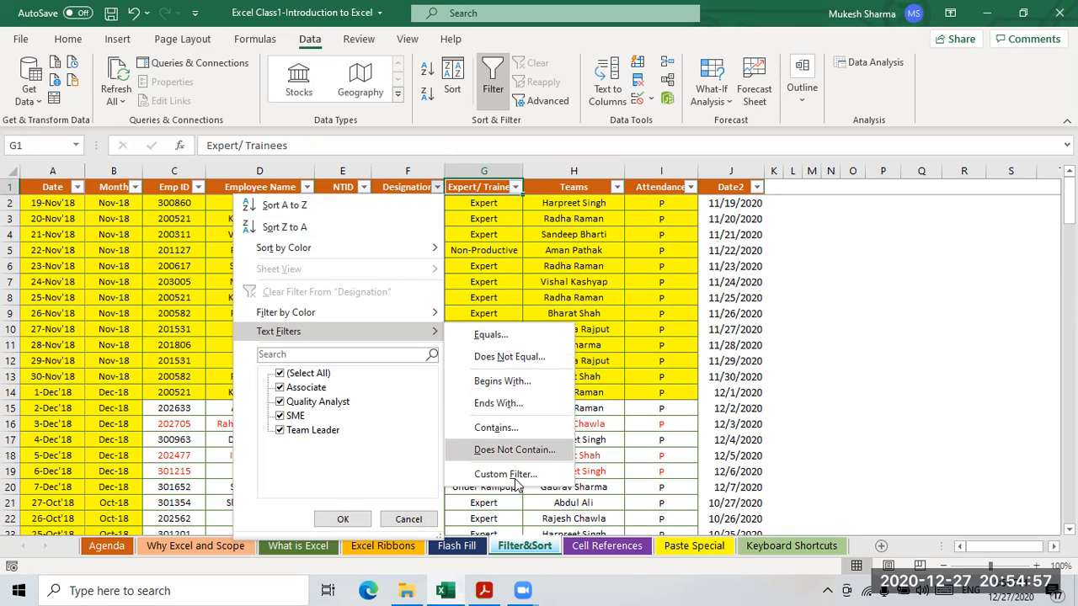
left_click(490, 335)
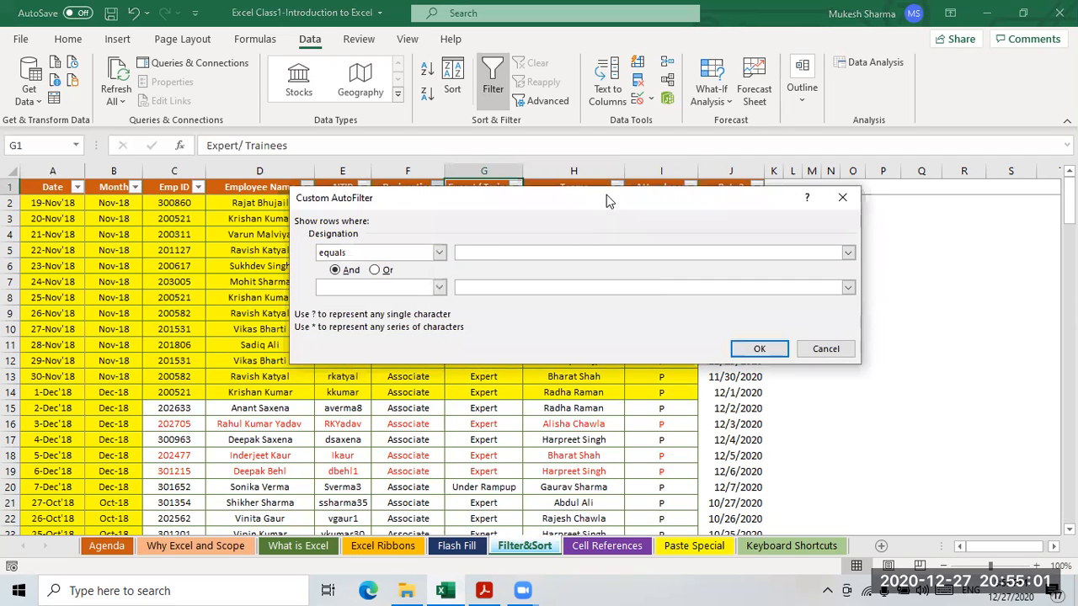
left_click_drag(606, 194, 615, 281)
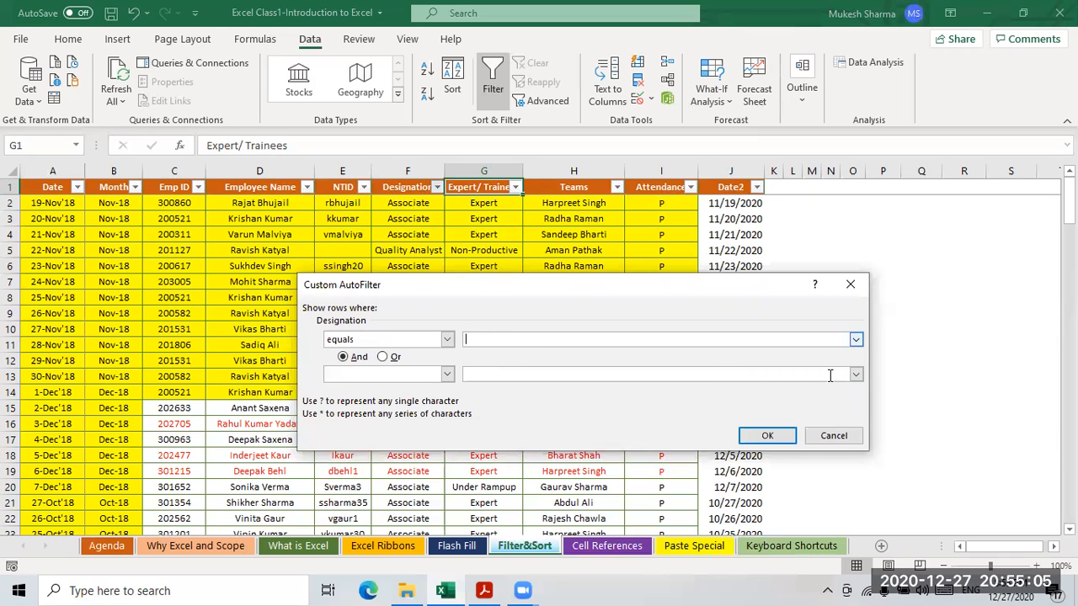
left_click(856, 340)
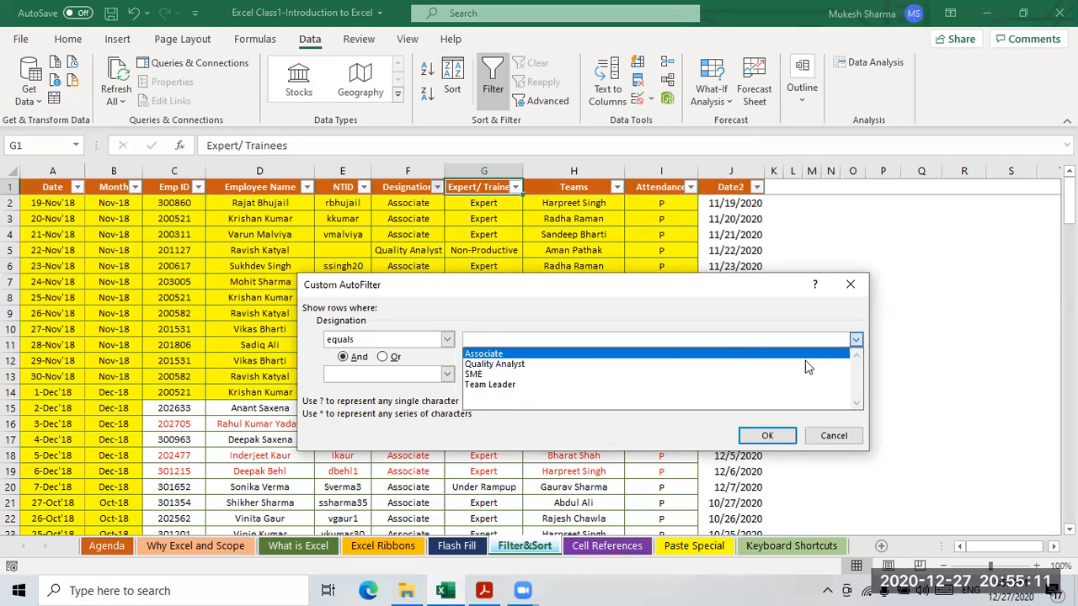
left_click(741, 374)
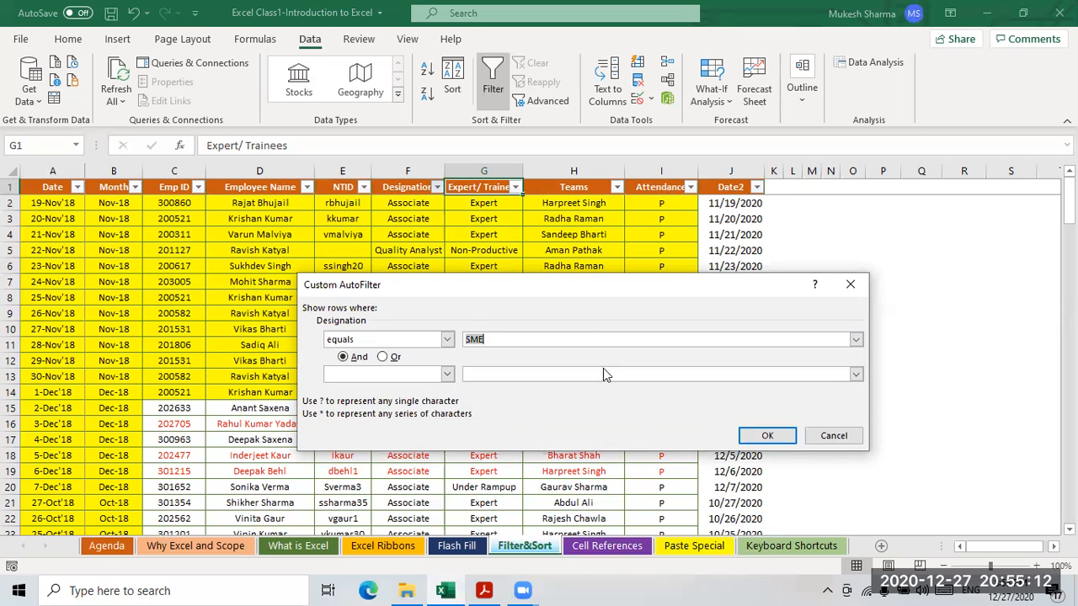
left_click(758, 437)
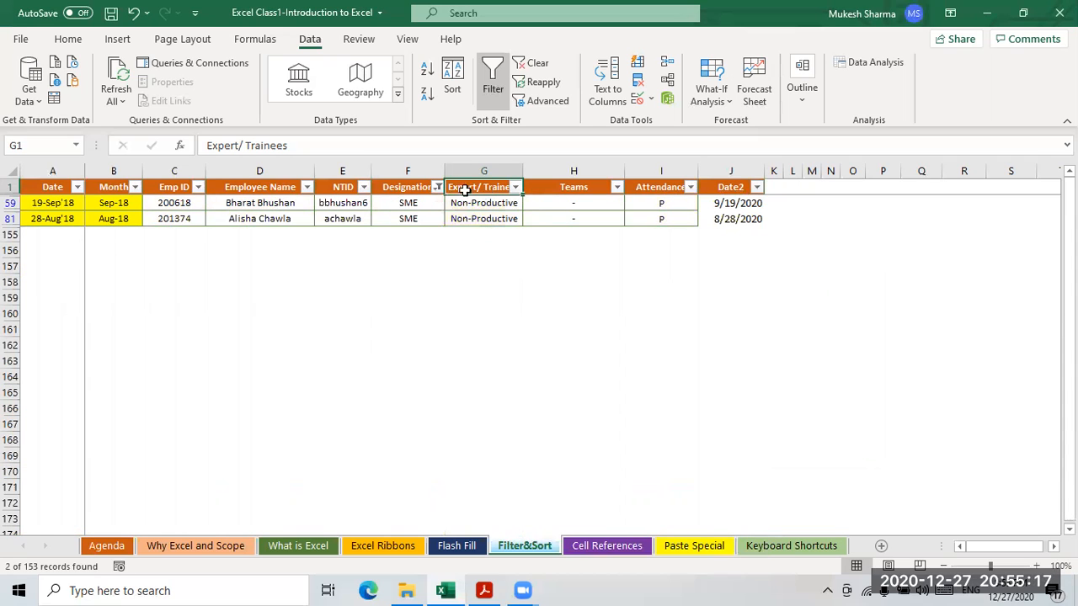
left_click(531, 63)
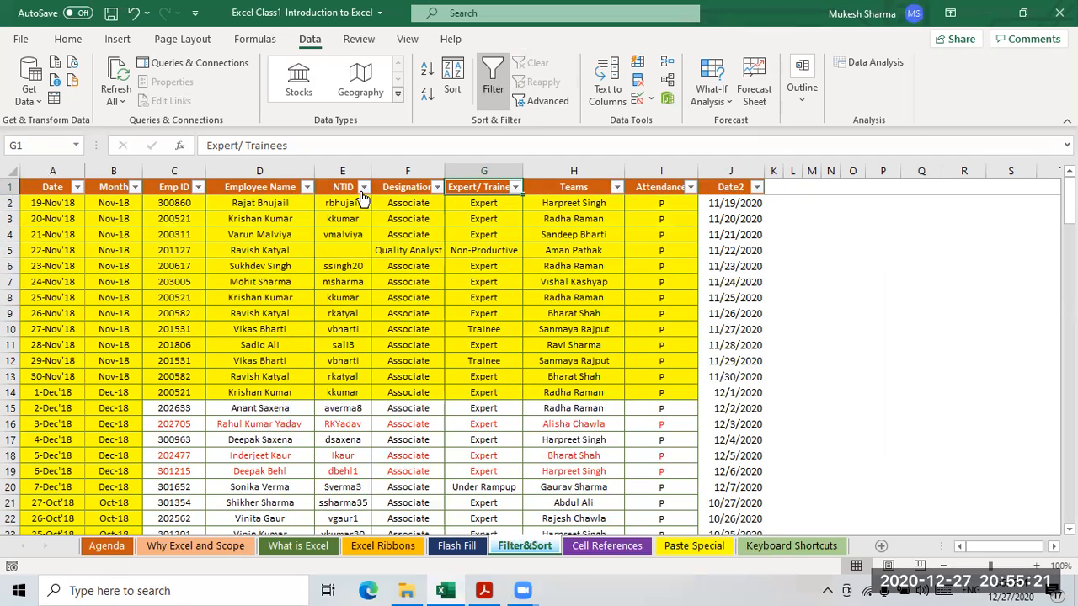
- Filter Employee Name to names beginning with K, leaving 9 of 153 records
left_click(308, 188)
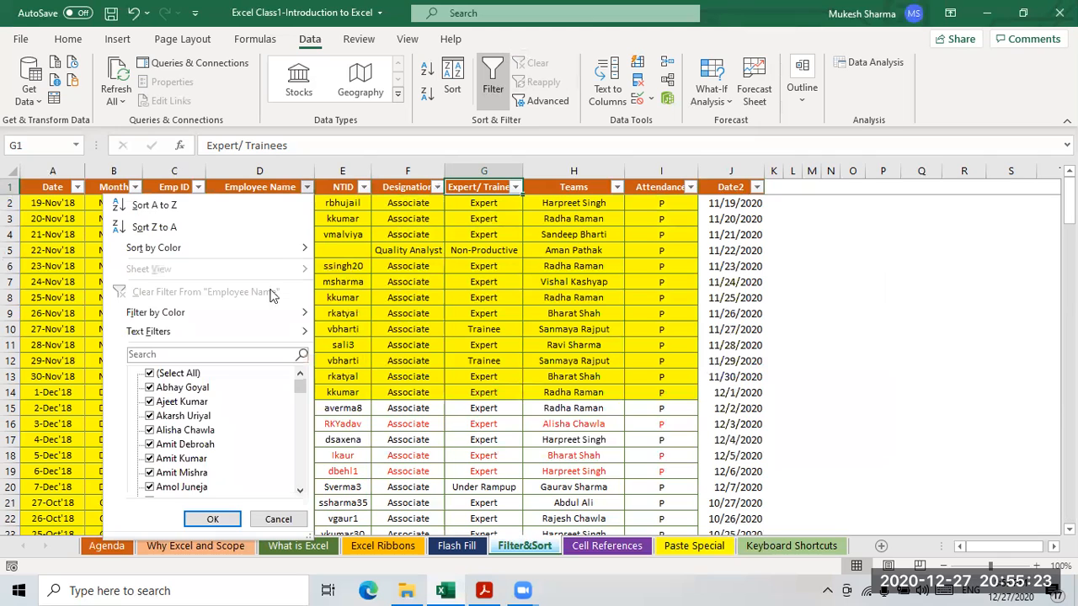
mouse_move(195, 340)
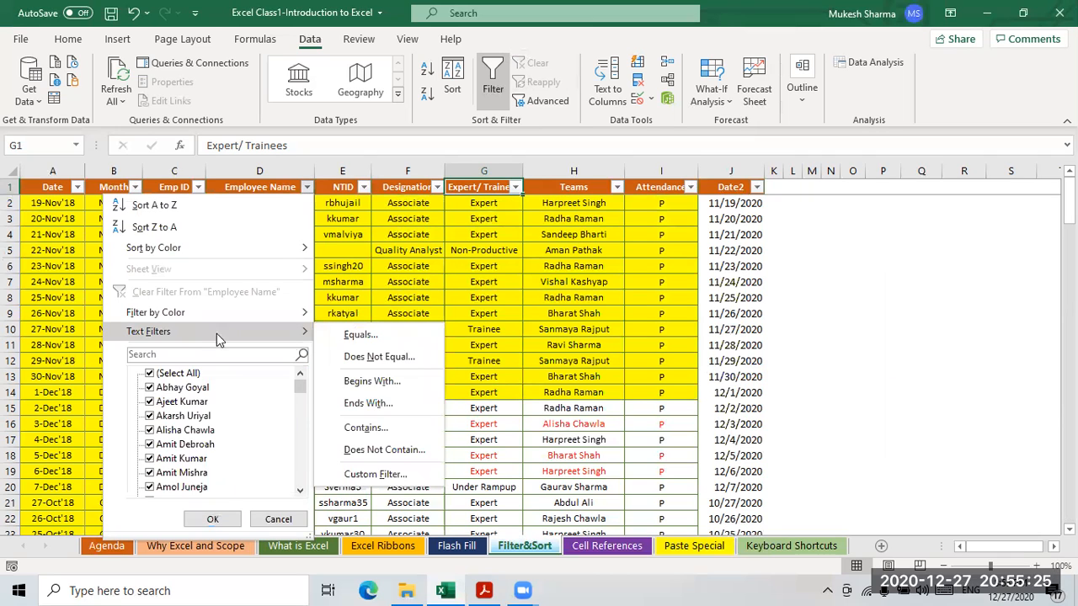
left_click(368, 384)
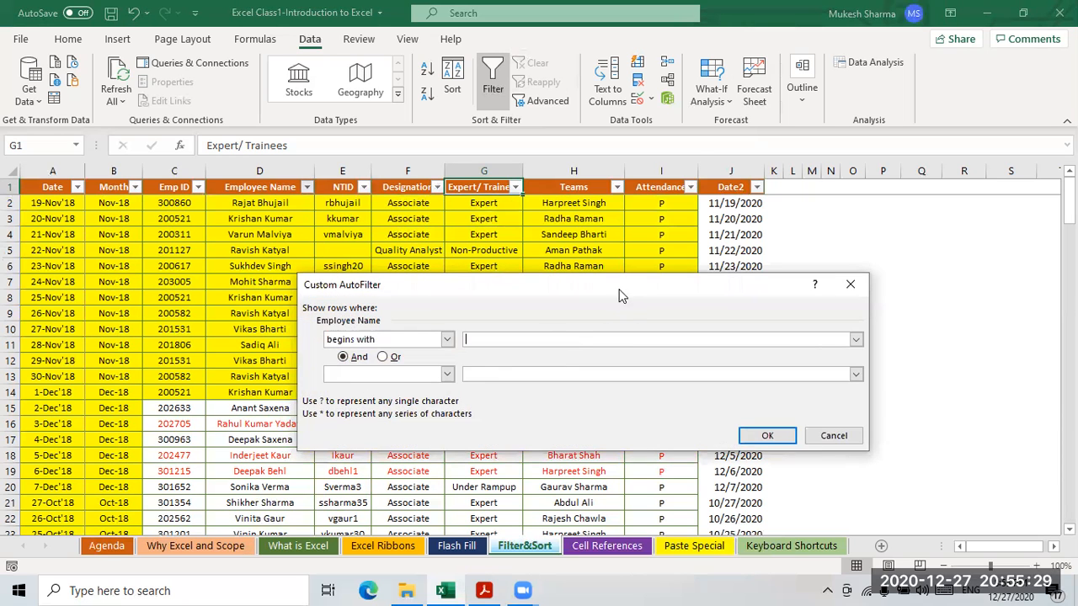
left_click_drag(626, 285, 747, 247)
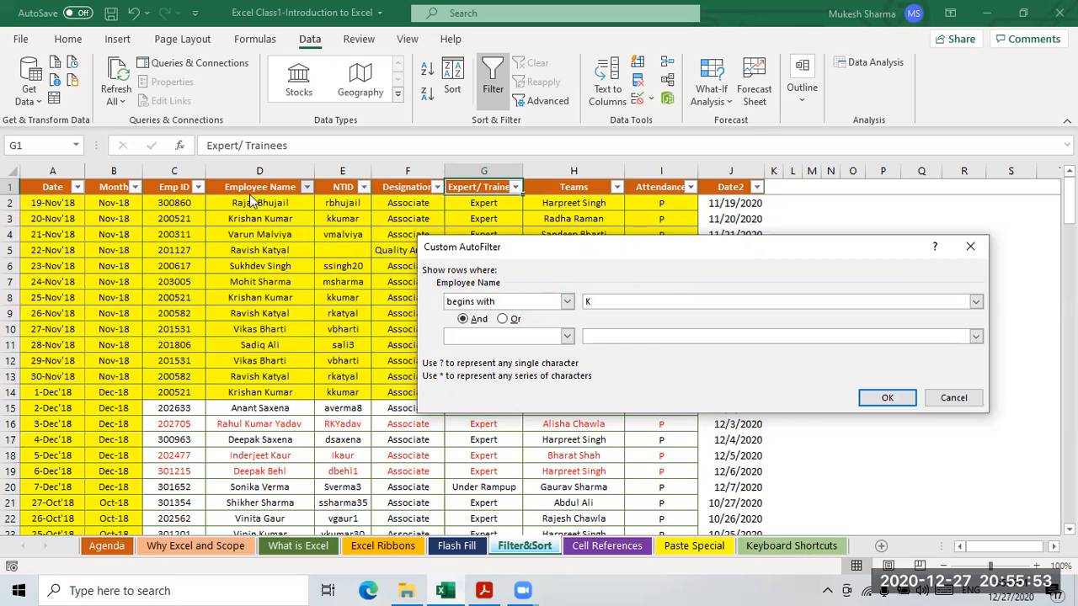
left_click(887, 397)
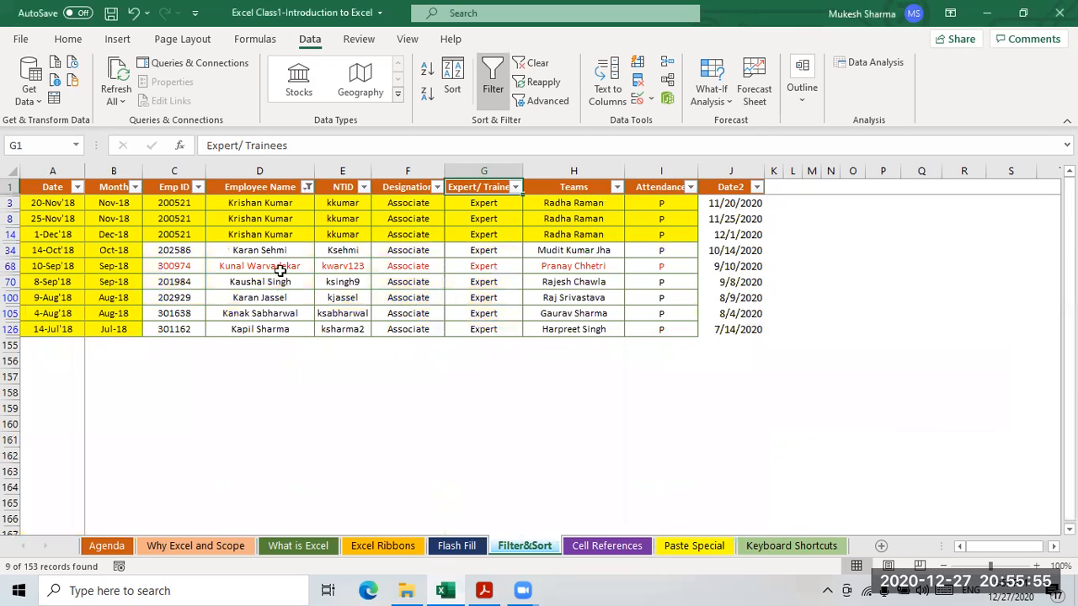
left_click_drag(260, 209, 258, 329)
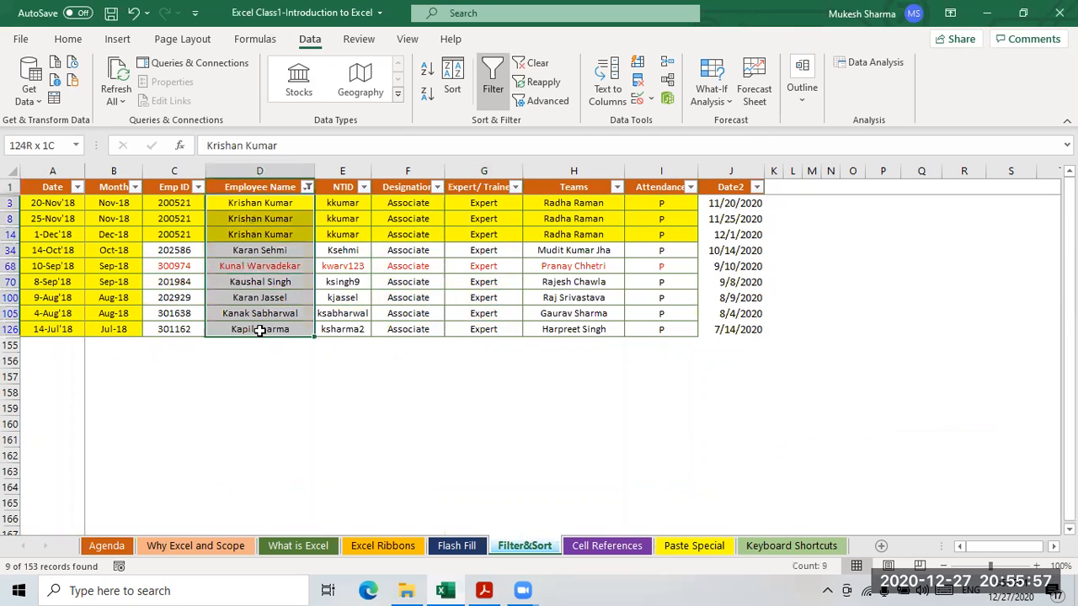
left_click(308, 189)
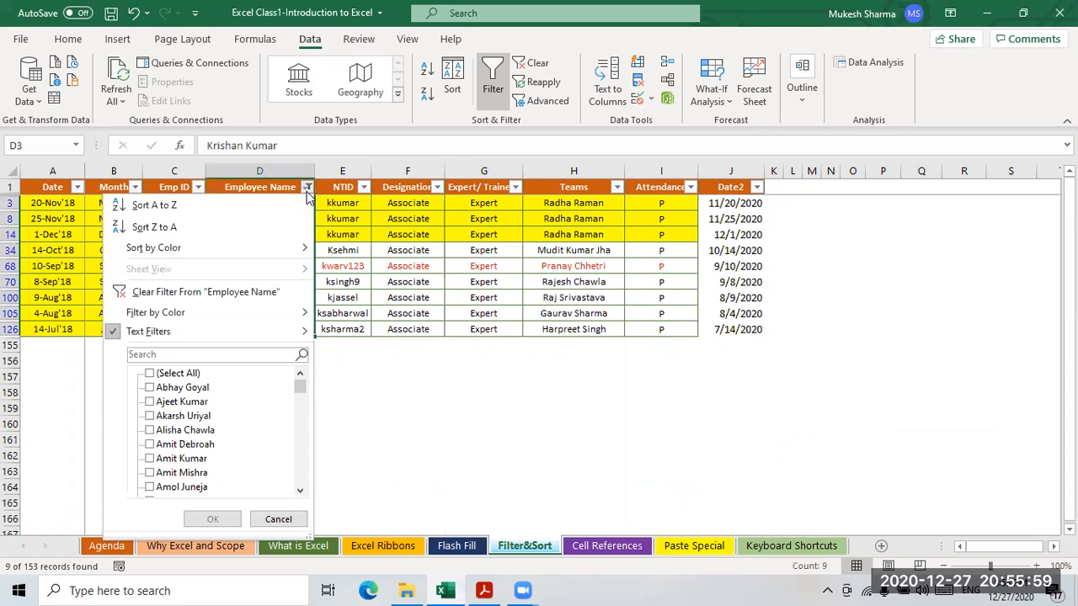
- Clear the K filter and filter Employee Name to names ending with 'a'
key("Escape")
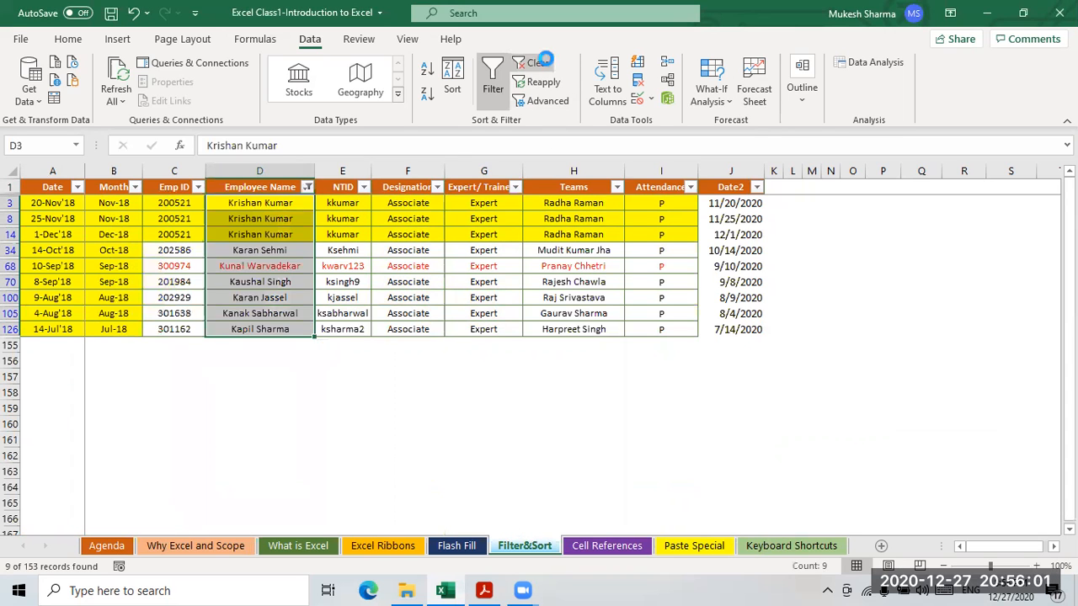
left_click(532, 63)
left_click(312, 189)
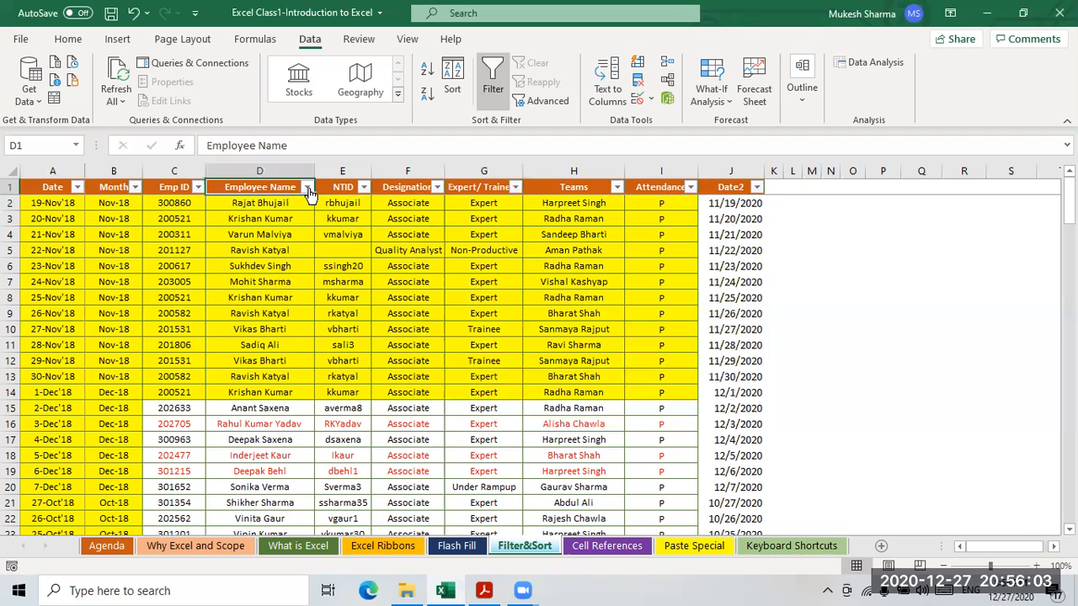
left_click(307, 187)
mouse_move(195, 333)
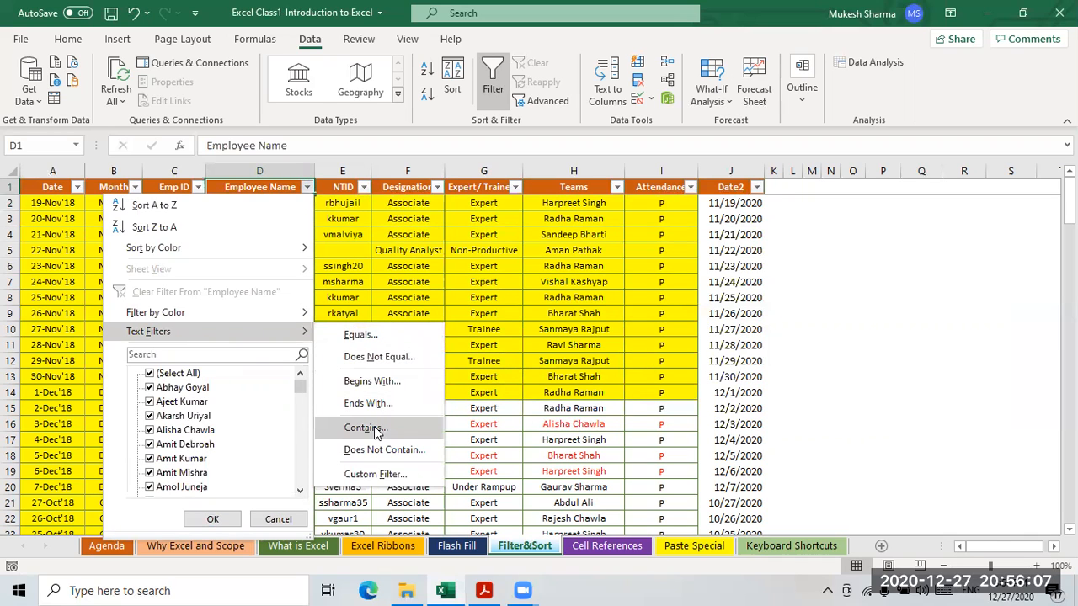
left_click(369, 405)
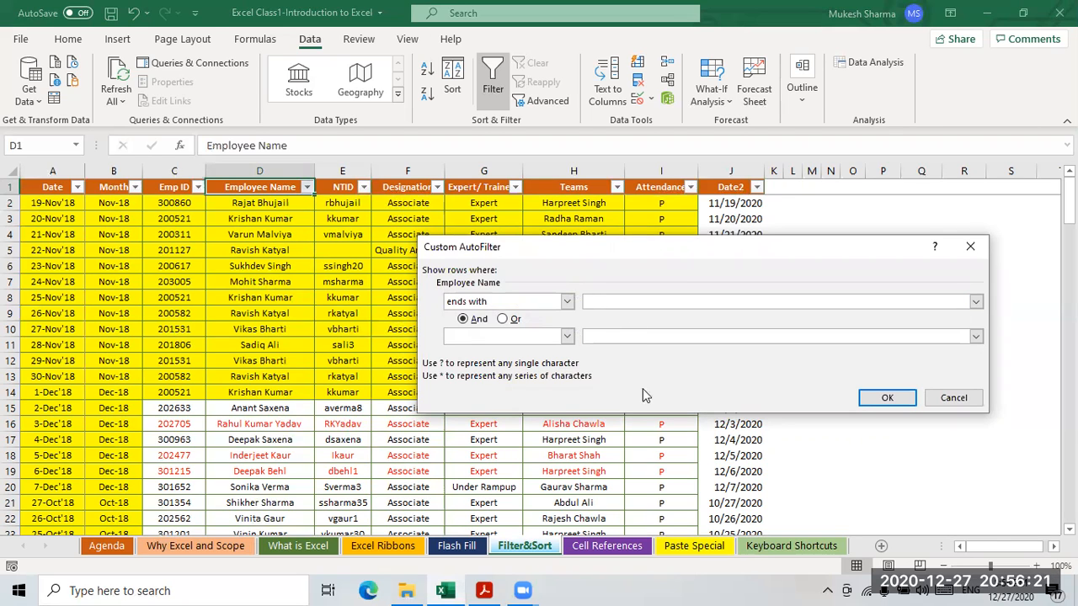
type("a")
left_click(888, 399)
- Review the 43 matching names, then clear the ends-with filter
left_click(289, 360)
left_click_drag(289, 203, 304, 486)
scroll(274, 462, "down", 2)
scroll(276, 462, "up", 2)
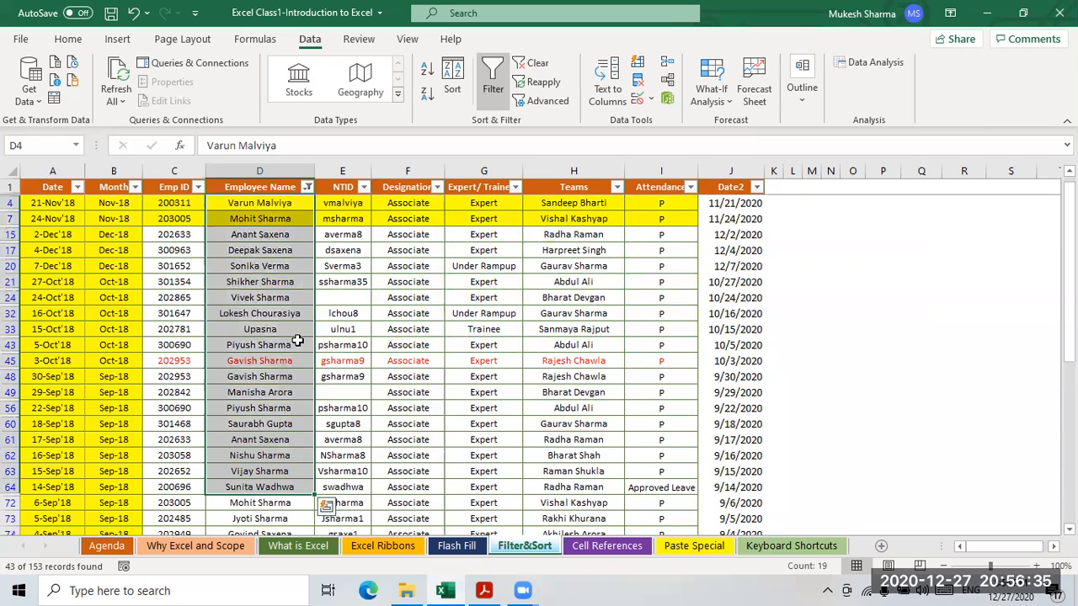
left_click(537, 63)
left_click(317, 186)
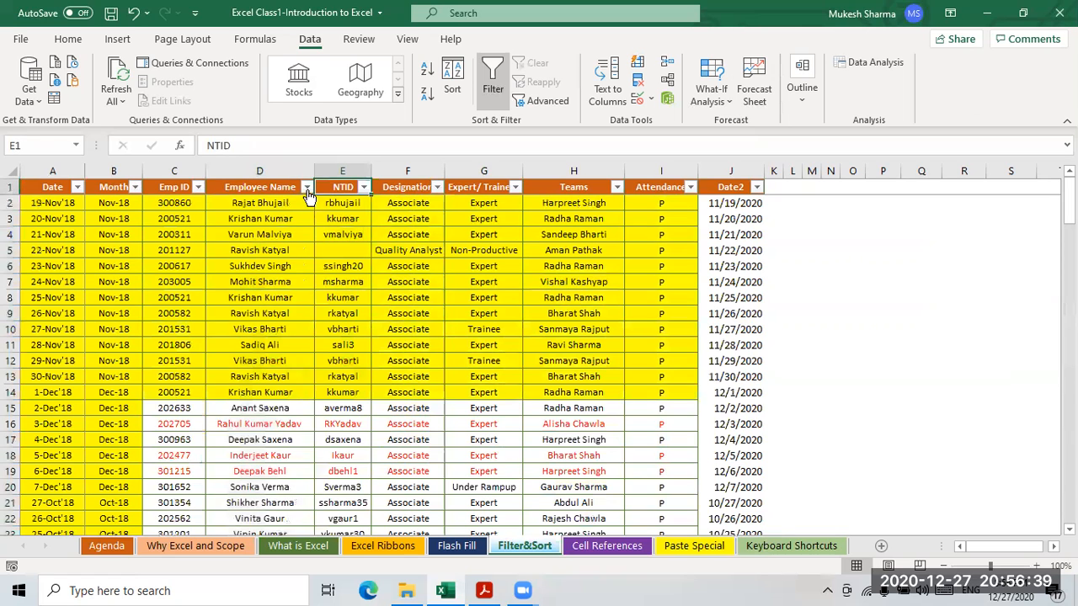
- Start a Contains text filter on the Employee Name column
left_click(306, 187)
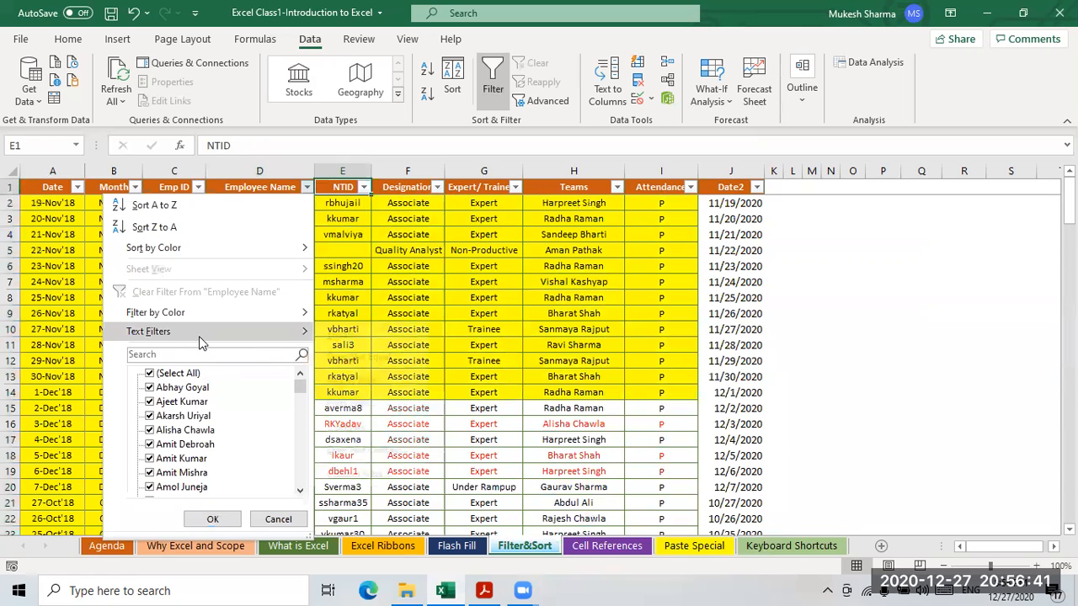
mouse_move(199, 336)
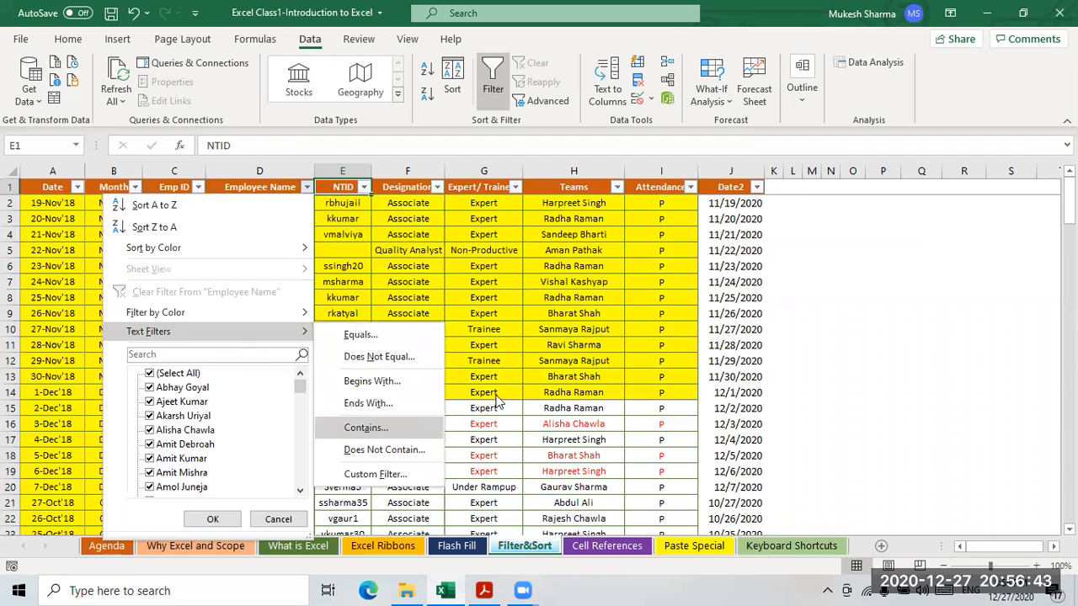
left_click(366, 428)
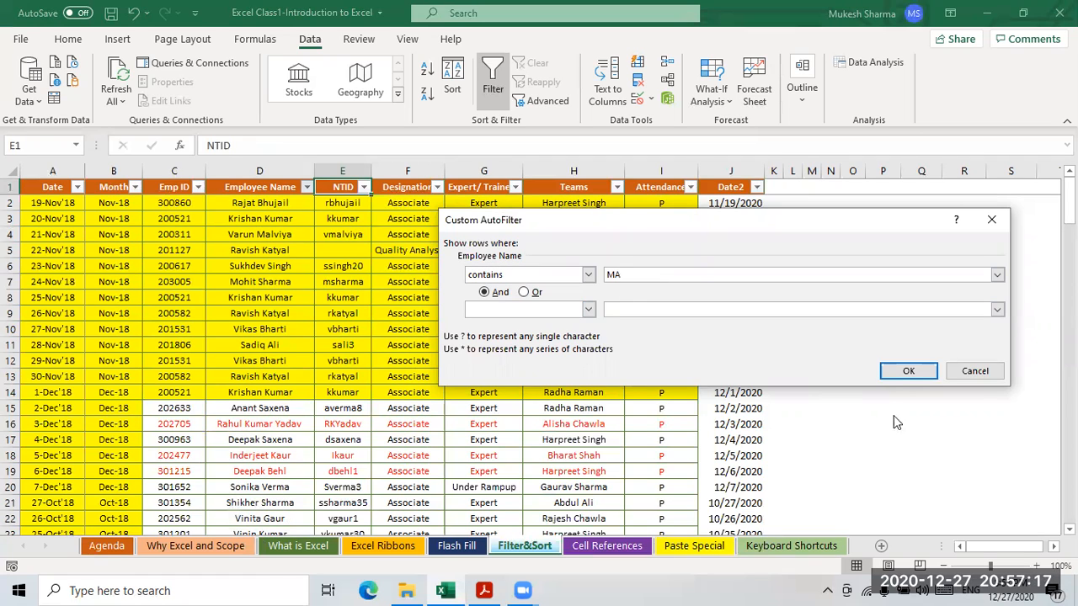
- Apply the Employee Name contains 'MA' filter and check the first matching names
left_click(908, 373)
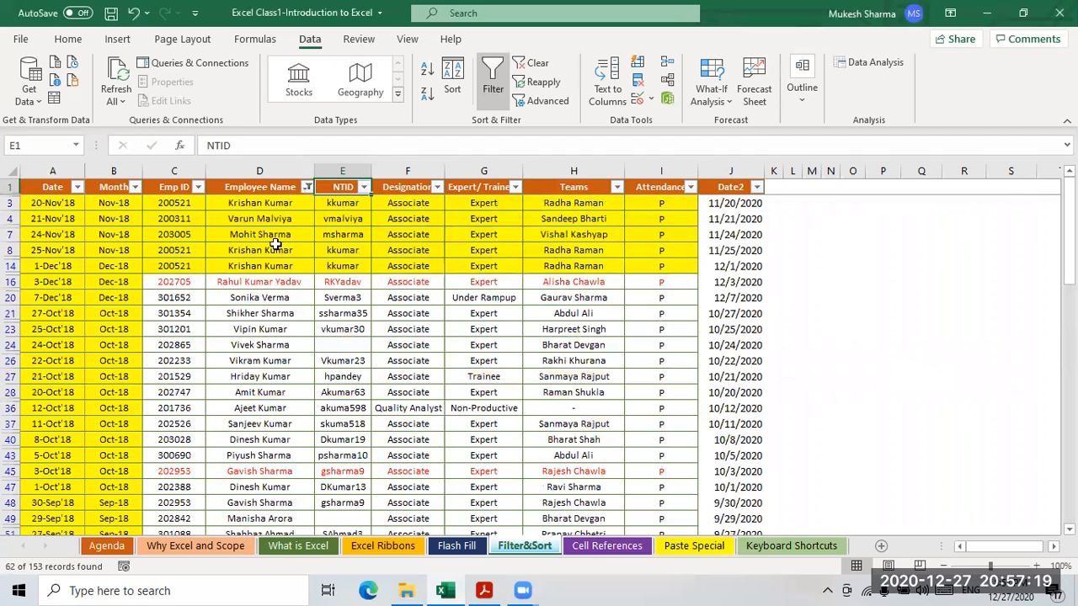
left_click(267, 205)
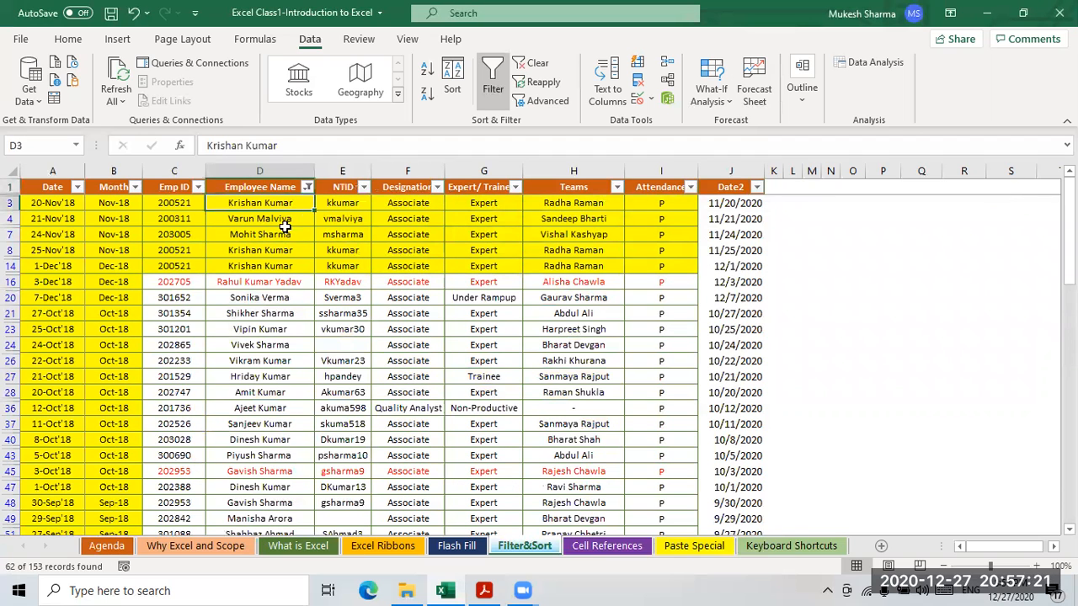
left_click(260, 235)
left_click(258, 250)
left_click(260, 282)
- Review the rest of the 62 matching names down column D
left_click(259, 329)
left_click(259, 471)
left_click(259, 518)
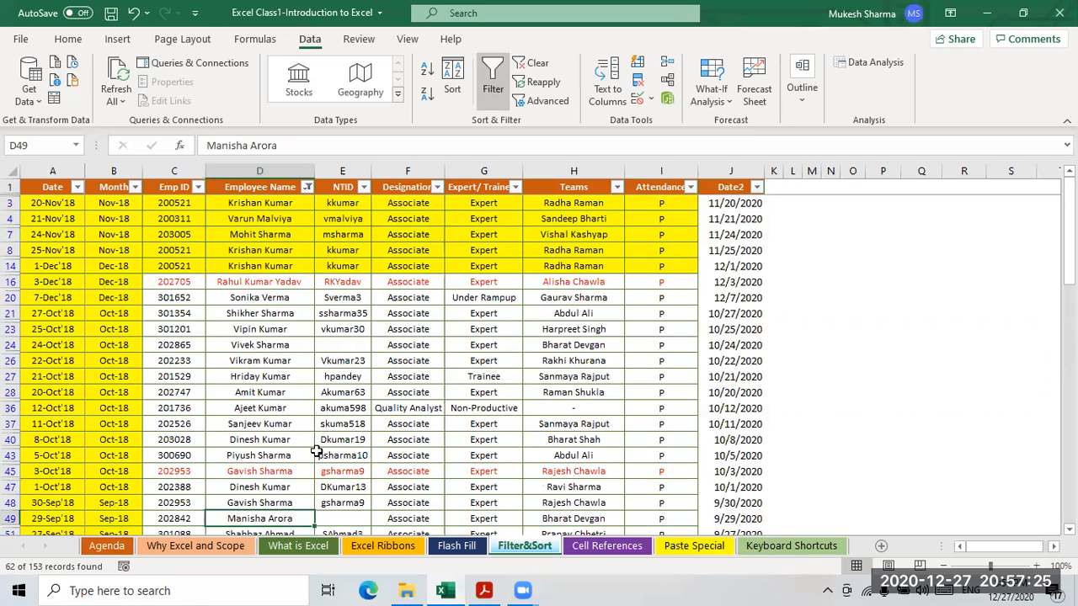
scroll(321, 452, "down", 2)
scroll(321, 453, "down", 3)
scroll(341, 442, "up", 5)
left_click(261, 220)
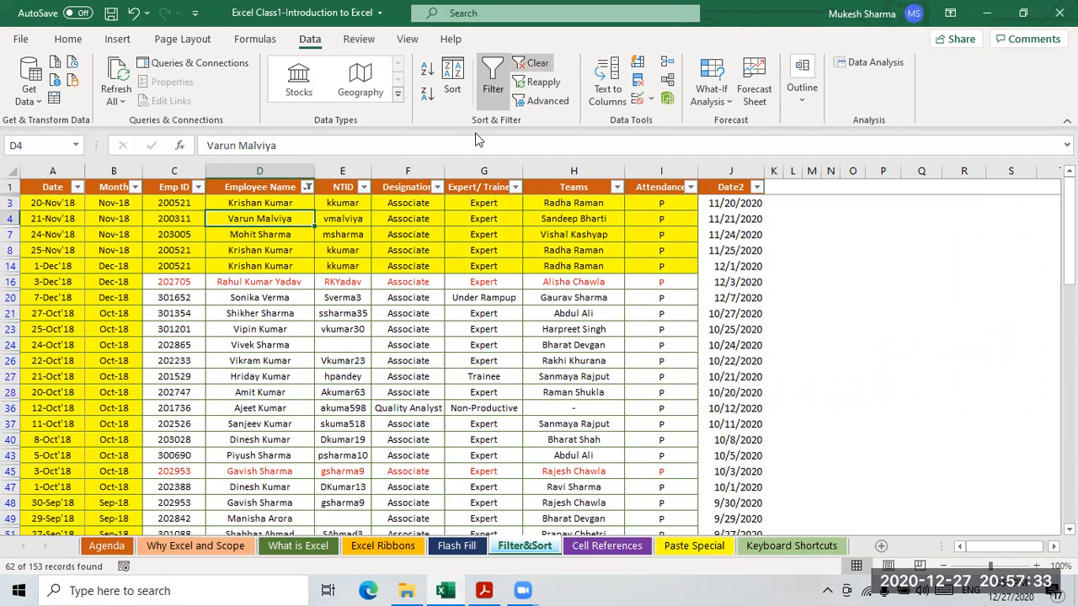
- Clear the name filter and filter Employee Name by yellow cell colour instead
left_click(531, 63)
left_click(307, 187)
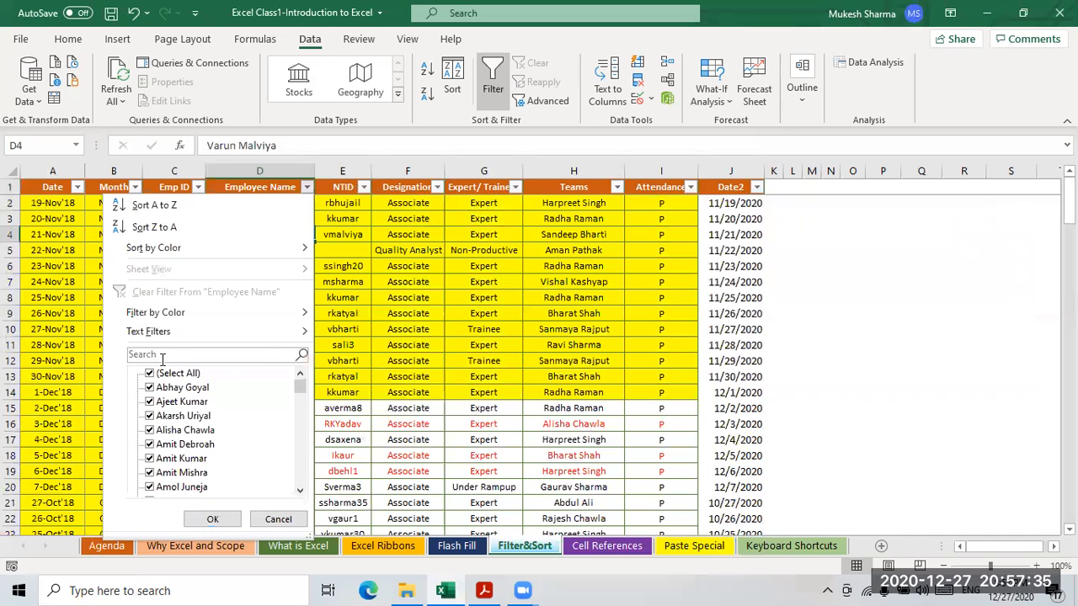
mouse_move(156, 312)
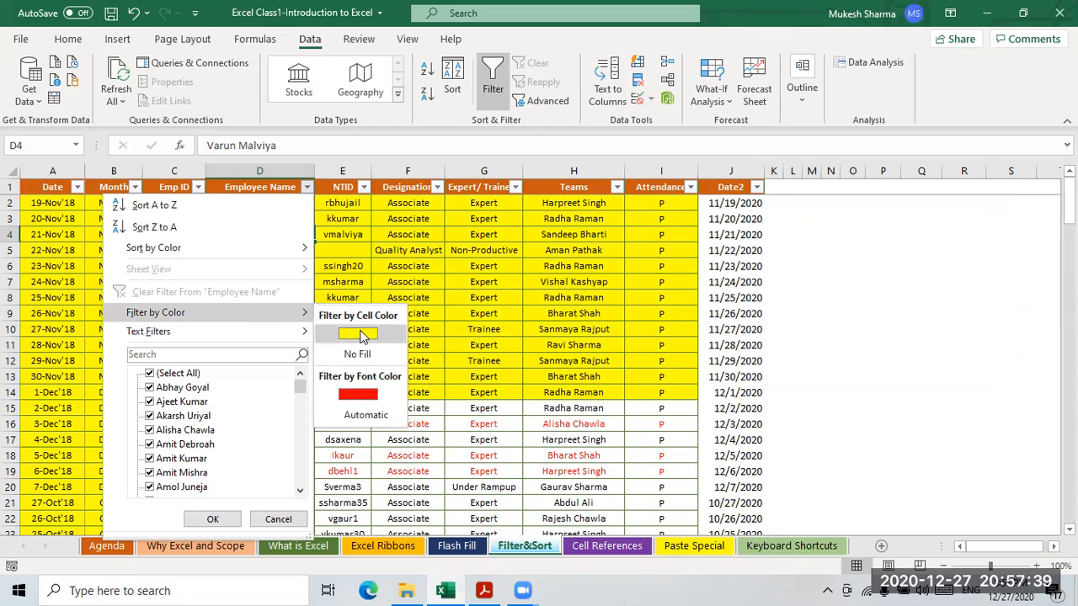
left_click(357, 335)
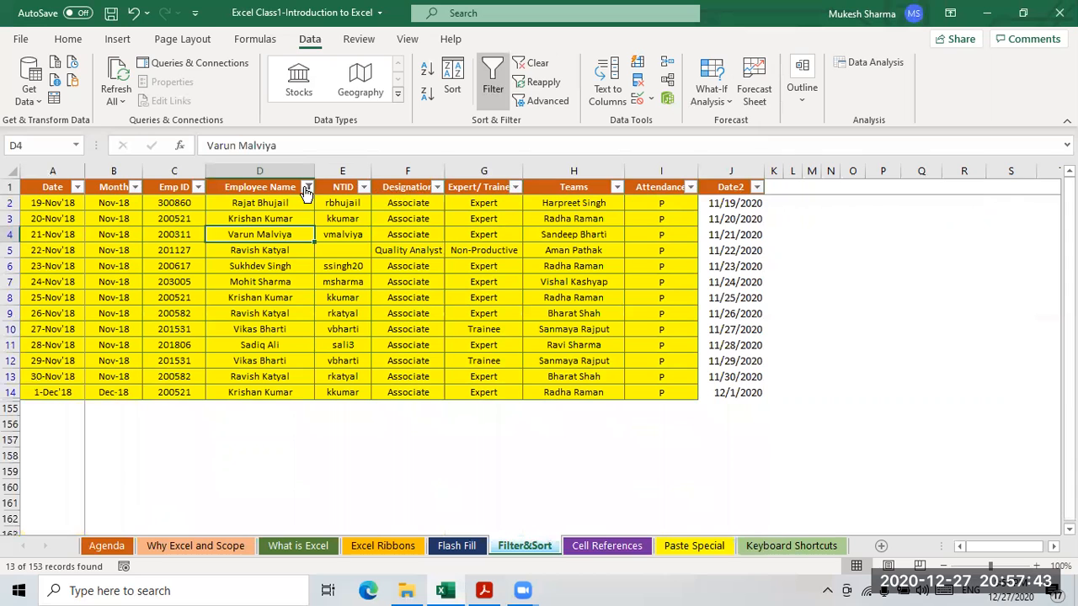
- Replace the yellow filter with a filter by red font colour
left_click(534, 63)
left_click(307, 187)
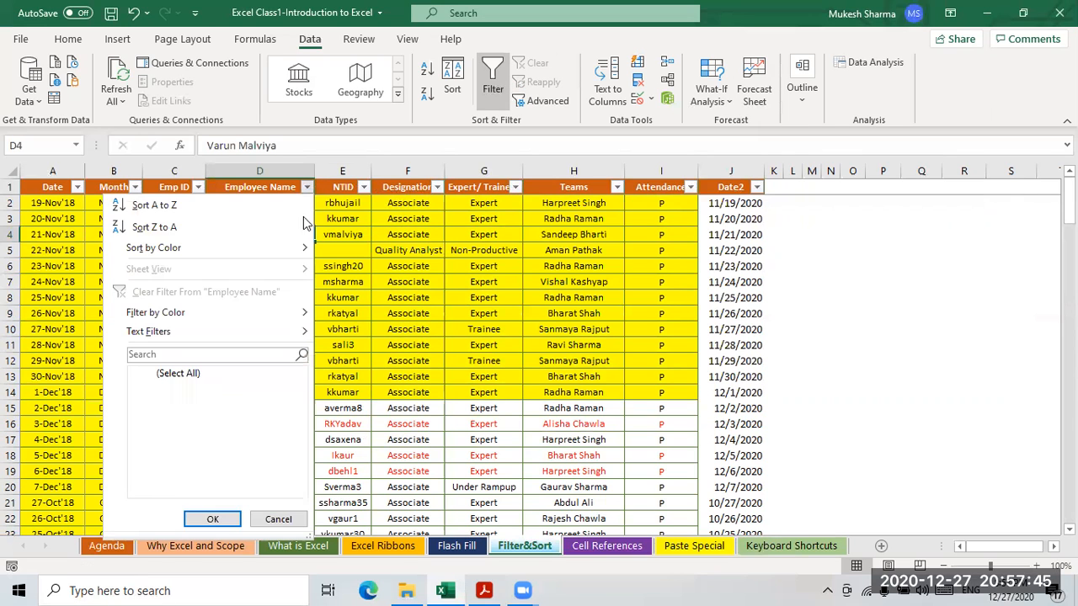
mouse_move(202, 312)
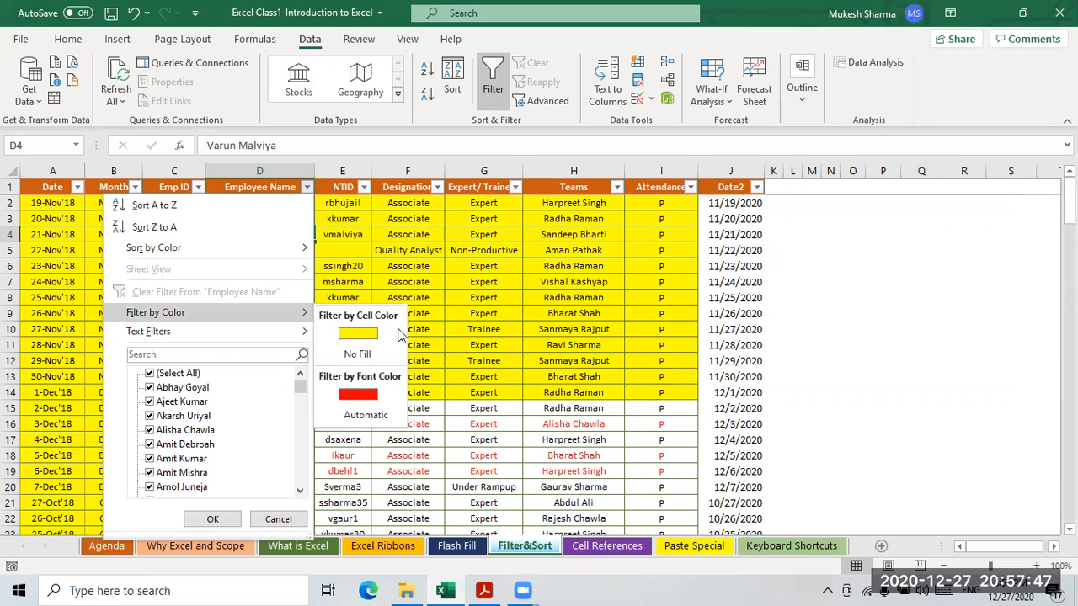
left_click(359, 396)
- Select and review the 10 red-font employee names, leaving the filter unchanged
left_click_drag(245, 208, 256, 335)
left_click(427, 292)
left_click_drag(272, 207, 288, 322)
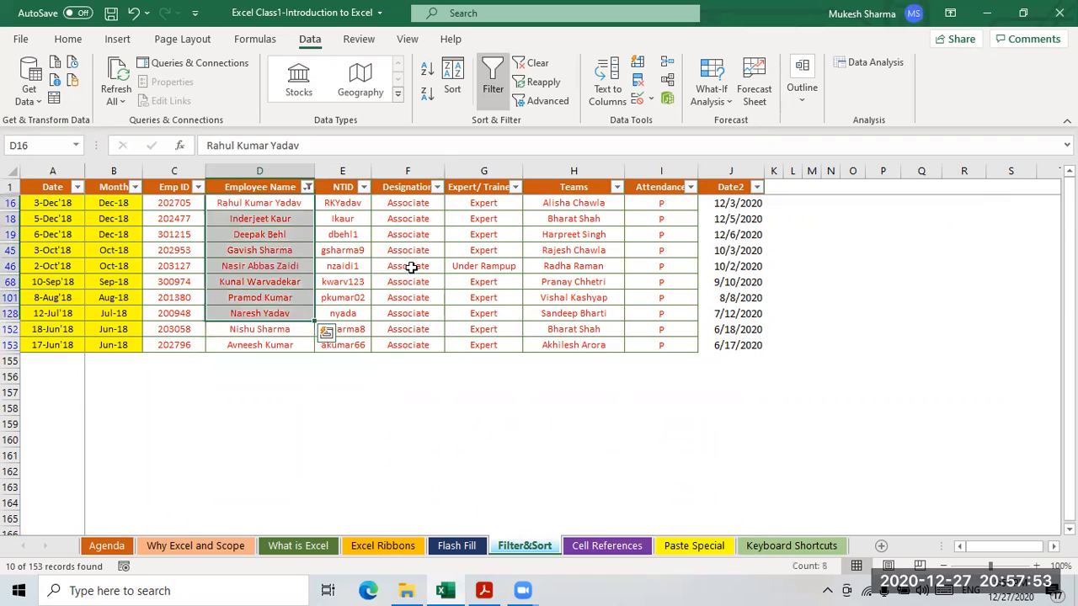
left_click(408, 266)
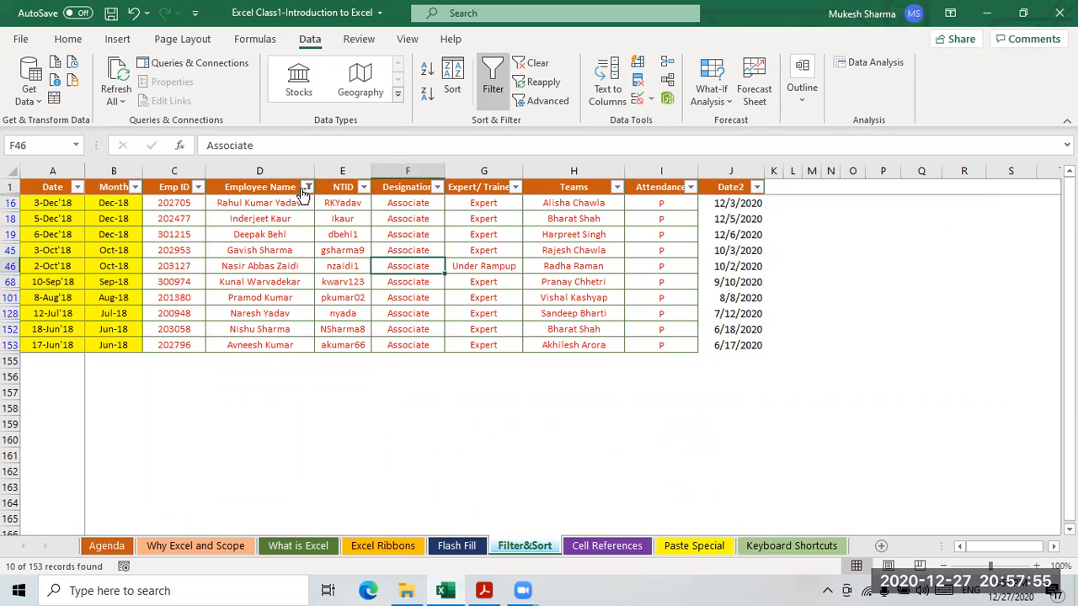
left_click(307, 187)
mouse_move(227, 332)
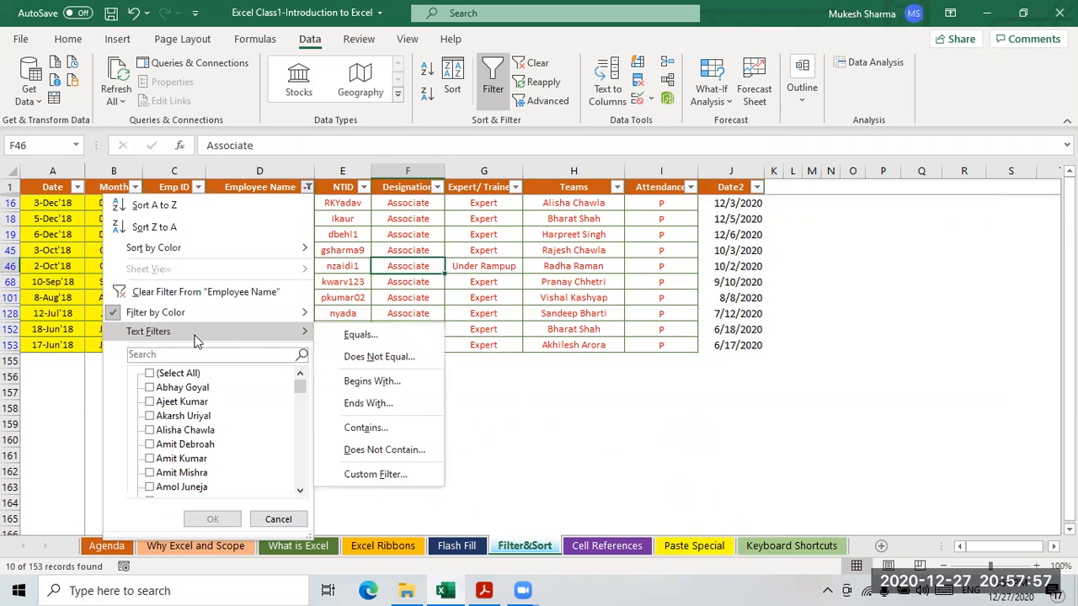
left_click(734, 192)
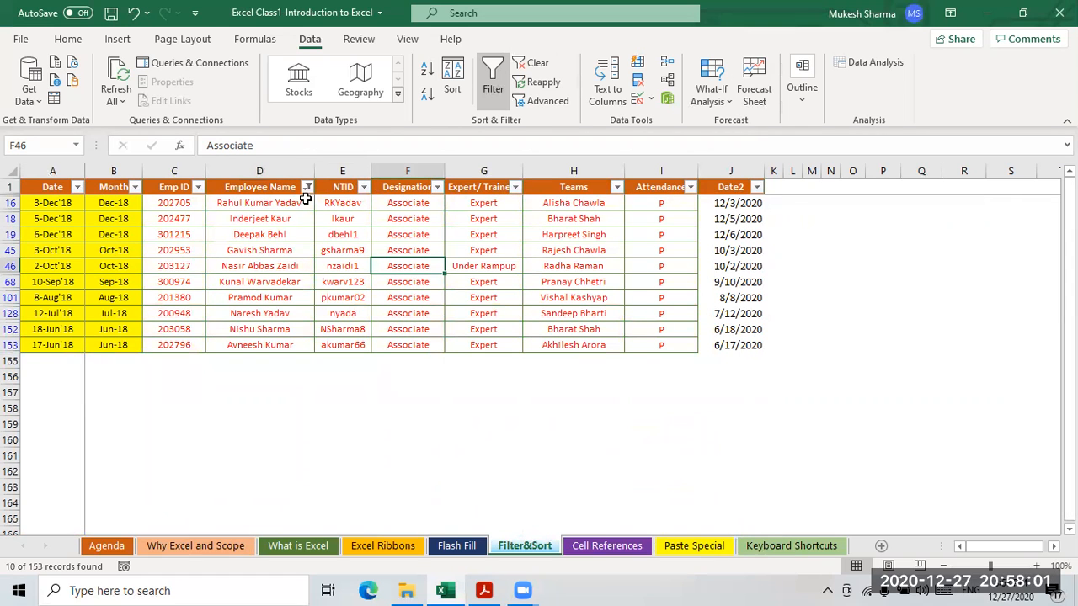
left_click(255, 188)
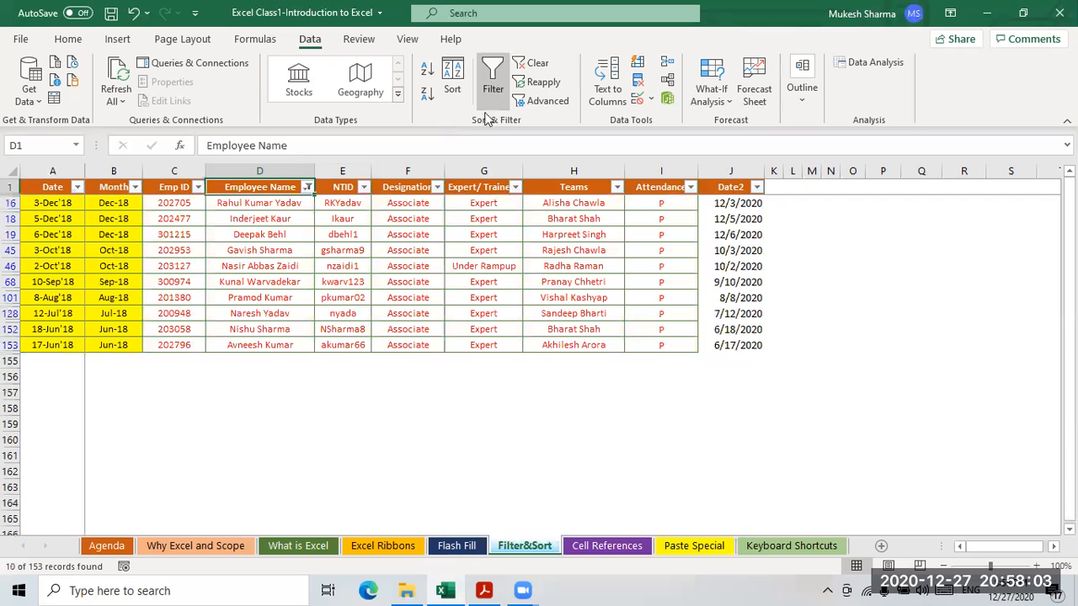
- Clear the red-font filter so all employee rows show again
left_click(534, 67)
left_click(253, 266)
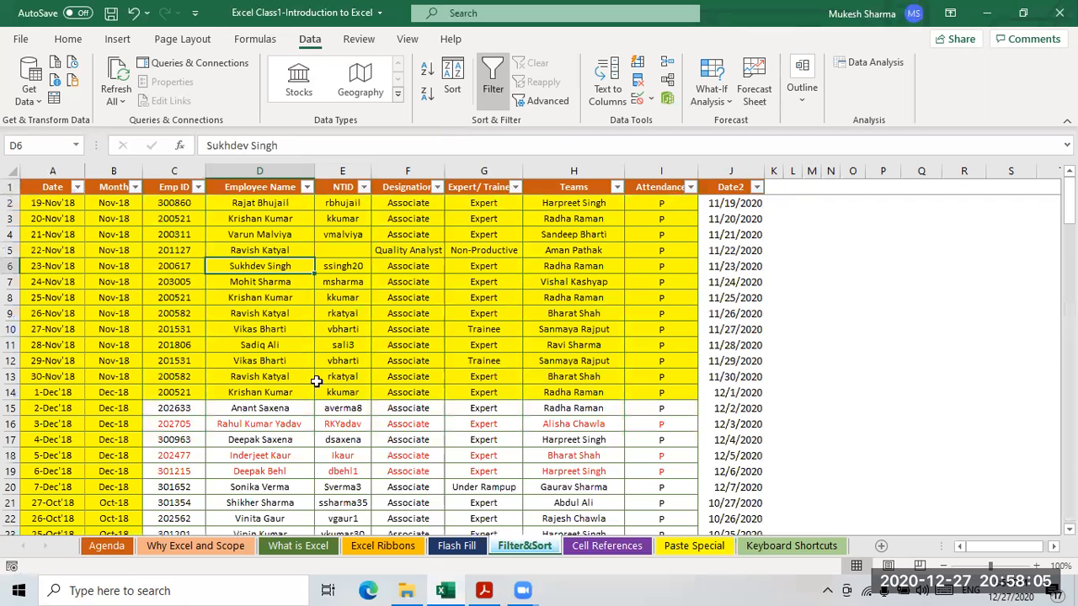
left_click(64, 270)
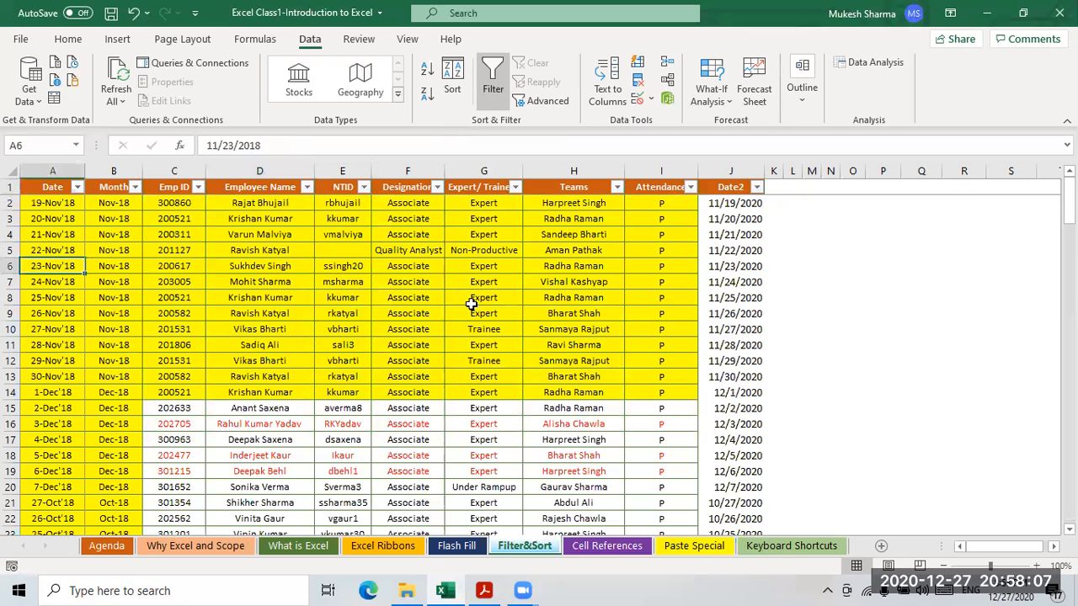
left_click(280, 265)
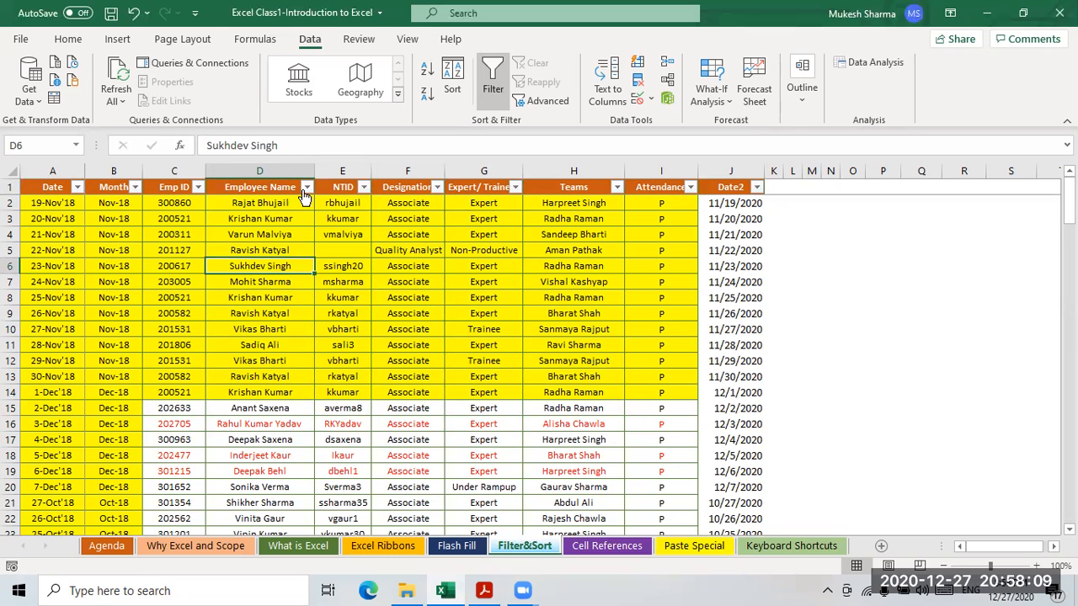
left_click(133, 188)
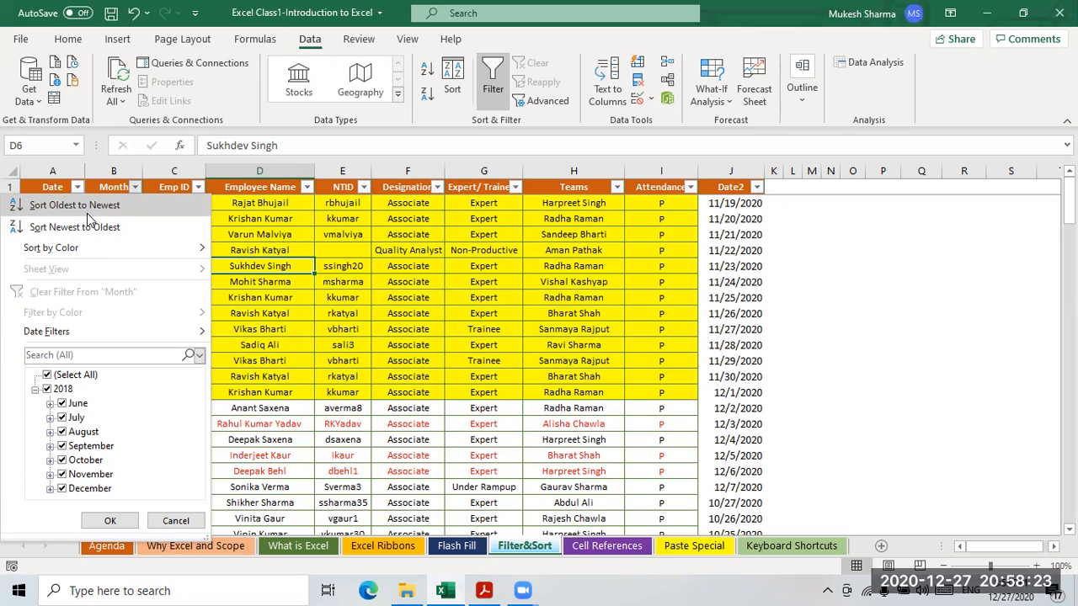
left_click(730, 206)
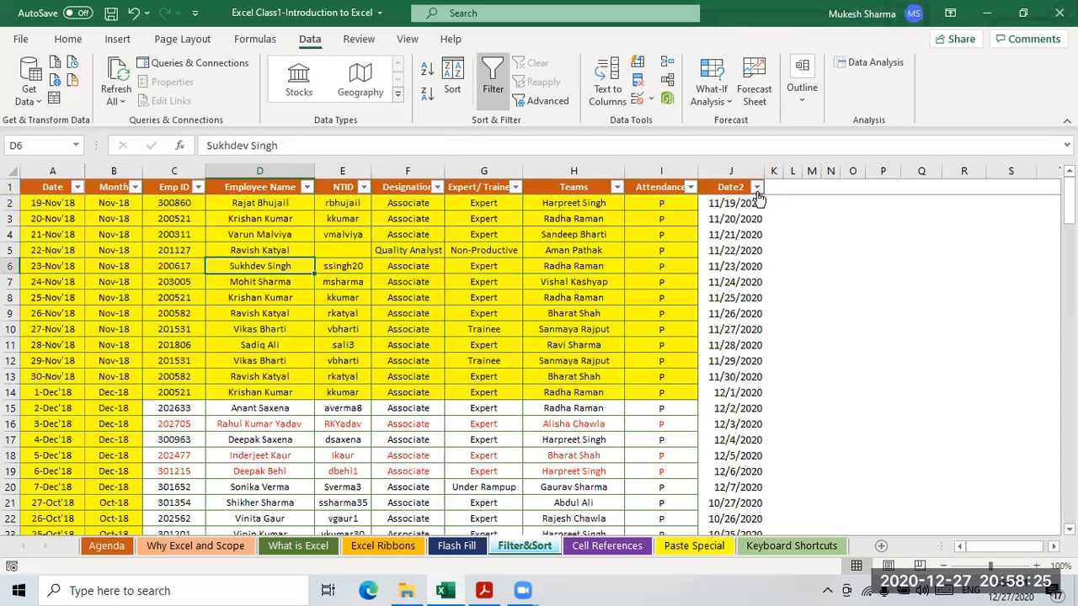
- Sort the table by Date2 from oldest to newest
left_click(757, 188)
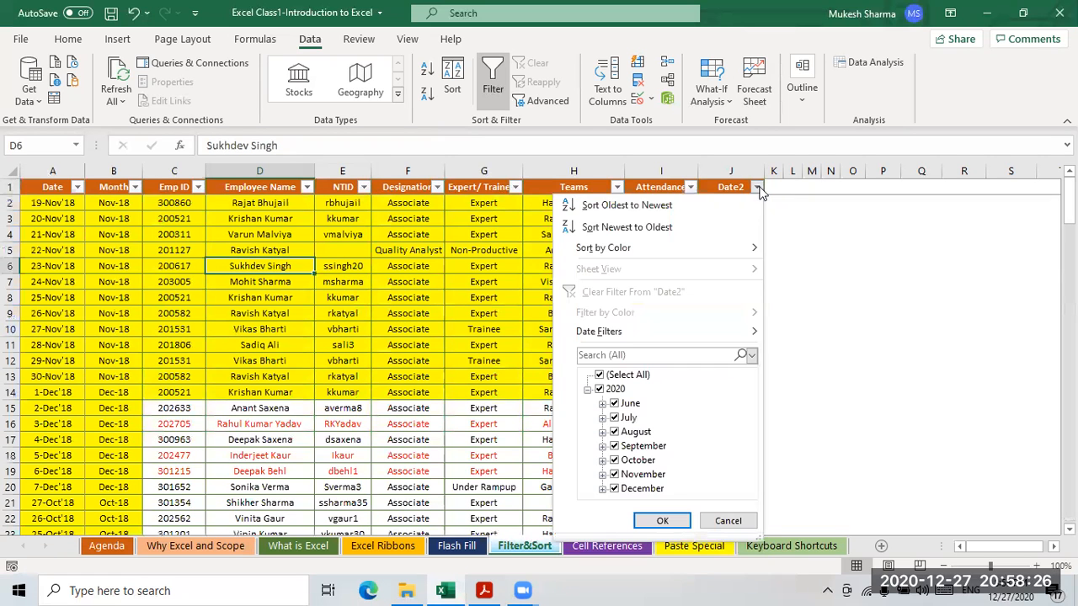
left_click(623, 205)
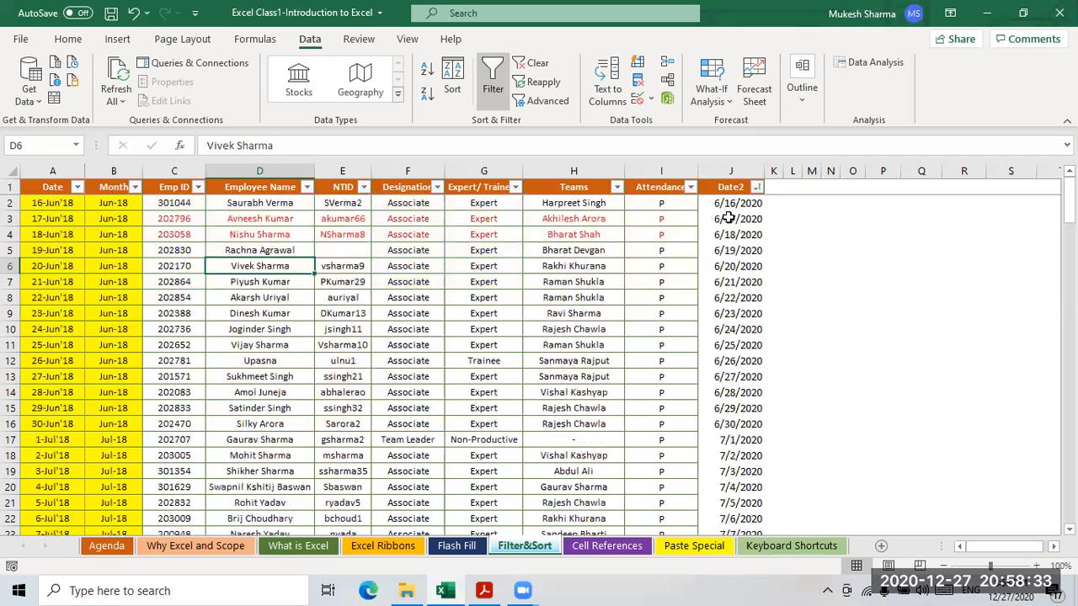
left_click(724, 209)
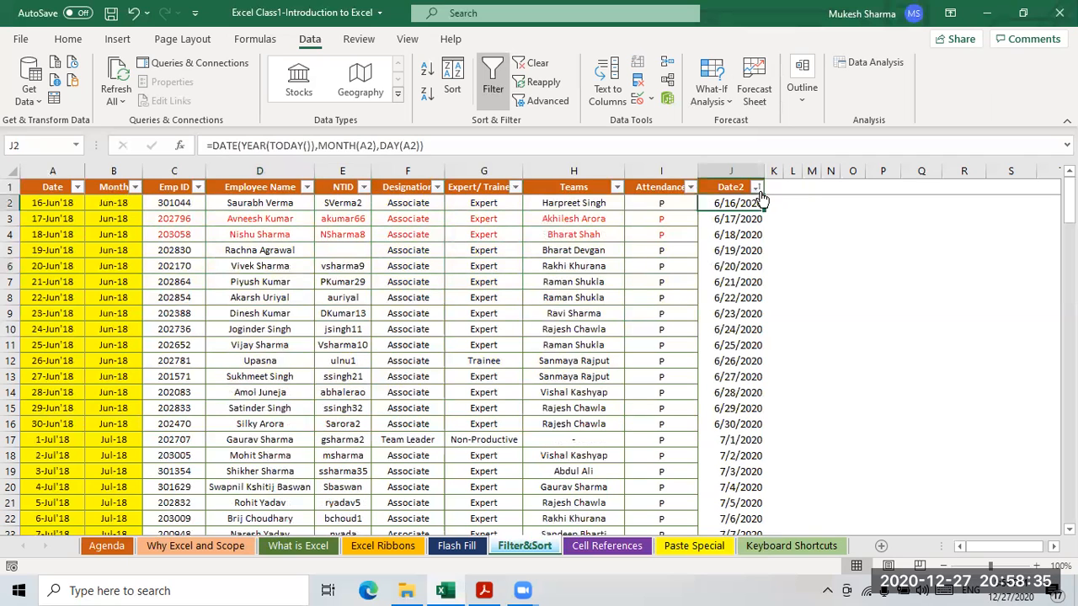
- Re-sort by Date2 newest to oldest and inspect the Date2 formulas in column J
left_click(757, 187)
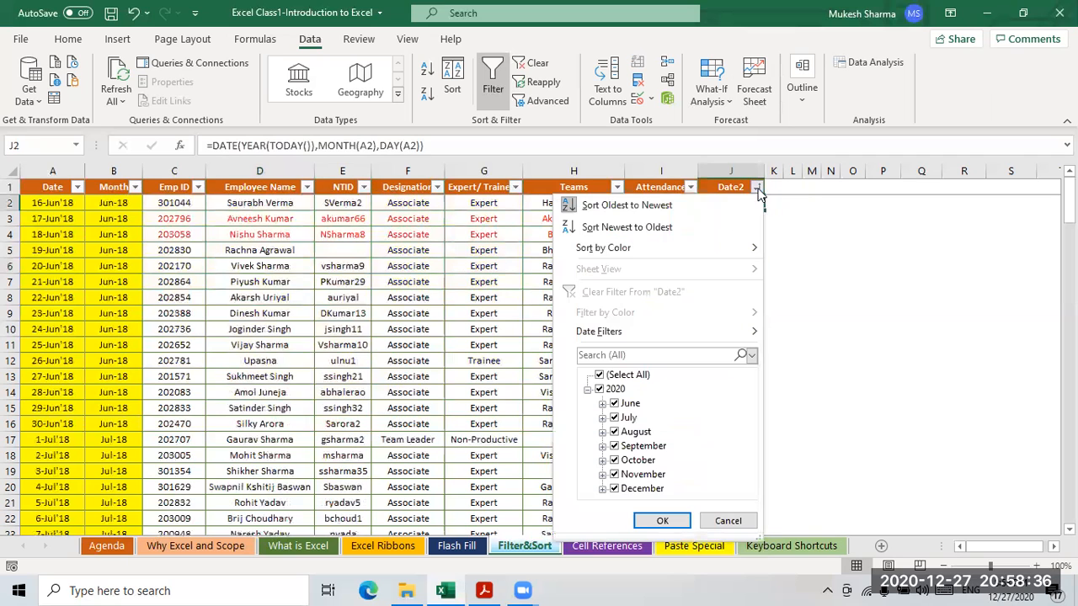
left_click(626, 227)
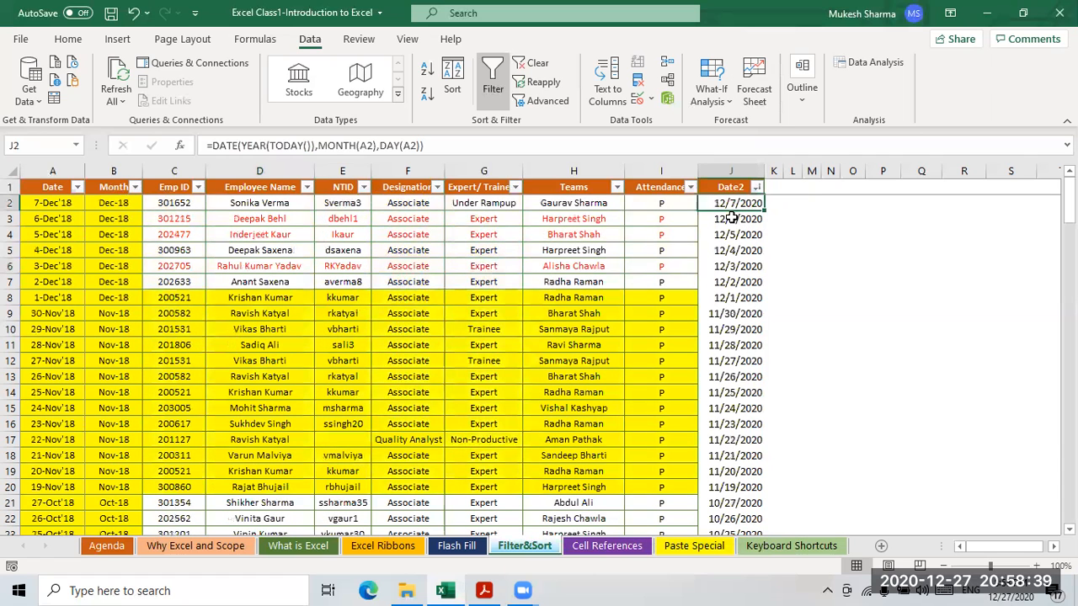
left_click(736, 229)
left_click(733, 209)
left_click(729, 234)
left_click(729, 298)
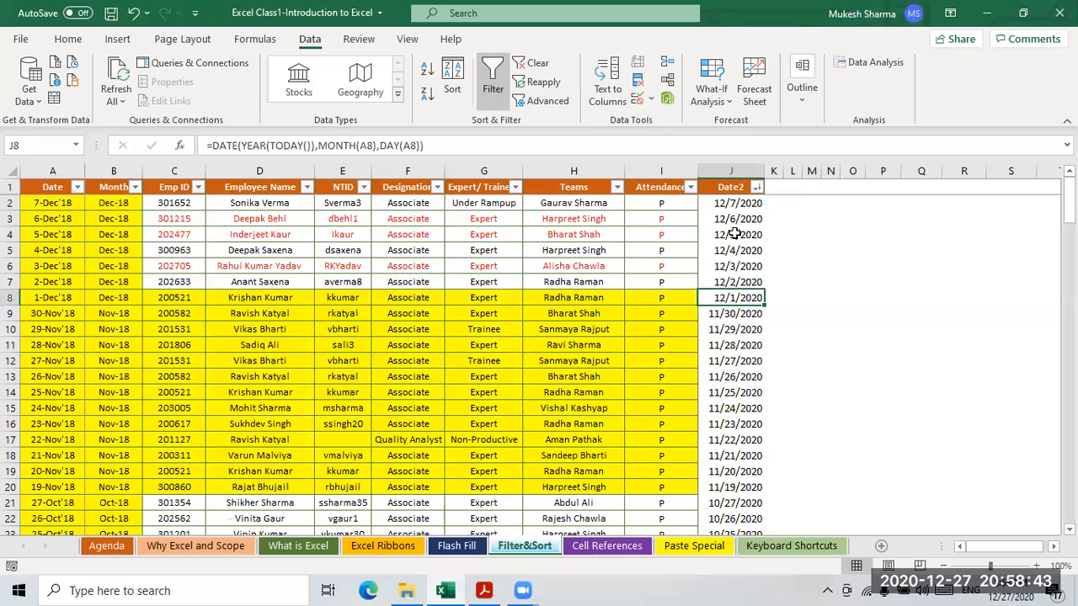
scroll(724, 379, "down", 18)
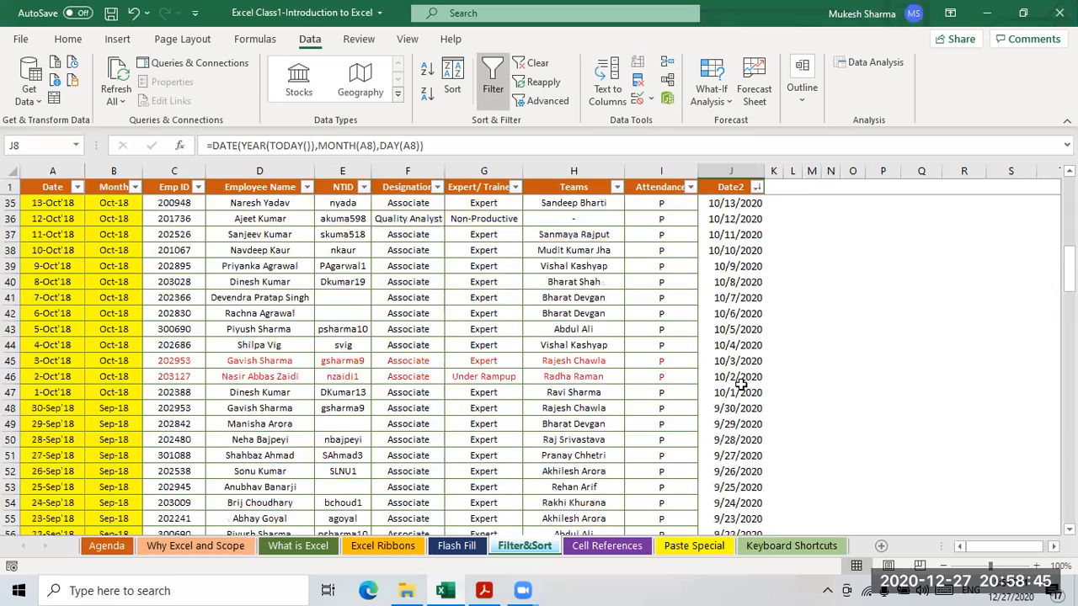
scroll(741, 384, "down", 13)
scroll(744, 381, "up", 17)
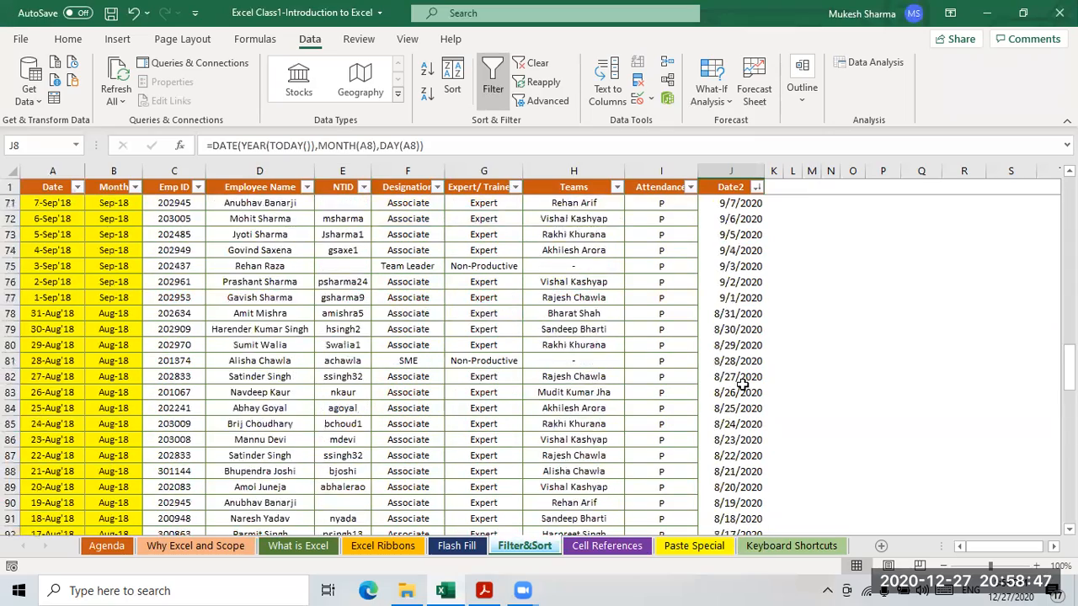
scroll(745, 381, "up", 14)
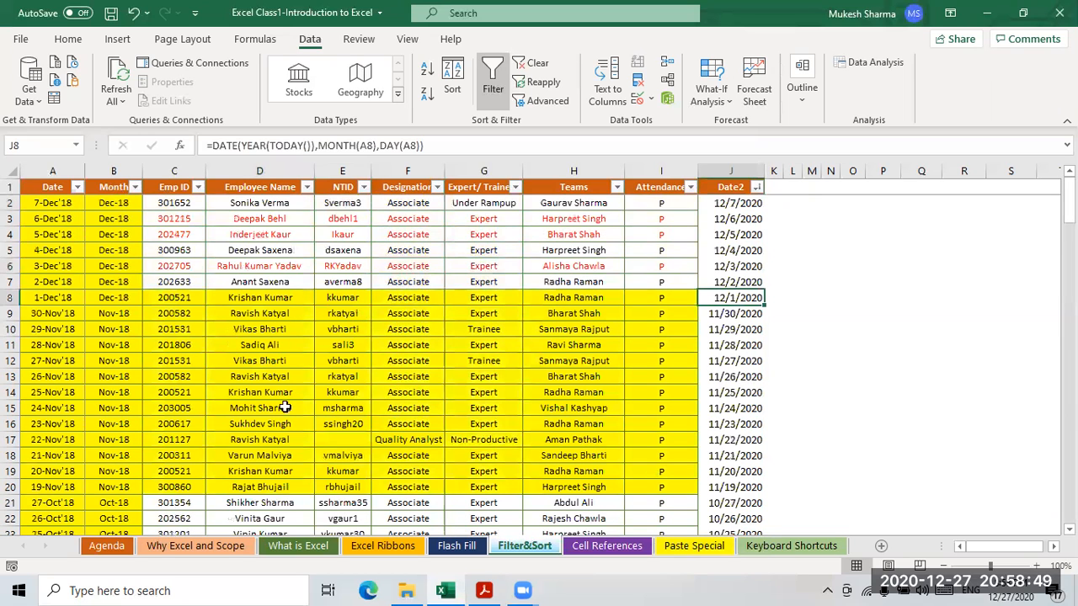
left_click(485, 251)
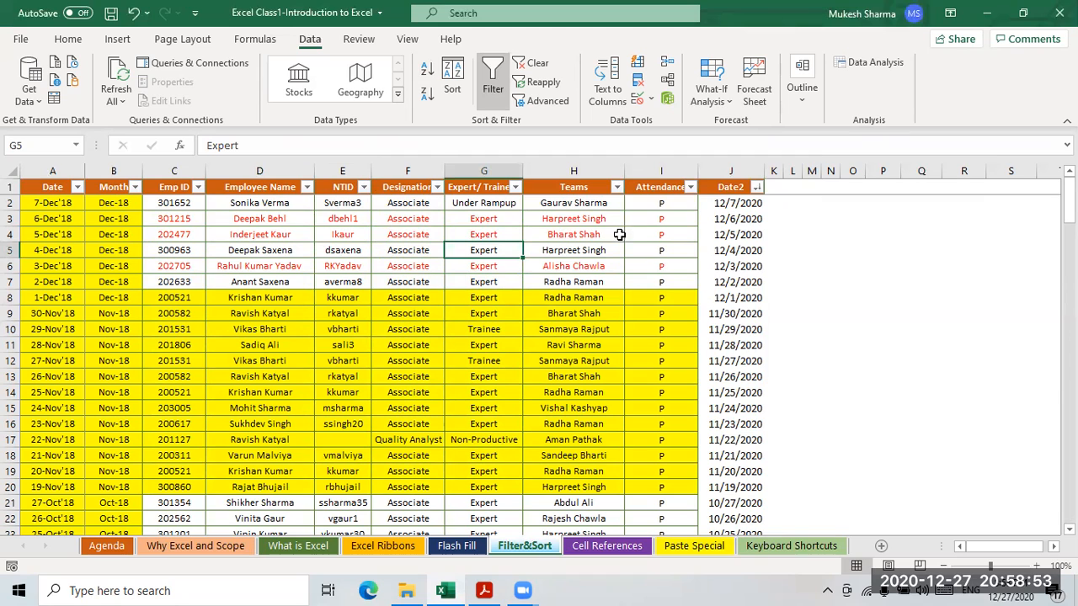
- Browse table cells and the Designation and Date2 sort menus without changes
left_click(556, 247)
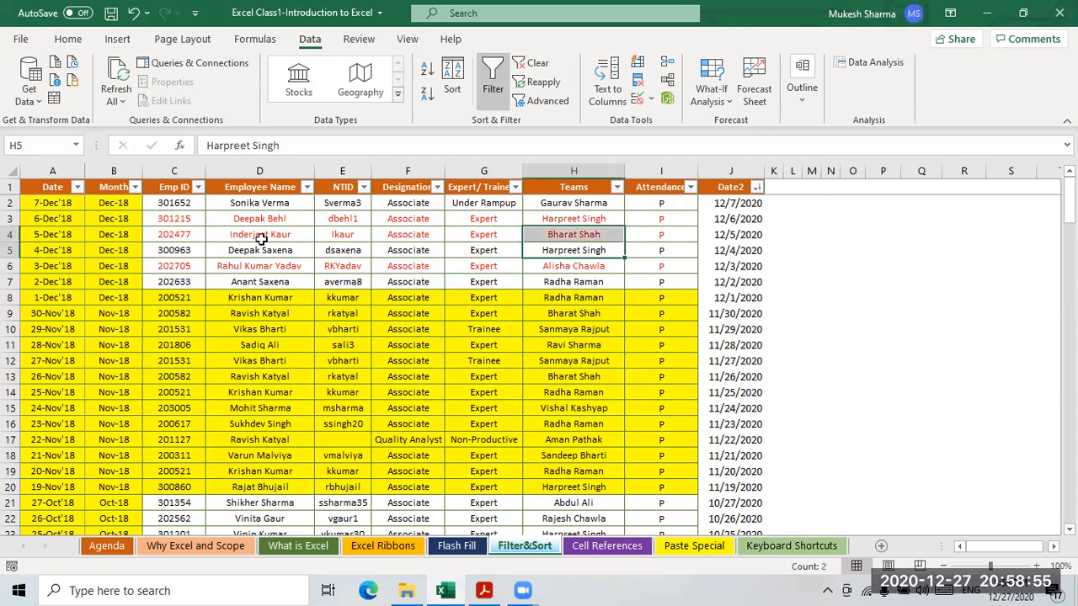
left_click(259, 236)
left_click(319, 360)
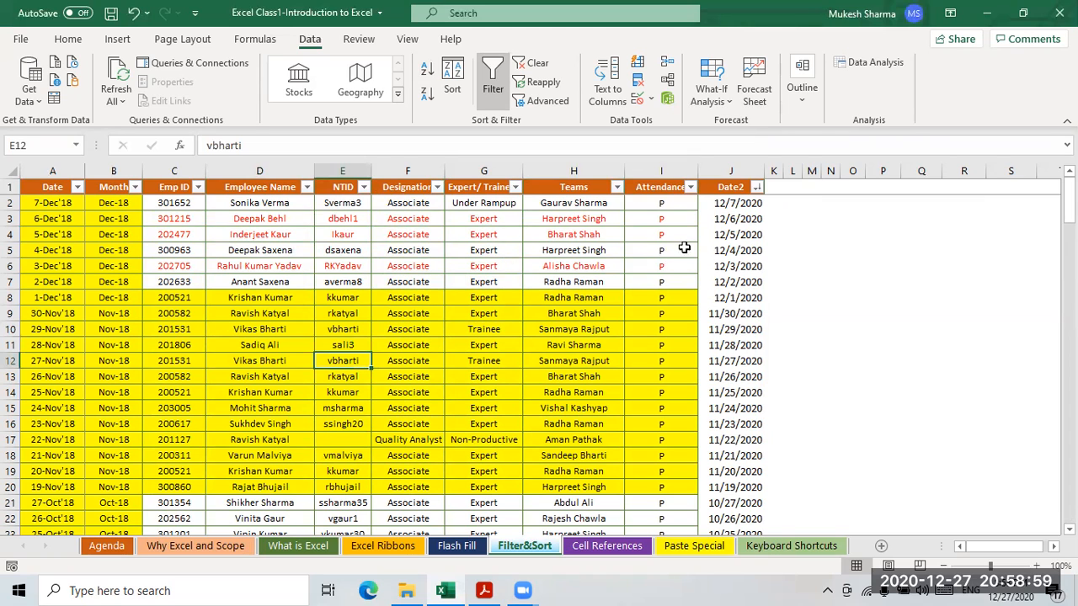
left_click(437, 187)
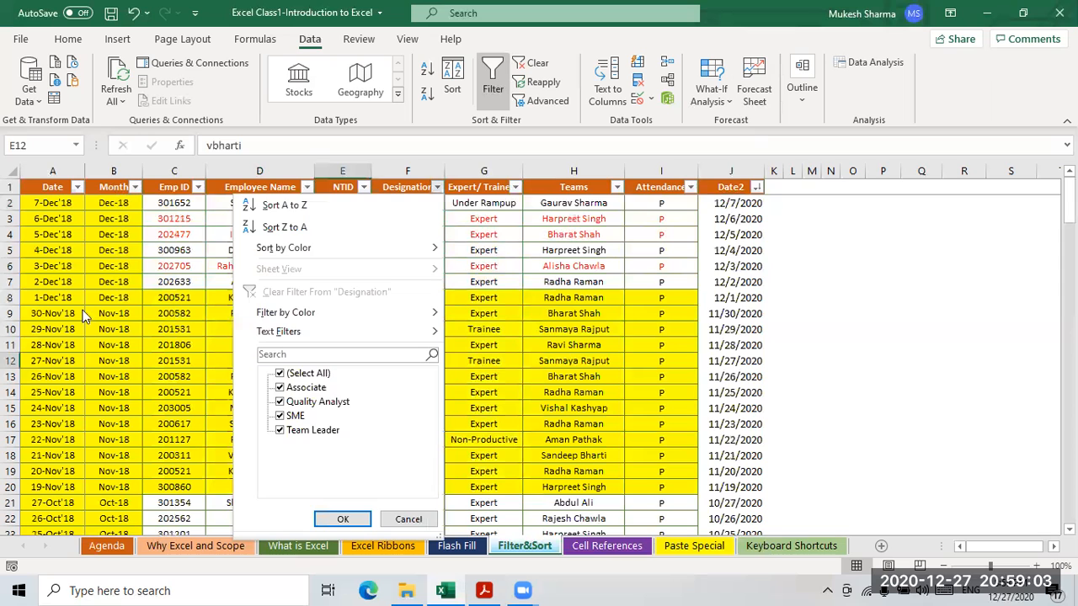
key("Escape")
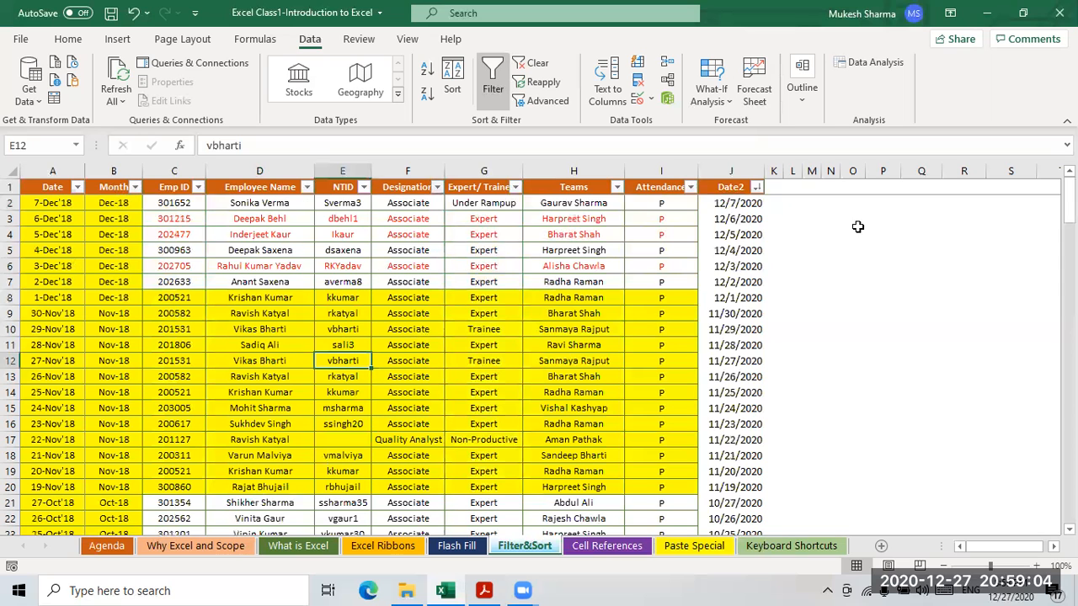
left_click(757, 187)
key("Escape")
- Clear the Date2 sort and open Custom Sort from Date2's Sort by Color menu
left_click(536, 64)
left_click(483, 234)
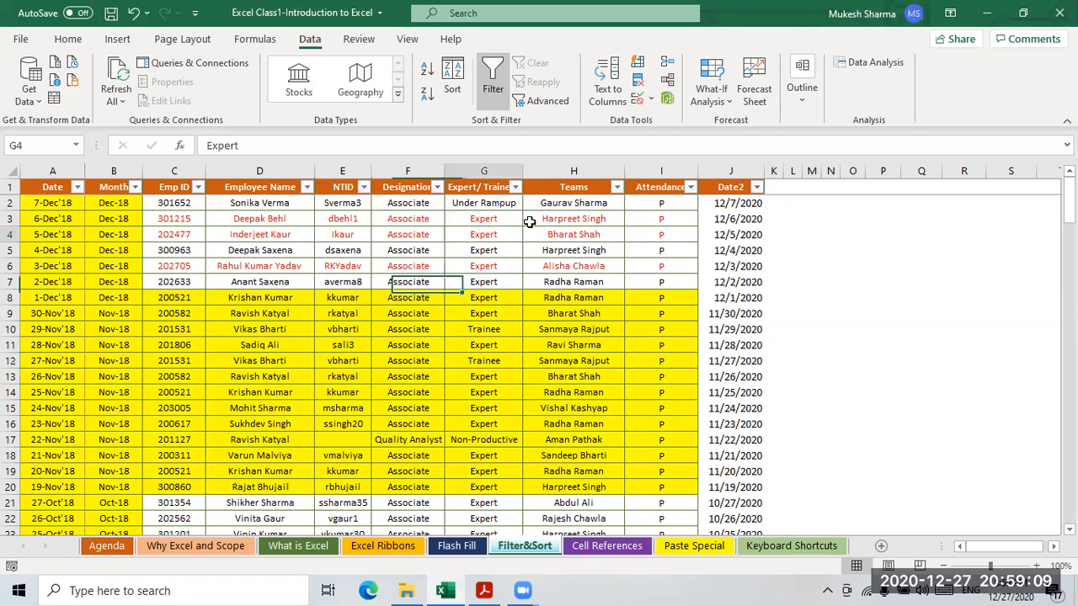
left_click(757, 187)
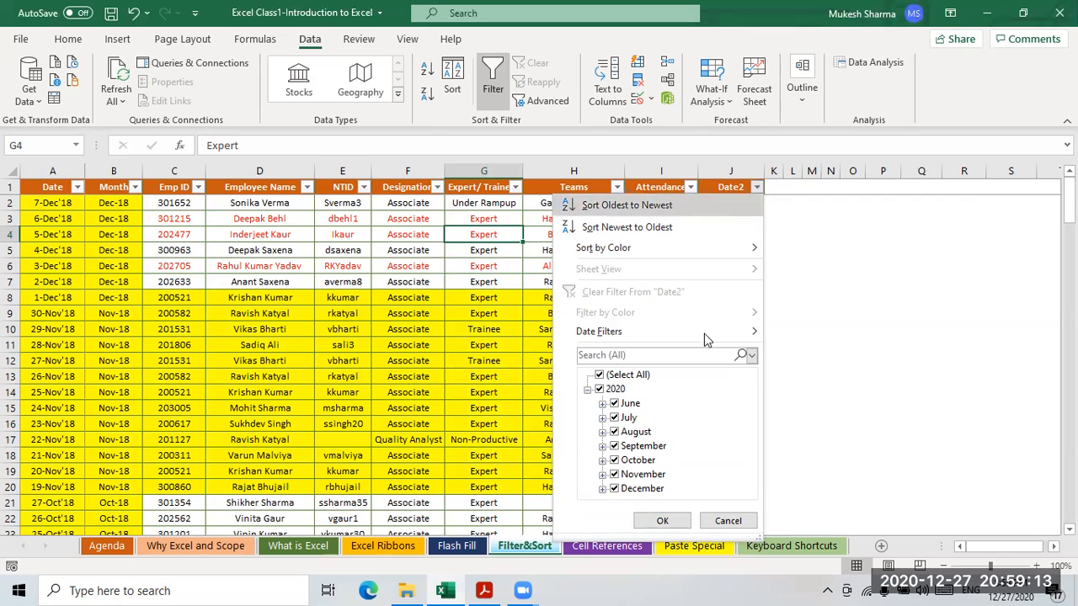
mouse_move(597, 255)
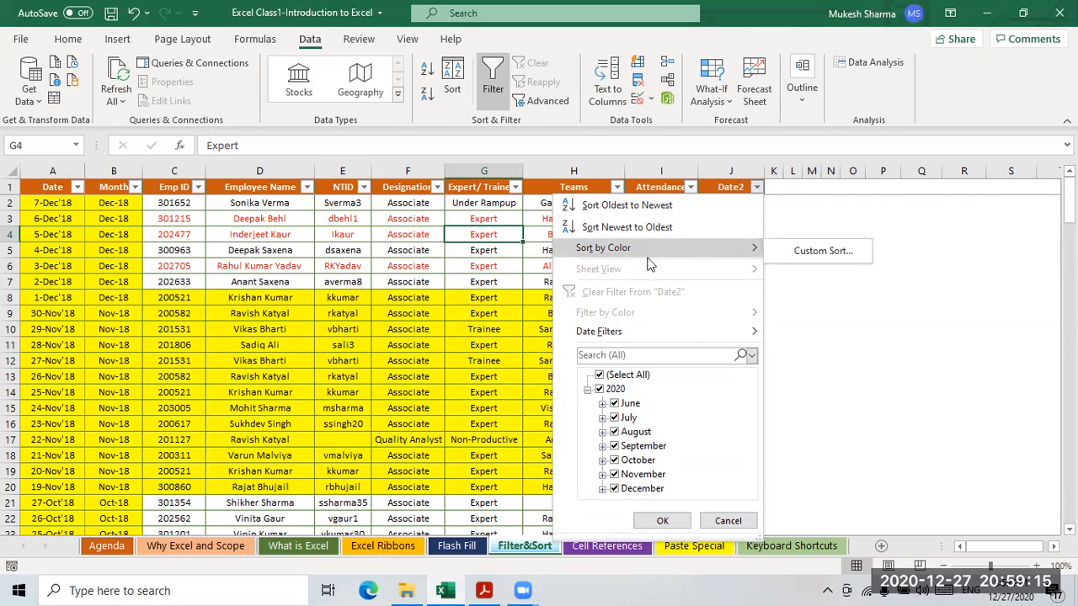
left_click(818, 256)
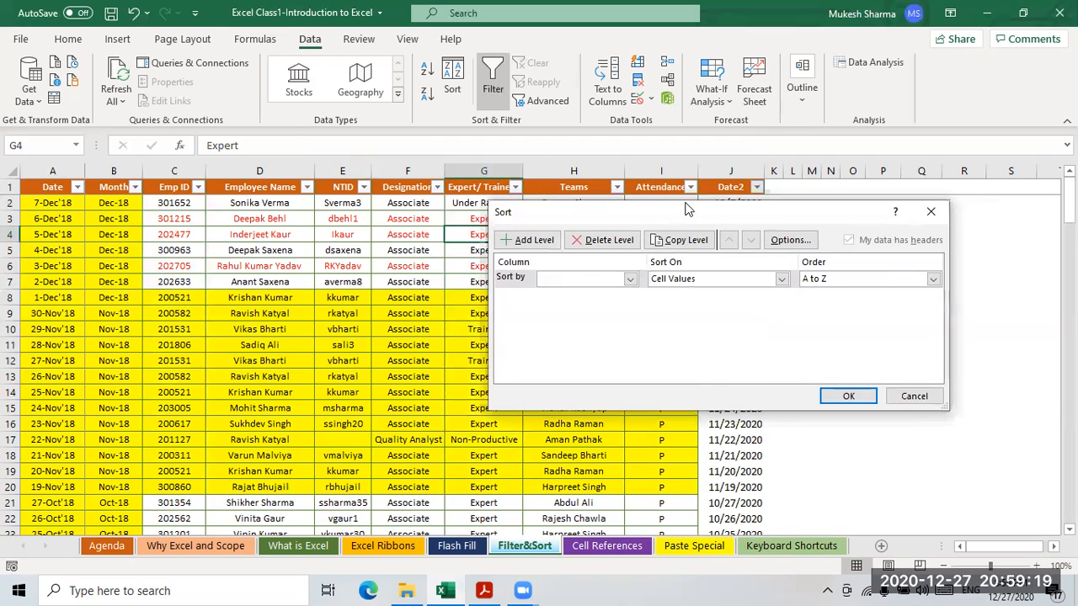
- Set the first sort level to Emp ID, smallest to largest
left_click_drag(724, 213, 525, 139)
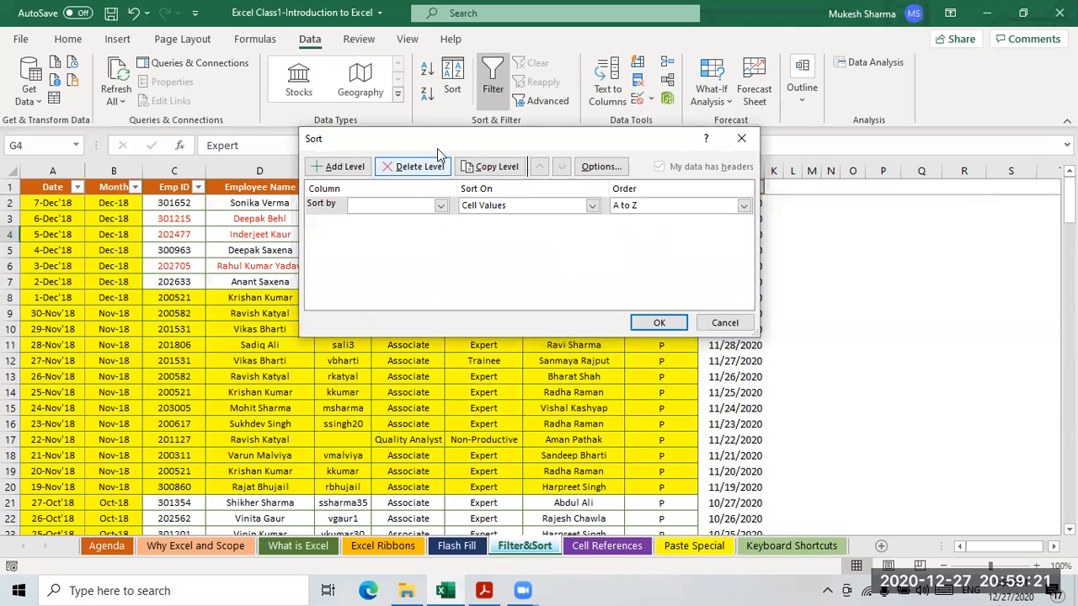
left_click_drag(424, 139, 338, 261)
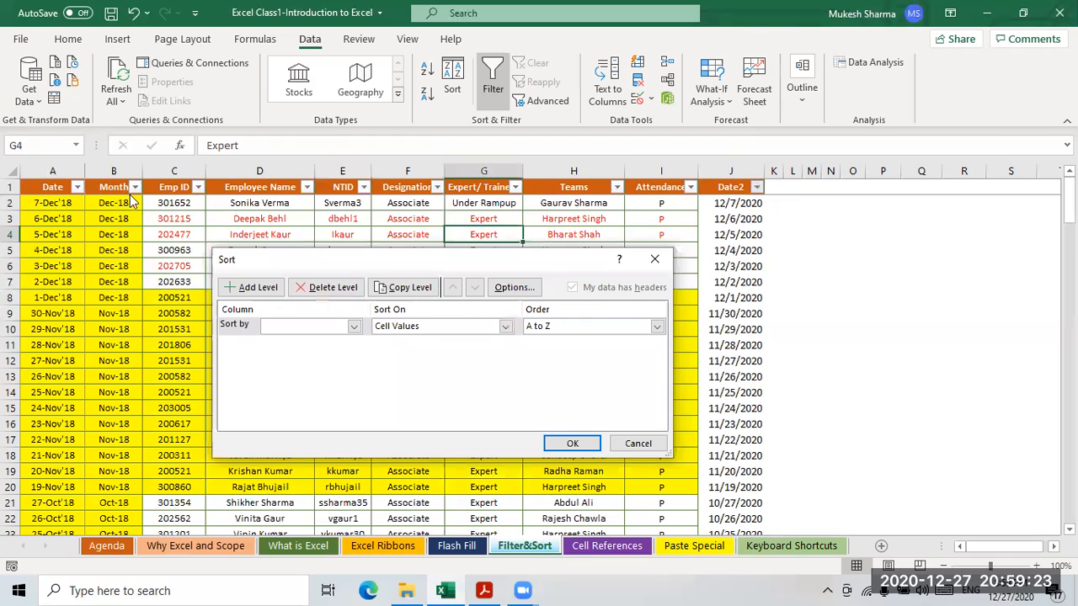
left_click(354, 327)
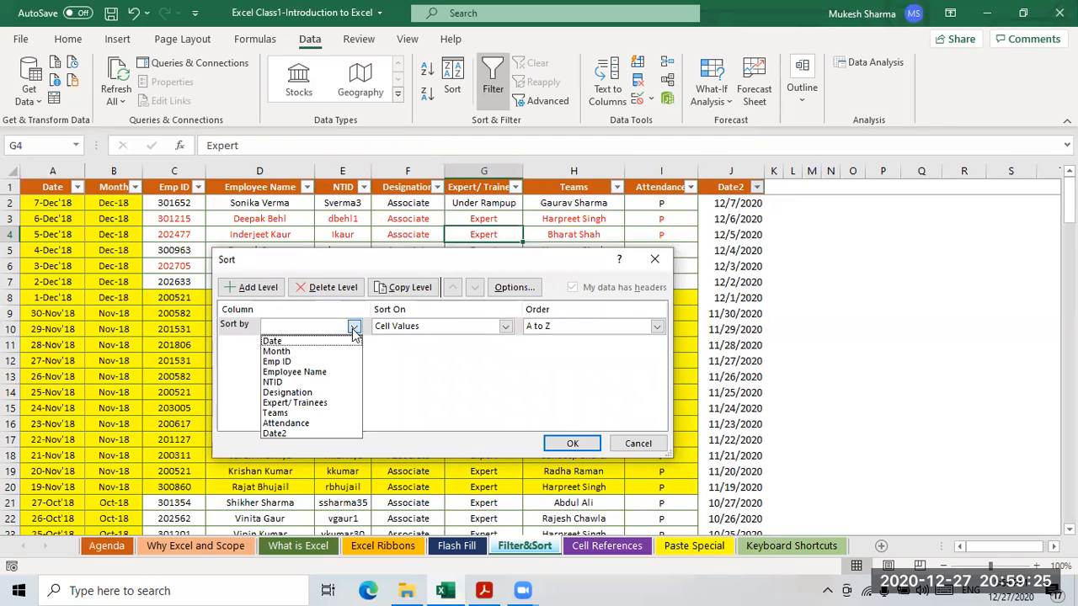
left_click(288, 362)
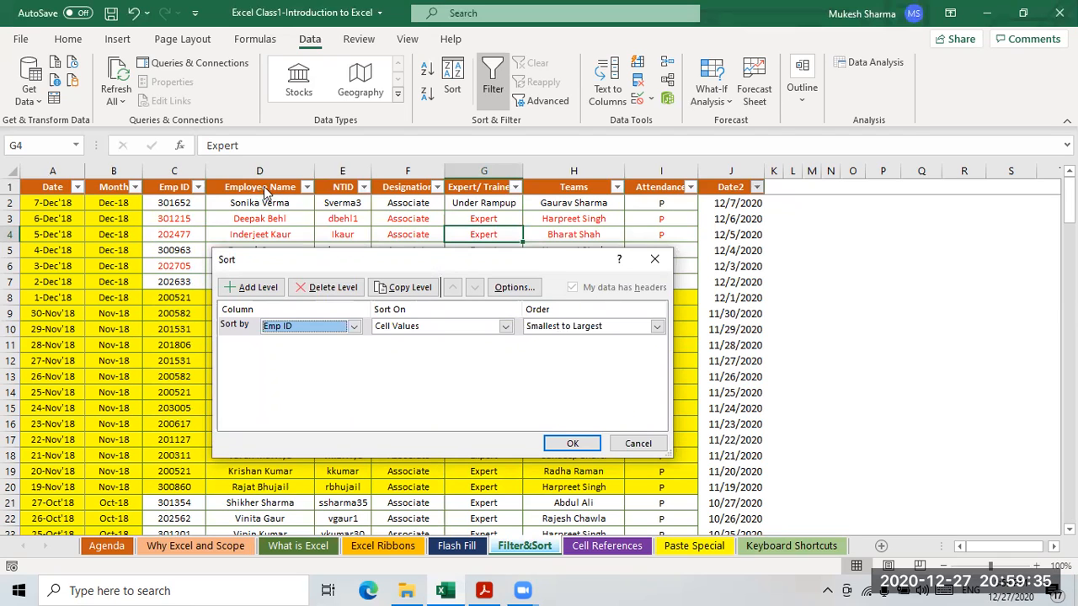
- Add a second level sorting Employee Name Z to A and apply the sort
left_click(251, 287)
left_click(353, 344)
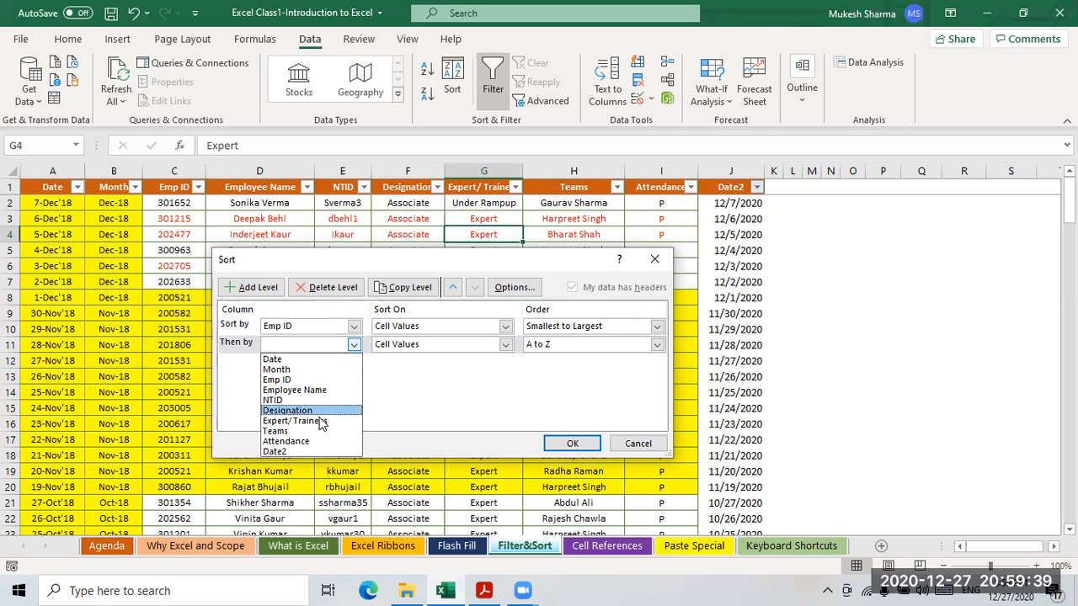
left_click(368, 390)
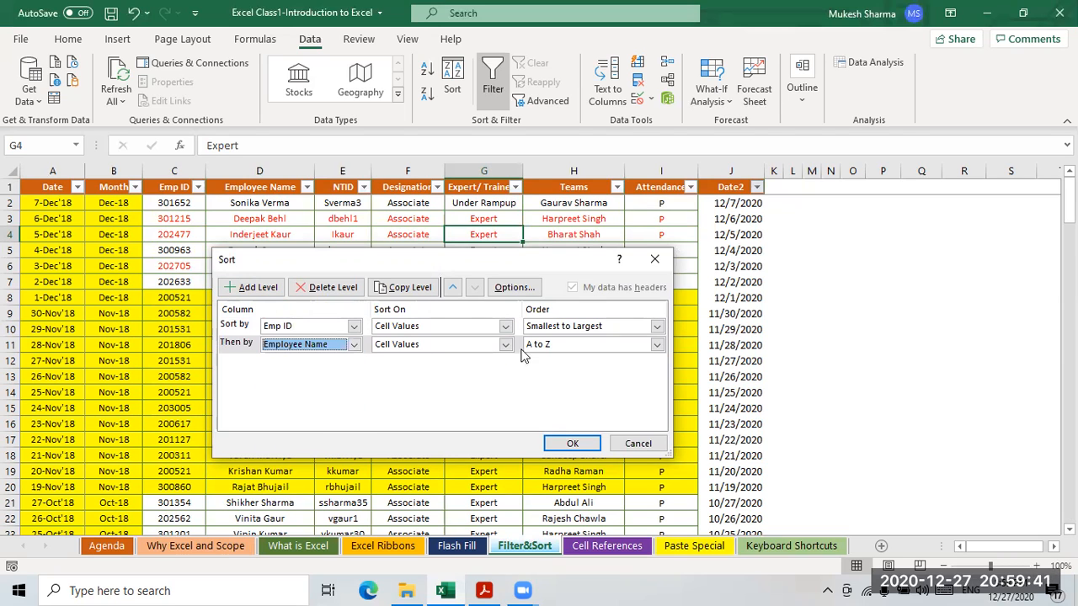
left_click(657, 347)
left_click(596, 371)
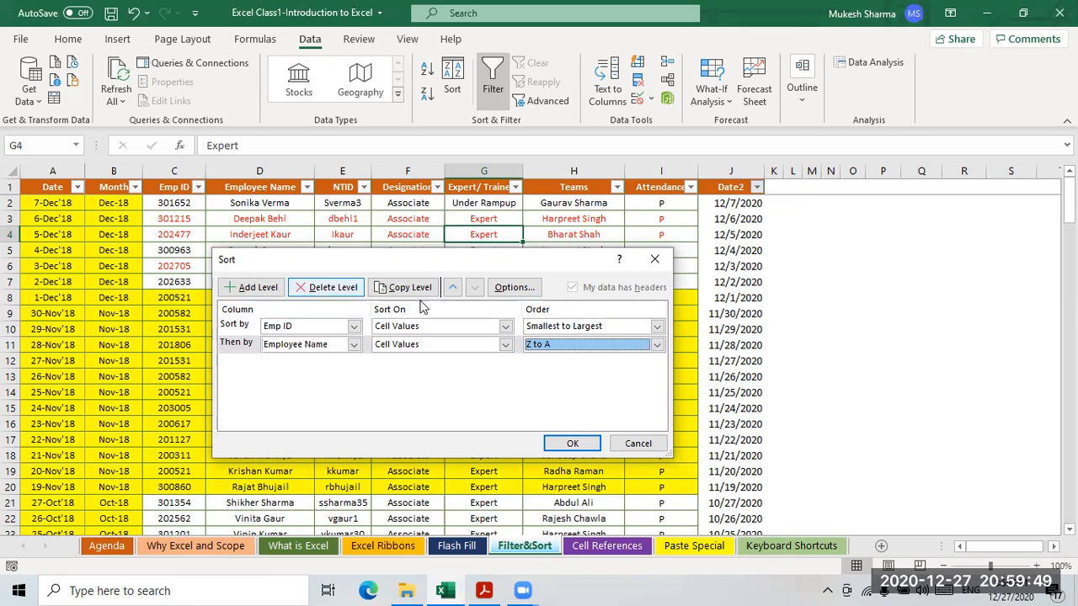
left_click(571, 445)
- Check the sorted Emp ID, Employee Name, Expert and Teams values in the table
left_click(309, 262)
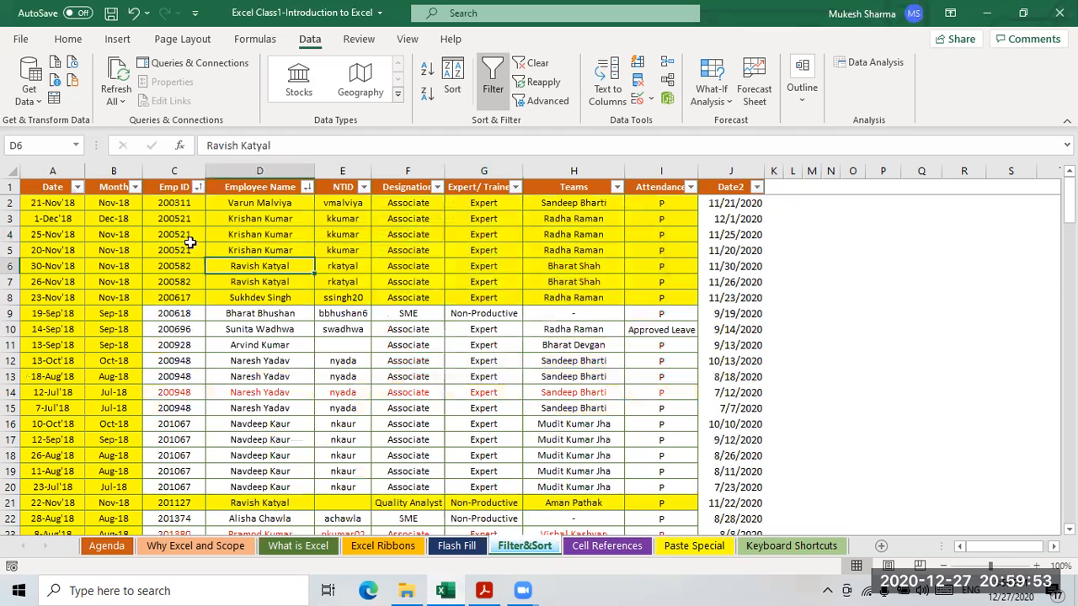
left_click(175, 204)
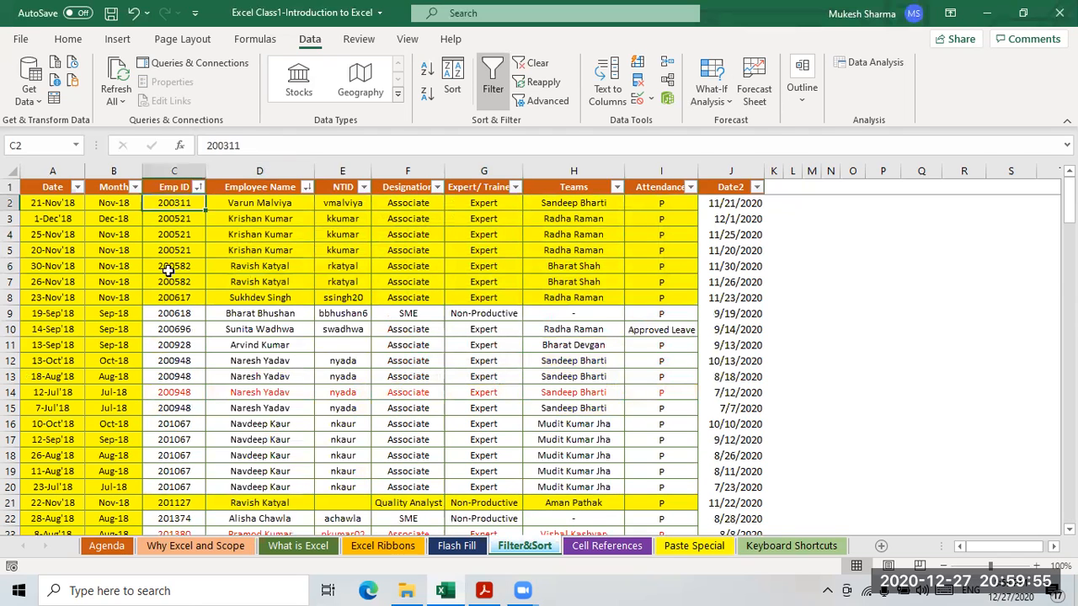
left_click(176, 253)
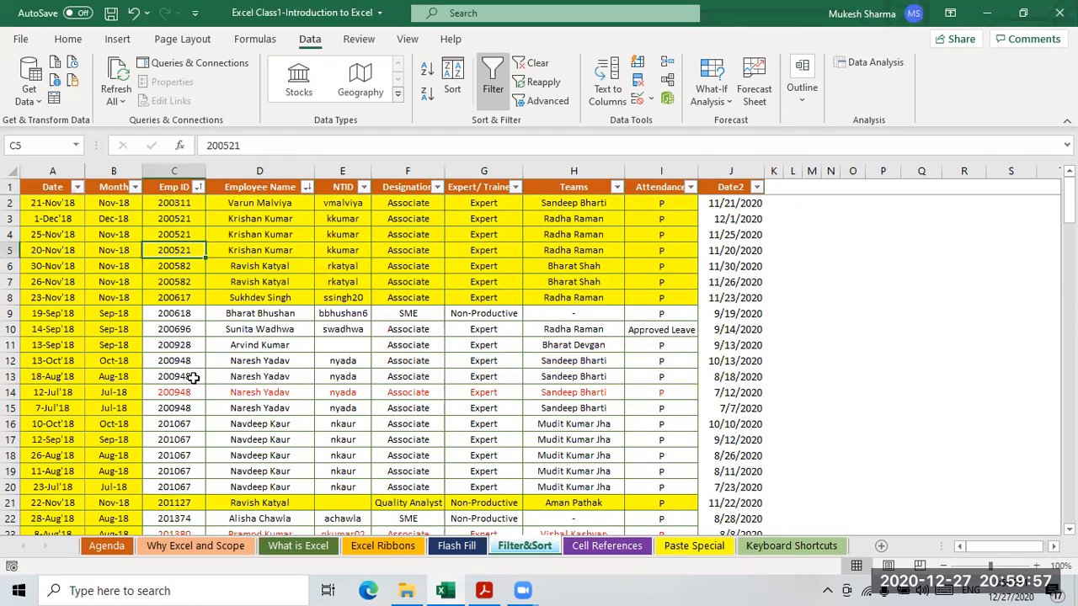
left_click(259, 204)
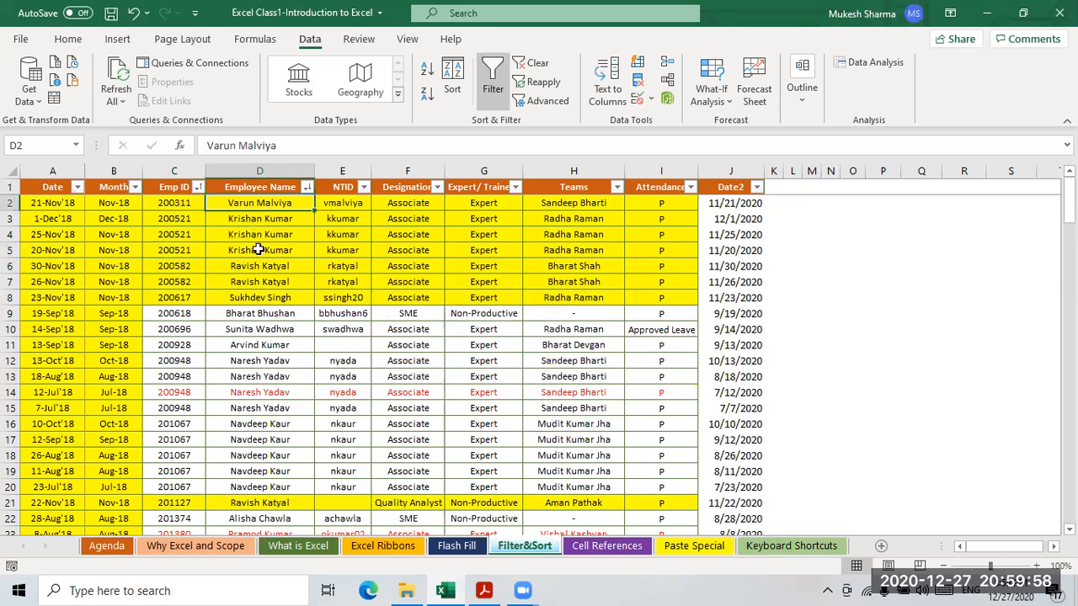
left_click(272, 408)
left_click_drag(178, 202, 341, 203)
left_click(572, 282)
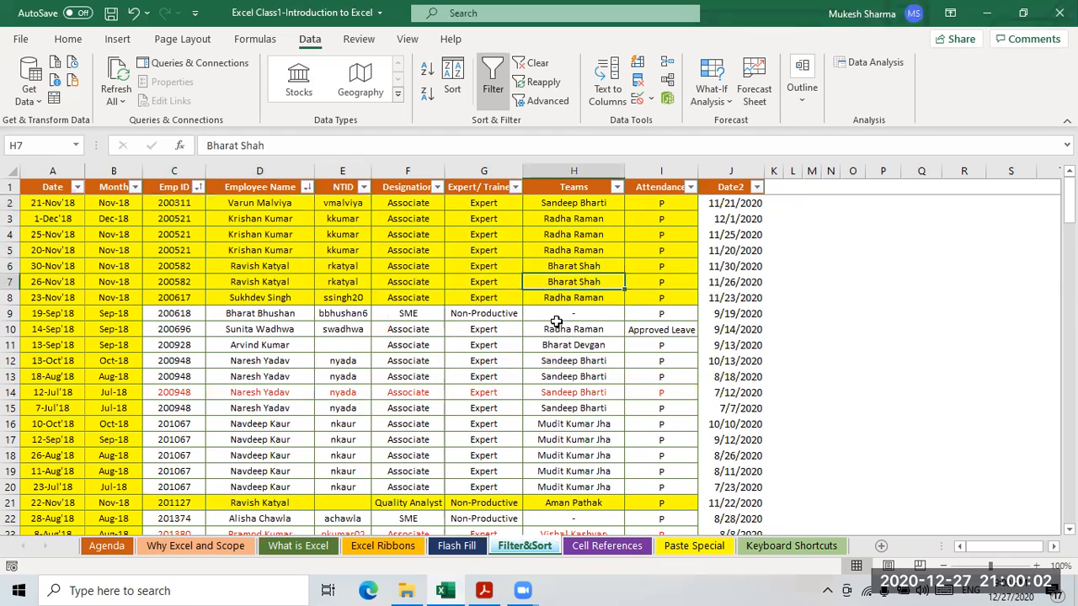
left_click(494, 250)
left_click(584, 254)
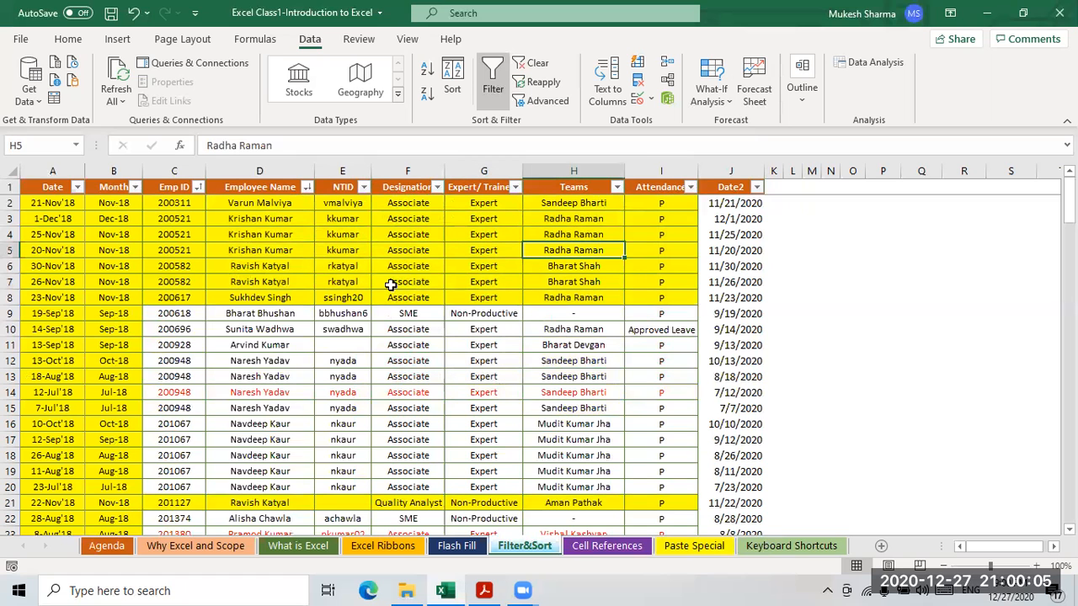
left_click(516, 223)
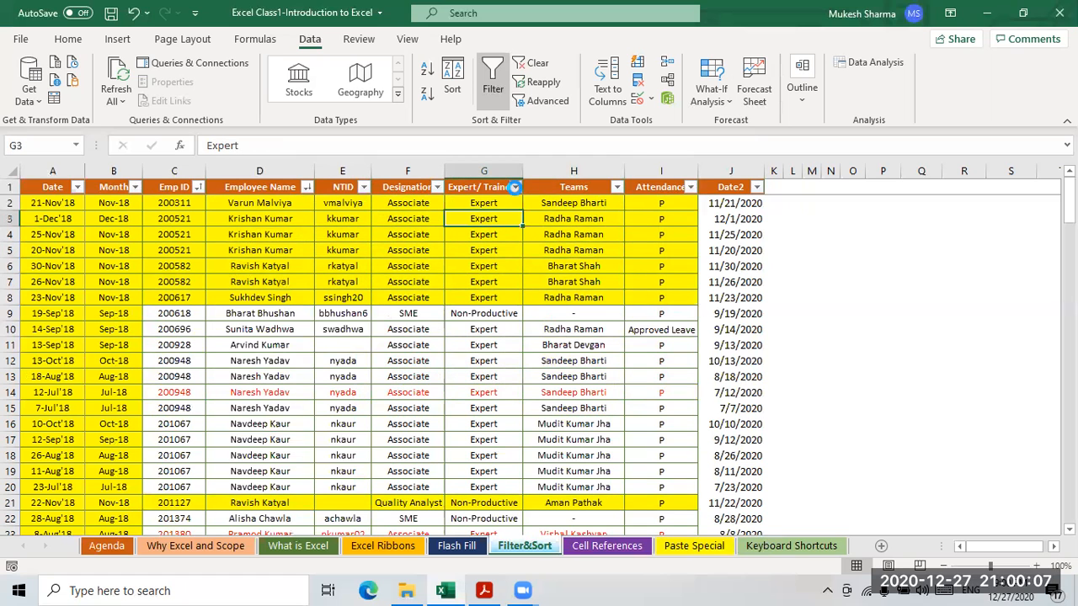
left_click(514, 189)
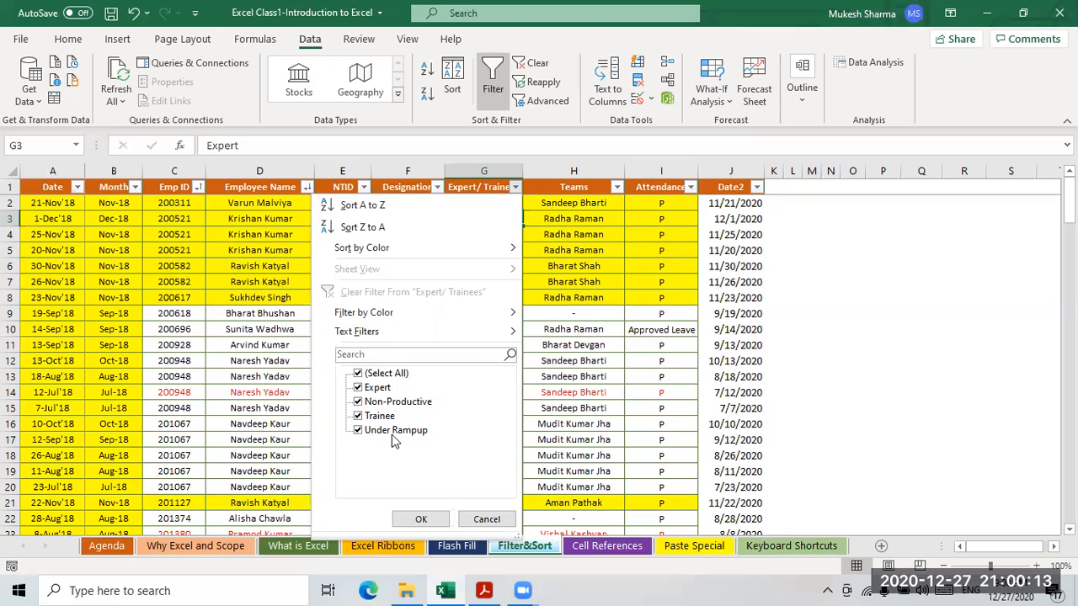
- Clear the two-level sort and sort Expert/ Trainees A to Z
key("Escape")
left_click(534, 64)
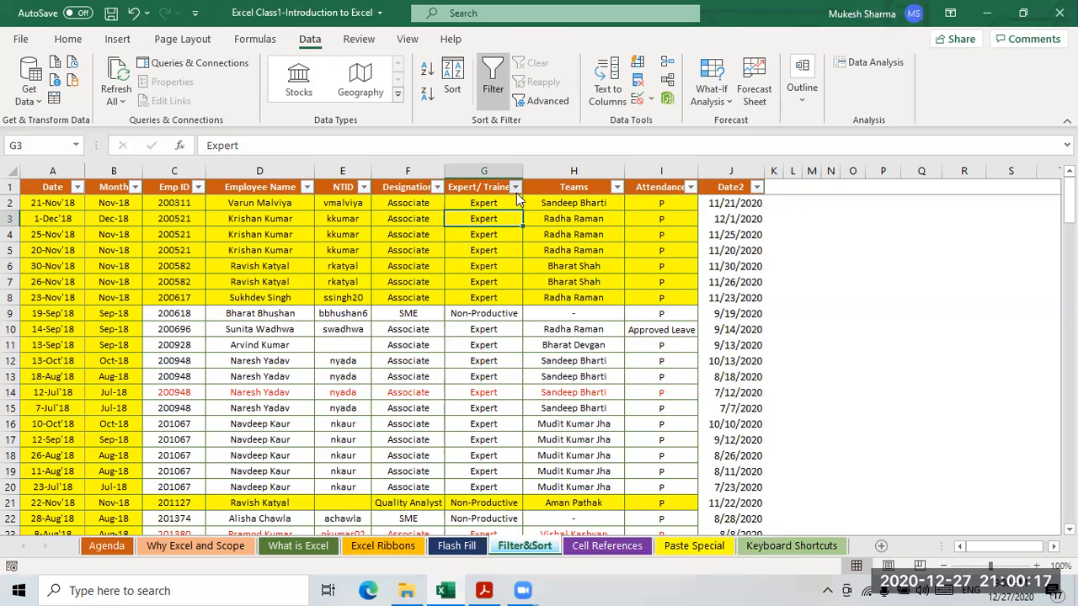
left_click(516, 188)
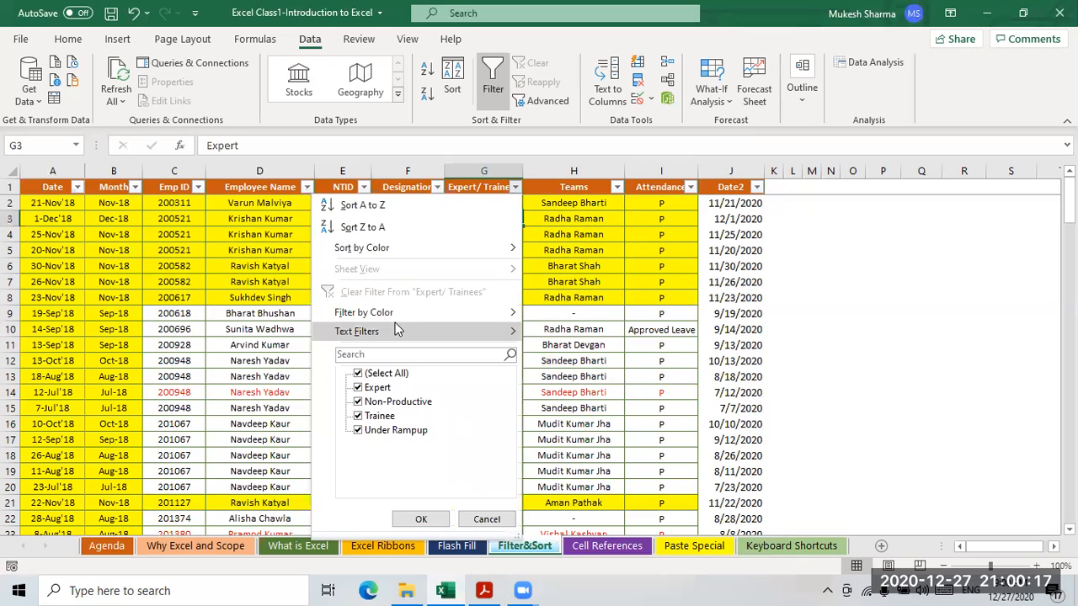
left_click(364, 208)
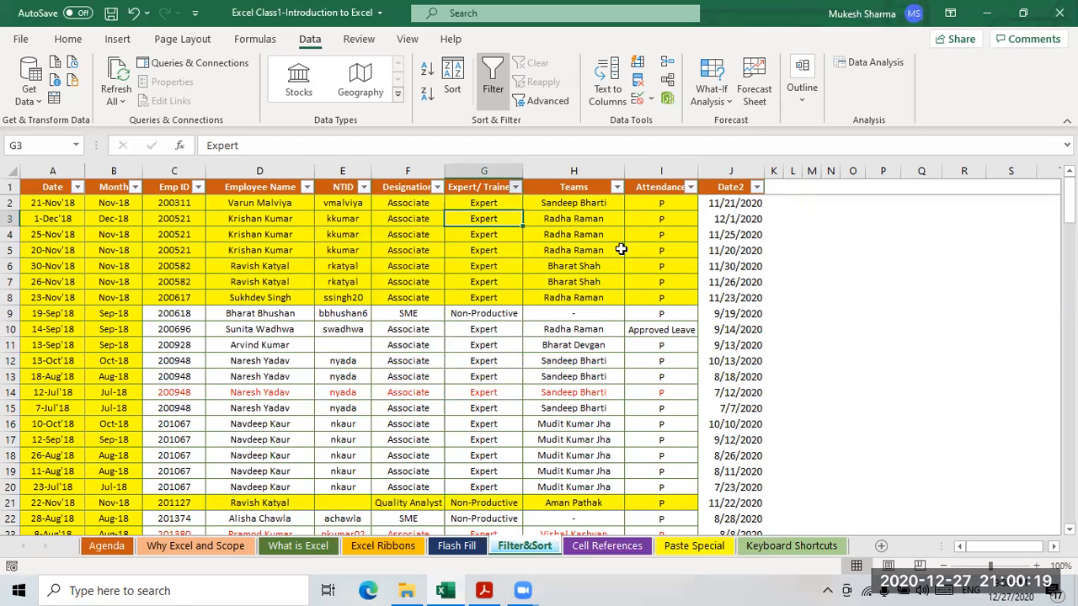
left_click(482, 206)
scroll(510, 305, "down", 20)
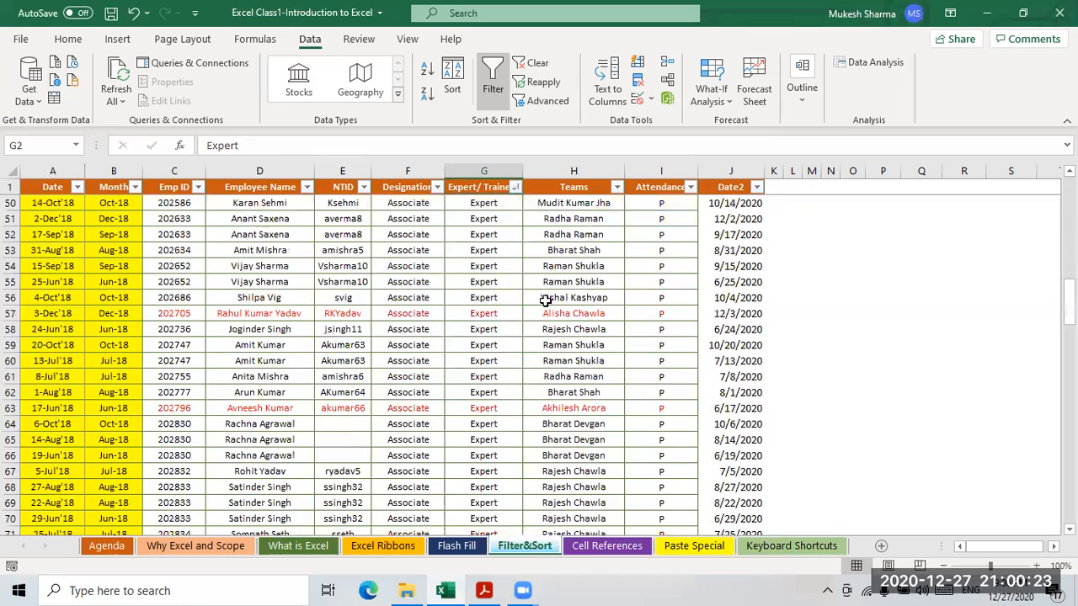
scroll(546, 299, "down", 10)
scroll(493, 253, "up", 9)
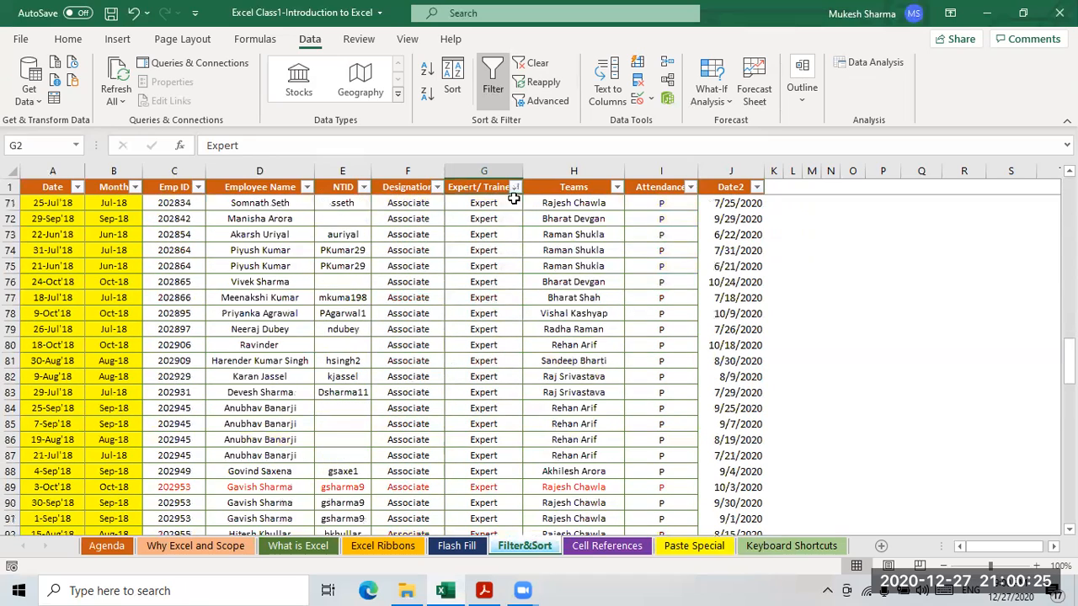
- Re-sort Expert/ Trainees Z to A so Under Rampup rows come first
left_click(514, 188)
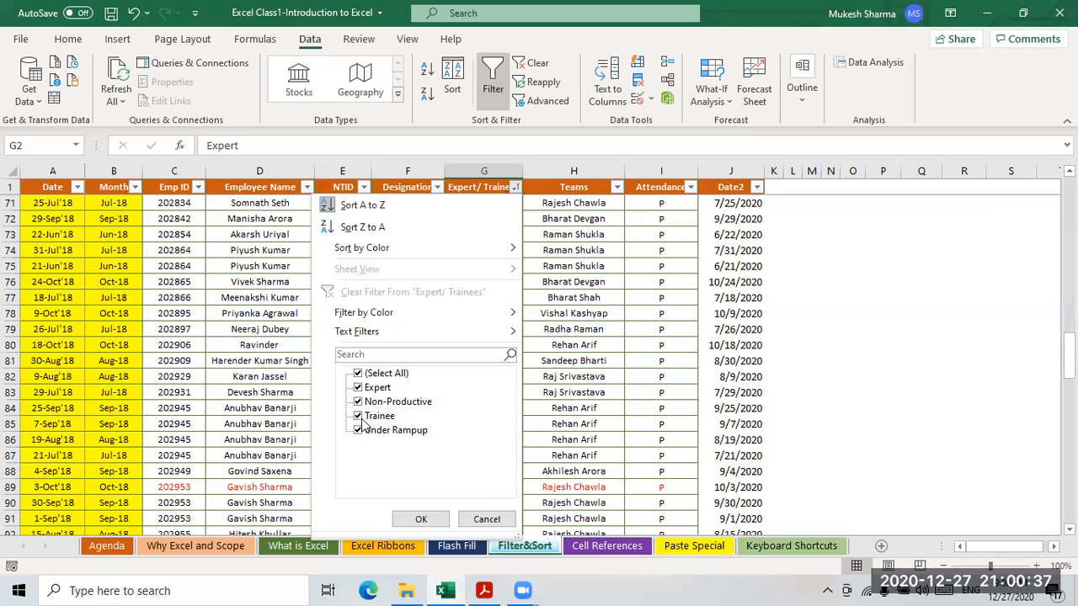
left_click(572, 305)
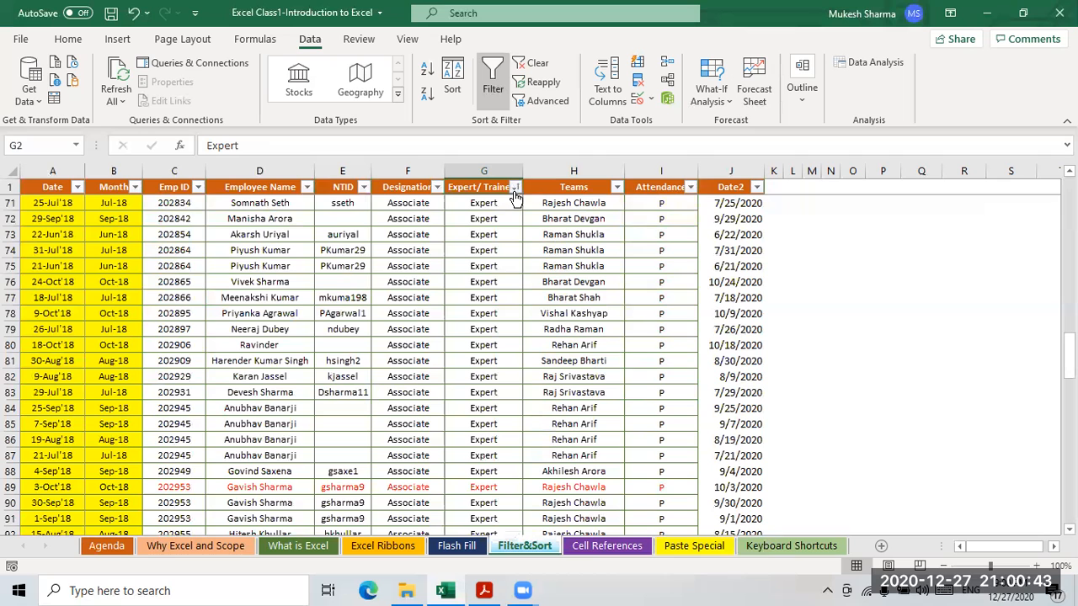
left_click(516, 188)
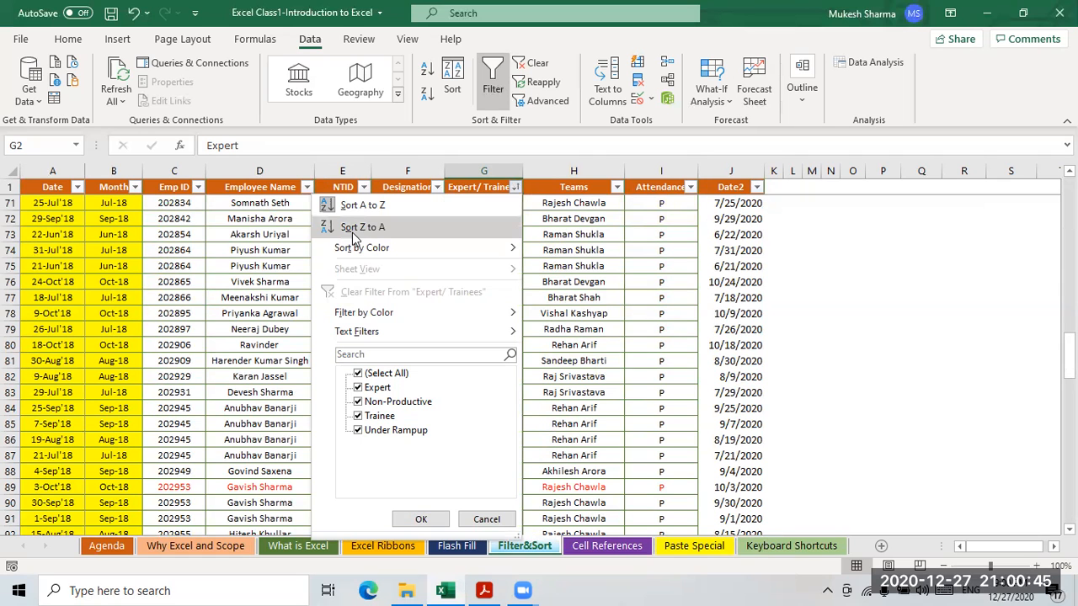
left_click(489, 227)
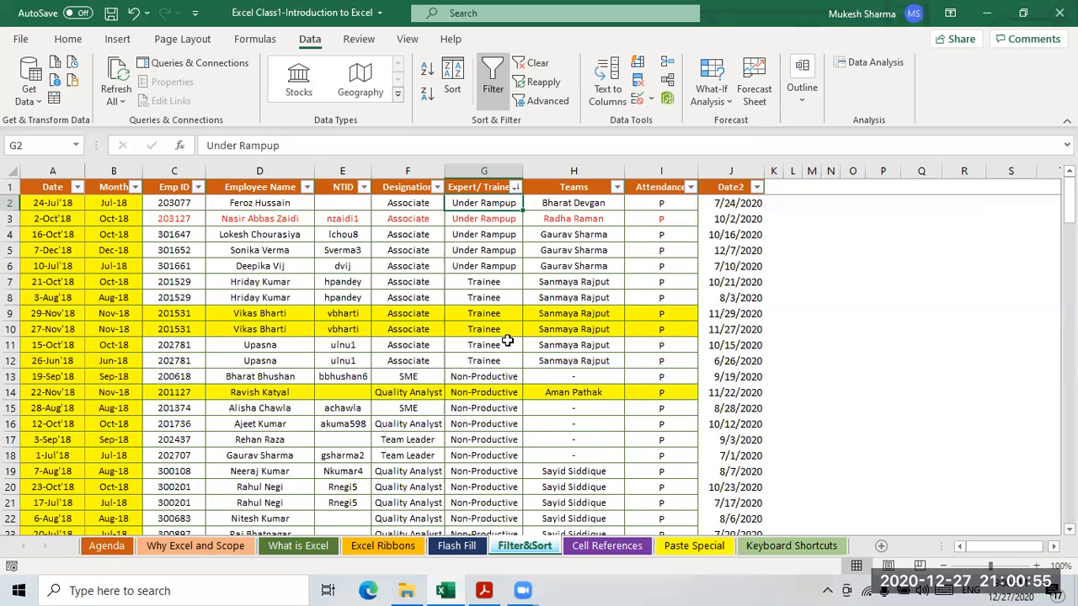
scroll(510, 352, "down", 5)
scroll(520, 358, "up", 2)
scroll(522, 360, "up", 3)
scroll(508, 356, "down", 3)
scroll(512, 354, "up", 3)
left_click(516, 187)
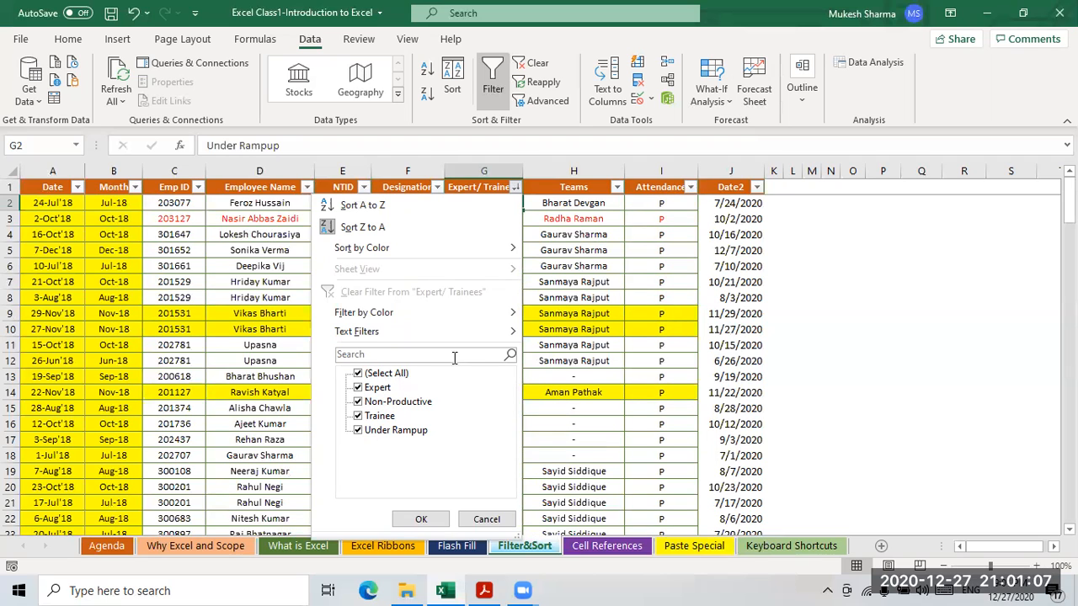
left_click(421, 519)
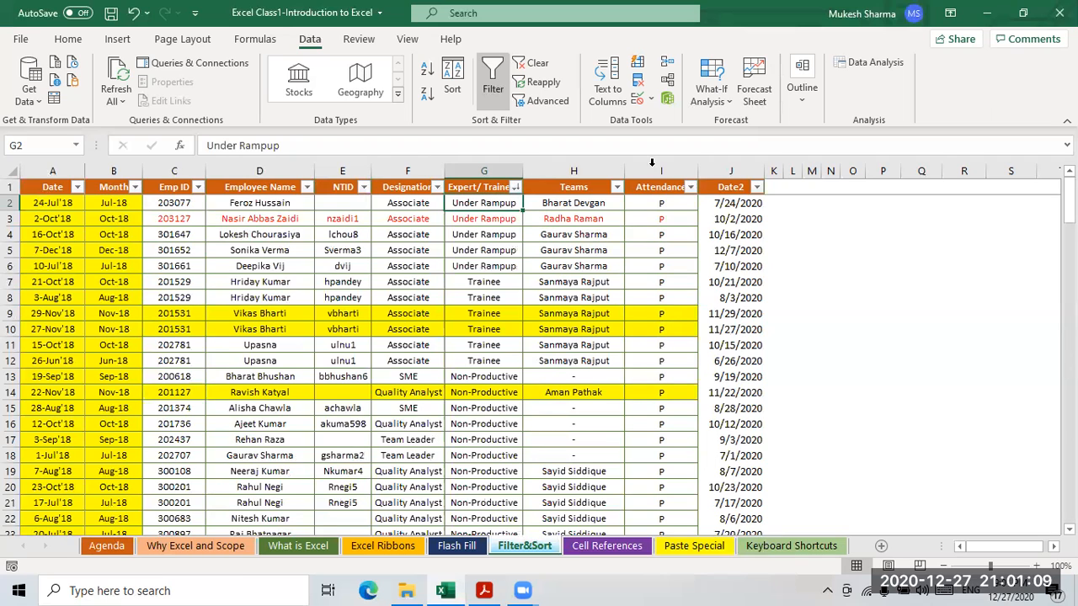
- Clear the filter state and copy the whole Expert/ Trainees column from G1 down
left_click(536, 63)
left_click(558, 261)
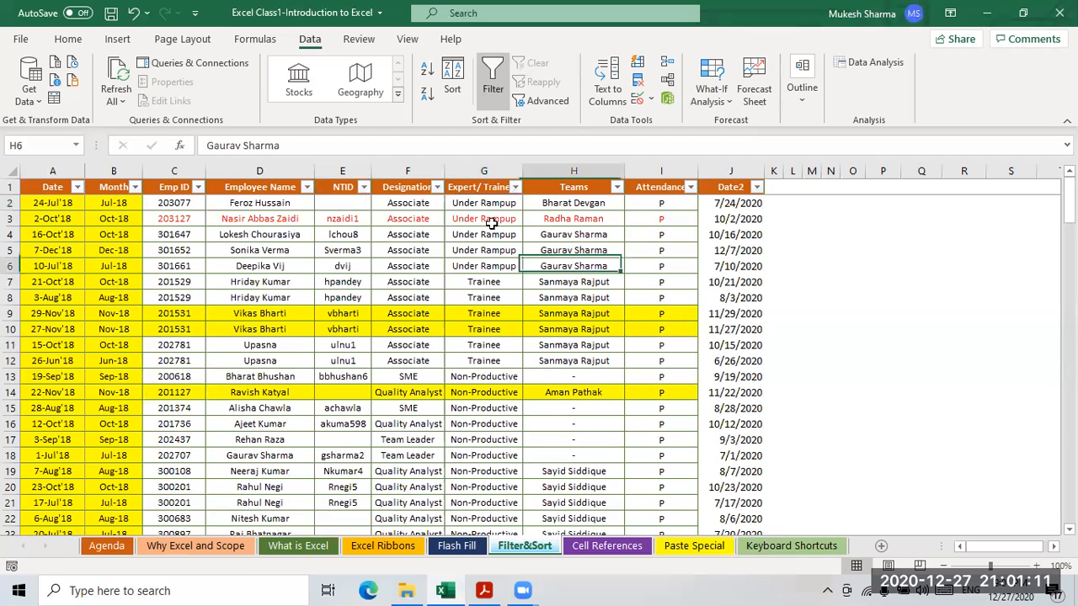
left_click(481, 192)
key("ctrl+shift+Down")
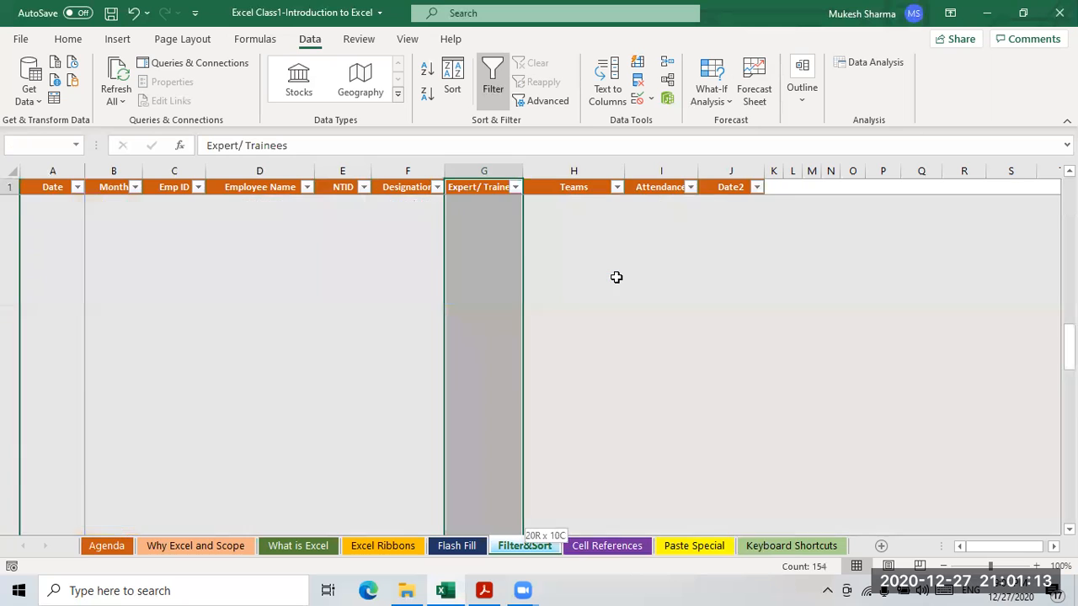
key("ctrl+c")
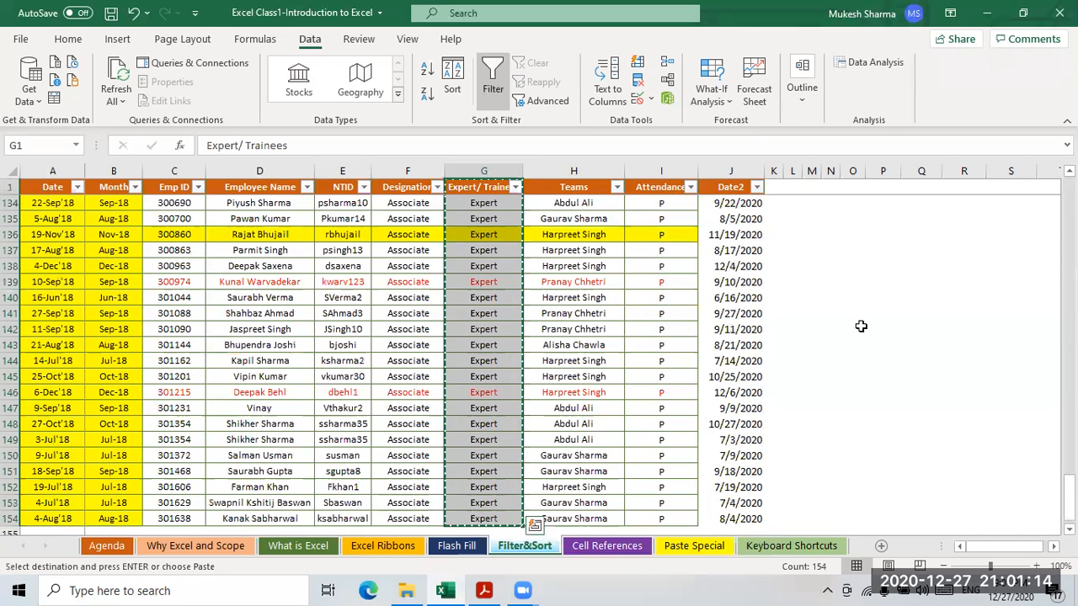
- Paste the copied column into P1 and widen column P
left_click(856, 191)
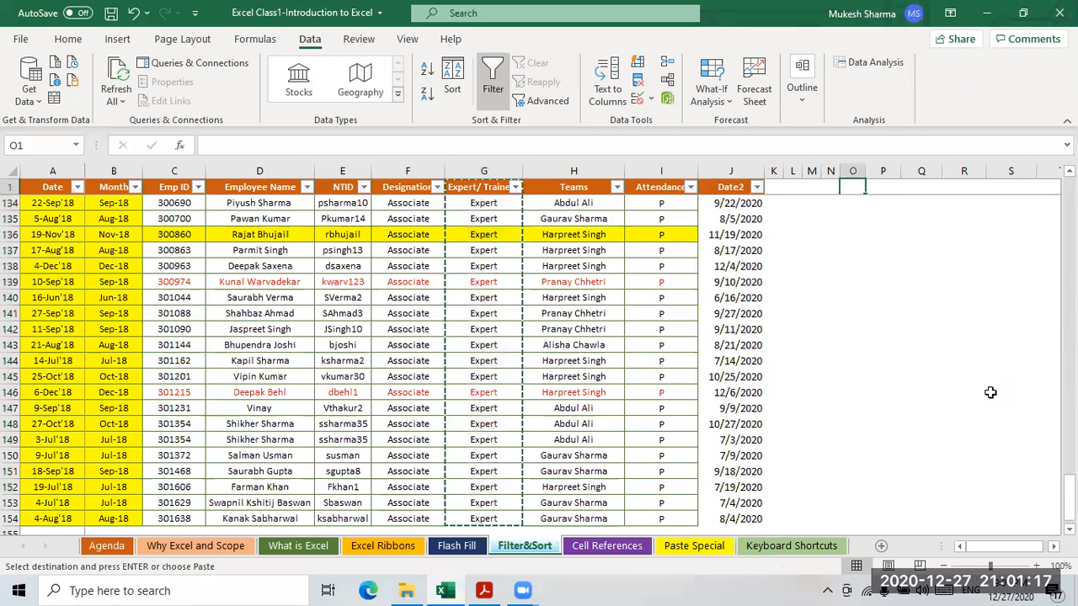
right_click(880, 186)
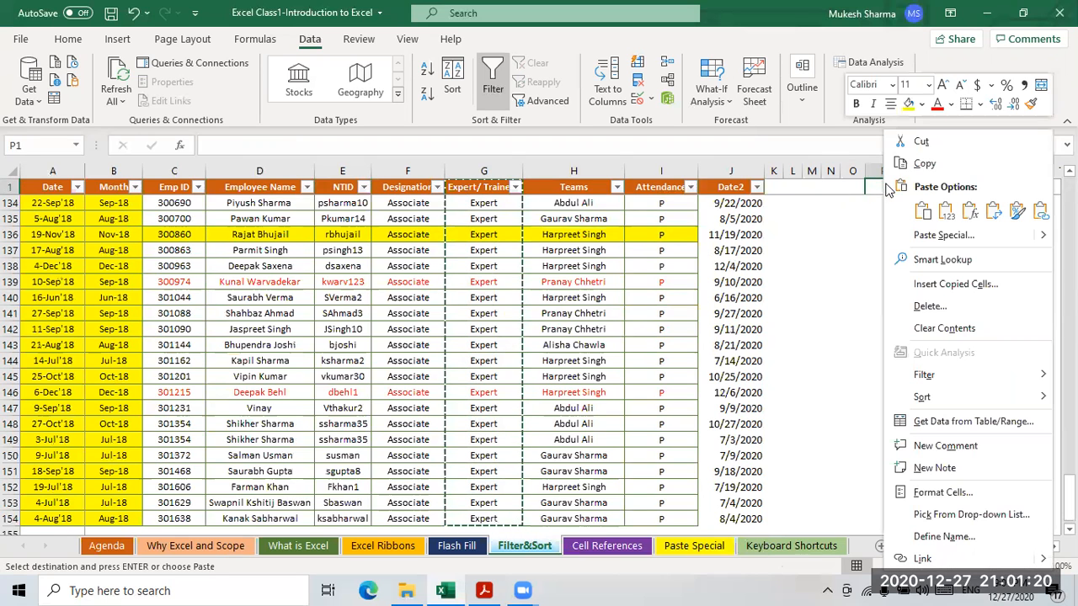
left_click(923, 215)
left_click(923, 219)
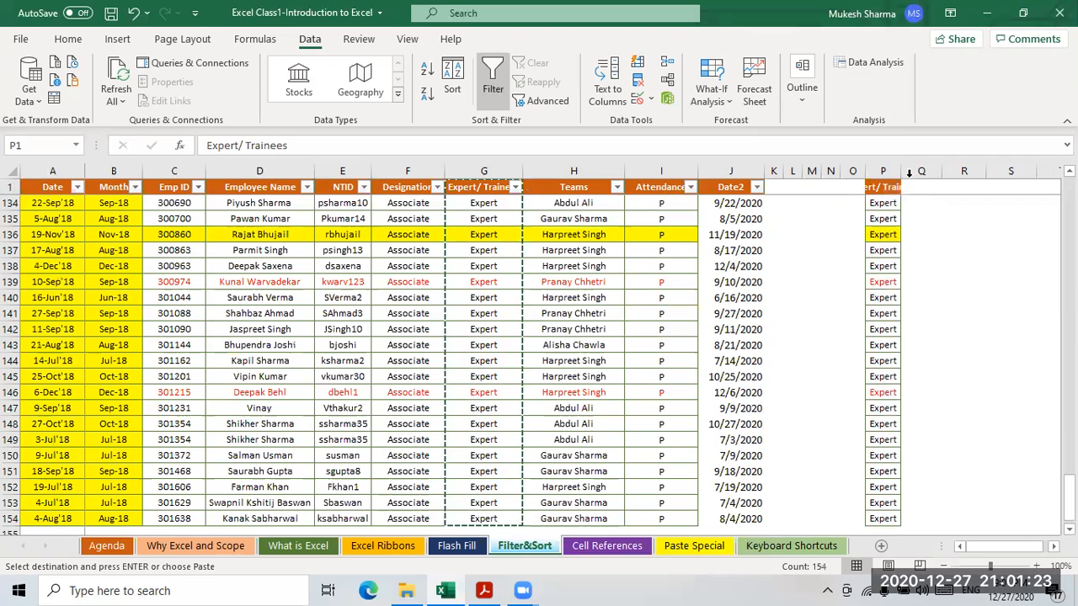
left_click_drag(902, 173, 926, 173)
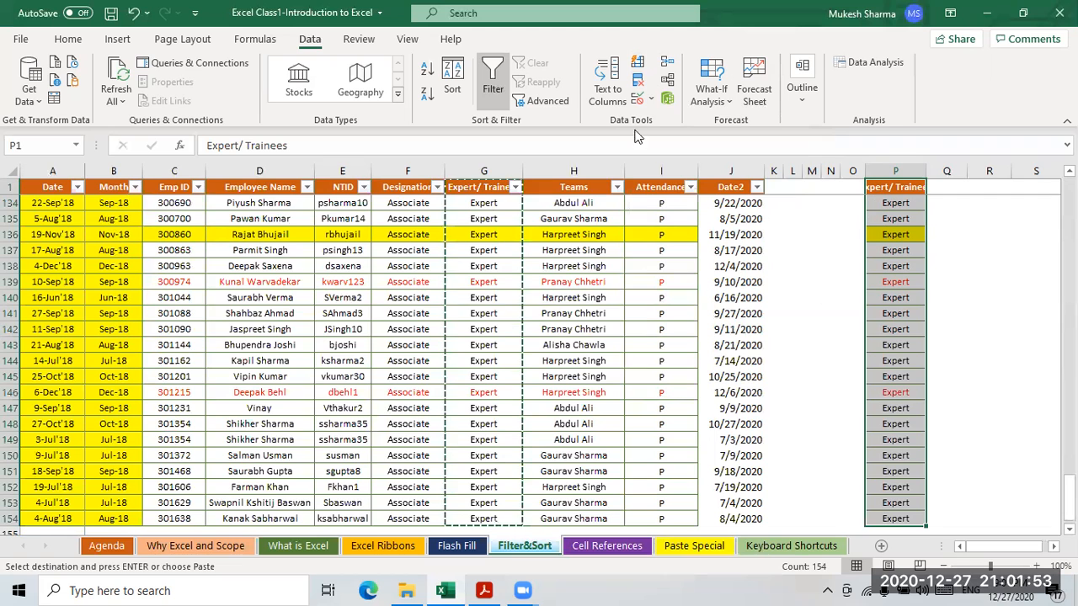
left_click(638, 81)
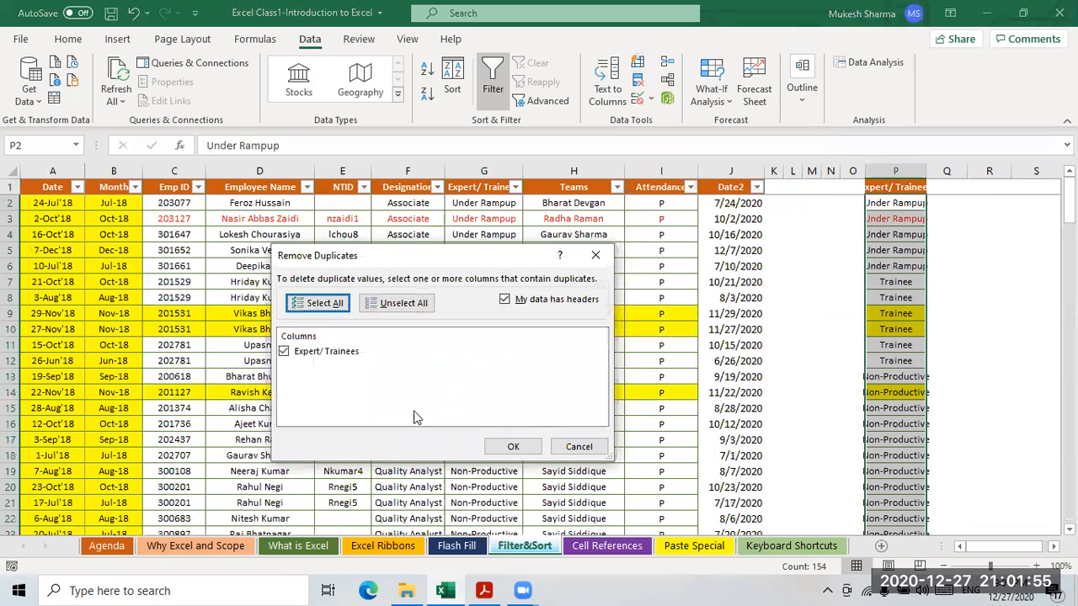
- Confirm Remove Duplicates on column P and drag its border wider
left_click(505, 447)
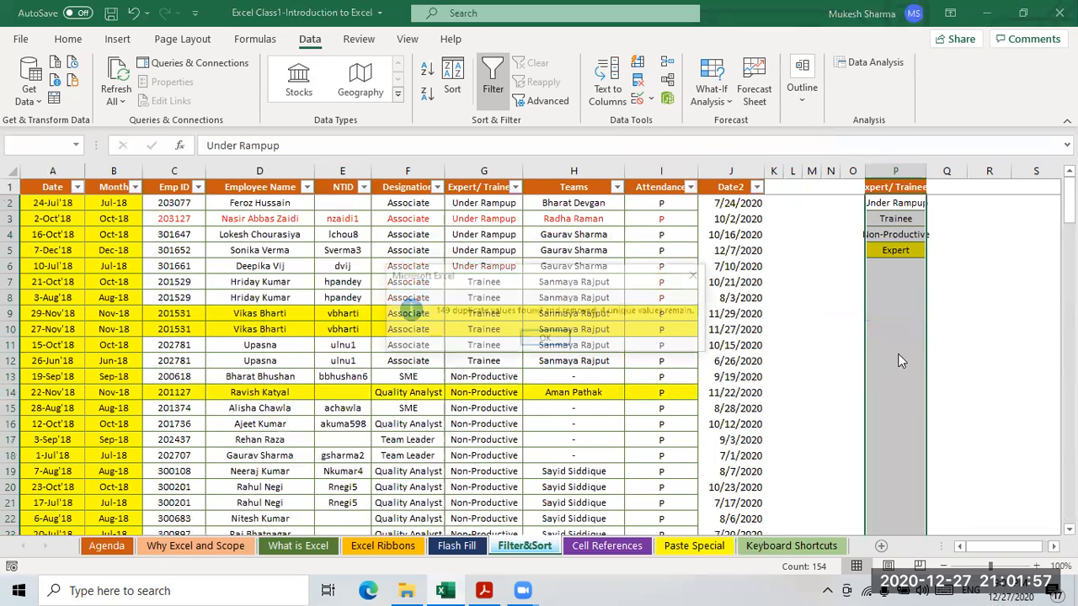
left_click(543, 340)
left_click(852, 313)
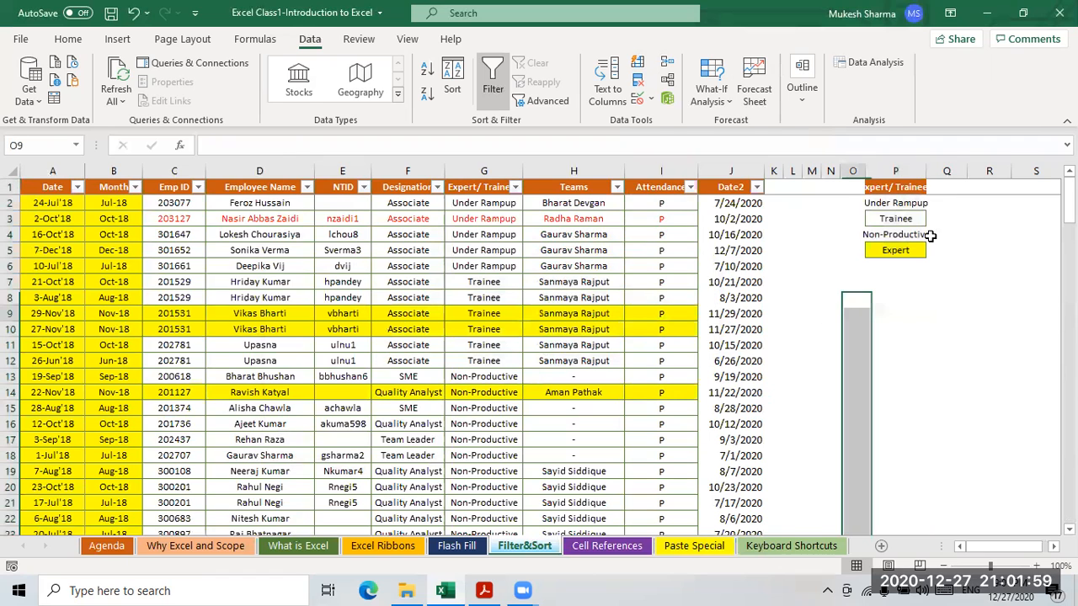
left_click_drag(927, 173, 1002, 171)
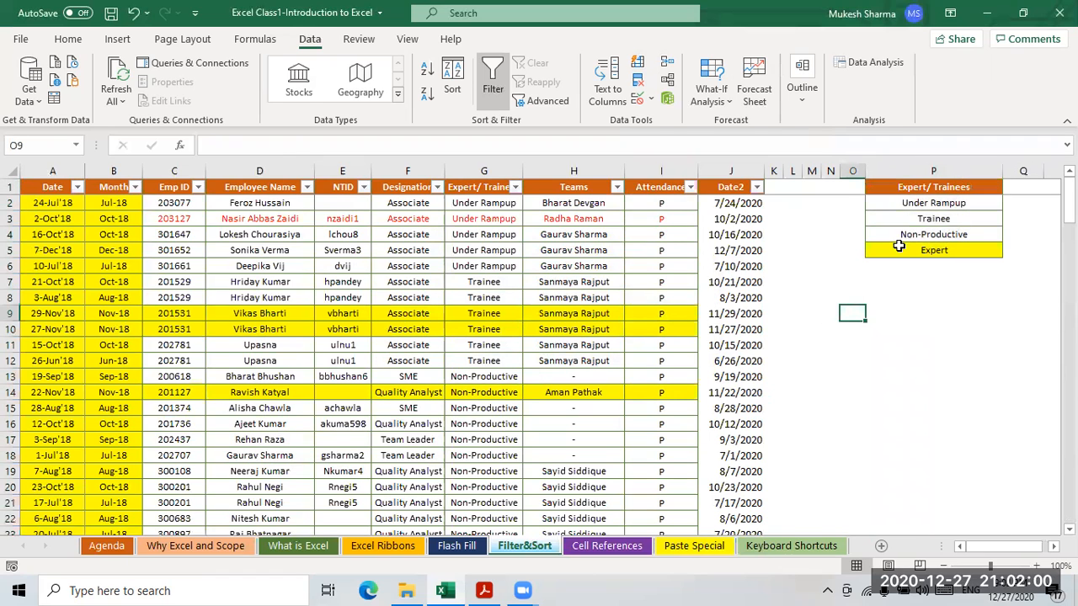
- Check the unique values Under Rampup, Trainee, Non-Productive and Expert in column P
left_click(942, 205)
left_click(938, 219)
left_click(945, 252)
left_click(948, 269)
left_click(945, 189)
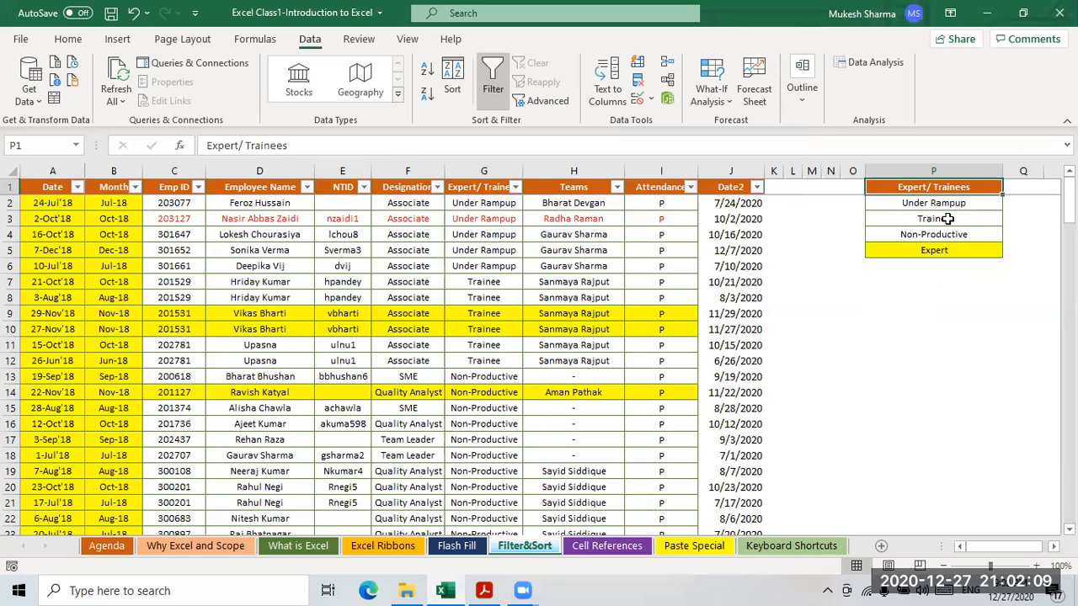
left_click(940, 250)
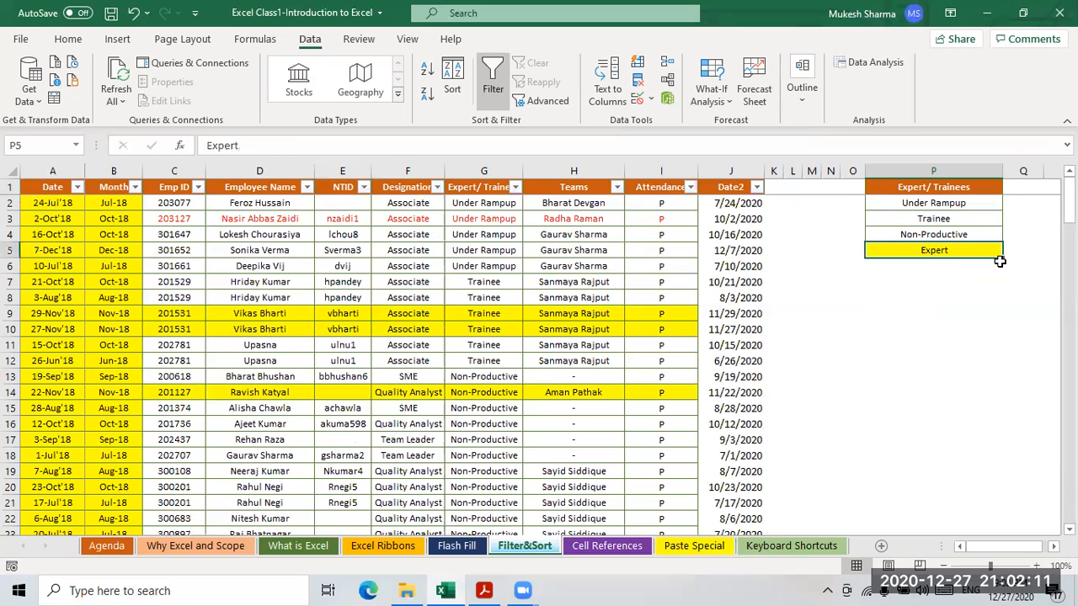
left_click(945, 220)
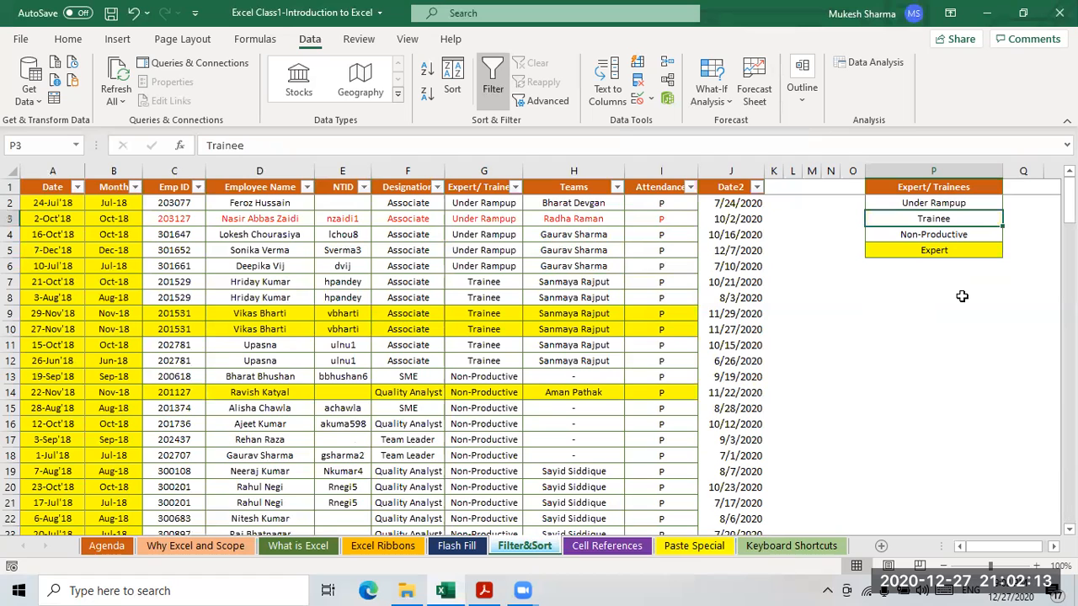
- Widen column O, try moving Trainee into O1, then undo the move
key("ctrl+c")
left_click_drag(866, 172, 932, 171)
left_click(871, 186)
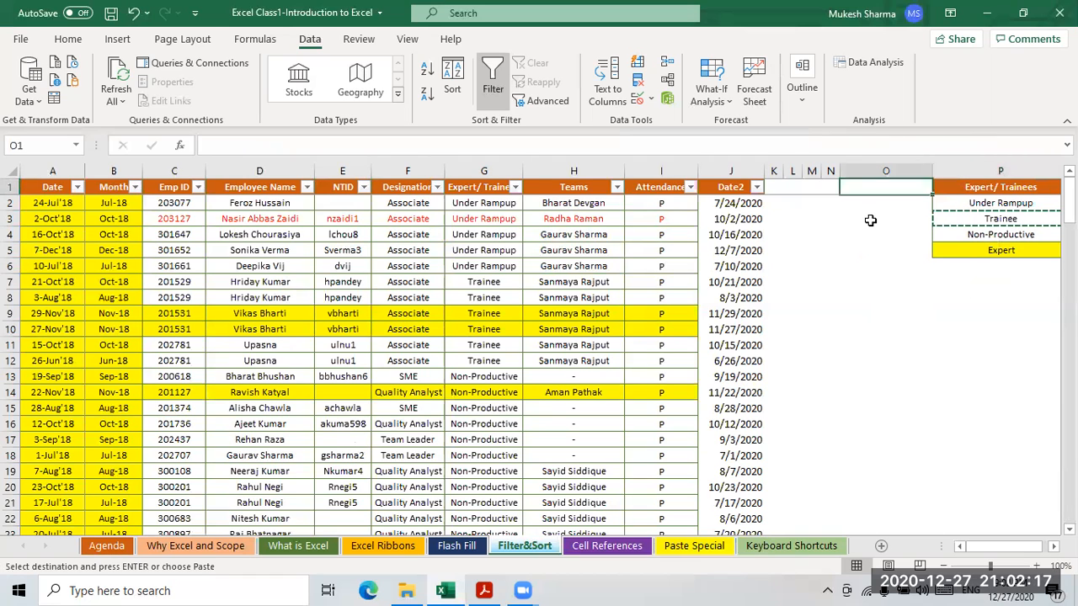
key("ctrl+v")
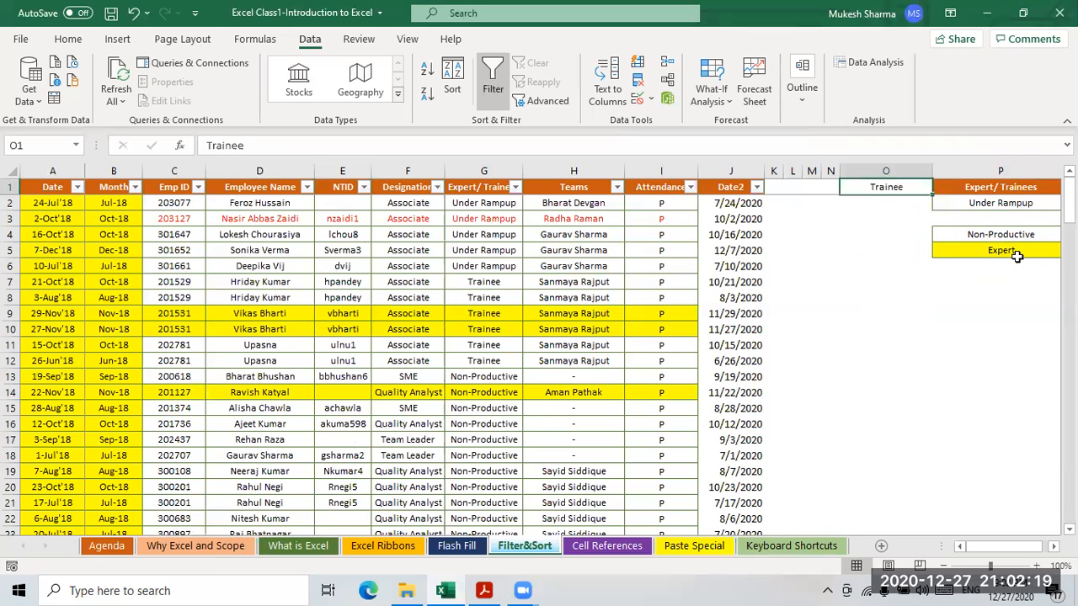
key("ctrl+z")
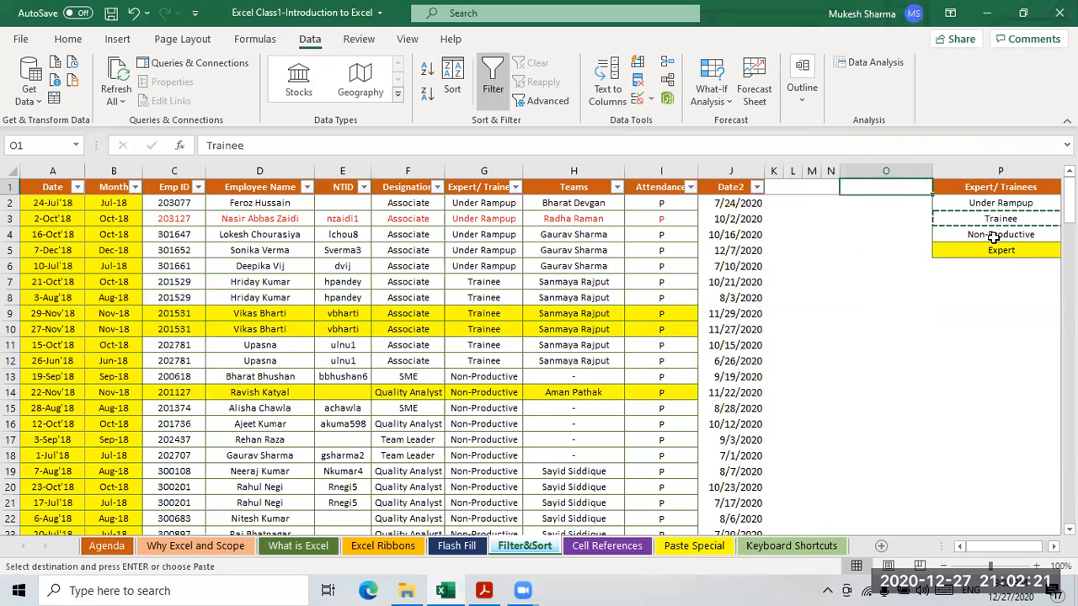
left_click(997, 246)
left_click(1002, 220)
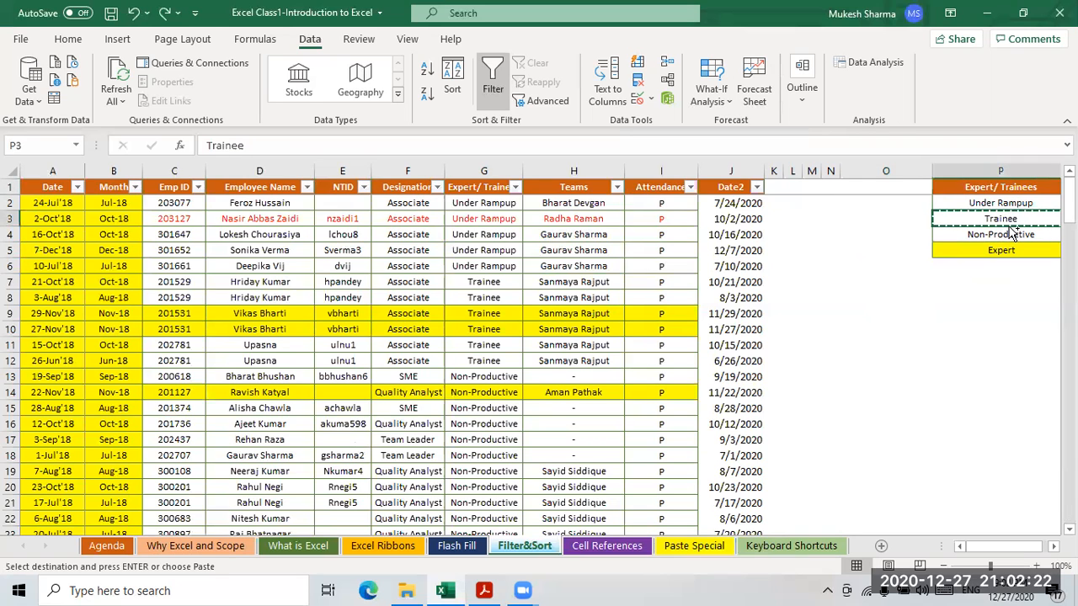
left_click(886, 187)
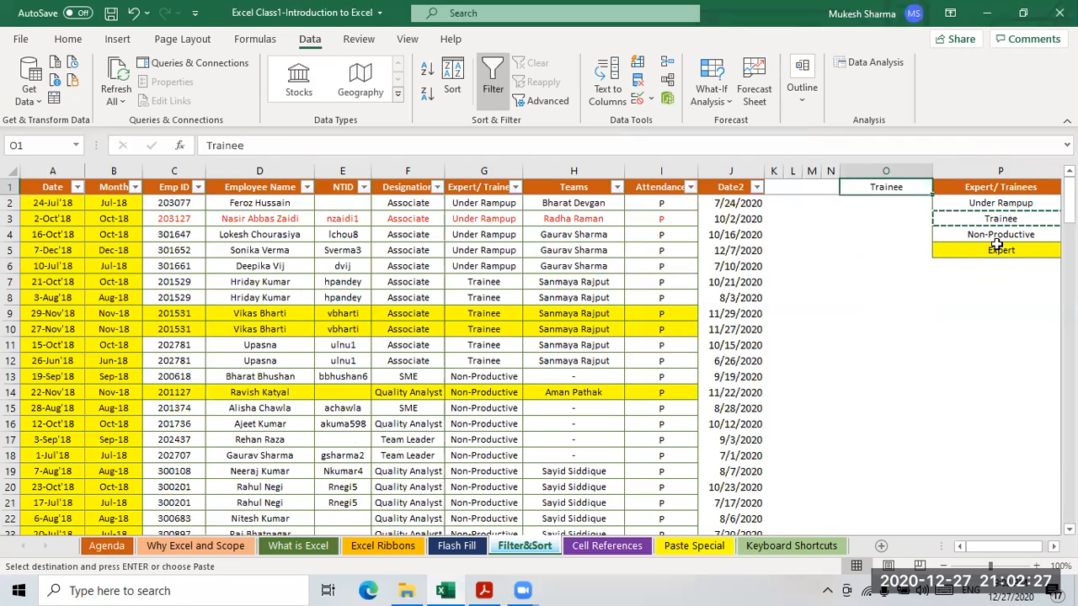
- Copy Under Rampup into O2 and Expert/ Trainees into O3 from column P
left_click(995, 204)
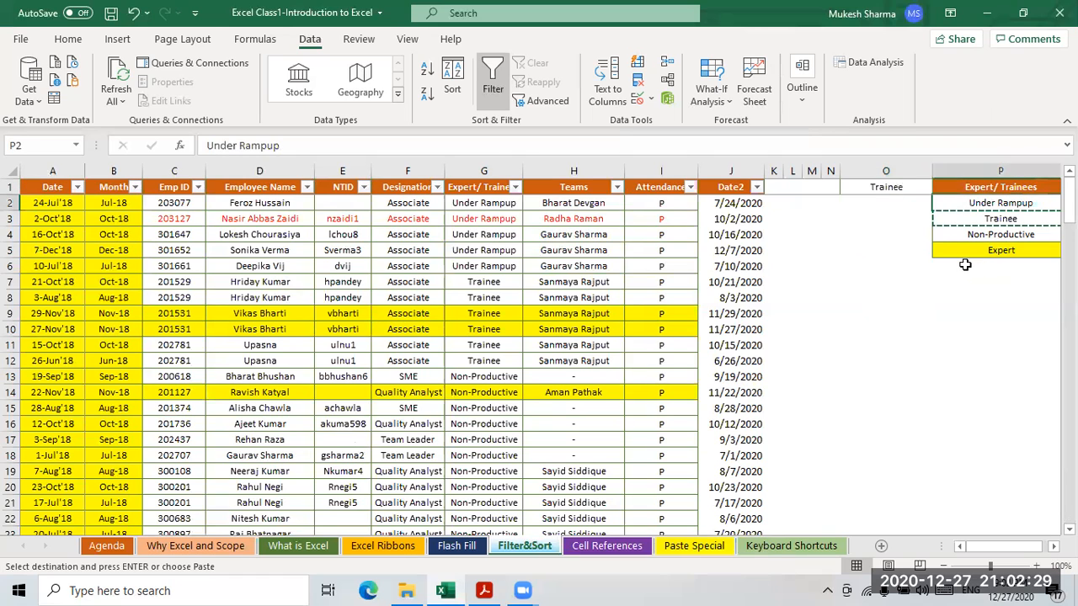
key("ctrl+c")
left_click(885, 205)
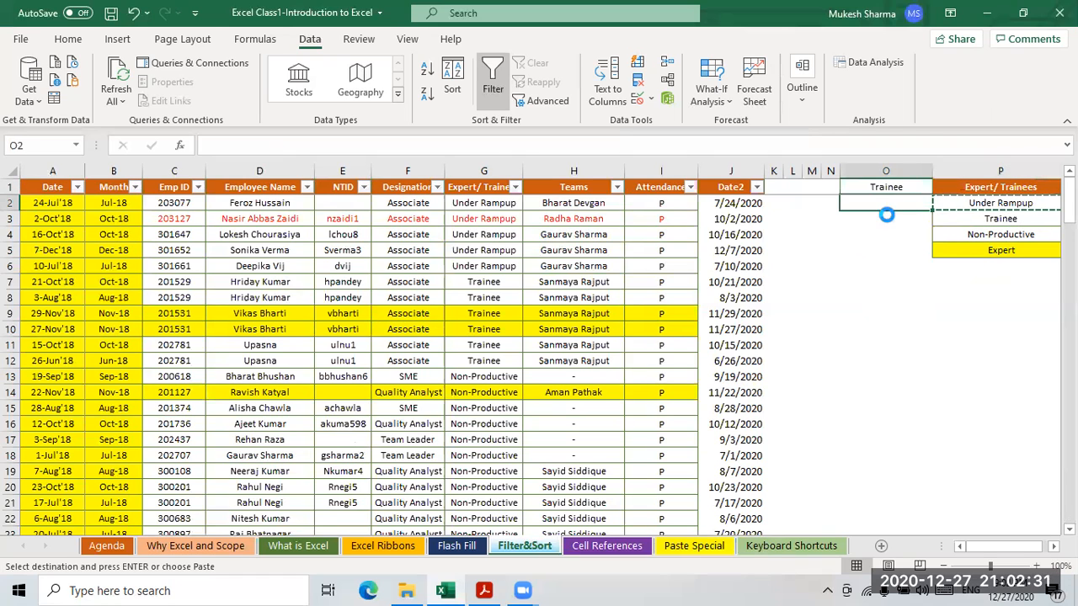
key("ctrl+v")
left_click(999, 189)
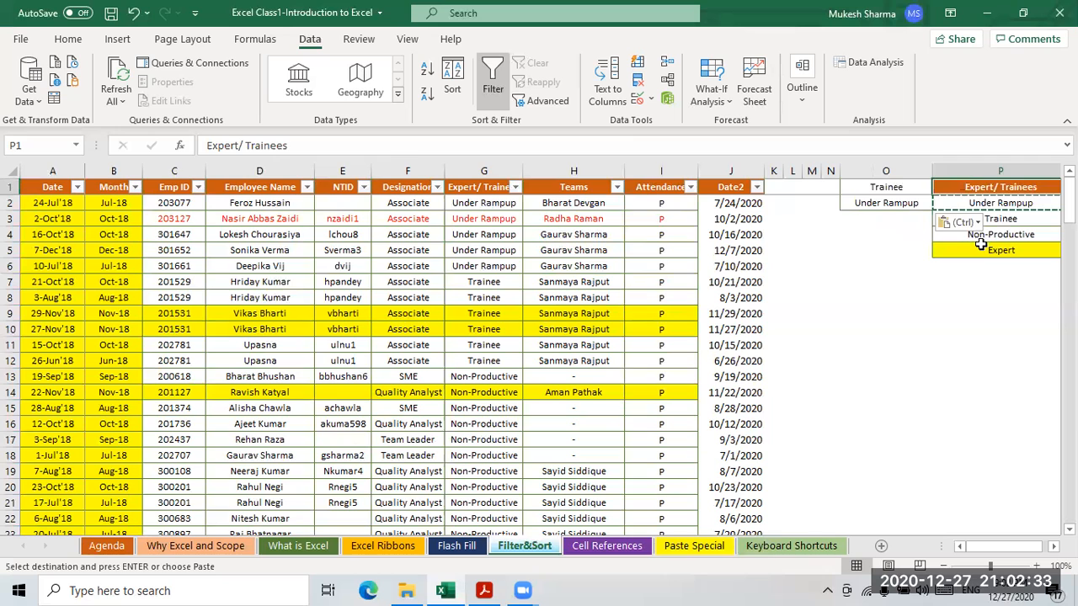
left_click(888, 220)
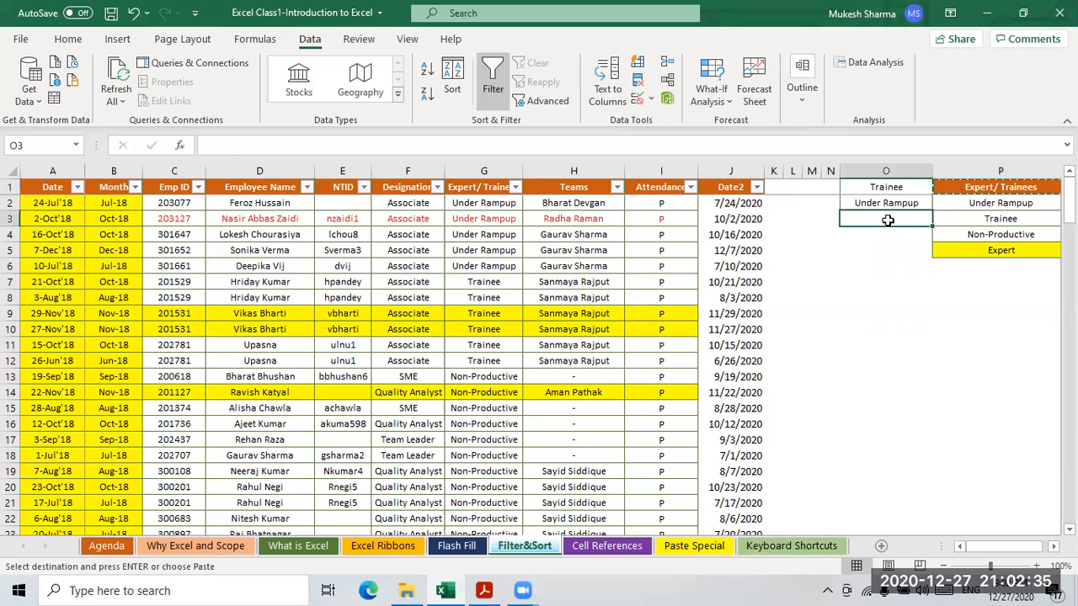
key("ctrl+v")
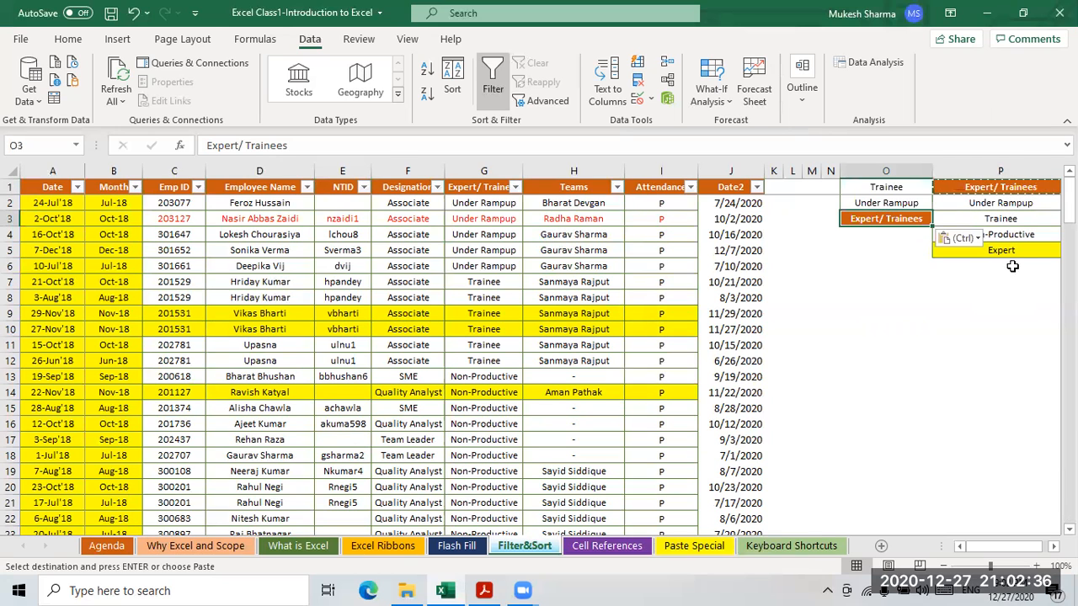
- Copy Non-Productive from column P into cell O4
left_click(994, 206)
left_click(1010, 237)
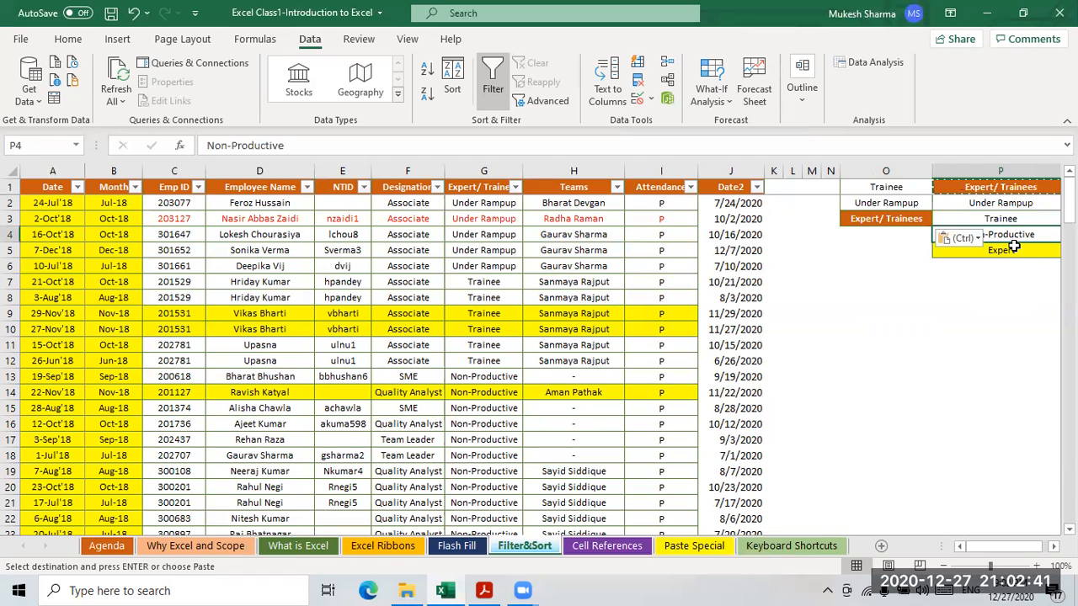
key("ctrl+c")
left_click(880, 235)
key("ctrl+v")
key("ctrl")
key("ctrl")
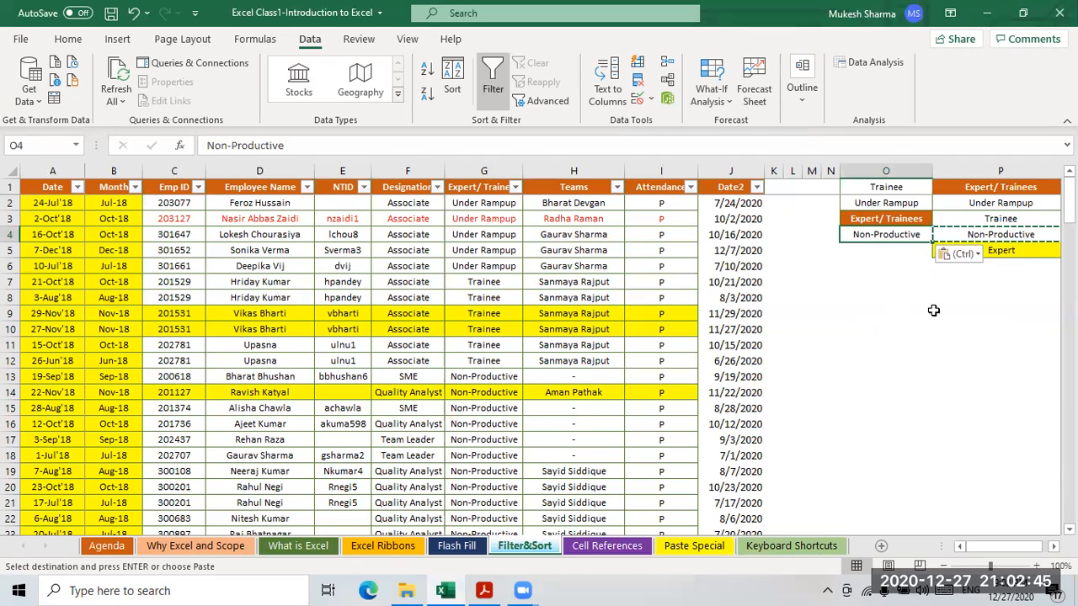
- Cancel the copy marquee and select the four status values in O1:O4
left_click(918, 327)
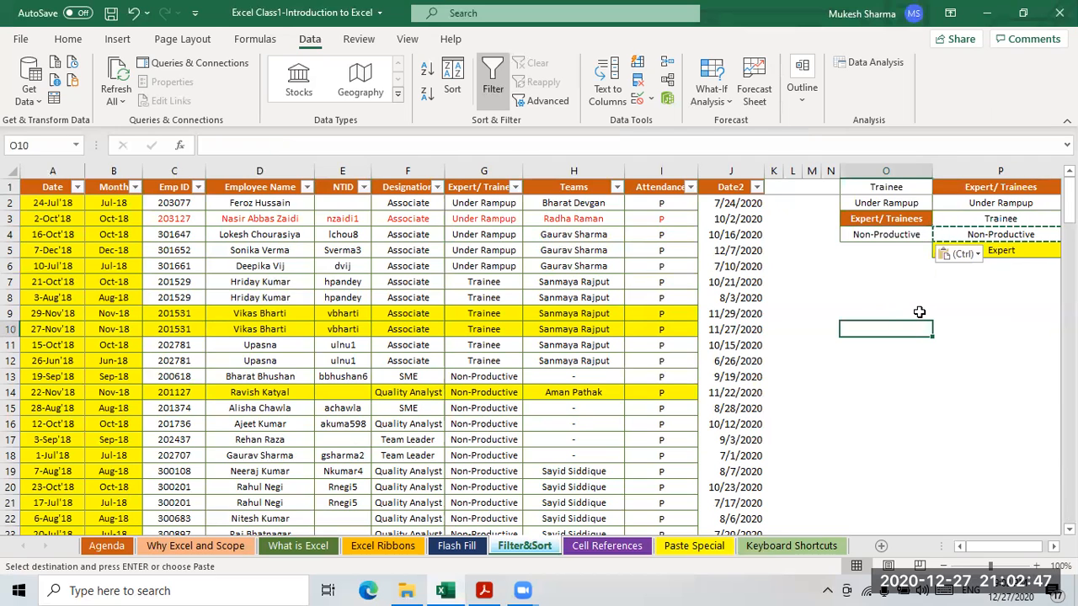
key("Escape")
left_click(886, 189)
left_click_drag(886, 192, 884, 235)
left_click(904, 275)
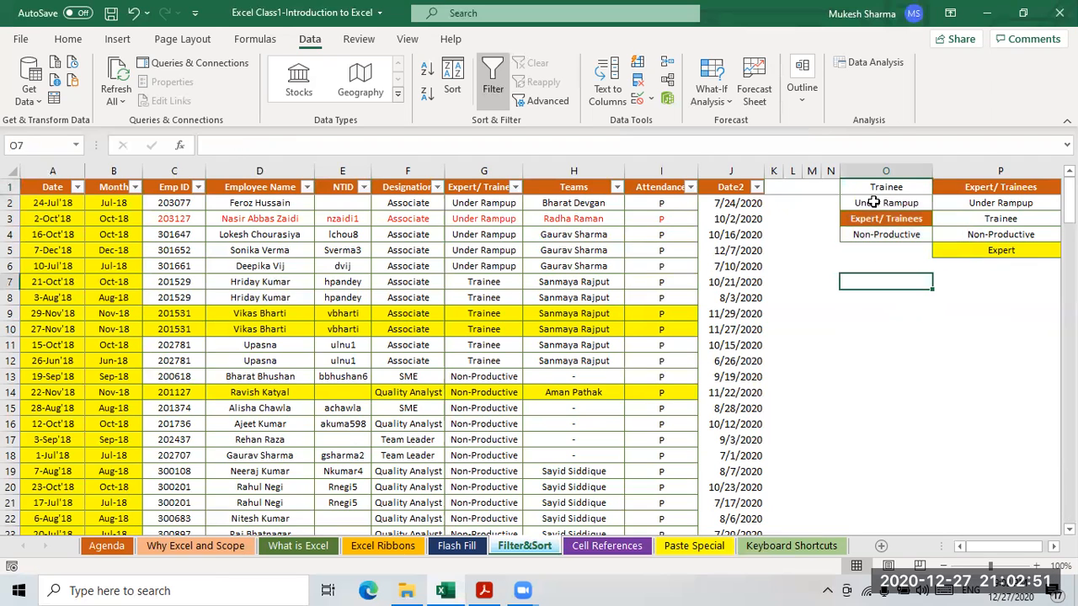
- Browse Excel Options' Customize Ribbon and Advanced pages, then close the window
left_click(21, 41)
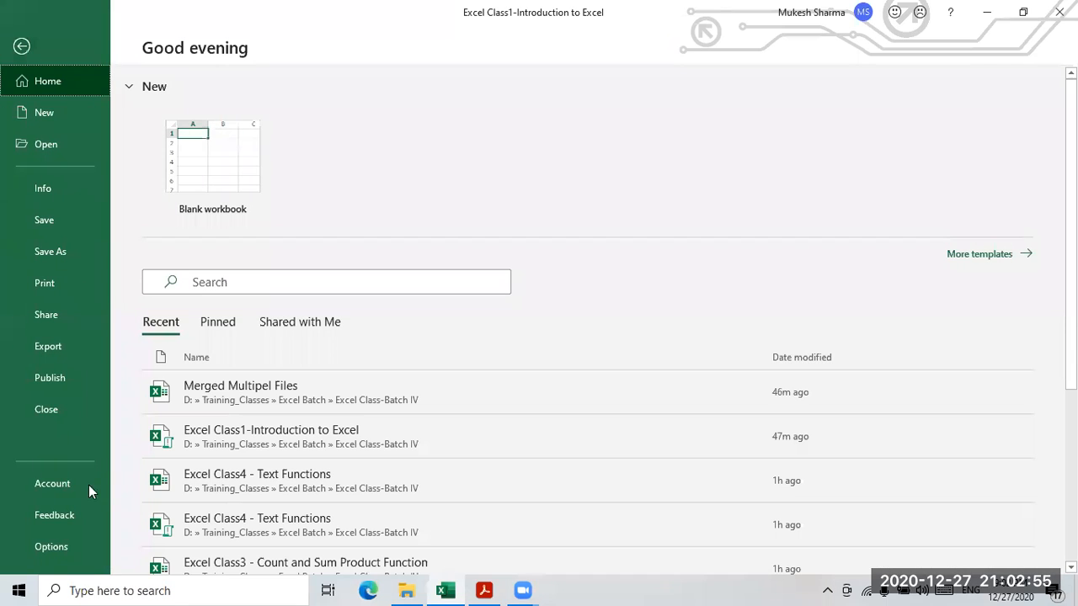
left_click(51, 547)
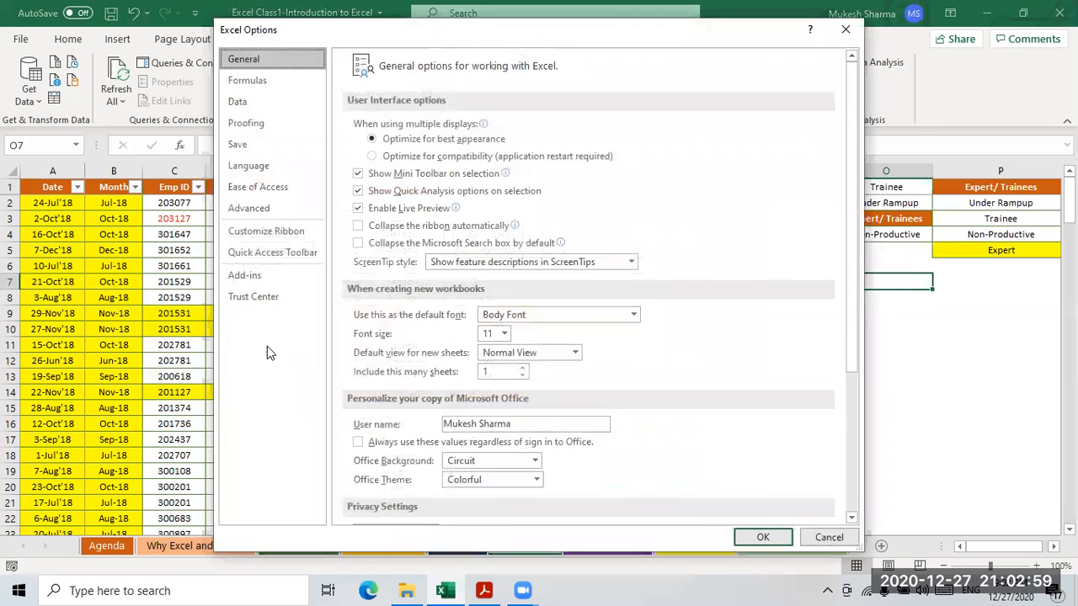
left_click(265, 236)
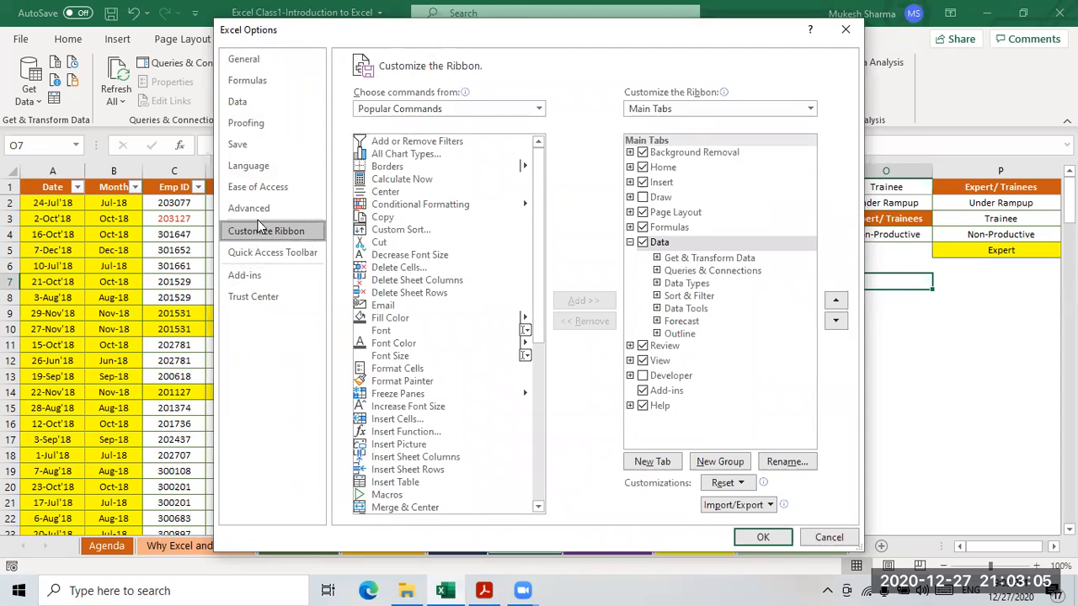
left_click(253, 208)
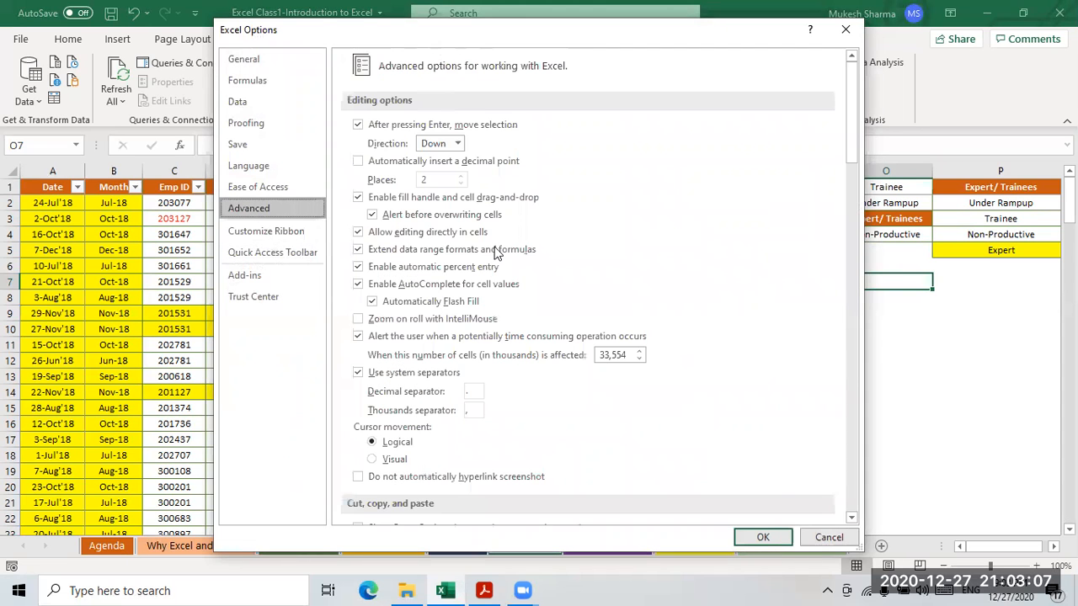
scroll(497, 253, "down", 15)
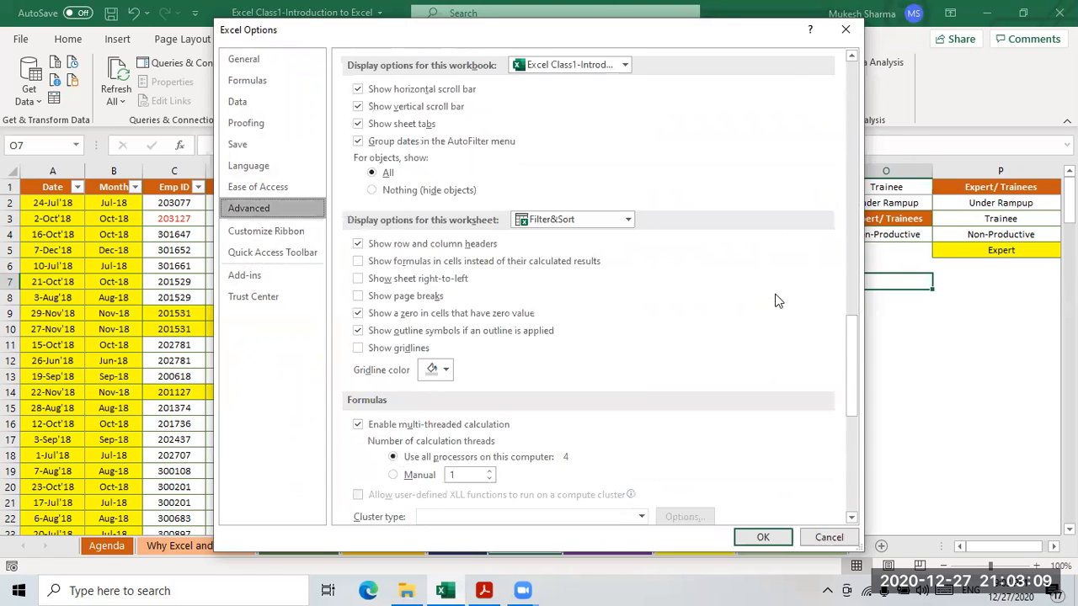
scroll(778, 301, "down", 10)
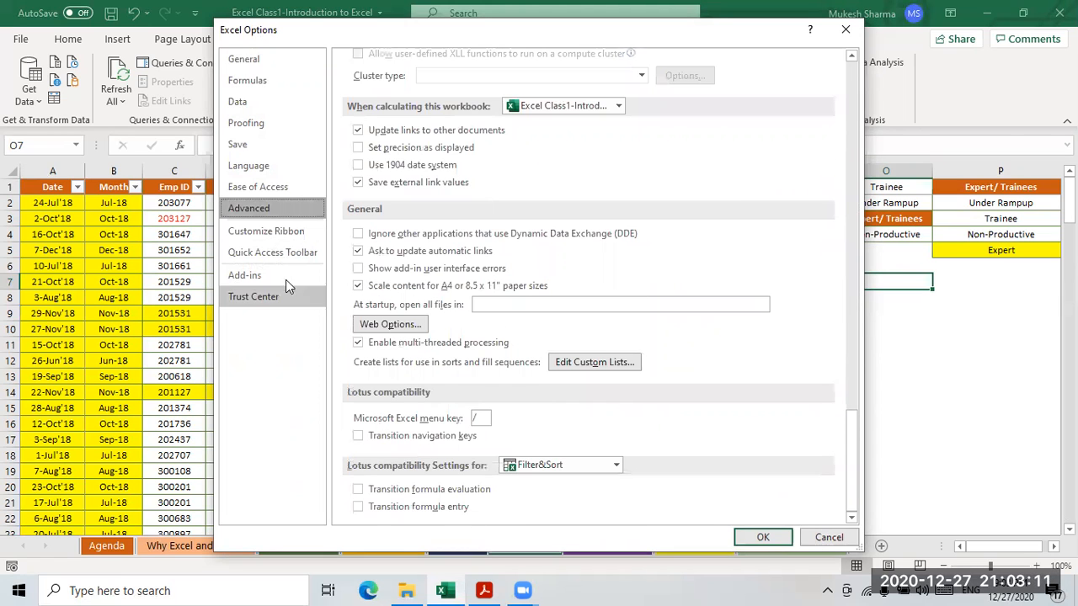
left_click(838, 34)
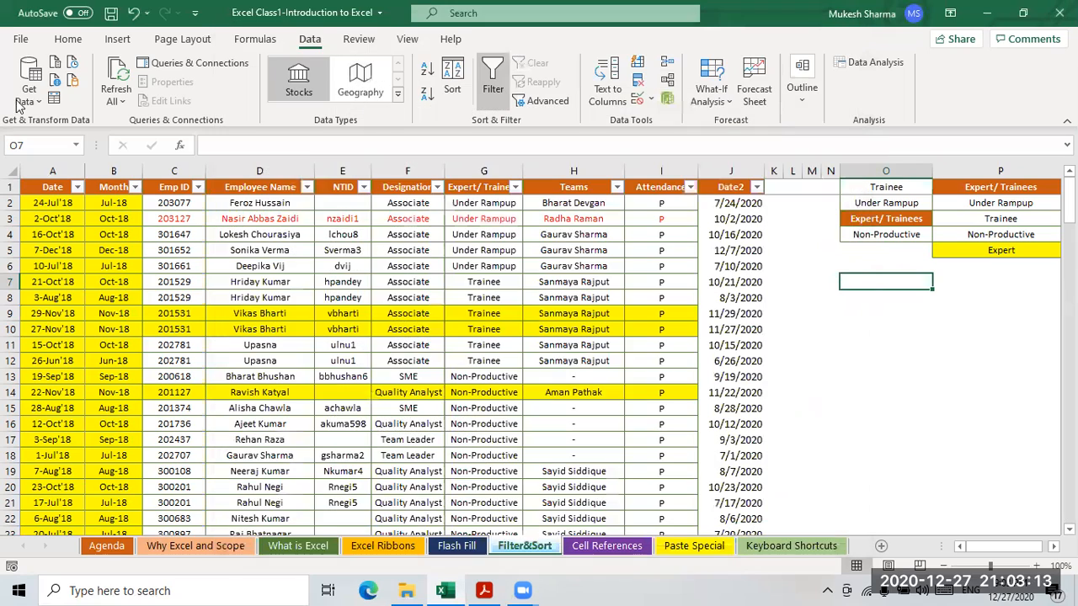
- Reopen Excel Options at Advanced and scroll down to the General section
left_click(21, 41)
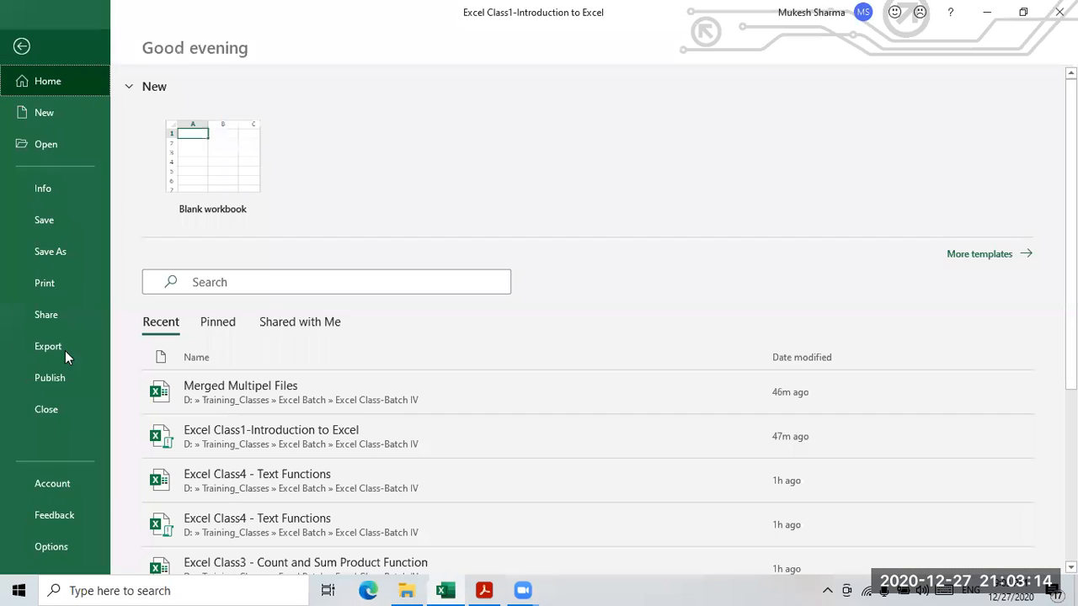
left_click(50, 546)
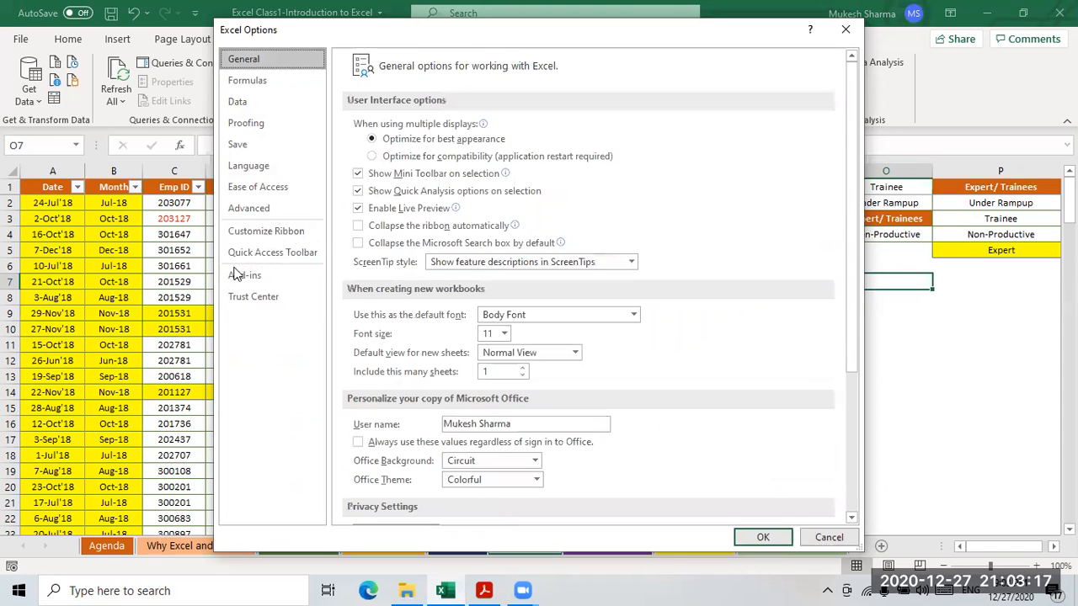
left_click(257, 212)
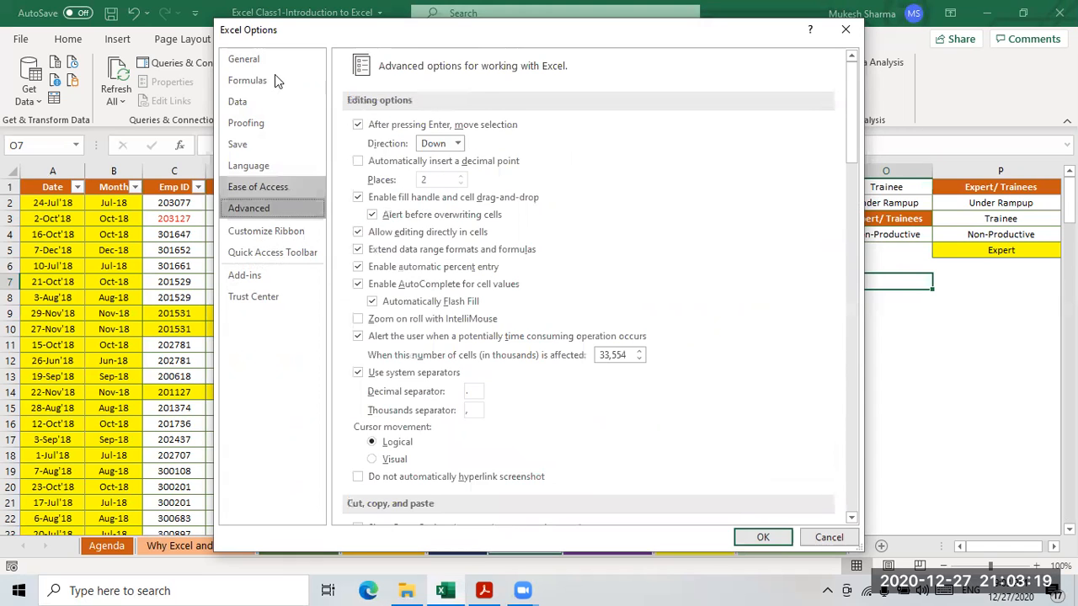
scroll(745, 230, "down", 15)
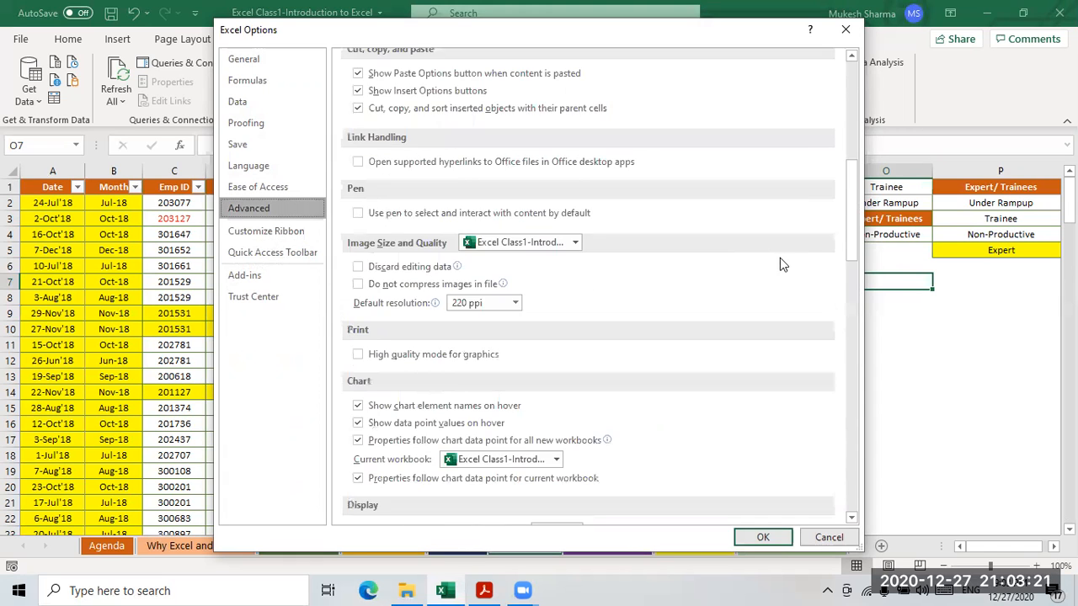
scroll(795, 269, "down", 2)
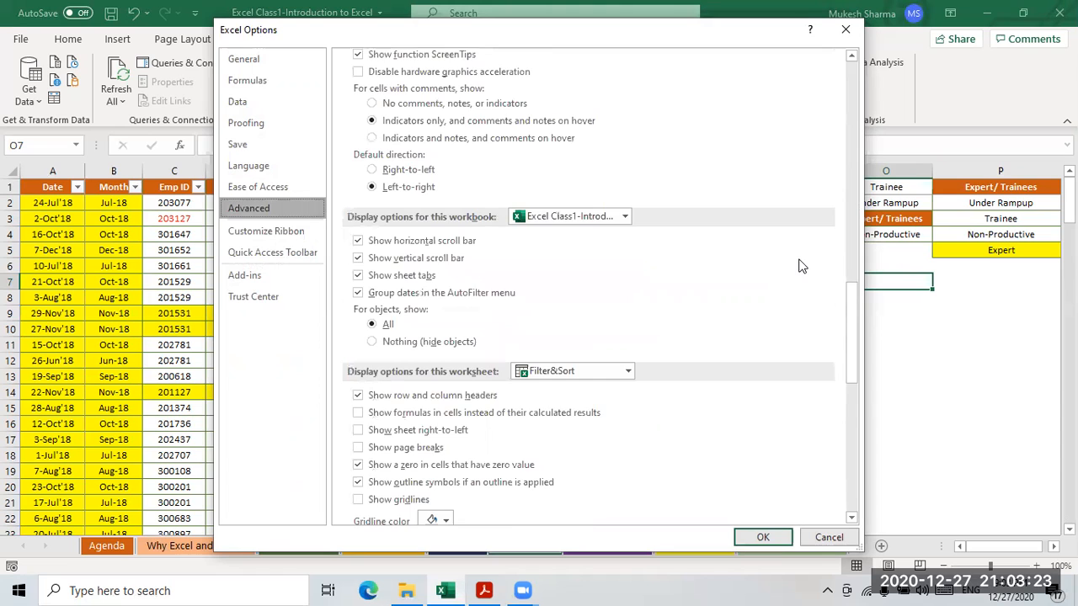
scroll(802, 266, "down", 15)
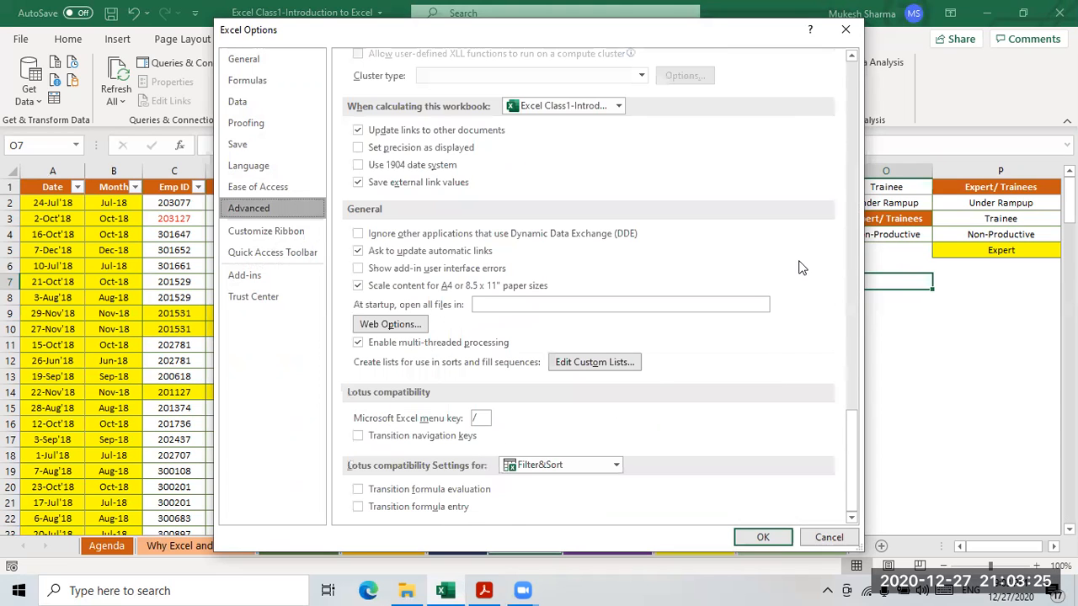
- Import $O$1:$O$4 (Trainee, Under Rampup, Expert/ Trainees, Non-Productive) as a new custom list
left_click(579, 368)
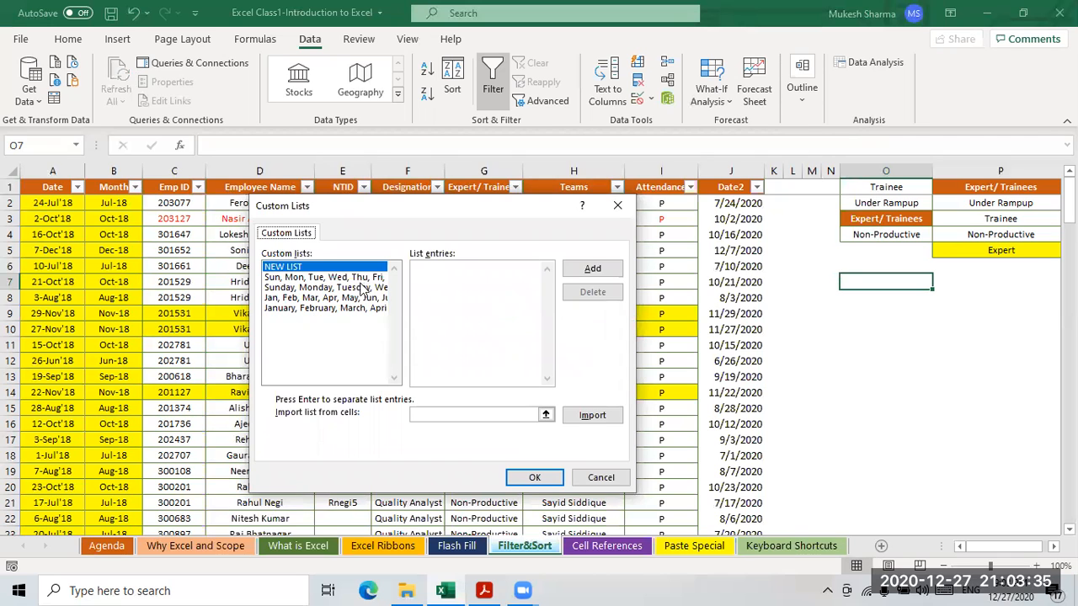
left_click(591, 271)
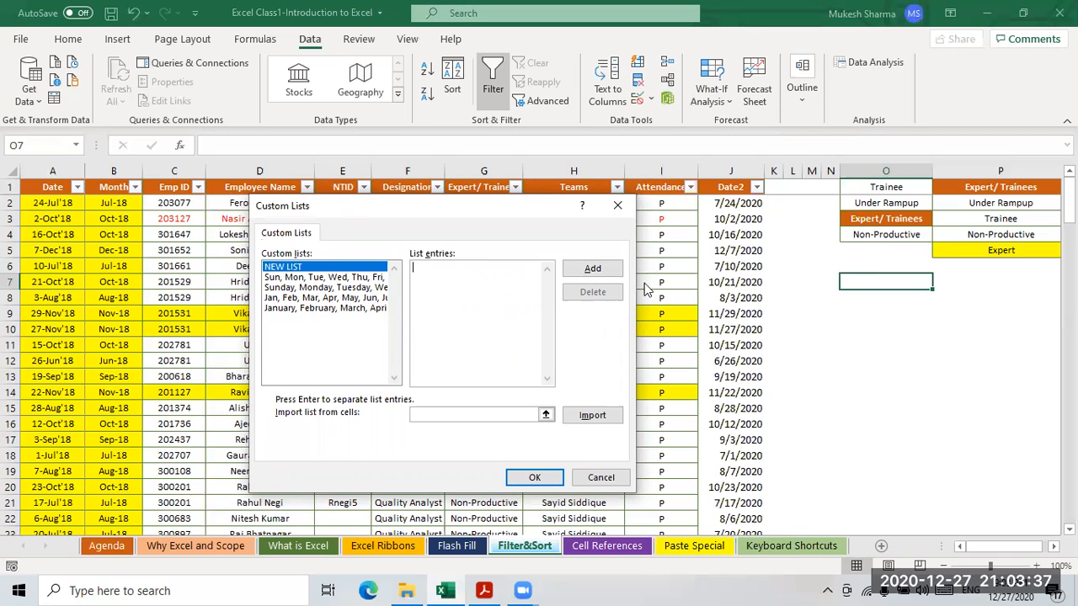
left_click(546, 414)
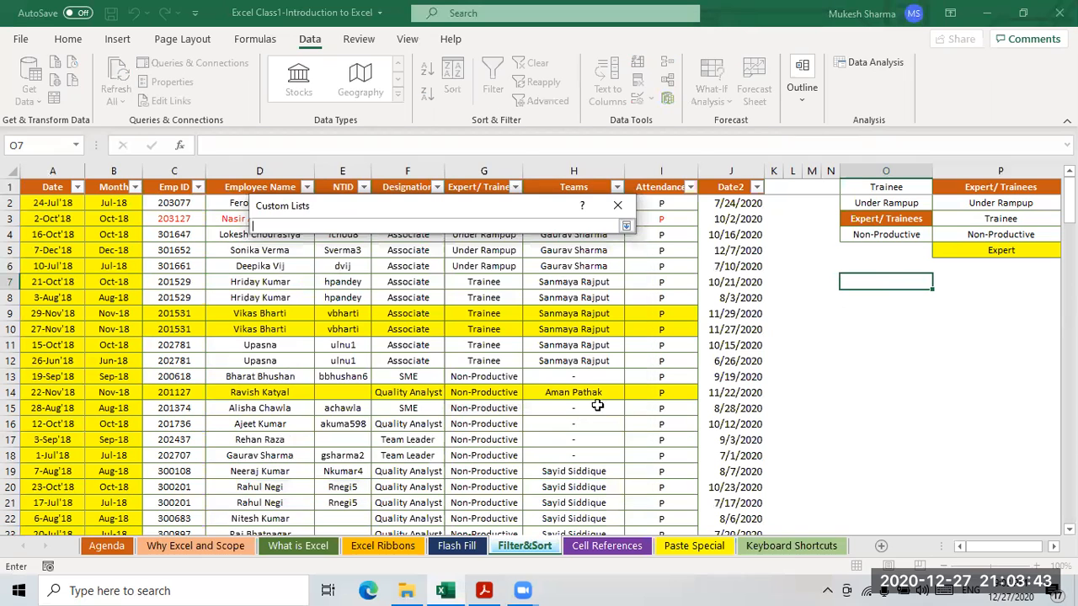
left_click_drag(889, 184, 871, 235)
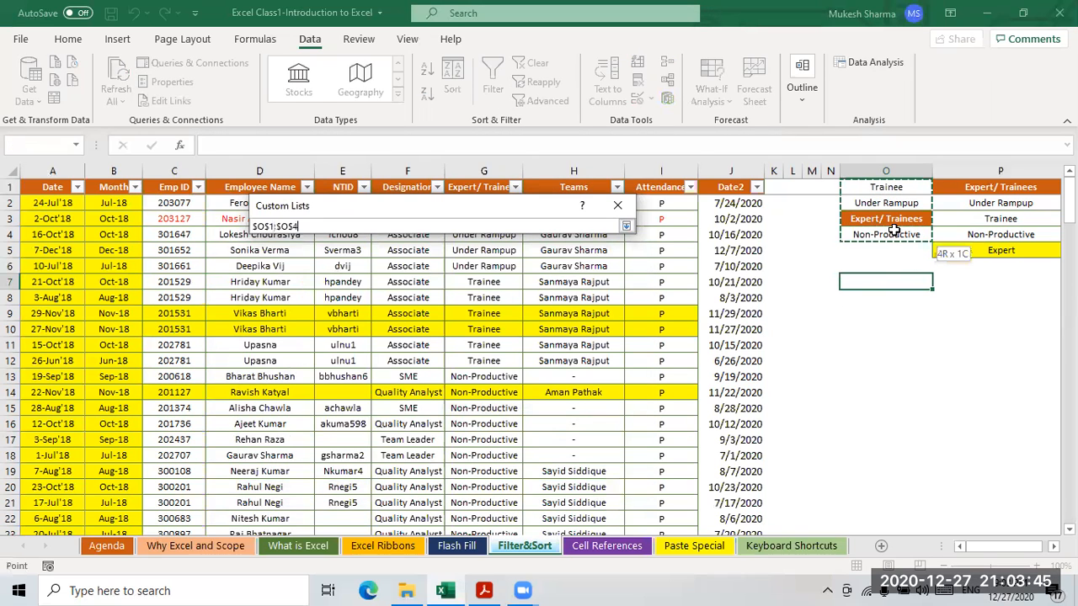
left_click(626, 226)
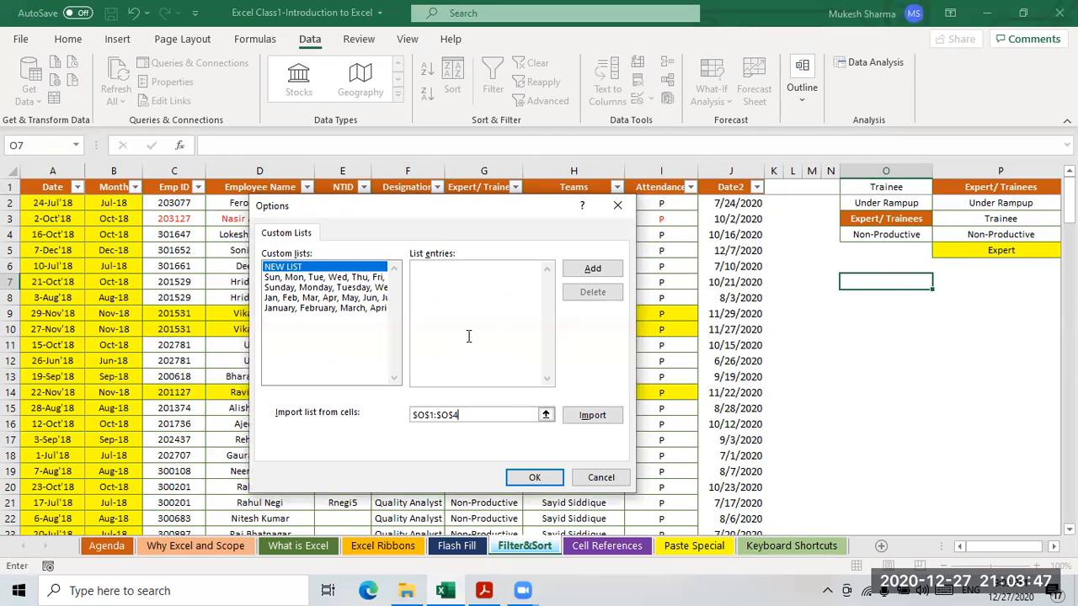
left_click(591, 424)
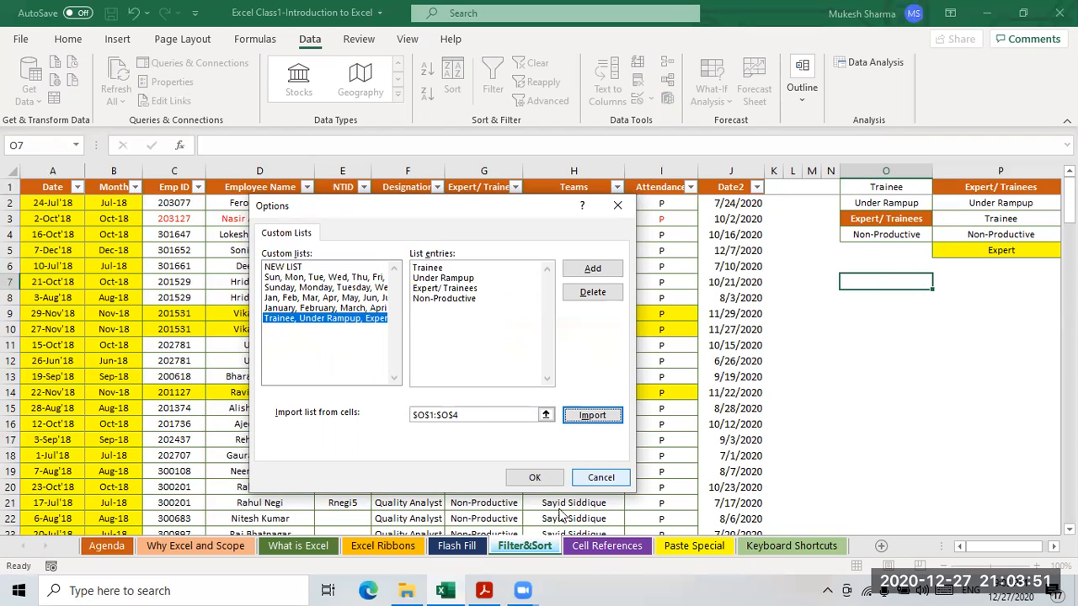
left_click(542, 484)
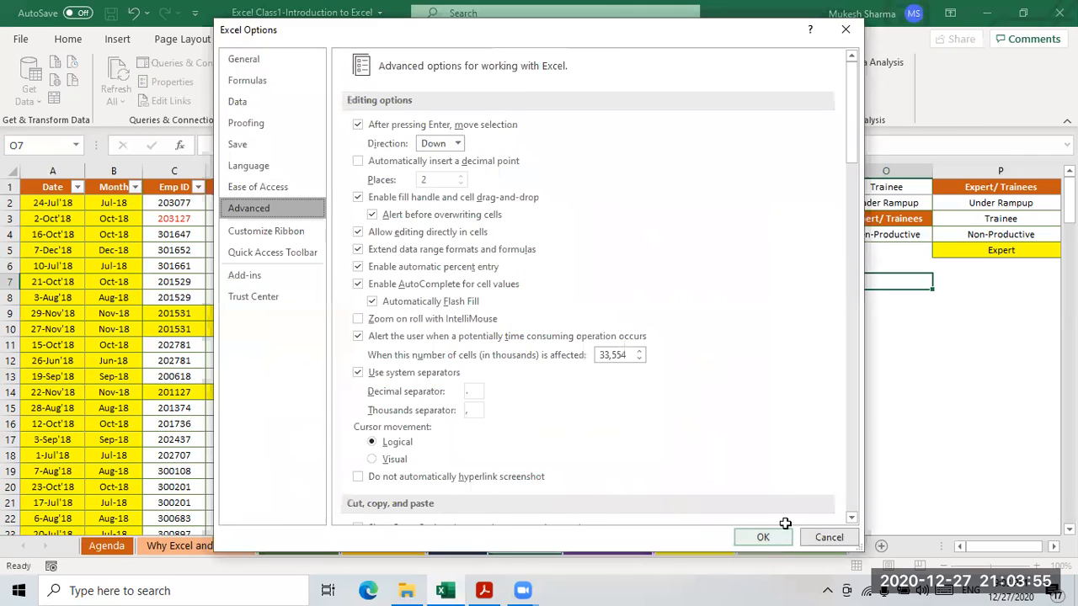
- Close Excel Options and select the Expert/ Trainees header and Trainee in O1
left_click(763, 537)
left_click(562, 297)
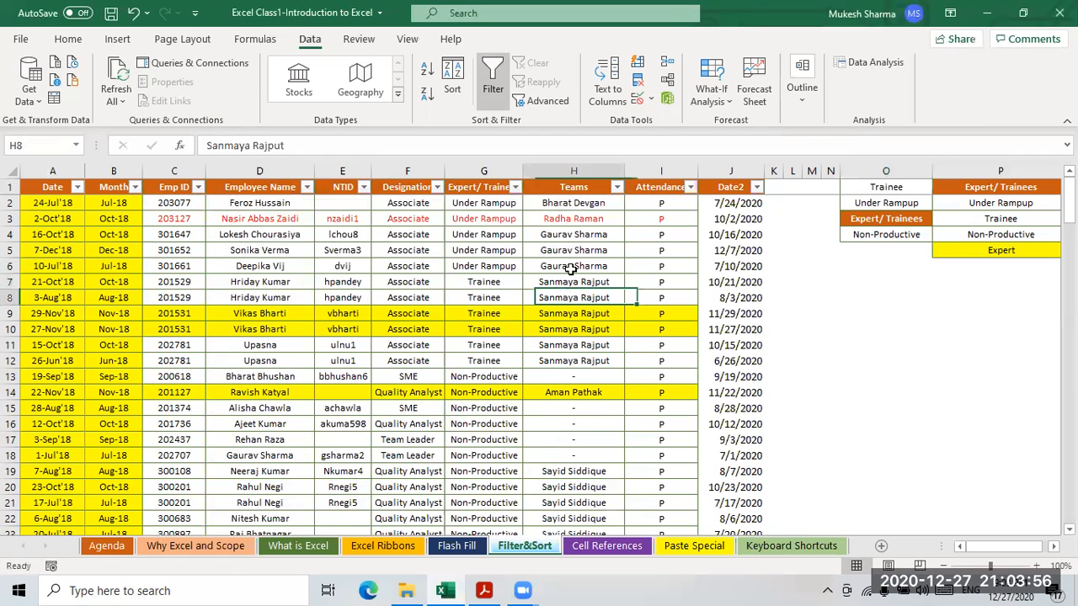
left_click(466, 190)
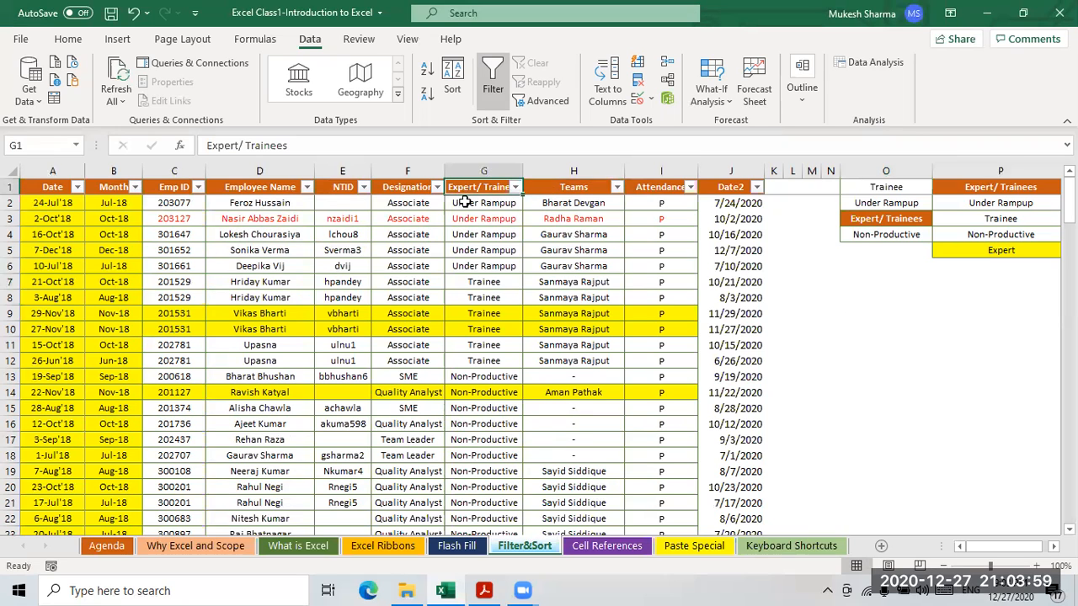
left_click(884, 188)
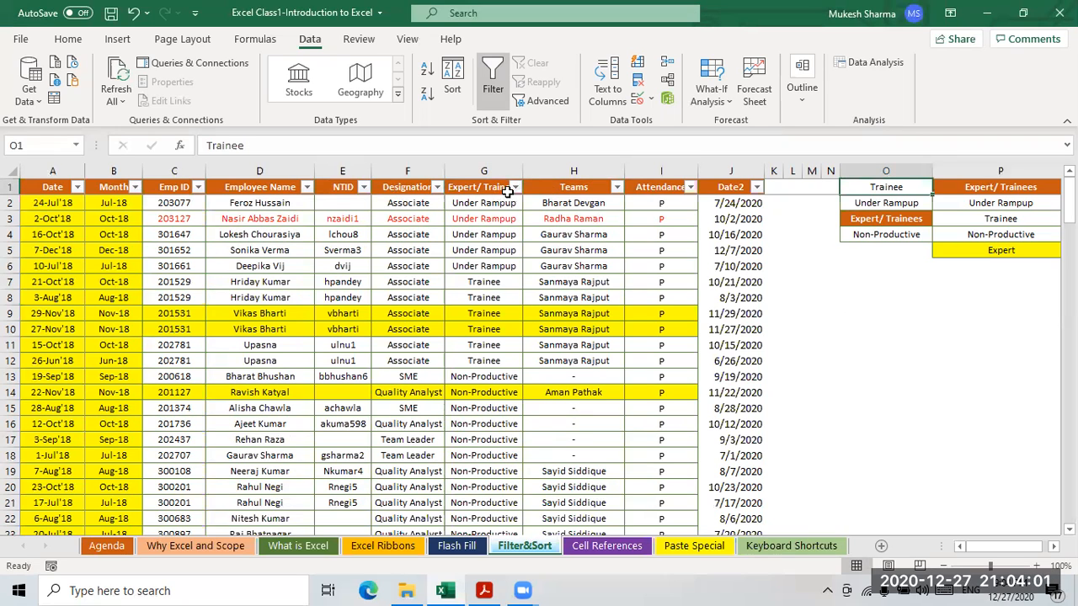
- Custom-sort the table by Expert/ Trainees using the Trainee, Under Rampup custom list order
left_click(514, 188)
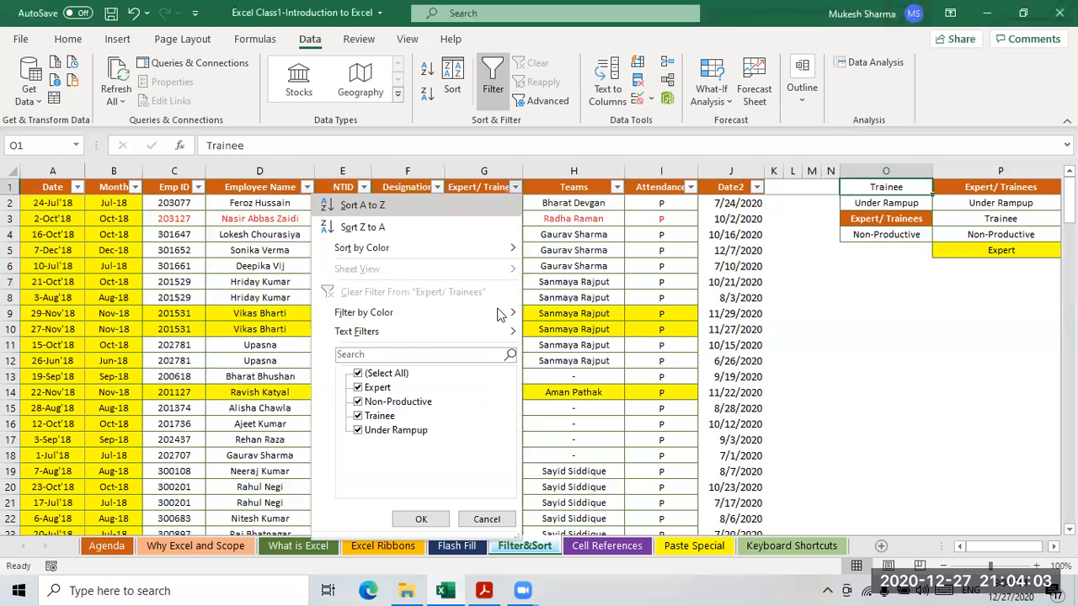
mouse_move(370, 249)
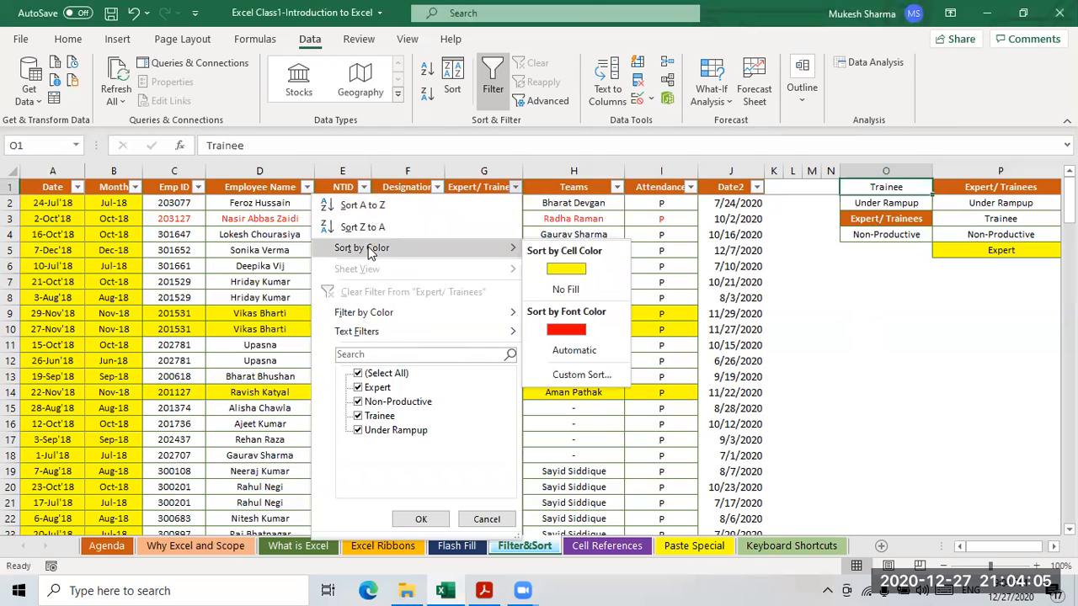
left_click(581, 375)
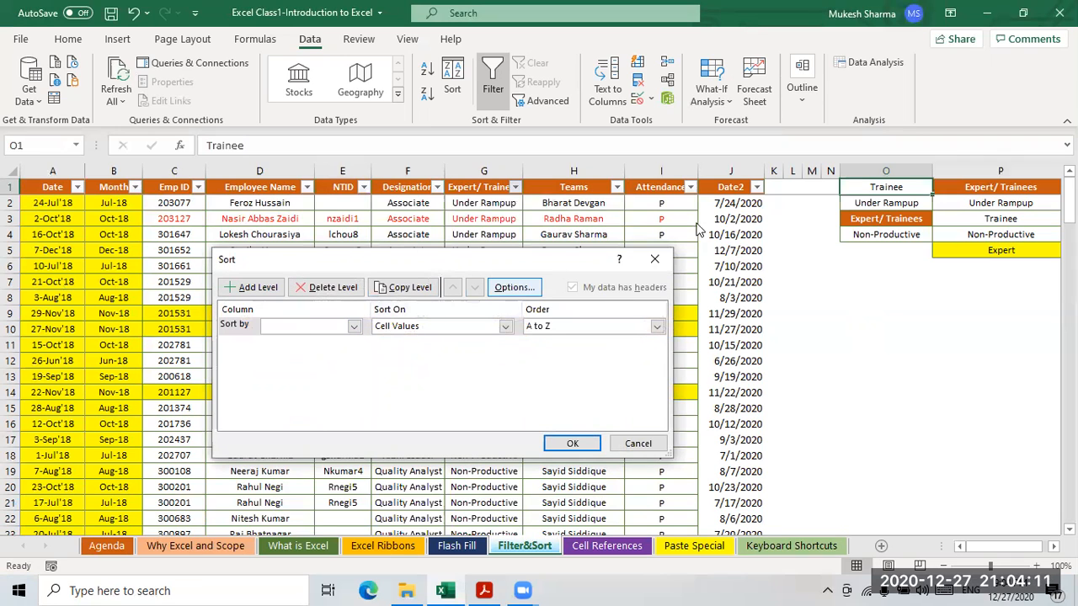
left_click(355, 326)
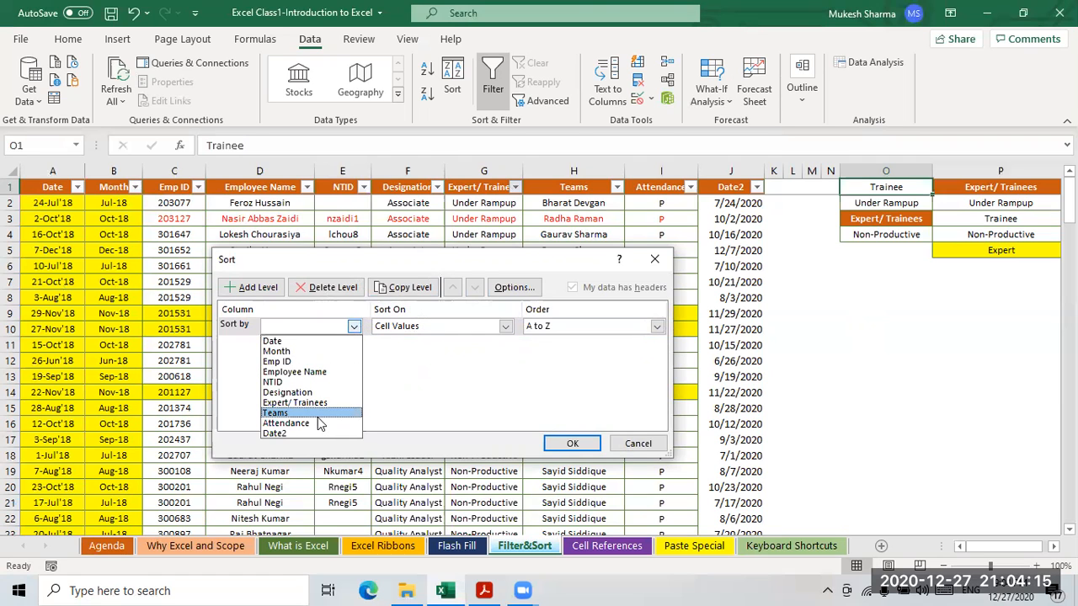
left_click(302, 404)
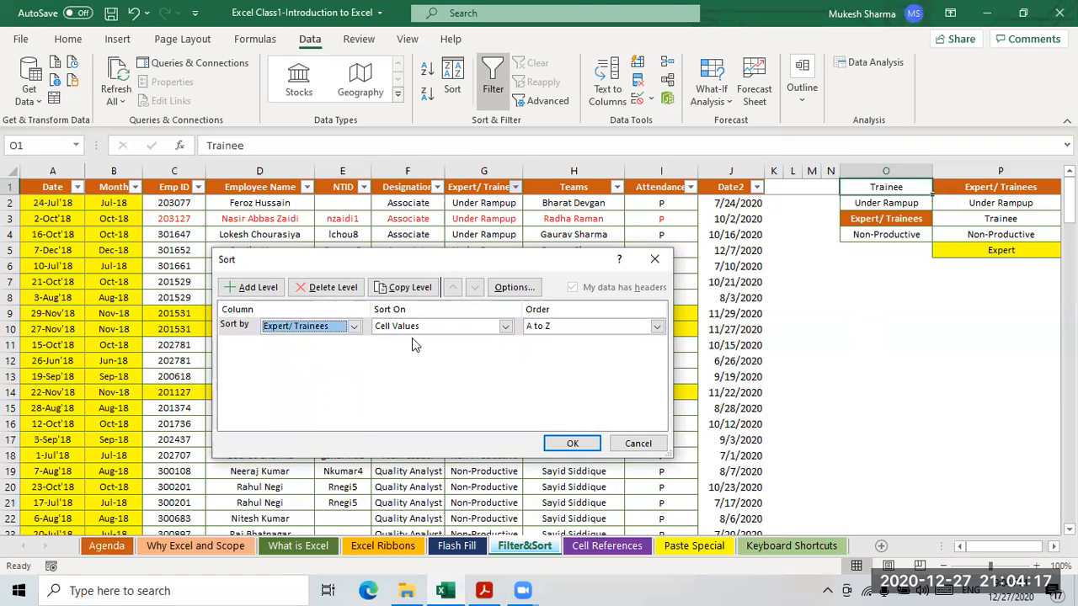
left_click(657, 328)
left_click(571, 363)
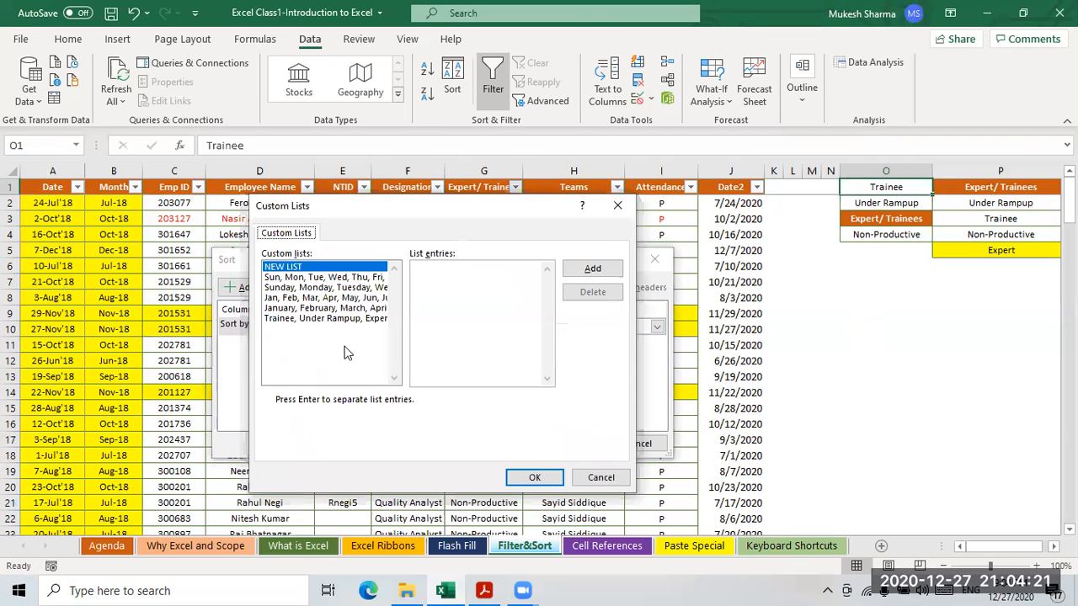
left_click(289, 320)
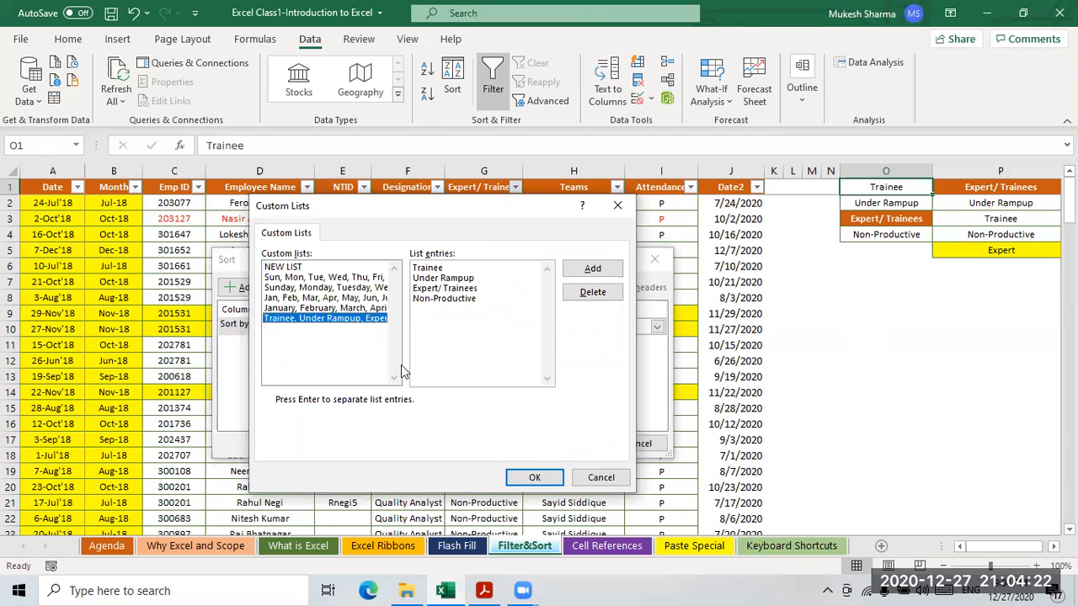
left_click(556, 477)
left_click(571, 444)
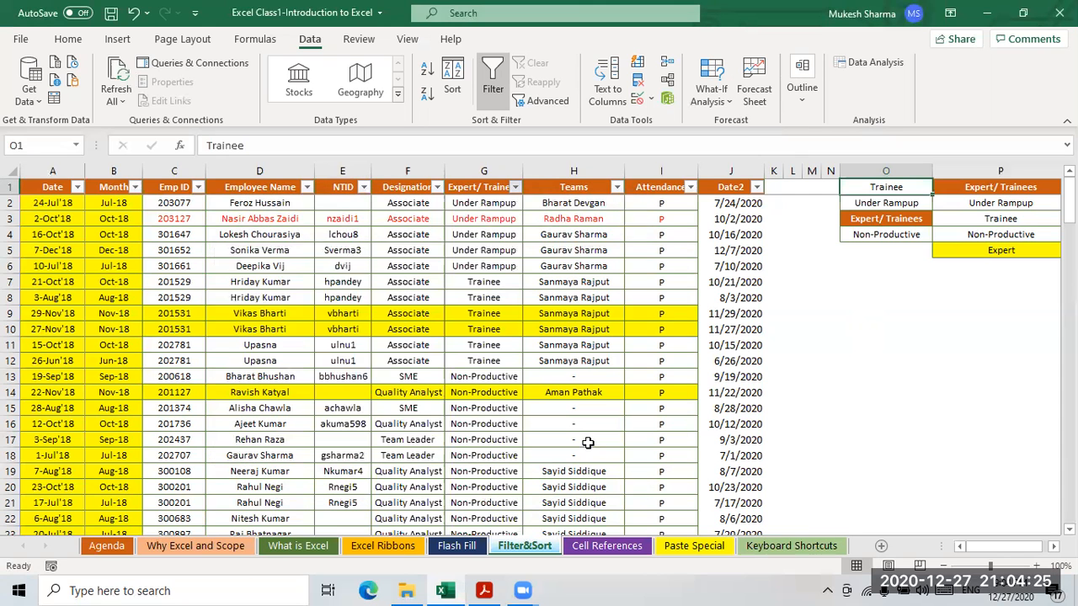
- Select the sorted Trainee and Under Rampup rows, then go to column O's list
left_click(487, 308)
left_click_drag(487, 205, 581, 377)
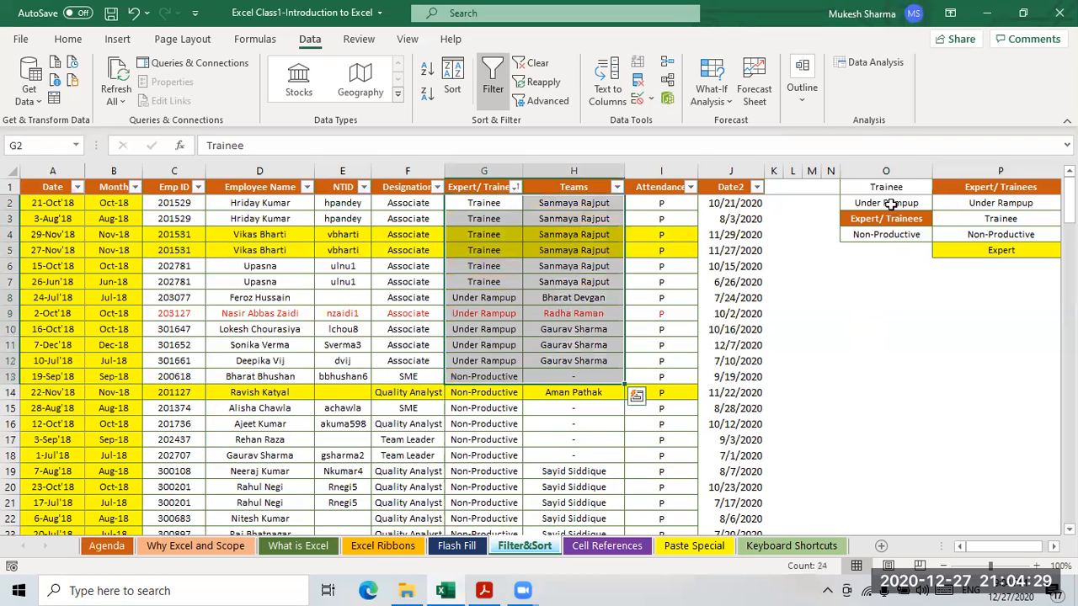
left_click(889, 189)
- Review the O1:O4 custom list values and the sorted Under Rampup rows
key("Down")
key("Down")
key("Down")
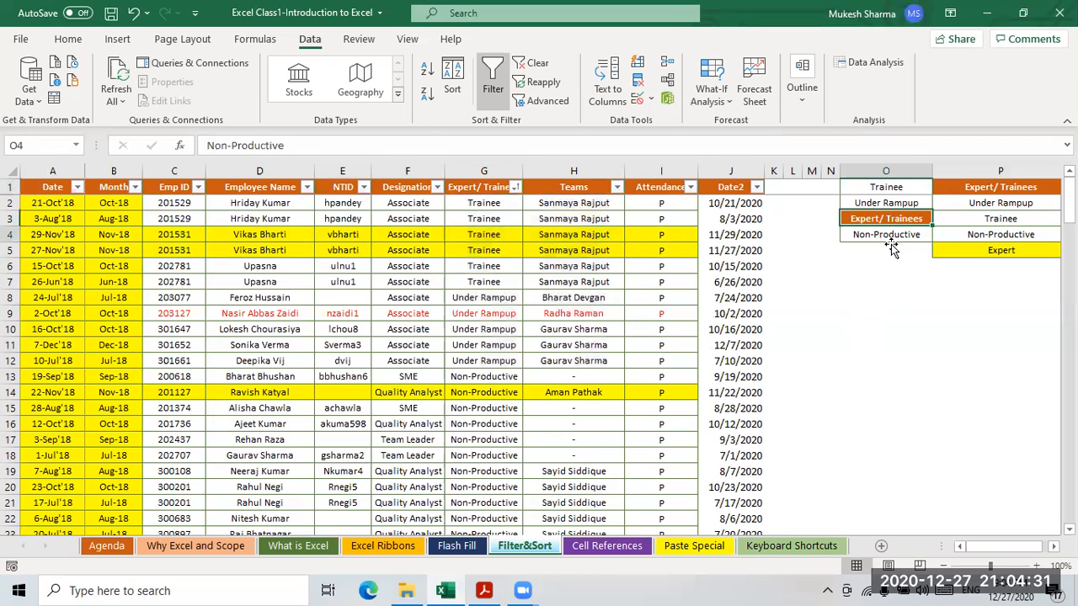
left_click(885, 188)
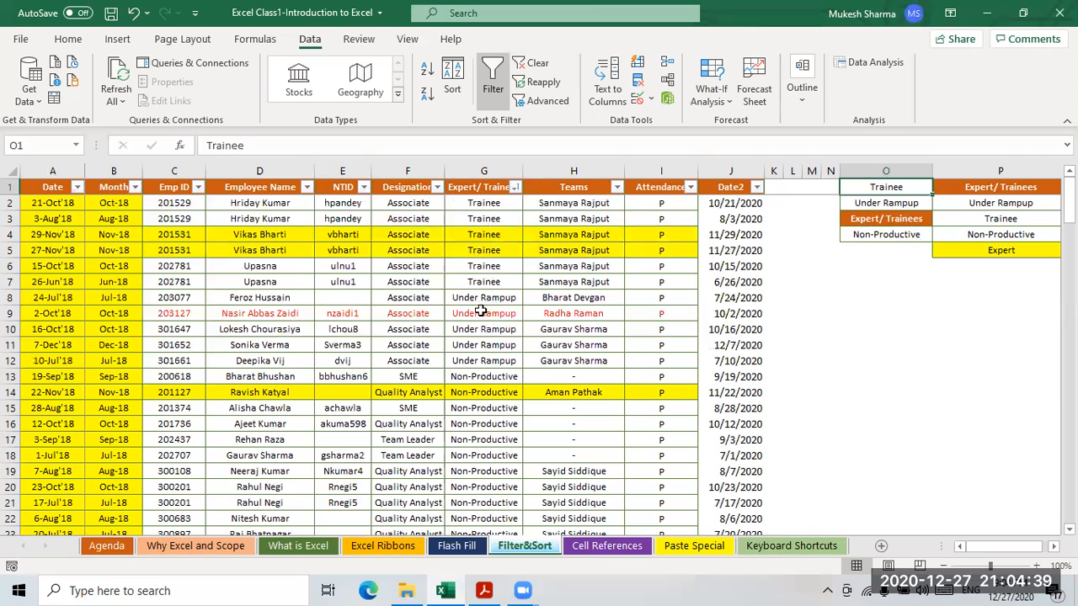
left_click_drag(476, 298, 476, 504)
left_click(883, 222)
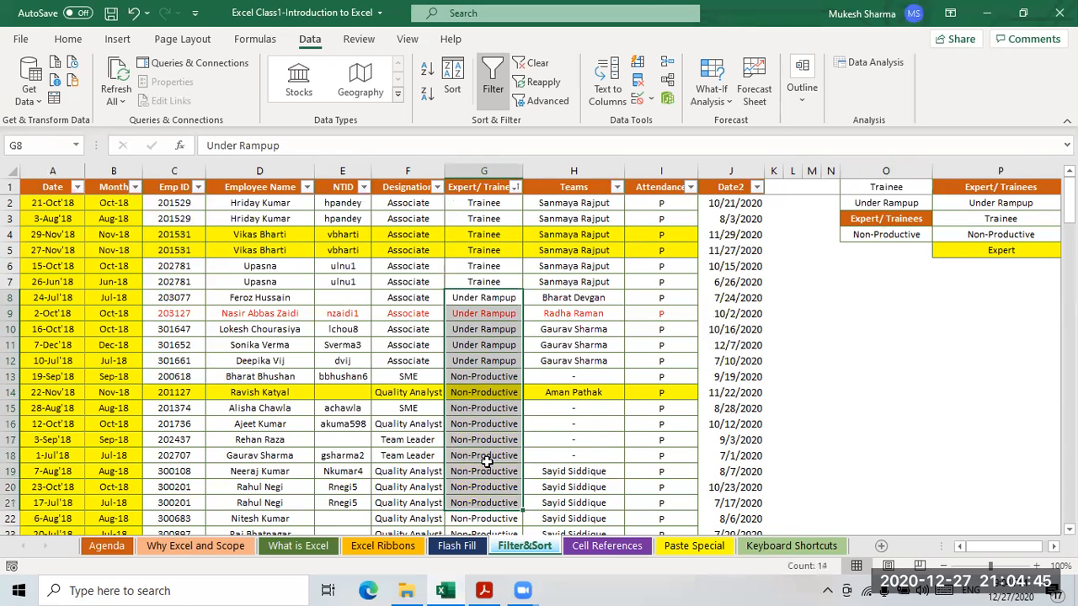
scroll(486, 461, "down", 2)
scroll(487, 426, "down", 1)
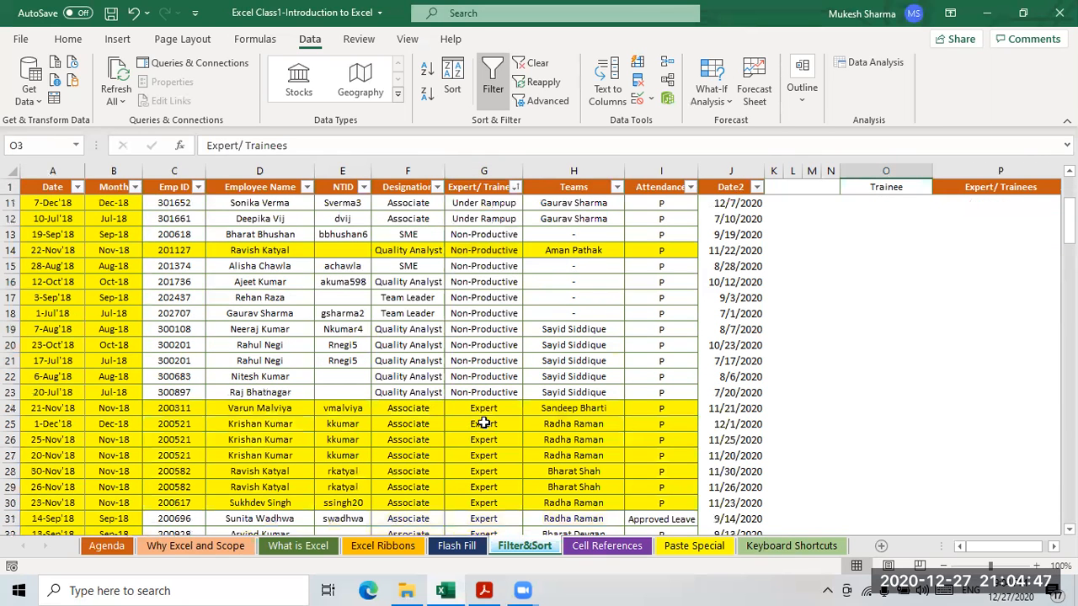
scroll(881, 238, "up", 3)
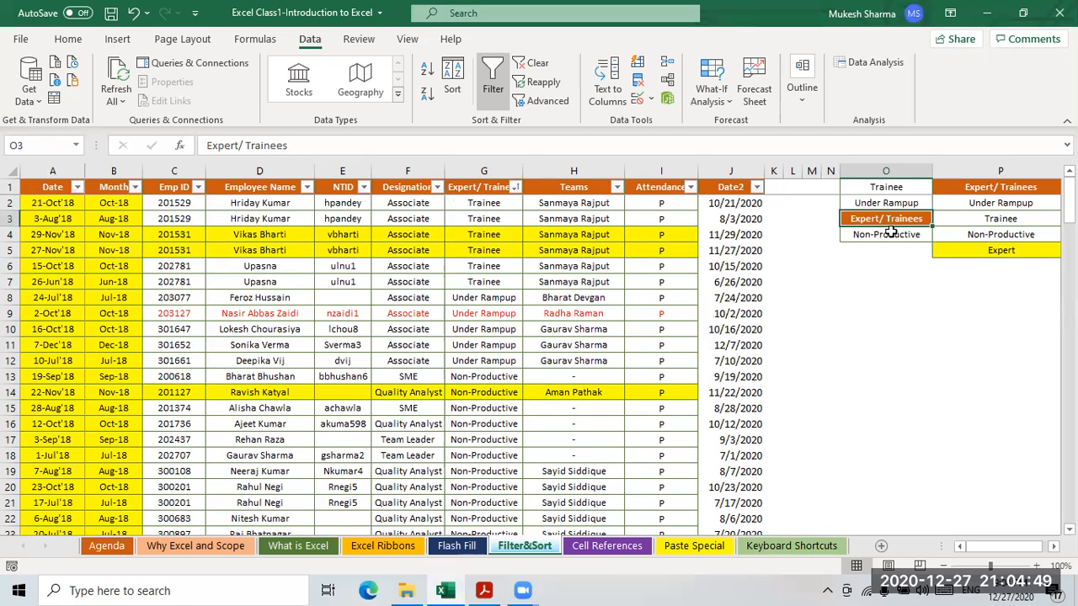
left_click(886, 235)
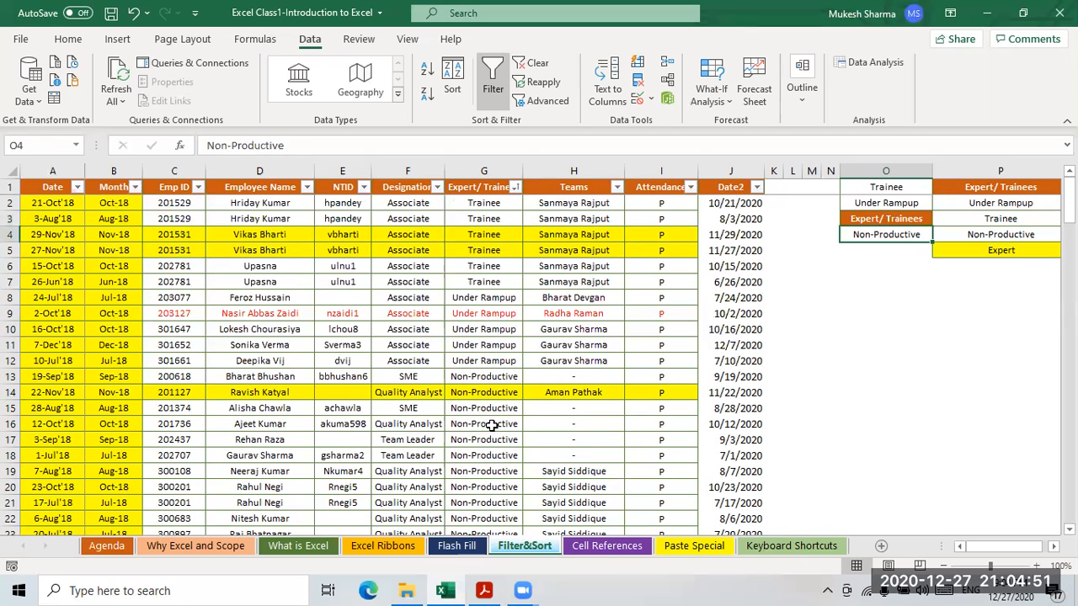
scroll(497, 429, "down", 20)
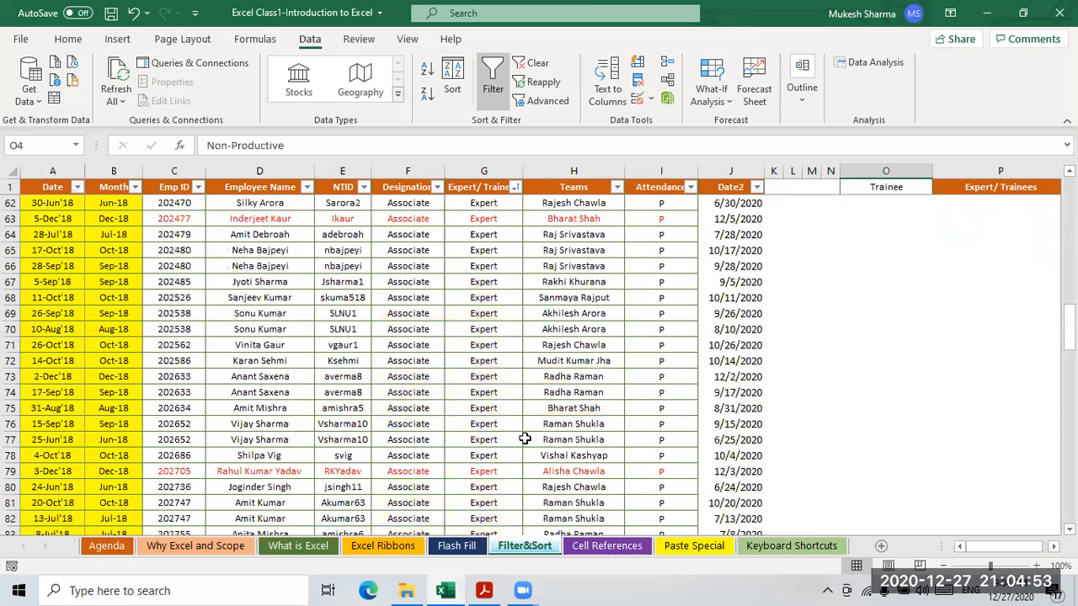
scroll(524, 439, "down", 20)
scroll(531, 439, "up", 7)
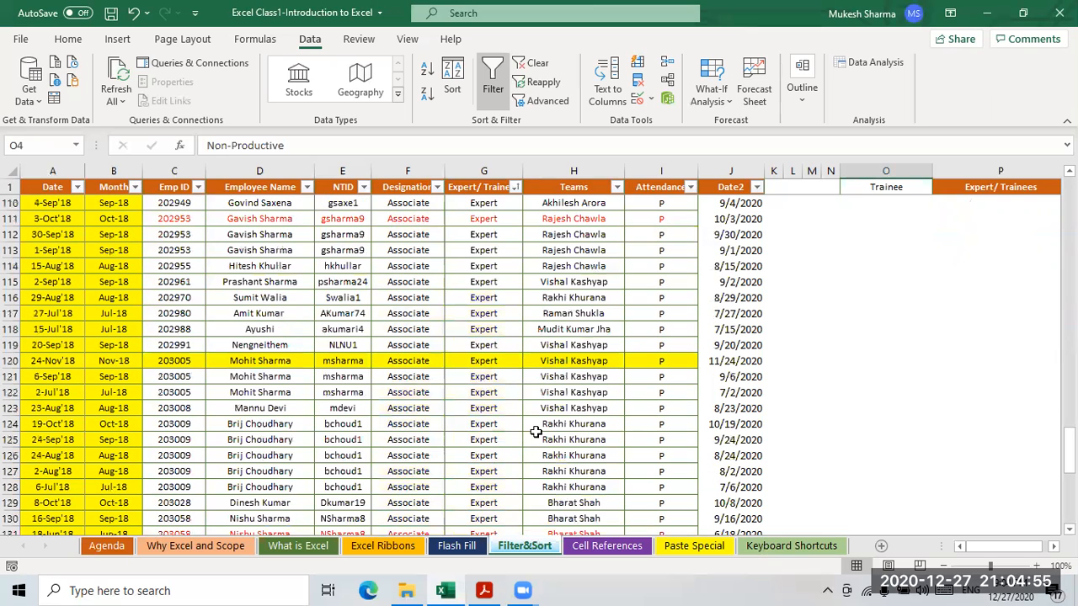
scroll(532, 431, "up", 20)
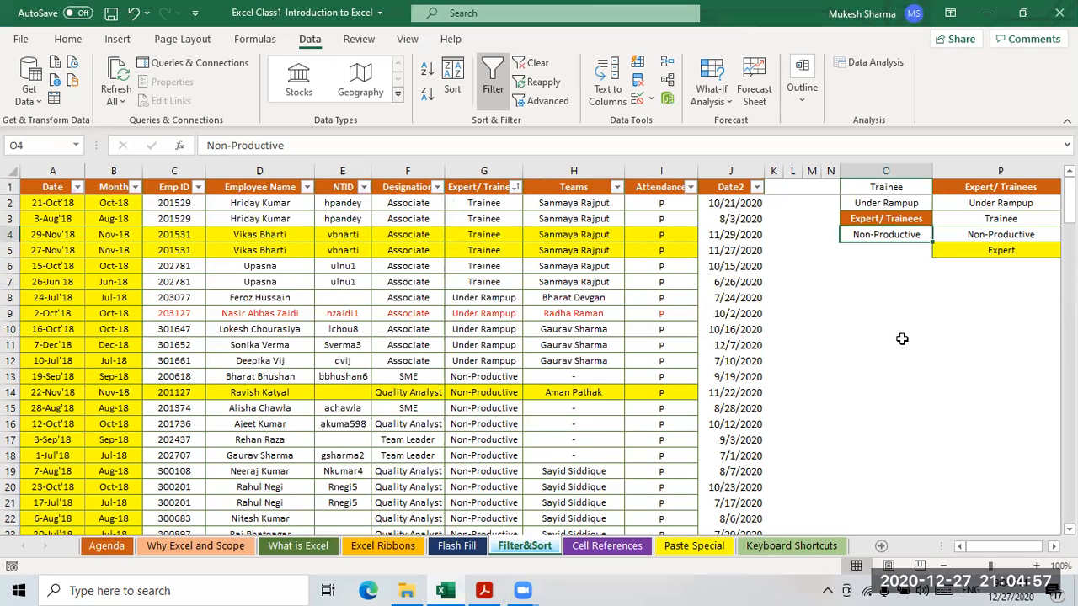
- Enter Jan in cell O8
left_click(852, 305)
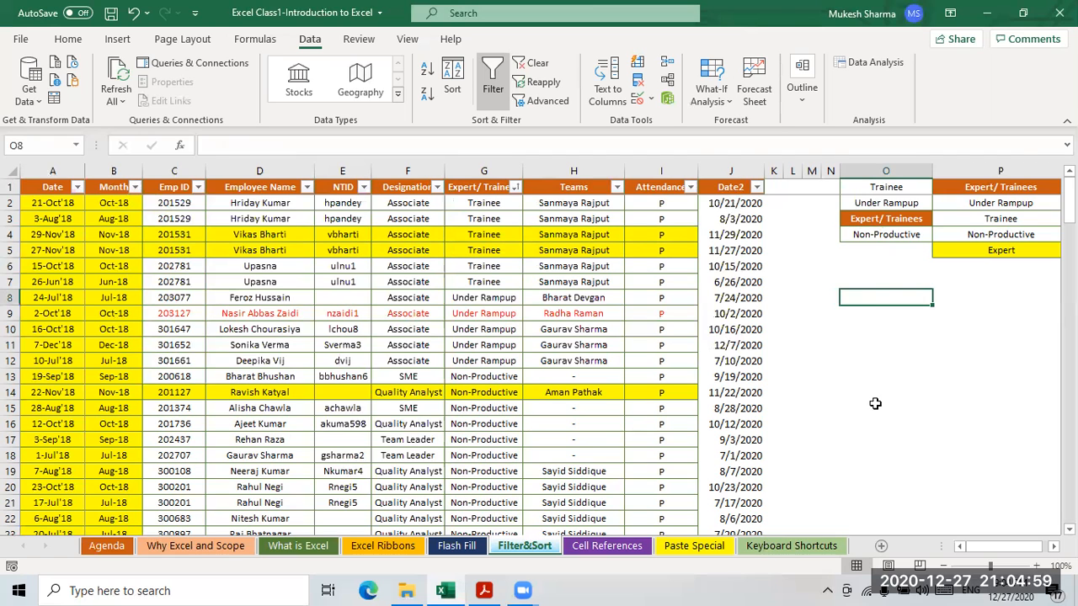
type("jan")
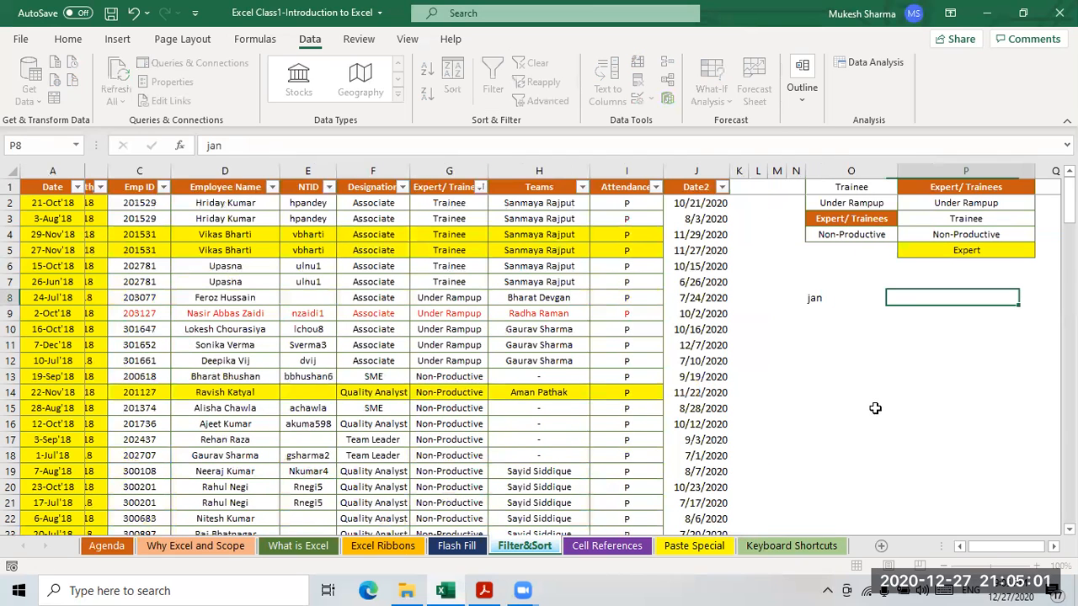
key("Left")
key("Return")
key("Up")
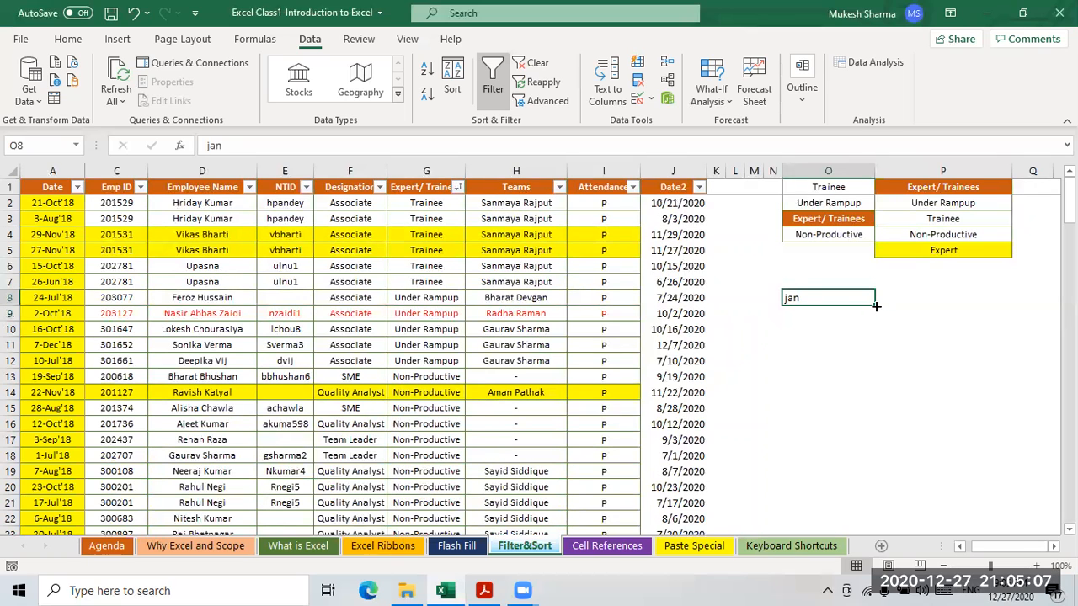
left_click(804, 352)
left_click(806, 298)
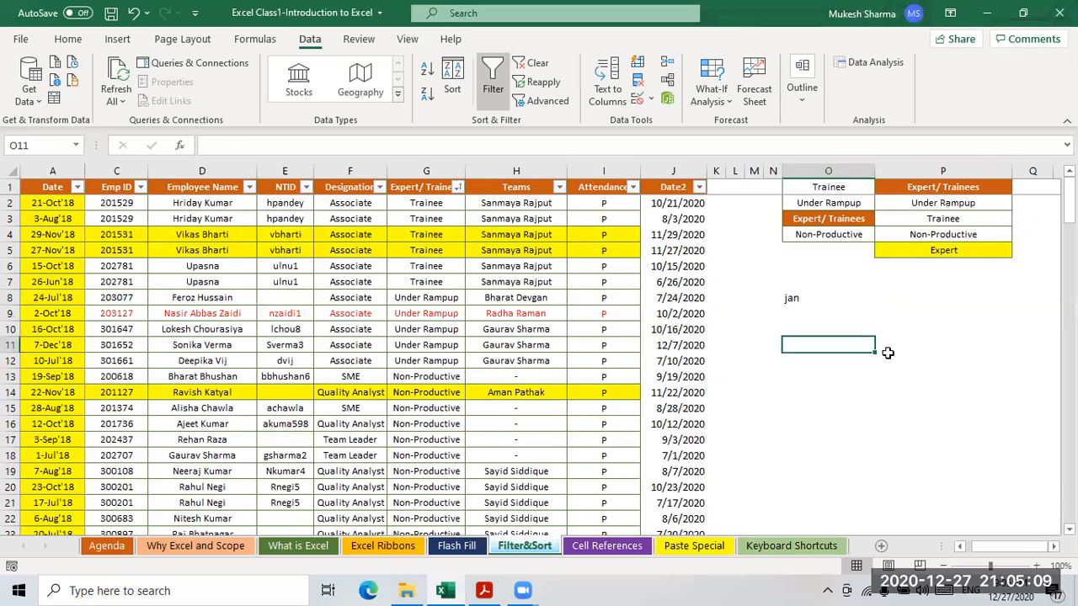
type("Jan")
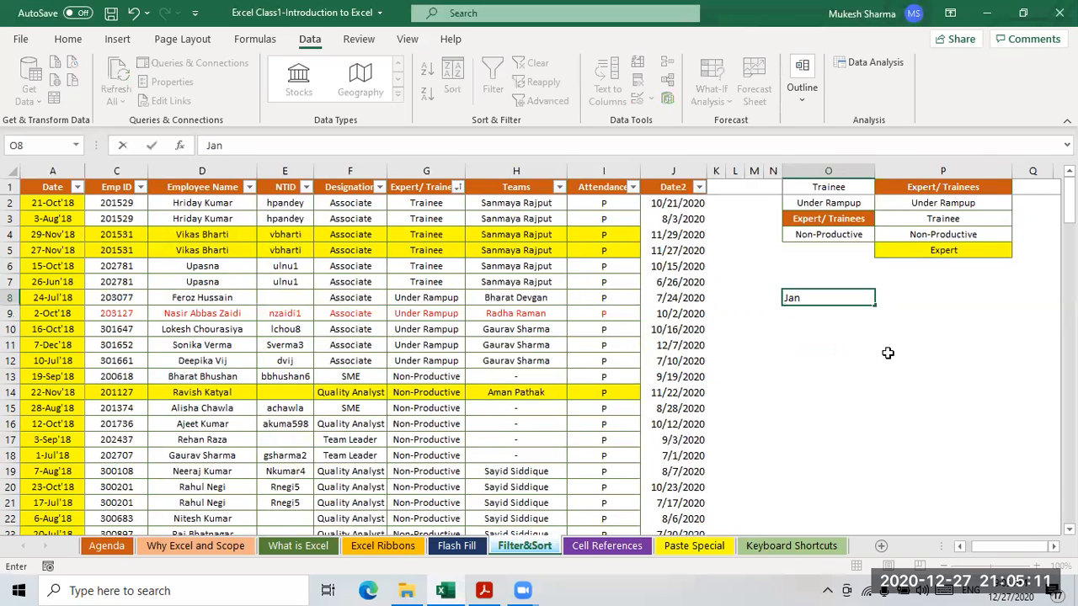
key("Return")
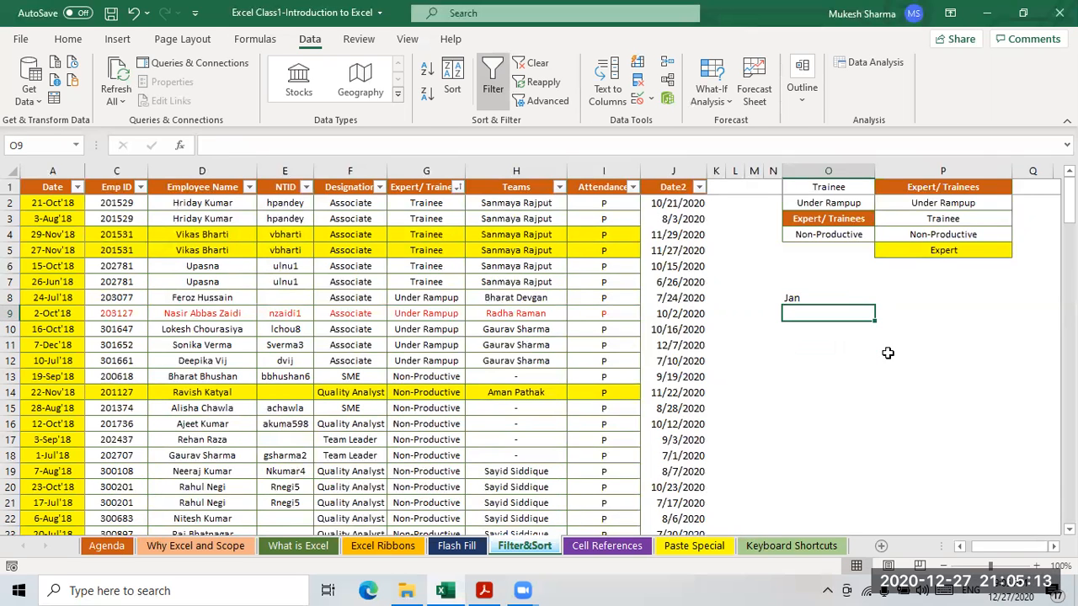
- Enter Feb in O9 and extend Jan–Feb down into a month series
type("Feb")
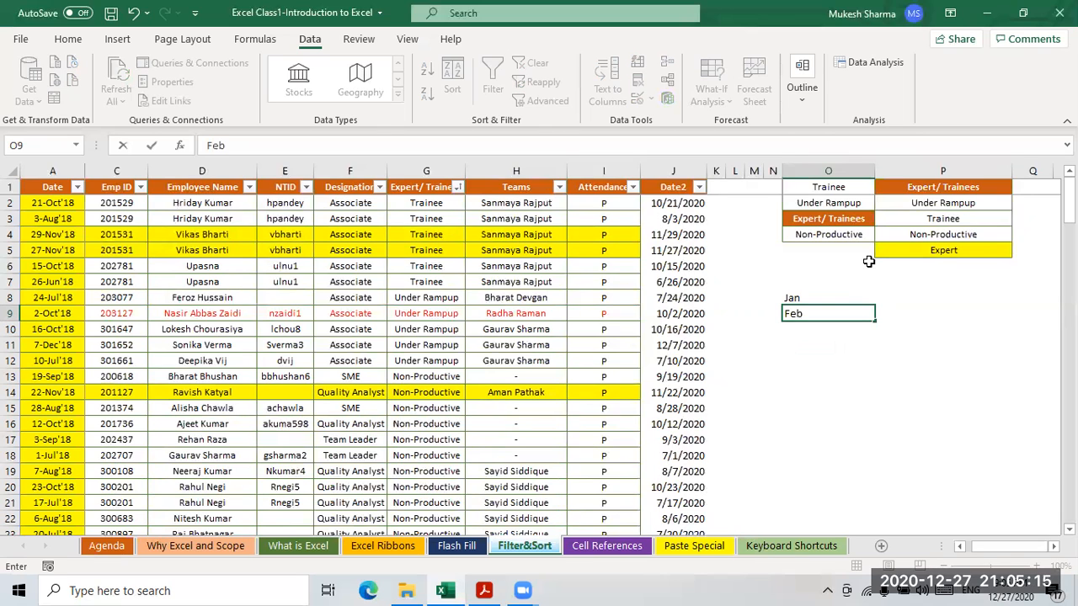
key("Return")
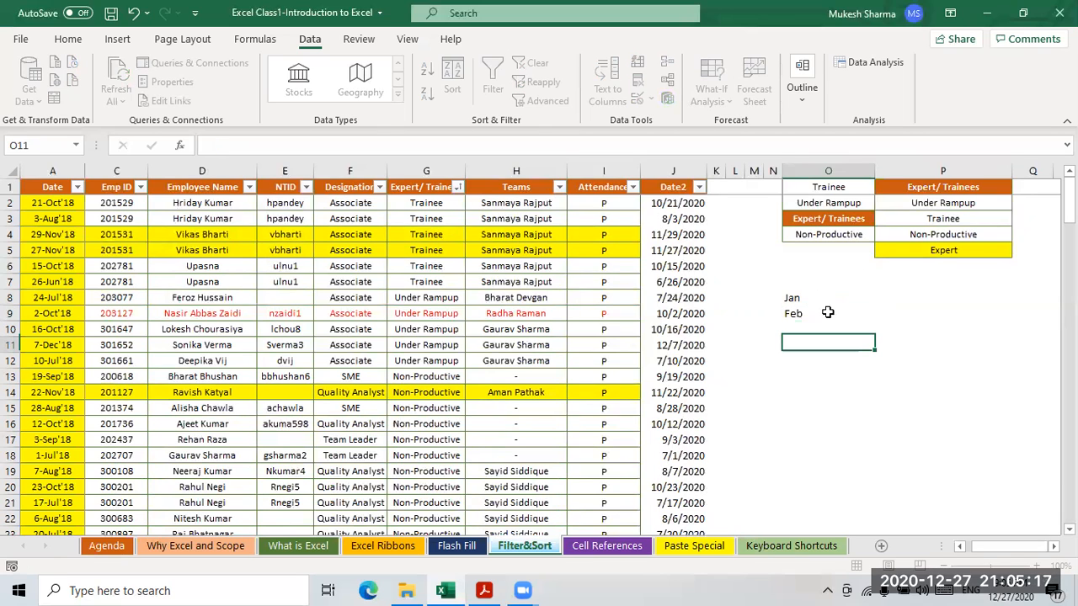
left_click(867, 302)
left_click(819, 317)
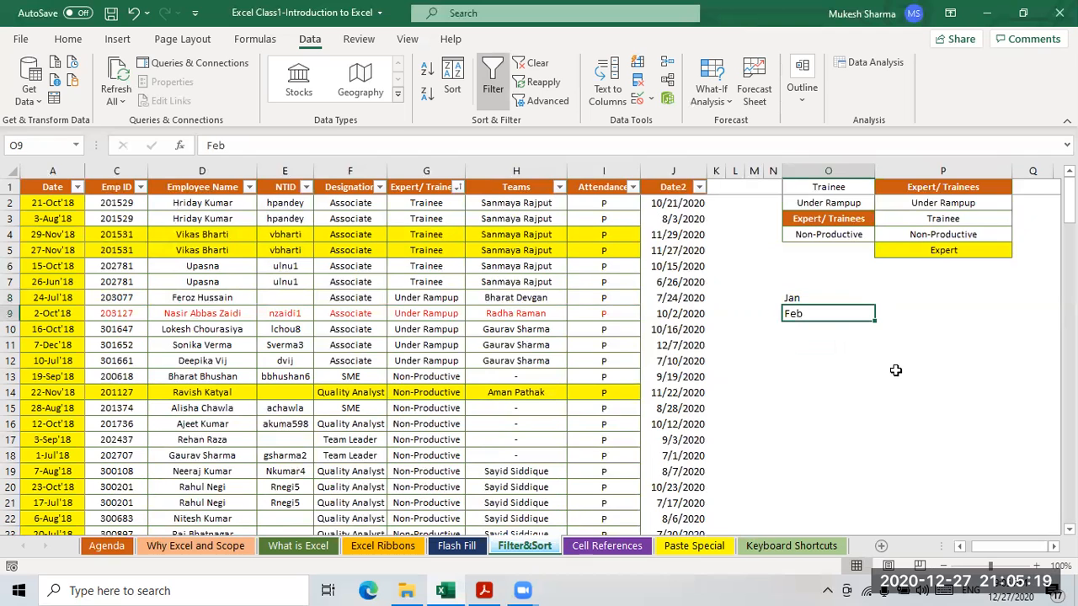
key("Delete")
left_click(819, 378)
left_click(817, 299)
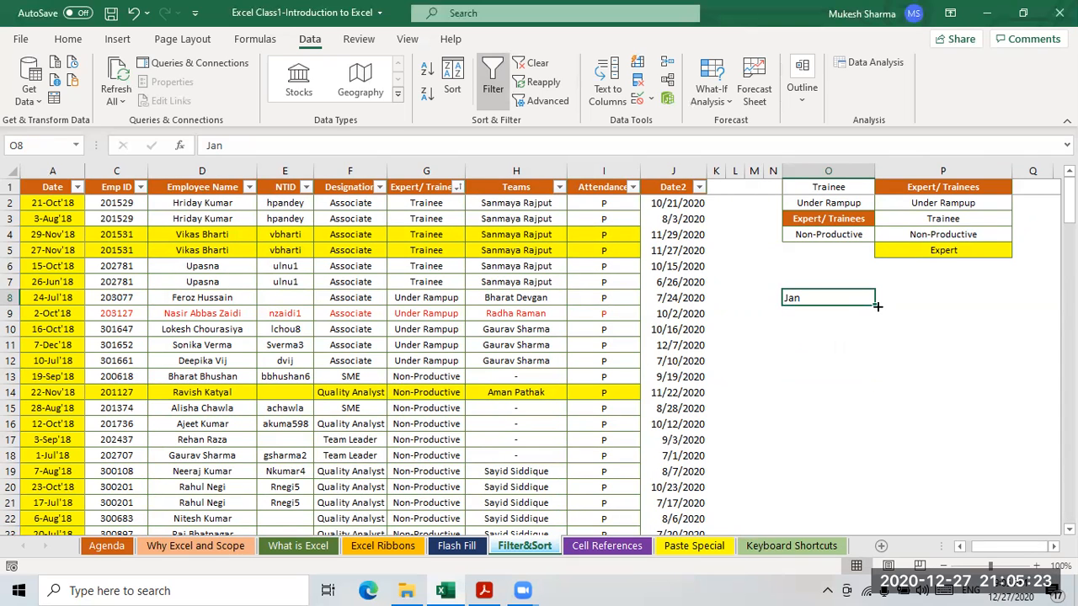
left_click(875, 304)
left_click(831, 317)
type("Feb")
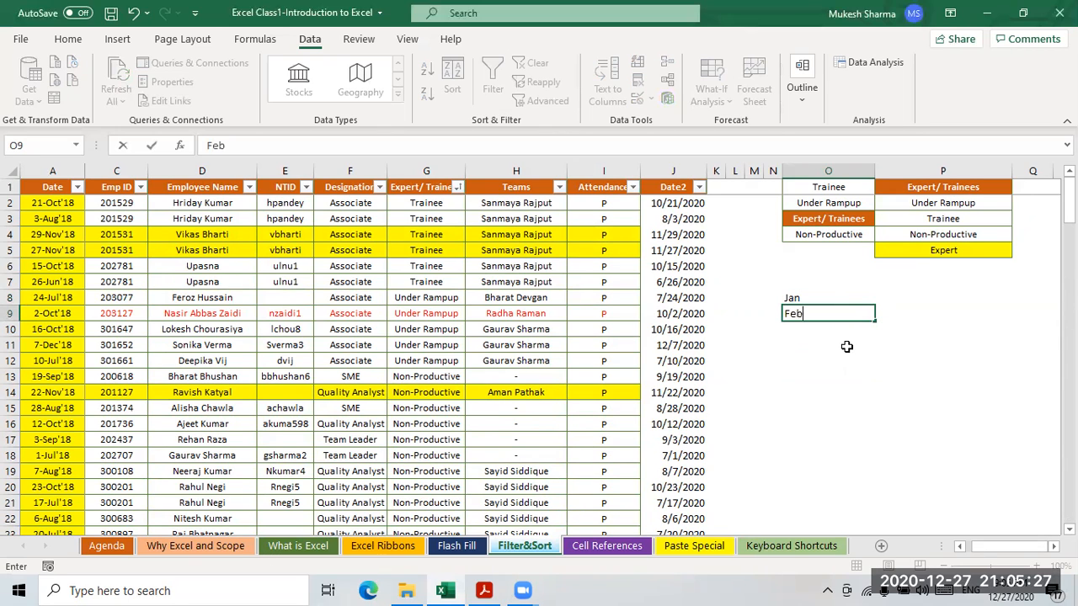
key("Return")
left_click_drag(804, 298, 882, 487)
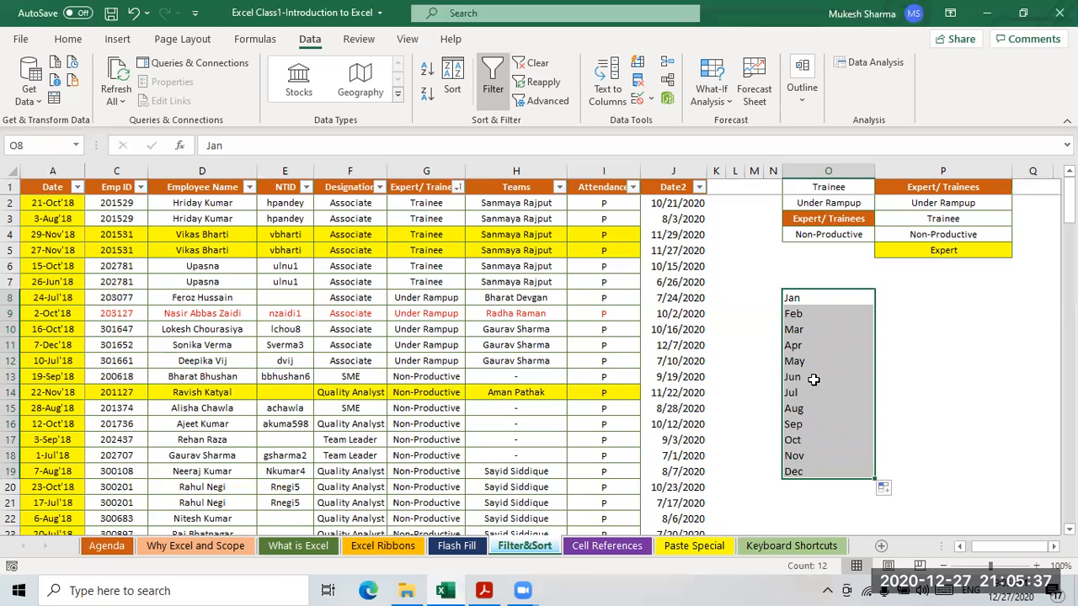
- Clear Feb–Dec below Jan and autofill from Jan in O8 down to Dec in O19
left_click(994, 392)
left_click(802, 312)
left_click_drag(791, 428, 795, 471)
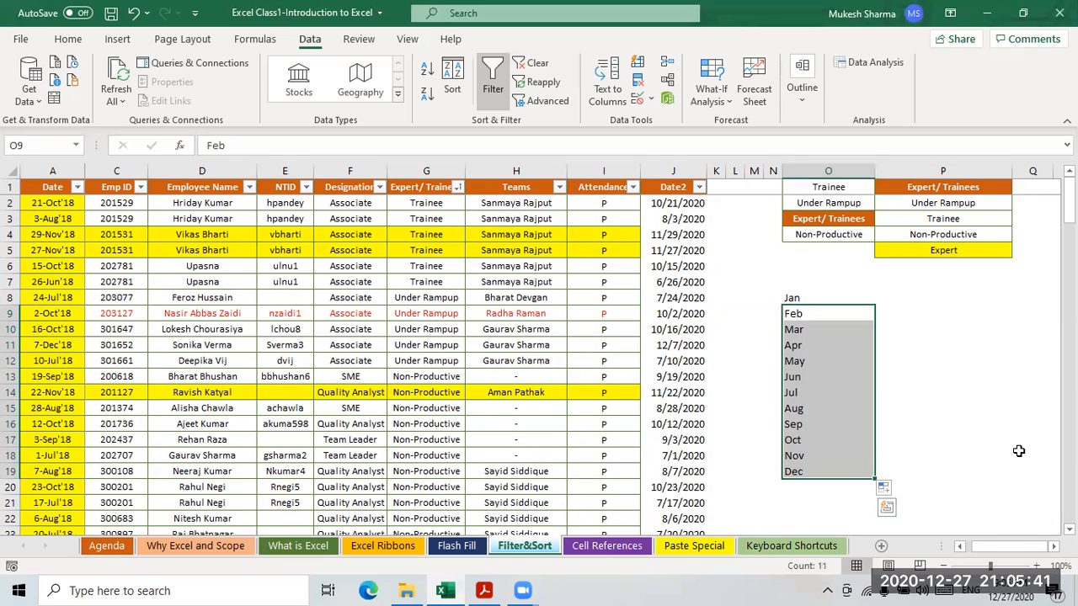
key("Delete")
left_click(935, 362)
left_click(863, 299)
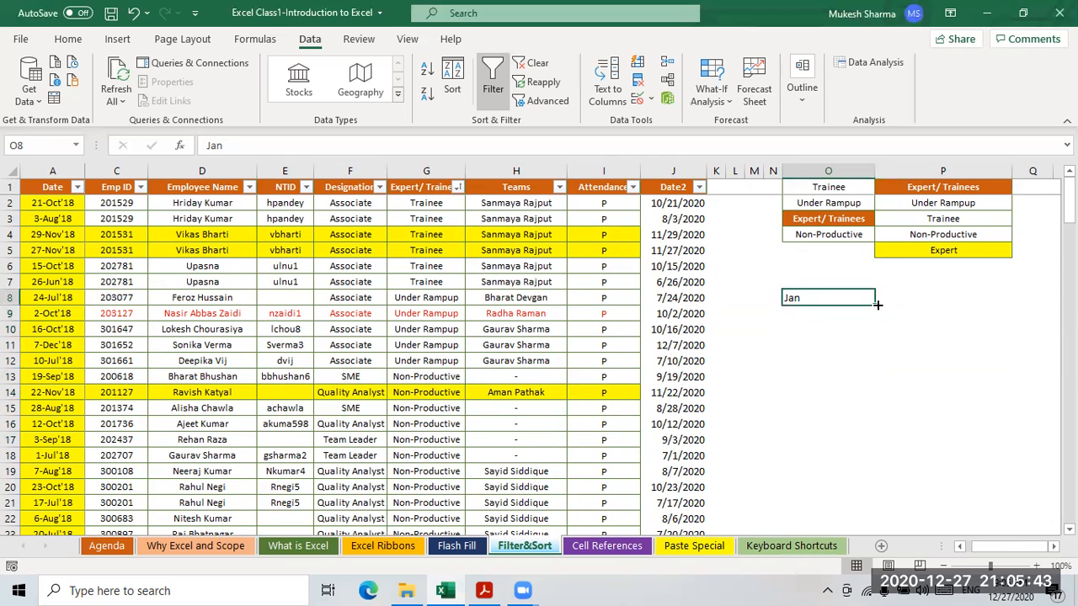
left_click_drag(876, 304, 881, 485)
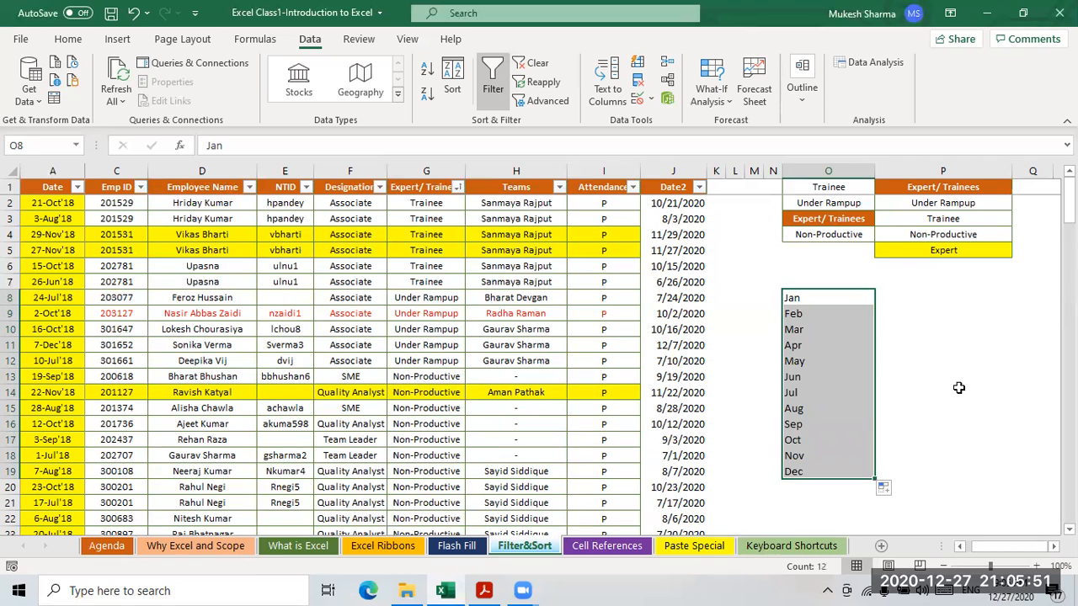
- Select the filled Jan–Dec list in O8:O19
left_click(956, 386)
left_click_drag(793, 303, 794, 472)
left_click(927, 352)
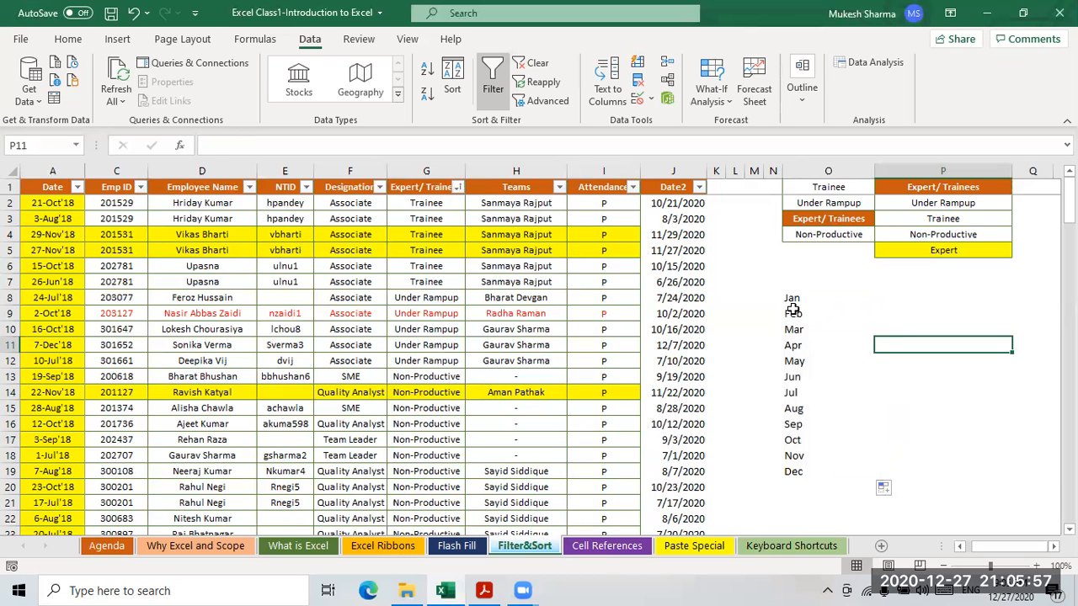
left_click_drag(792, 298, 796, 473)
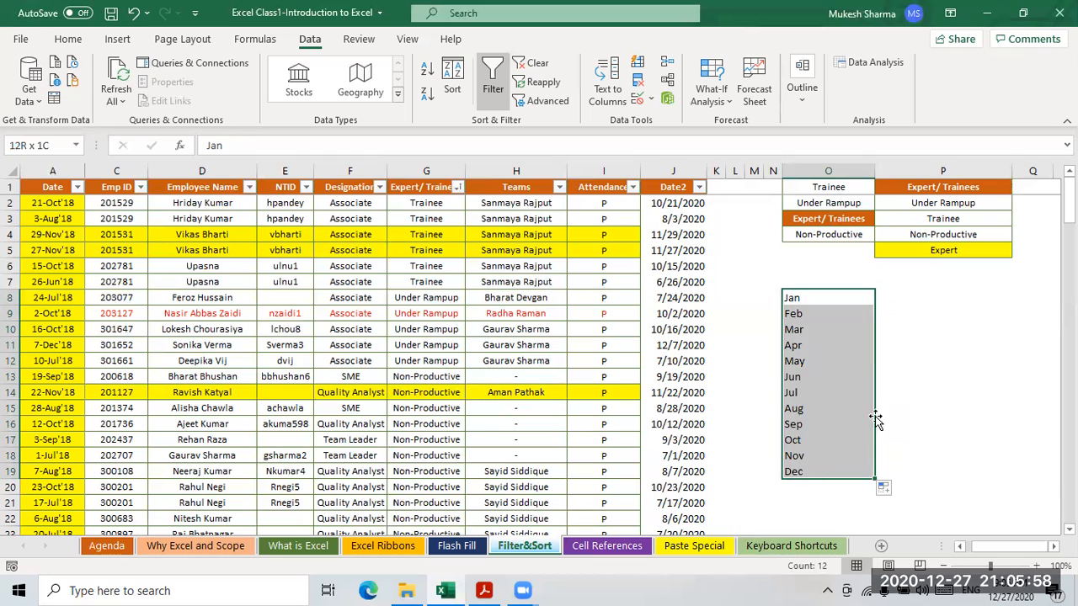
- Type Trainee in P8 and autofill the status series down to P11
left_click(947, 360)
left_click_drag(834, 186, 850, 244)
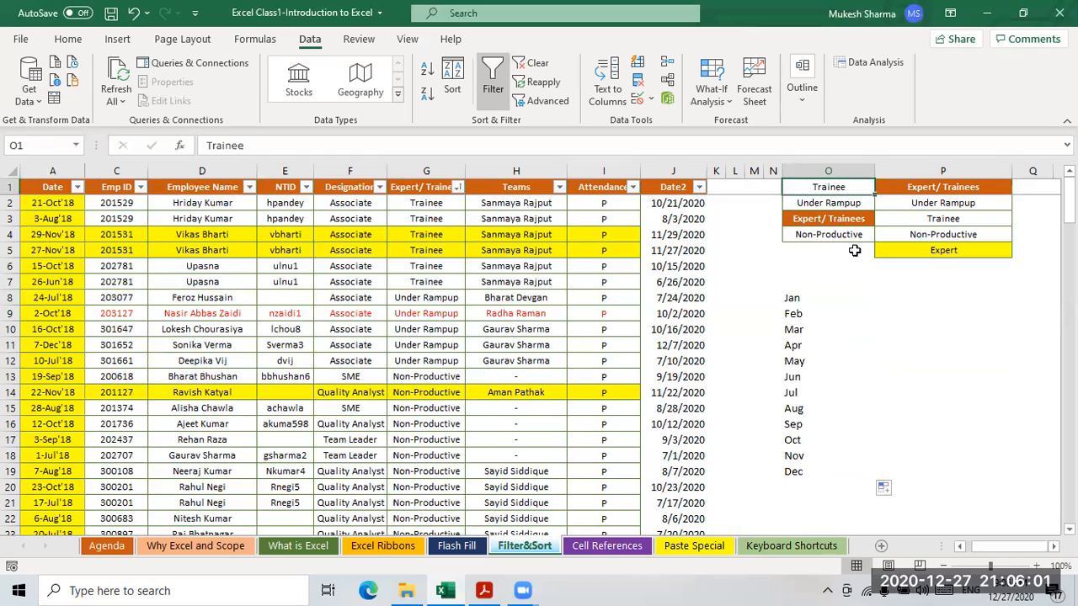
left_click(860, 295)
left_click(892, 299)
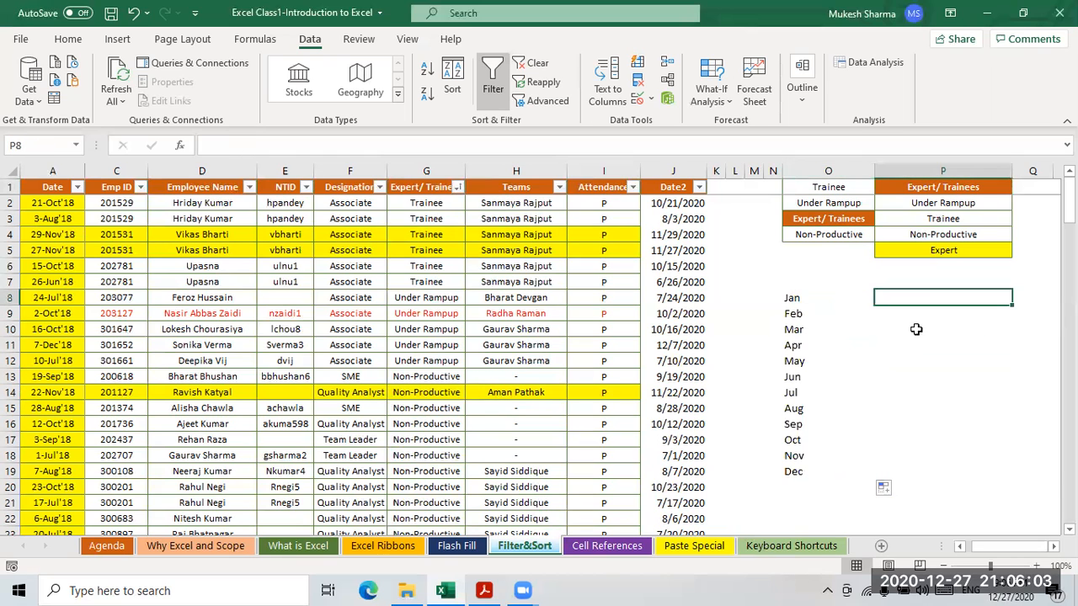
type("Tra")
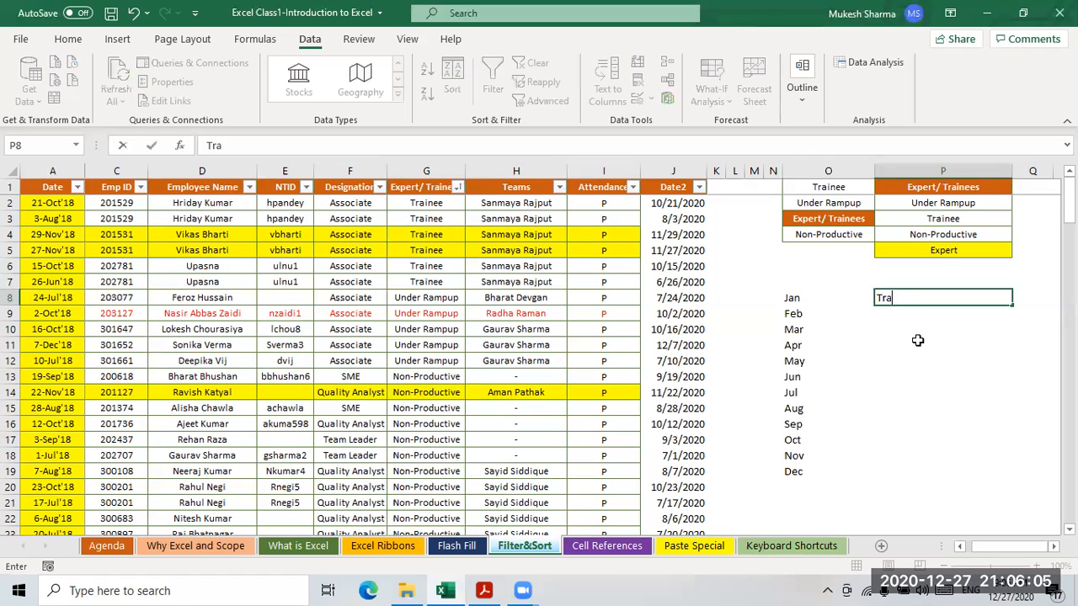
type("inee")
left_click(1029, 363)
left_click(906, 301)
left_click_drag(1013, 307, 1015, 358)
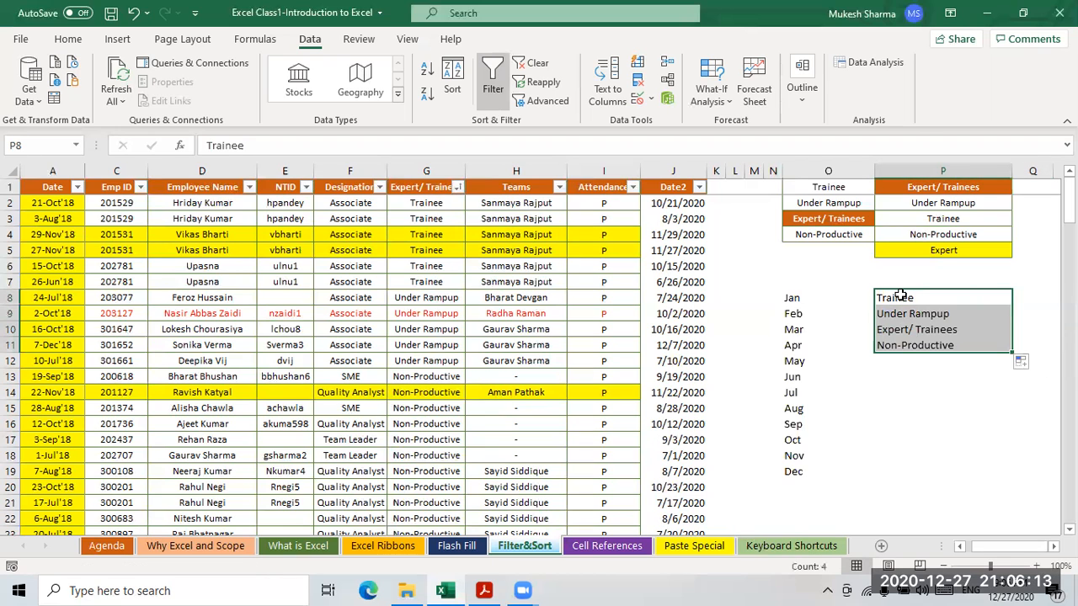
- Select the Trainee–Non-Productive entries and the Jan–Sep months to check them
left_click(890, 412)
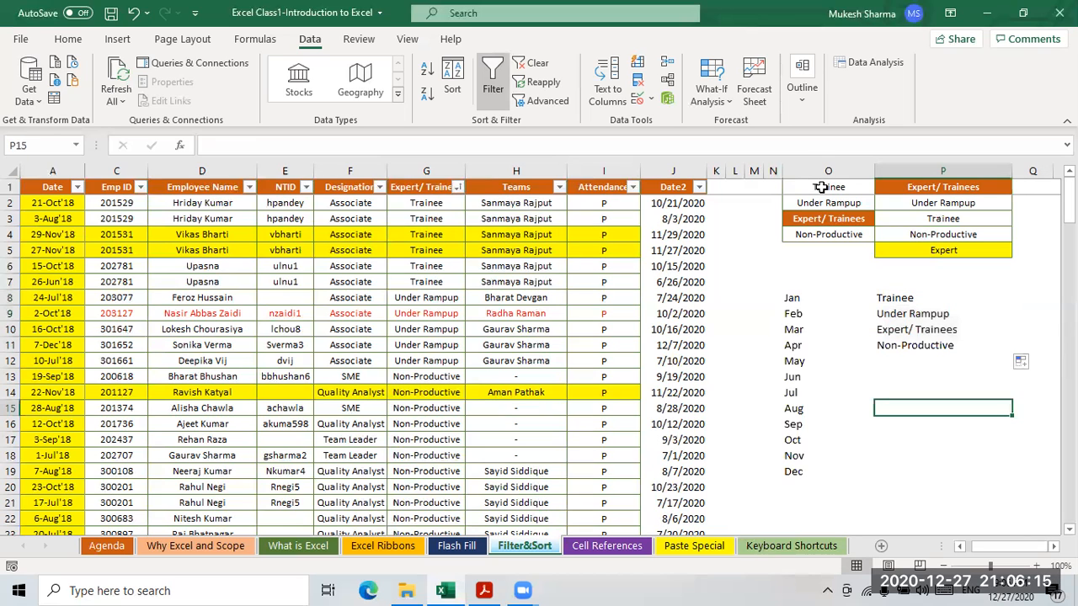
left_click_drag(889, 298, 896, 346)
left_click(924, 404)
left_click_drag(793, 298, 829, 425)
left_click(795, 299)
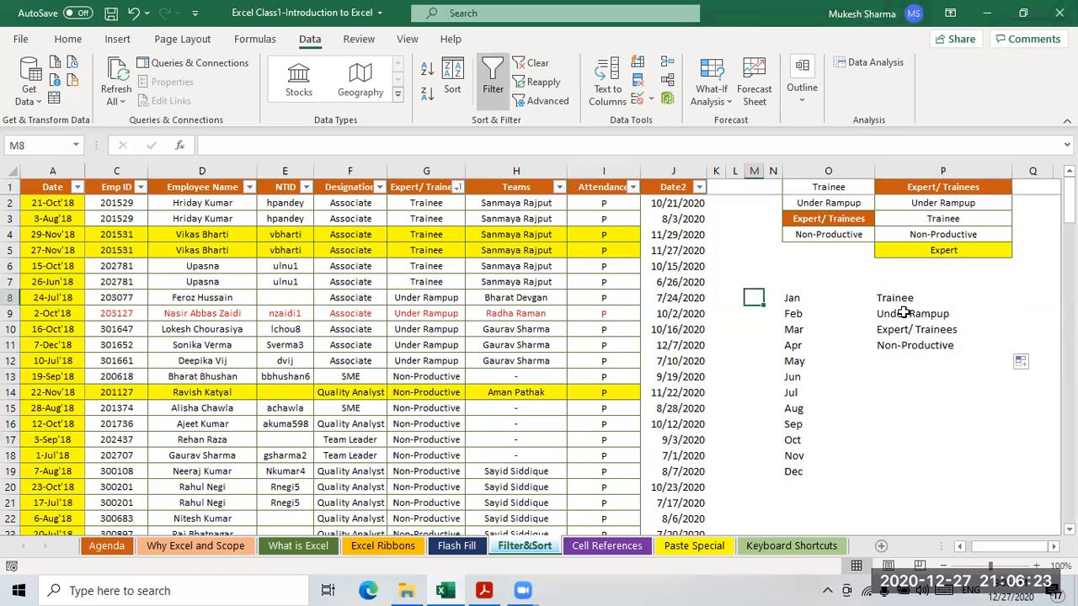
- Enter Mon in P14 and autofill weekdays down to P22
left_click(960, 300)
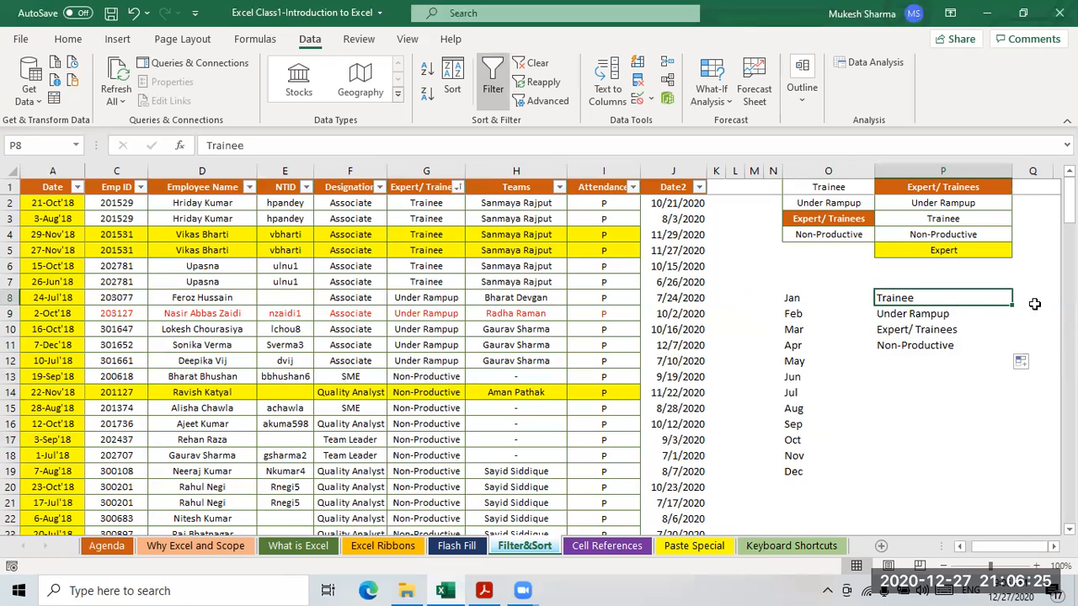
key("Down")
key("Down")
key("Down")
key("Down")
key("Down")
key("Down")
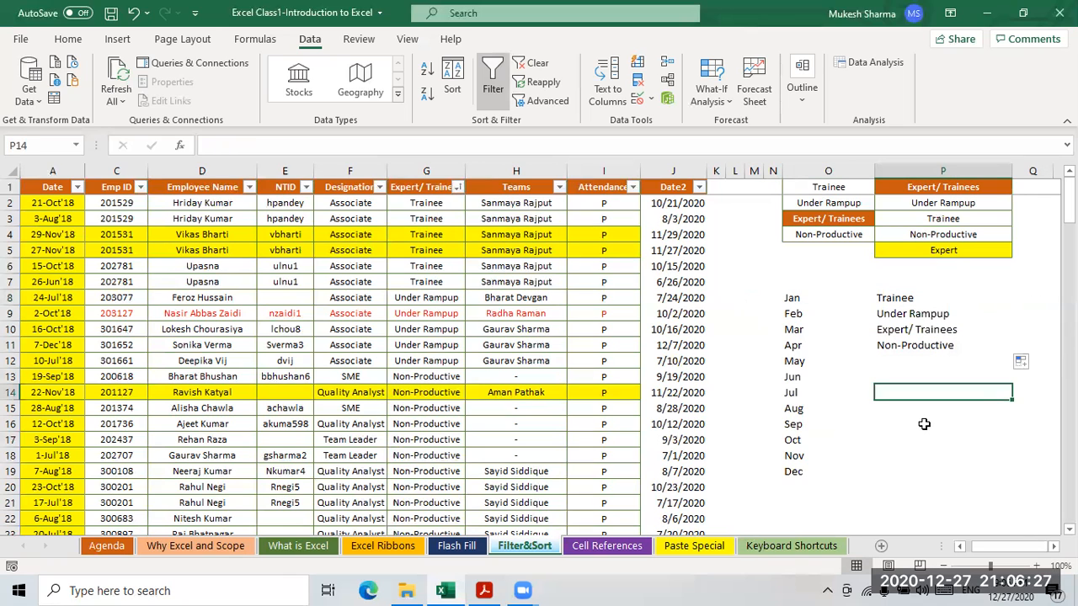
type("oOn")
key("BackSpace")
key("BackSpace")
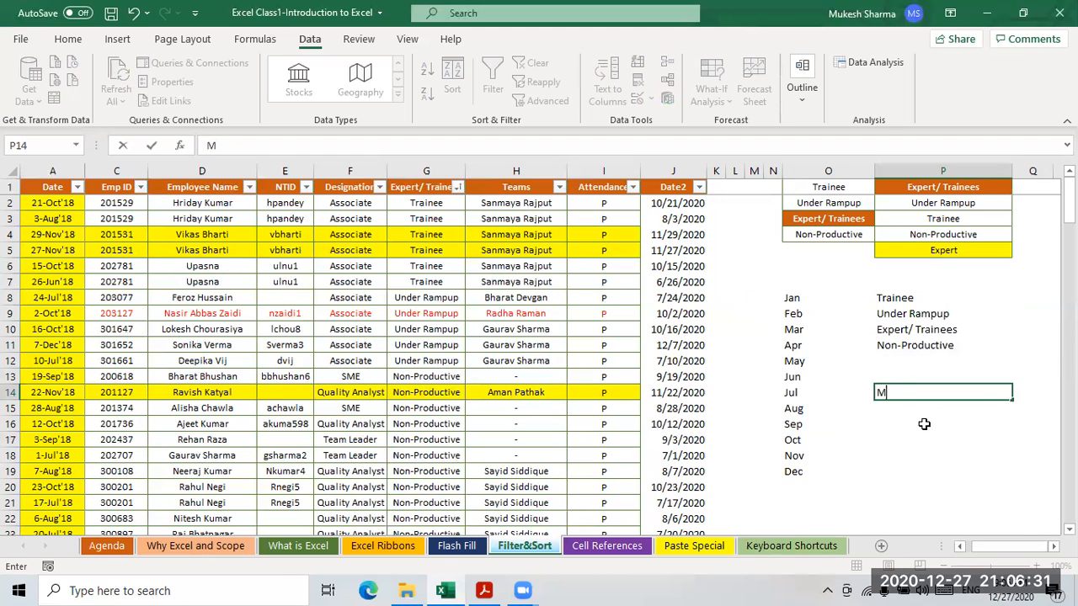
type("on")
key("Return")
key("Up")
left_click_drag(1015, 404, 916, 495)
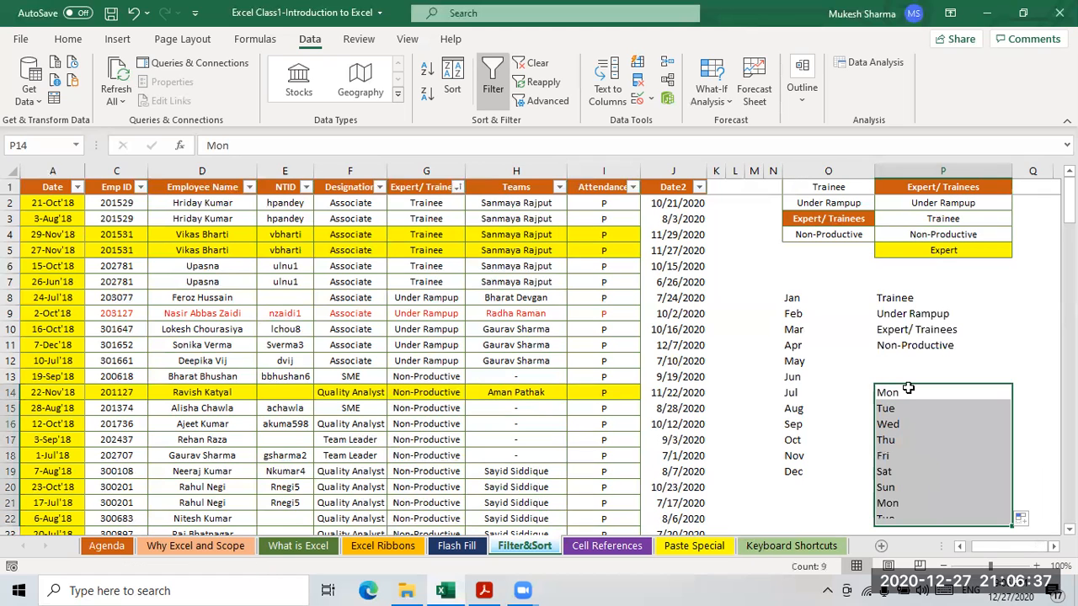
left_click(814, 425)
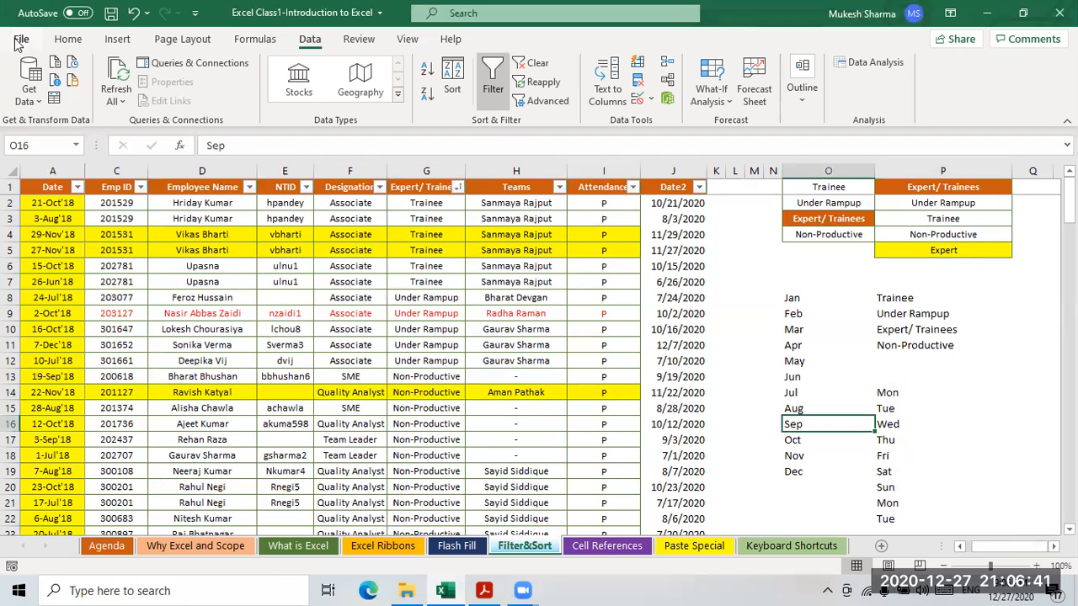
- Open the Advanced page of Excel Options and launch Edit Custom Lists
left_click(17, 40)
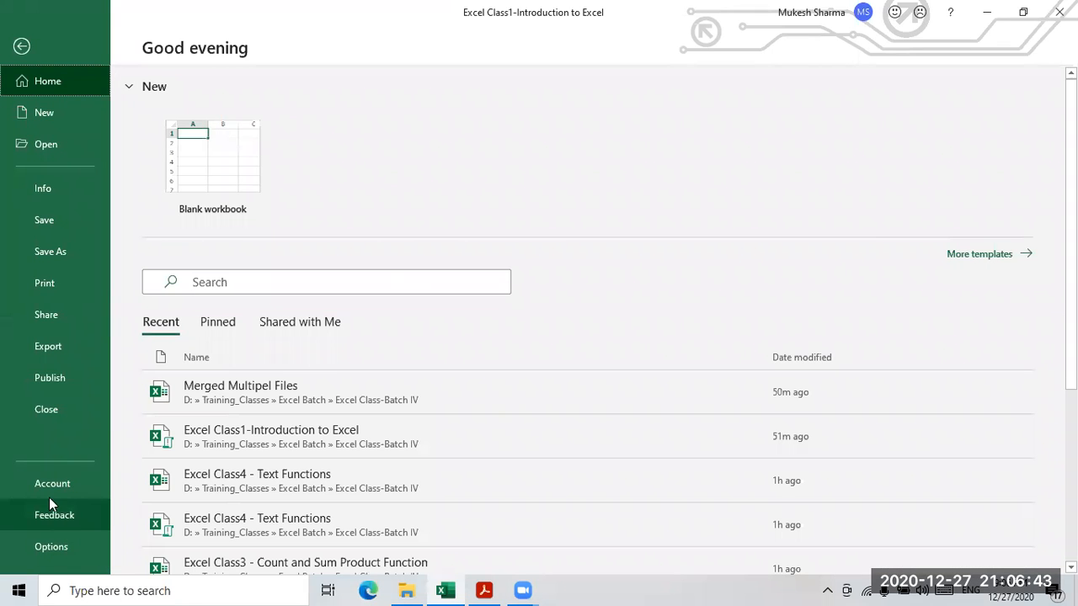
left_click(90, 543)
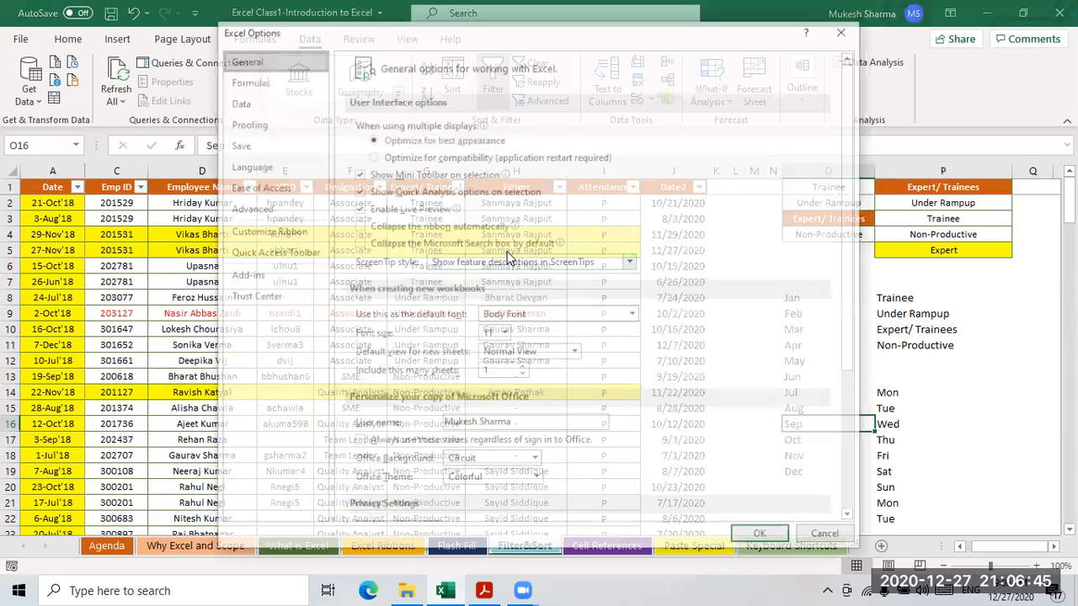
left_click(249, 208)
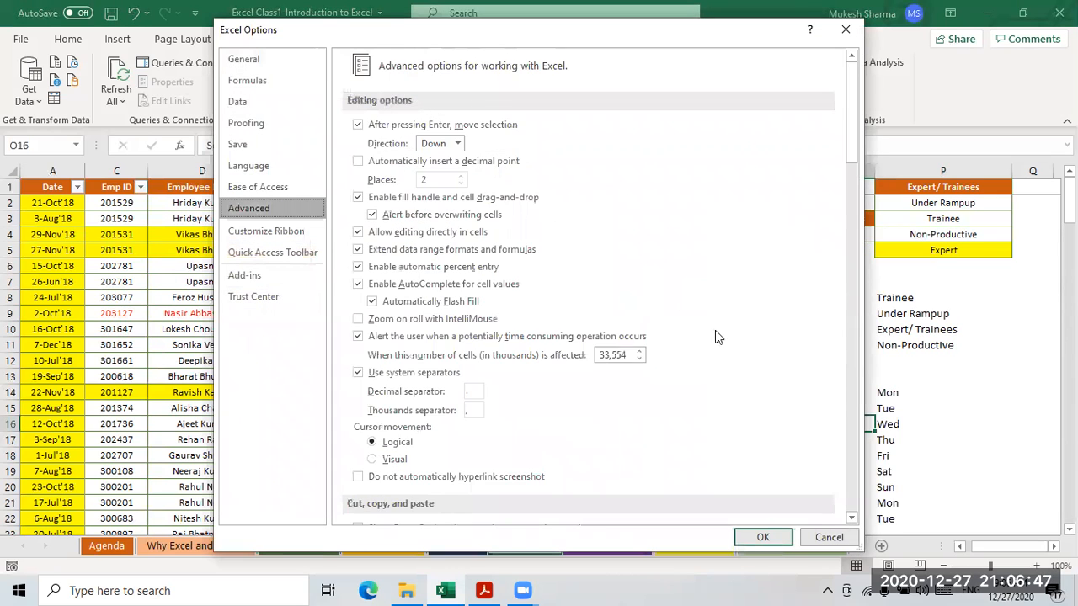
scroll(784, 371, "down", 20)
scroll(800, 367, "down", 10)
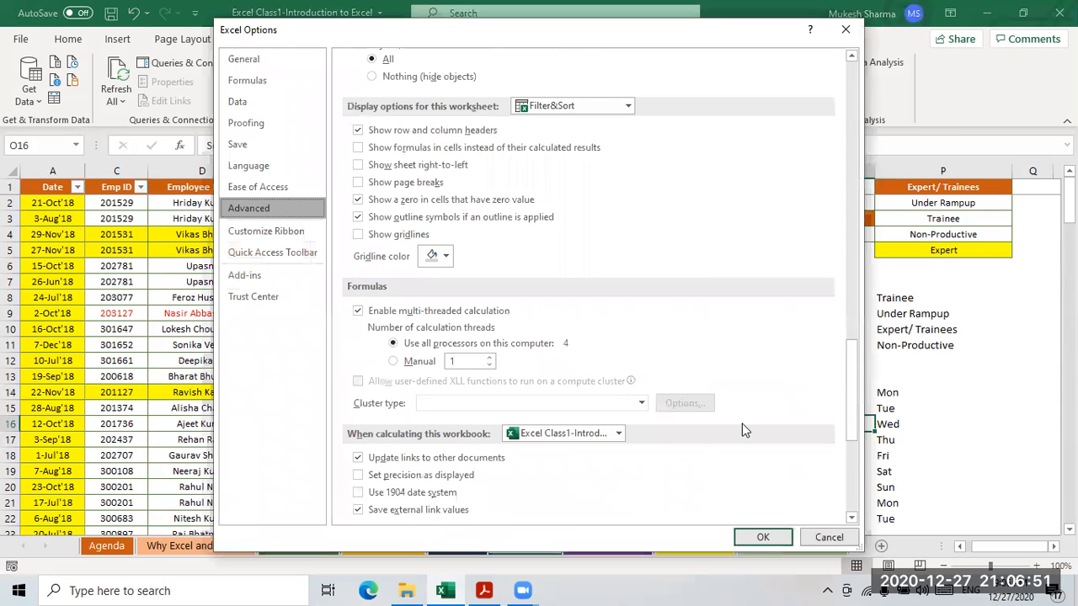
scroll(744, 426, "down", 6)
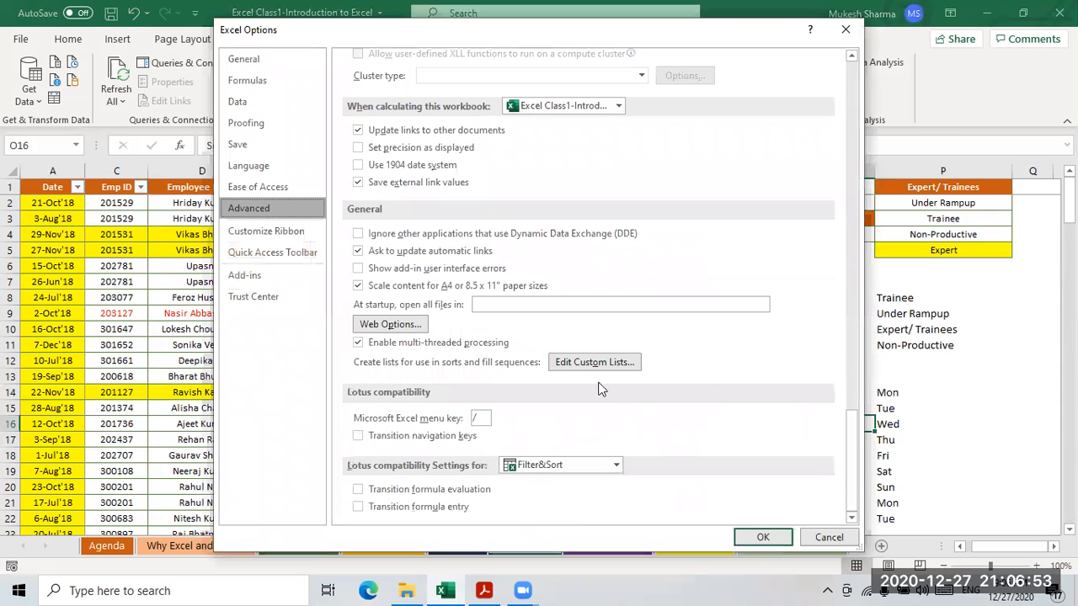
left_click(594, 362)
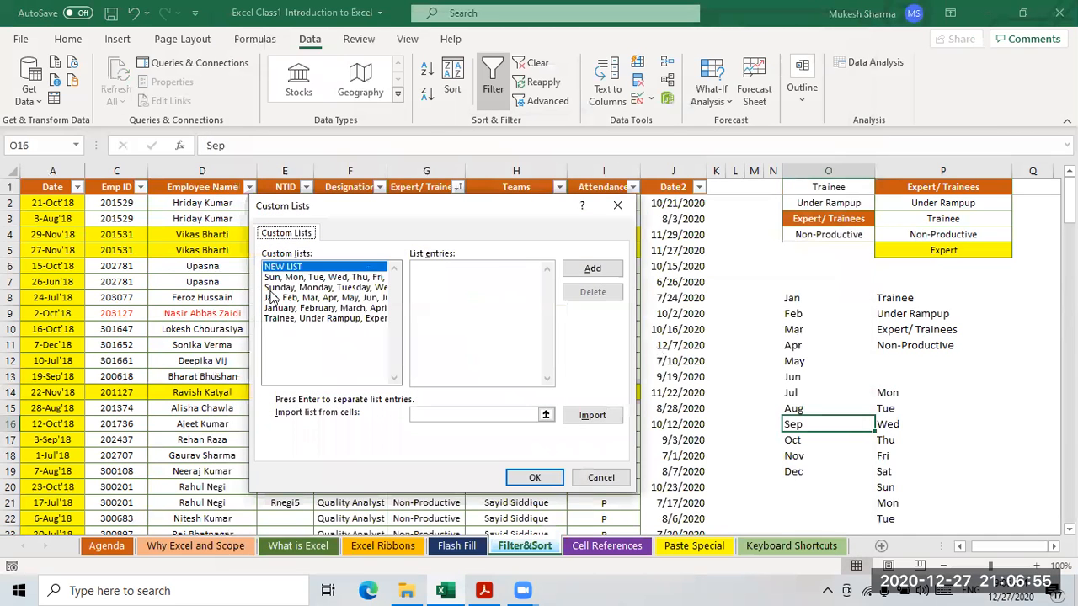
- Review the weekday, month and Trainee status list entries, then close without changes
left_click(275, 280)
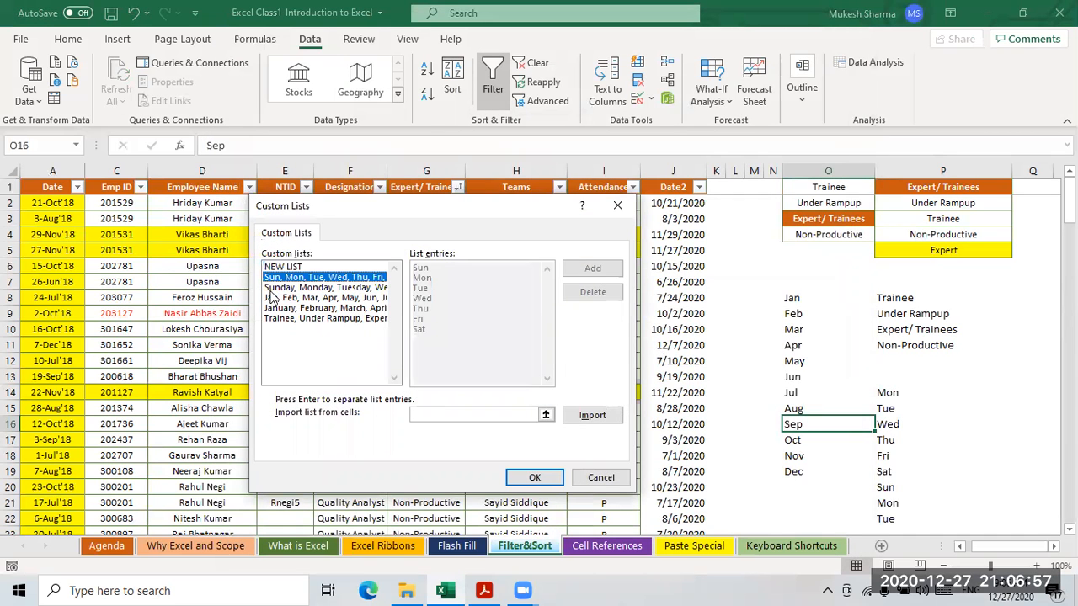
left_click(283, 290)
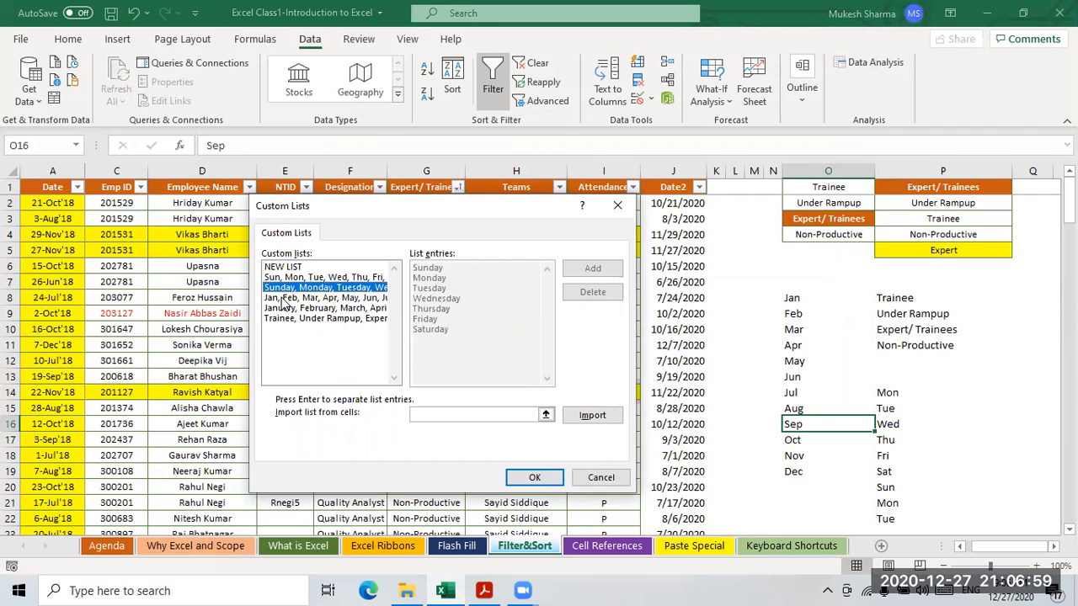
left_click(283, 300)
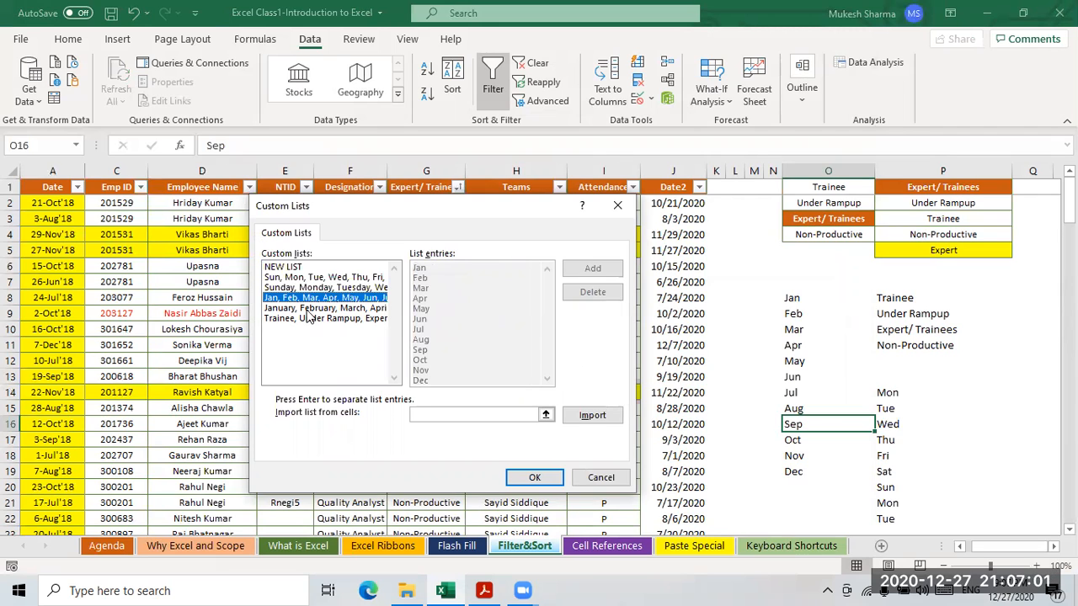
left_click(320, 310)
left_click(316, 320)
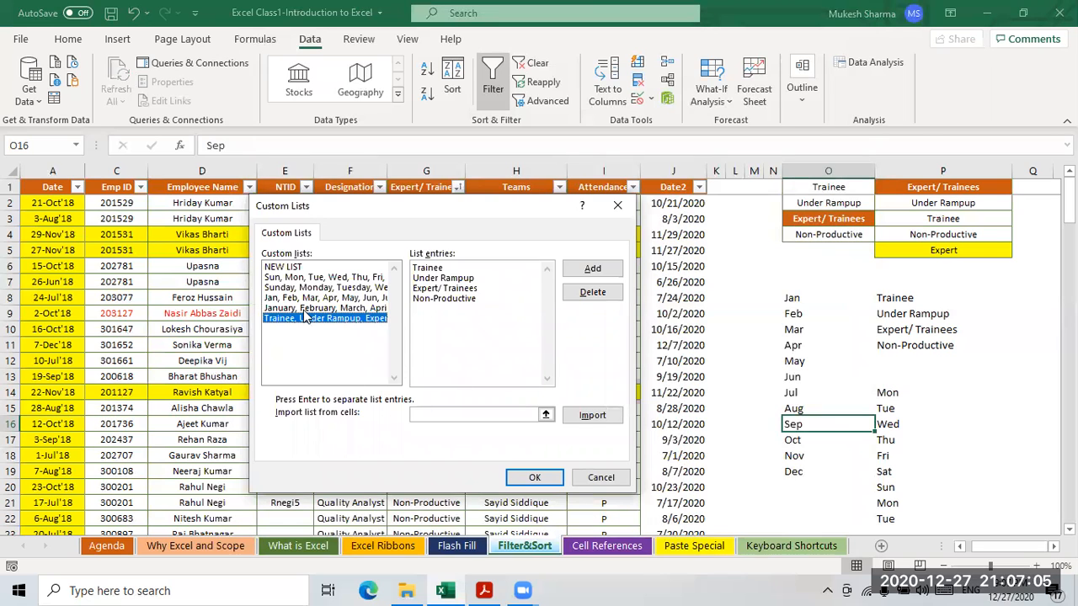
left_click(305, 309)
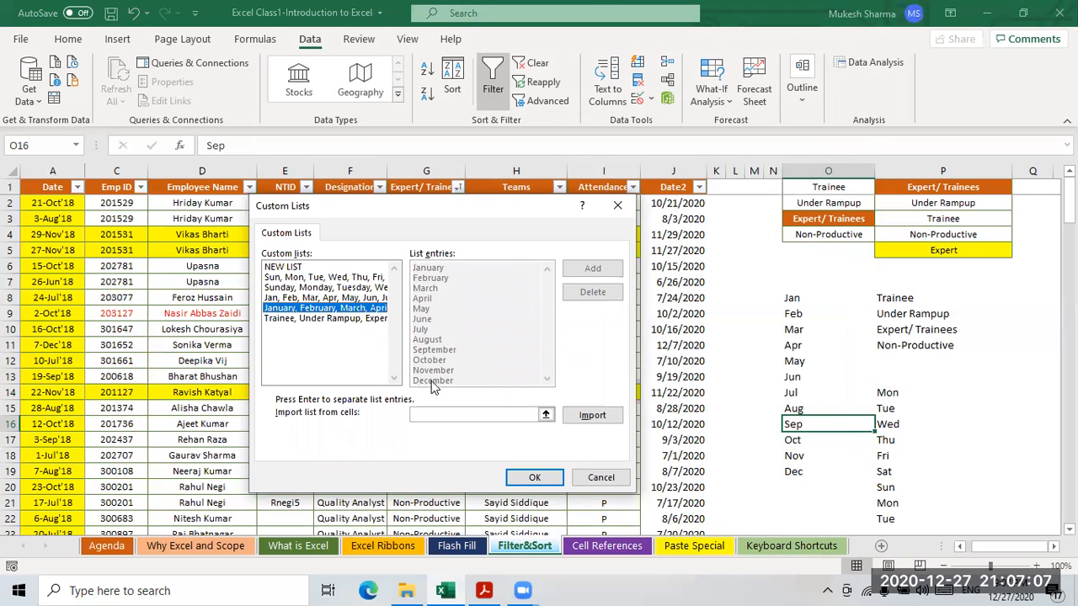
left_click(299, 297)
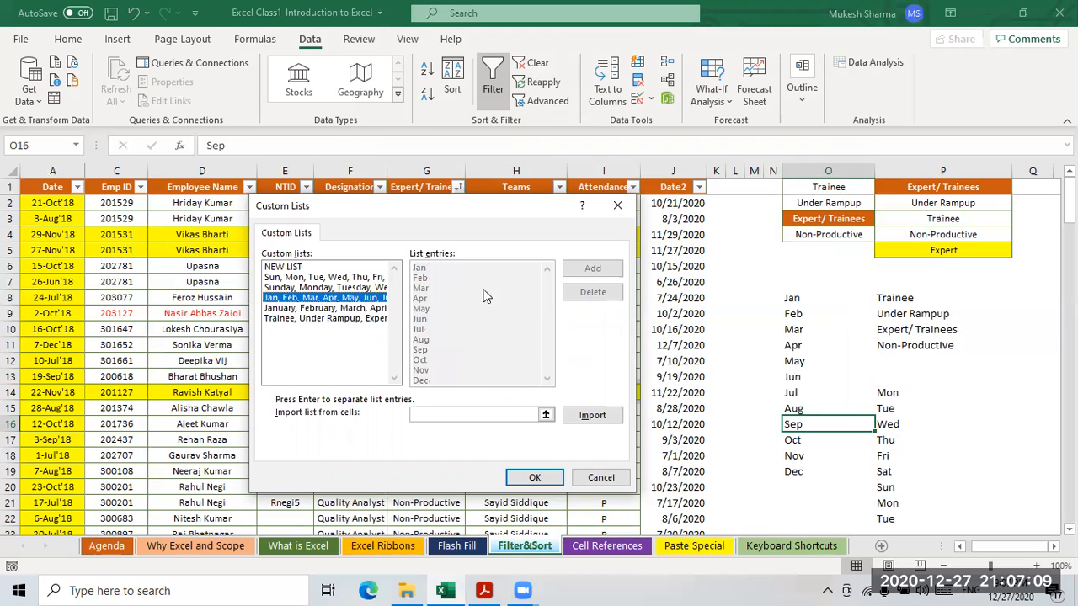
left_click(300, 318)
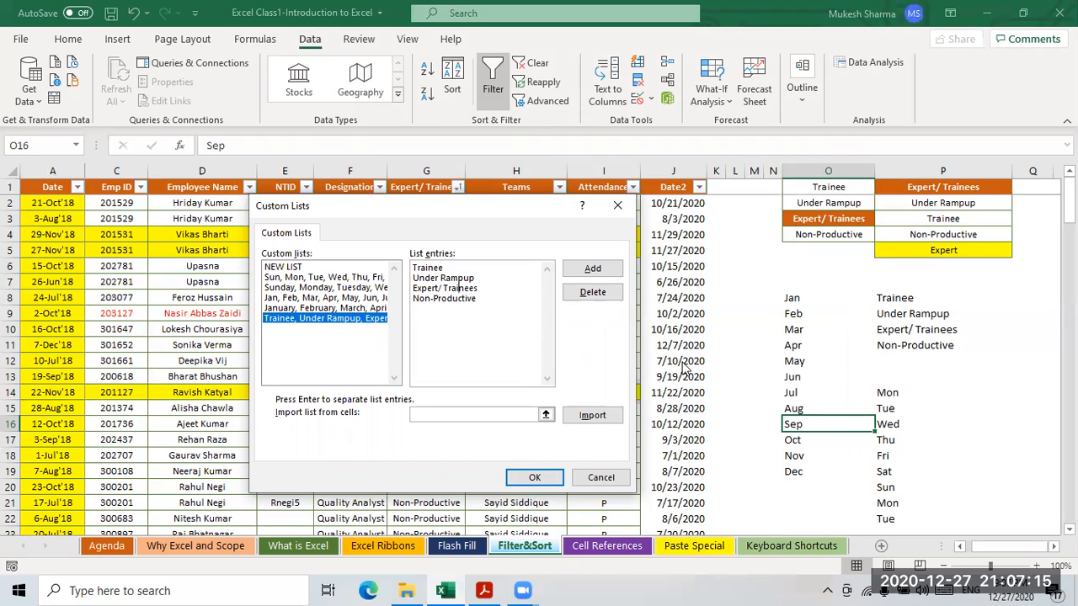
left_click(602, 478)
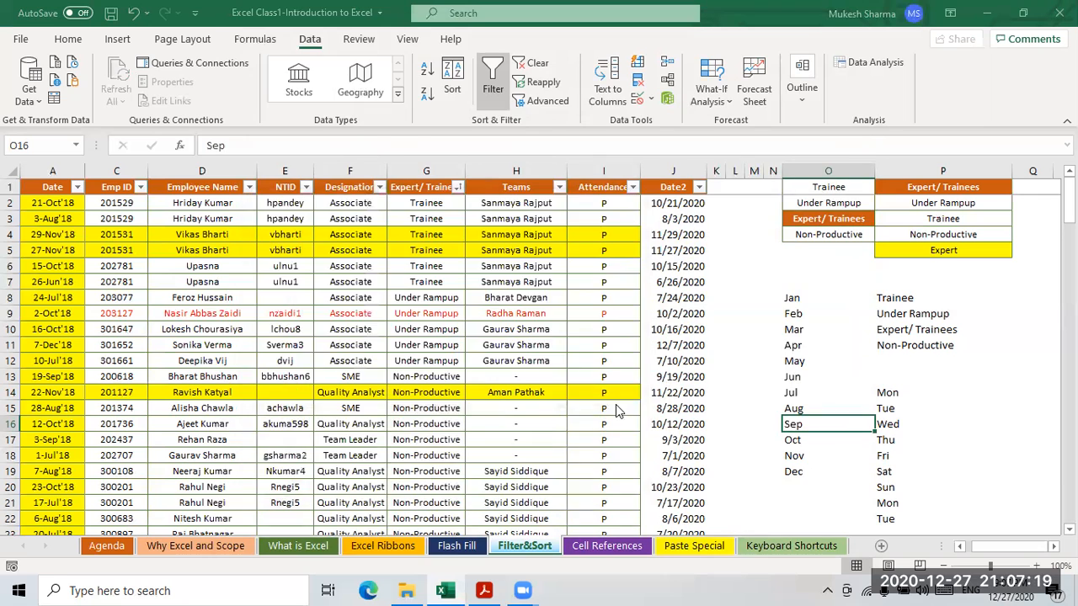
- Close Excel Options and turn off AutoFilter on the employee table with Ctrl+Shift+L
left_click(763, 538)
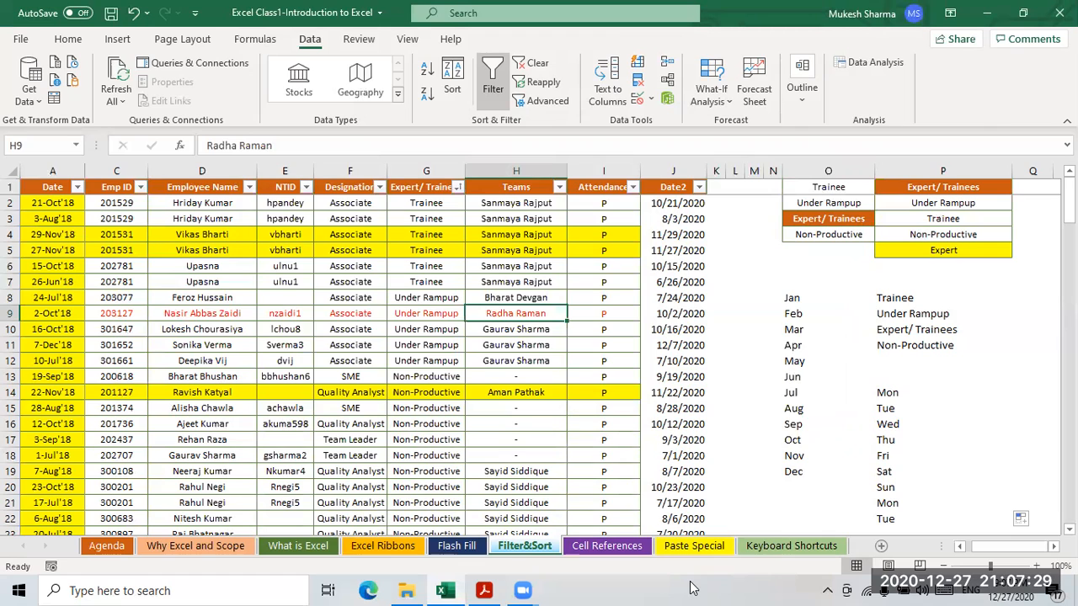
left_click(339, 283)
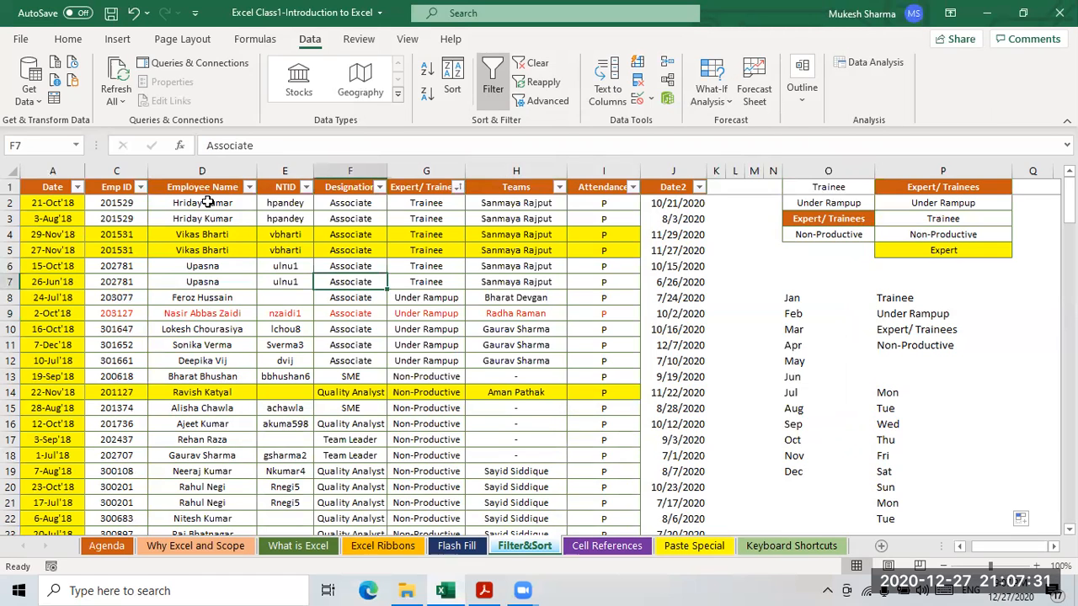
left_click(192, 187)
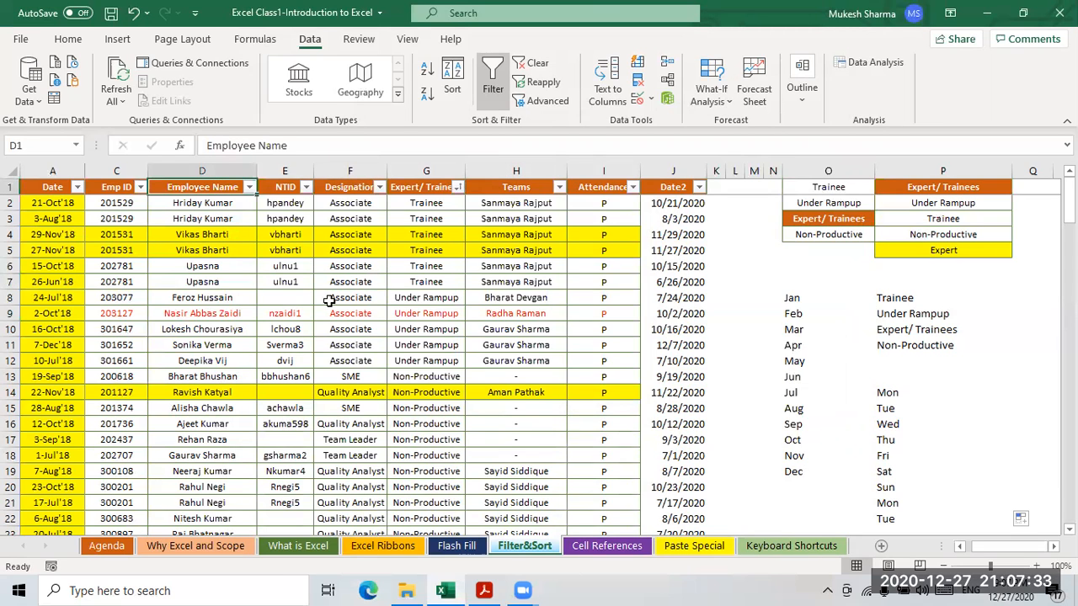
key("ctrl+shift+l")
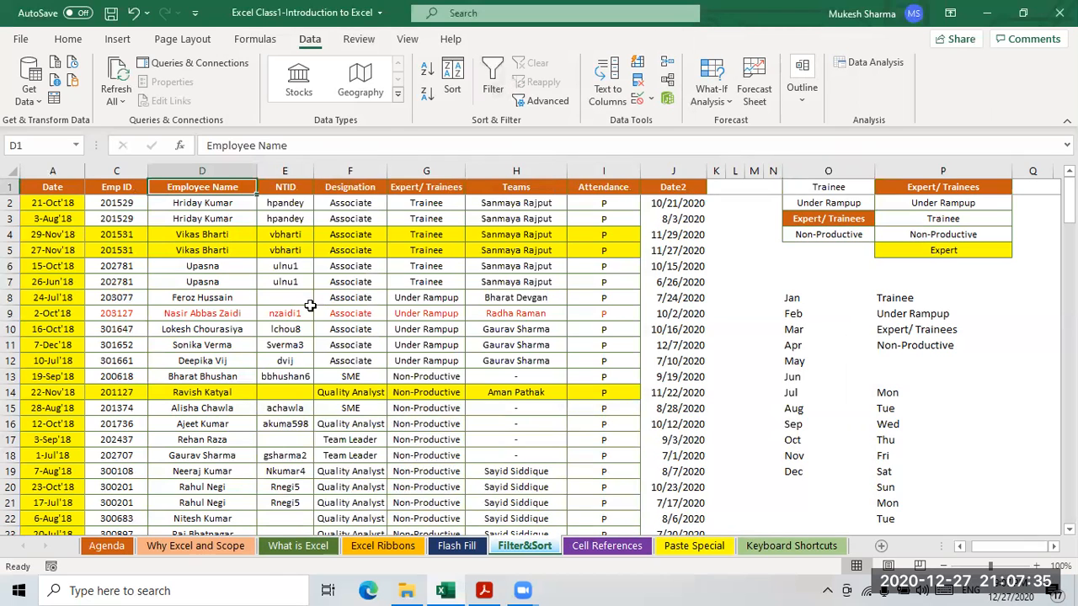
left_click(363, 283)
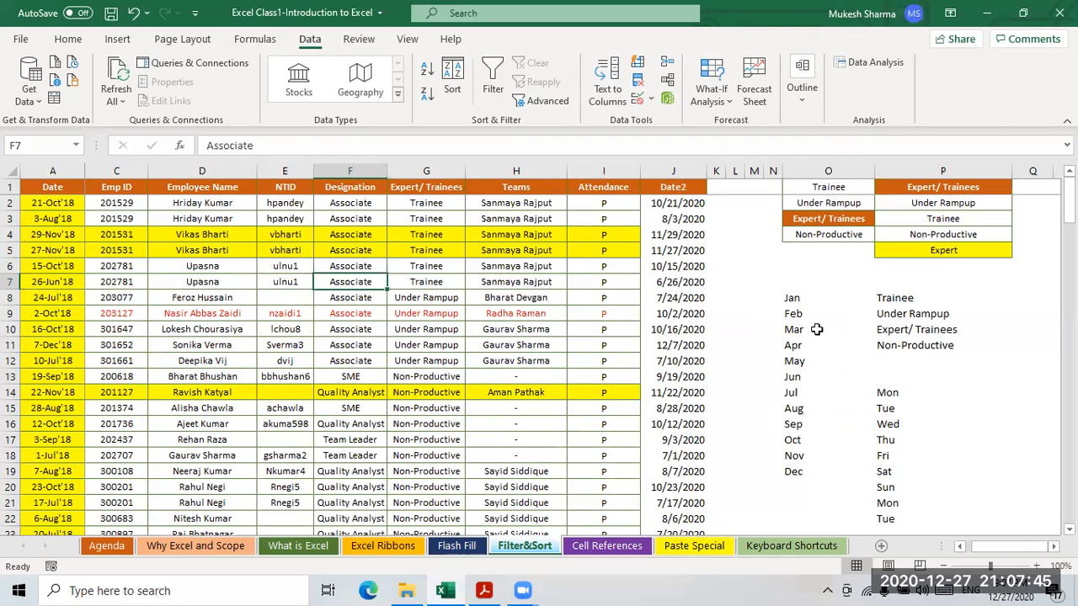
- Inspect the Trainee, Under Rampup and Apr entries in column O
left_click(832, 188)
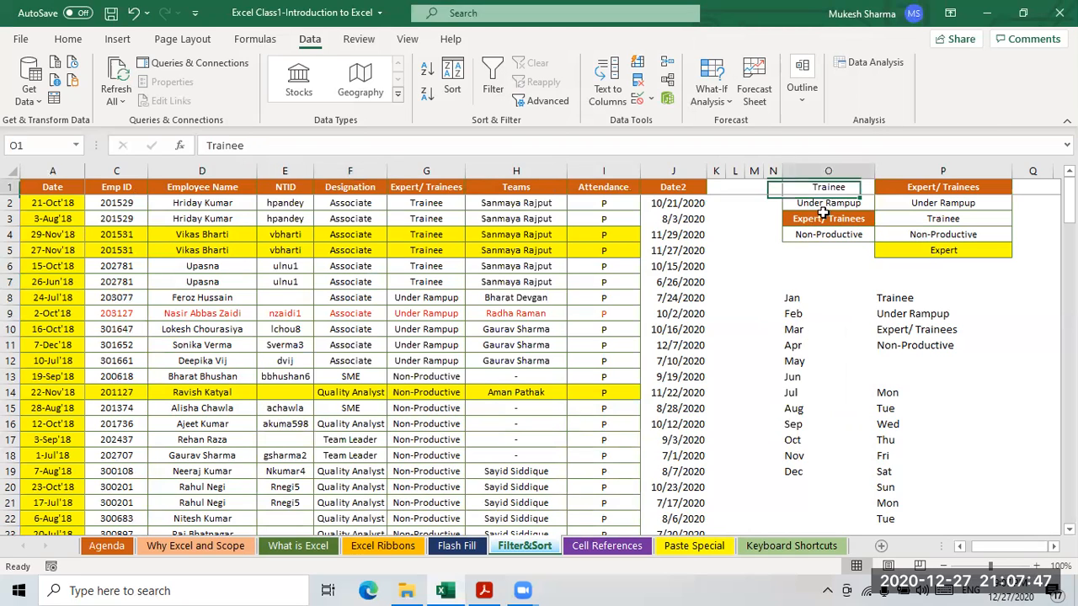
left_click(824, 205)
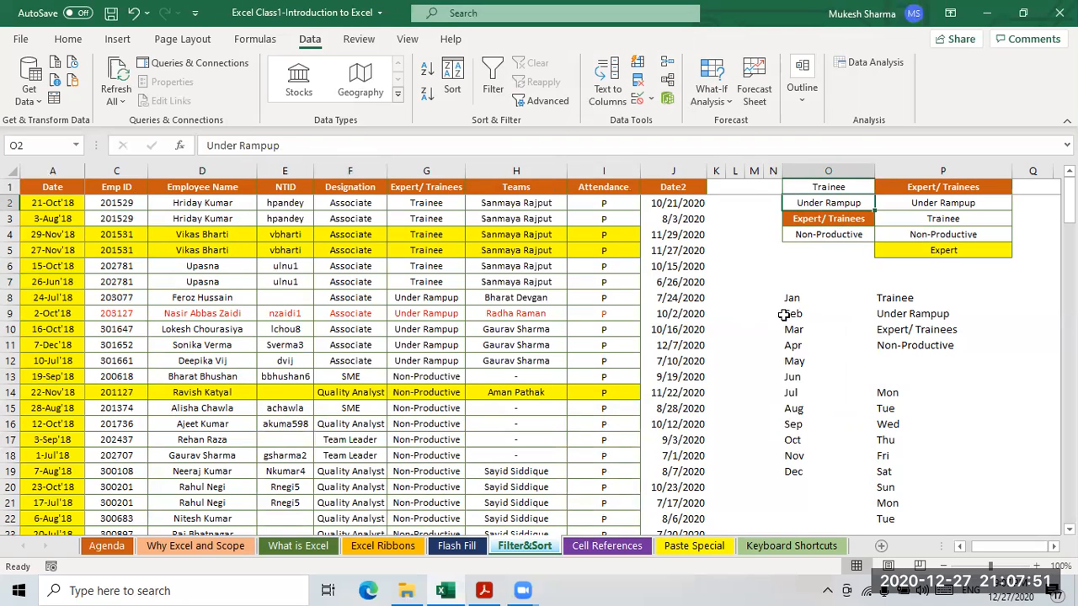
left_click(846, 348)
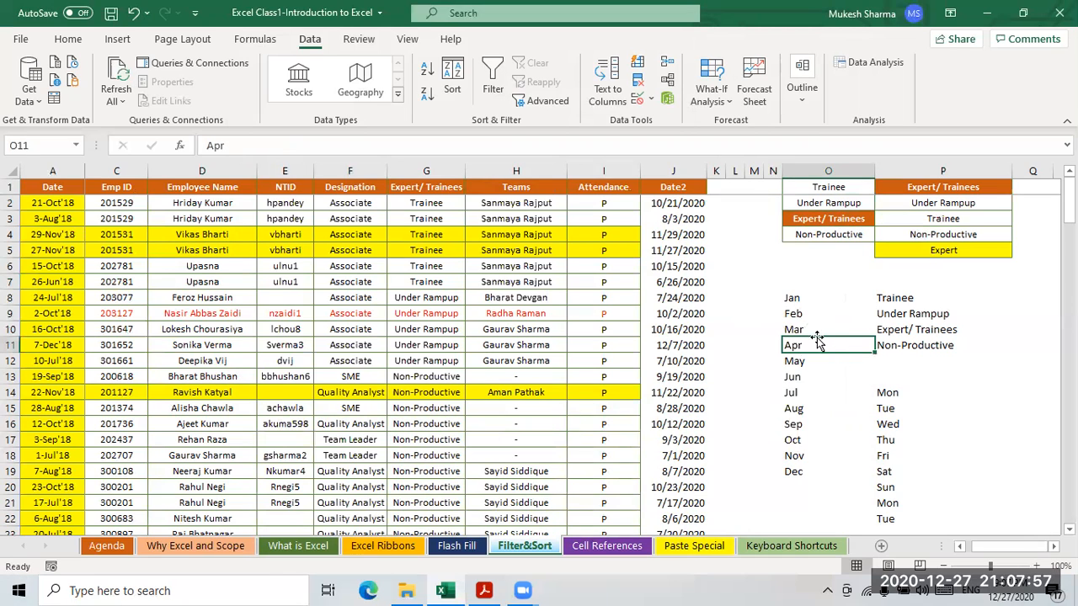
left_click(615, 552)
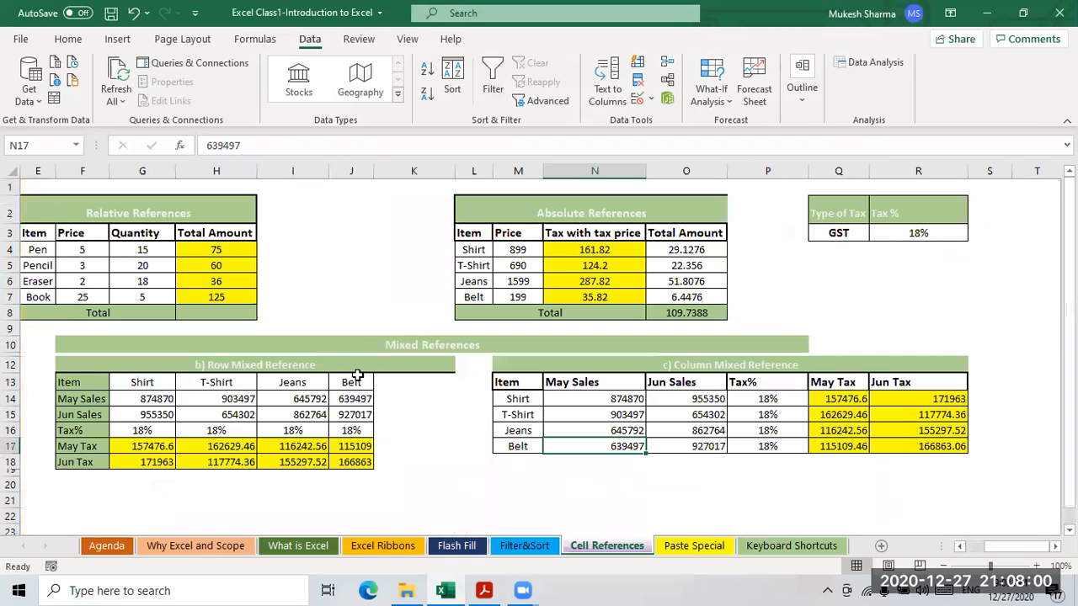
- Jump to column A to show the FREEZ SYSTEM table and settle on empty cell B10
left_click(221, 250)
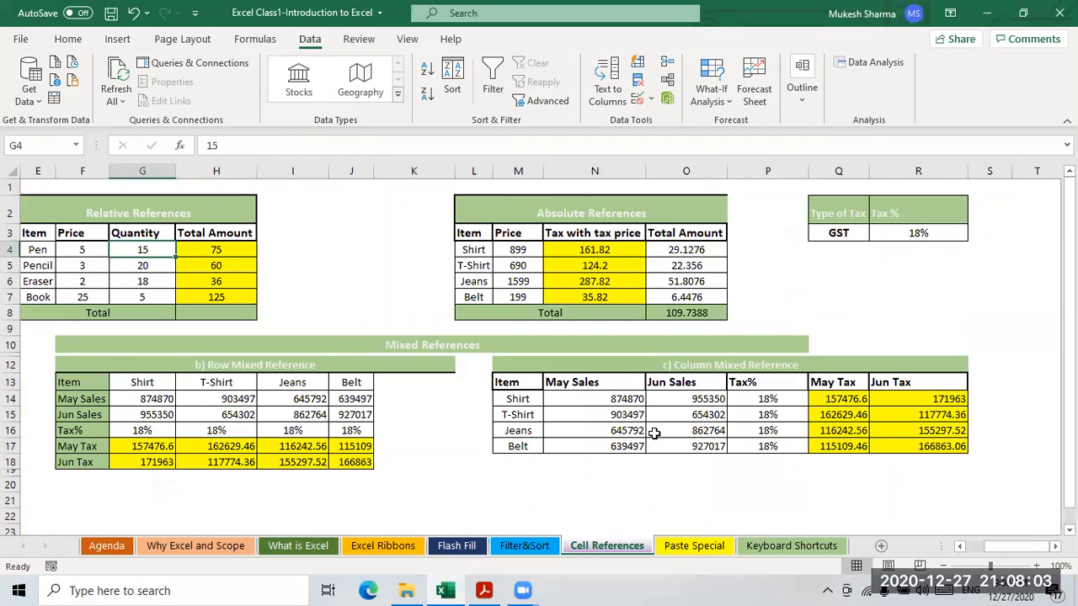
key("Home")
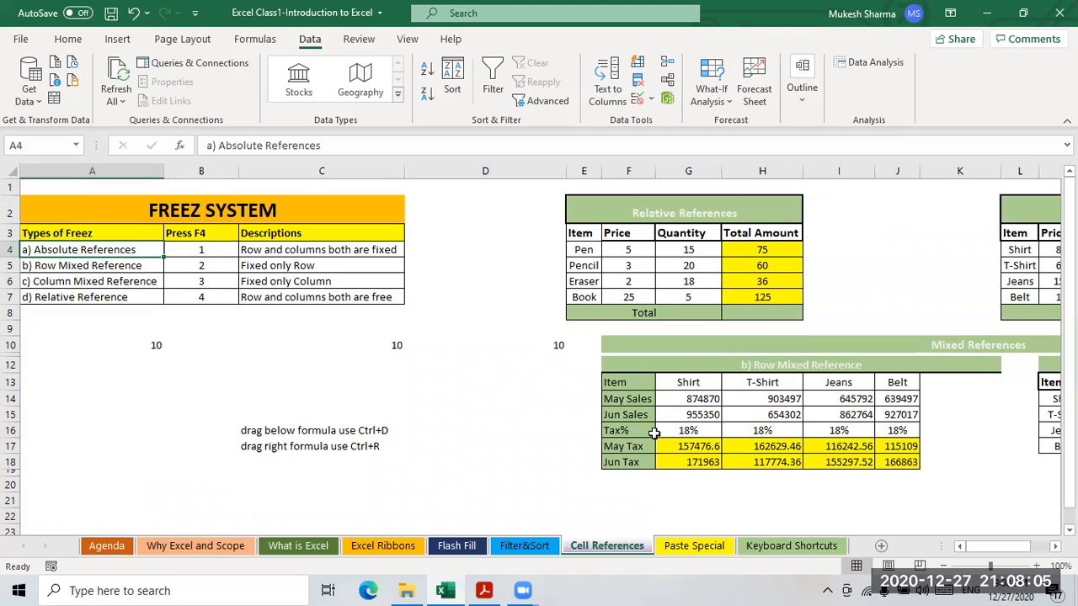
key("Right")
key("Right")
key("Right")
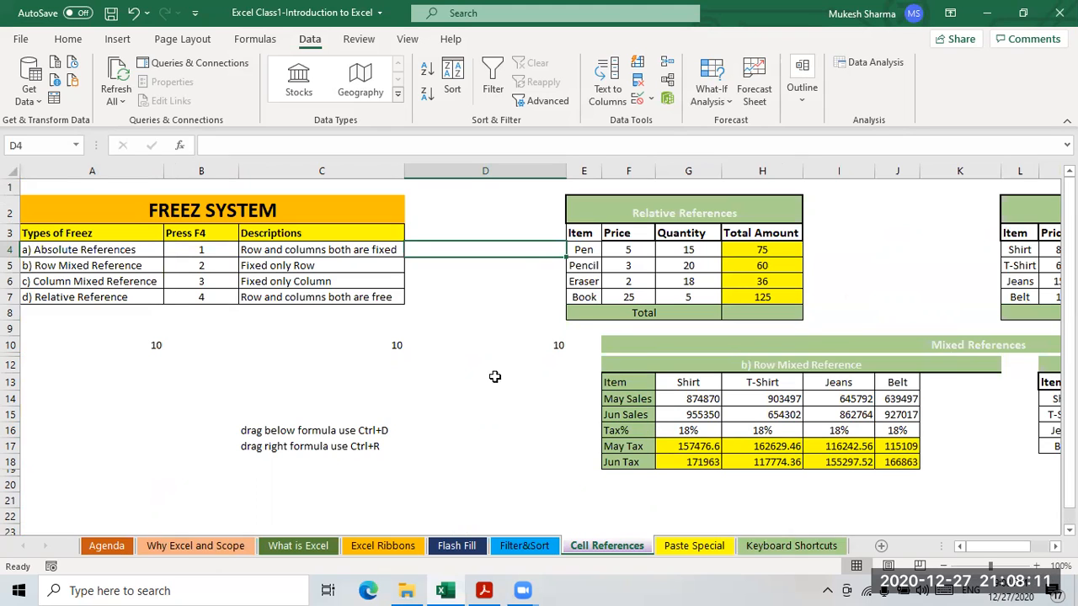
left_click_drag(127, 347, 505, 354)
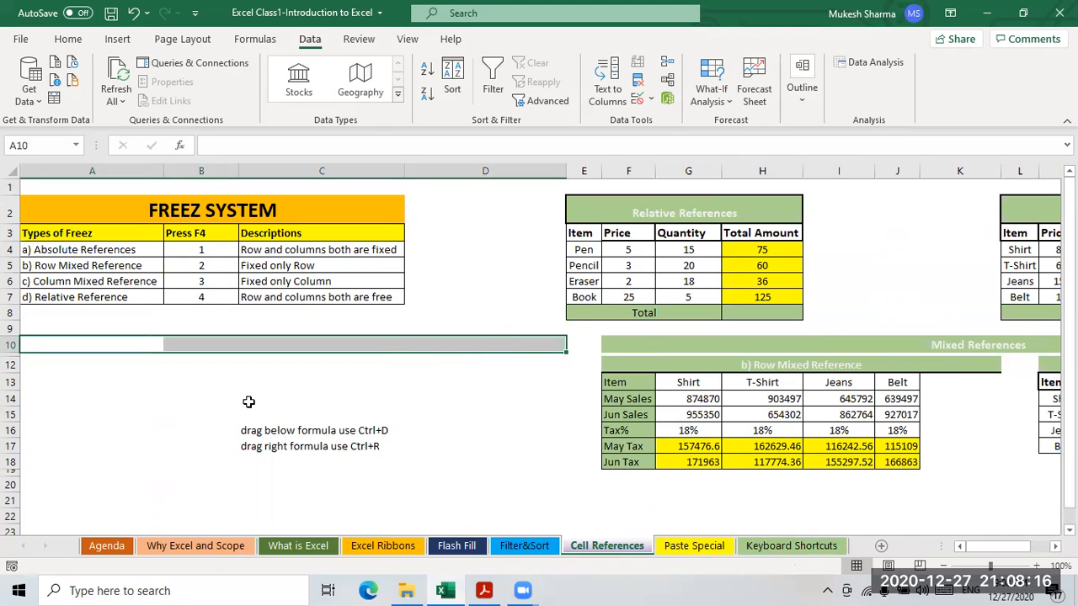
left_click(151, 379)
left_click(113, 343)
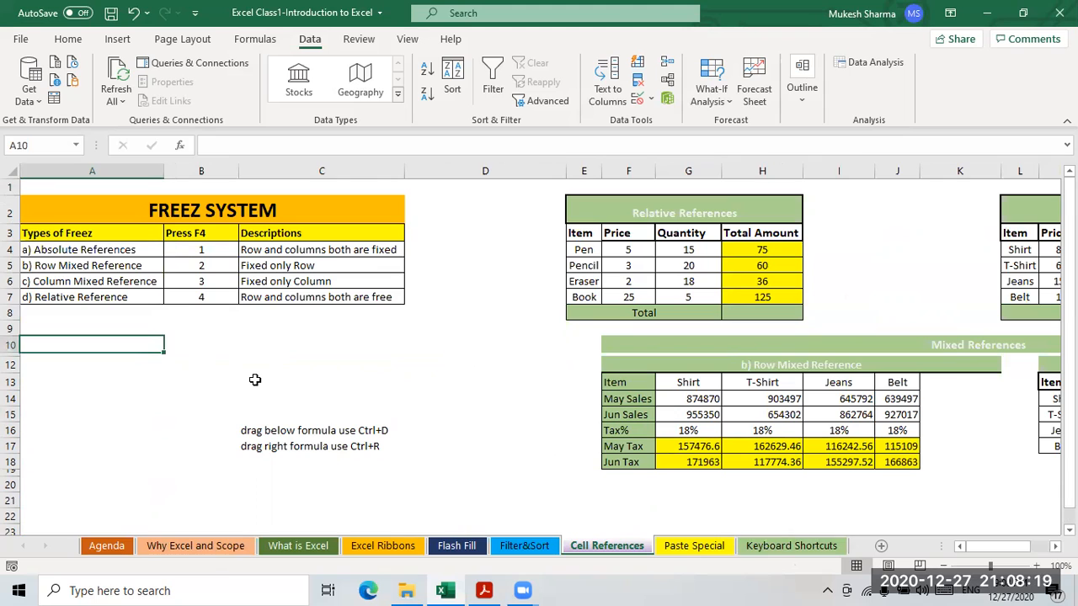
key("Right")
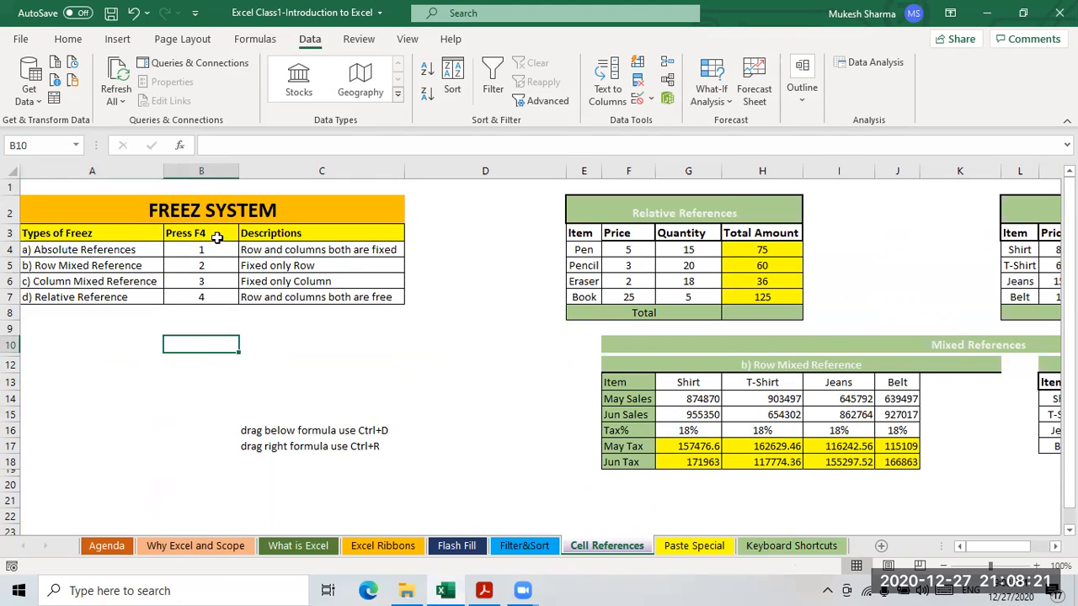
left_click(209, 209)
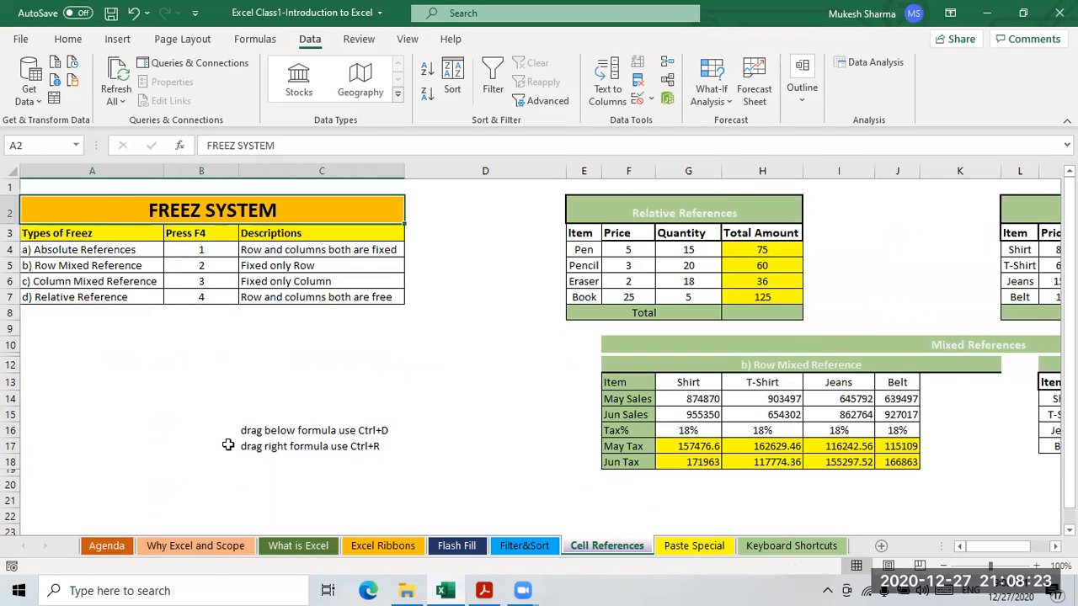
left_click(181, 342)
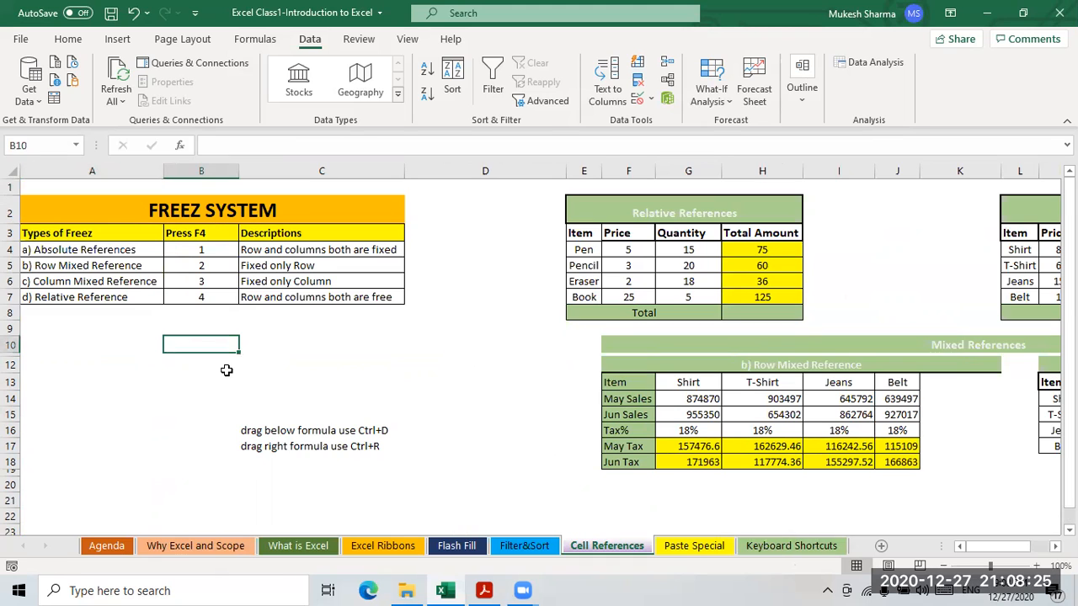
- Enter =A2 in B10 and fill it down through B14
type("=")
left_click(211, 211)
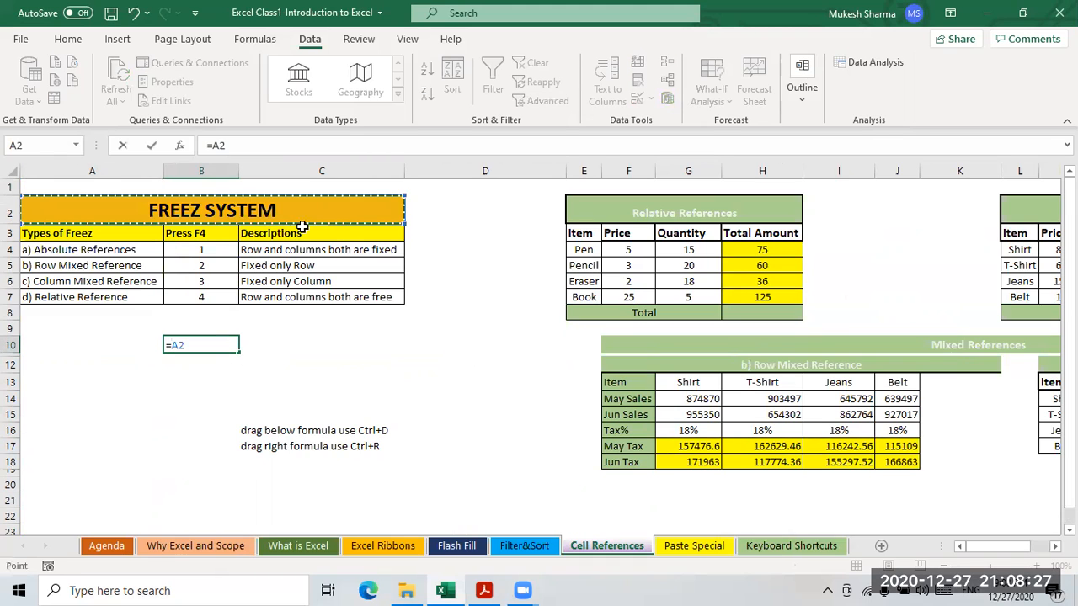
key("Return")
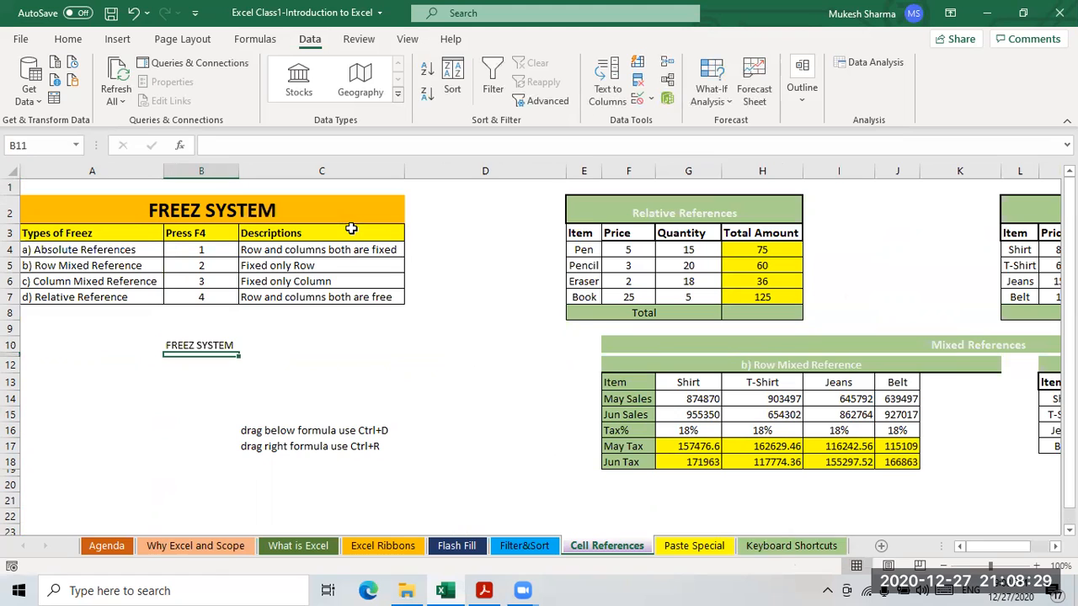
left_click(202, 347)
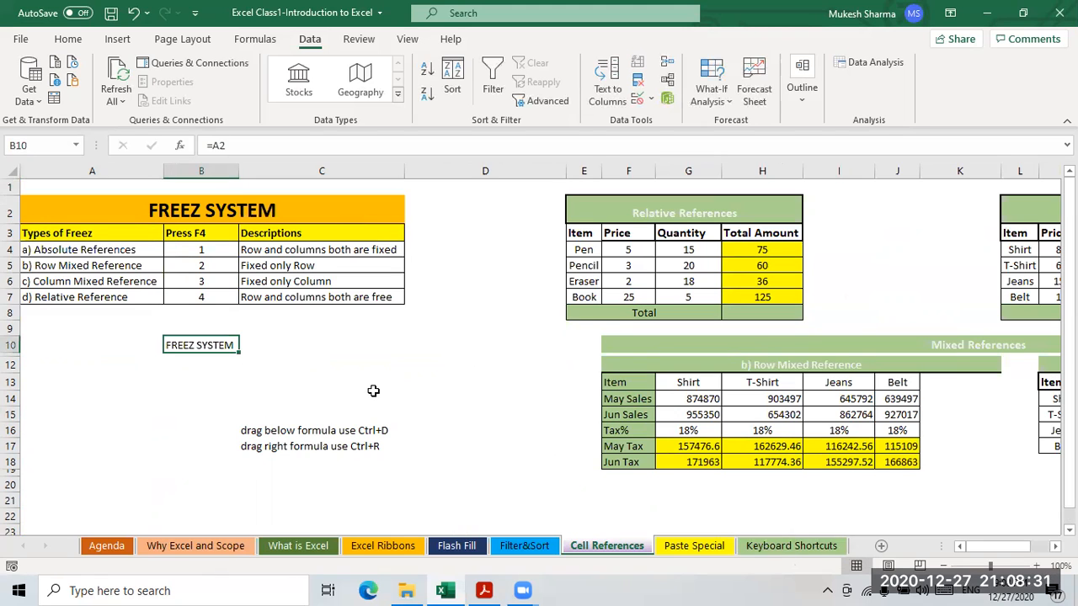
key("shift+Down")
key("shift+Down")
key("shift+Down")
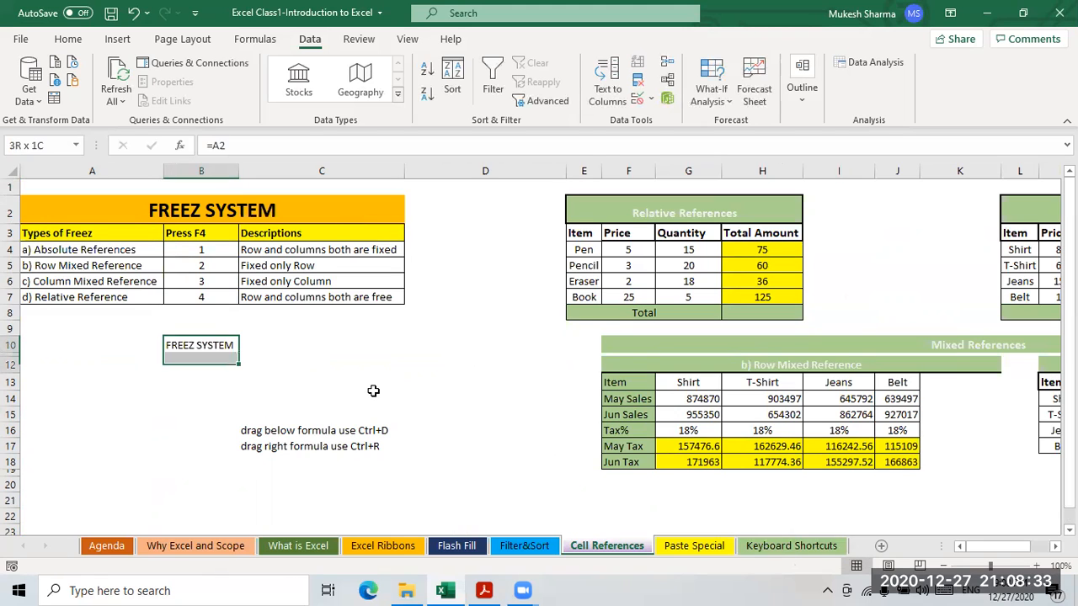
key("ctrl+d")
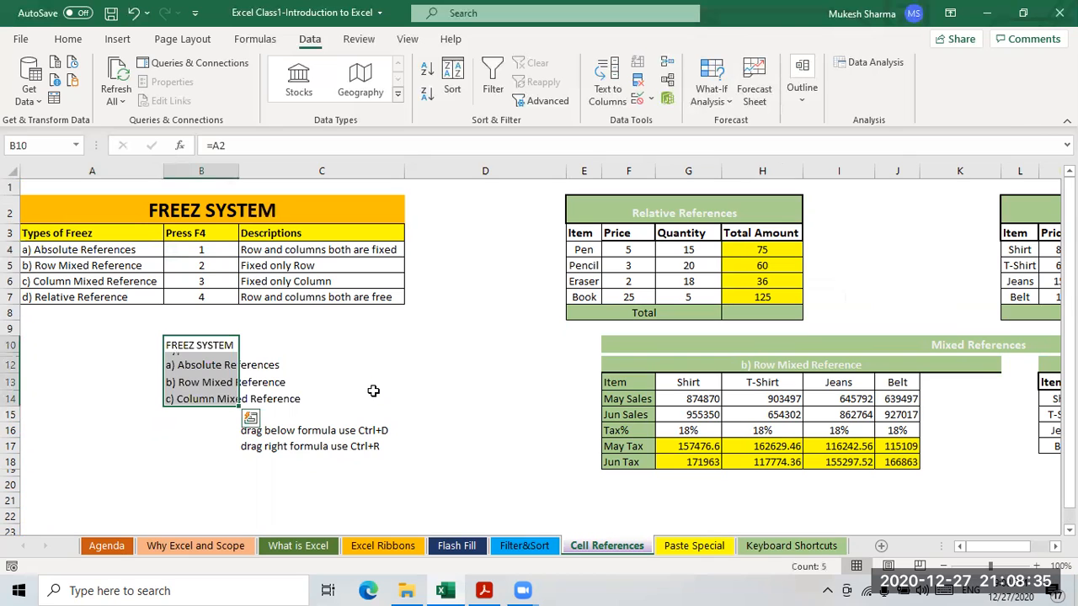
- Fill the B10 formula right across to D10 and check the copies
key("Up")
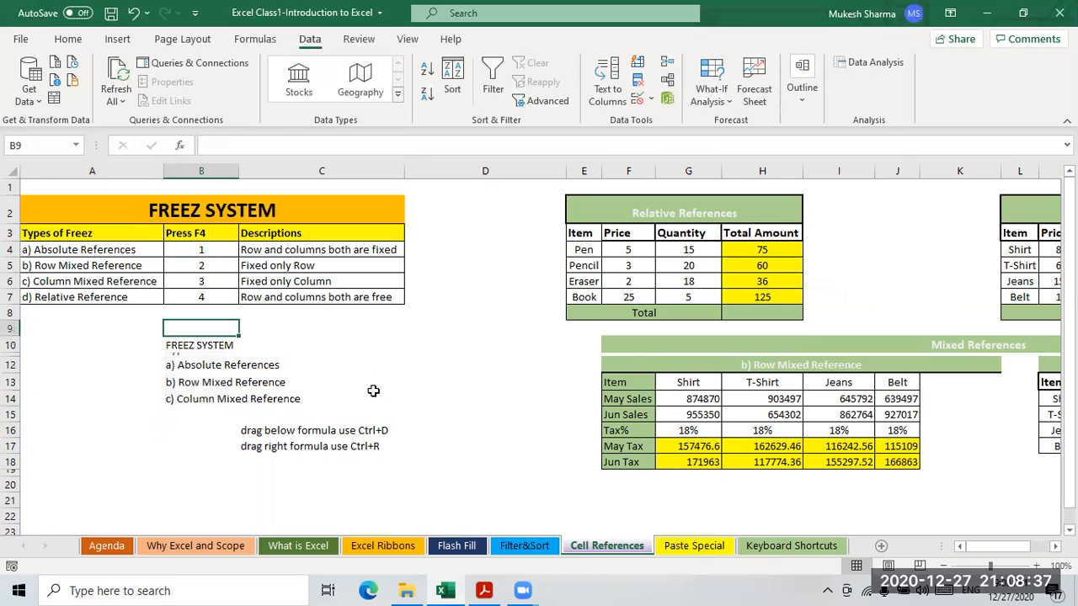
key("Down")
key("shift+Right")
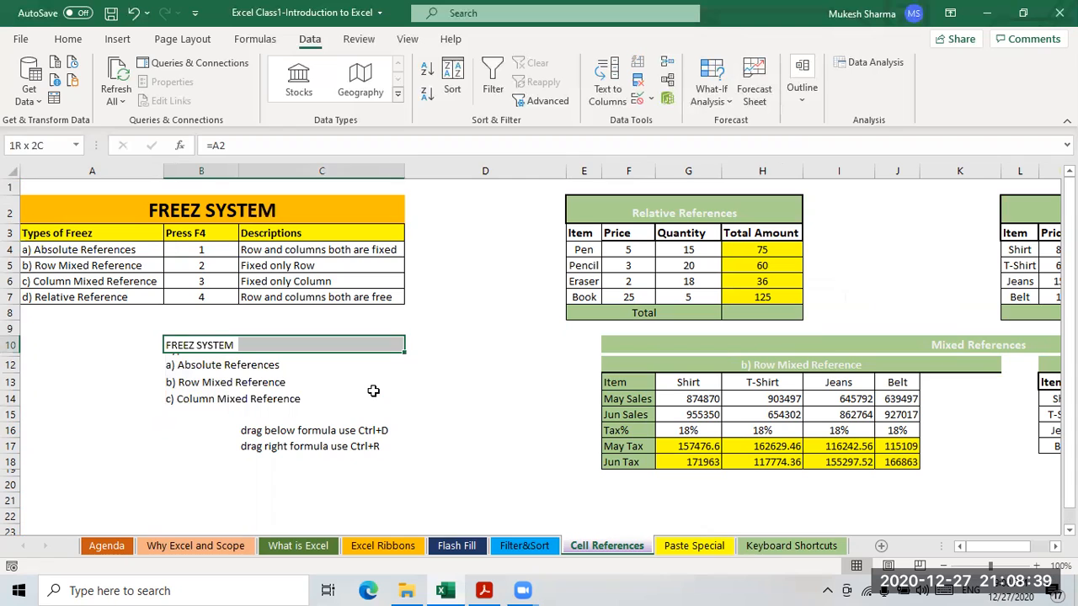
key("shift+Right")
key("ctrl+r")
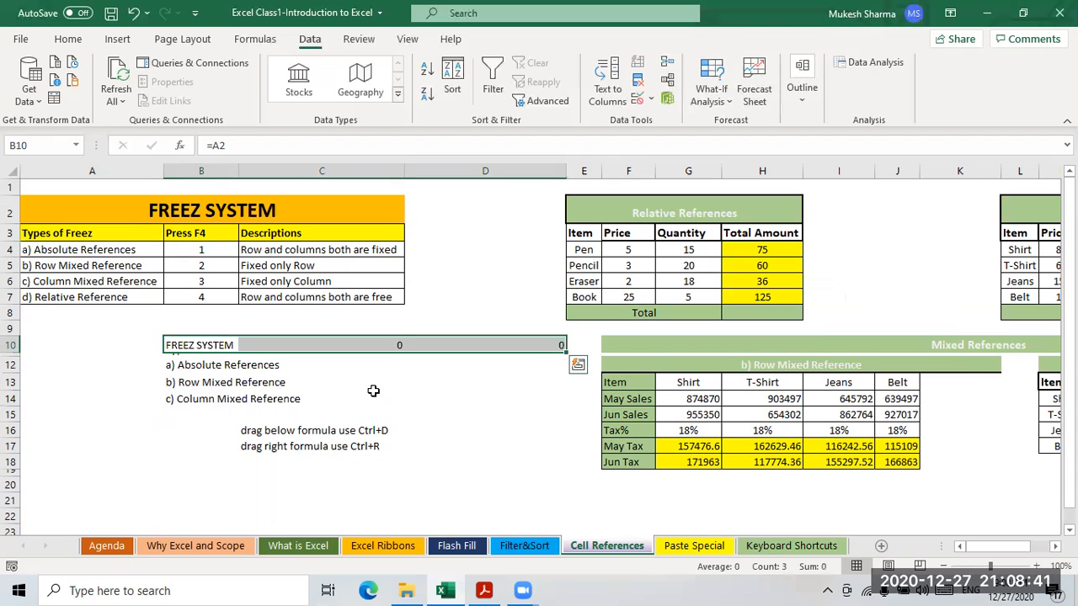
left_click(220, 383)
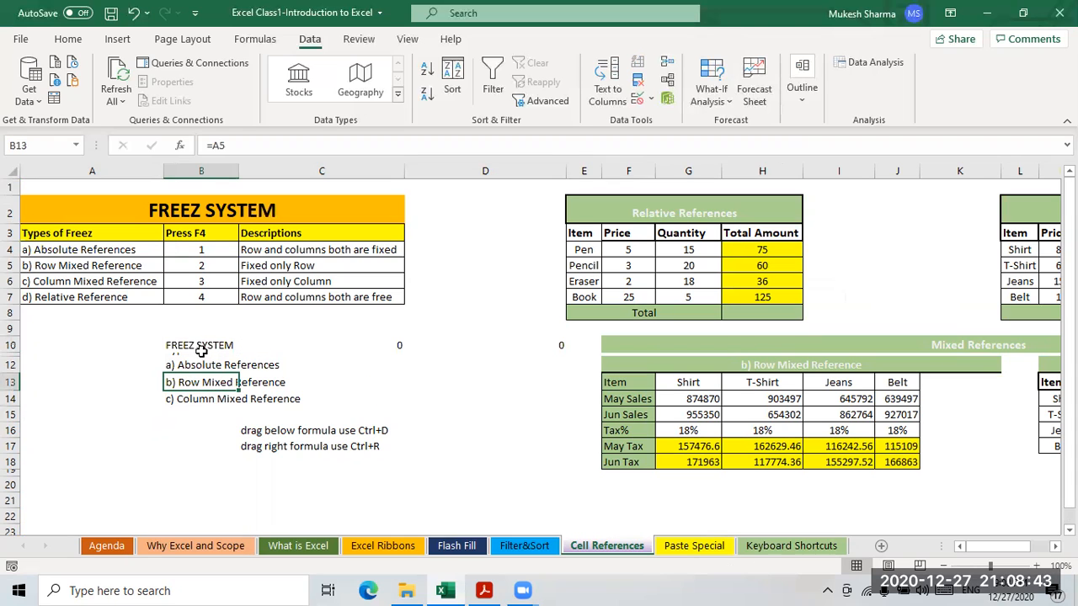
left_click(206, 347)
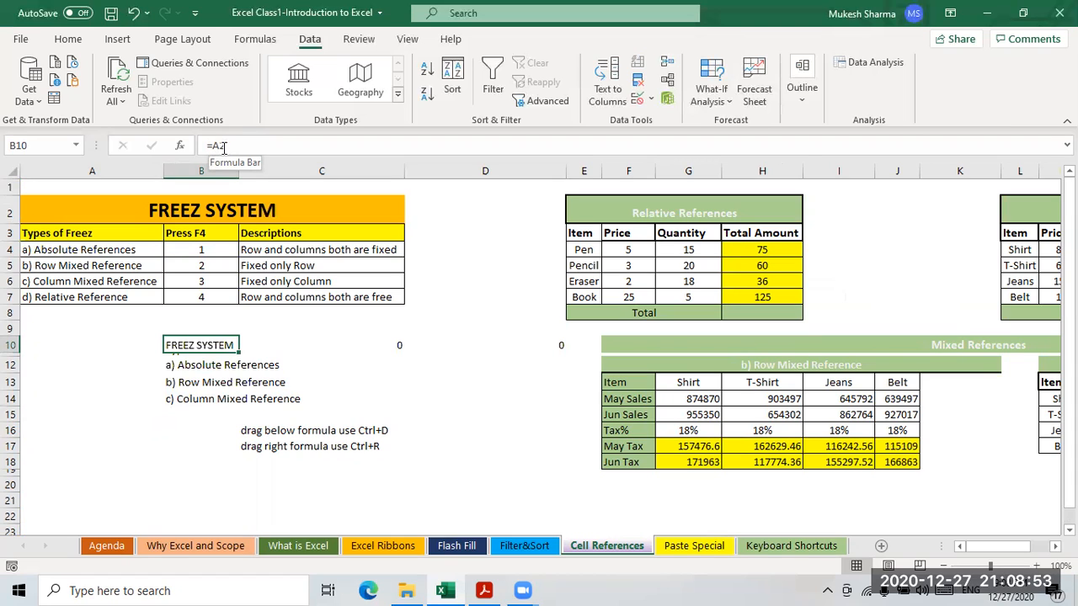
left_click_drag(220, 379, 225, 367)
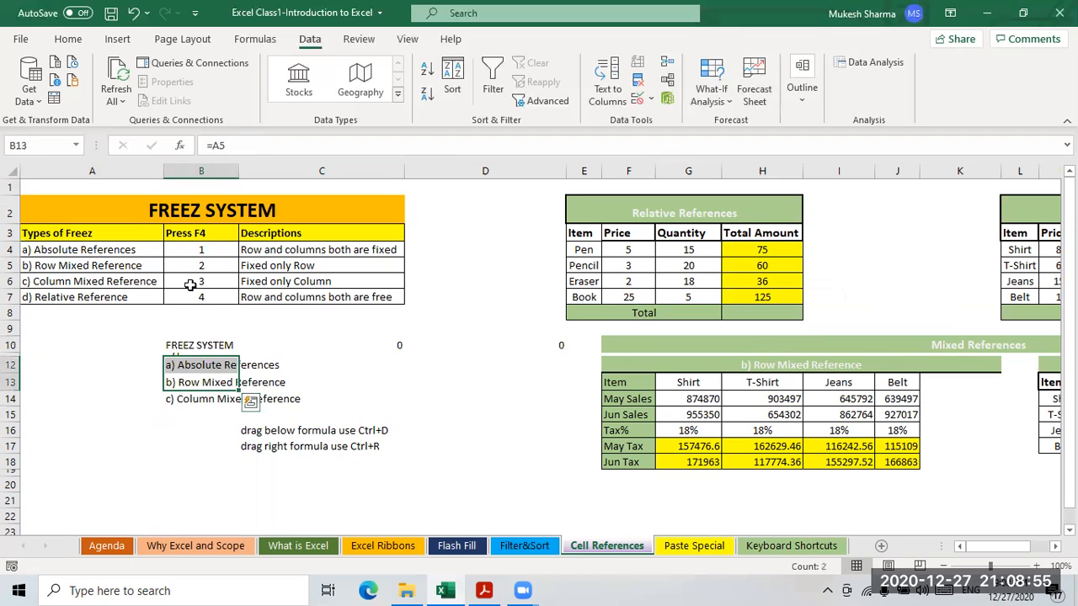
left_click(87, 248)
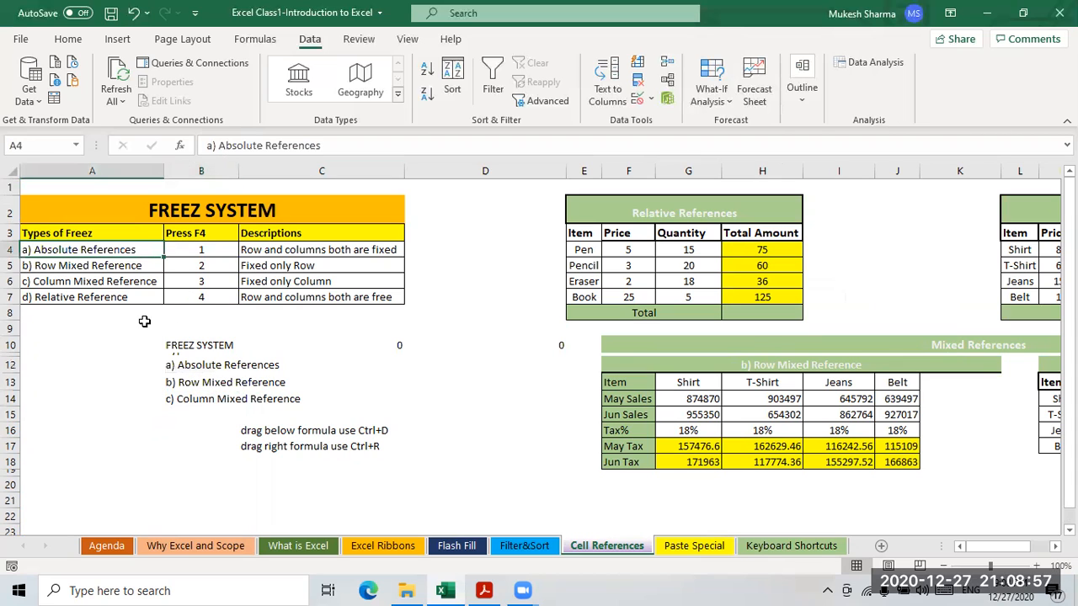
left_click(62, 301)
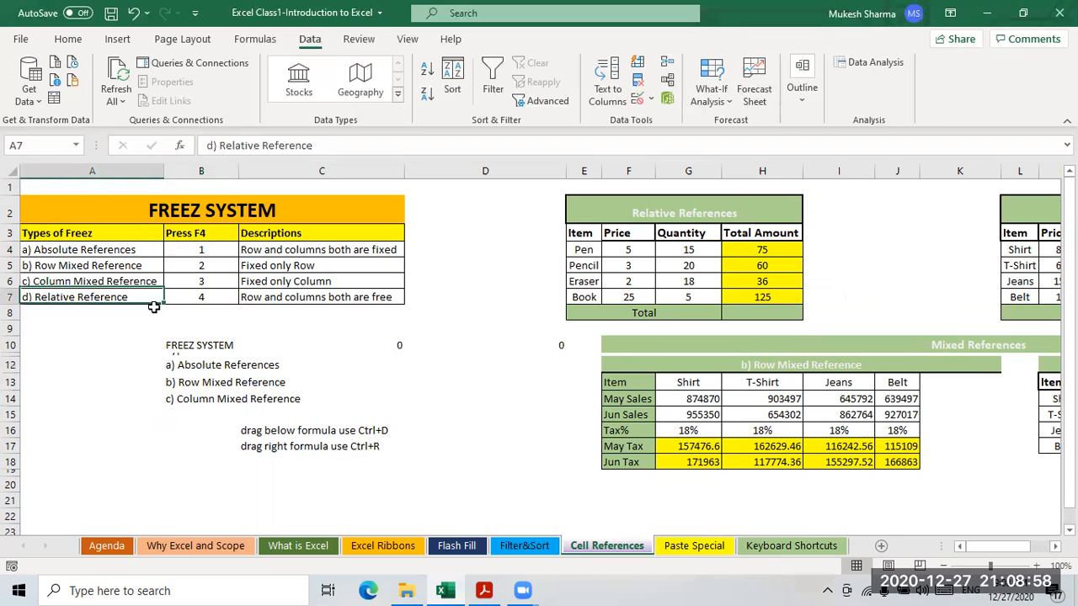
left_click(337, 297)
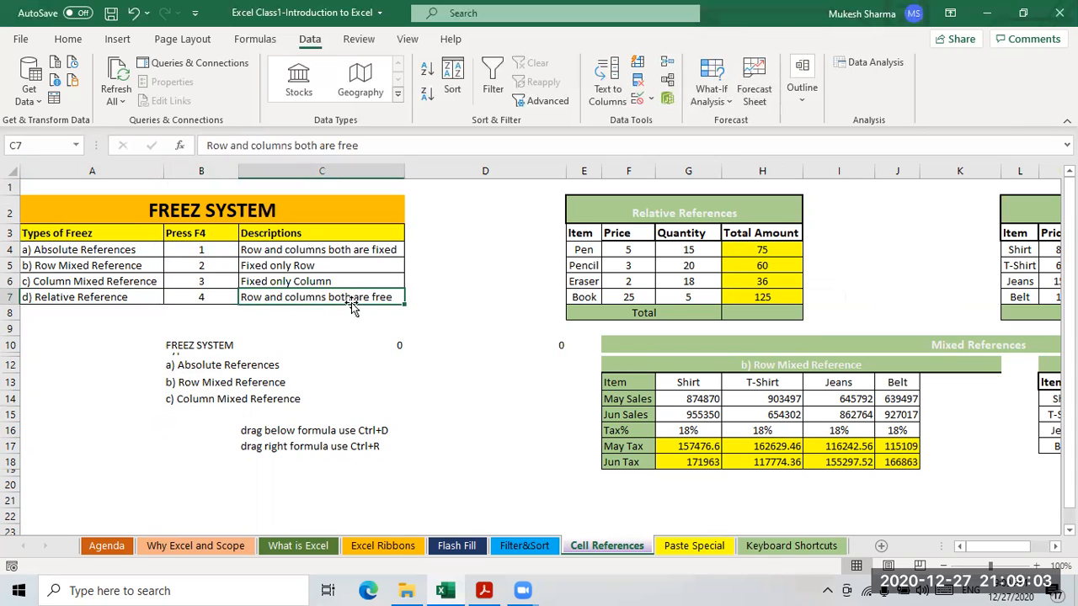
left_click(201, 346)
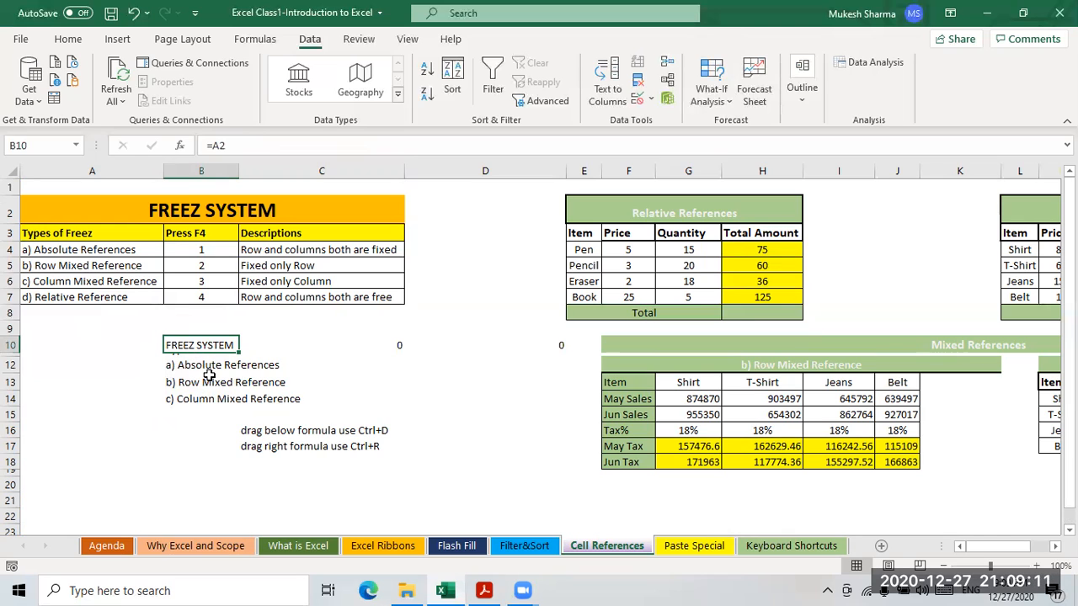
left_click(320, 346)
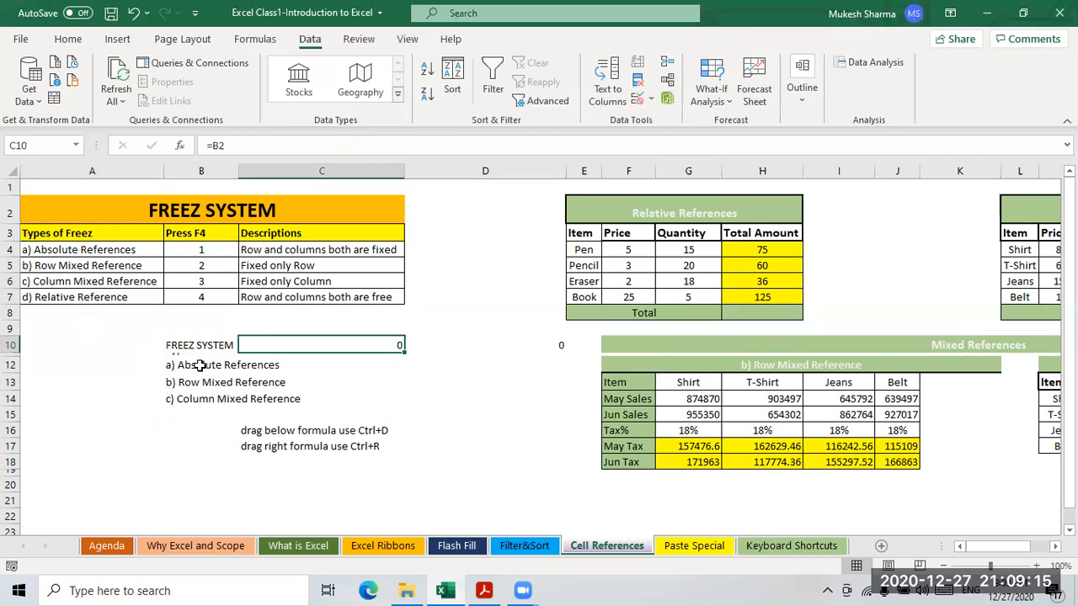
left_click(188, 348)
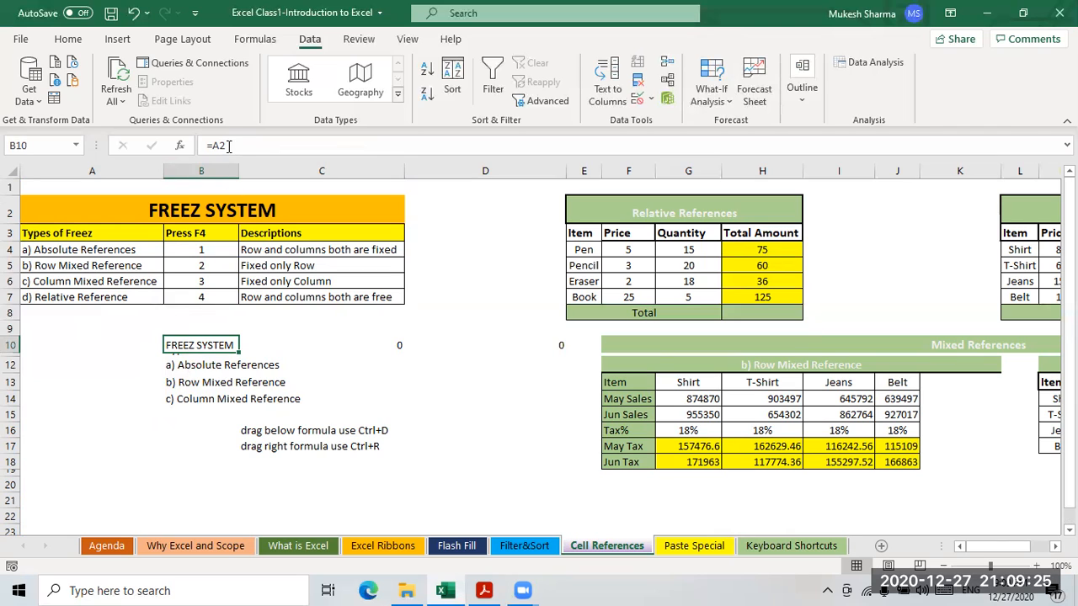
left_click(207, 365)
left_click(219, 345)
left_click(200, 362)
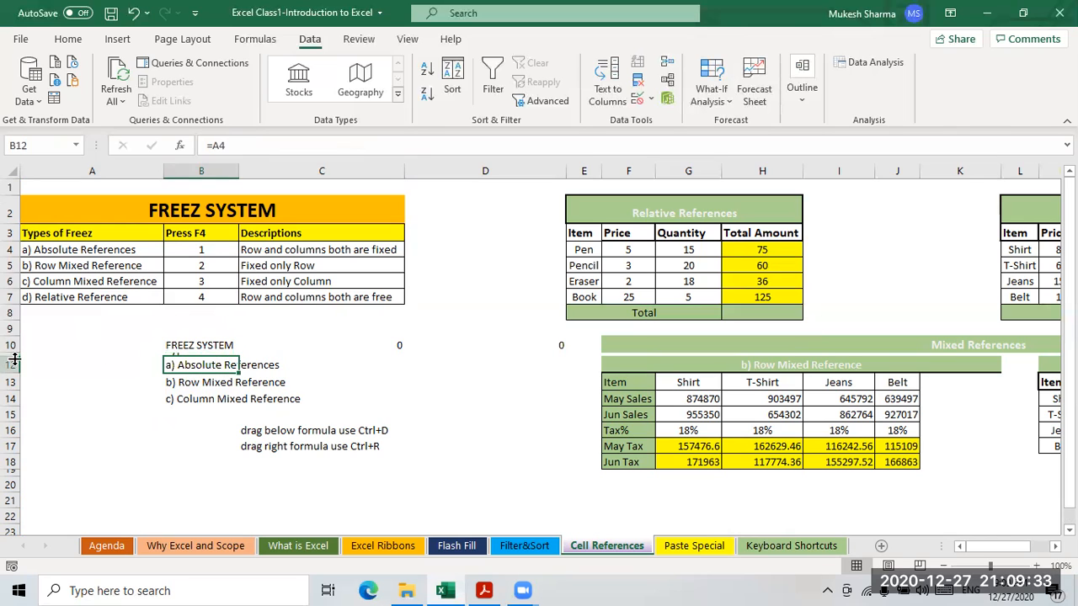
- Unhide row 11 to reveal Types of Freez and check the =A2 to =A6 formulas in B10:B14
left_click_drag(16, 357, 16, 373)
left_click(148, 427)
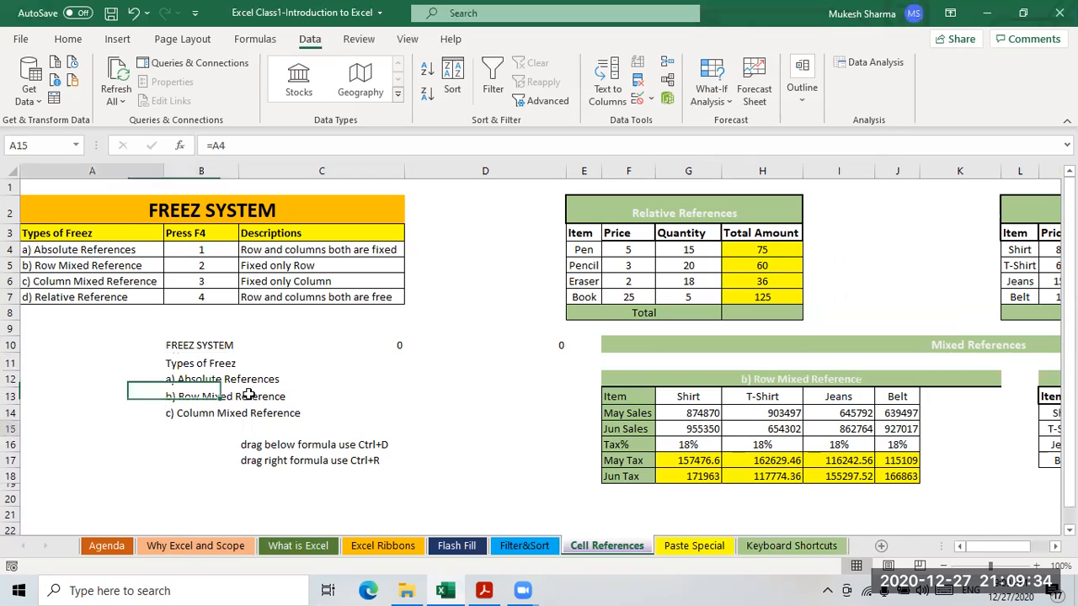
left_click(220, 346)
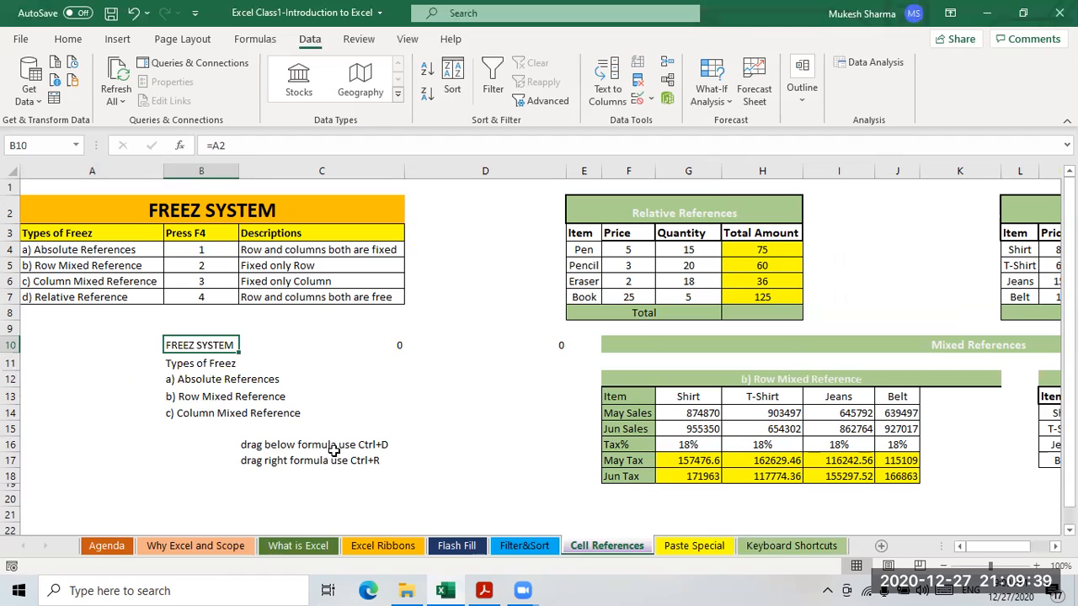
left_click(204, 362)
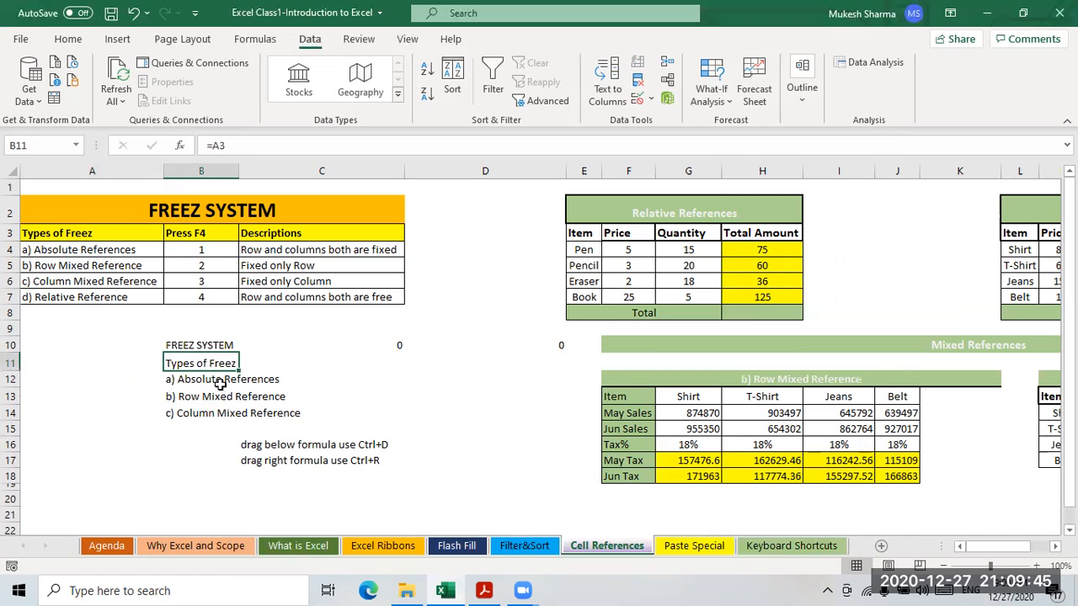
left_click(212, 378)
left_click(211, 397)
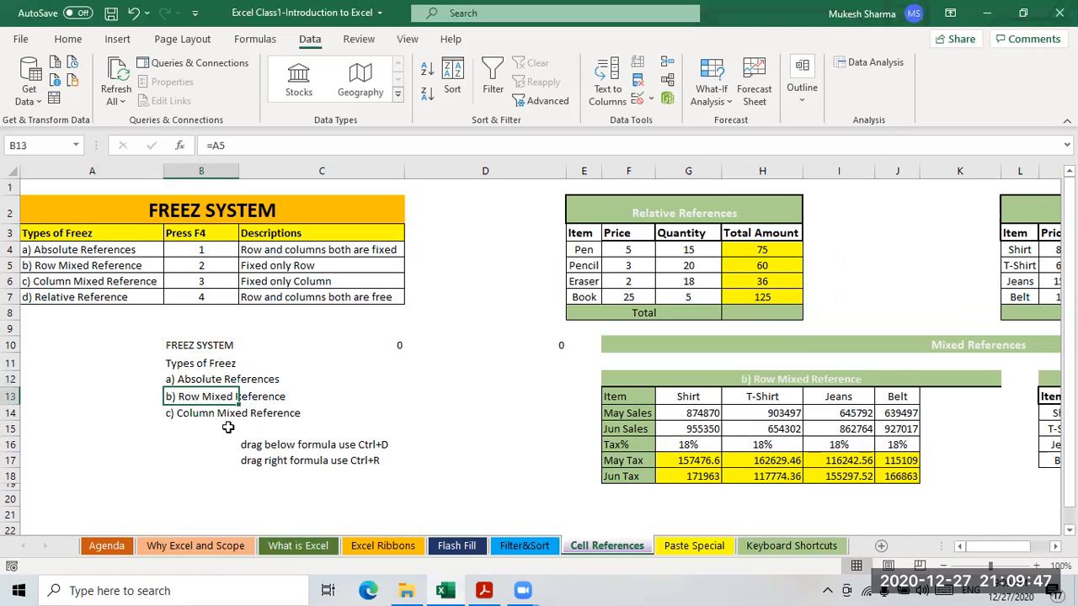
left_click(218, 413)
left_click(201, 346)
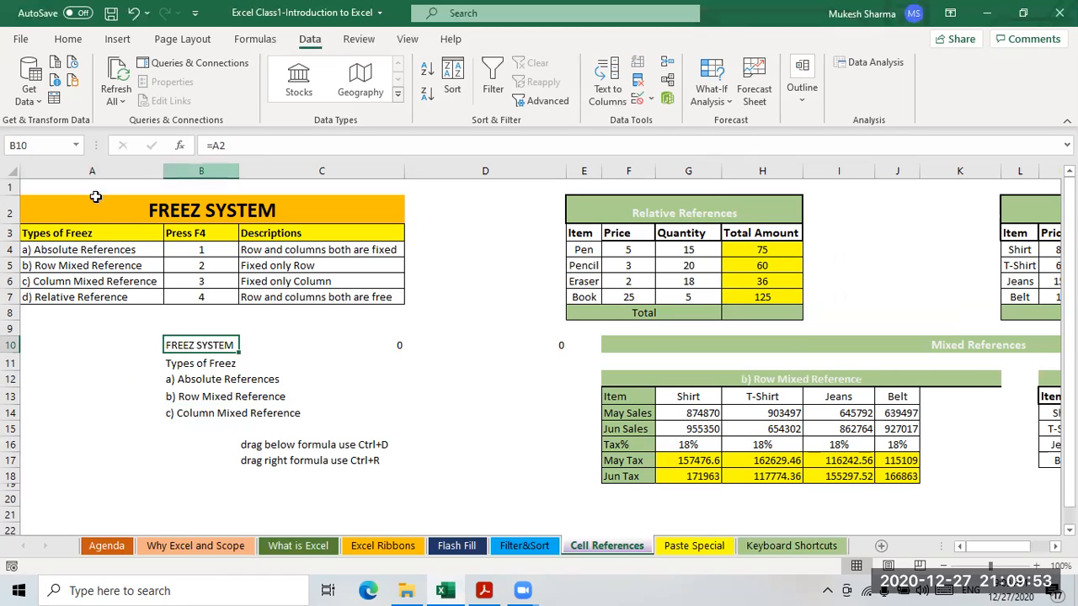
- Compare row 10's formulas =A2, =B2 and =C2 across B10:D10
left_click(74, 172)
left_click(199, 171)
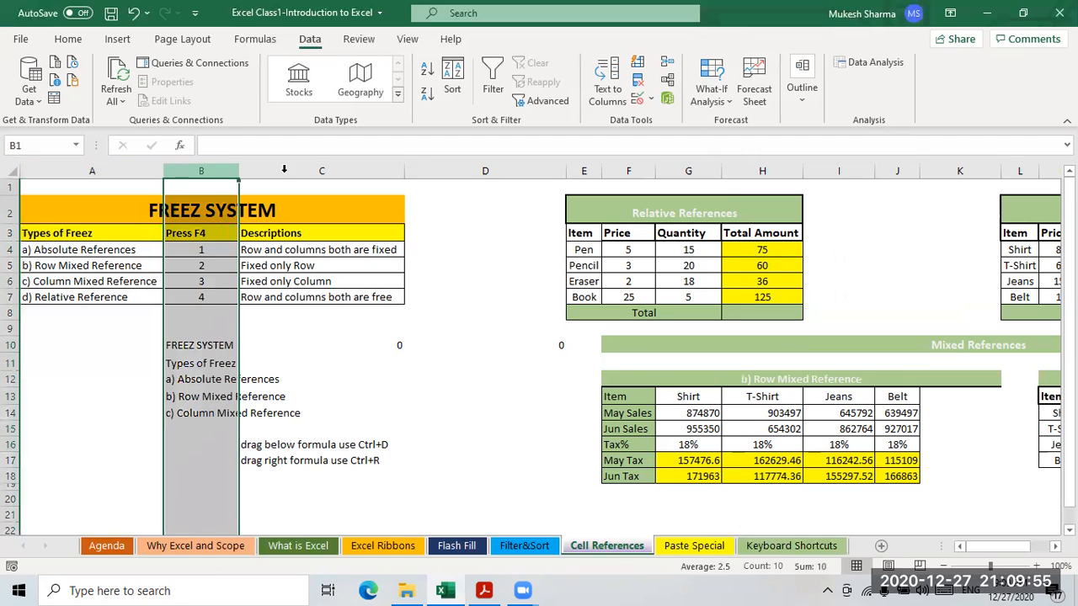
left_click(330, 170)
left_click(194, 345)
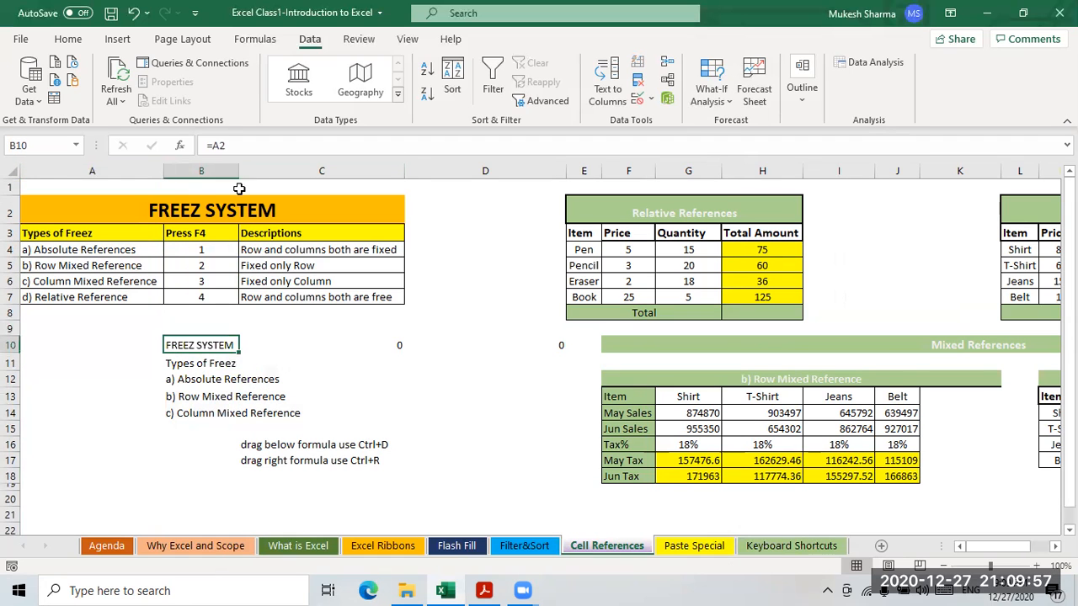
left_click(304, 342)
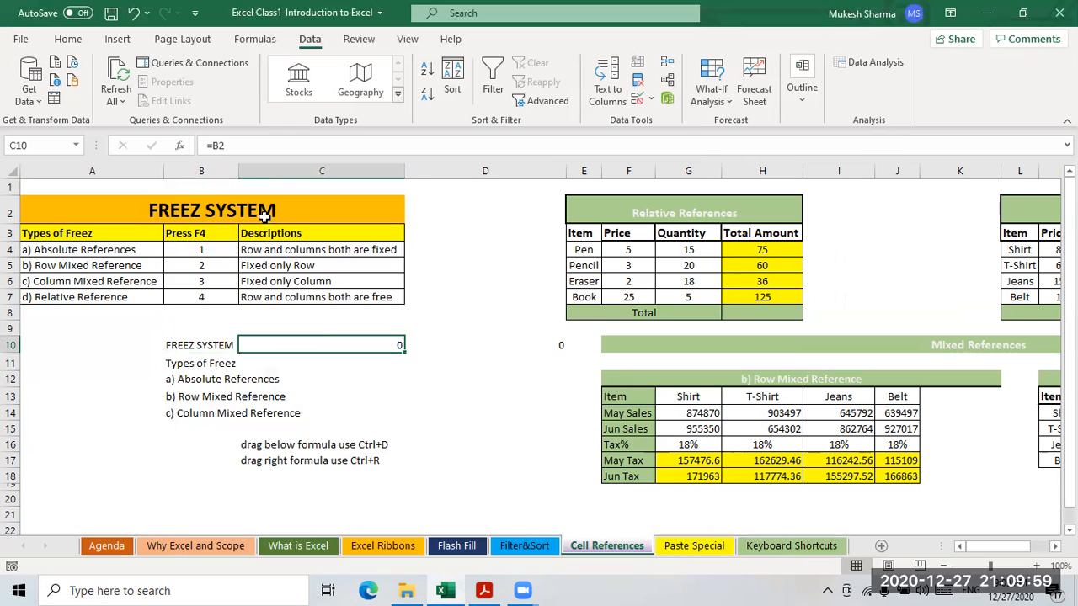
left_click(528, 343)
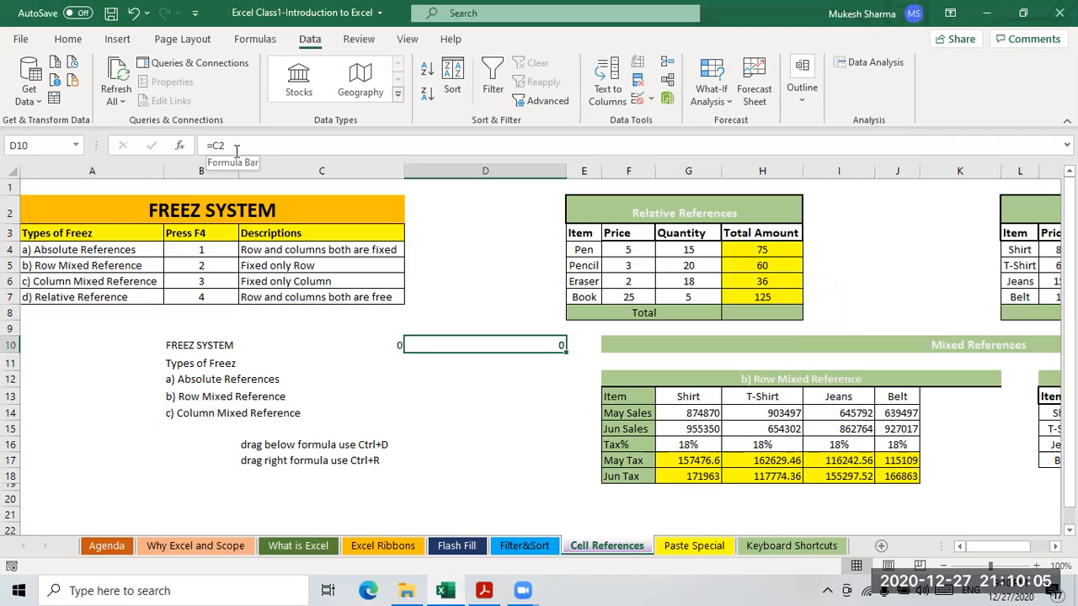
left_click(202, 350)
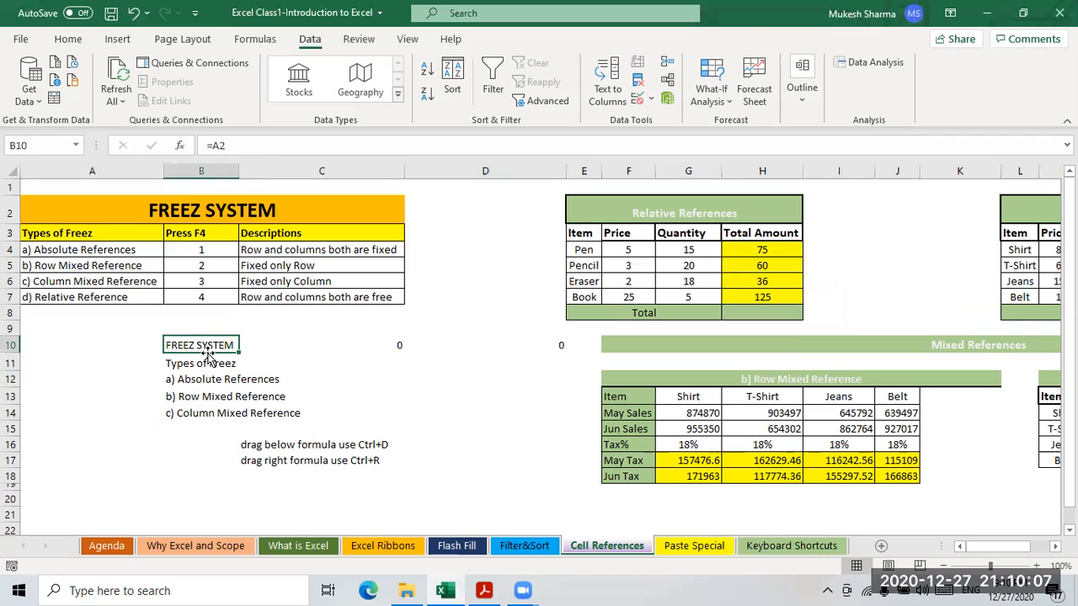
- Change B10's formula from =A2 to the mixed reference =$A2
left_click(213, 145)
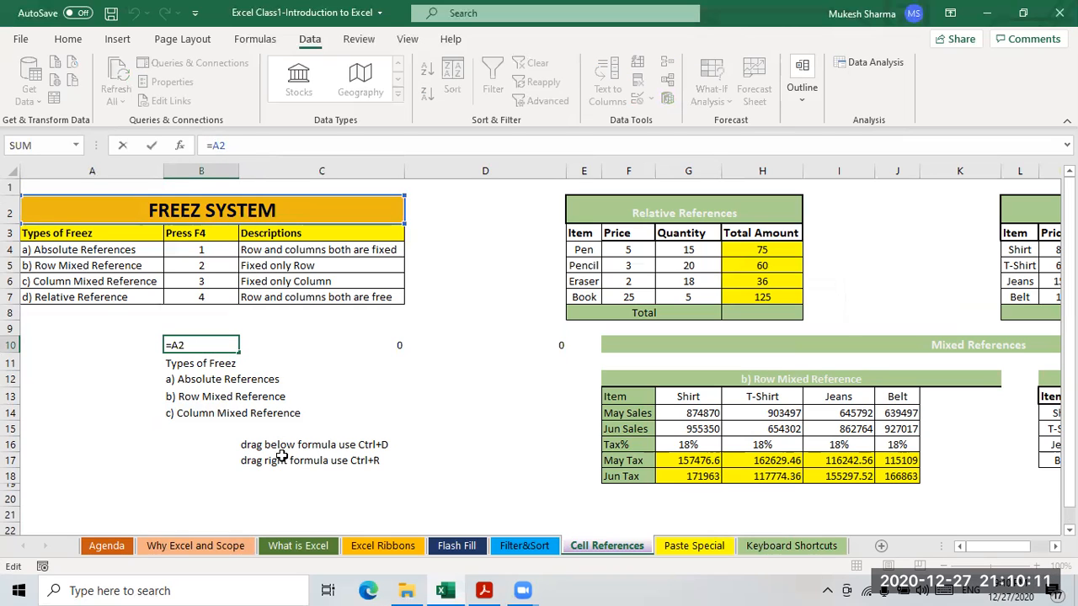
type("$")
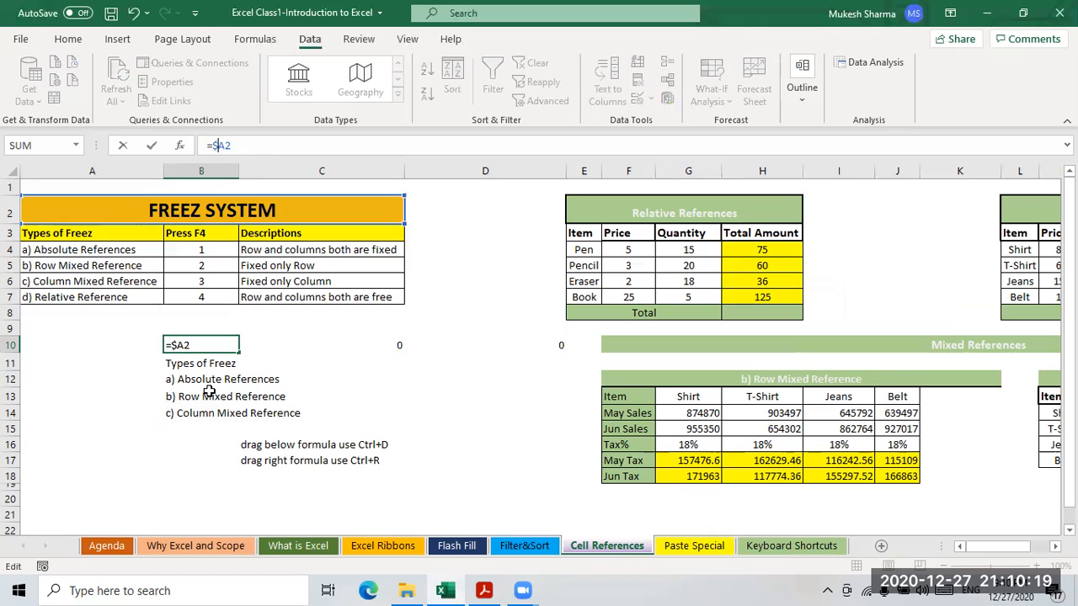
key("Return")
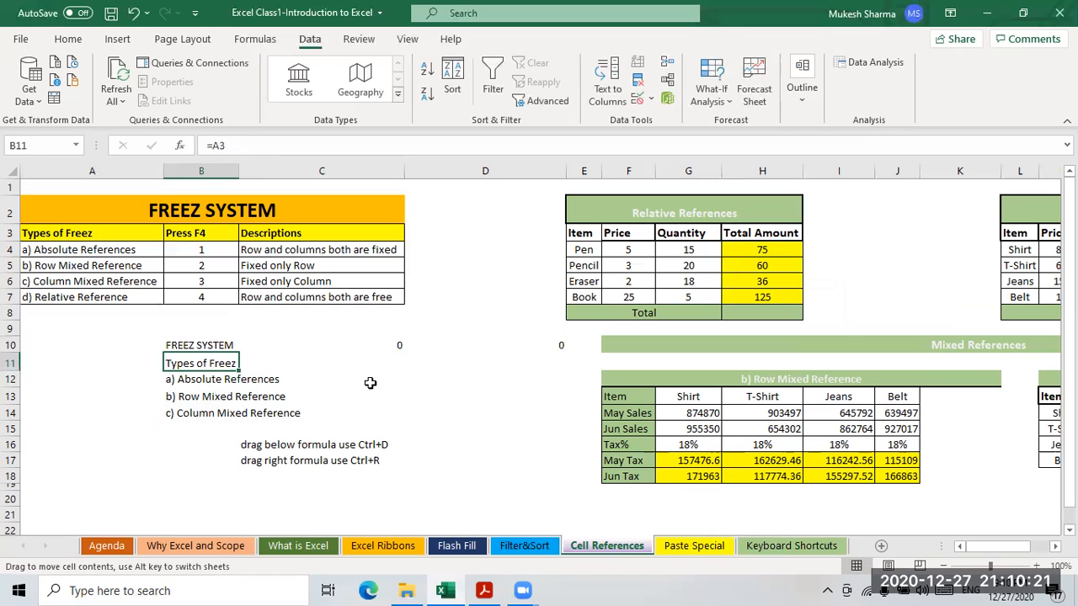
left_click(205, 345)
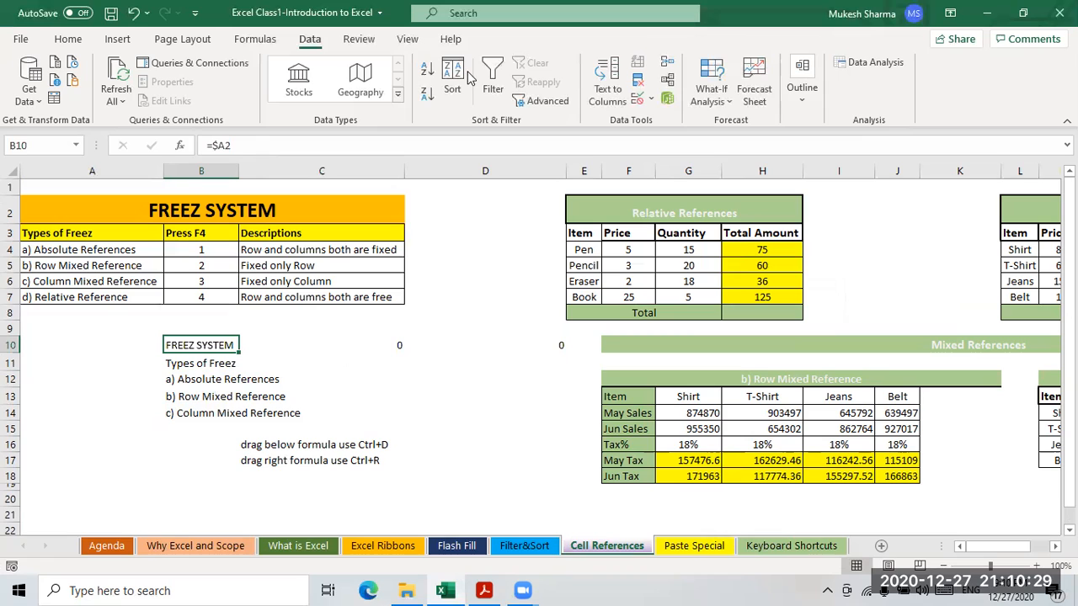
left_click(674, 588)
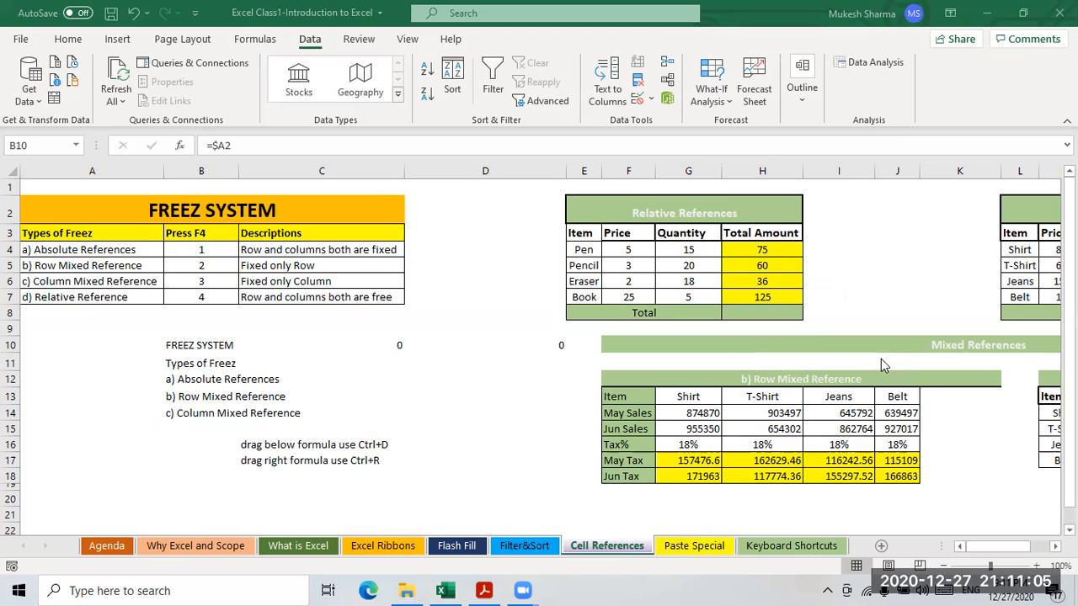
- Fill B10's =$A2 formula down through B14 with Ctrl+D
left_click(446, 590)
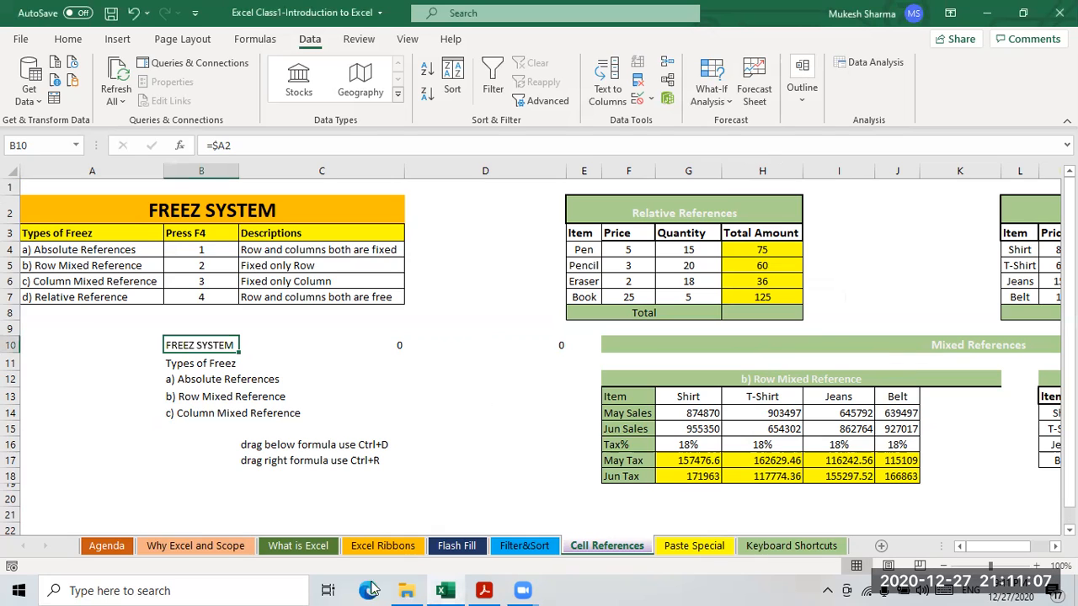
left_click(273, 349)
left_click(203, 346)
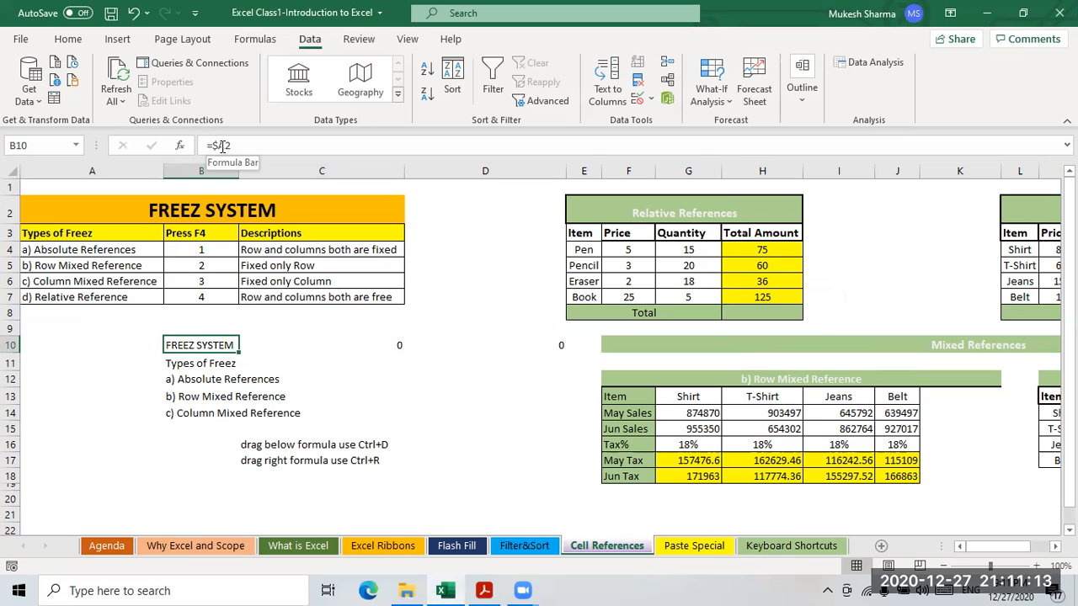
left_click_drag(218, 375, 212, 362)
left_click(209, 344)
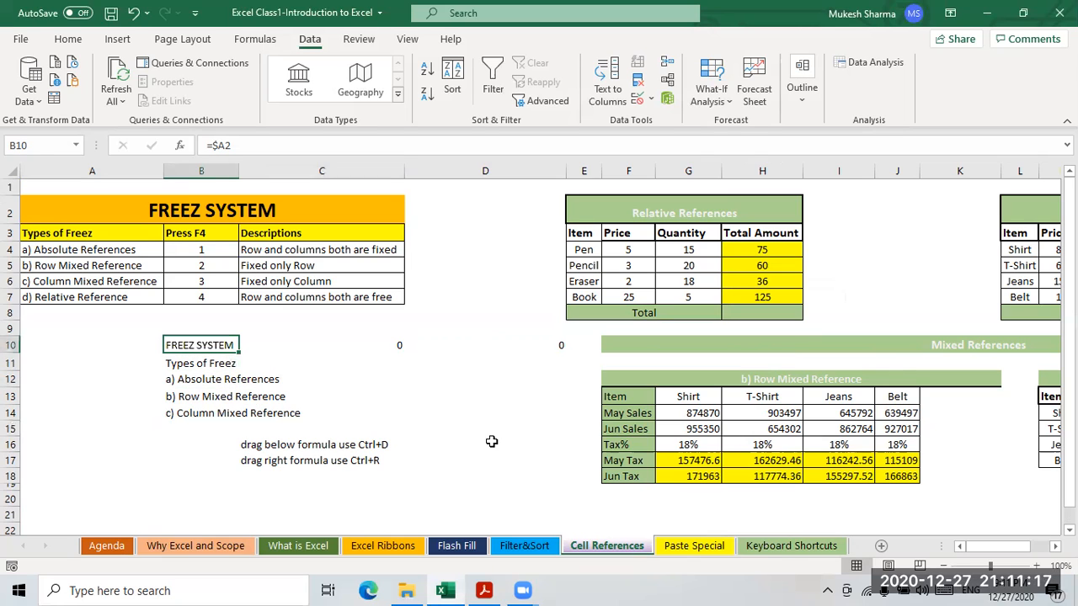
key("shift+Down")
key("shift+Down")
key("shift+Down")
key("shift+Down")
key("ctrl+d")
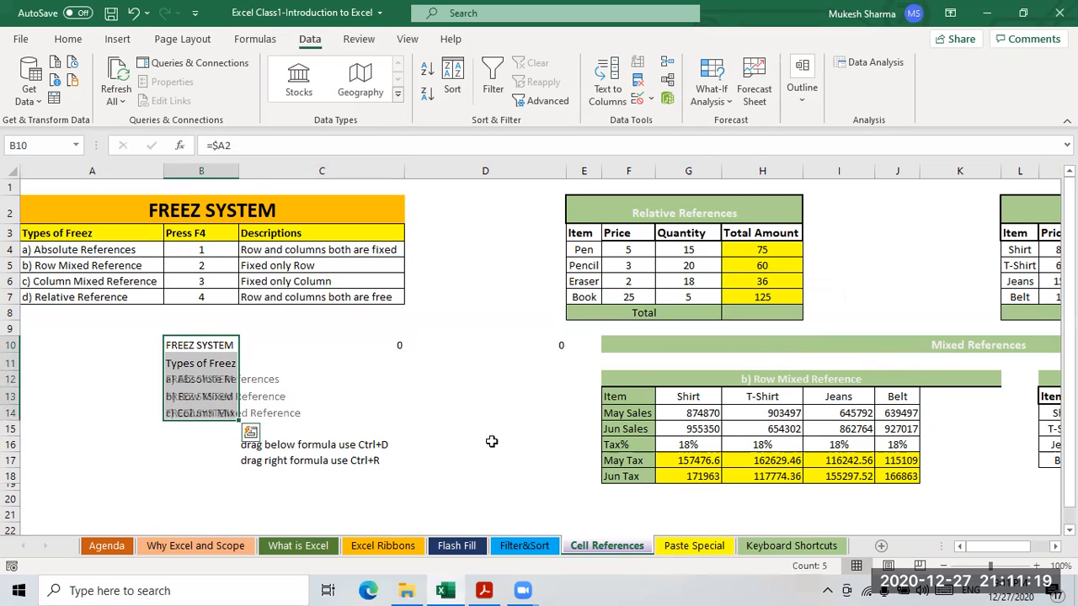
- Fill B10's =$A2 formula right into C10 and D10 with Ctrl+R
left_click(303, 378)
left_click(205, 345)
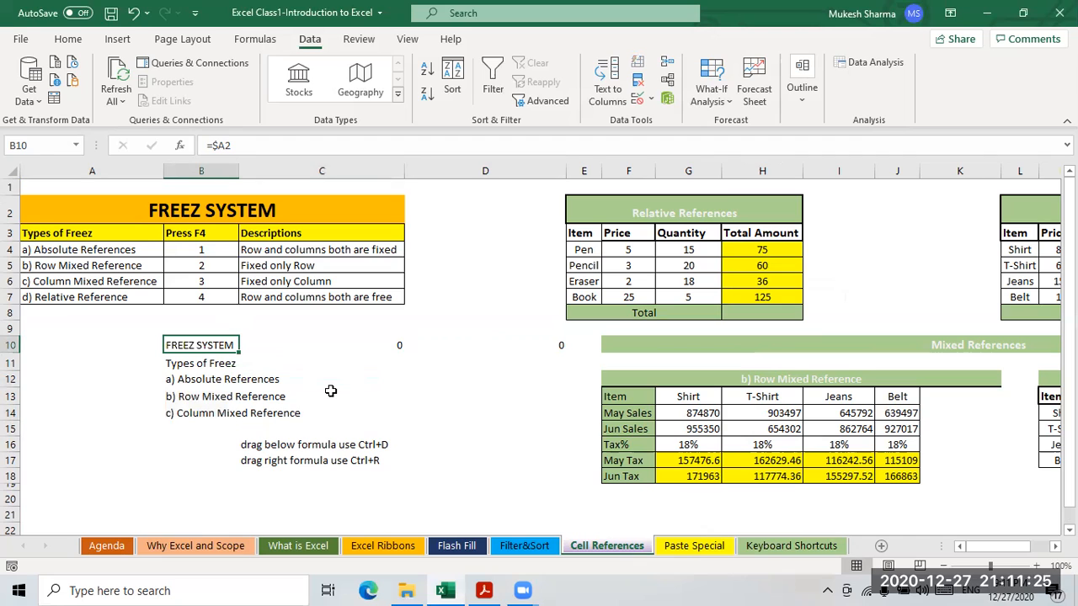
key("shift+Right")
key("shift+Right")
key("ctrl+r")
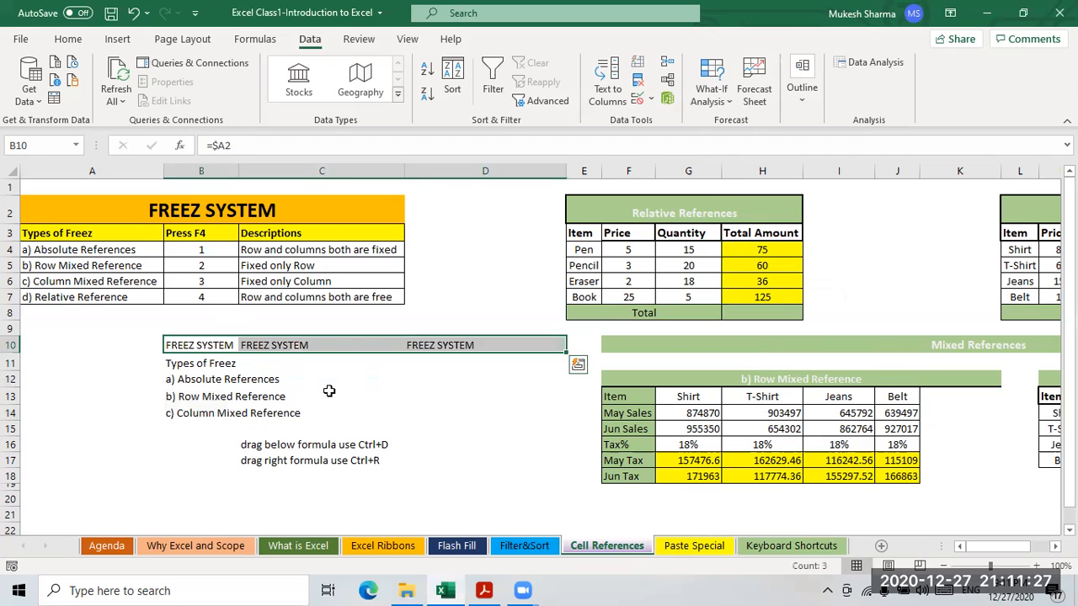
- Inspect the copied formulas in B12–B14, C10 and D10, then begin editing B10's formula
left_click(358, 400)
left_click(199, 346)
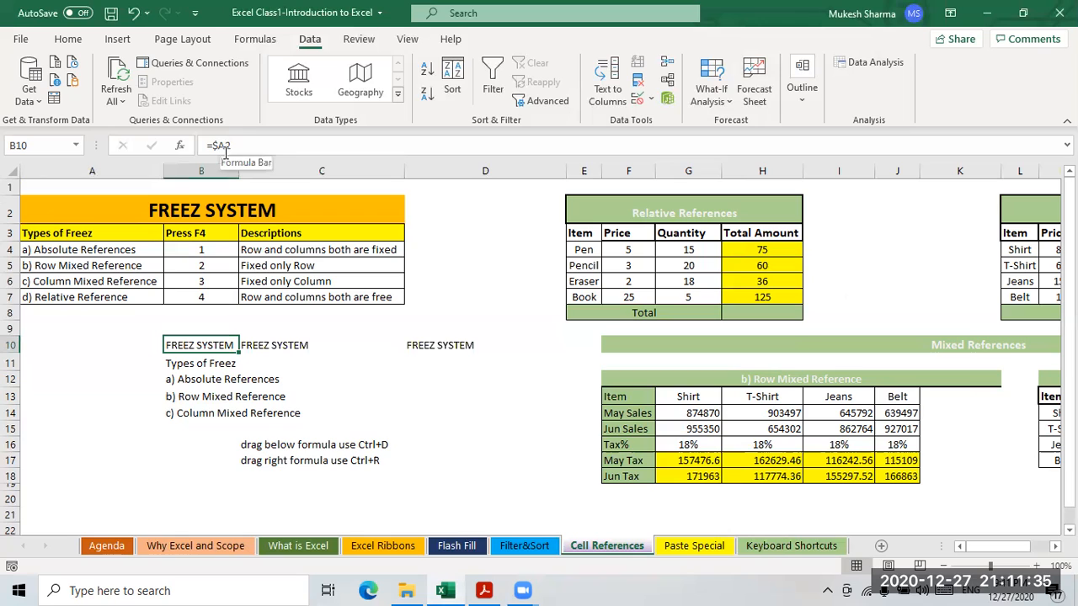
left_click(206, 380)
left_click(212, 399)
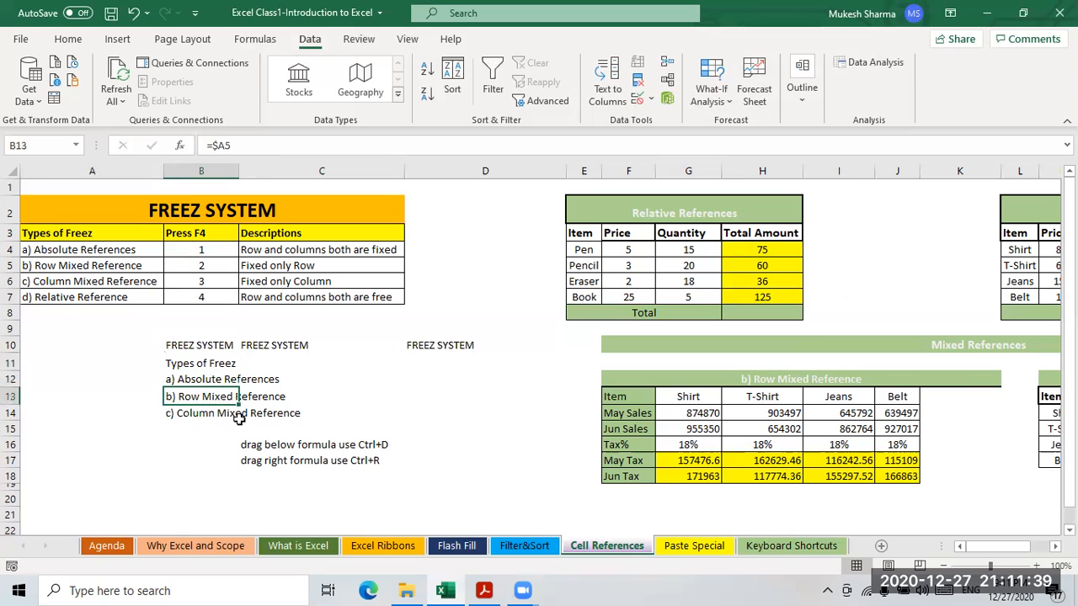
left_click(223, 413)
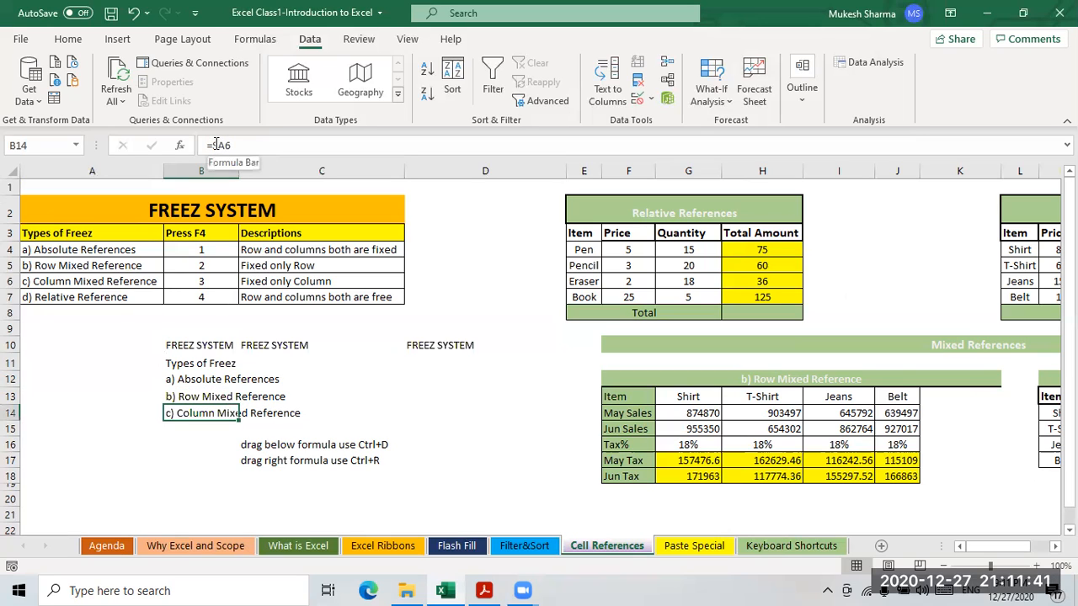
left_click(206, 346)
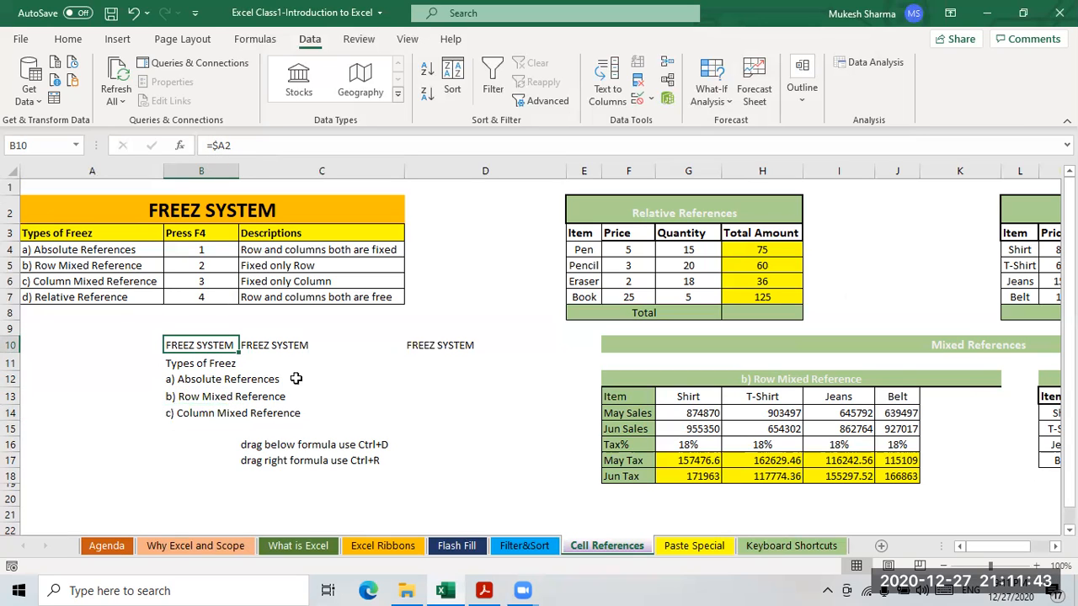
left_click(257, 348)
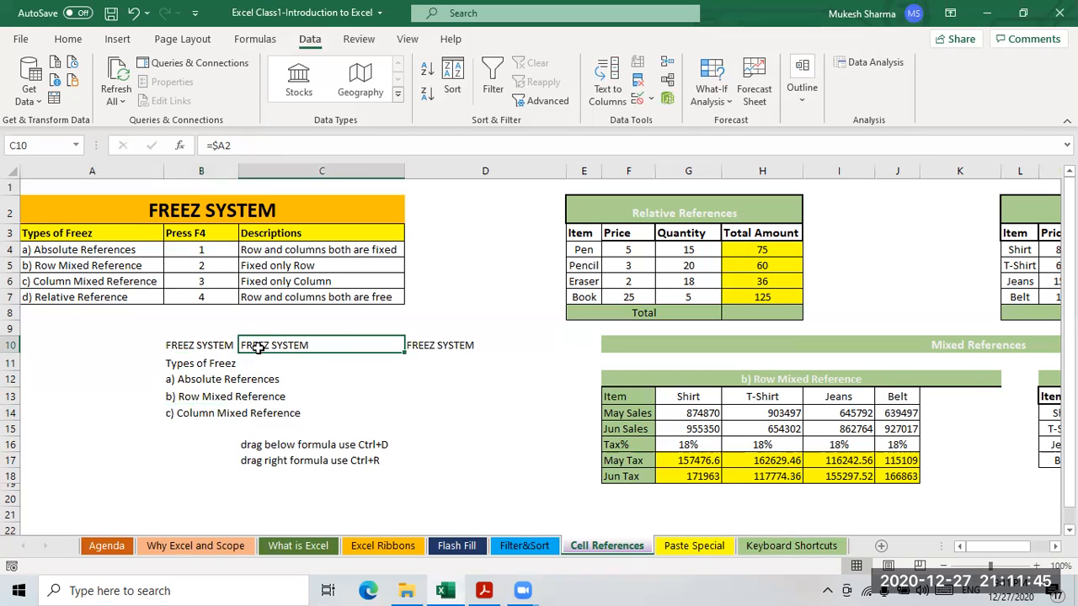
left_click(423, 345)
left_click(195, 347)
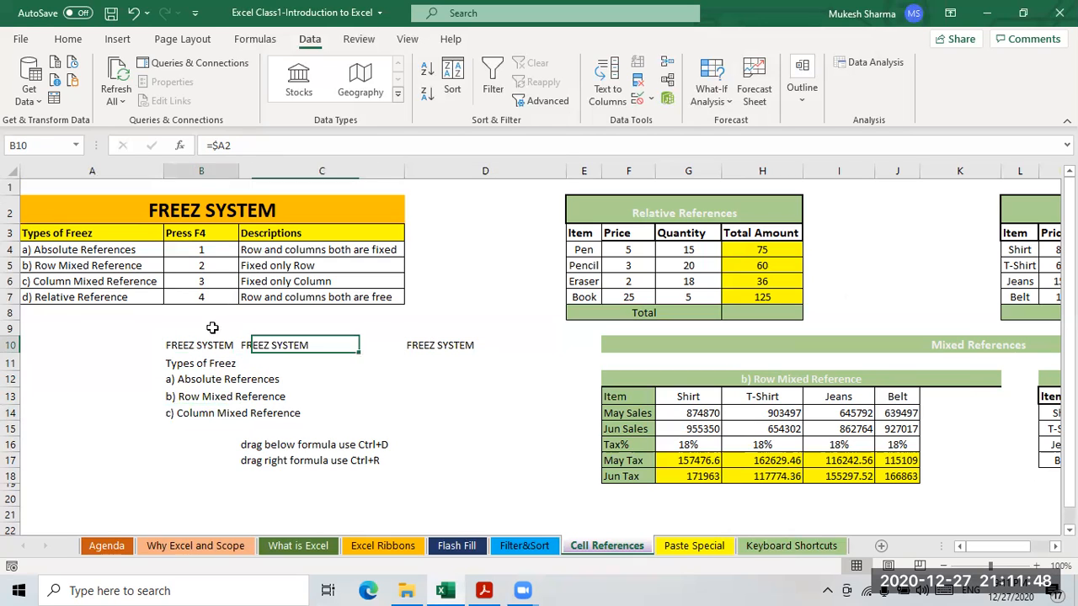
left_click(227, 146)
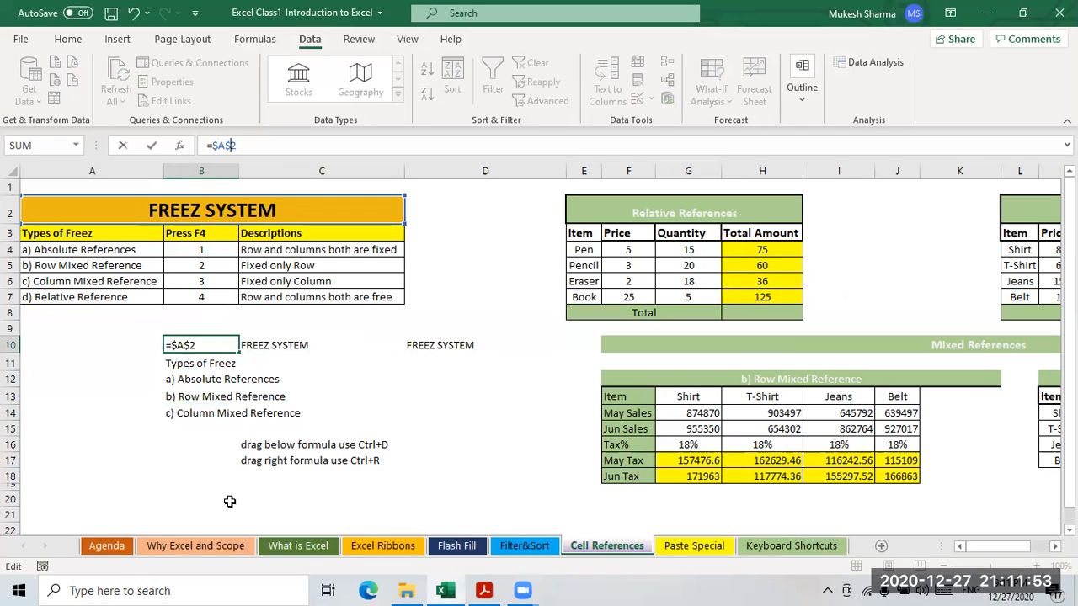
- Confirm B10 as =$A$2 and fill it down through B14
key("Return")
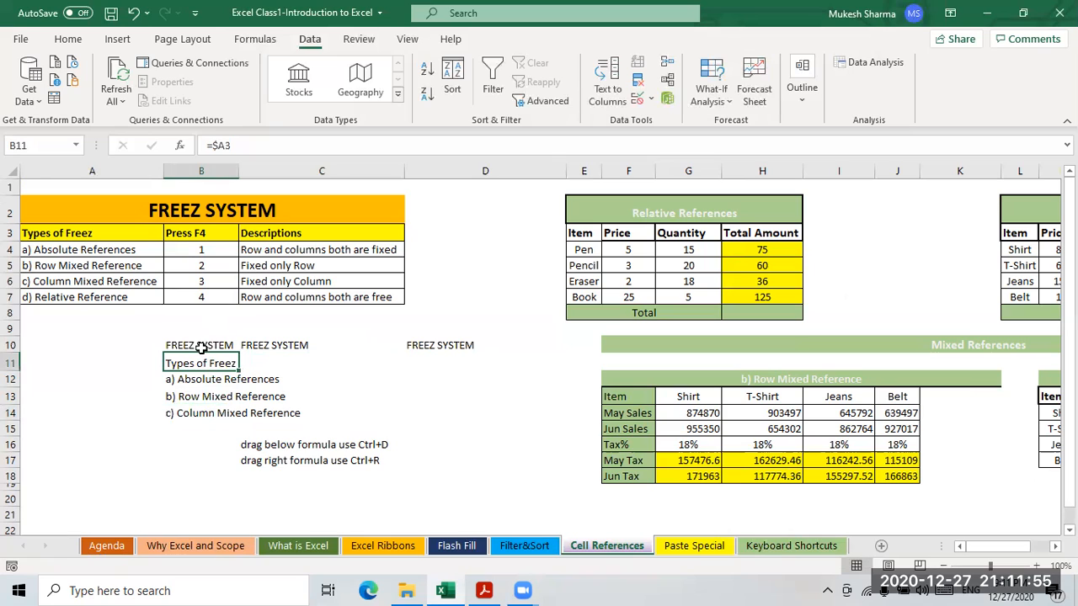
key("Up")
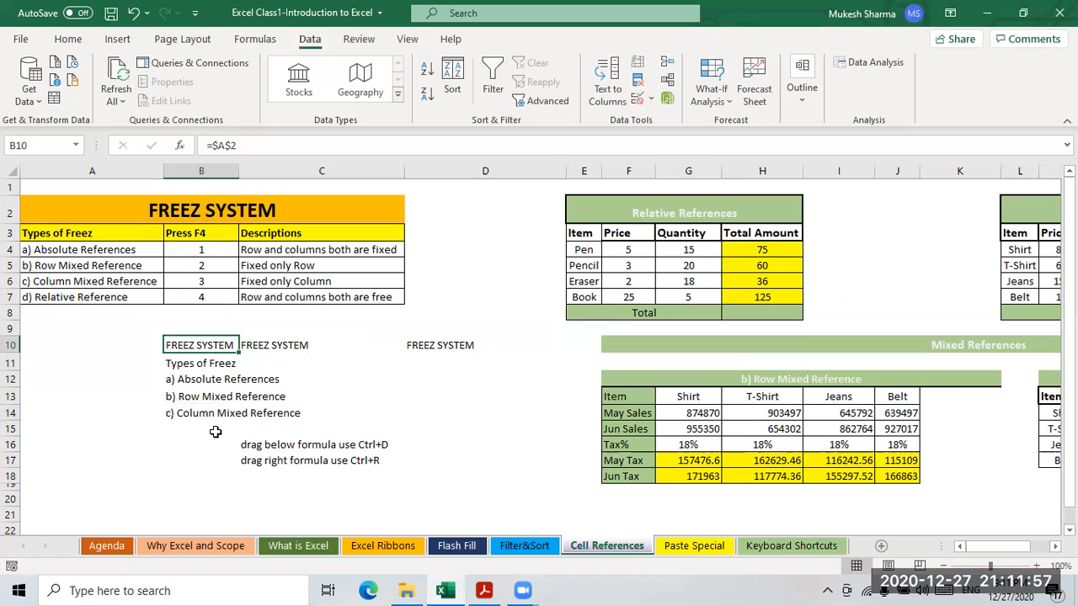
key("shift+Down")
key("shift+Down")
key("shift+Down")
key("shift+Down")
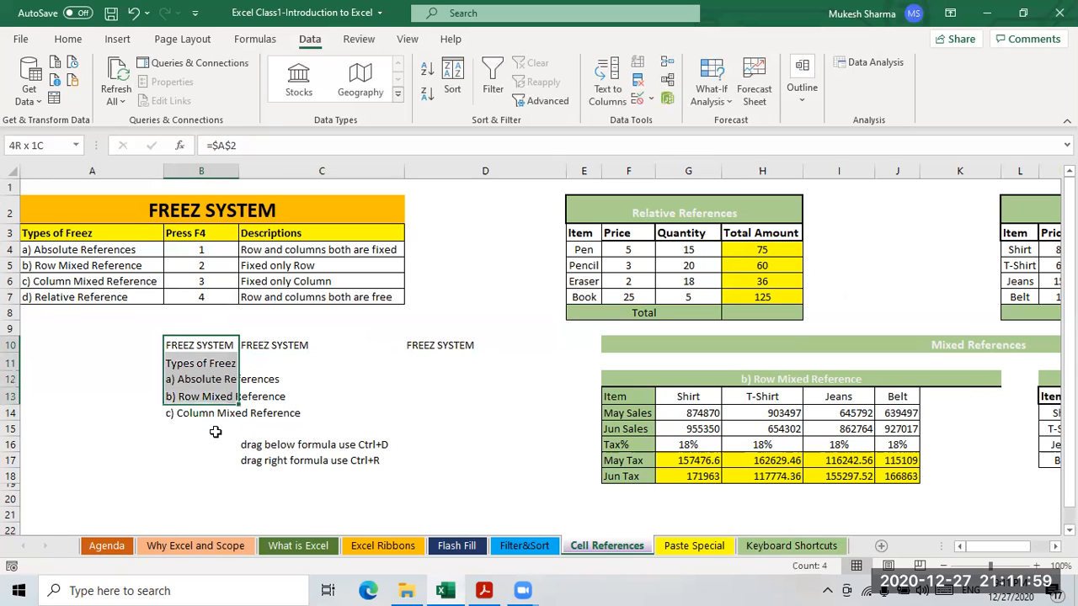
key("ctrl+d")
- Fill the locked =$A$2 formula right across C10 and D10
key("shift+Right")
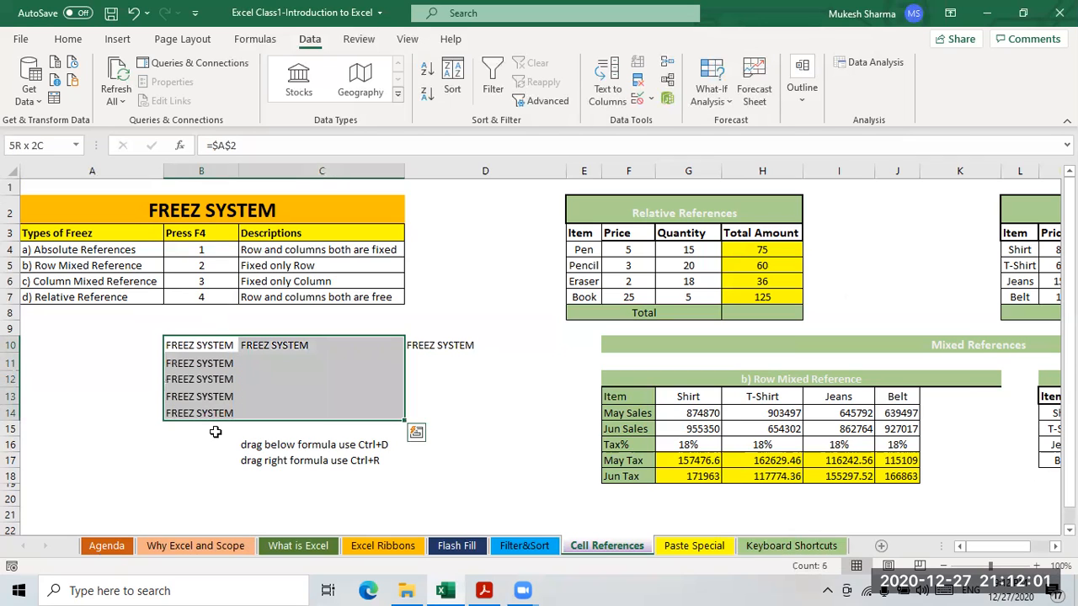
key("shift+Right")
key("Left")
key("Right")
key("shift+Right")
key("shift+Right")
key("ctrl+r")
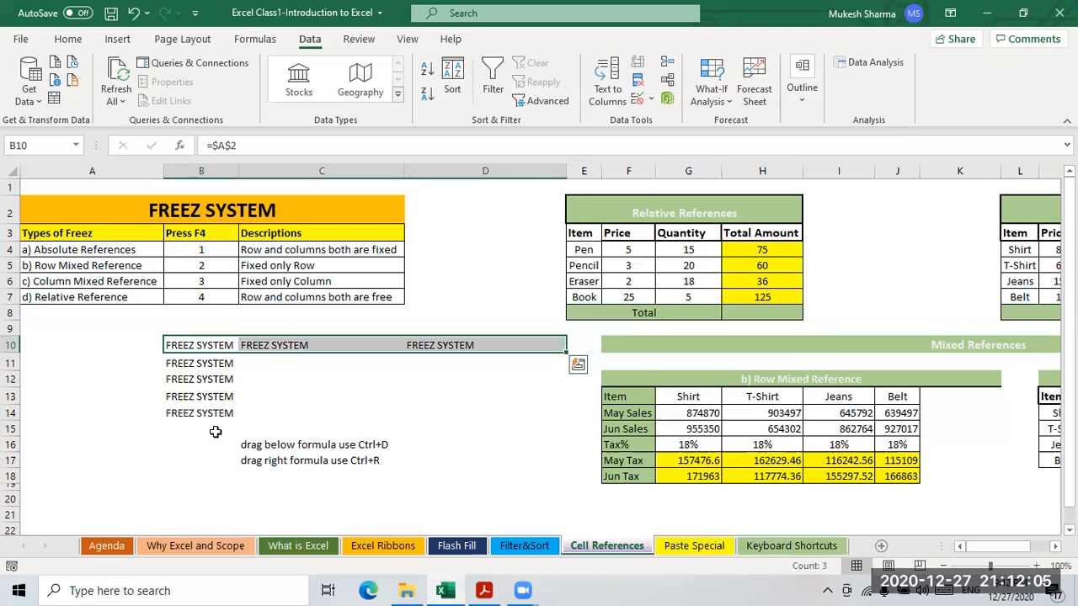
- Check the =$A$2 copy in B11 and point out the Absolute References description
left_click(310, 380)
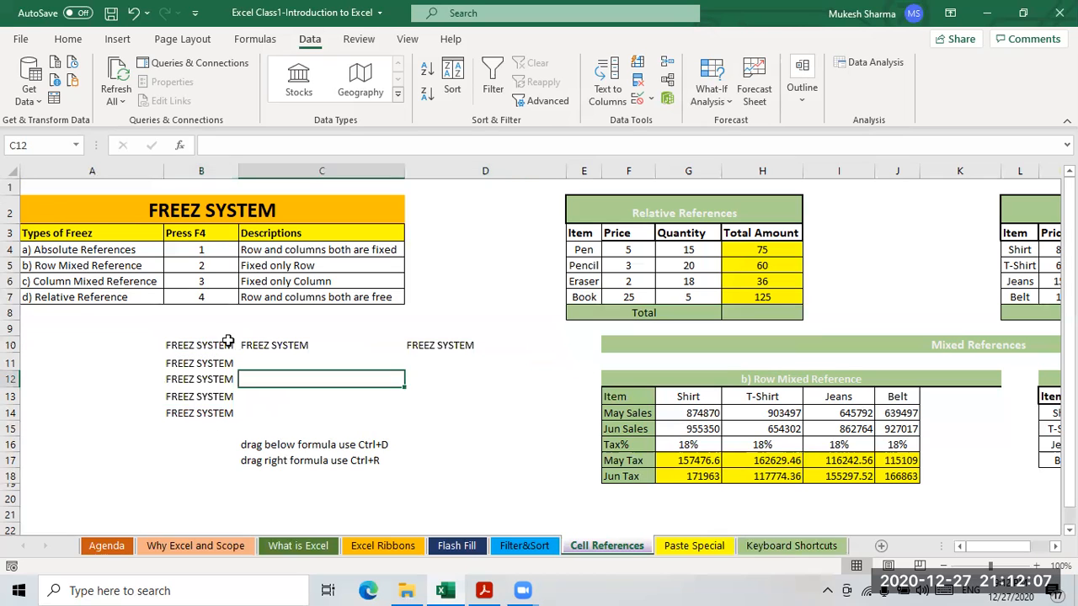
left_click(205, 342)
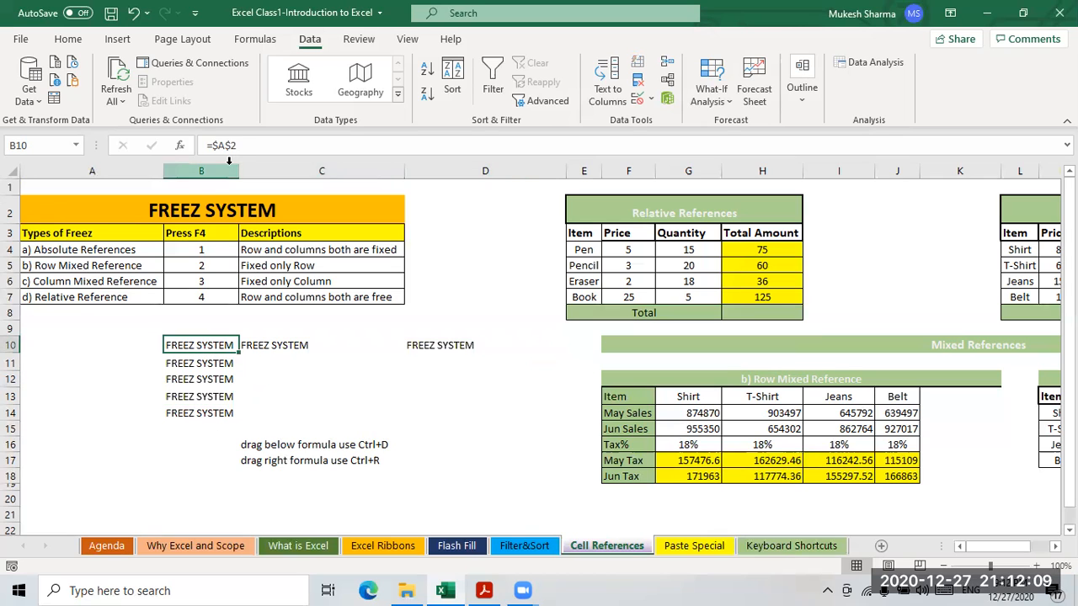
left_click(212, 366)
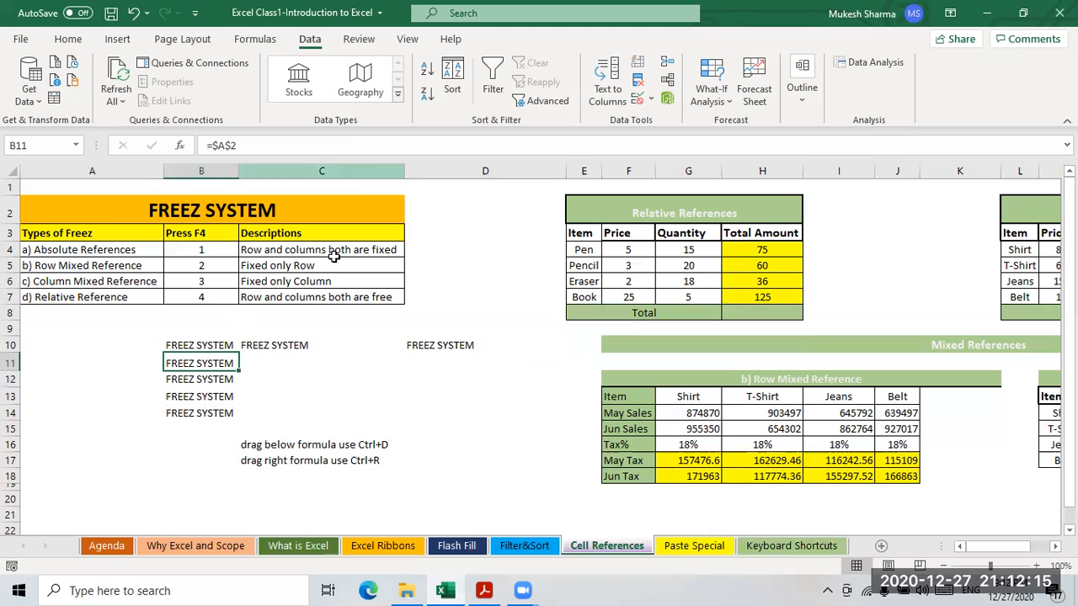
left_click(59, 251)
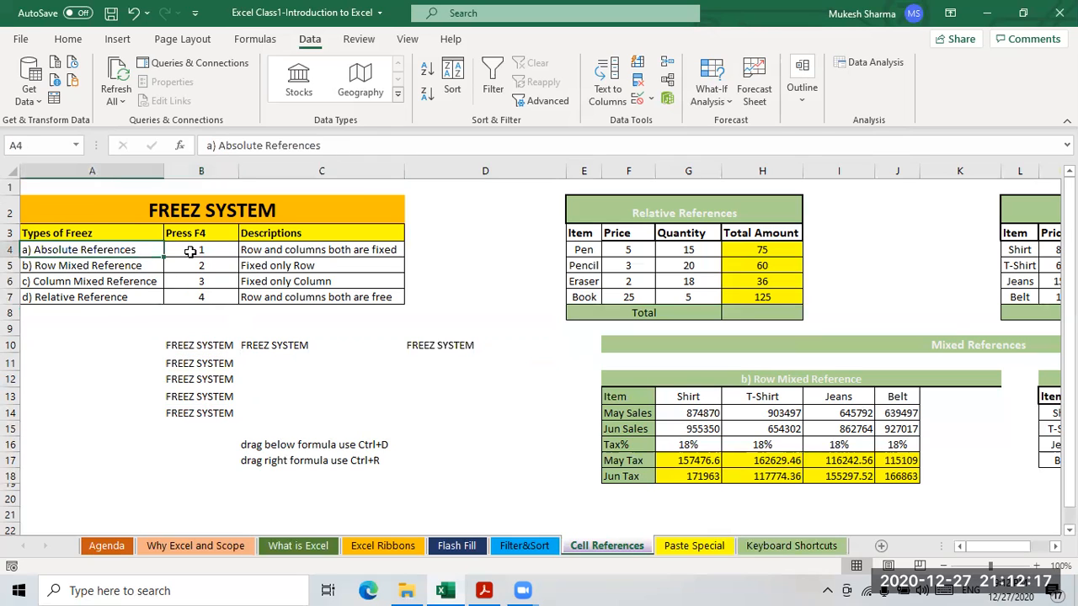
left_click(383, 251)
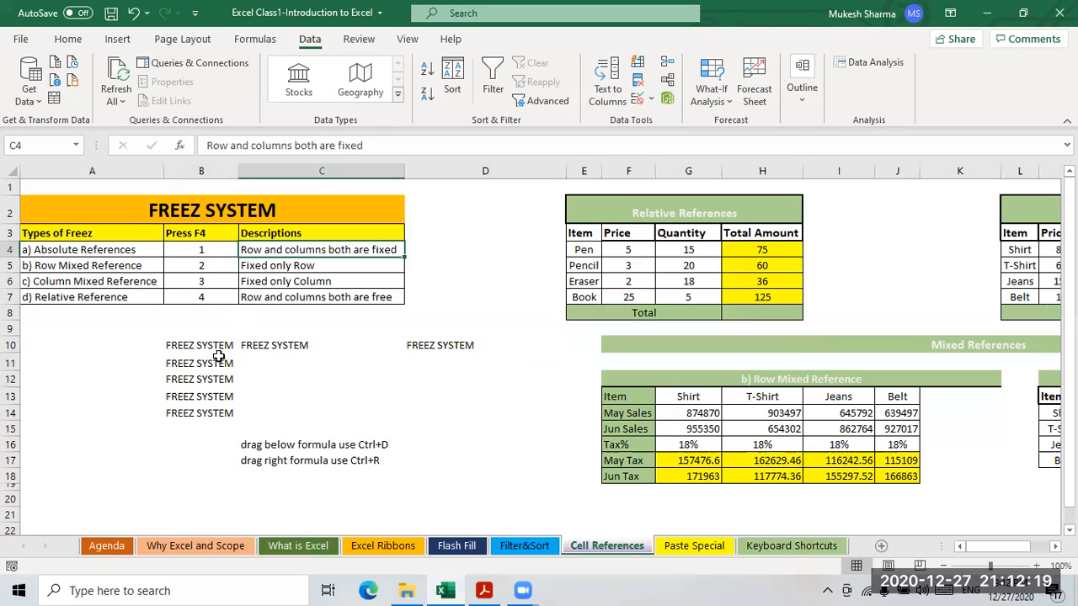
left_click(202, 346)
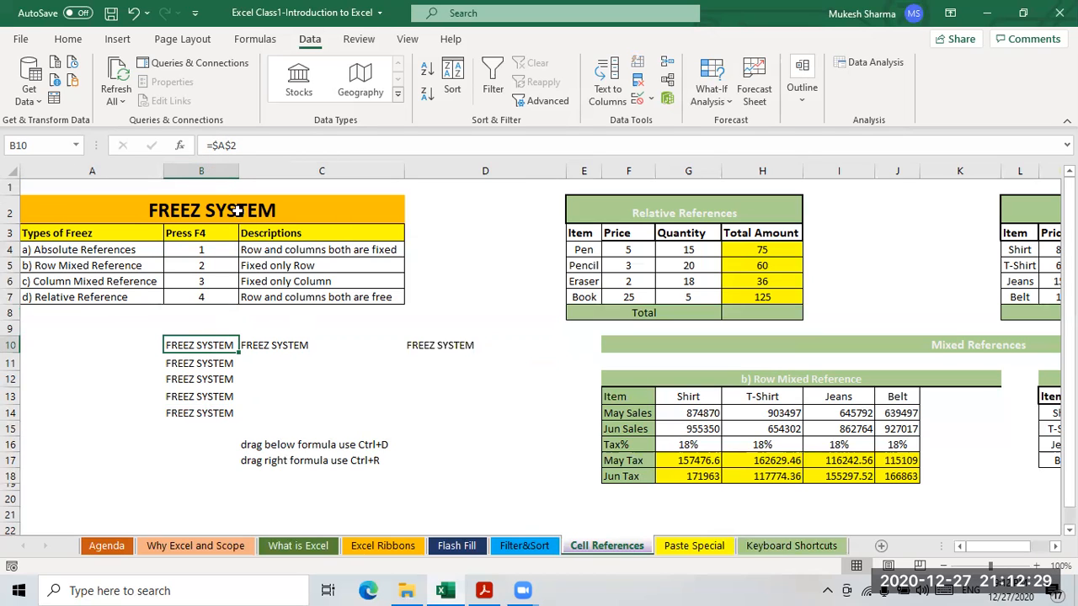
- Verify the =$A$2 copies in B11, B12, B14, C10 and D10
left_click(202, 365)
left_click(204, 381)
left_click(202, 412)
left_click(202, 347)
left_click(270, 347)
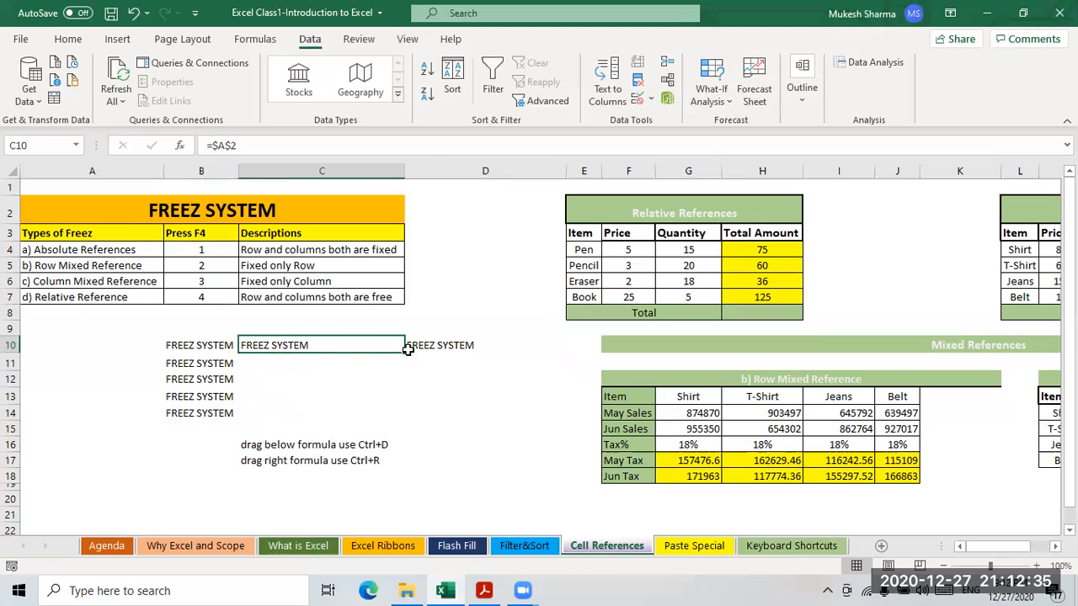
left_click(425, 347)
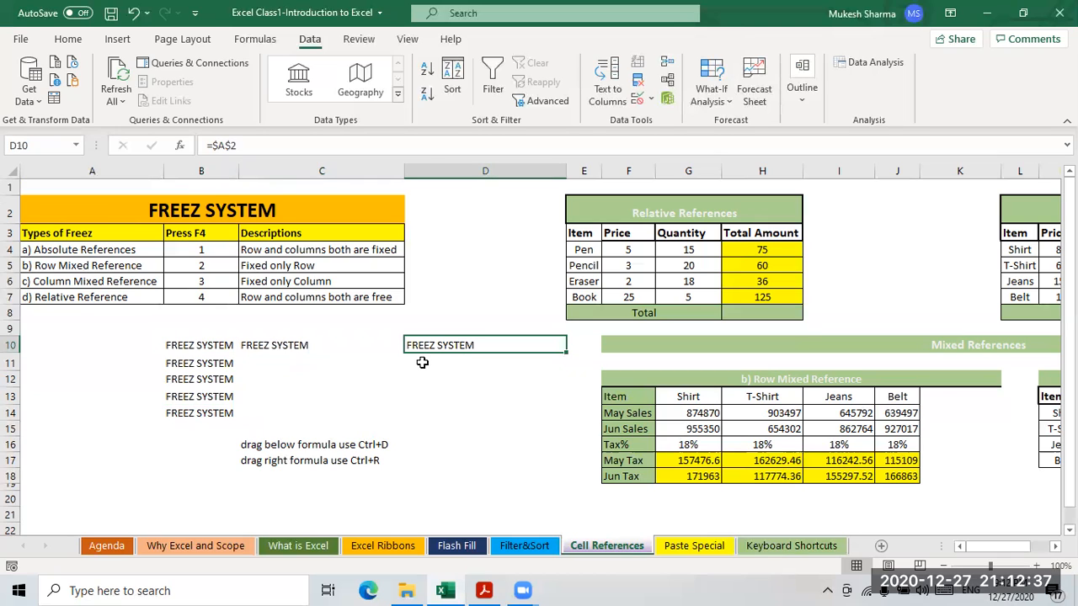
key("Left")
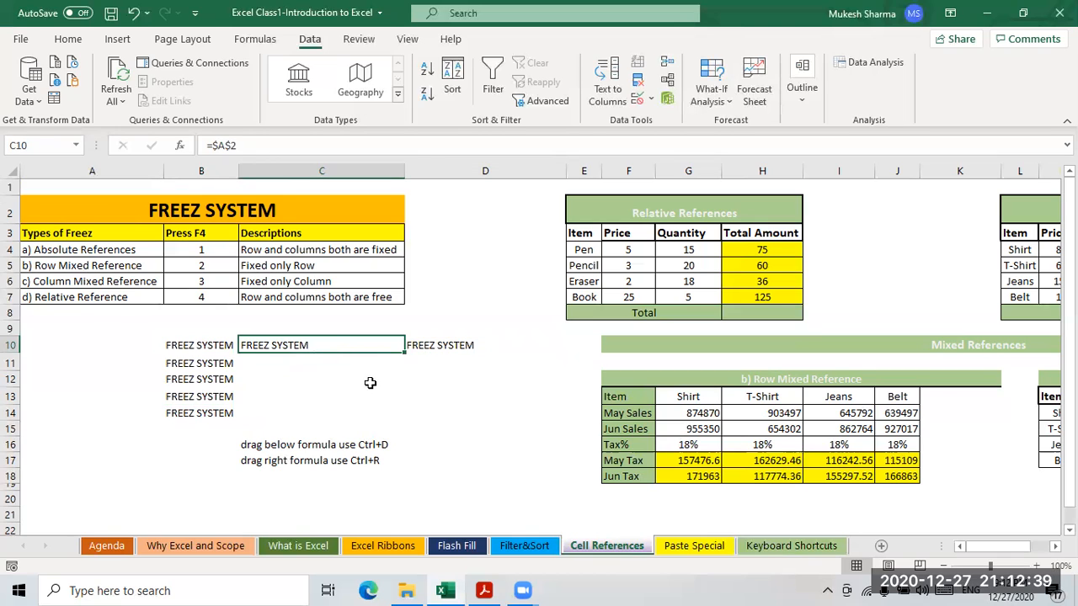
left_click(759, 252)
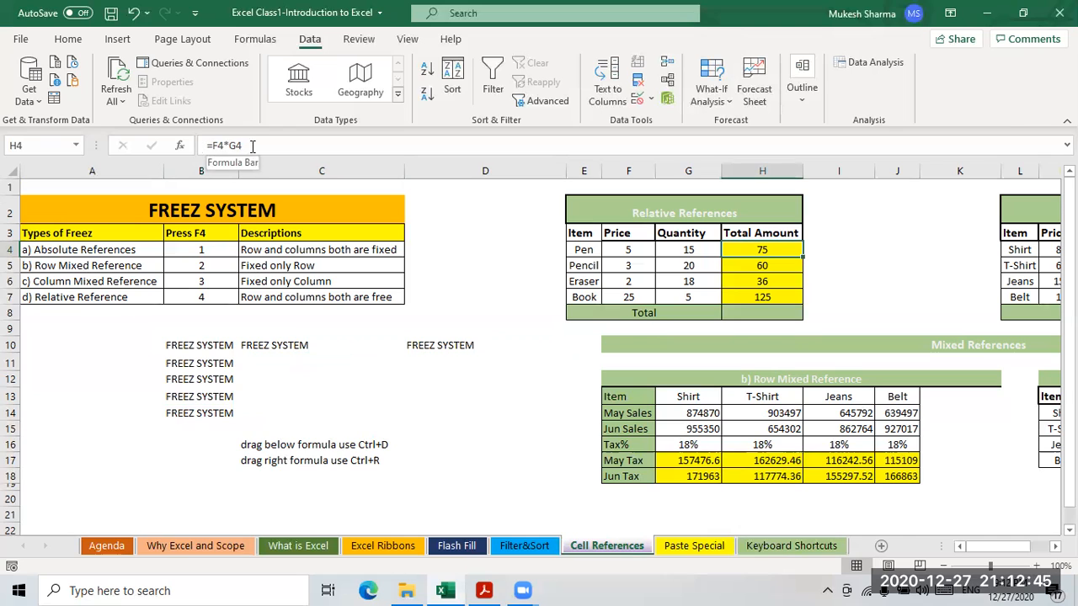
- Review H4's =F4*G4 Total Amount formula and H4:H7, then scroll to the Absolute References table
left_click(61, 299)
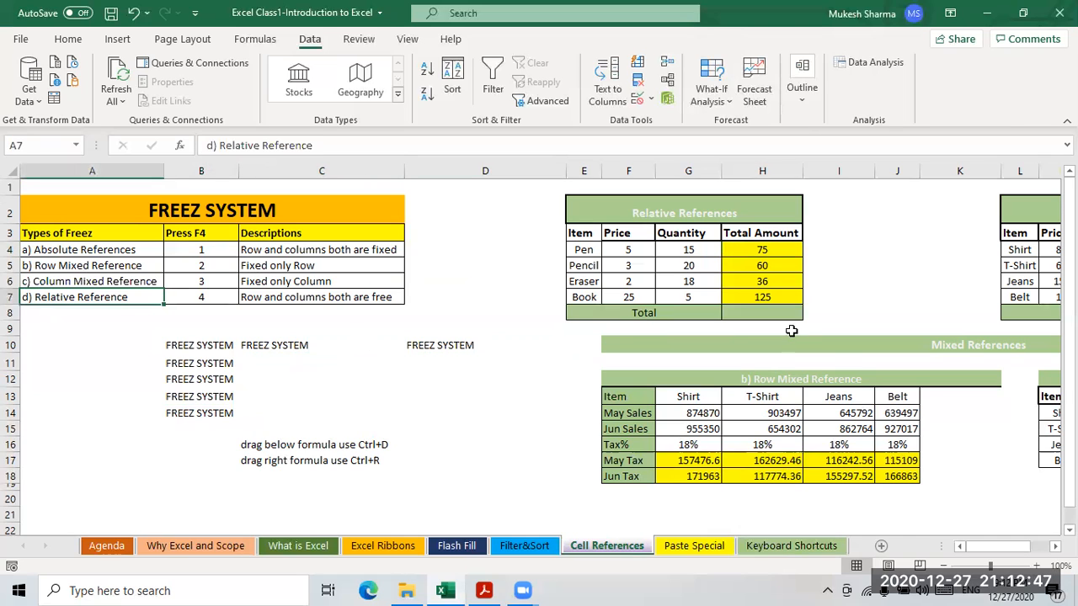
left_click(757, 254)
left_click(635, 254)
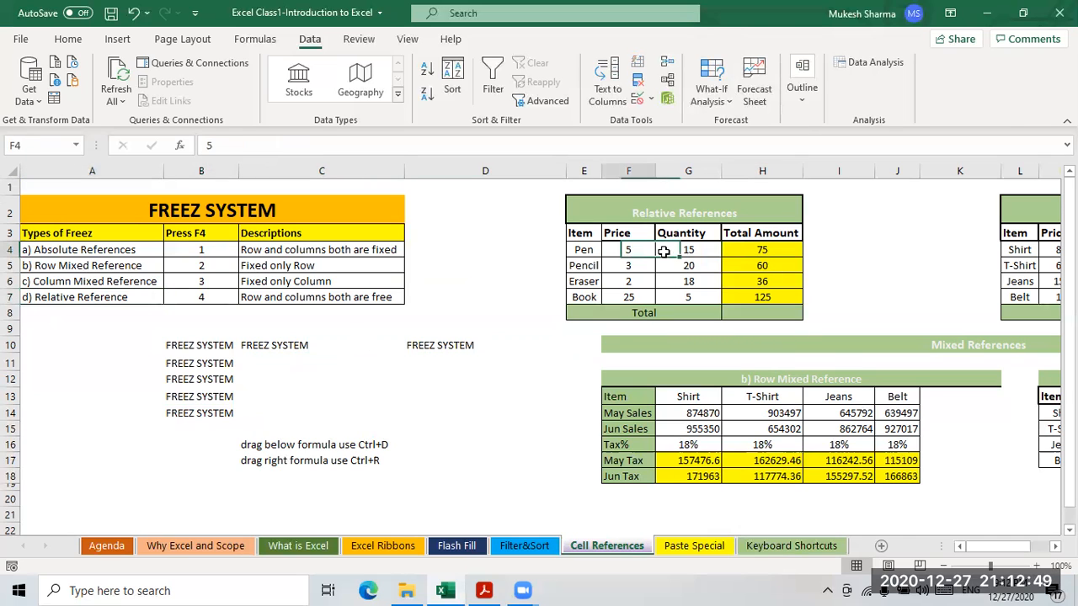
left_click(683, 251)
left_click(765, 253)
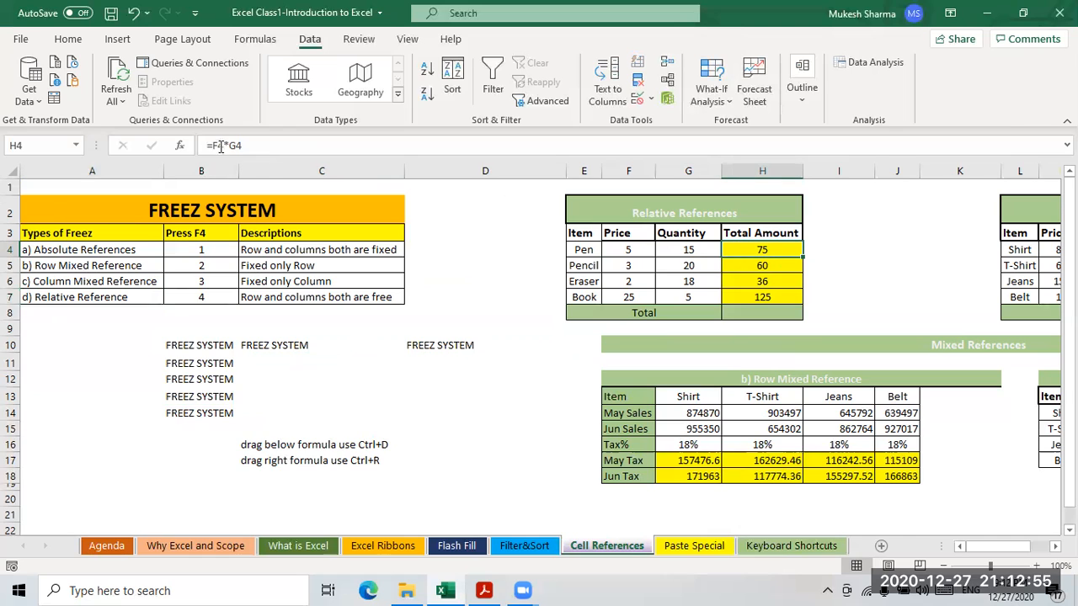
key("Return")
left_click_drag(764, 250, 762, 296)
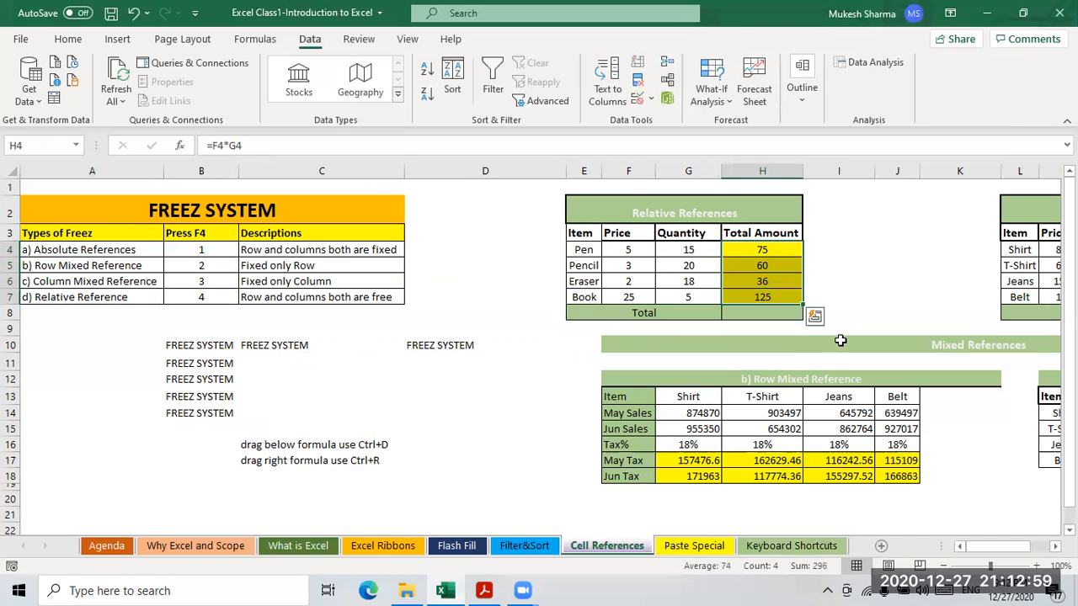
left_click(960, 314)
left_click_drag(981, 547, 1010, 553)
- Examine the N4 and O4–O7 formulas against the 18% GST rate in R3
left_click(758, 253)
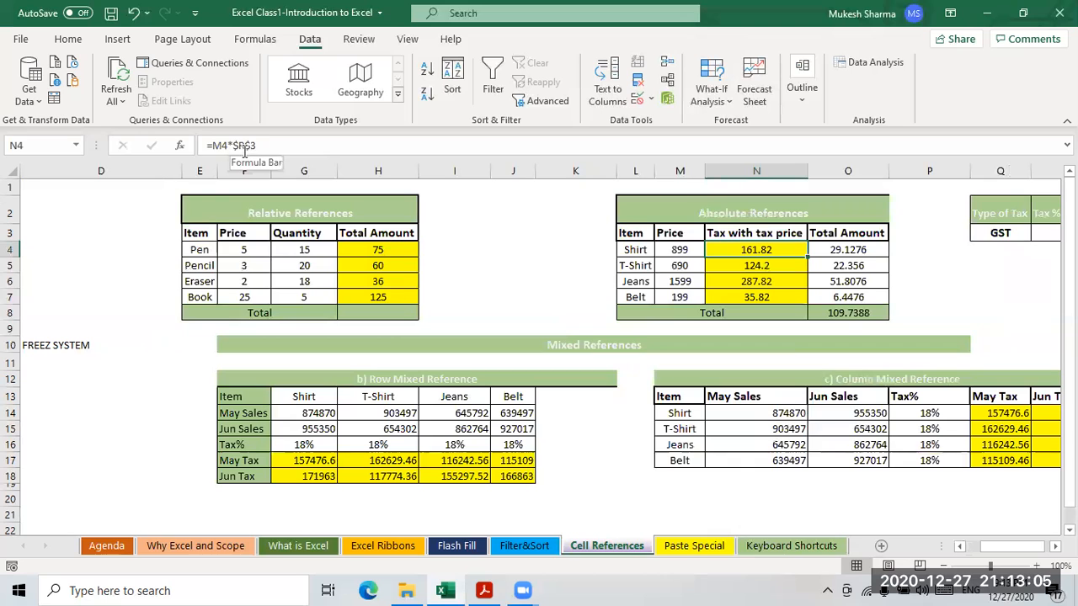
left_click_drag(1010, 545, 1022, 545)
left_click(923, 237)
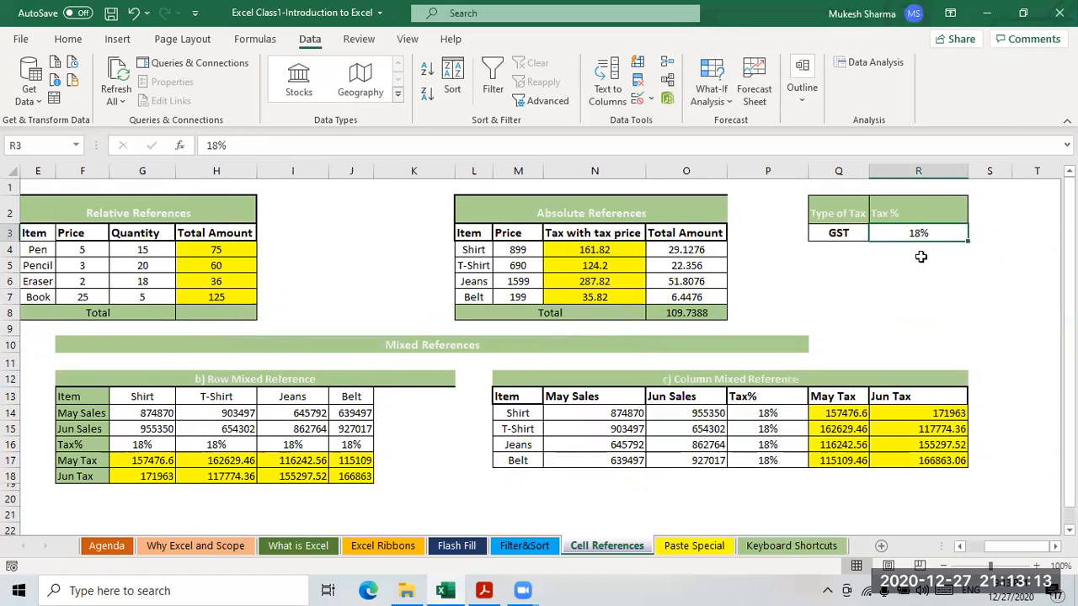
left_click(687, 250)
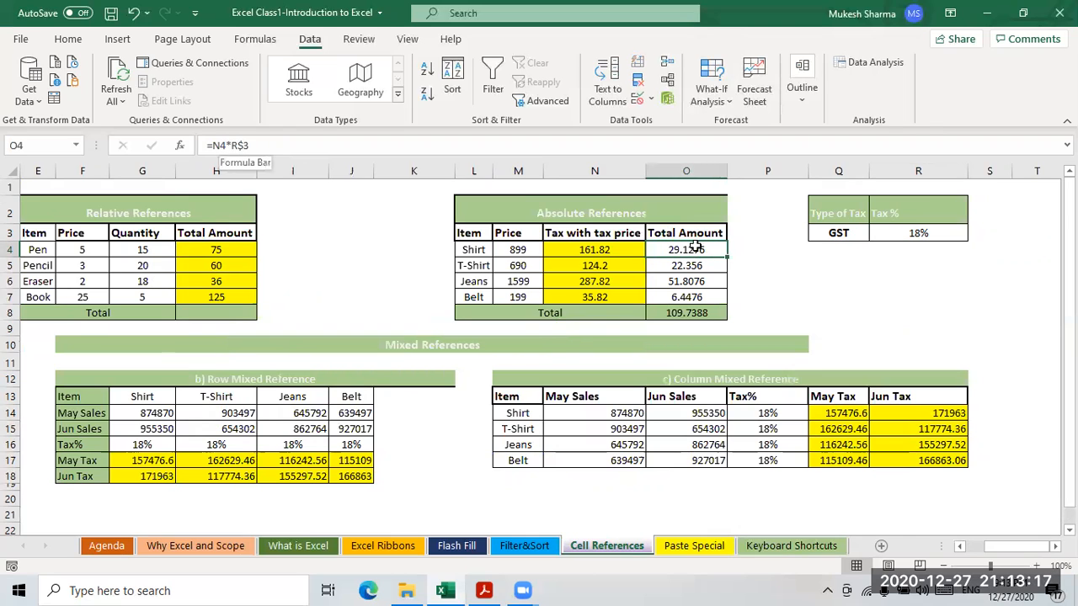
left_click(691, 265)
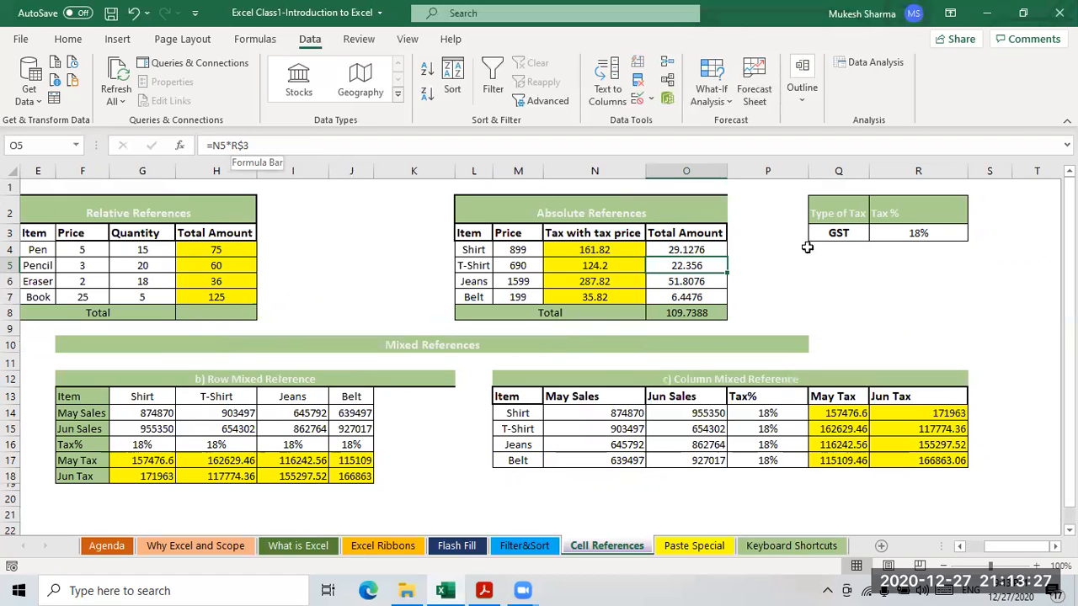
left_click(688, 250)
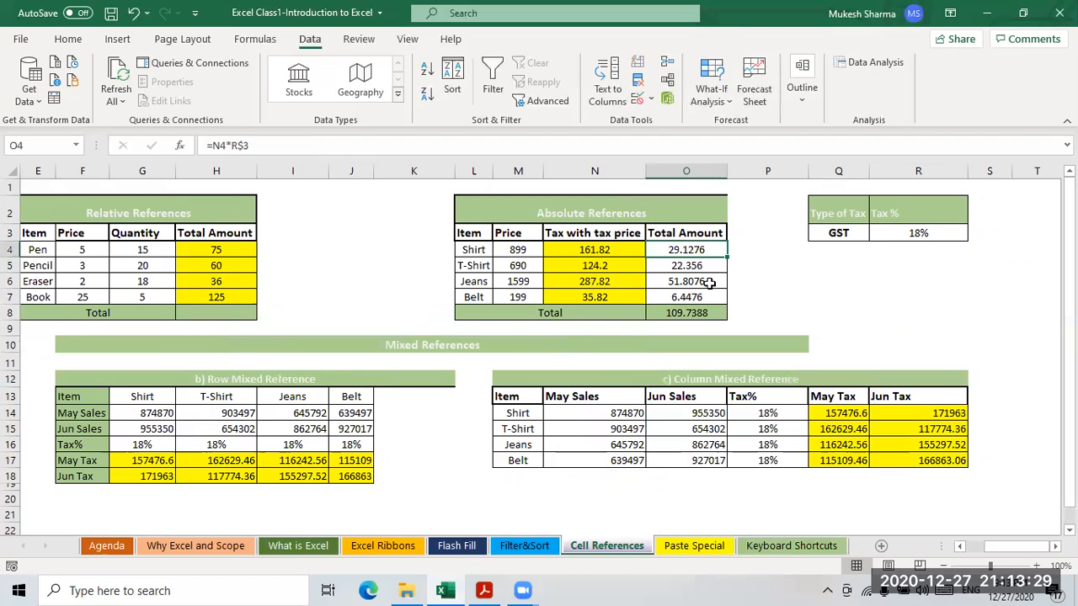
left_click(678, 267)
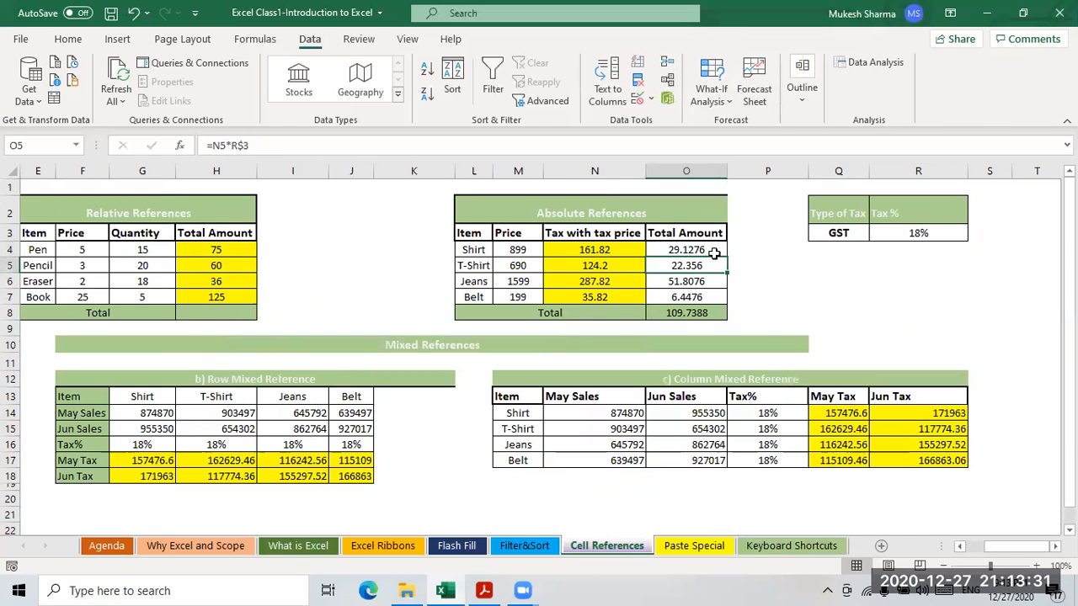
left_click(686, 298)
left_click_drag(1006, 549, 967, 552)
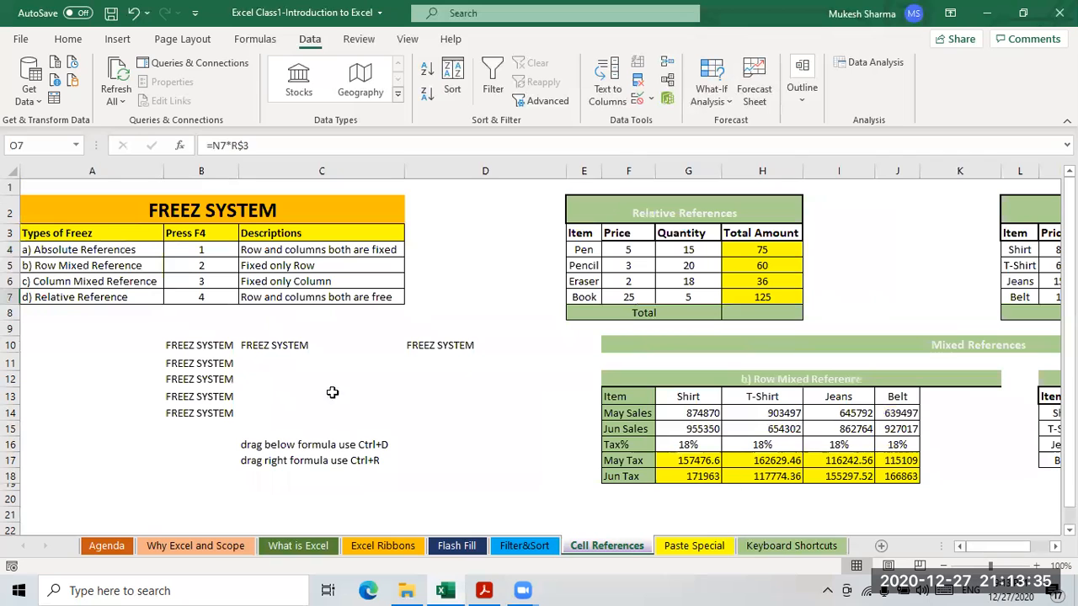
left_click(72, 251)
left_click(285, 251)
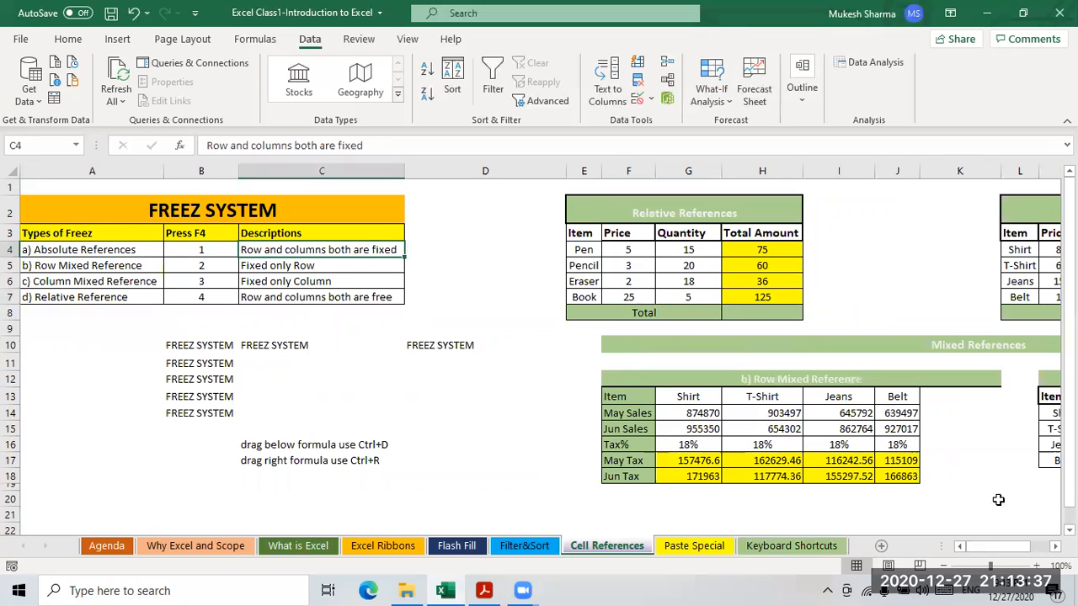
left_click_drag(1025, 555, 1047, 554)
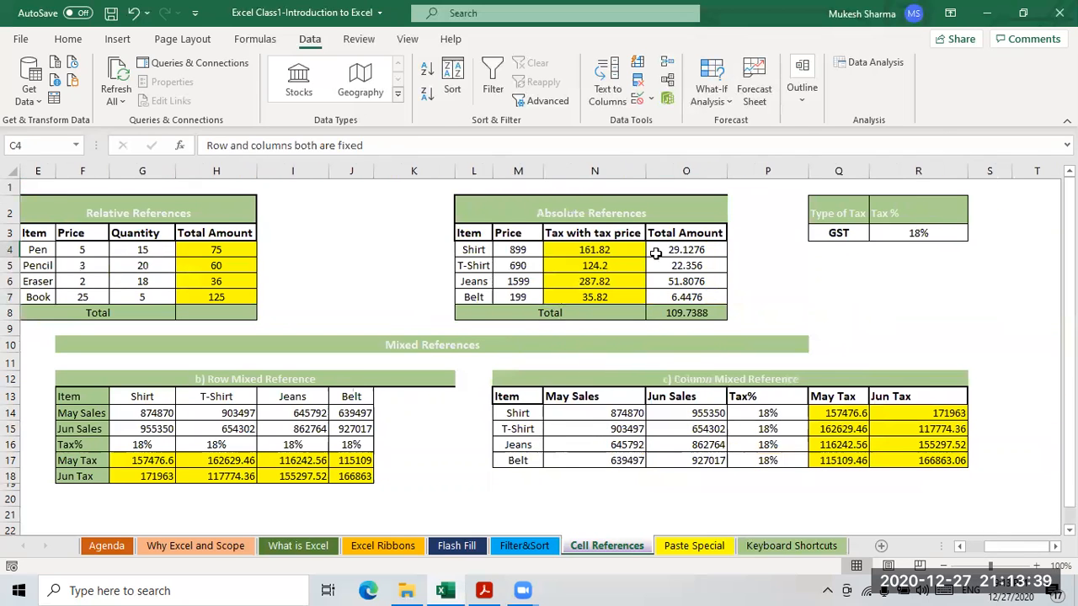
- Change O4's rate reference to the fully locked $R$3 and extend the selection down column O
left_click(654, 251)
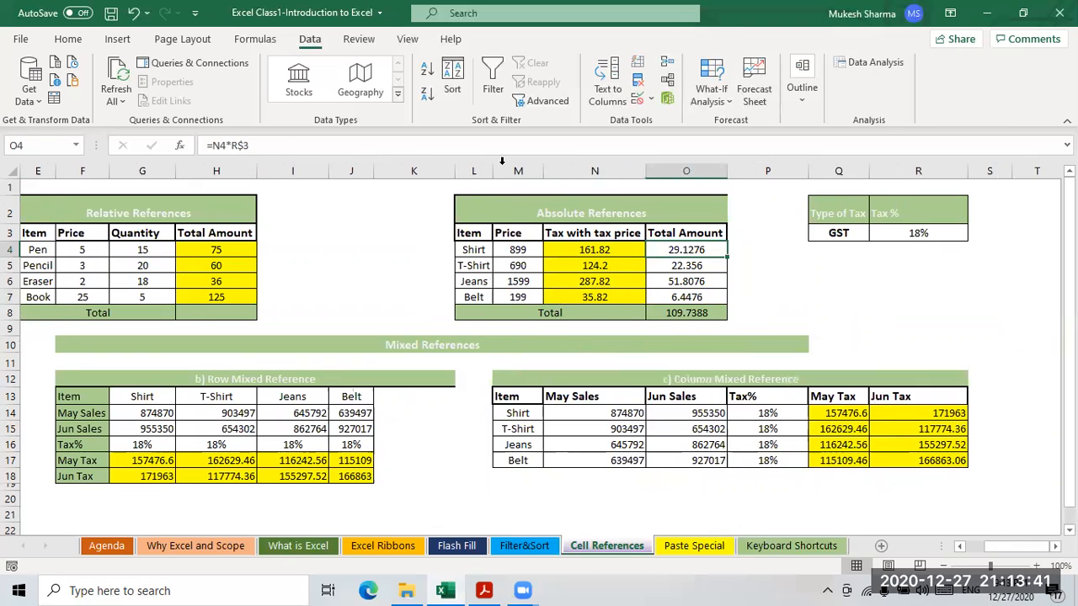
left_click(280, 144)
key("BackSpace")
key("BackSpace")
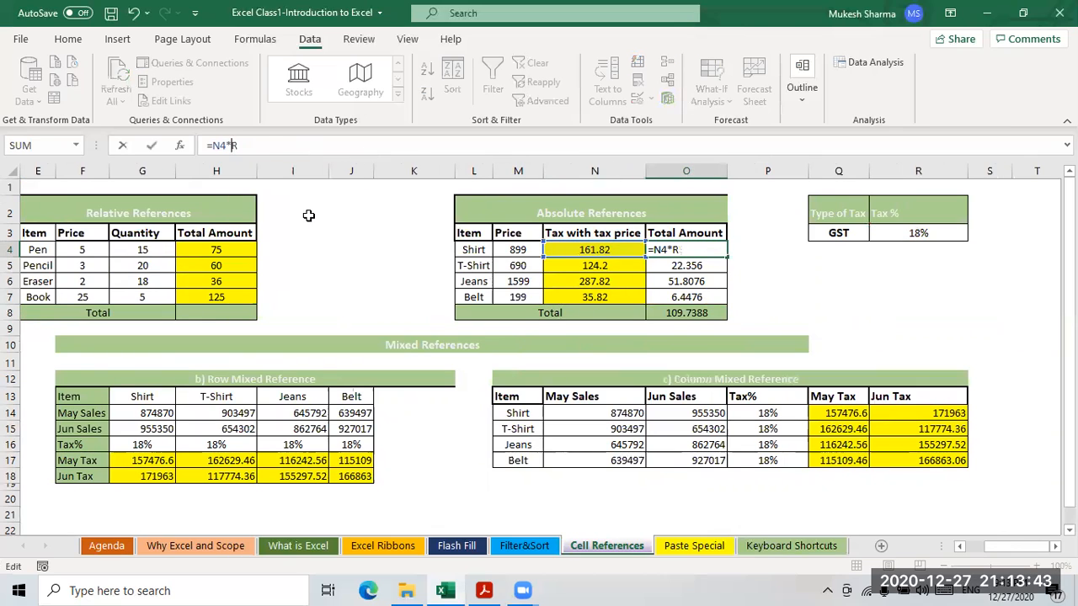
left_click(909, 235)
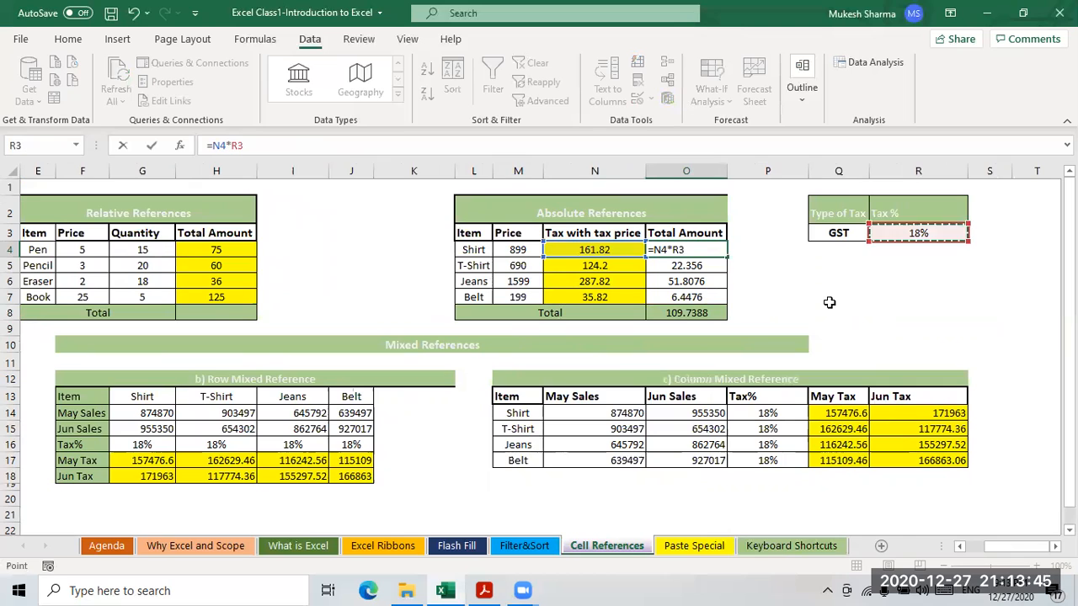
key("F4")
key("Return")
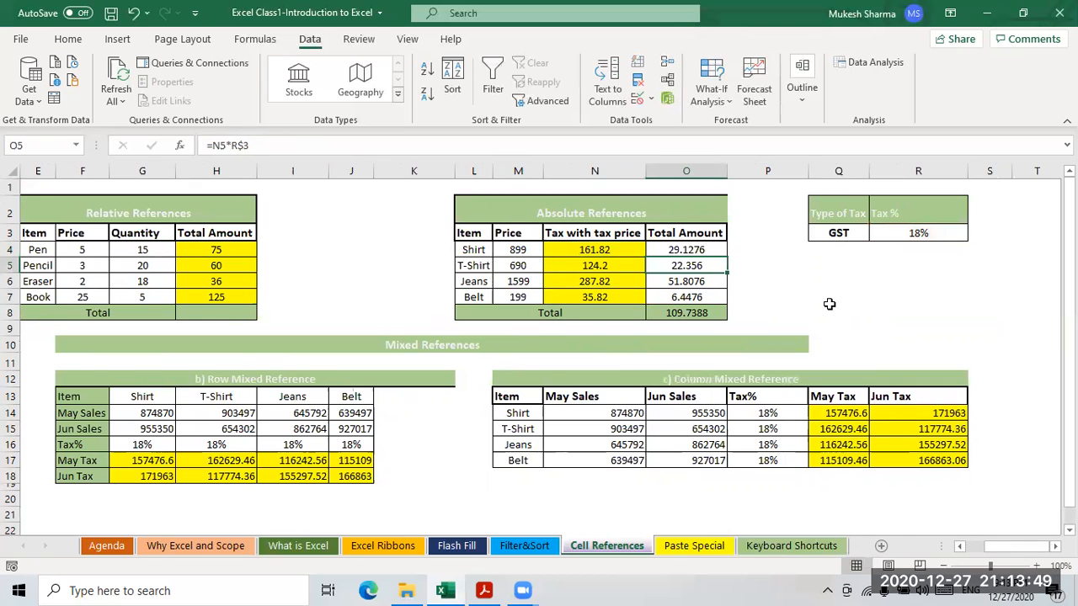
key("Up")
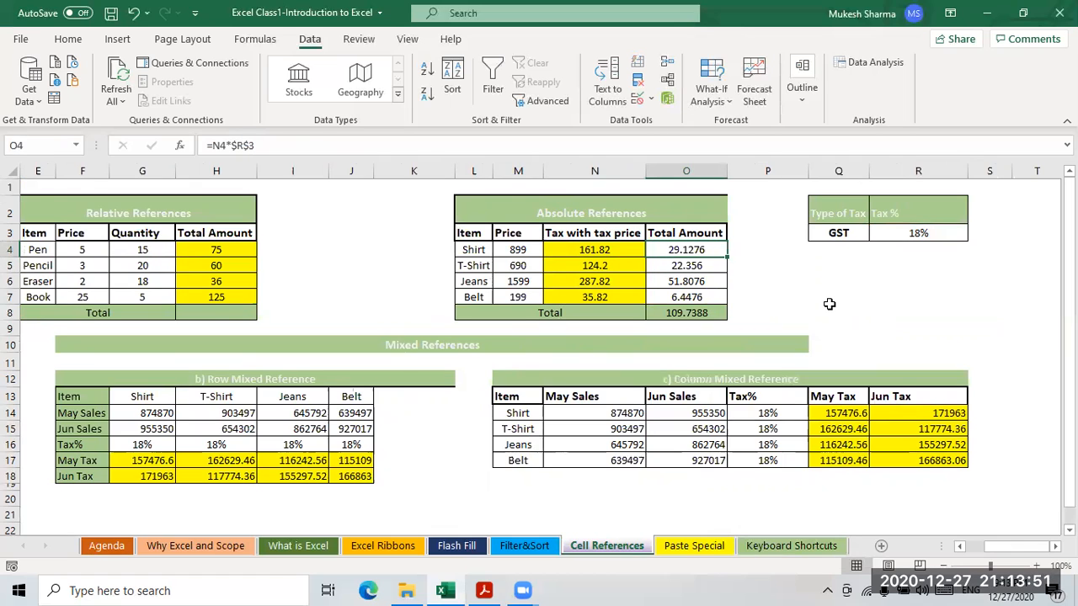
key("shift+Down")
key("shift+Down")
key("shift+Down")
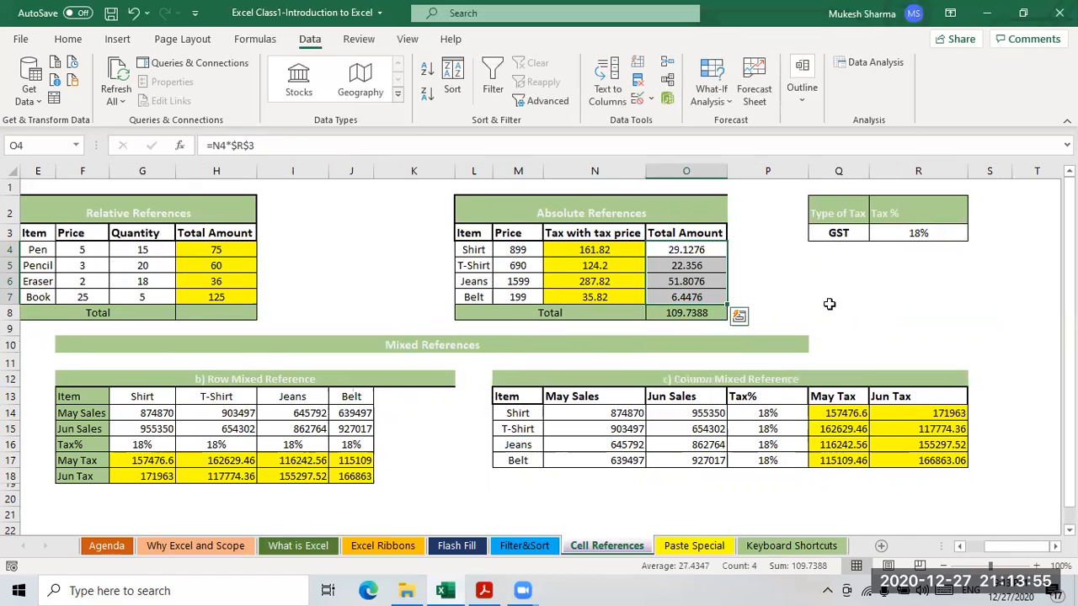
- Compare the Total Amount formulas in O4 through O7 with the locked GST rate in R3
left_click(941, 236)
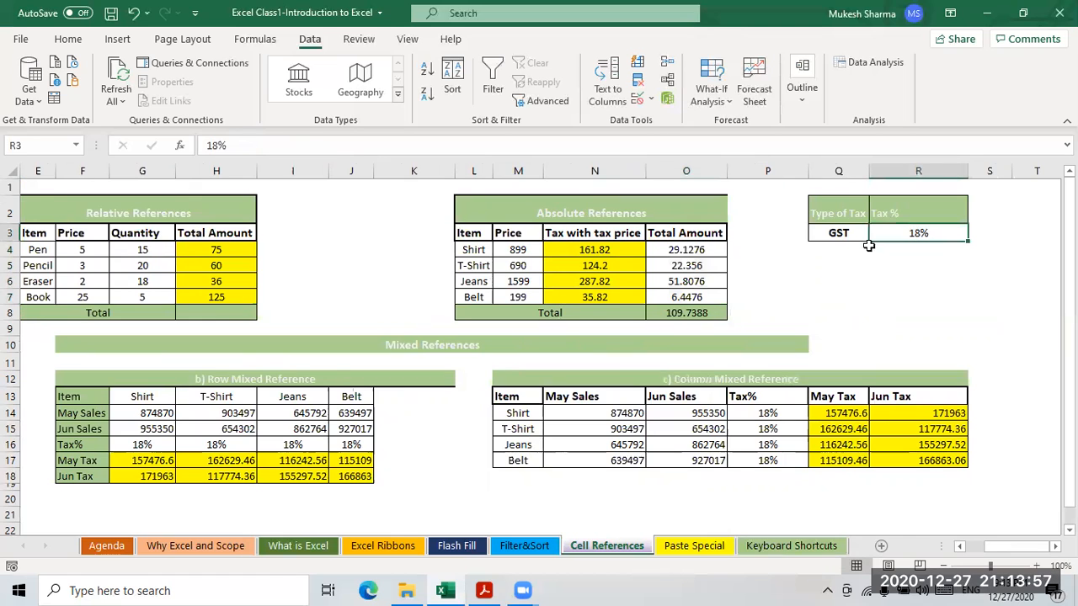
left_click(696, 250)
left_click(925, 235)
left_click_drag(684, 252, 714, 294)
left_click(714, 295)
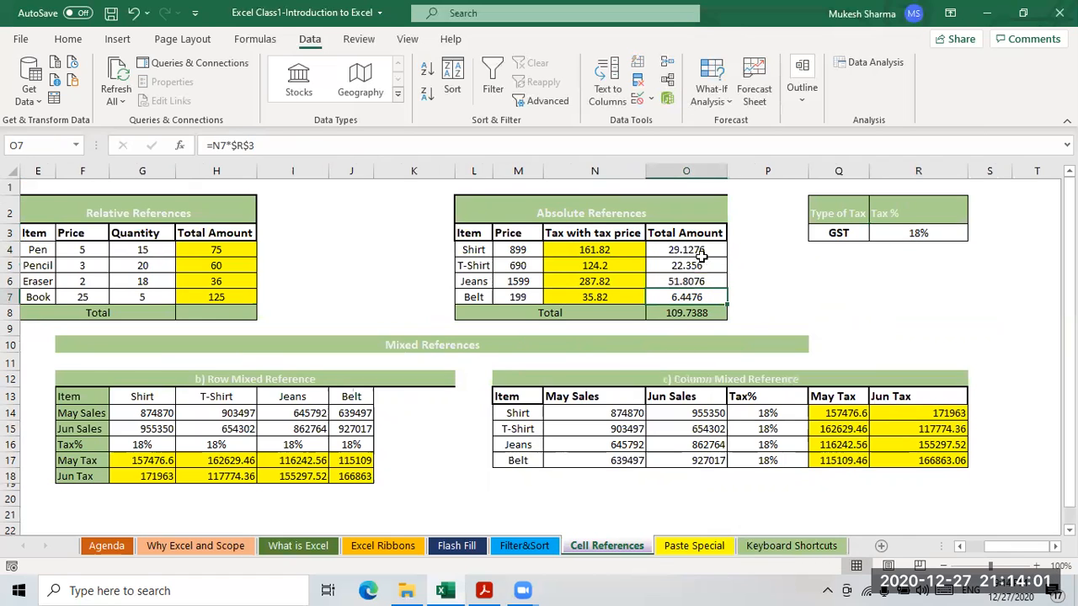
left_click(692, 250)
left_click(683, 267)
left_click(694, 283)
left_click(692, 298)
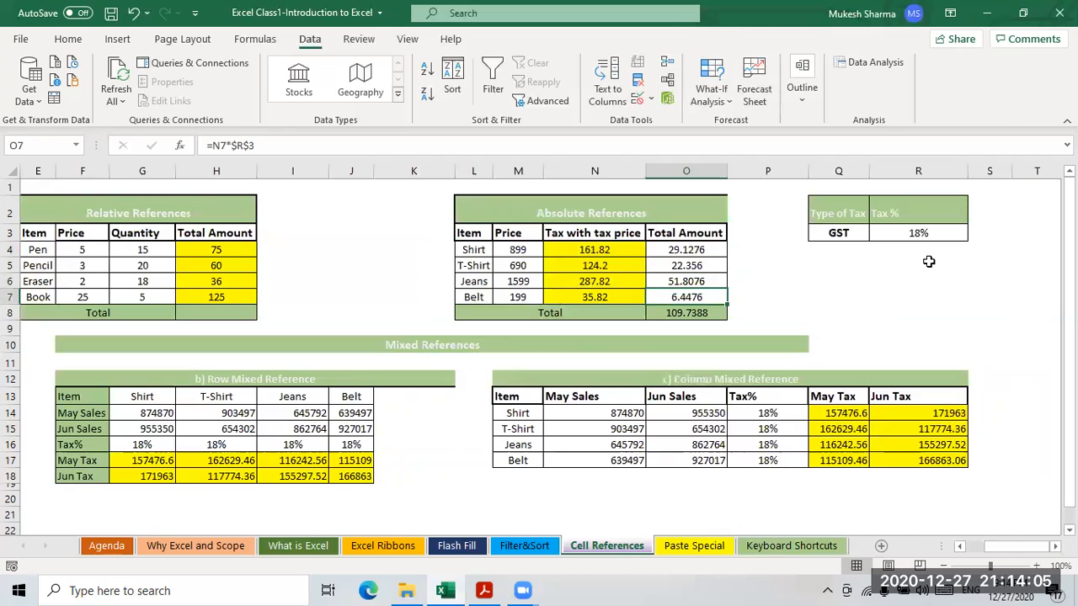
left_click(926, 235)
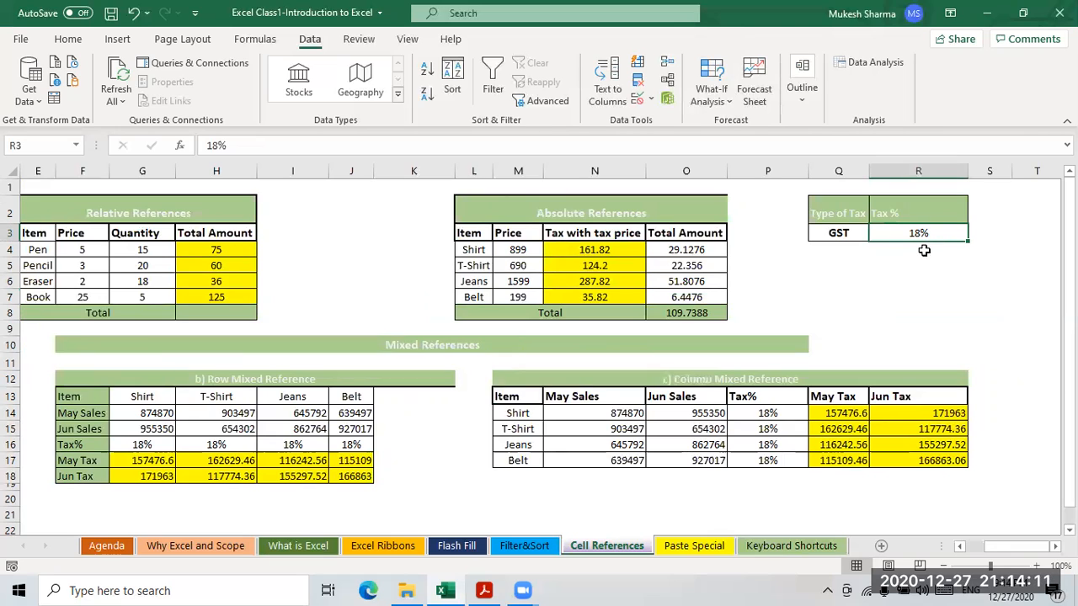
- Select the empty cells below R3, then review the locked formulas in O4 and O5
left_click(923, 248)
left_click(918, 264)
left_click(914, 292)
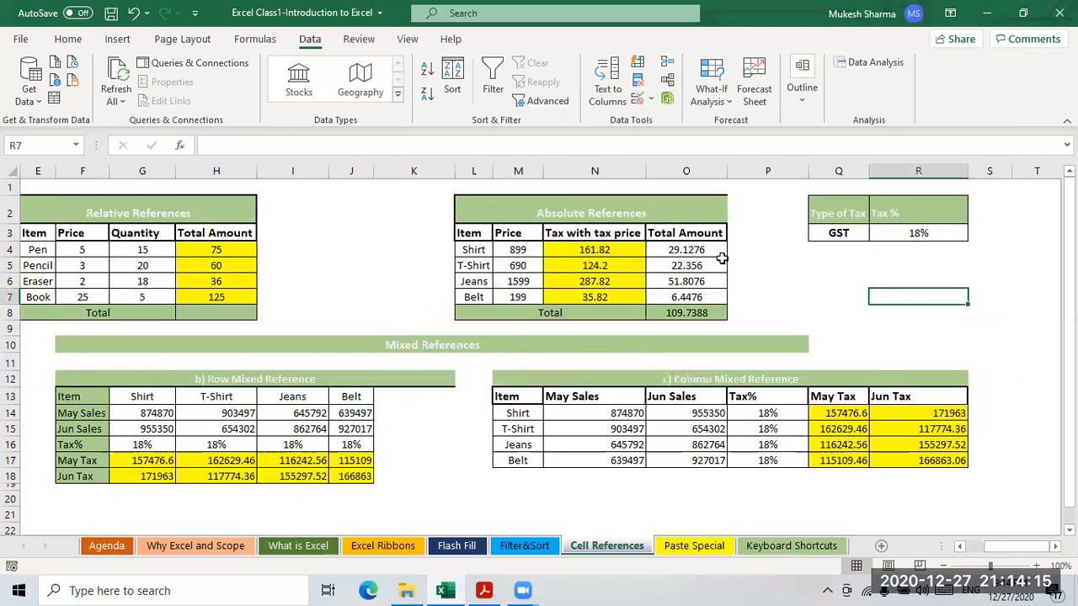
left_click(695, 248)
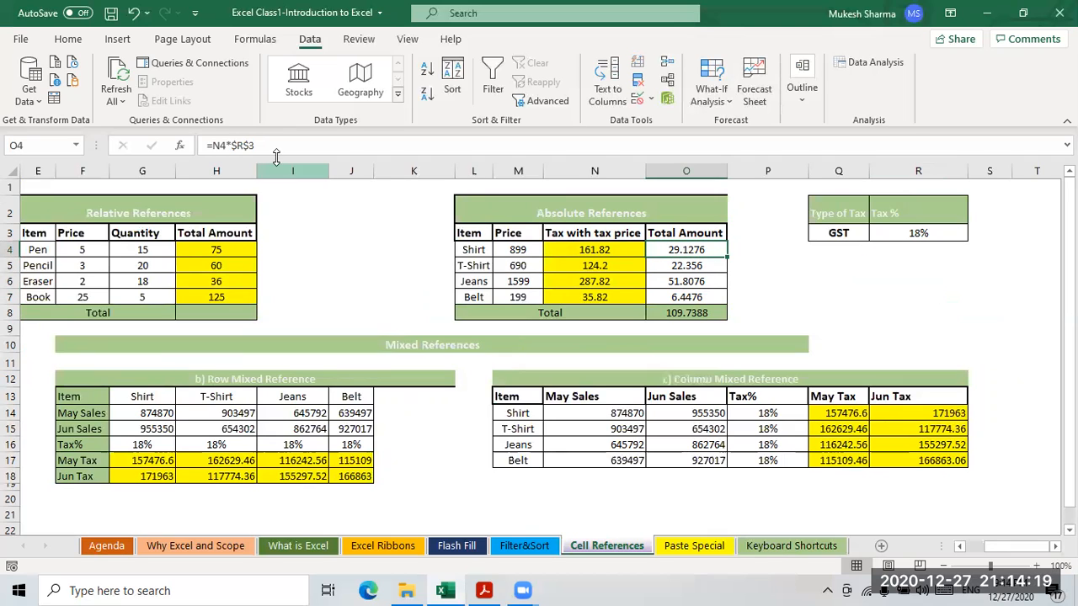
left_click(692, 267)
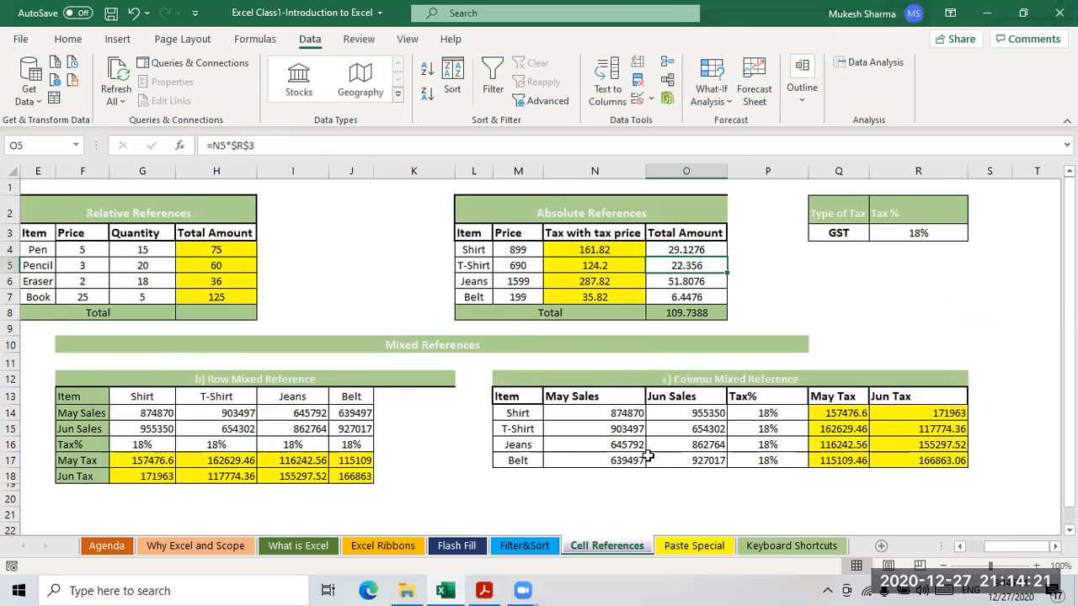
left_click_drag(994, 560, 981, 552)
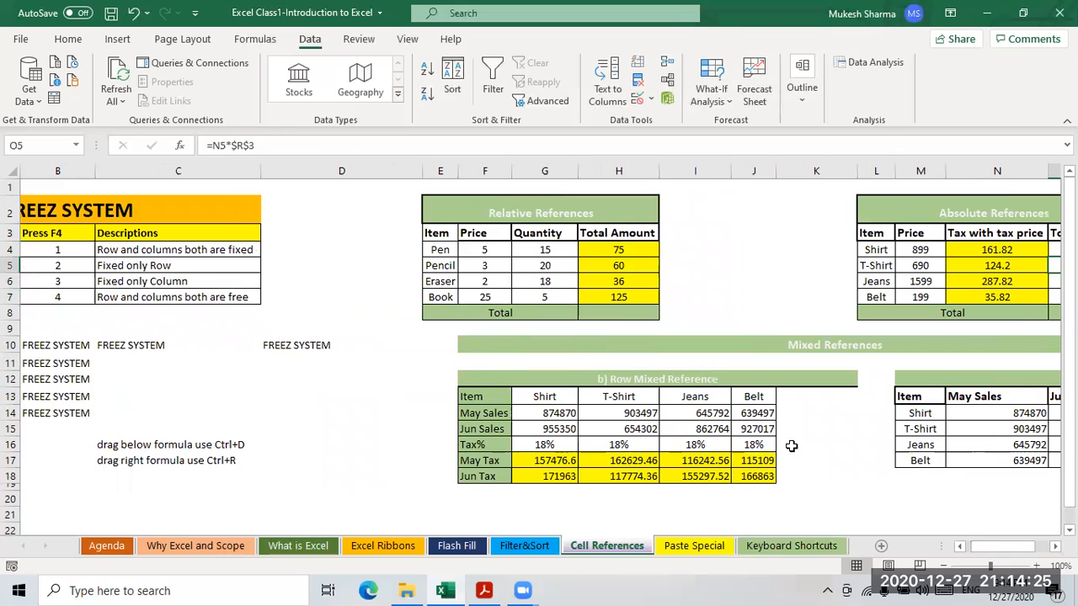
left_click(552, 461)
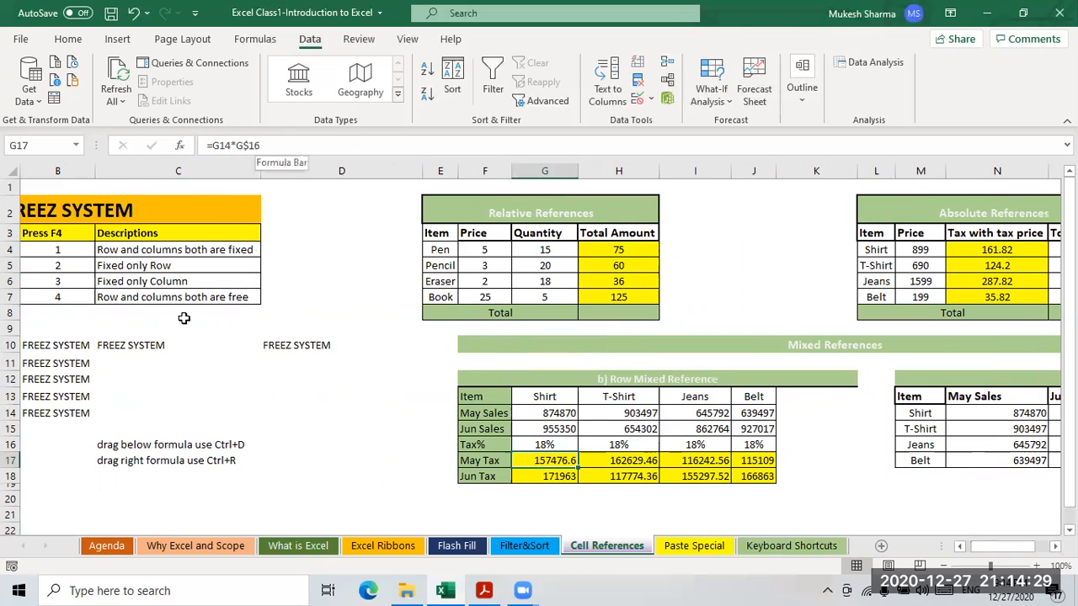
left_click_drag(977, 552, 970, 552)
left_click(259, 265)
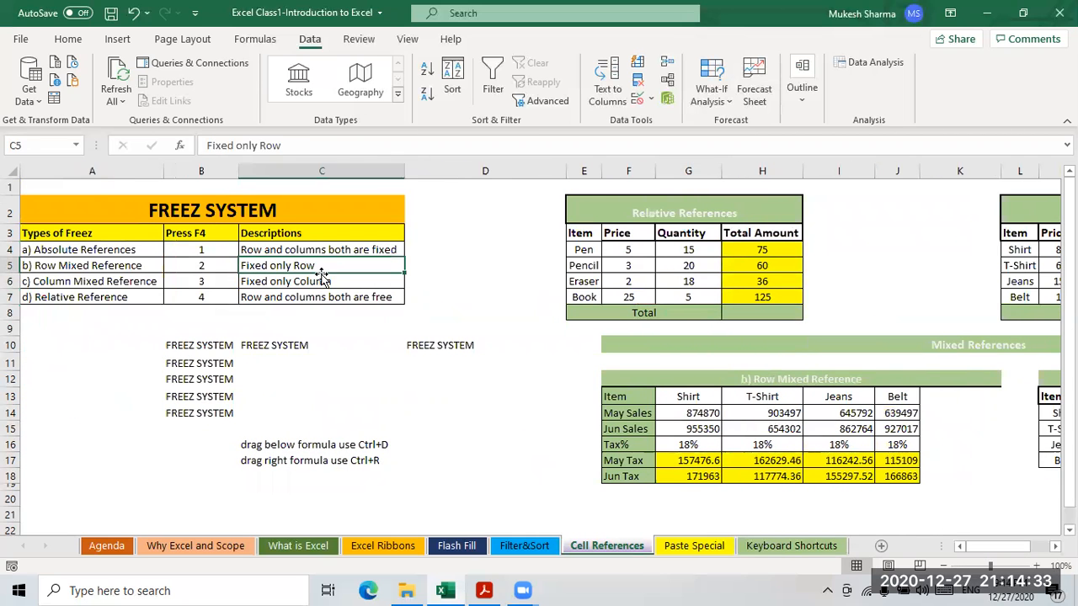
left_click_drag(1015, 553, 1021, 553)
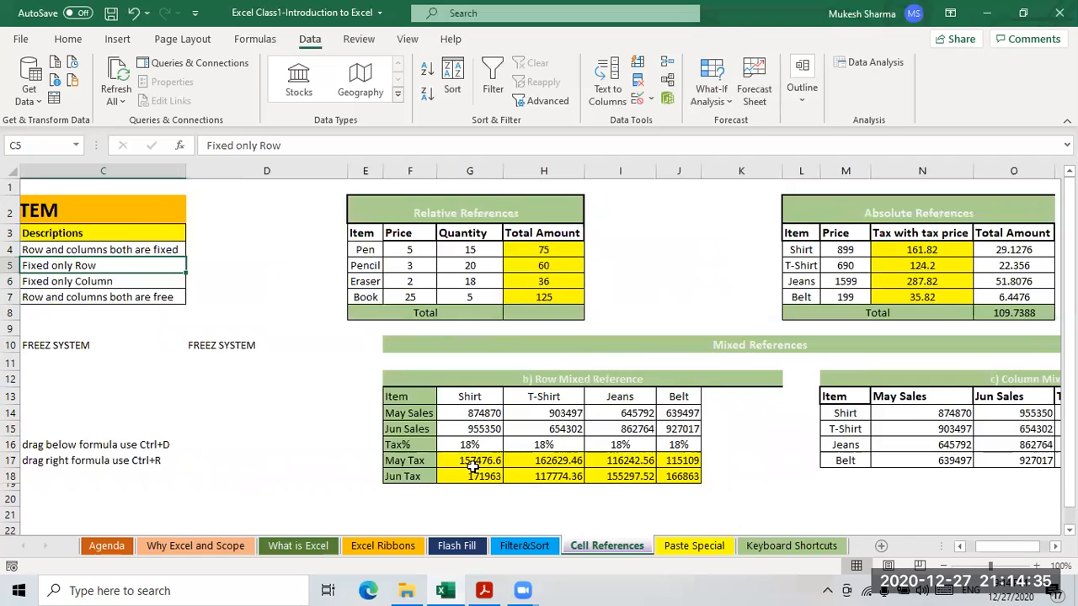
left_click(474, 458)
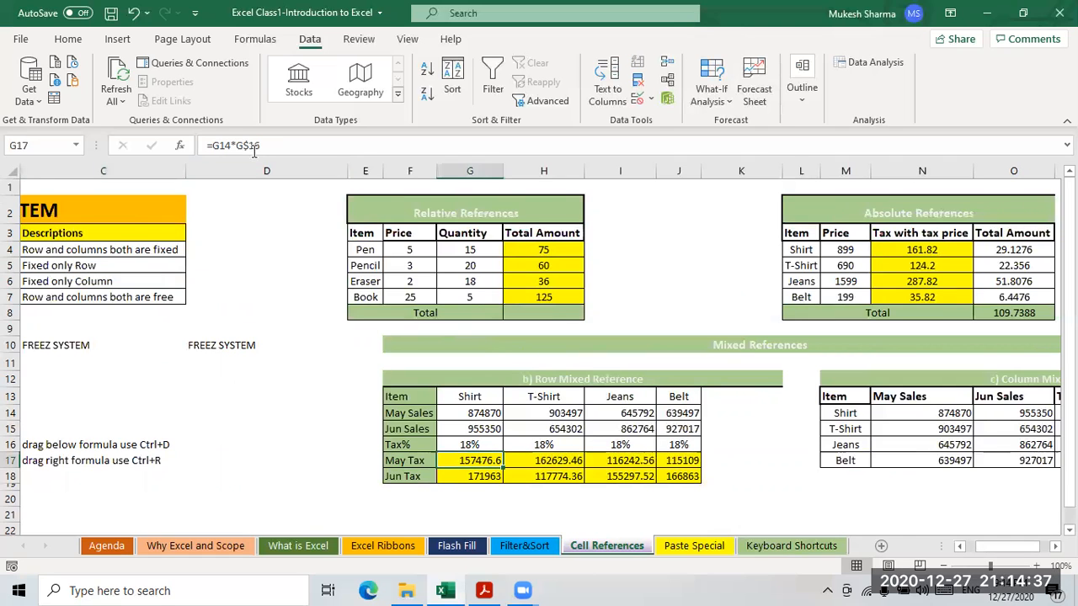
left_click(472, 446)
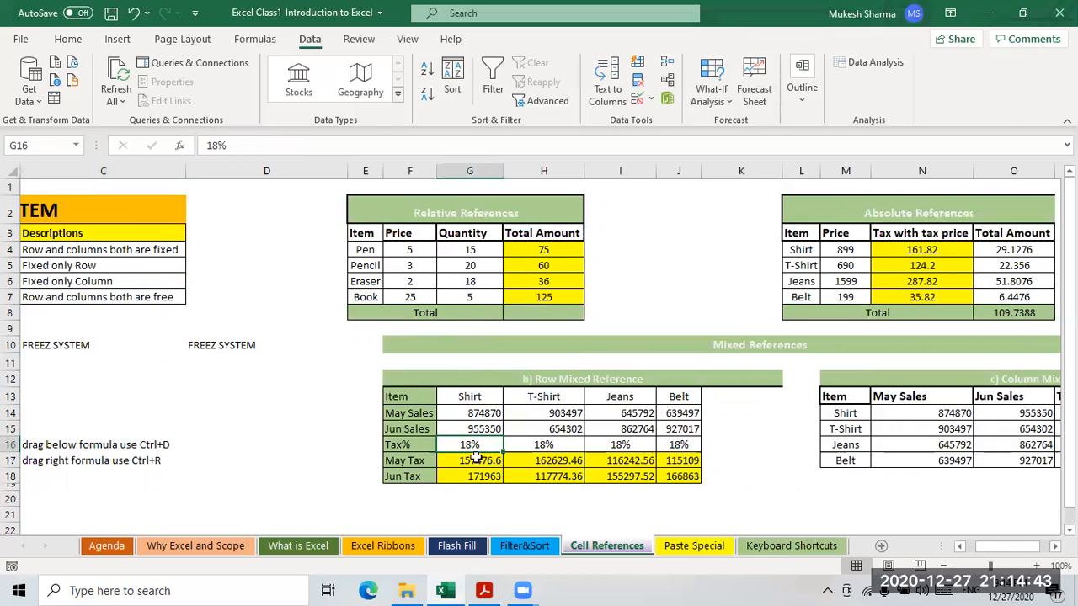
left_click(476, 461)
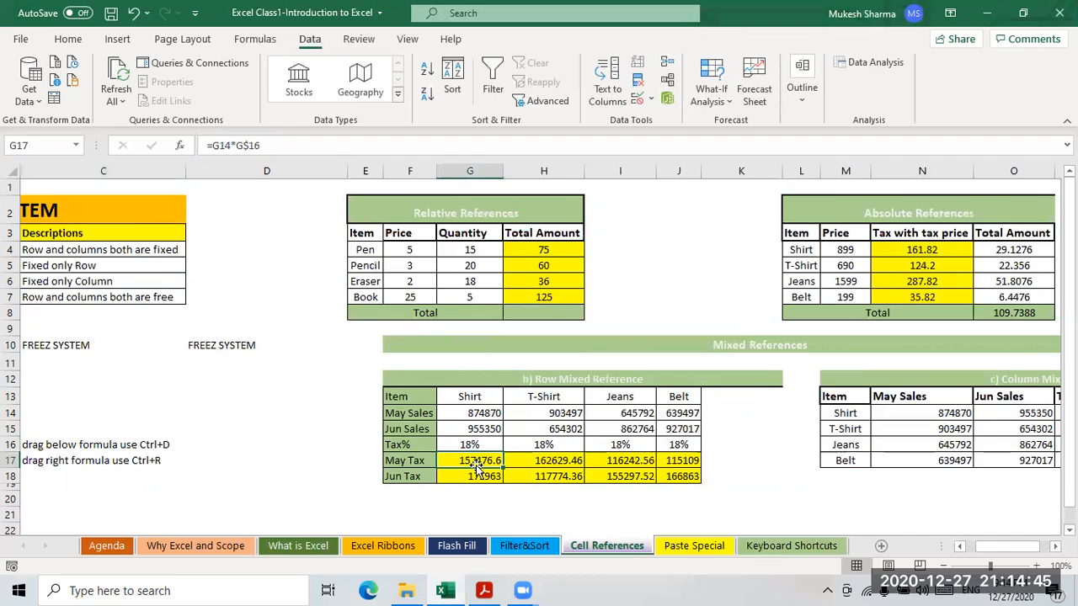
left_click(487, 475)
left_click(480, 461)
left_click(489, 477)
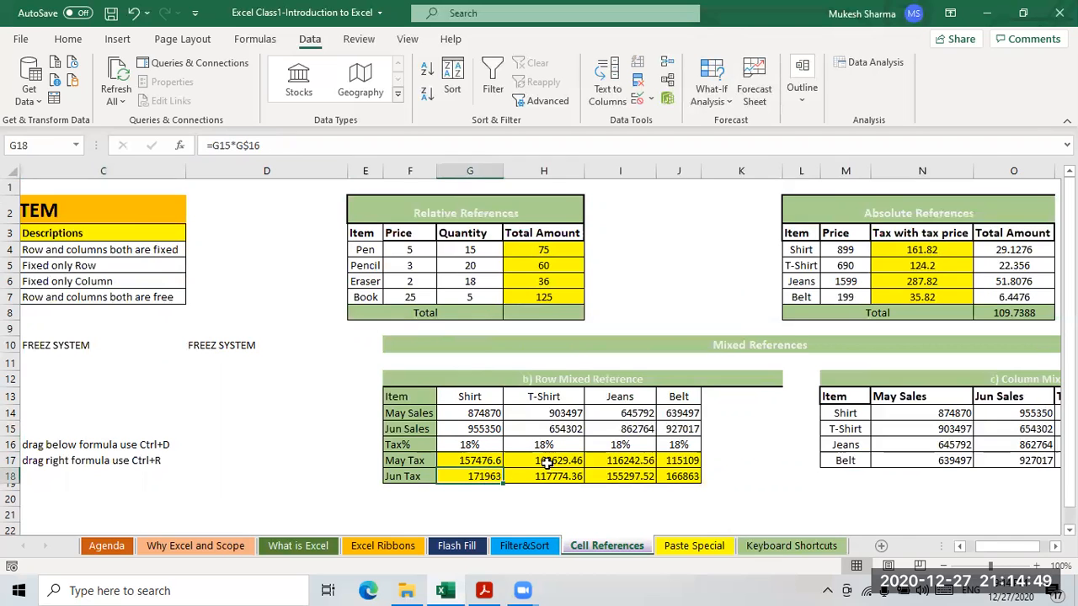
left_click(551, 461)
left_click(560, 477)
left_click(469, 445)
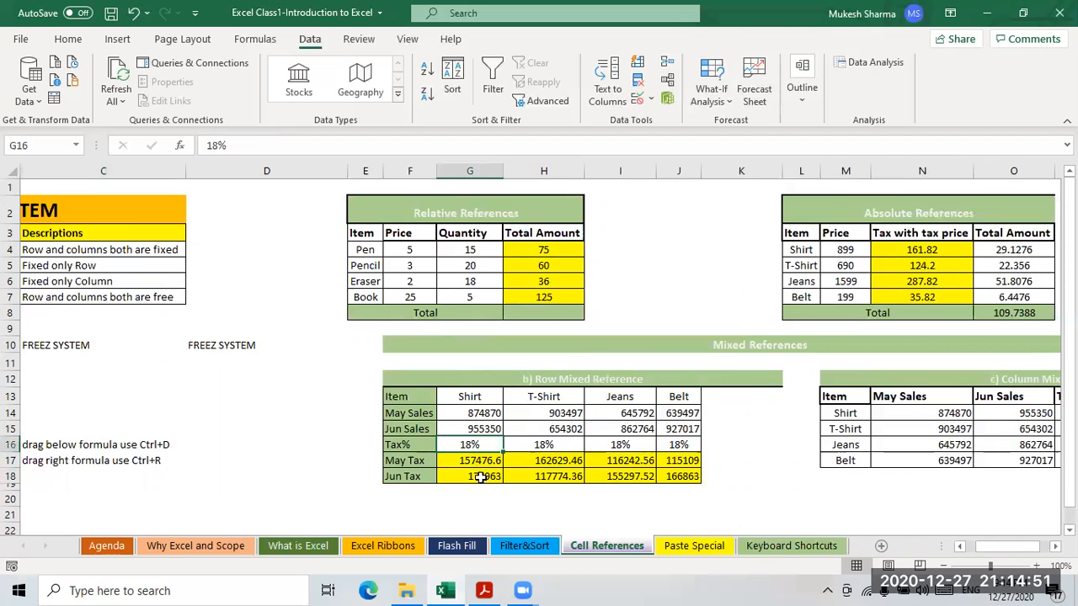
left_click(480, 475)
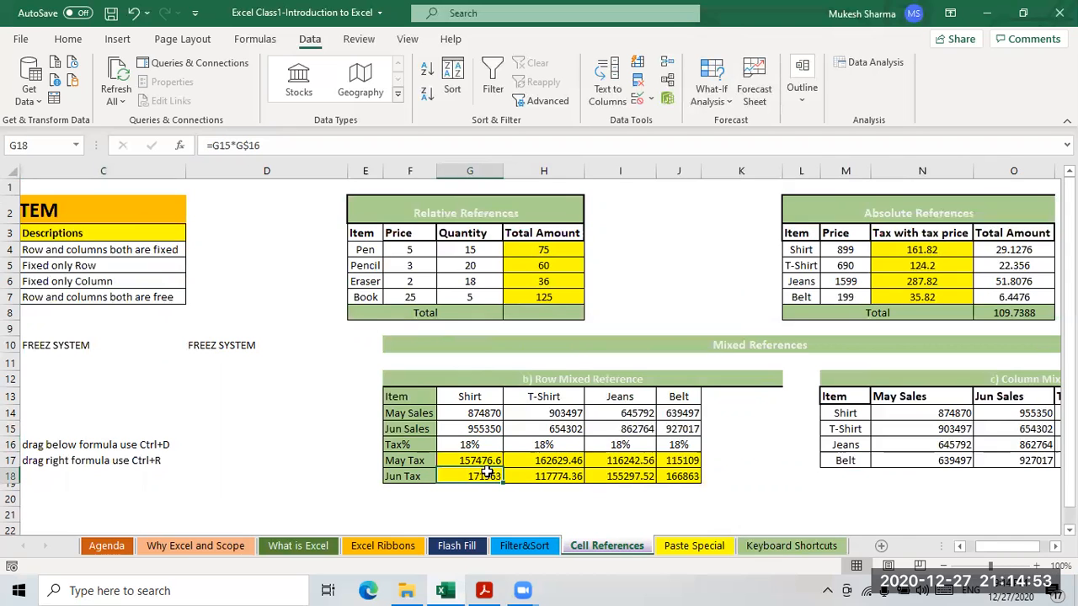
left_click(481, 461)
left_click(556, 463)
left_click(558, 476)
left_click(627, 486)
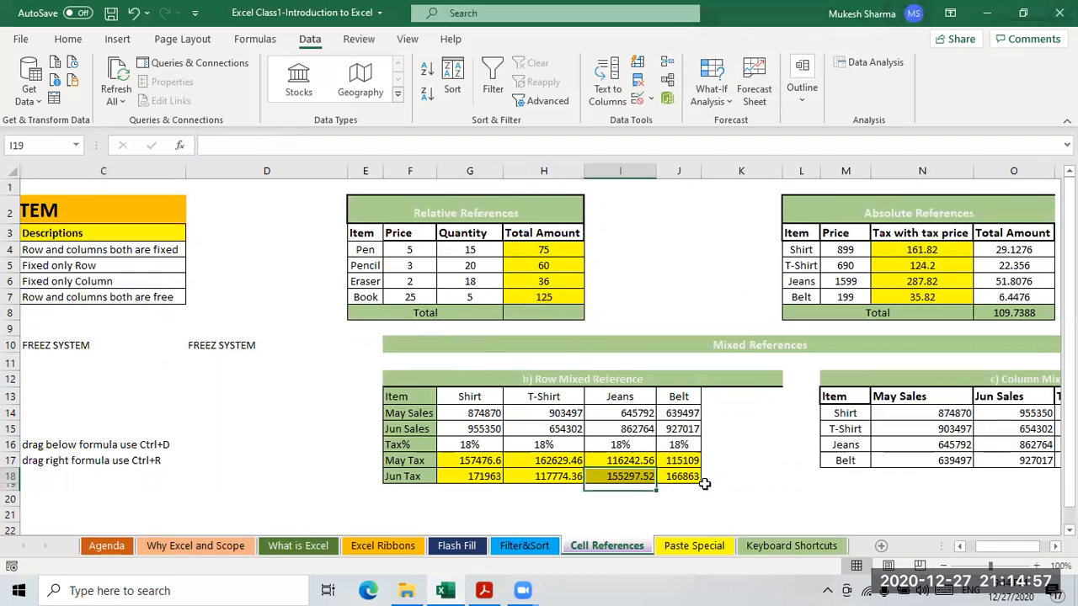
left_click(685, 476)
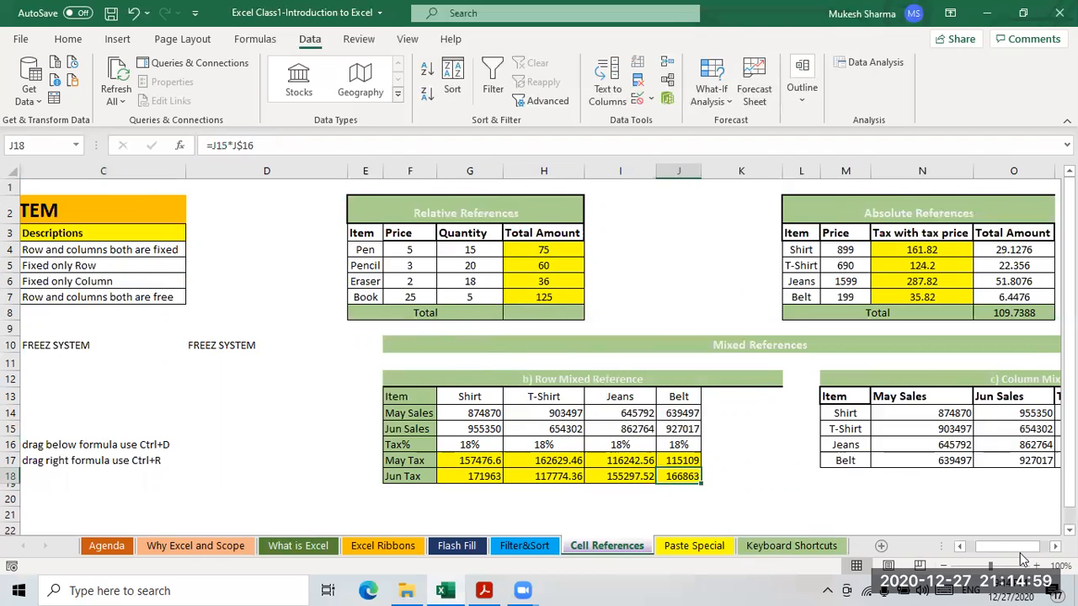
left_click_drag(1037, 547, 1043, 552)
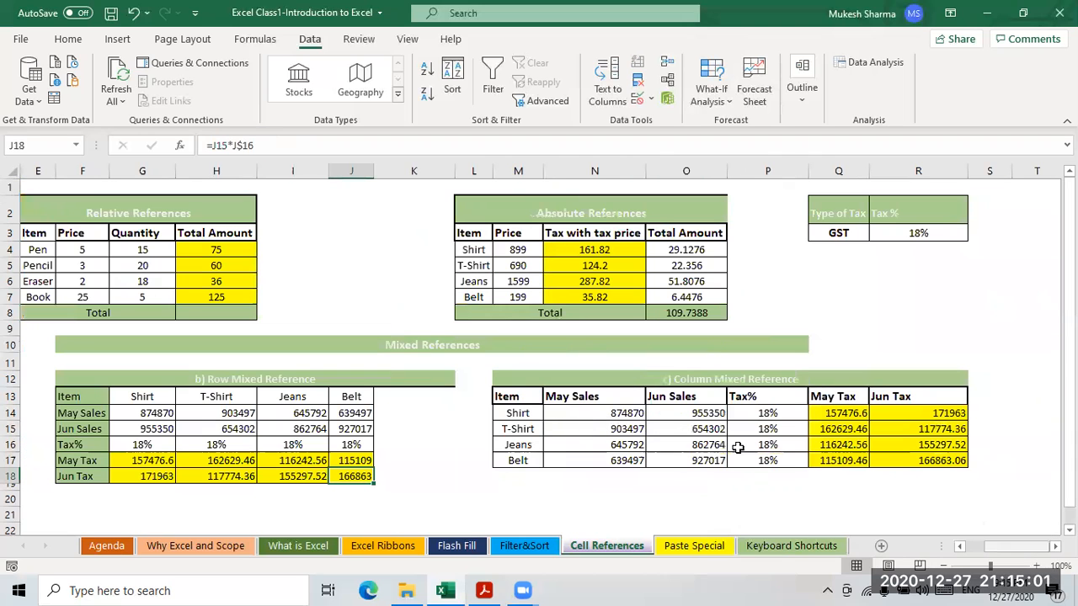
left_click(906, 414)
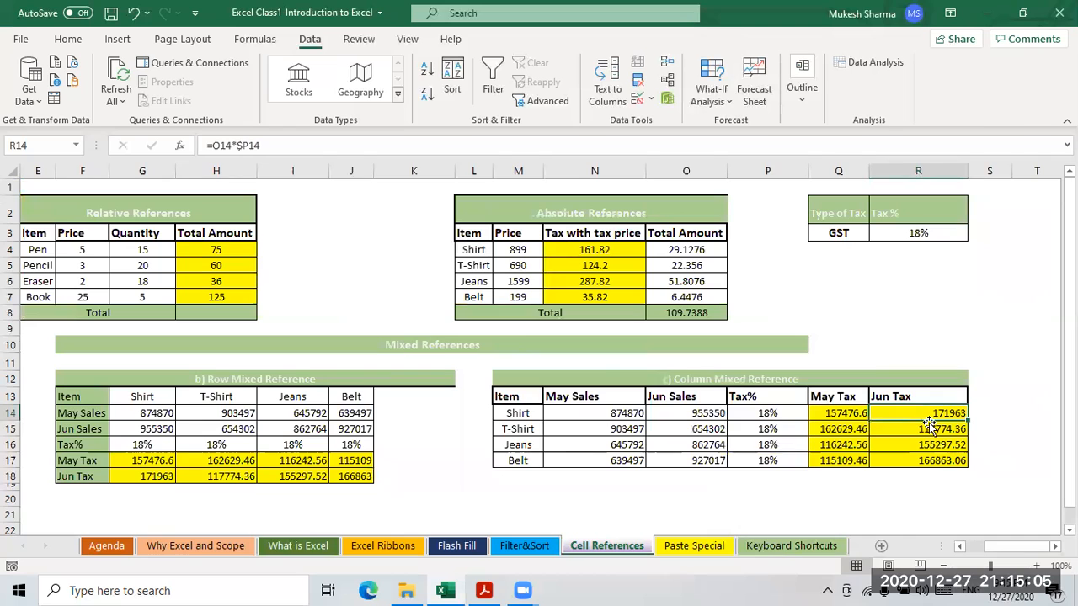
left_click(841, 411)
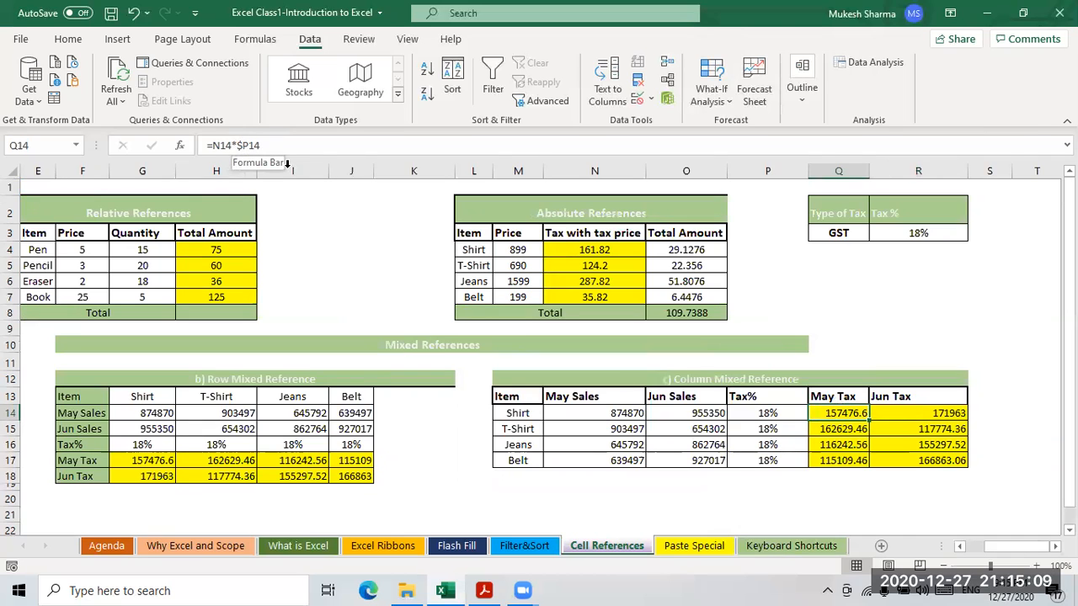
left_click(766, 414)
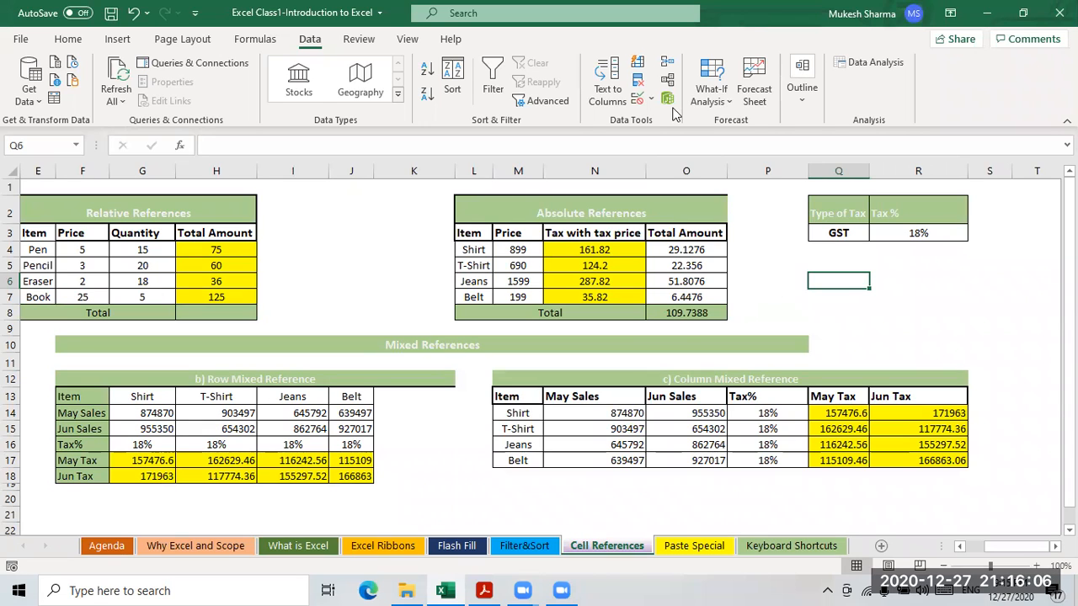
key("Down")
key("Left")
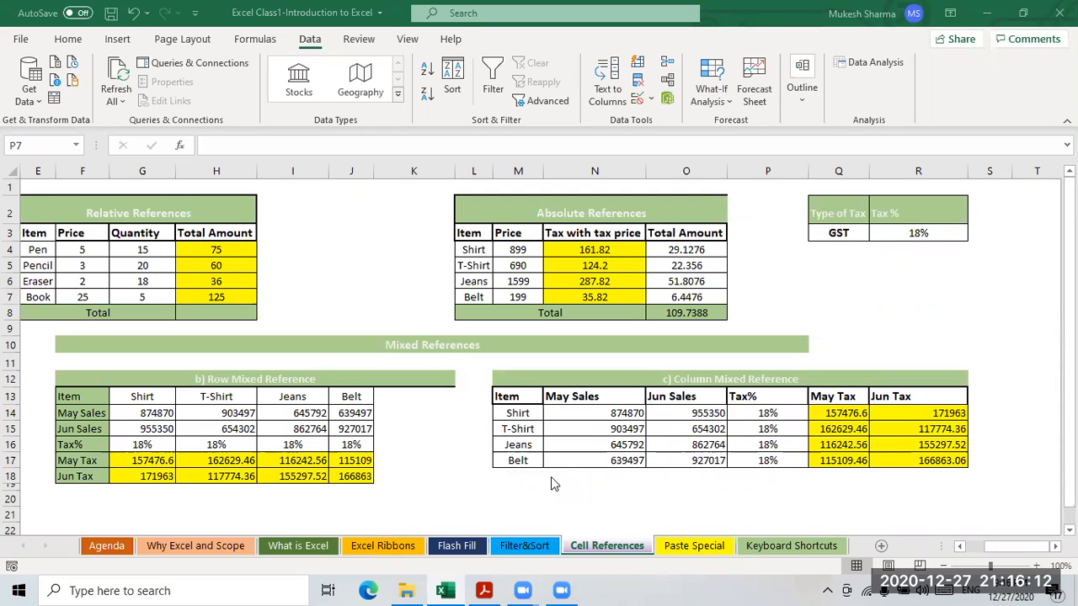
key("shift+Up")
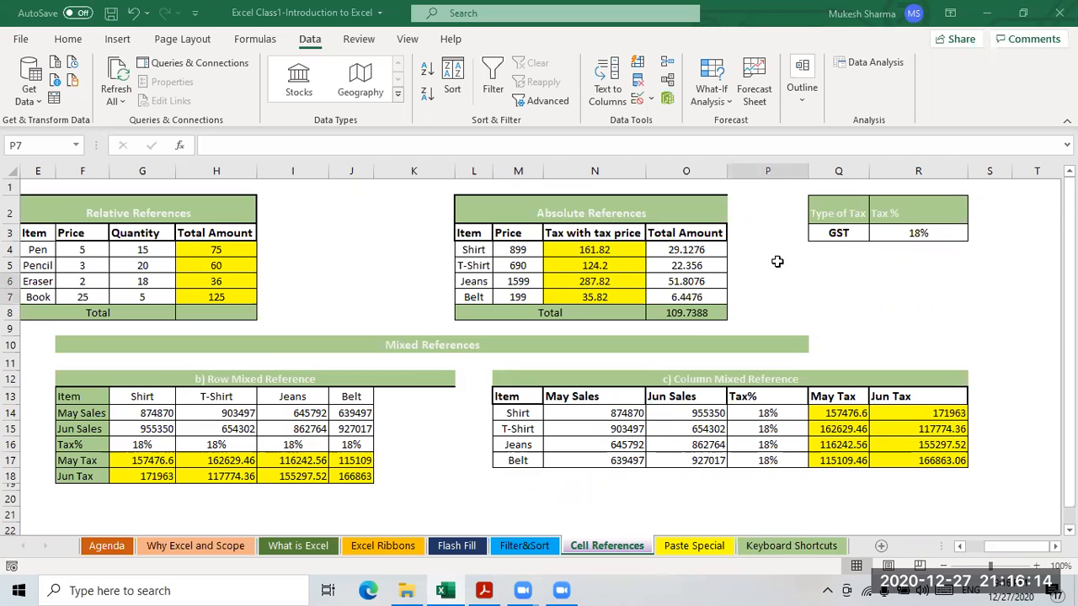
left_click(846, 431)
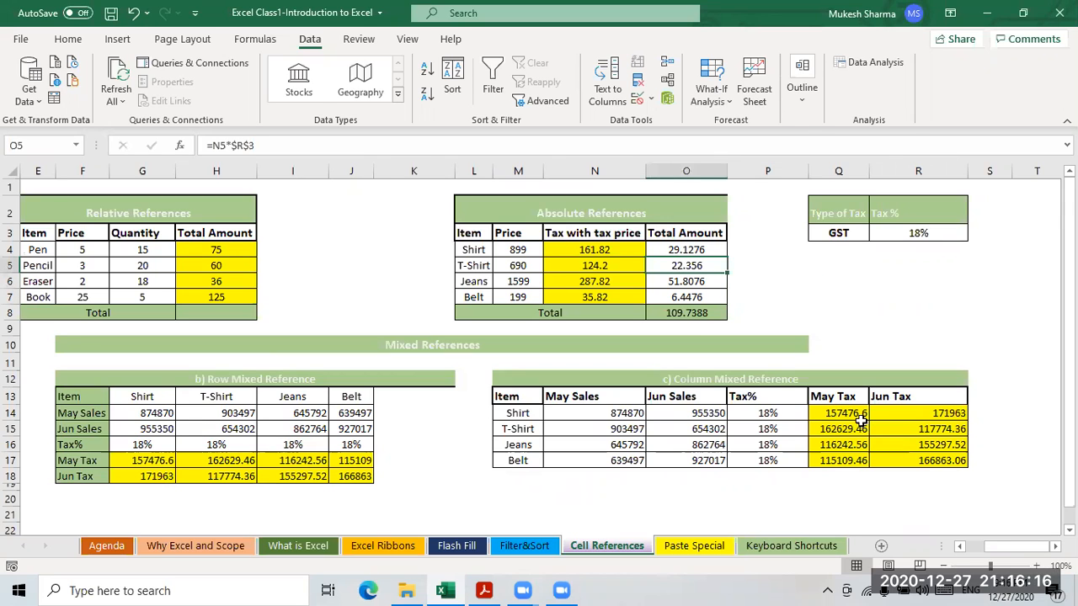
left_click(847, 414)
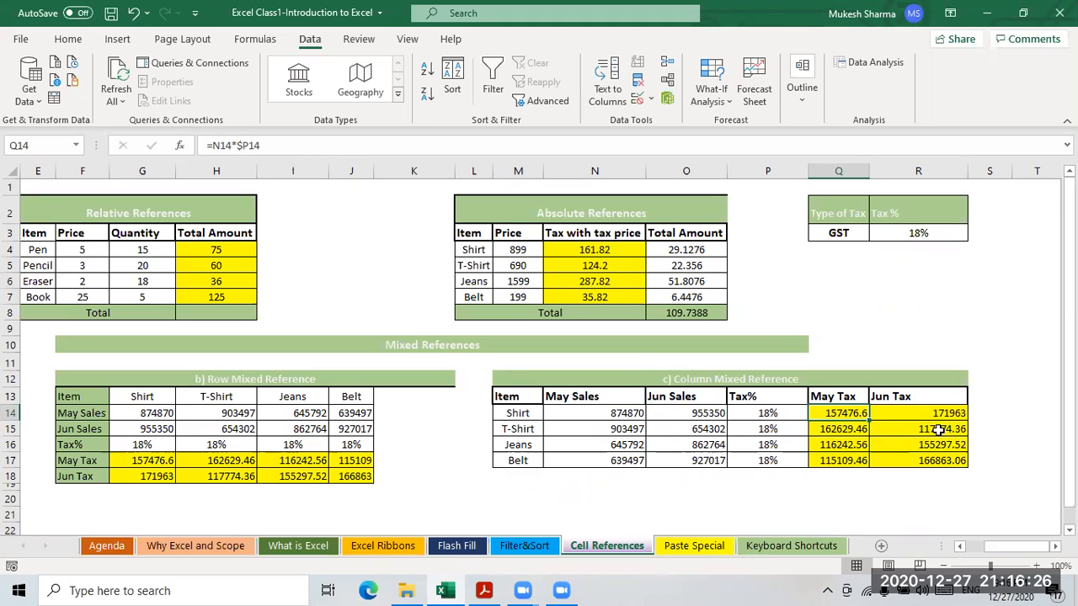
left_click(897, 418)
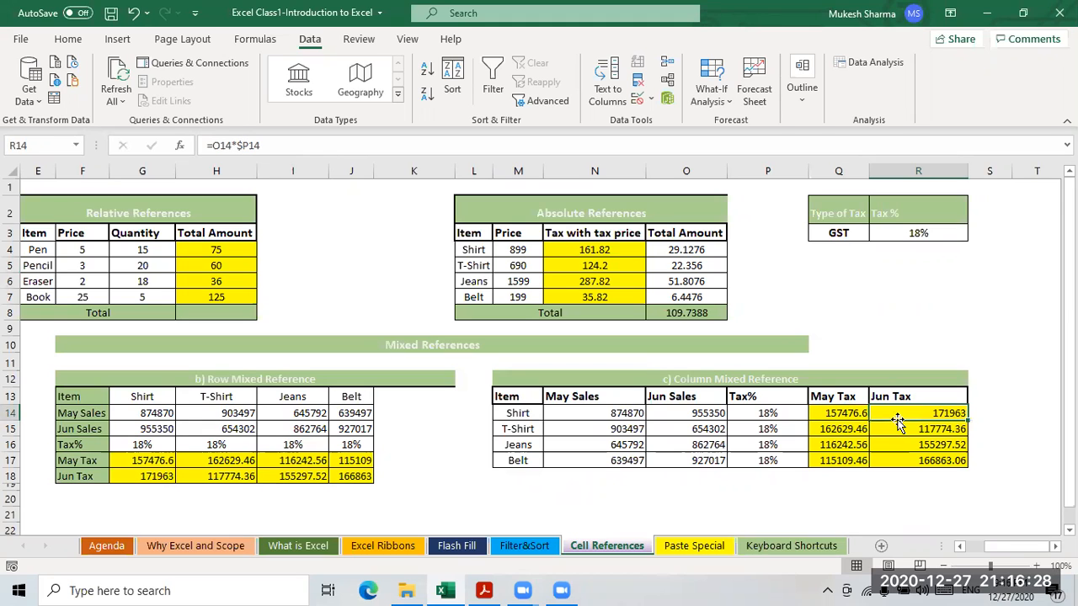
key("Left")
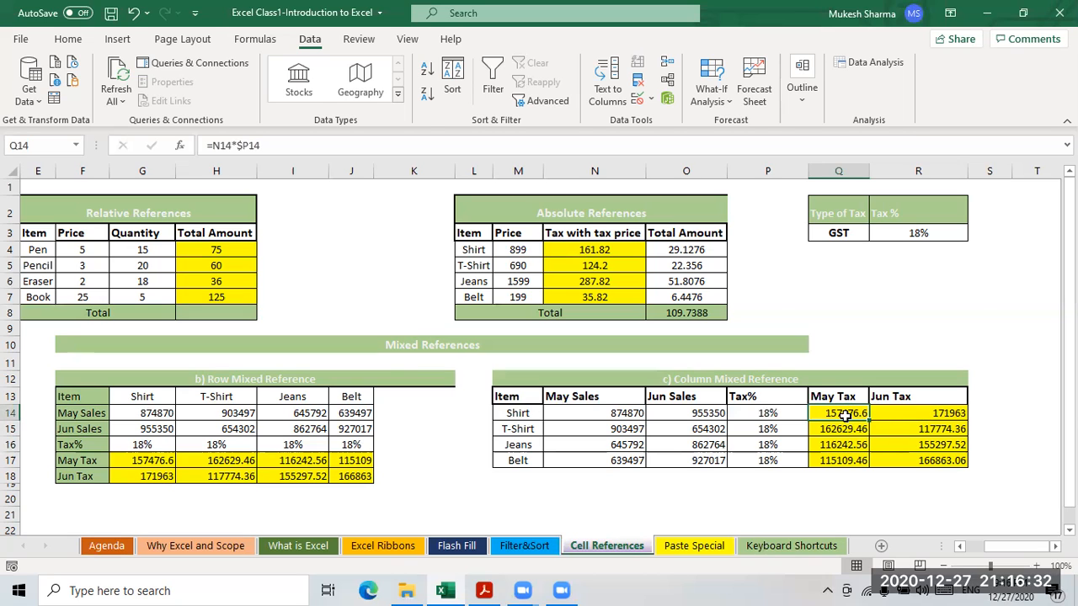
left_click(949, 412)
left_click(840, 433)
left_click(931, 444)
left_click(842, 446)
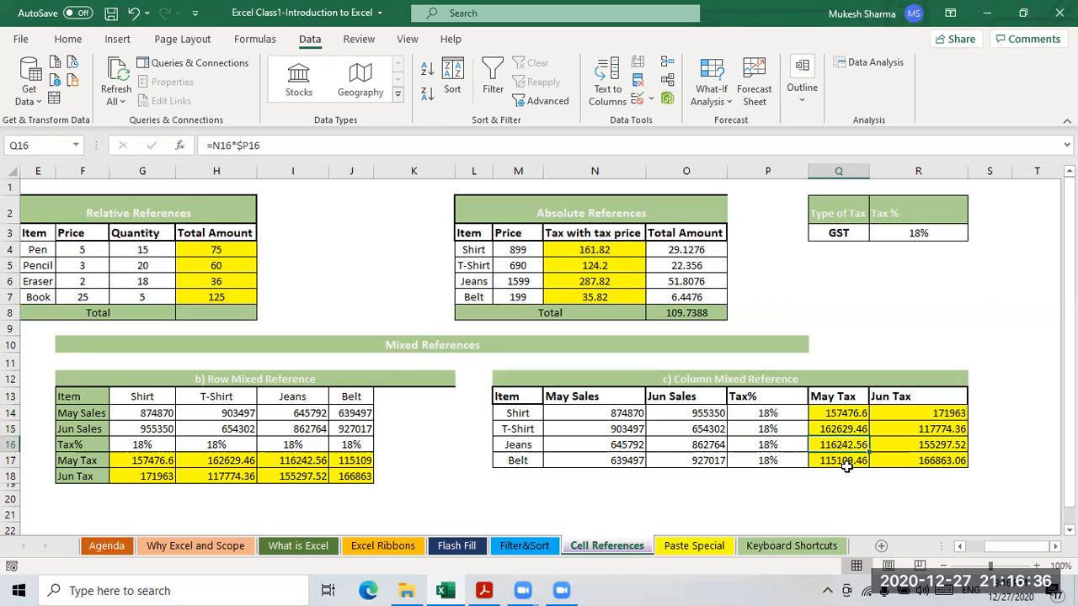
left_click(918, 429)
left_click(921, 461)
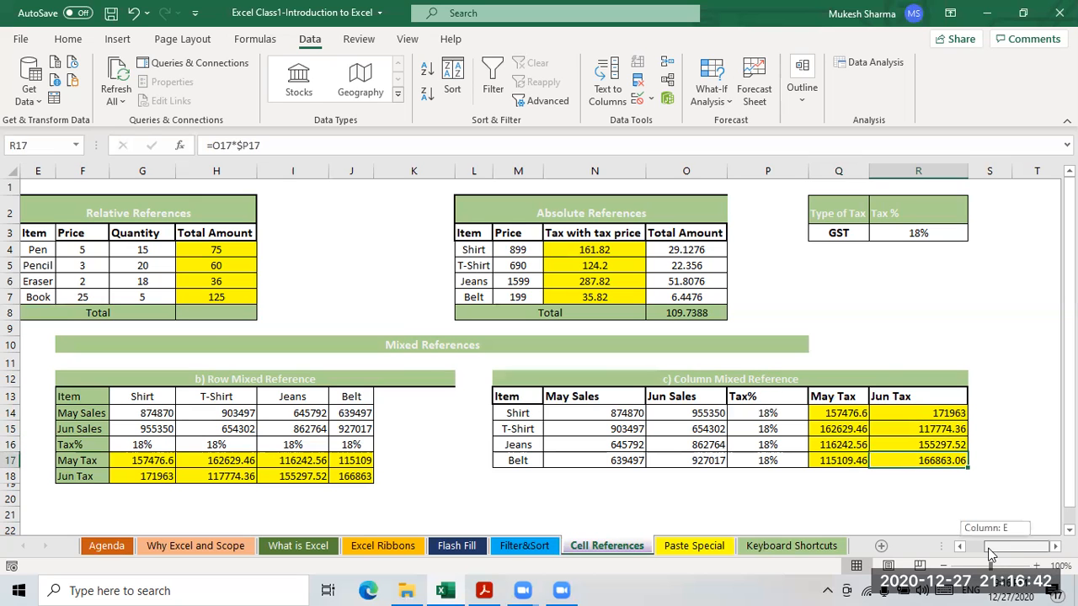
scroll(549, 303, "left", 2)
left_click(576, 281)
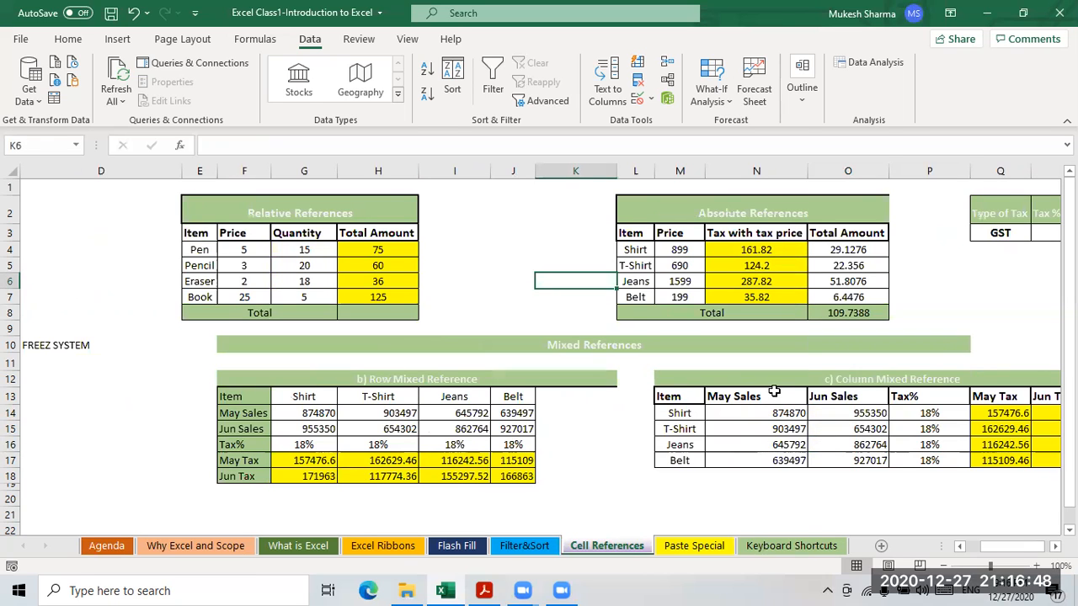
- Switch to the Paste Special sheet and look over its examples
left_click(704, 550)
left_click(431, 426)
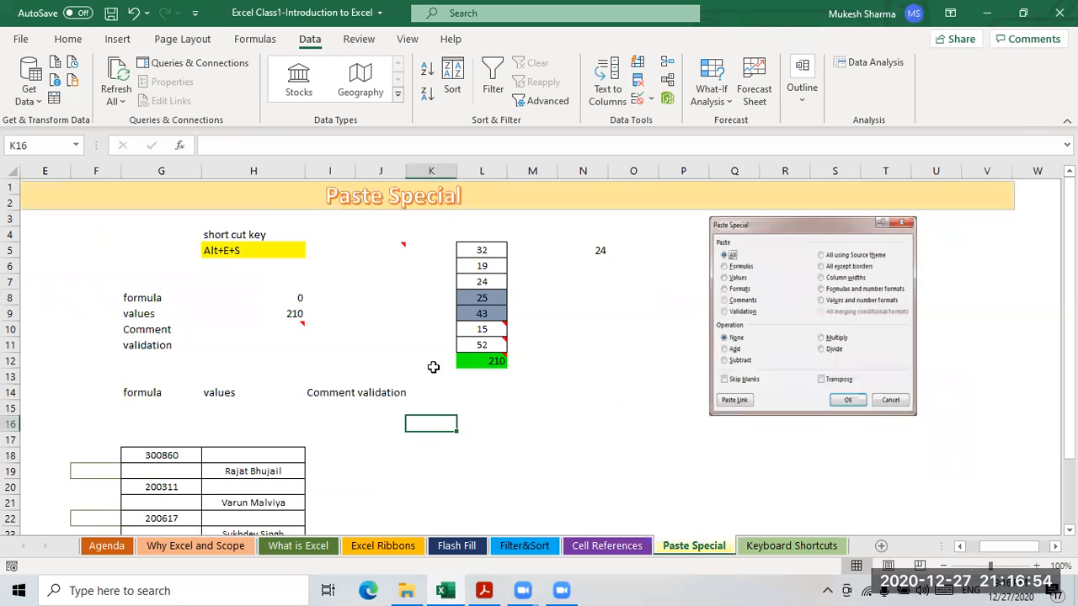
scroll(411, 299, "down", 2)
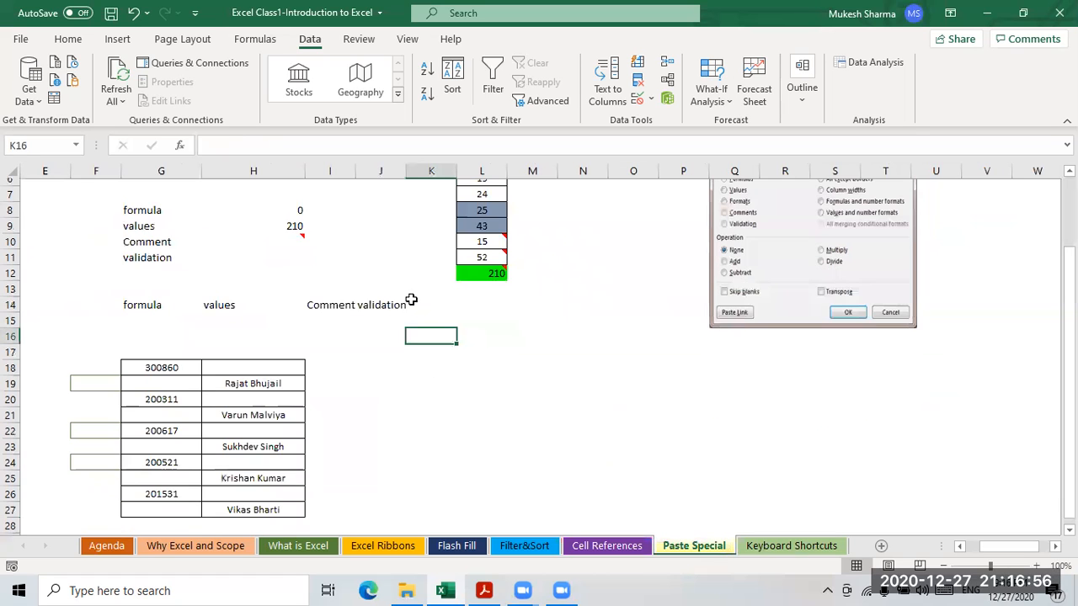
scroll(411, 299, "up", 2)
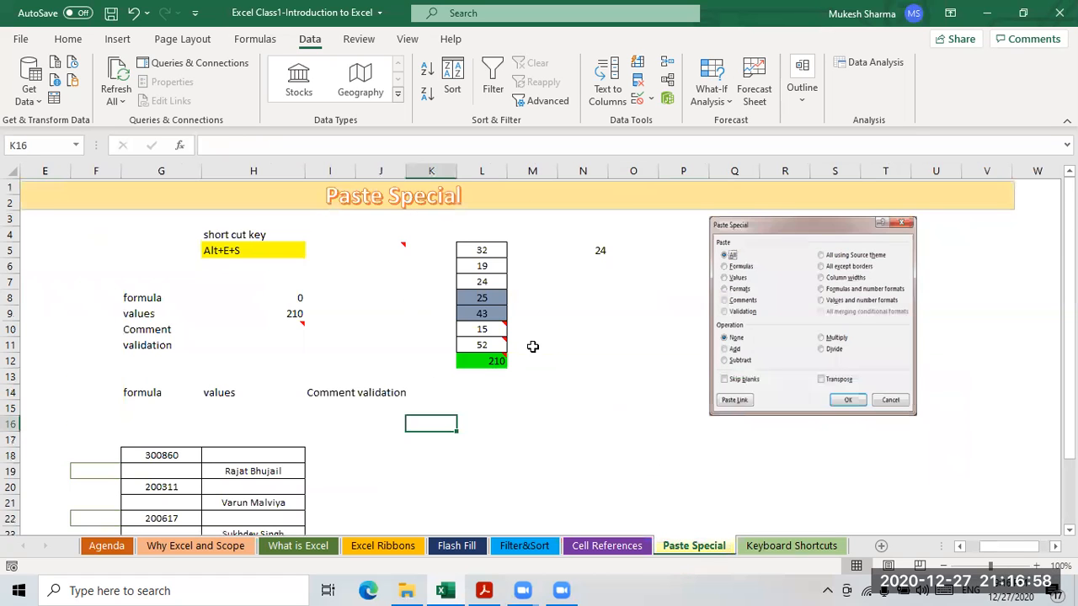
left_click(386, 301)
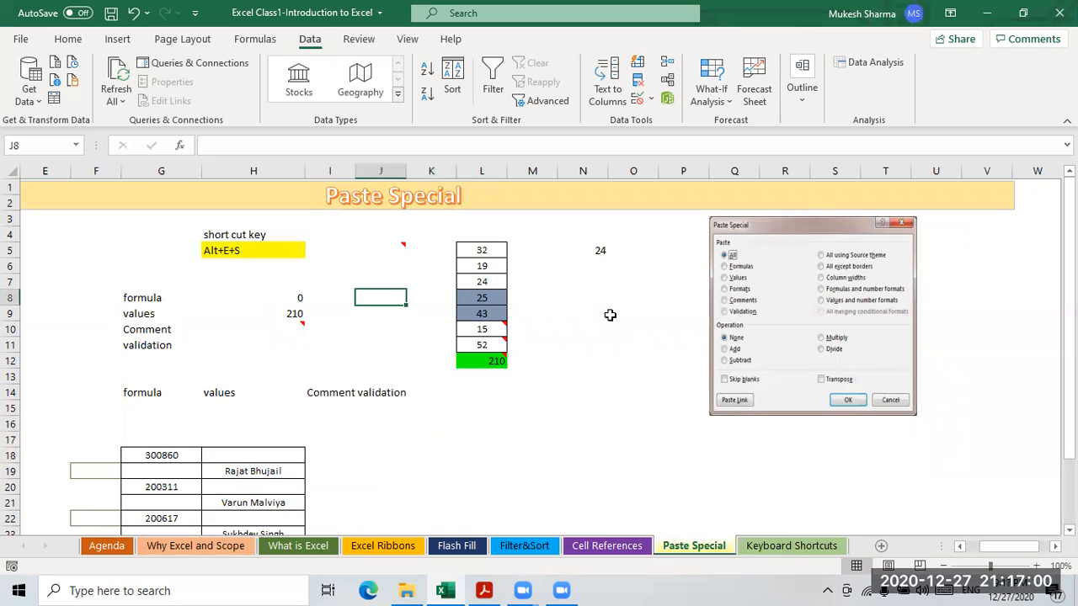
- Review the numbers in L5:L11 and the =SUM total in L12
left_click_drag(482, 250, 482, 360)
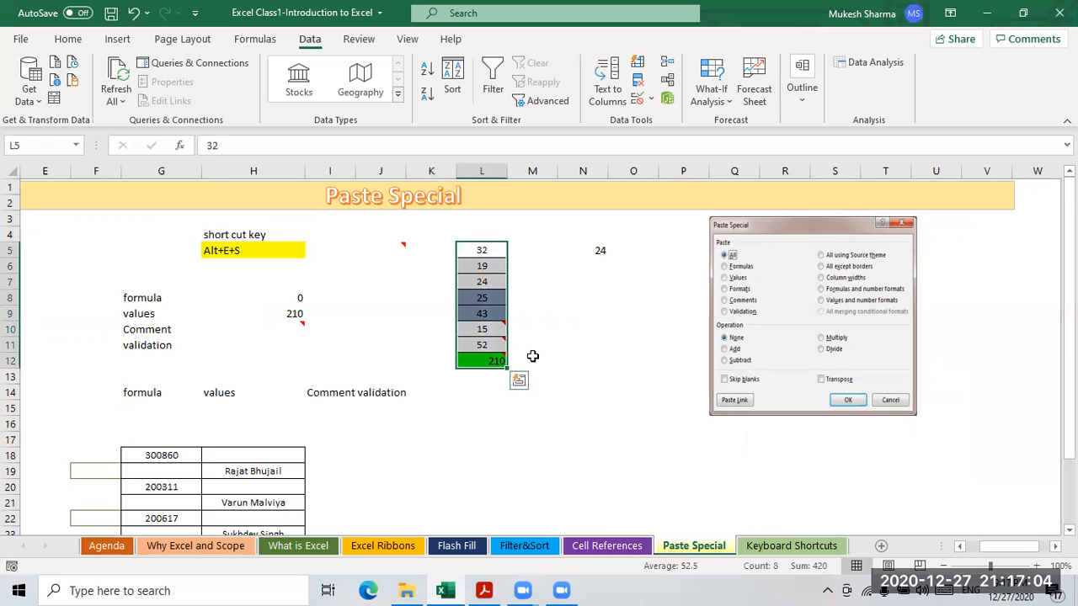
left_click(501, 330)
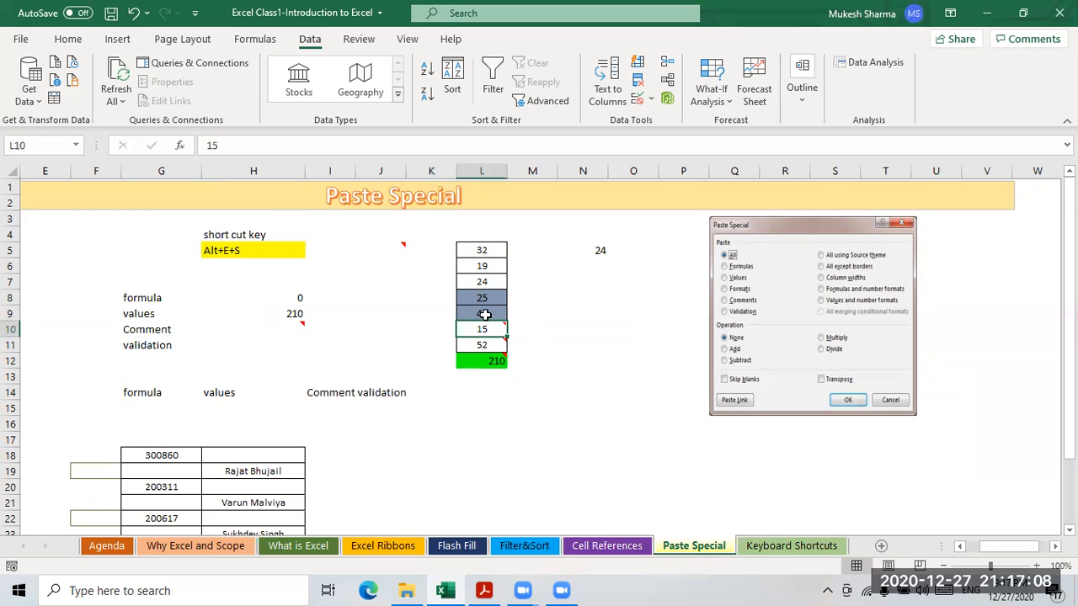
left_click(485, 316)
left_click(484, 331)
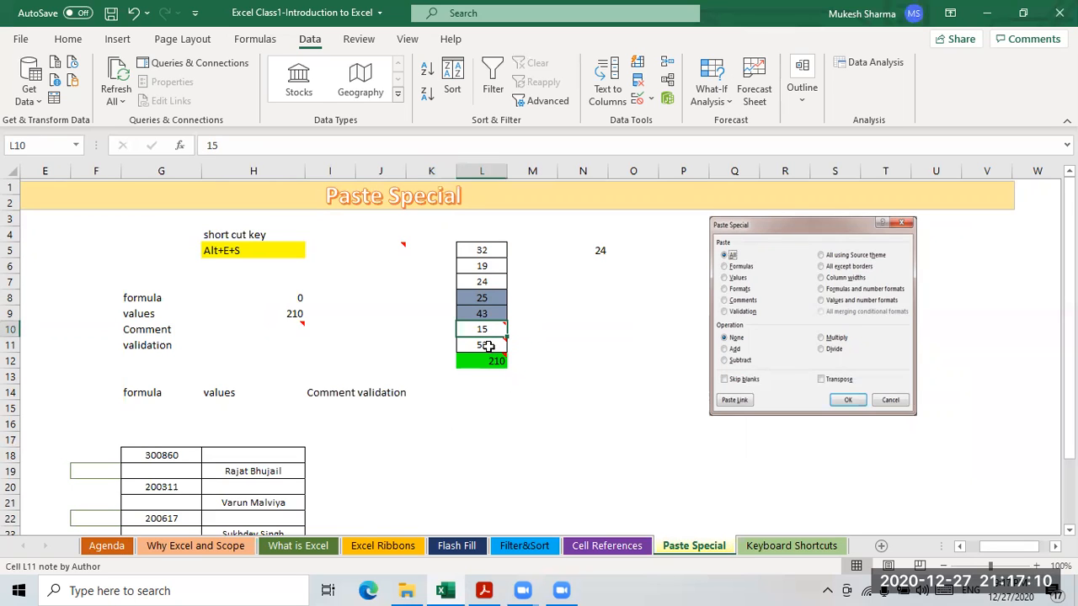
left_click(495, 360)
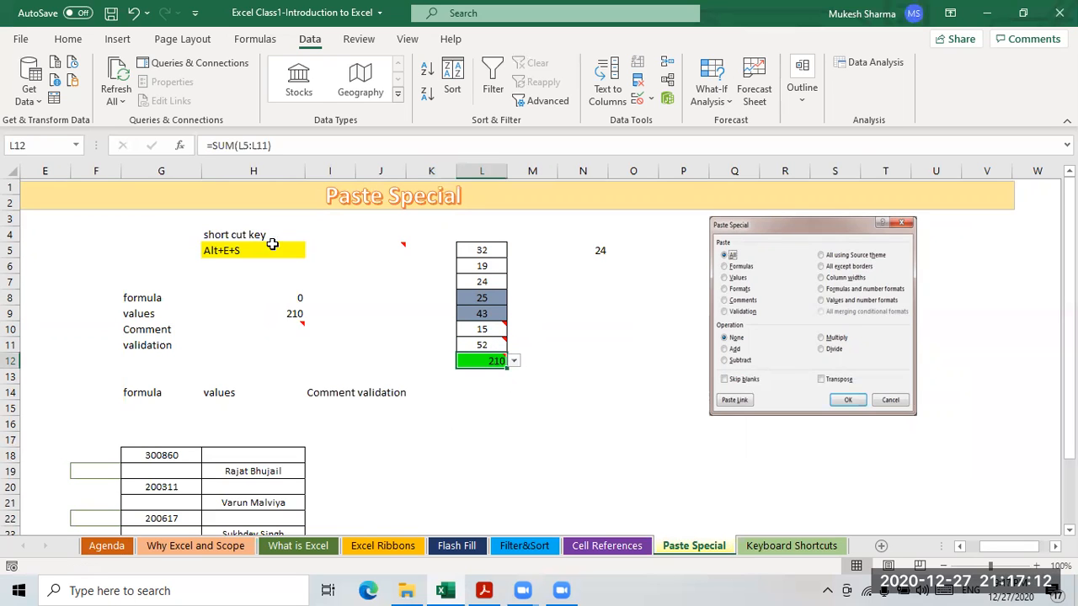
left_click(559, 292)
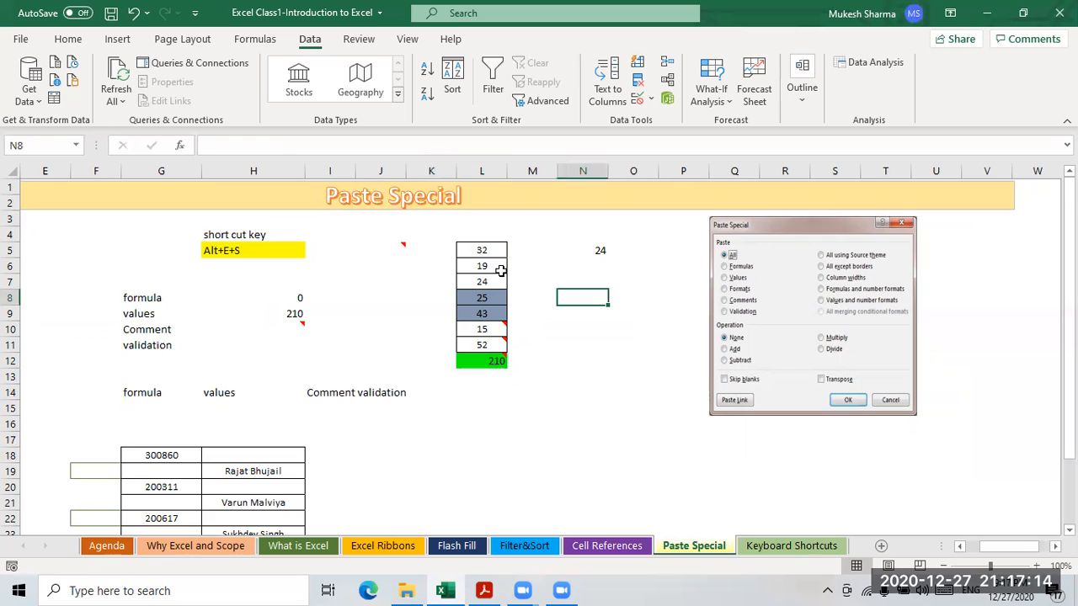
left_click_drag(480, 251, 487, 357)
left_click(543, 345)
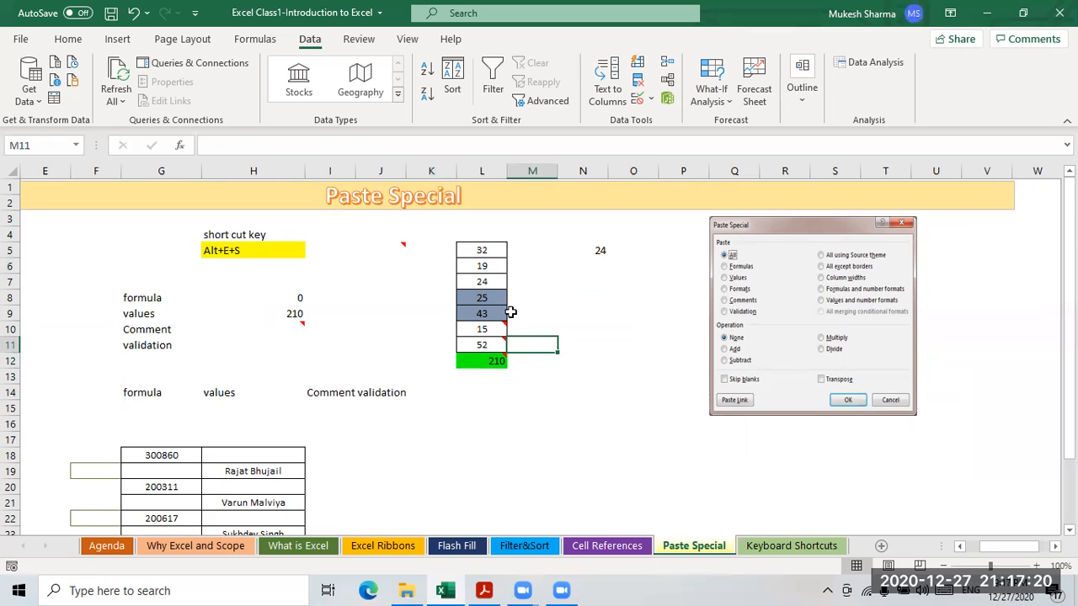
left_click(481, 284)
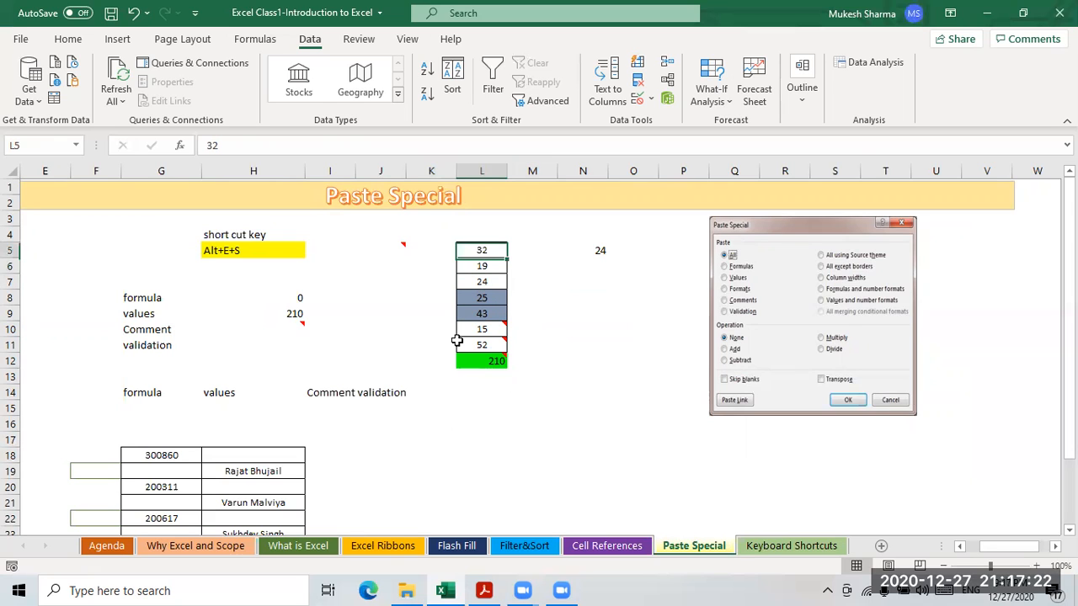
- Select H8:H11, copy the L12 total of 210, and bring up paste choices at H8
left_click_drag(298, 290, 308, 346)
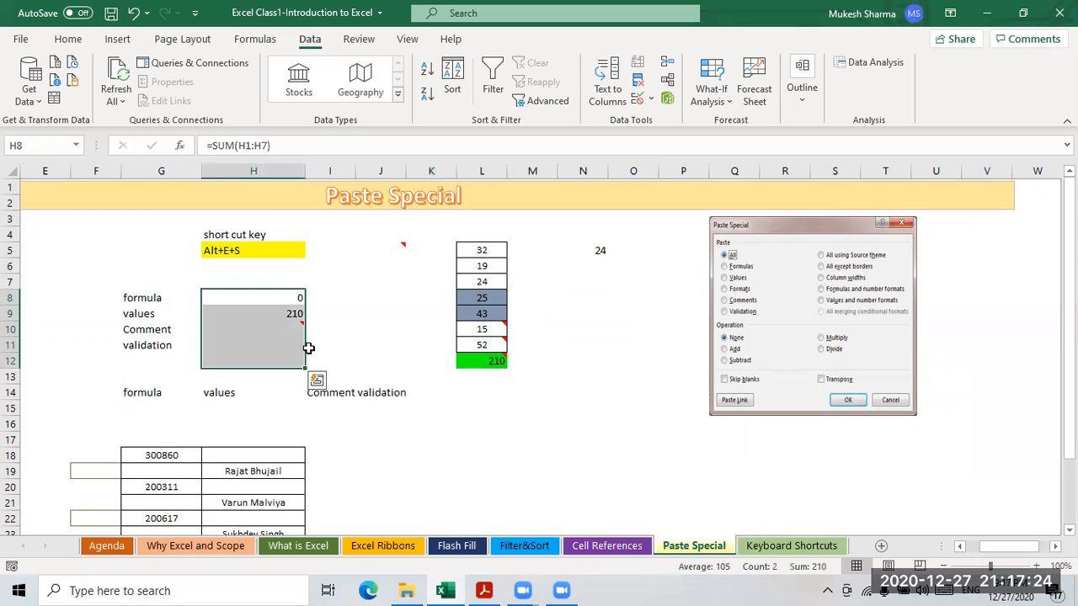
left_click(238, 299)
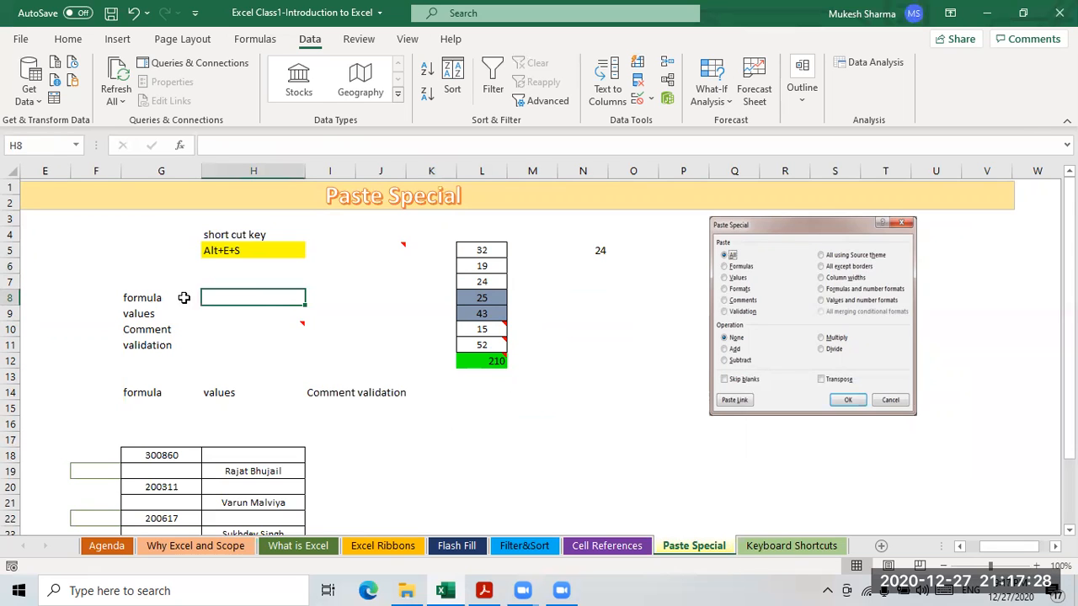
left_click(484, 361)
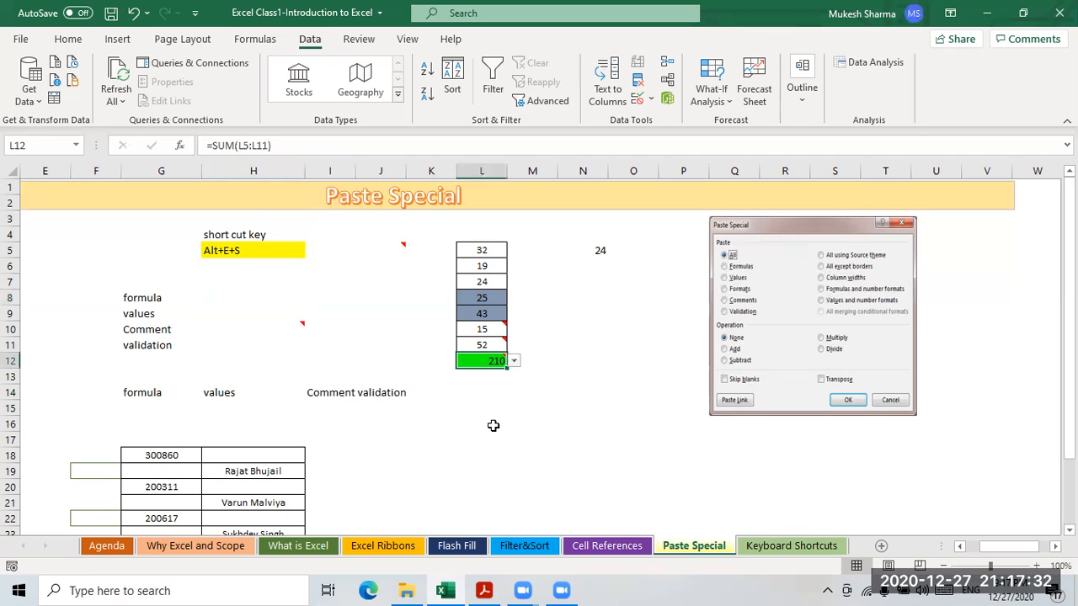
key("ctrl+c")
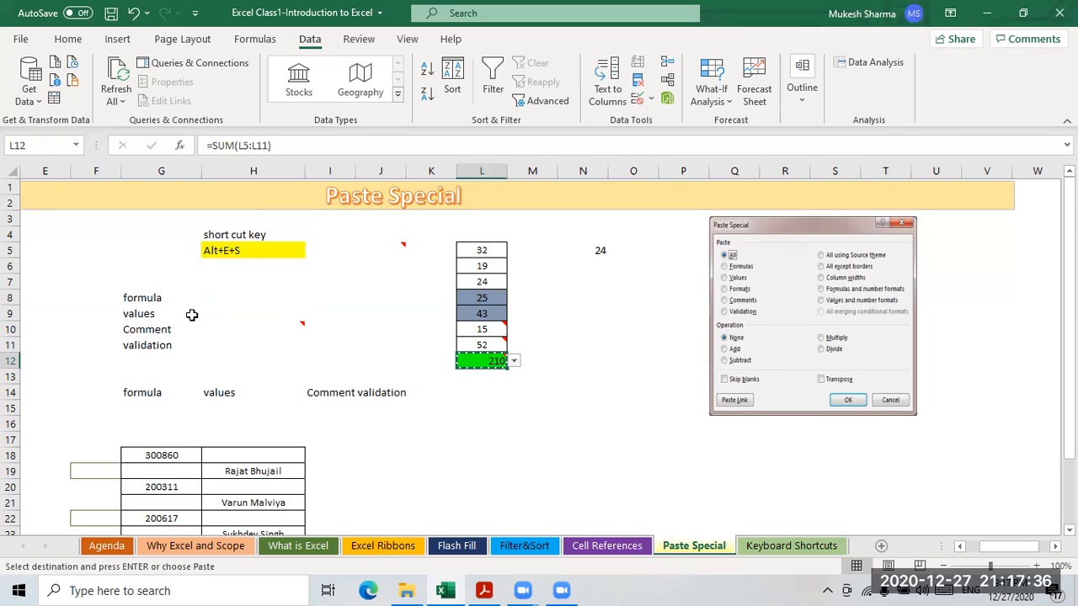
left_click(224, 300)
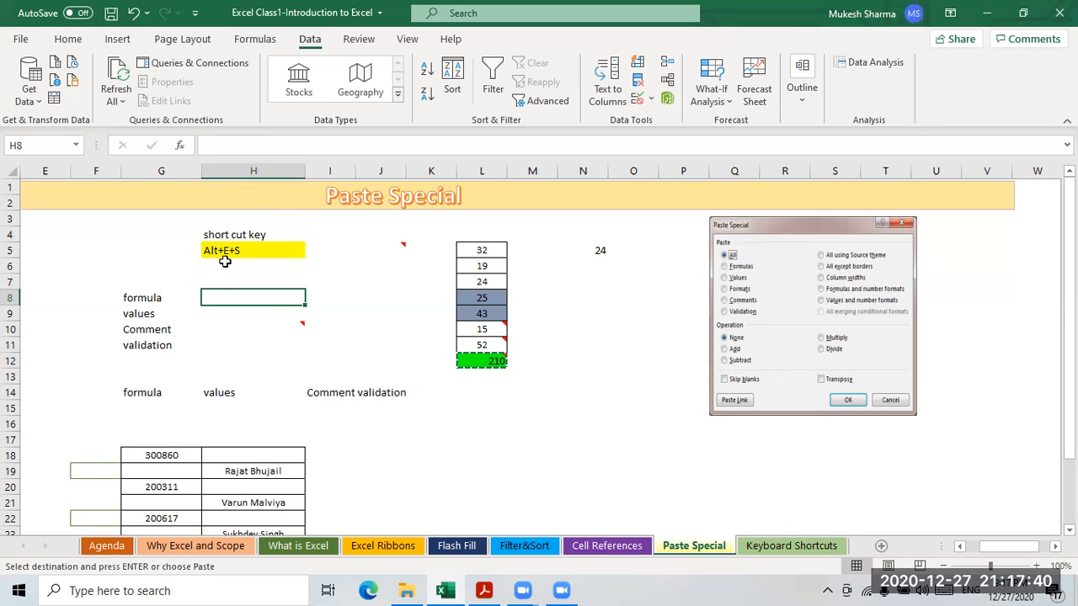
right_click(261, 301)
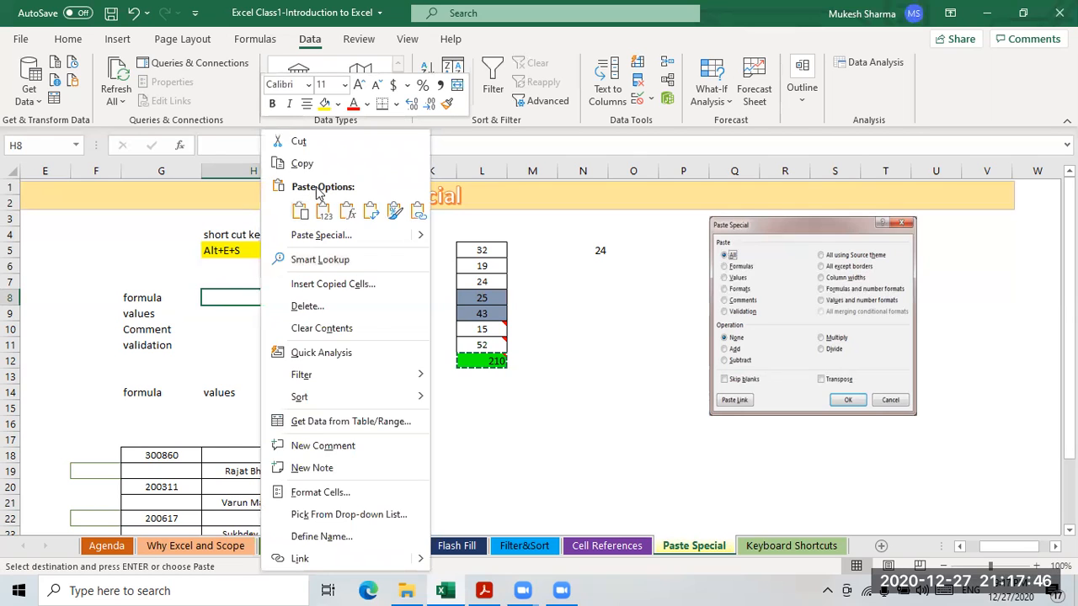
left_click(301, 212)
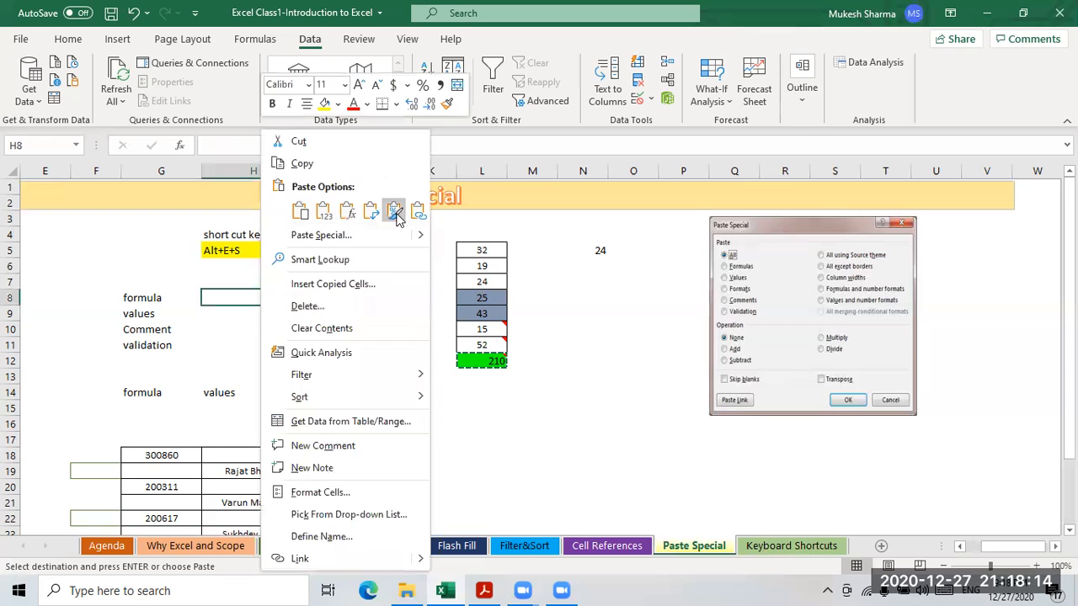
key("Escape")
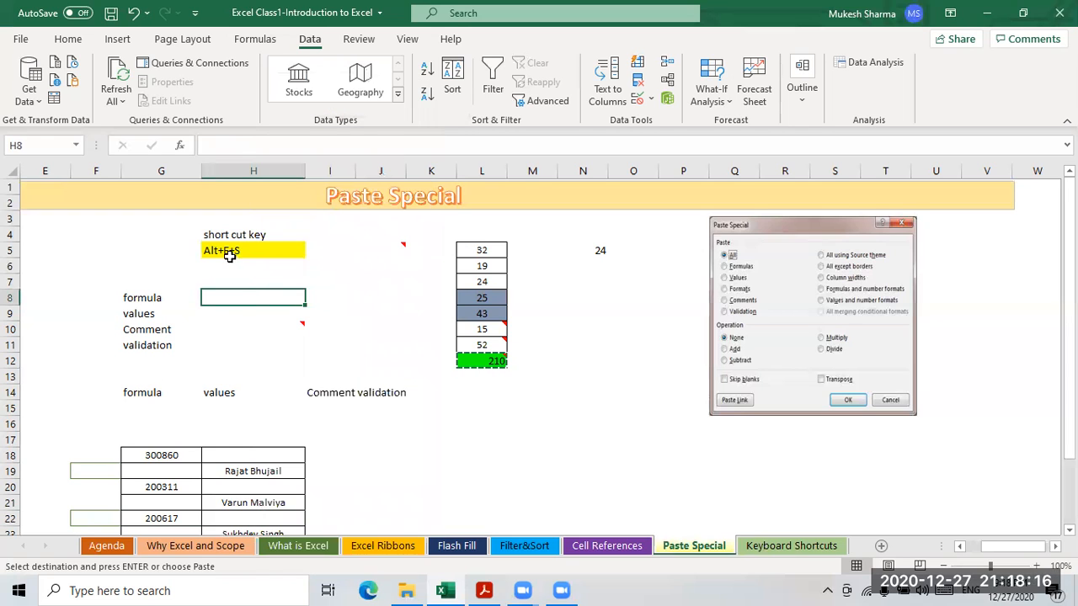
- Paste only the formula of L12 into H8 via Paste Special, giving =SUM(H1:H7)
left_click(219, 252)
left_click(292, 296)
key("alt+e")
key("s")
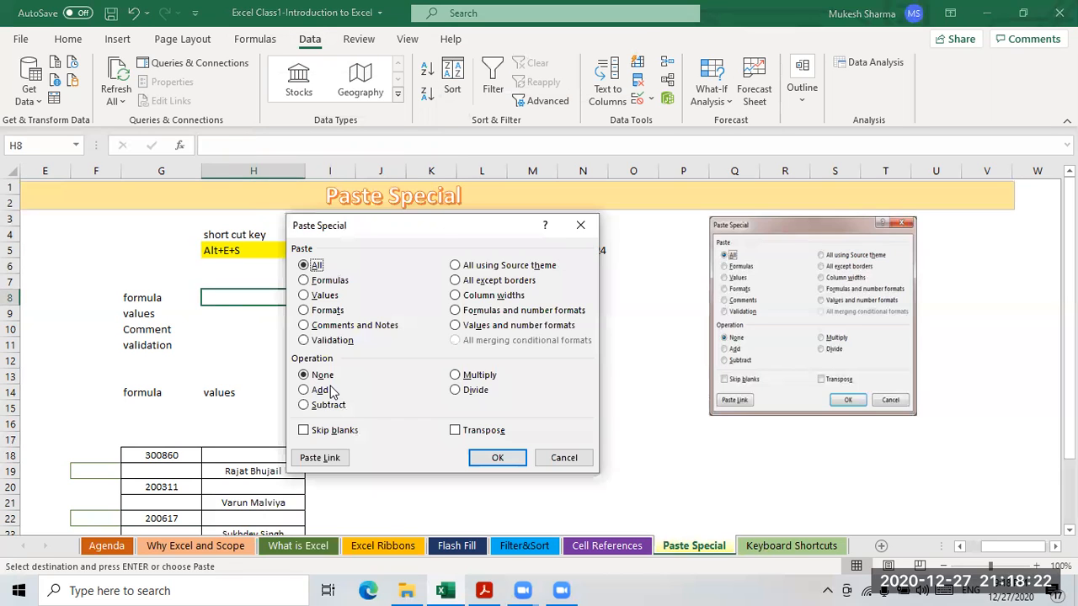
left_click_drag(439, 226, 762, 160)
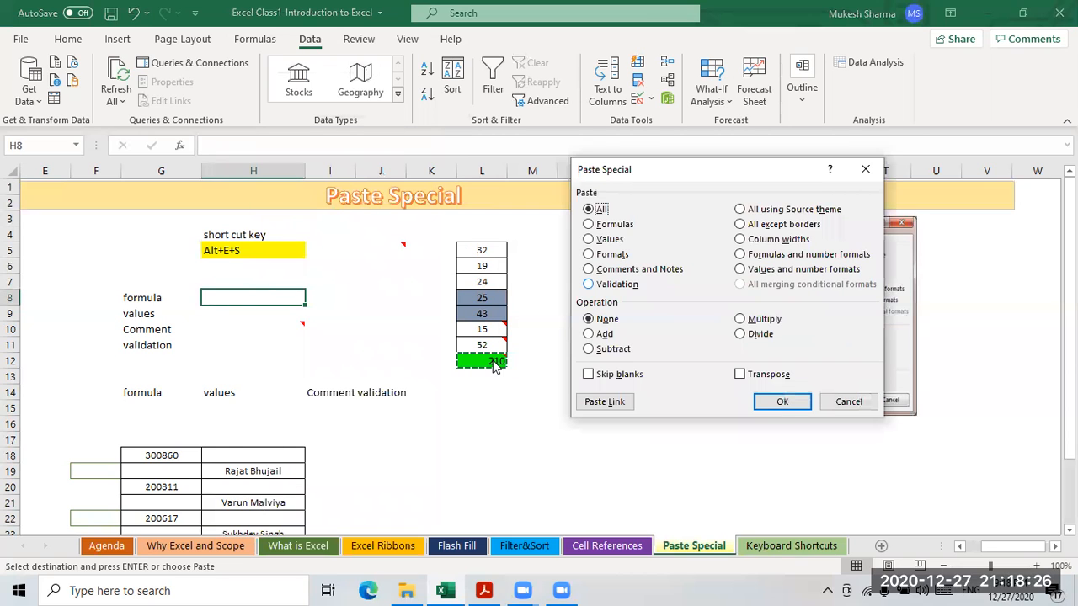
left_click(619, 226)
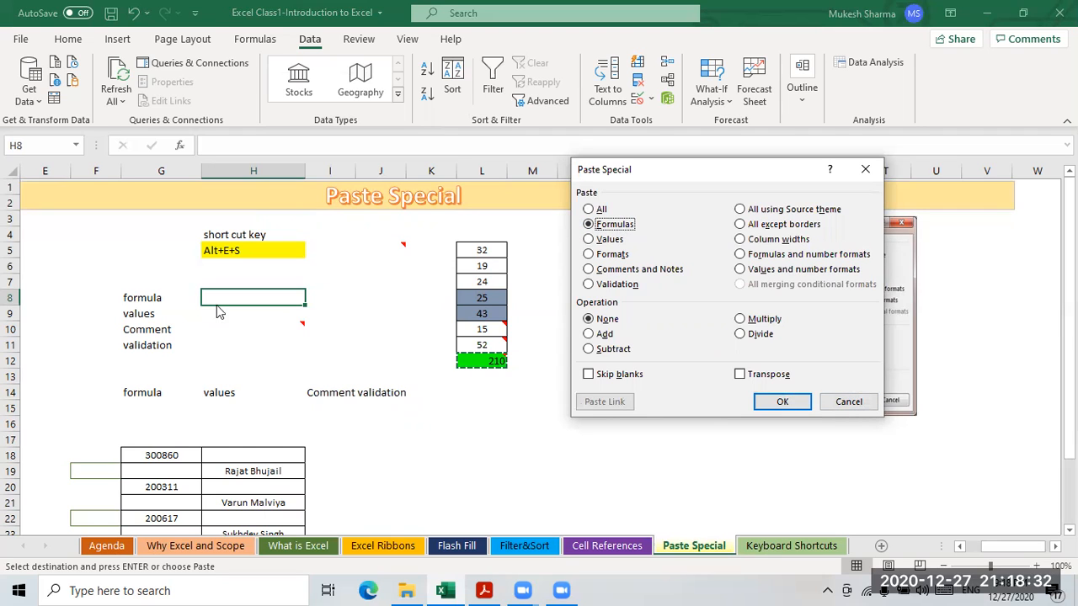
left_click(777, 402)
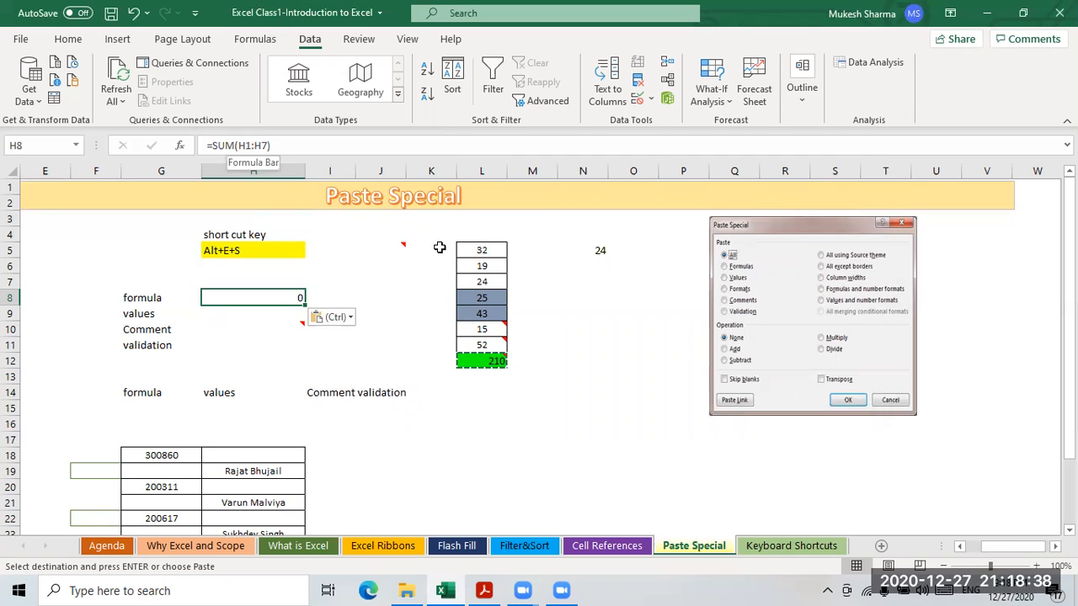
left_click_drag(484, 250, 495, 347)
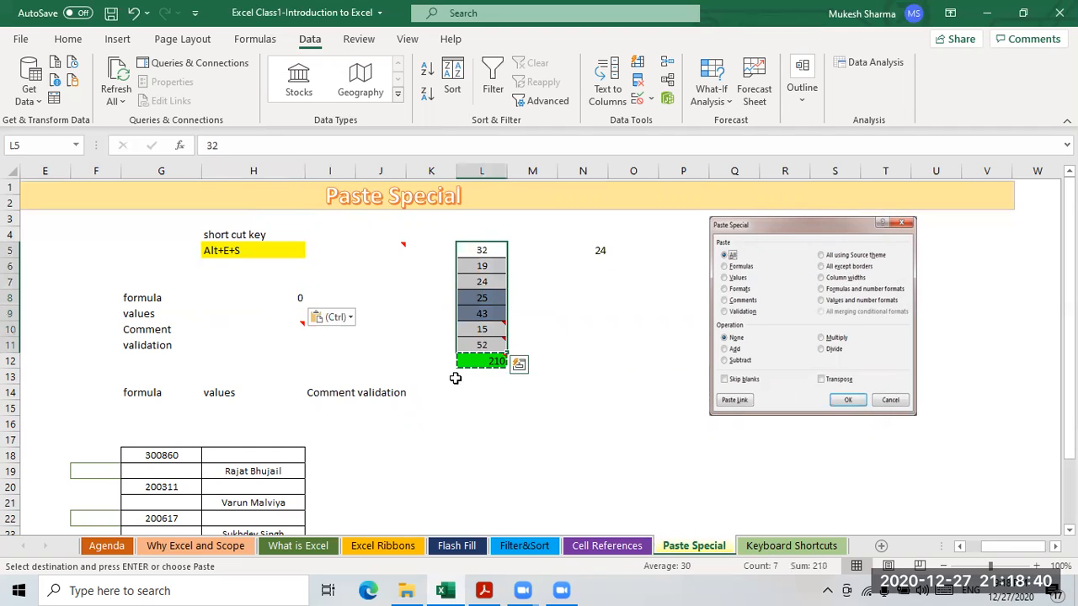
- Compare the L12 total with H8 and choose H9 as the paste destination
left_click(486, 362)
left_click(282, 299)
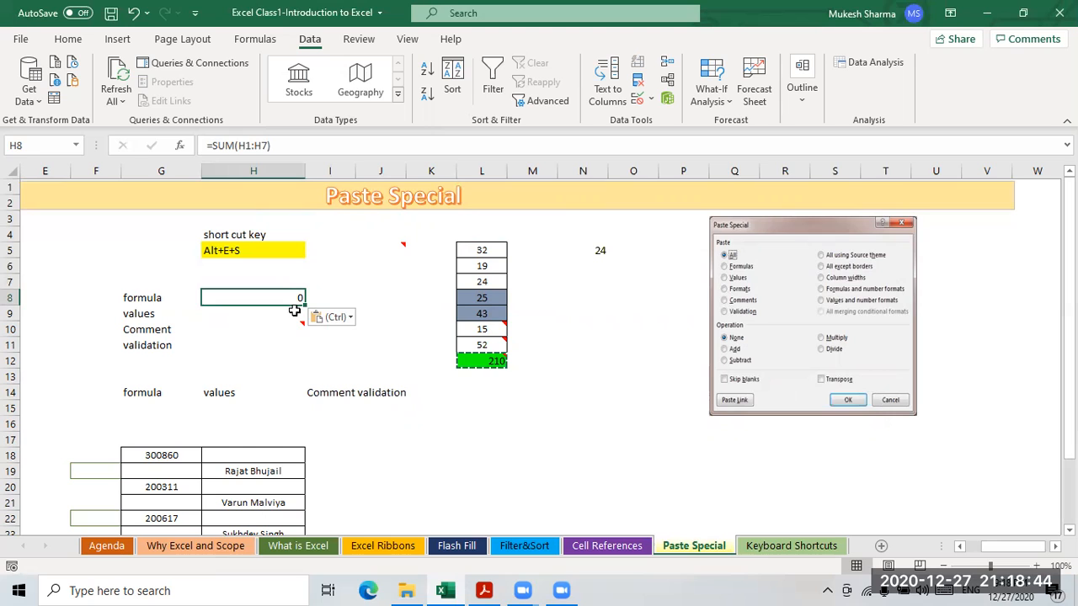
left_click(150, 317)
left_click(289, 313)
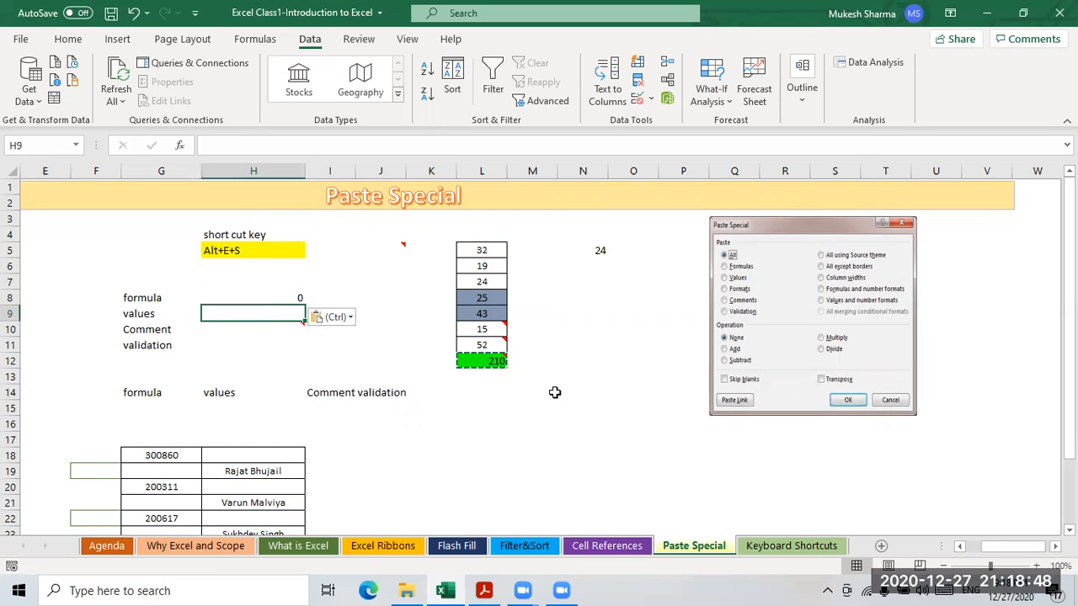
left_click(495, 360)
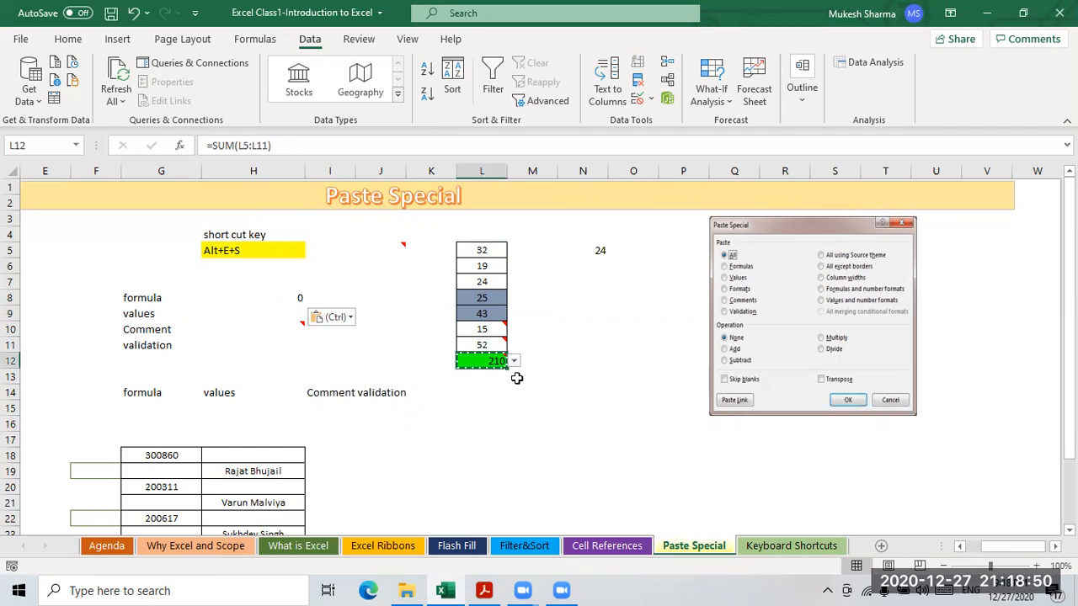
left_click(298, 315)
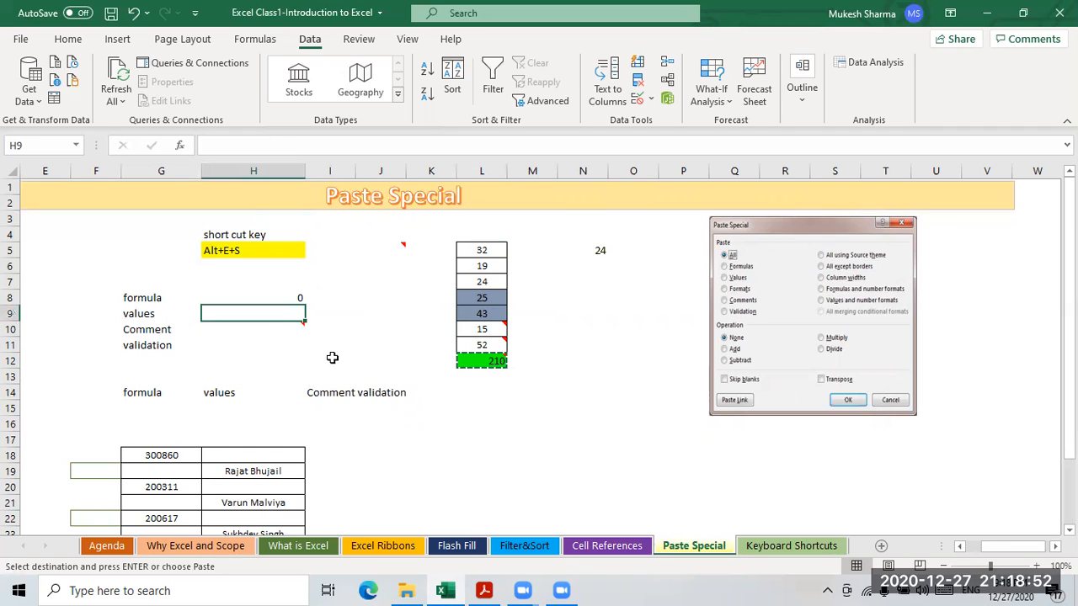
- Paste the L12 total into H9 as the plain value 210 with Paste Special Values
key("alt+e")
key("s")
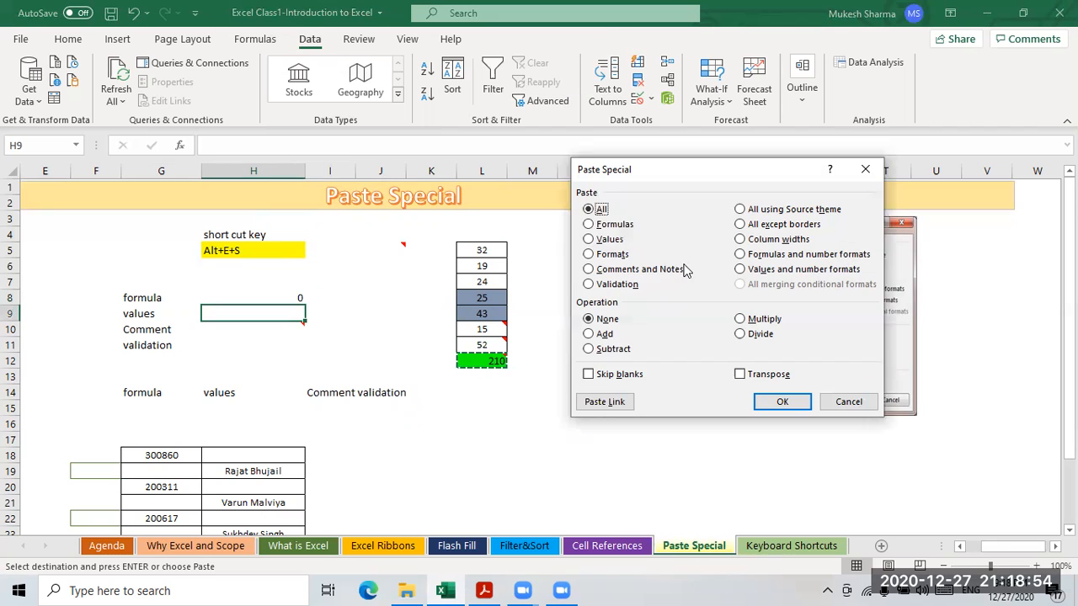
key("v")
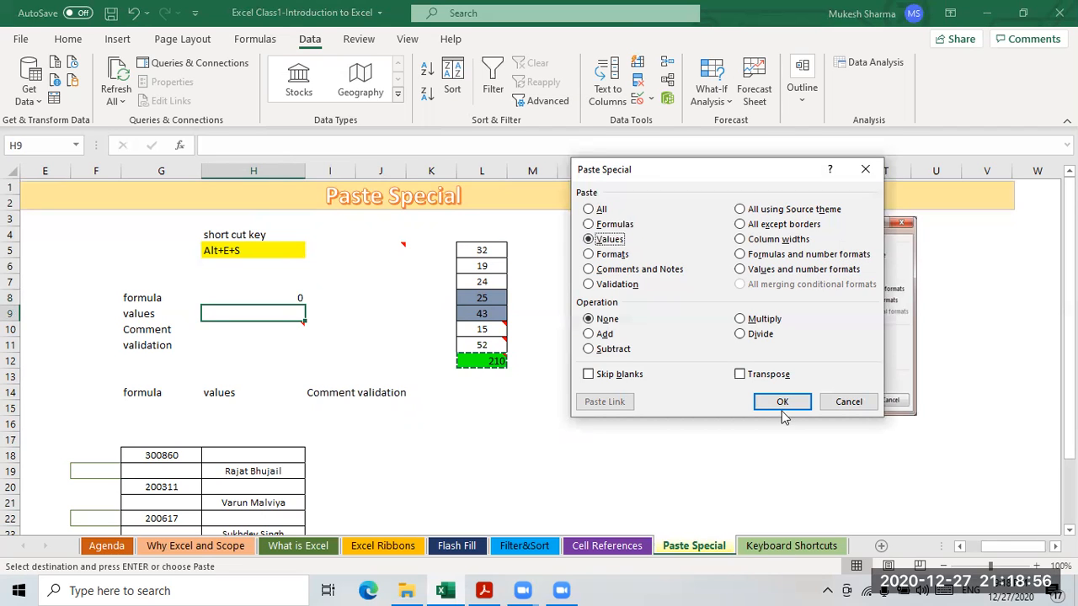
left_click(783, 402)
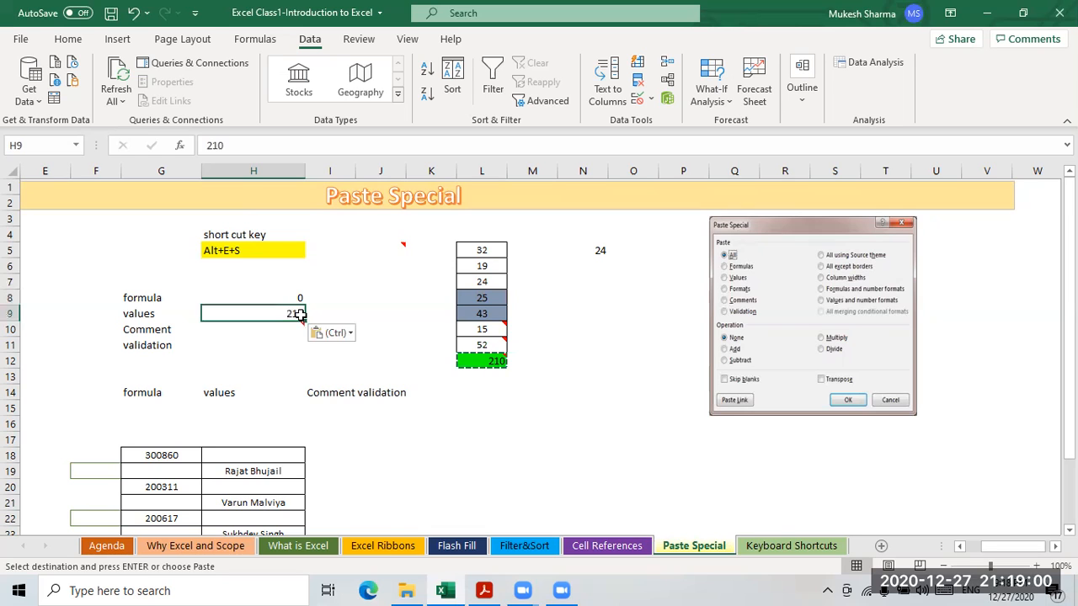
key("Down")
key("Down")
key("Up")
key("Up")
mouse_move(490, 360)
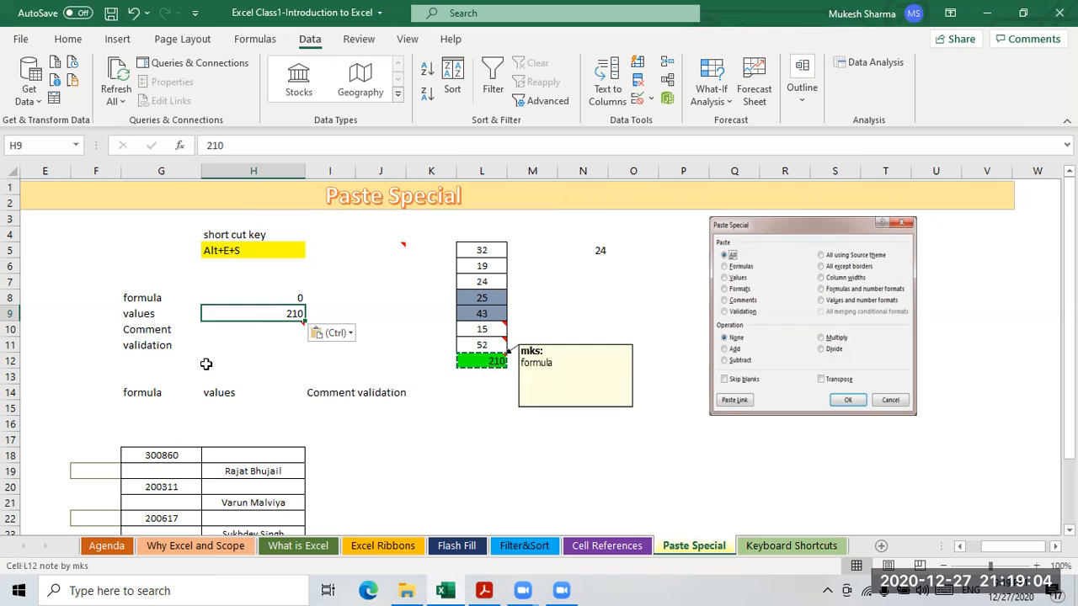
- Delete cell H10 twice, shifting the column H cells below up each time
left_click(296, 328)
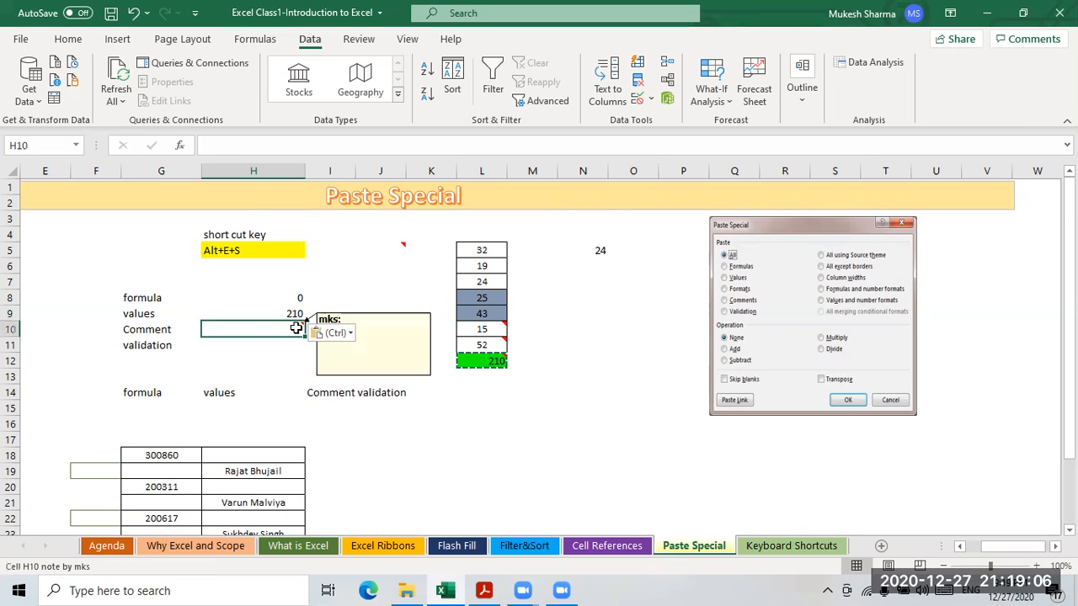
right_click(300, 329)
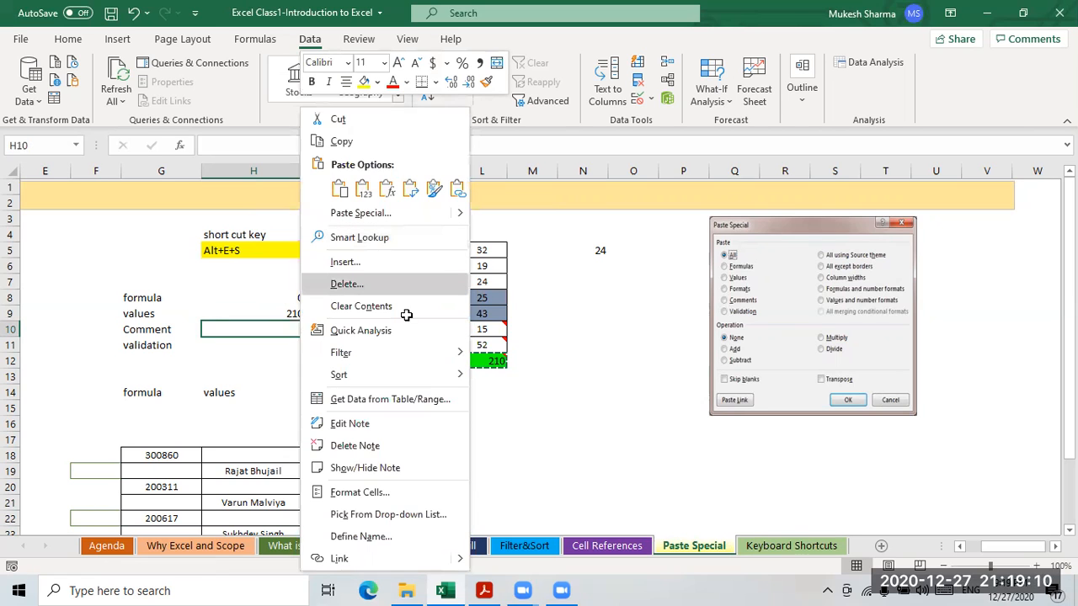
left_click(346, 284)
key("Return")
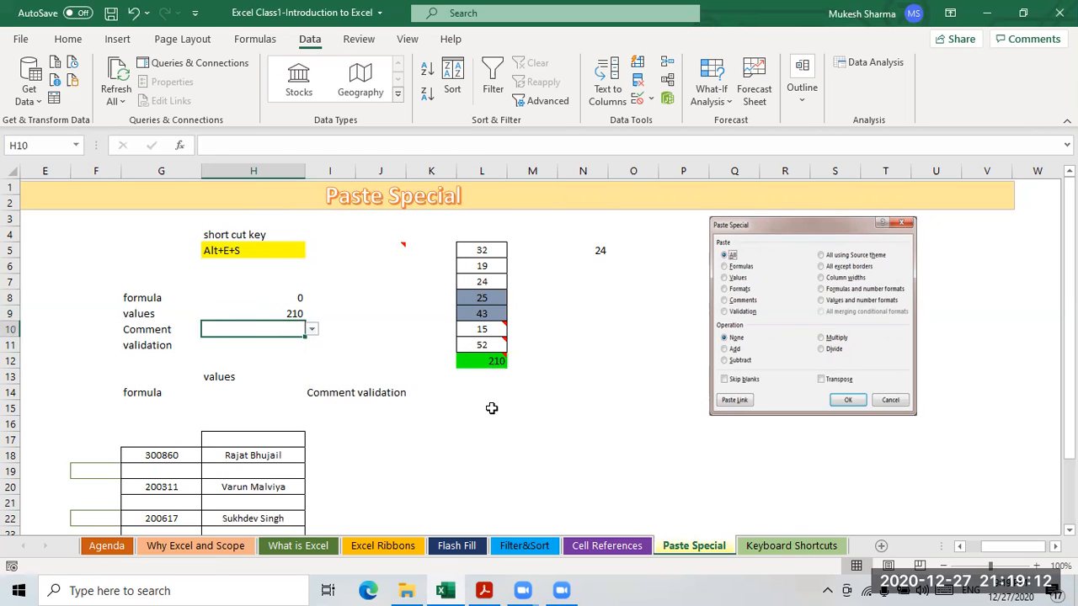
right_click(274, 334)
left_click(323, 307)
left_click(313, 355)
- Select the green 210 total in cell L12
left_click(427, 419)
left_click(288, 332)
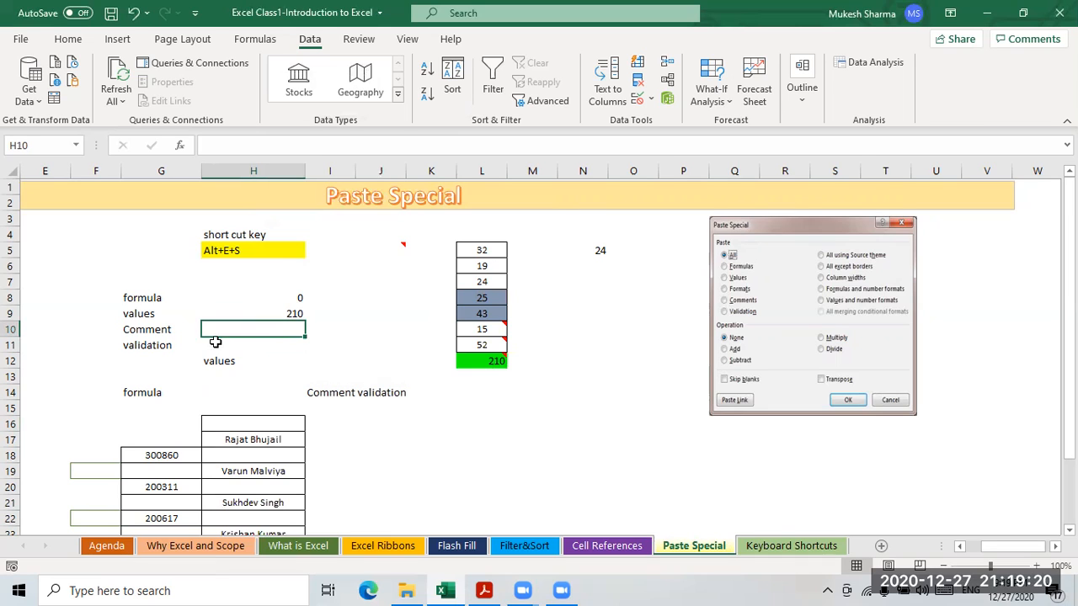
left_click(483, 364)
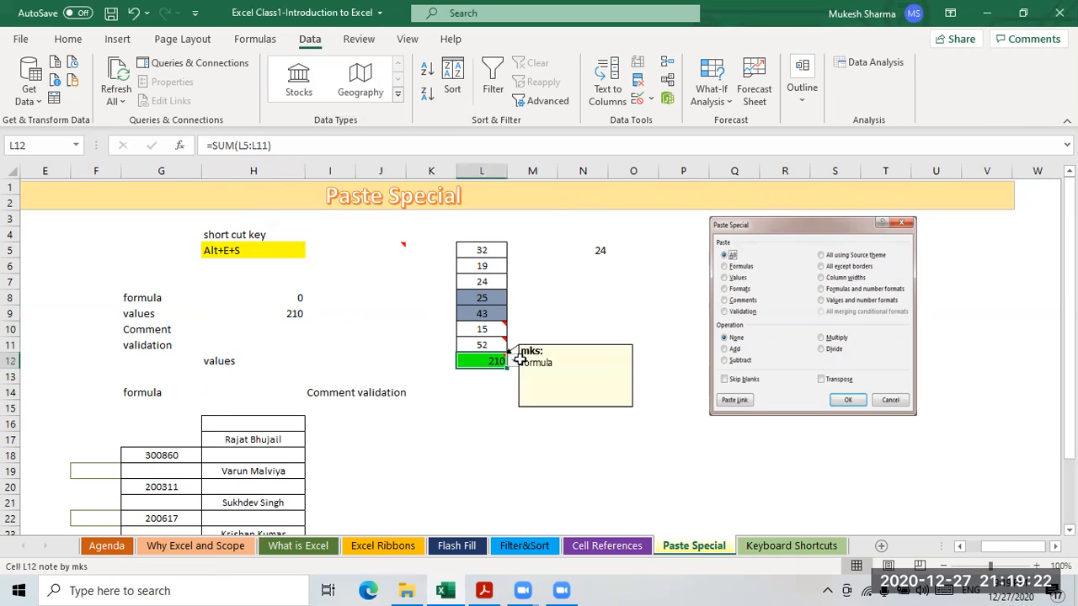
- Copy L12 and paste only its comments and notes into H10
mouse_move(492, 362)
key("ctrl+c")
left_click(291, 328)
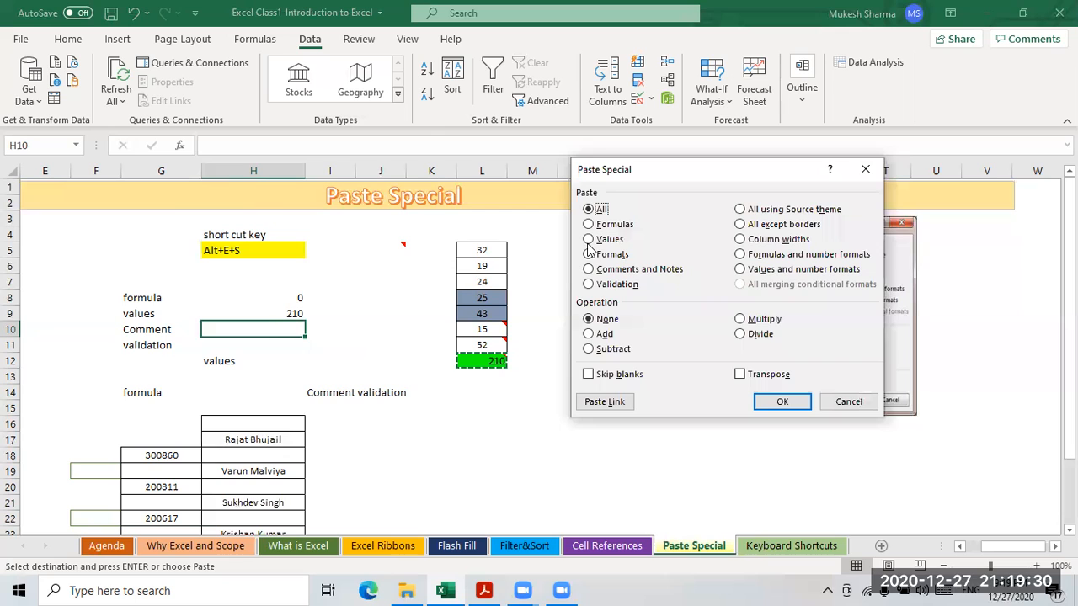
key("c")
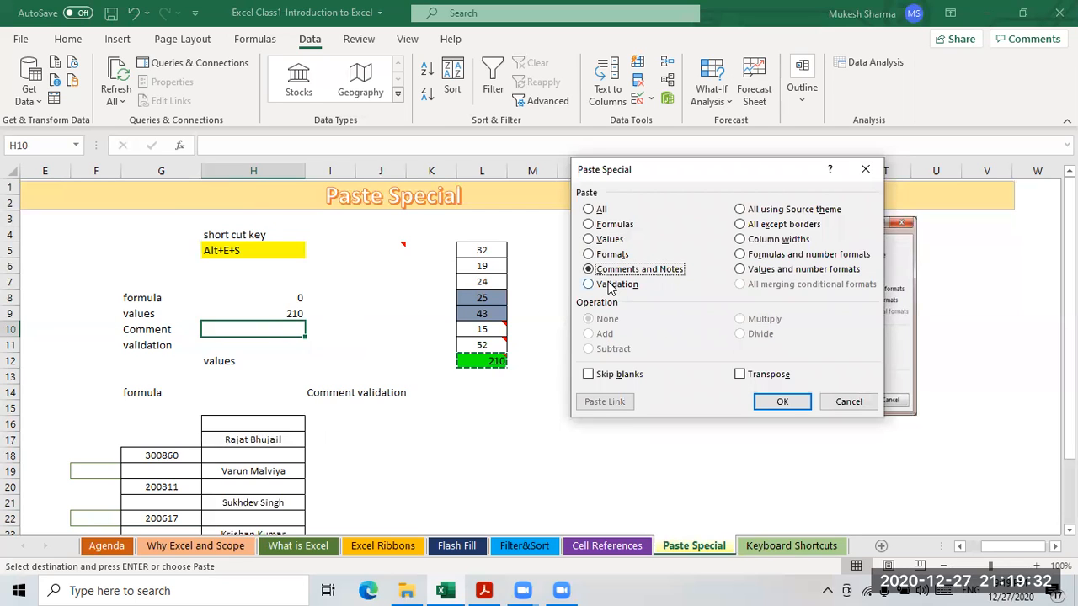
left_click(783, 402)
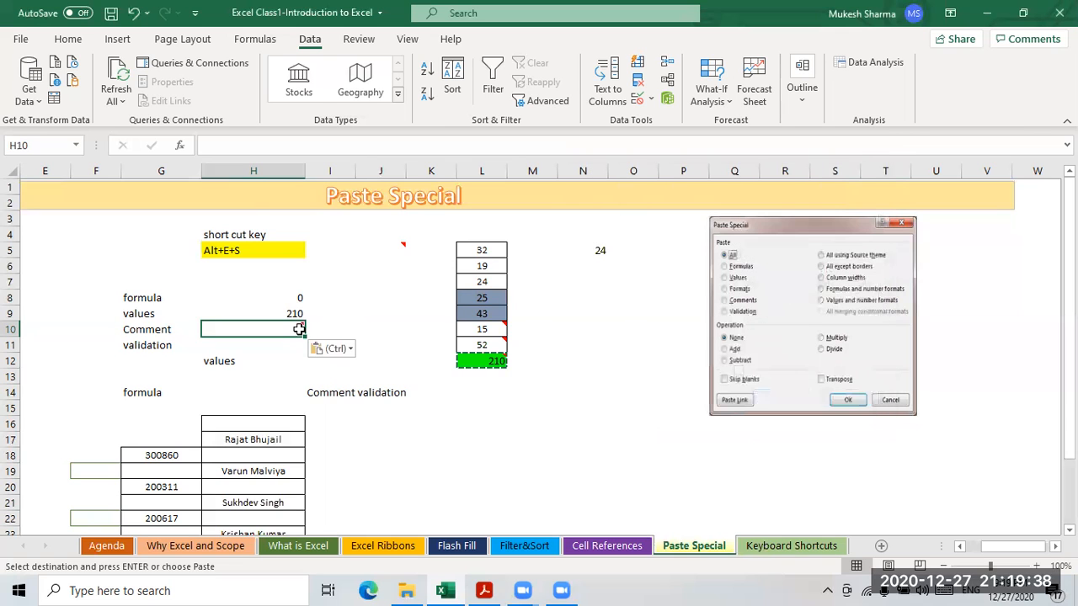
- Reselect L12 to view its 'formula' note and cancel the pending copy
mouse_move(297, 328)
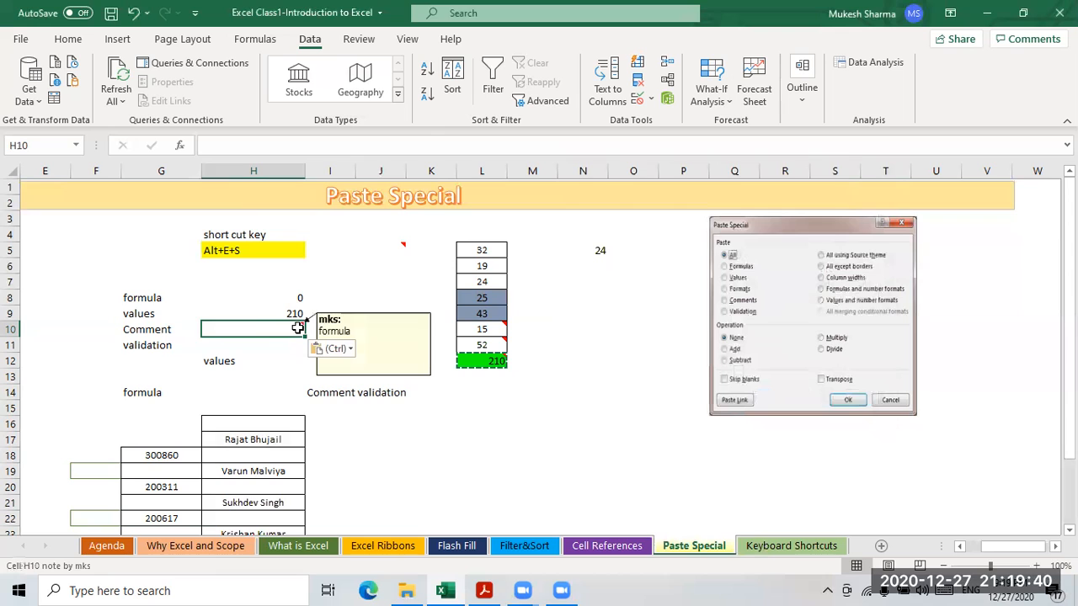
left_click(501, 362)
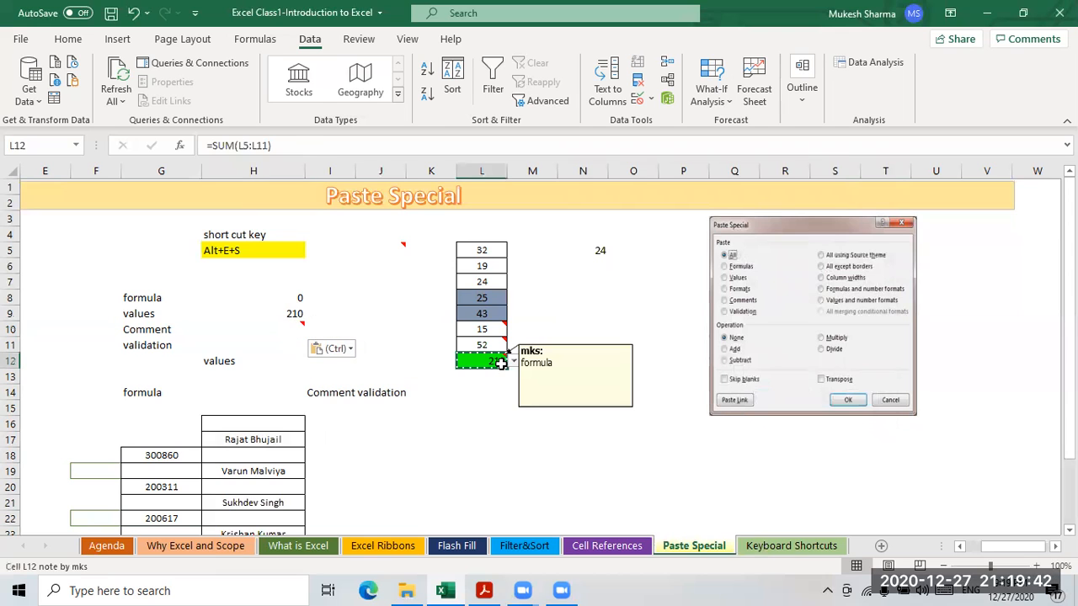
key("Escape")
- Inspect L12's dropdown list, stepping to Comment, without changing its value
left_click(514, 362)
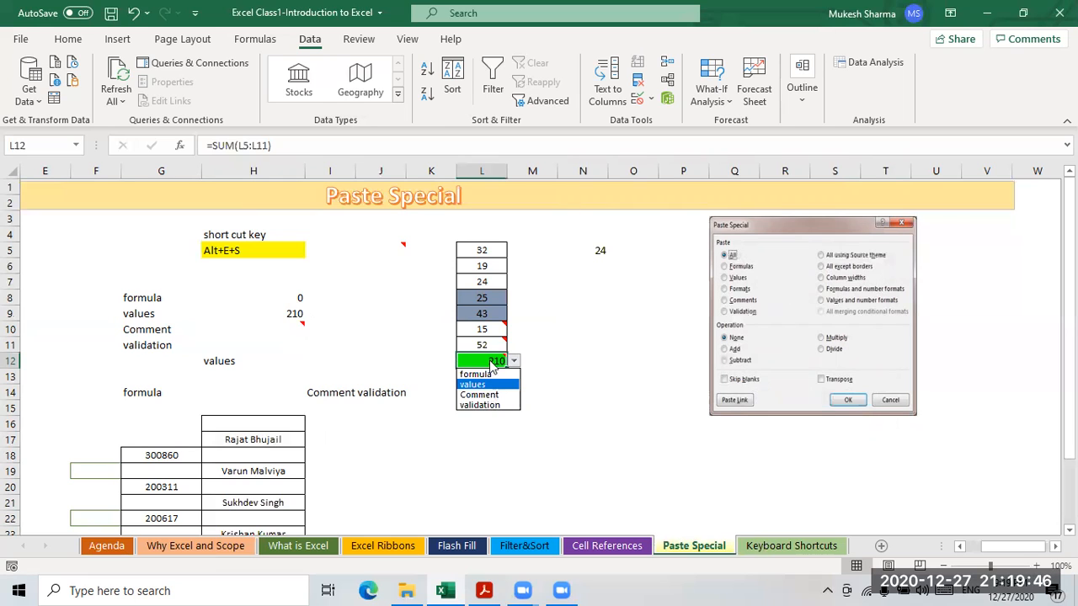
key("Down")
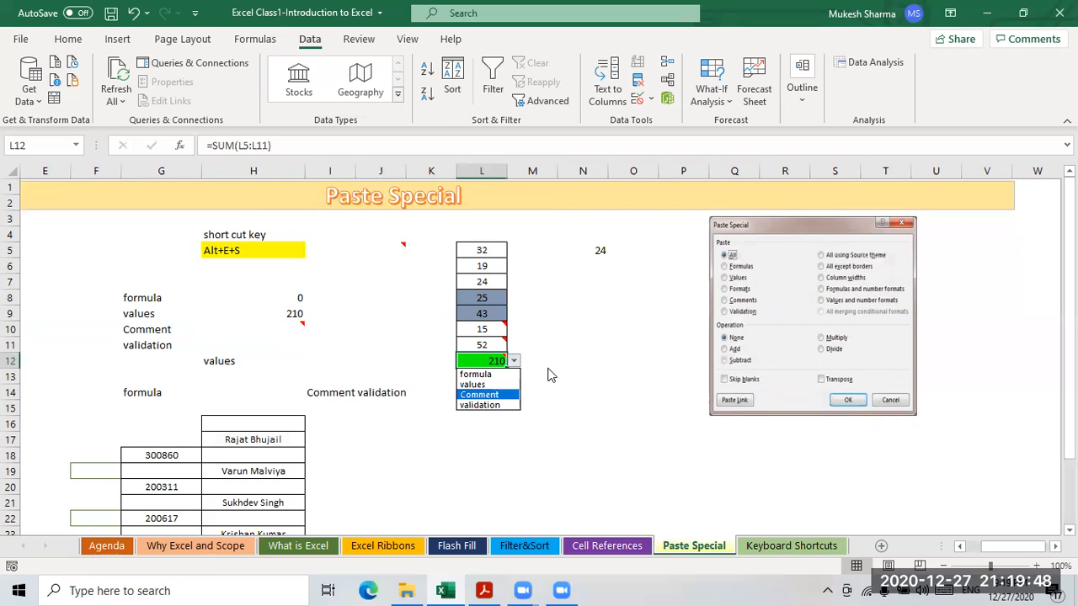
left_click(491, 362)
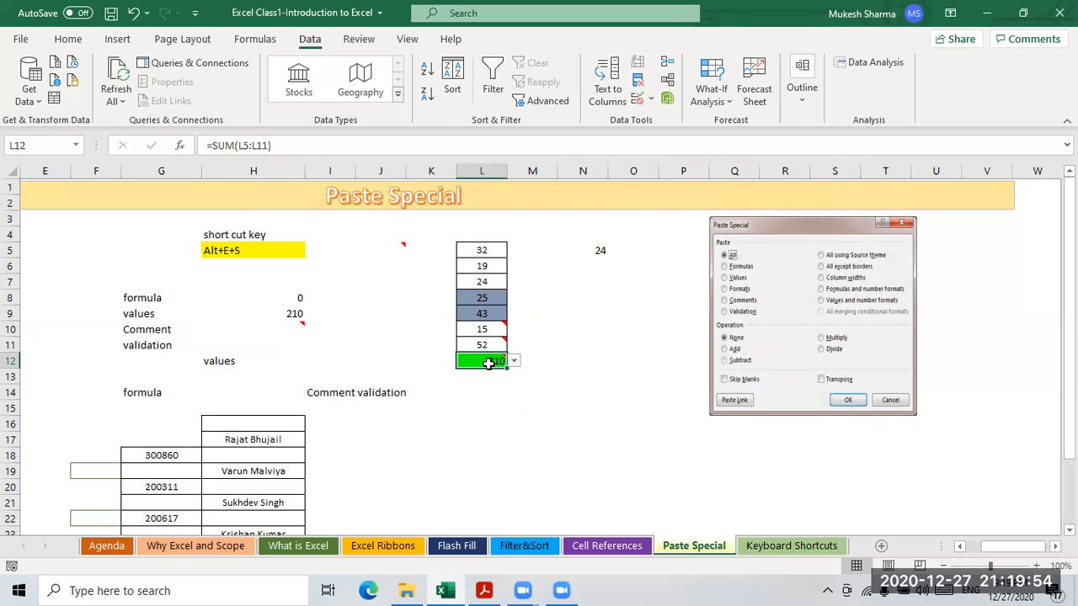
- Copy L12 and paste only its validation into H11 with Alt+E+S
key("ctrl+c")
left_click(288, 345)
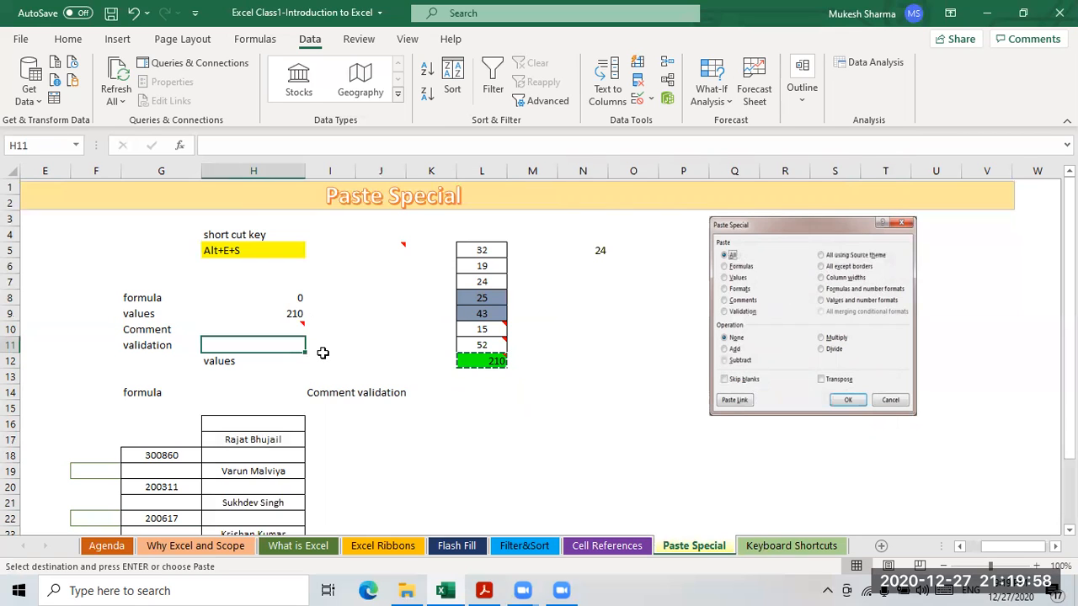
key("alt+e")
key("s")
left_click(596, 285)
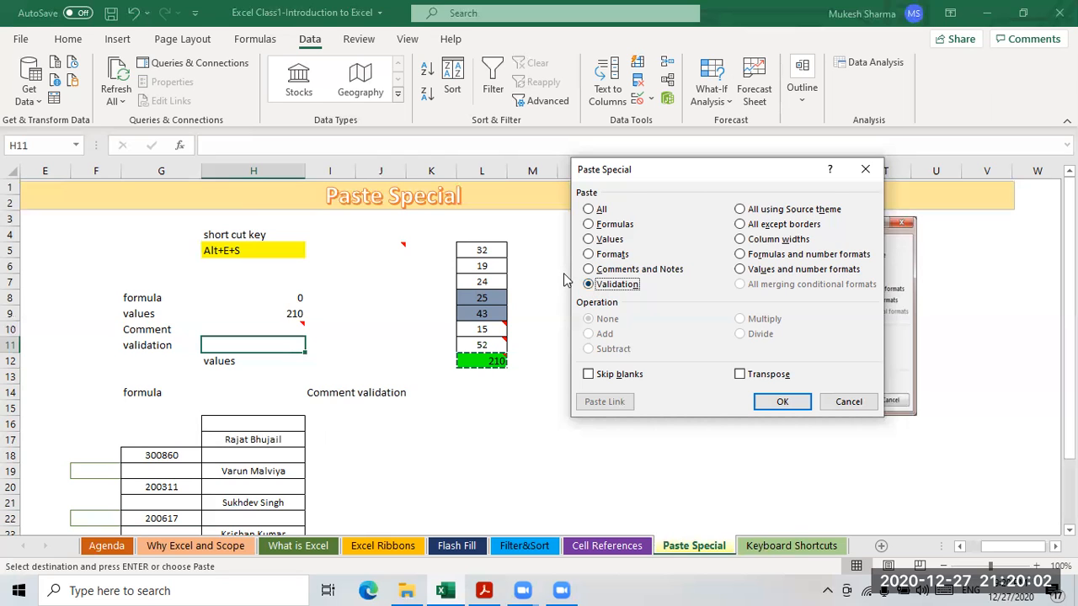
left_click(783, 401)
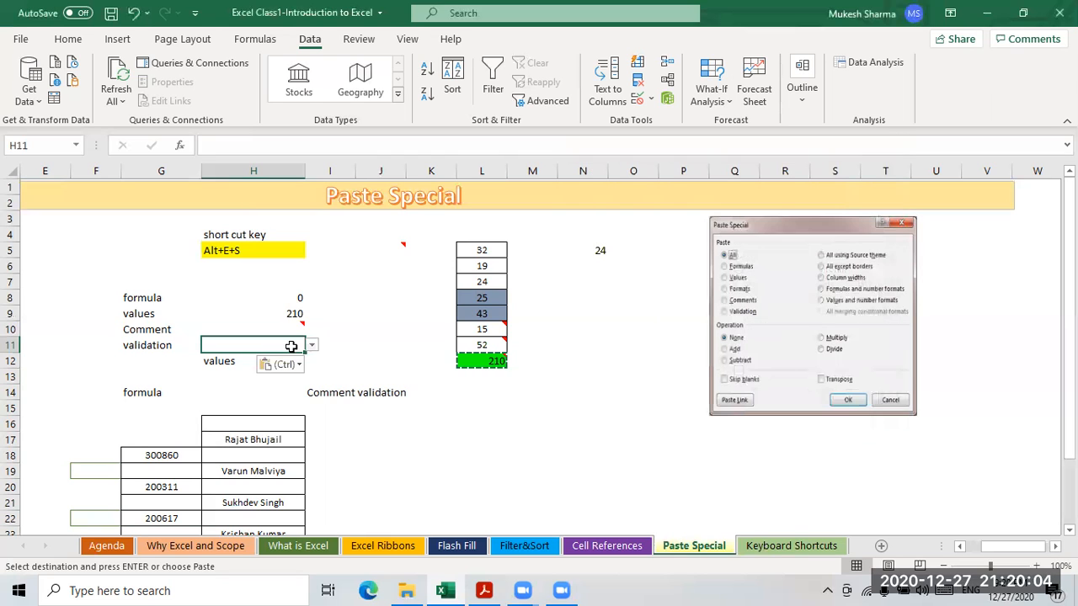
- Select and copy the numbers in L5:L12
left_click(632, 438)
left_click_drag(491, 252, 507, 360)
left_click(532, 416)
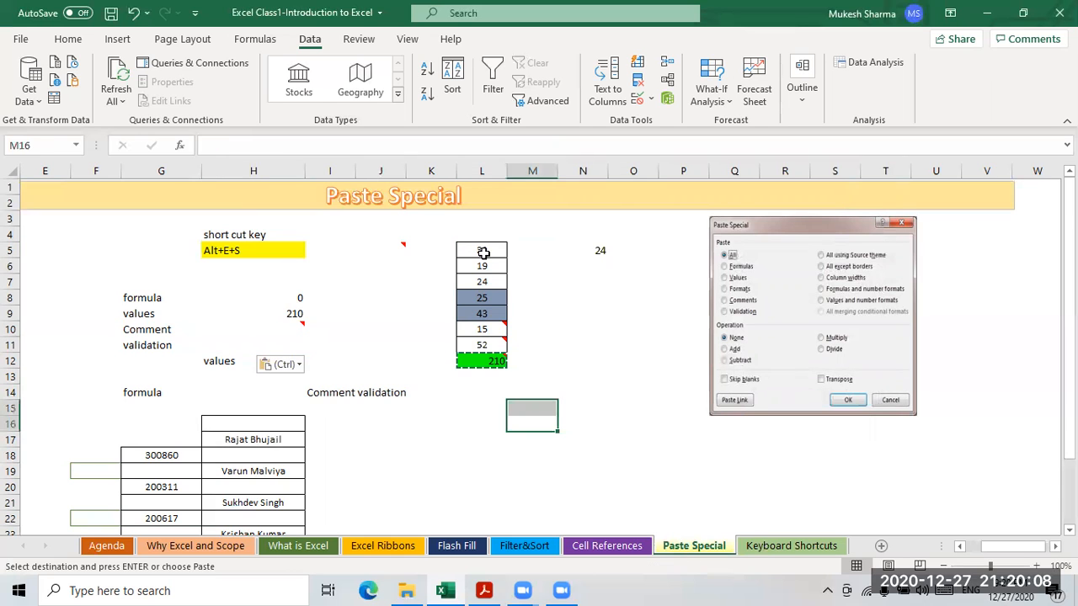
left_click_drag(482, 250, 489, 361)
key("ctrl+c")
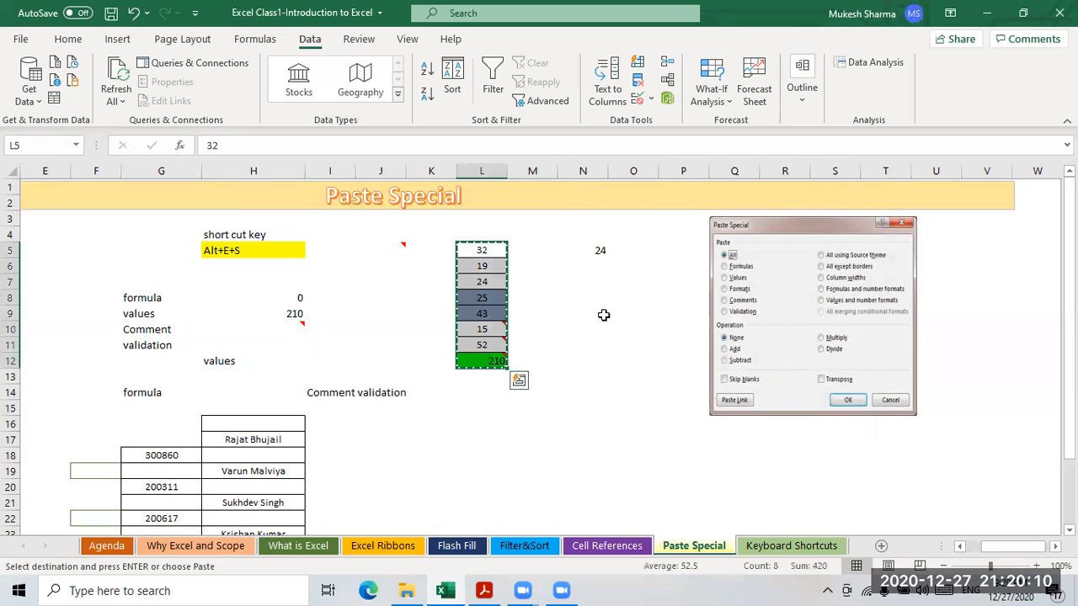
left_click(588, 281)
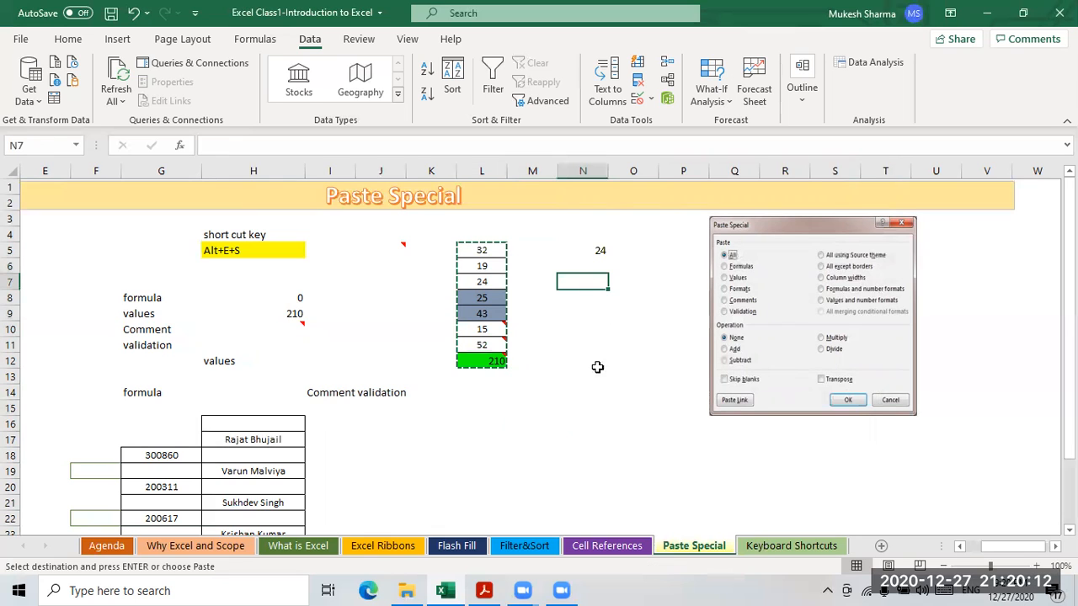
- Paste the copied numbers transposed into row 18 starting at L18
left_click(460, 455)
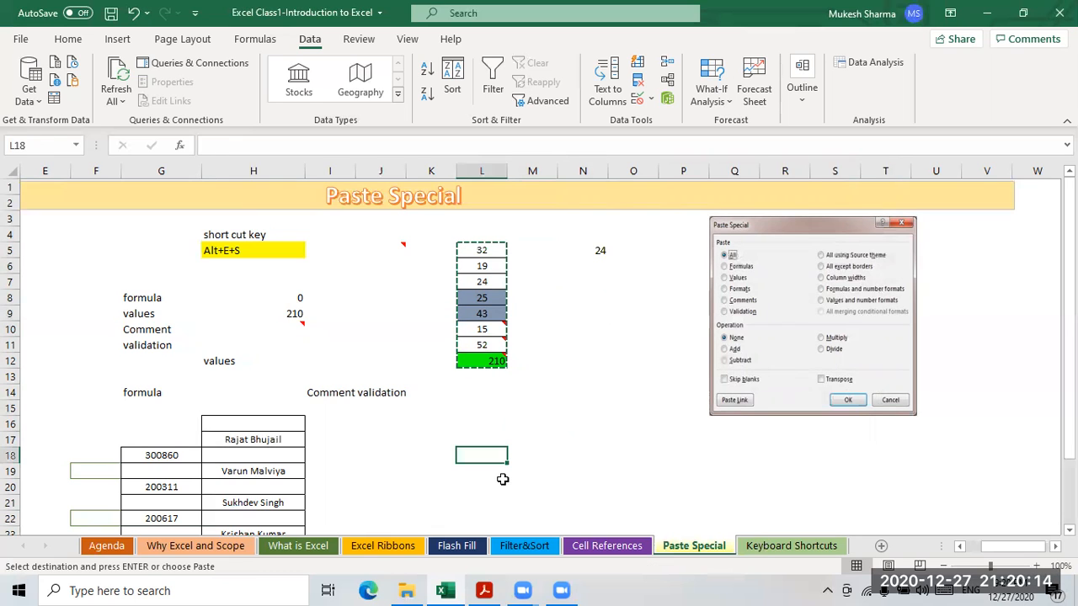
key("alt+e")
key("s")
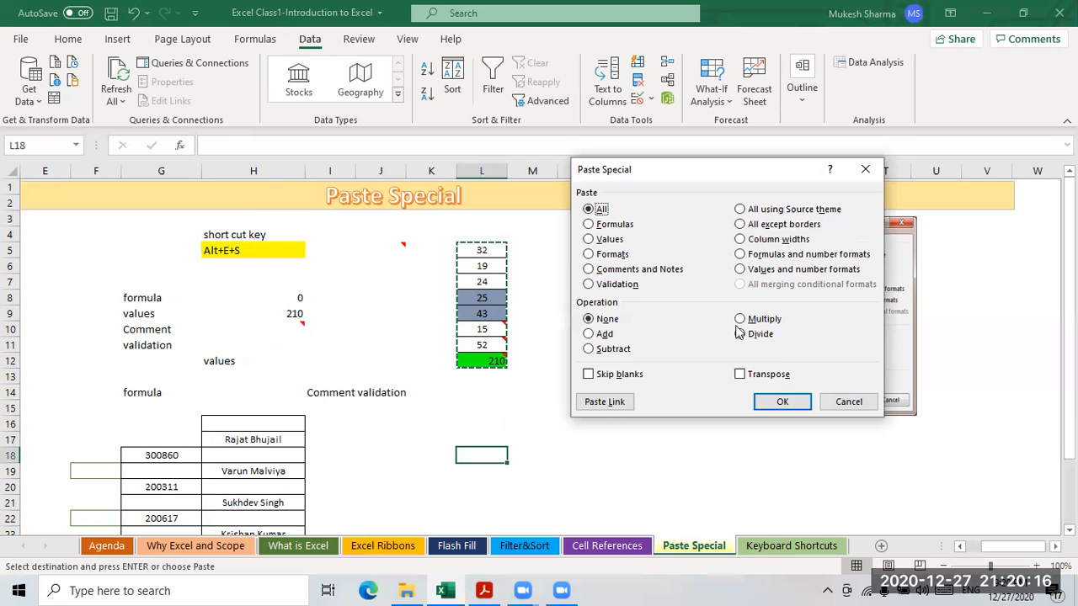
left_click(754, 379)
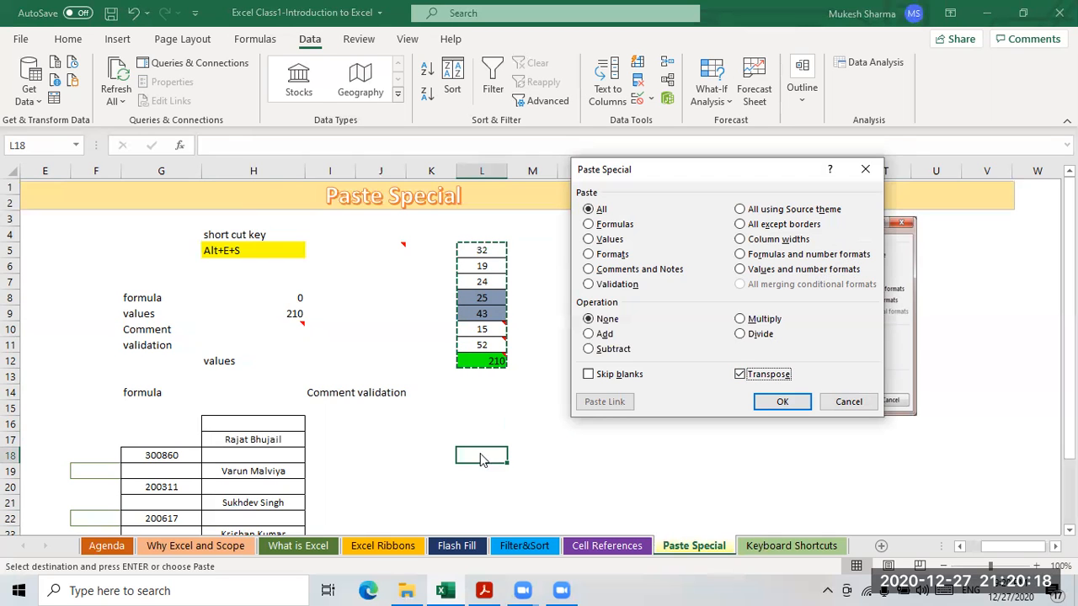
left_click(782, 402)
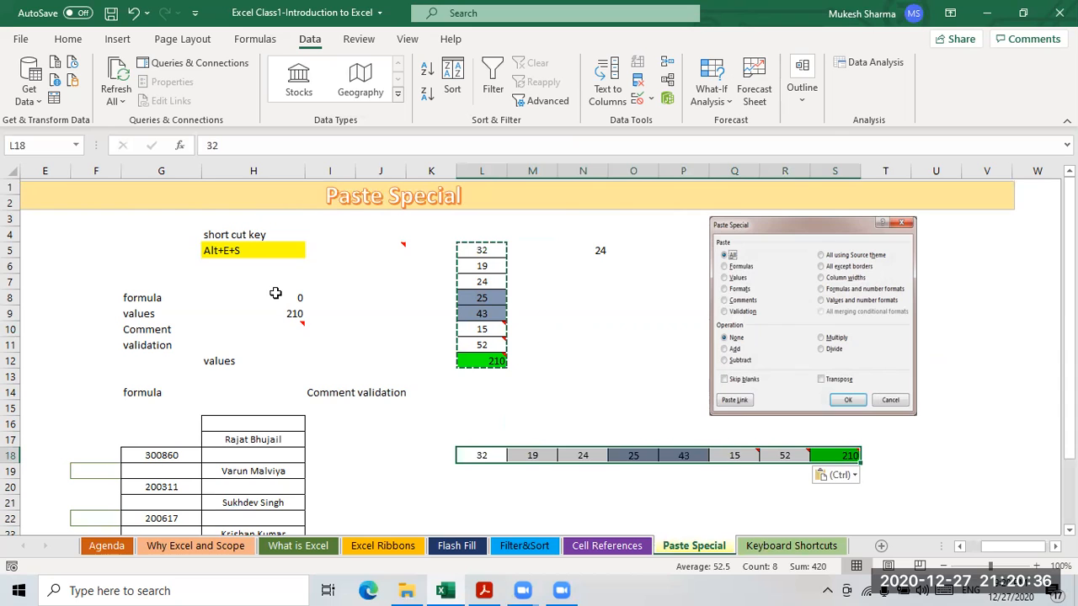
left_click(289, 327)
- Scroll down to the names table and check the names in H17 through H25
key("Down")
key("Down")
key("Down")
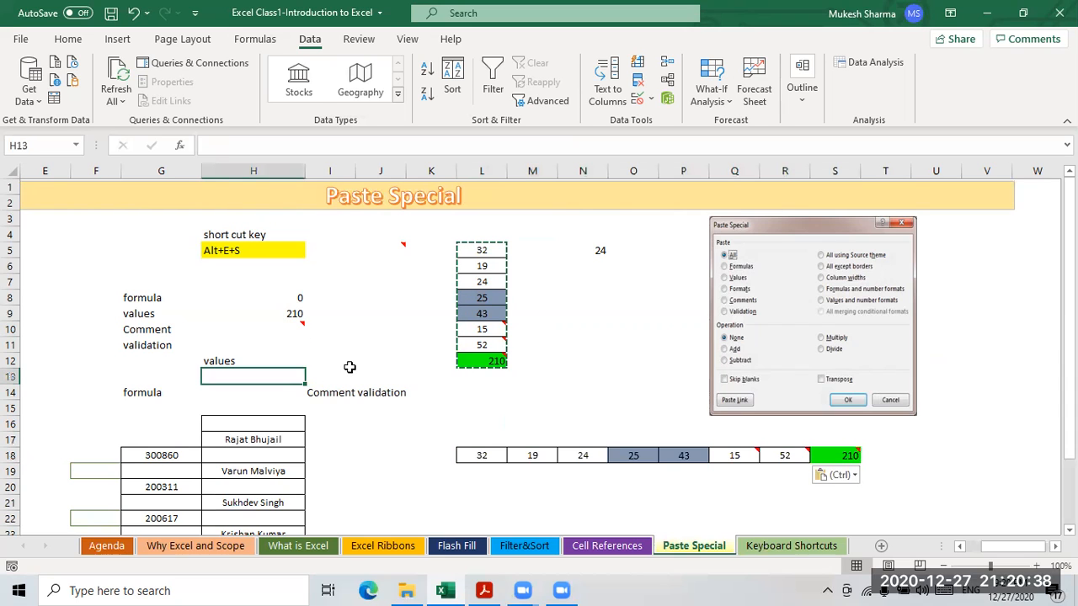
scroll(186, 434, "down", 2)
scroll(247, 401, "down", 1)
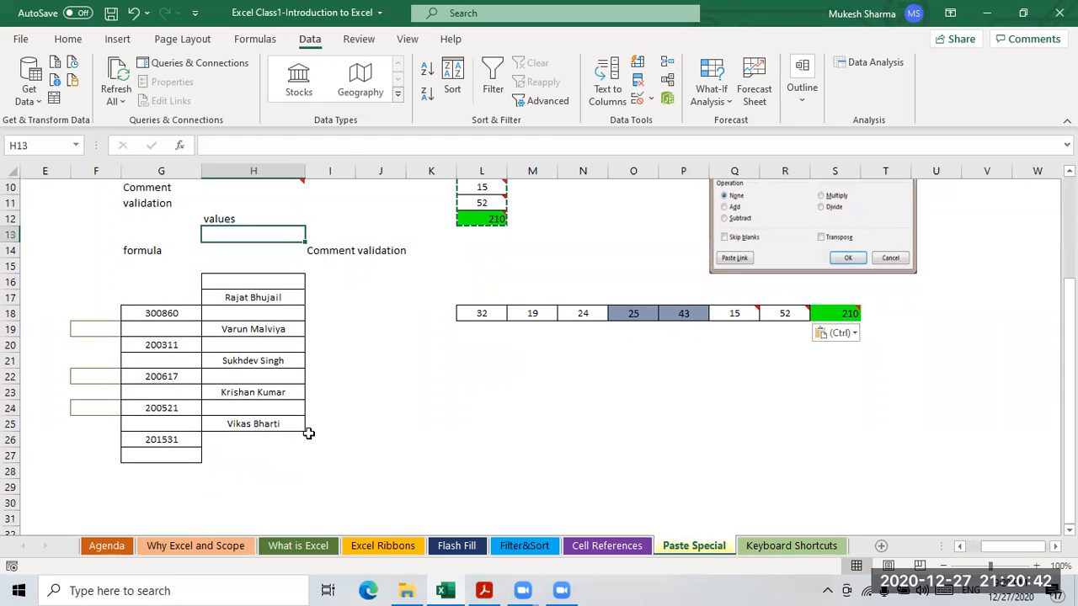
left_click(242, 431)
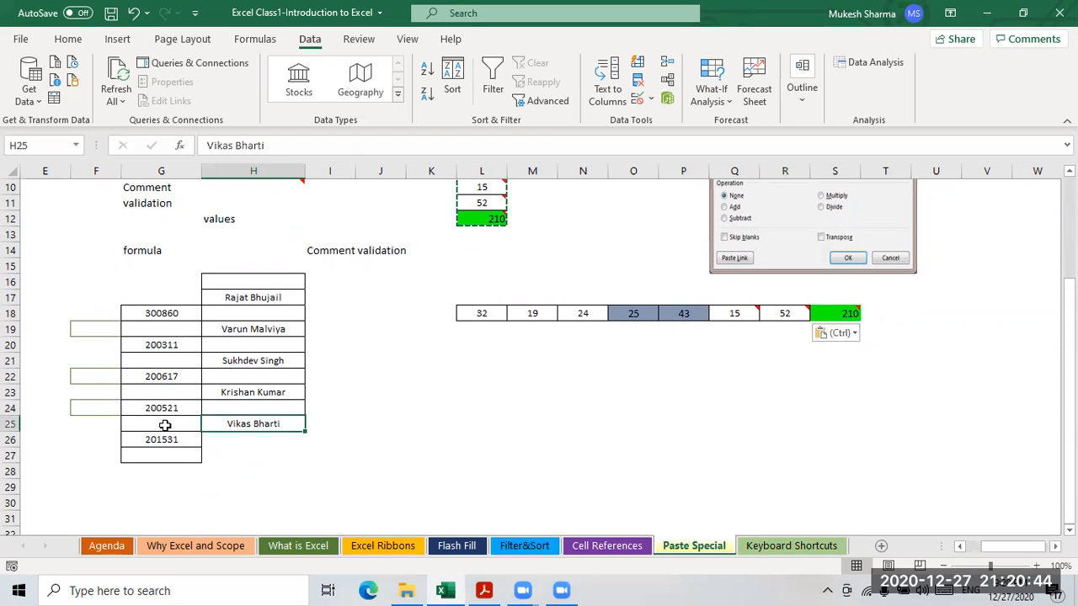
left_click(163, 376)
left_click(240, 299)
left_click_drag(241, 331, 249, 406)
left_click(385, 406)
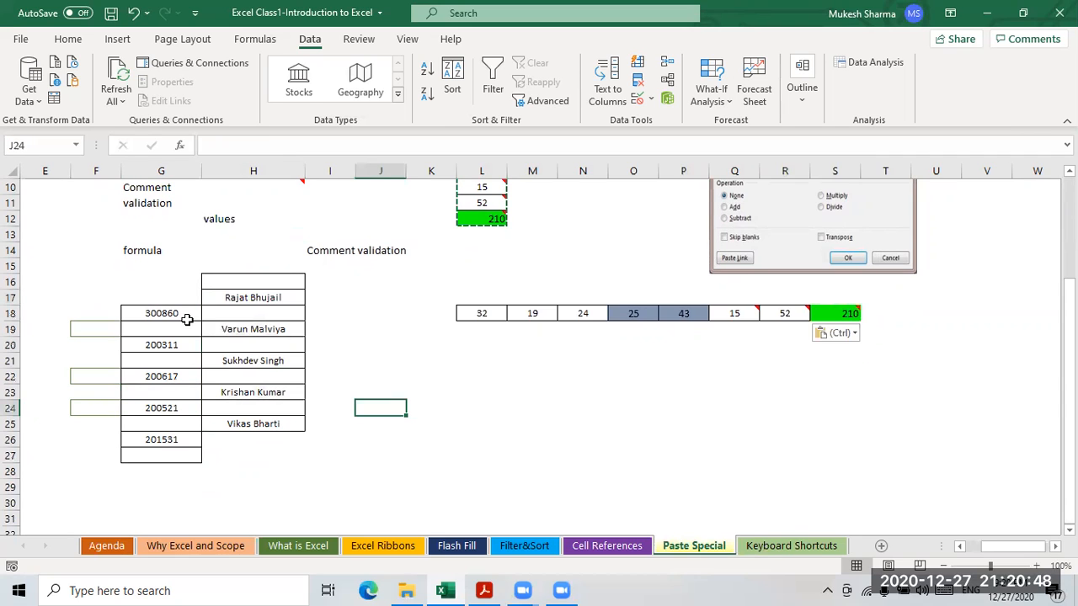
- Check the cells around the names, then select the names range H17:H25
left_click(237, 300)
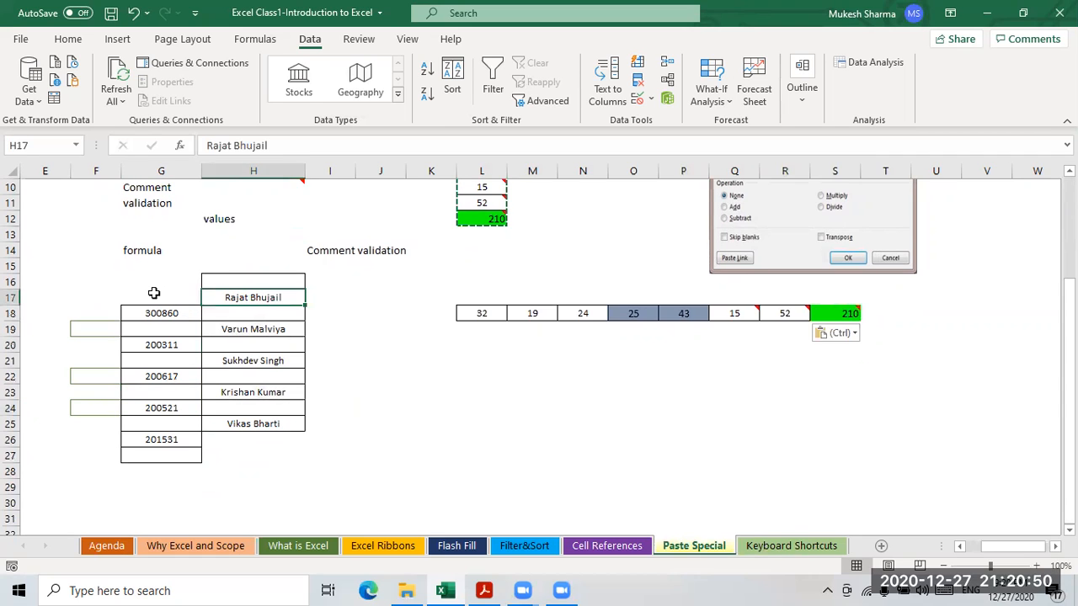
left_click(240, 335)
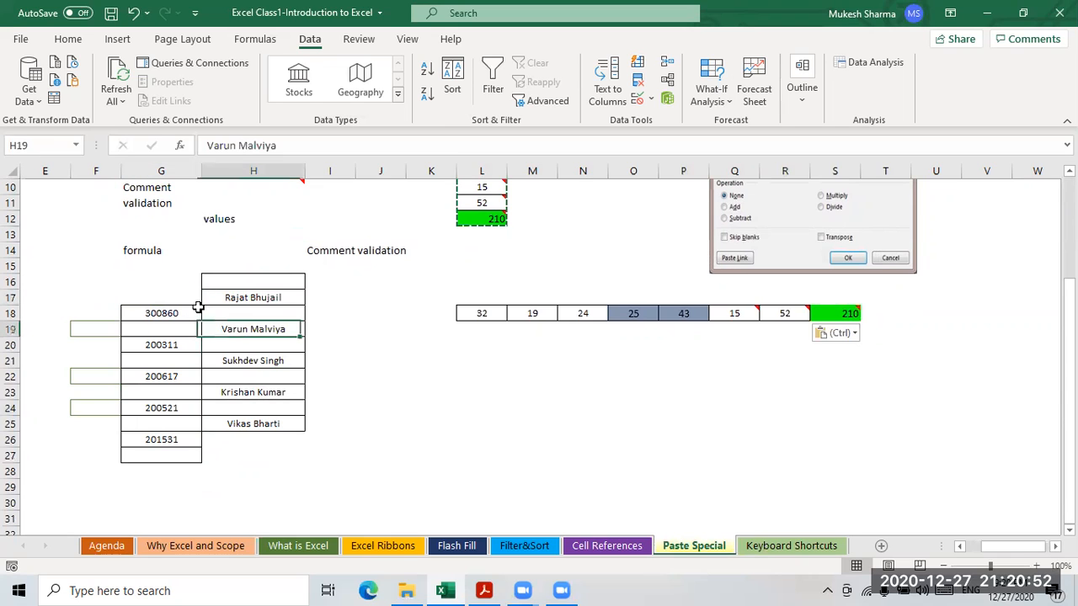
left_click(242, 299)
left_click(150, 299)
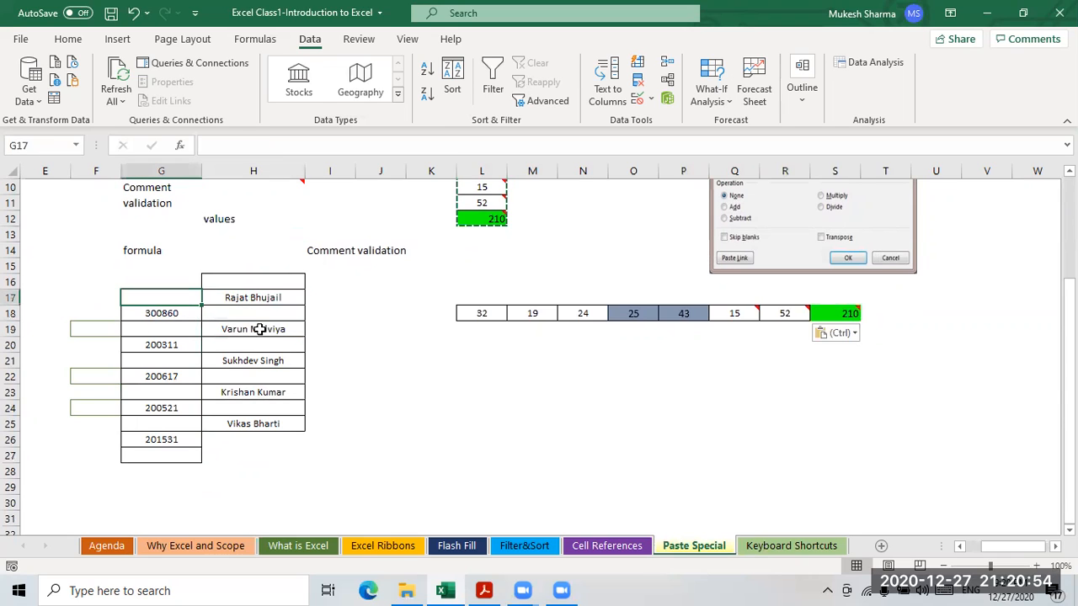
left_click(340, 438)
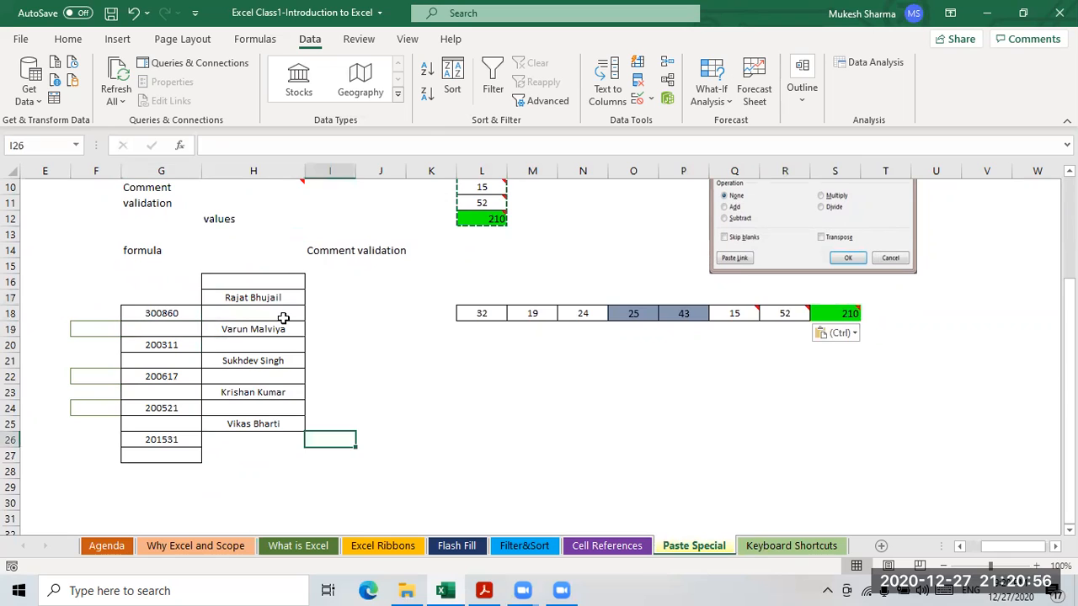
left_click(392, 404)
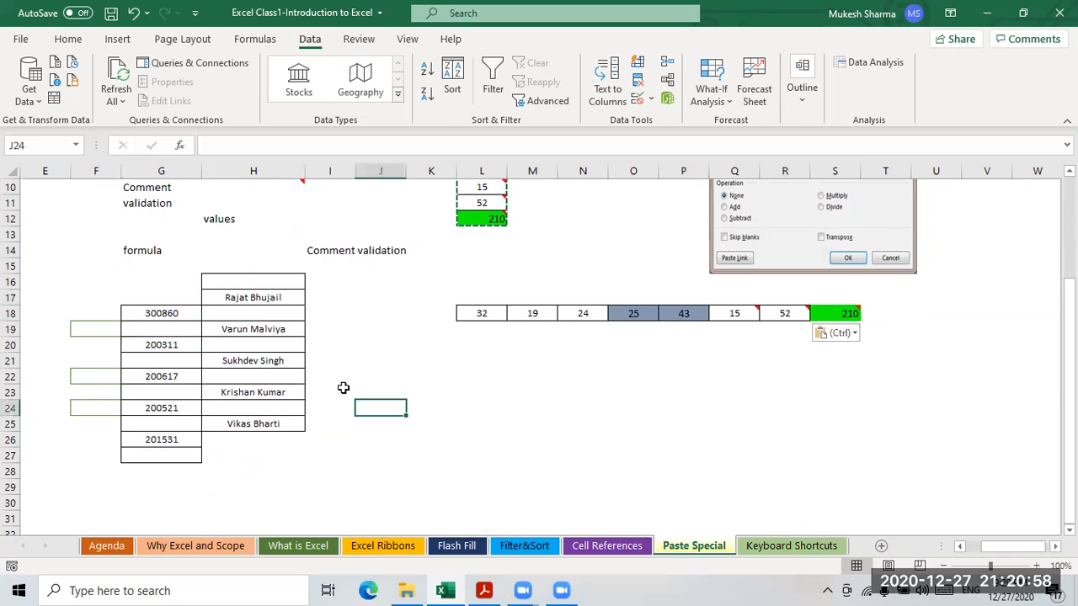
left_click(254, 284)
left_click_drag(404, 357, 381, 345)
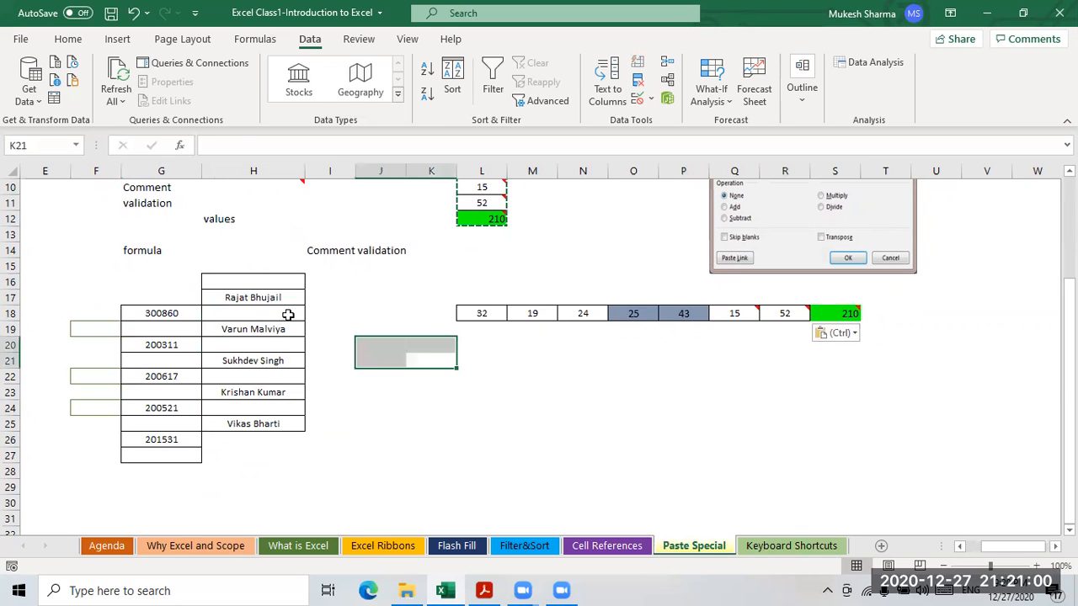
left_click_drag(252, 298, 256, 421)
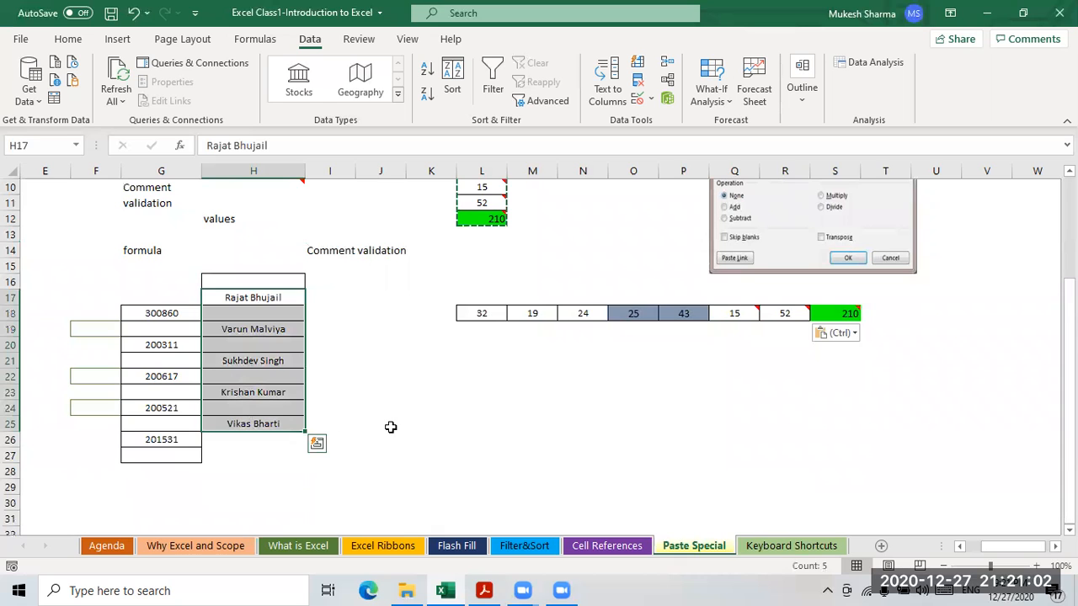
- Copy H17:H25 and paste it into G17 with Skip Blanks enabled
key("ctrl+c")
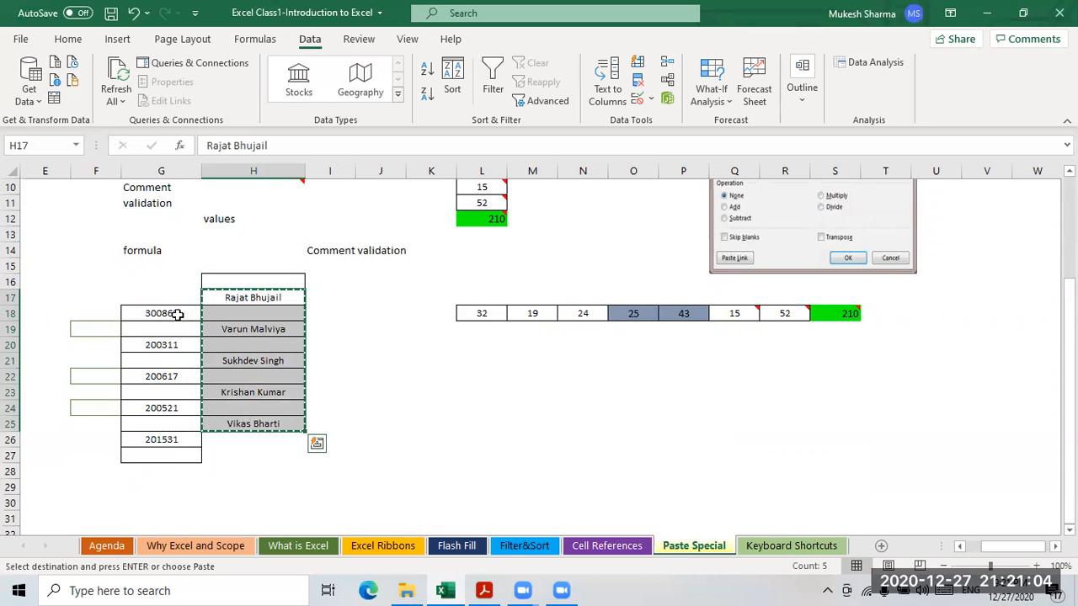
key("Left")
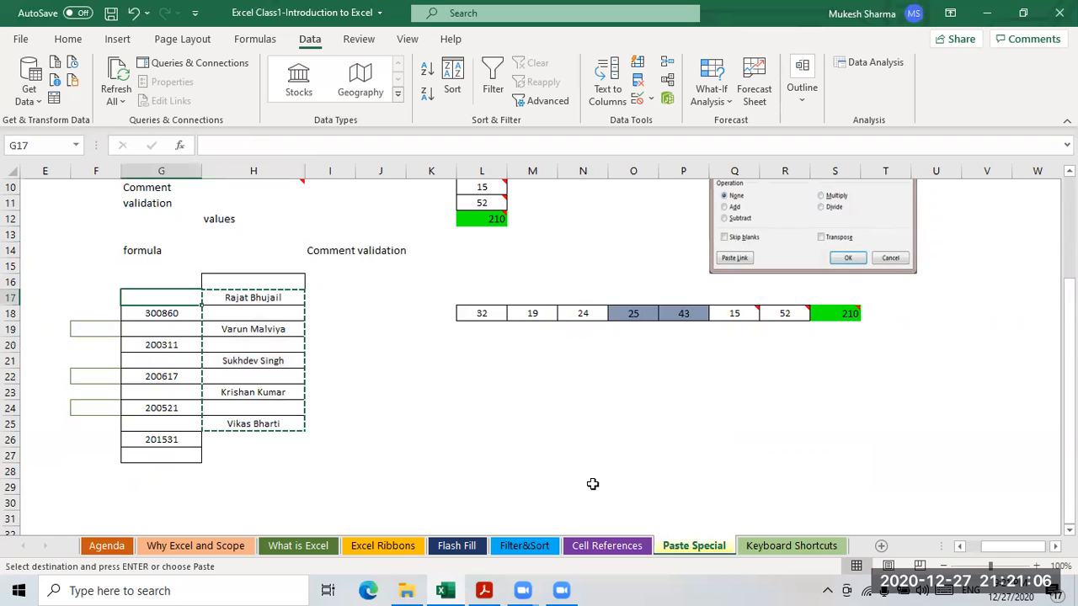
key("alt+e")
key("s")
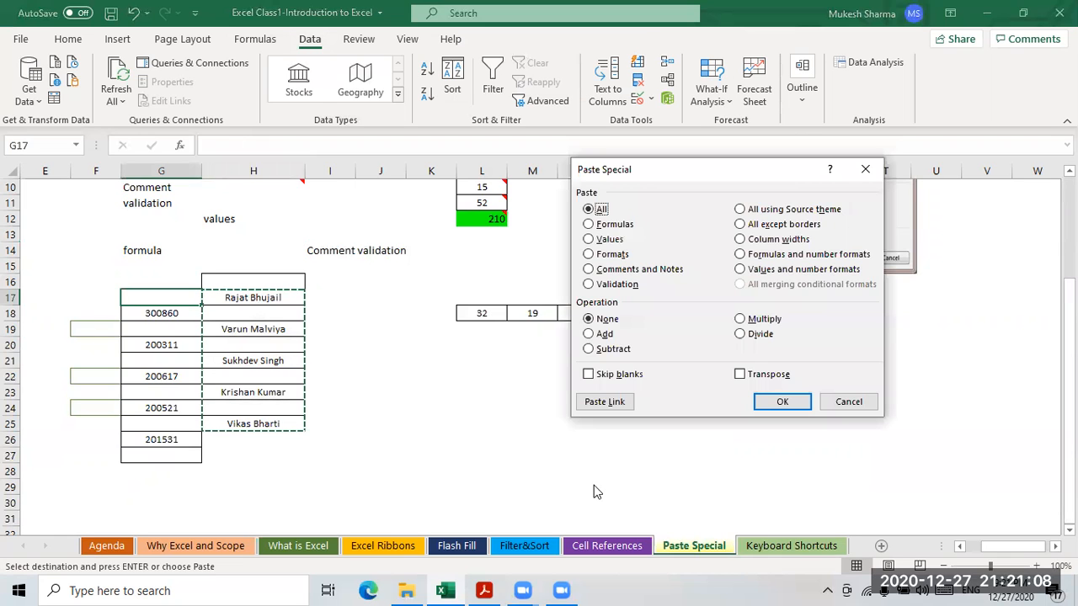
left_click(590, 375)
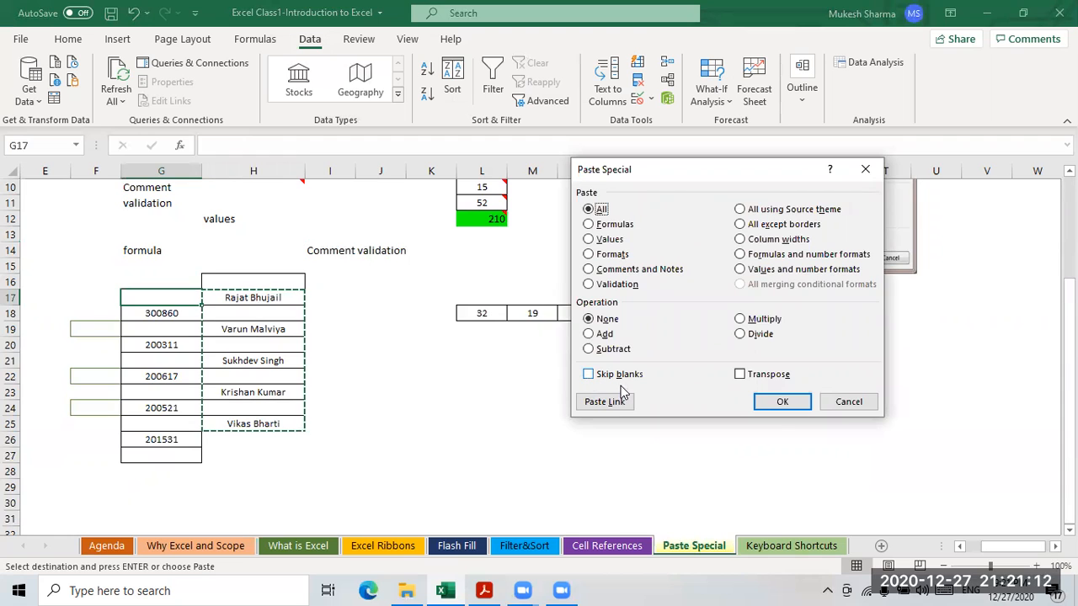
left_click(775, 401)
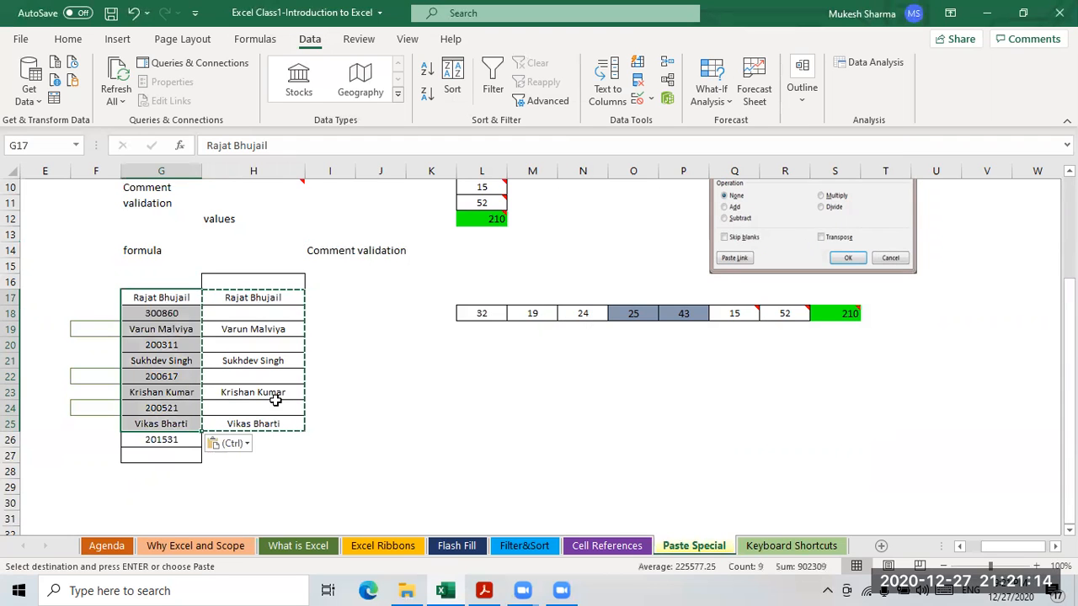
- Check the pasted names and IDs like 200311 in column G, then cancel the copy
left_click(168, 301)
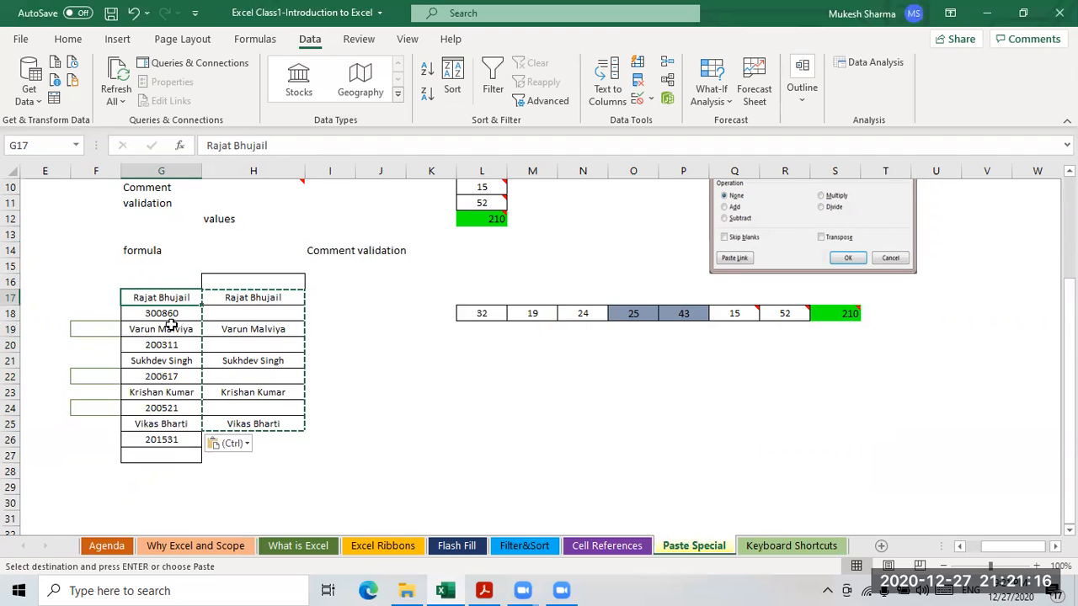
left_click(168, 344)
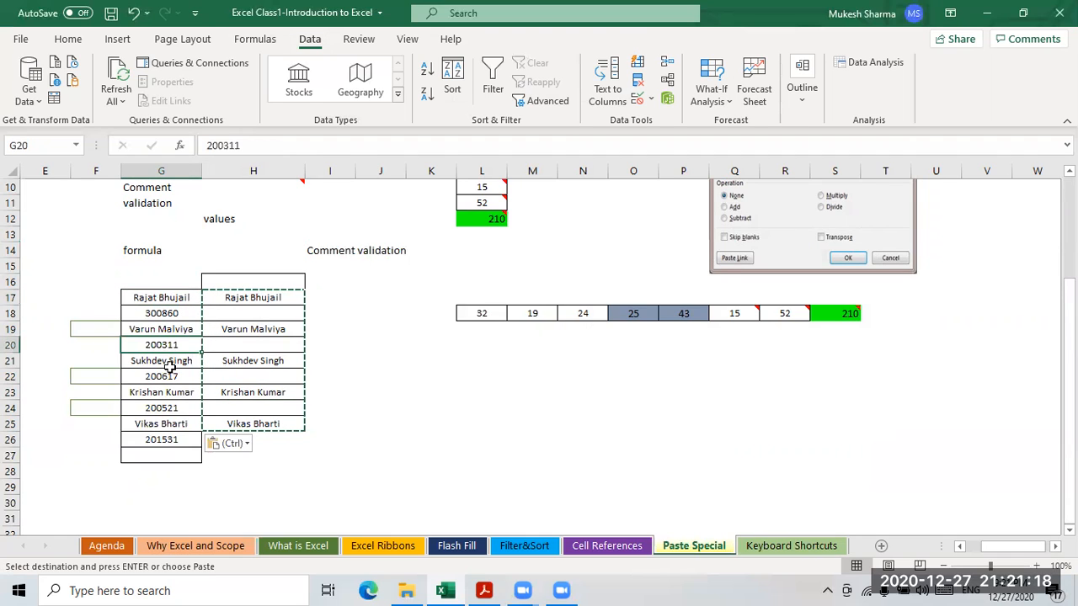
left_click(243, 377)
left_click(429, 424)
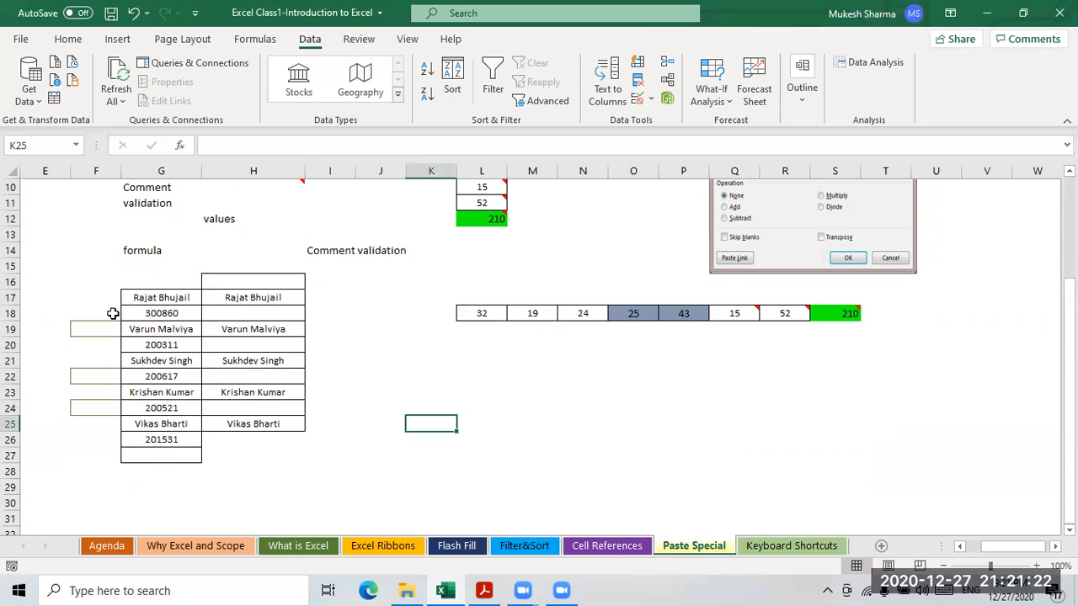
left_click_drag(253, 298, 261, 407)
left_click(485, 421)
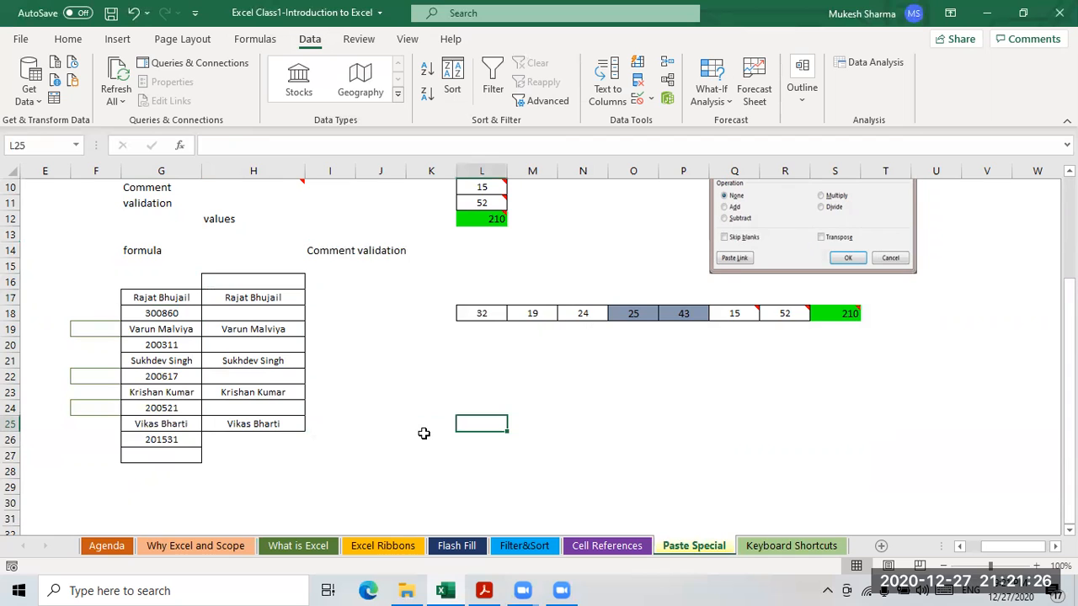
- Scroll back to the top and switch to the Keyboard Shortcuts sheet
scroll(425, 433, "up", 1)
scroll(425, 433, "up", 2)
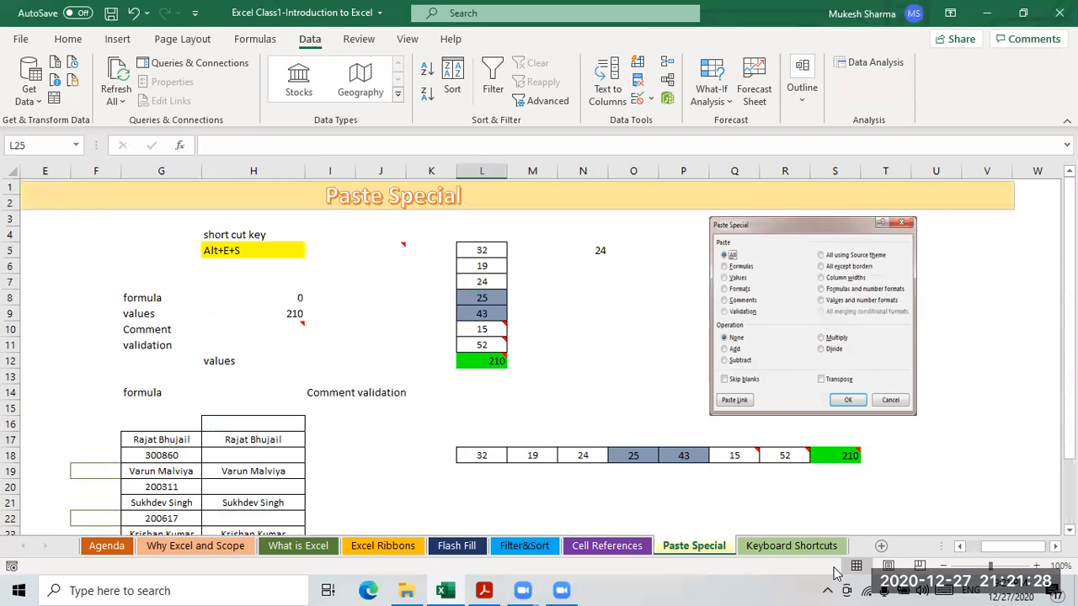
left_click(804, 546)
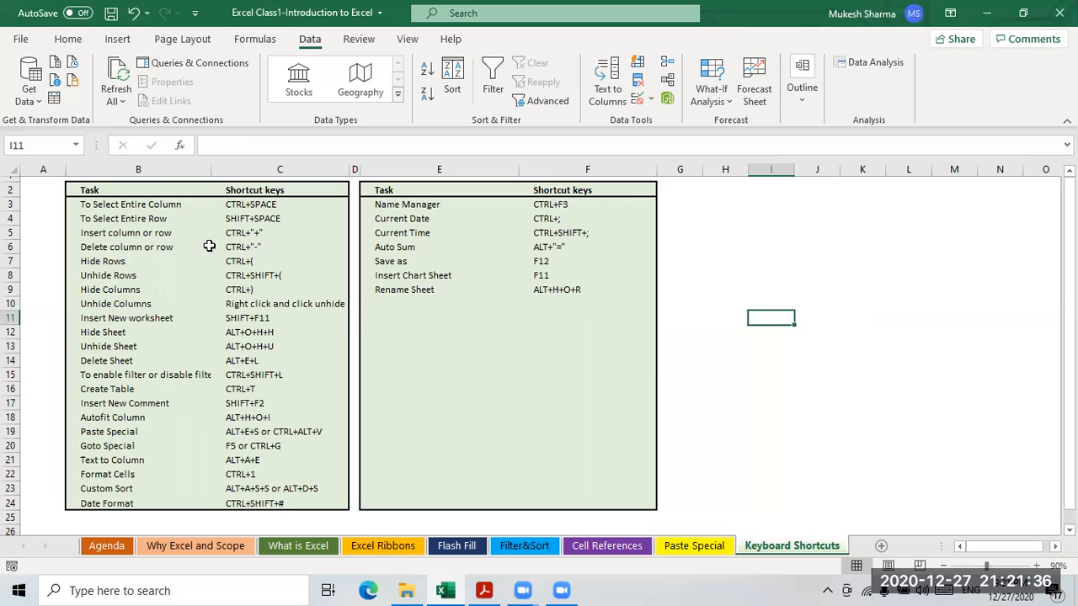
- Select column B with Ctrl+Space from B3, then row 4 with Shift+Space from B4
left_click(249, 206)
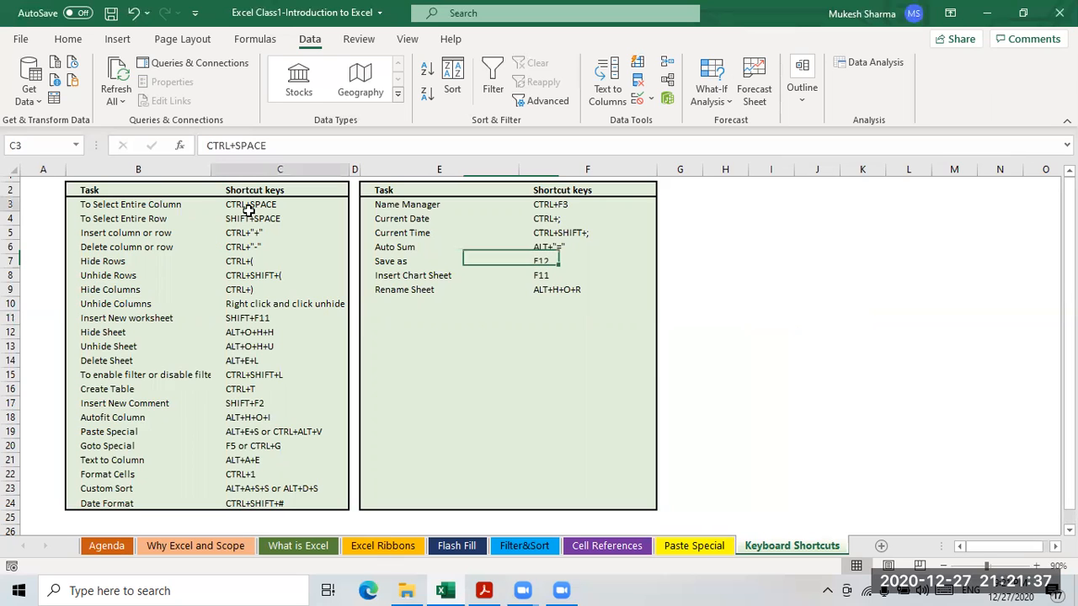
left_click(118, 207)
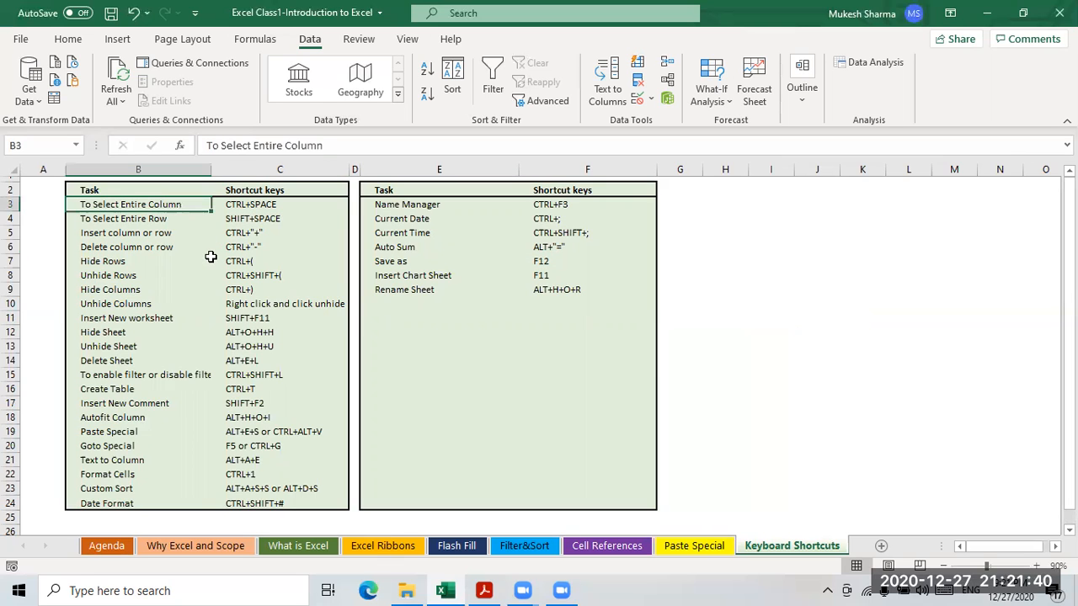
left_click(864, 167)
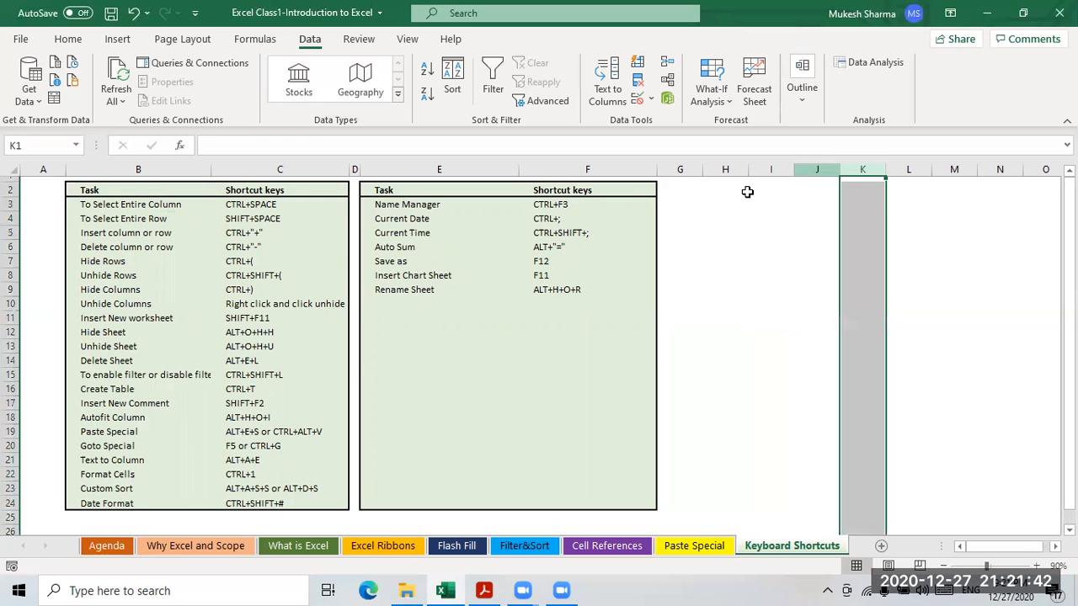
left_click(308, 250)
left_click(148, 208)
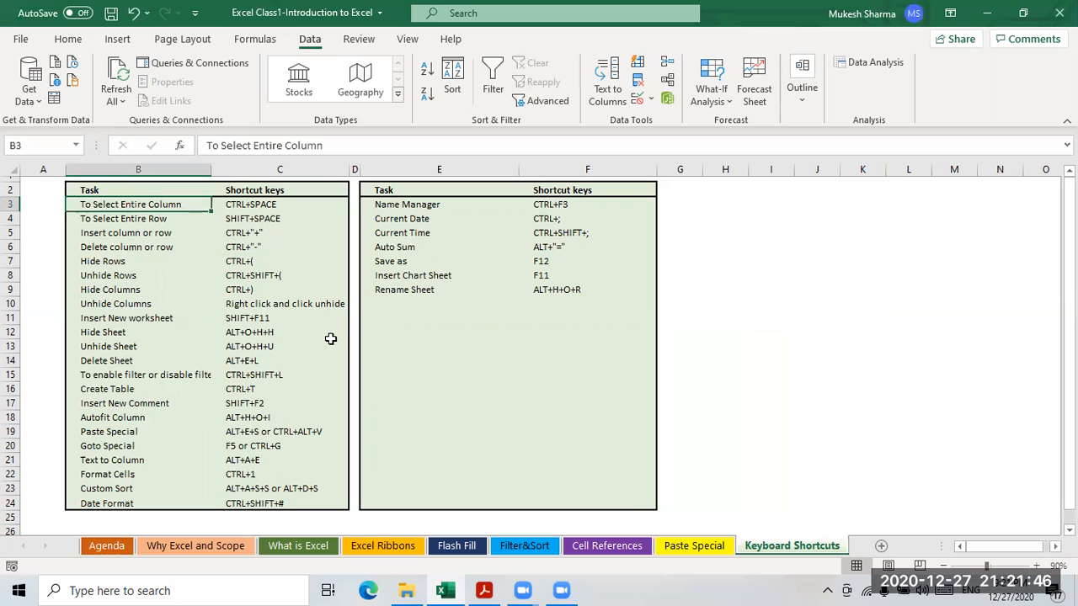
key("ctrl+space")
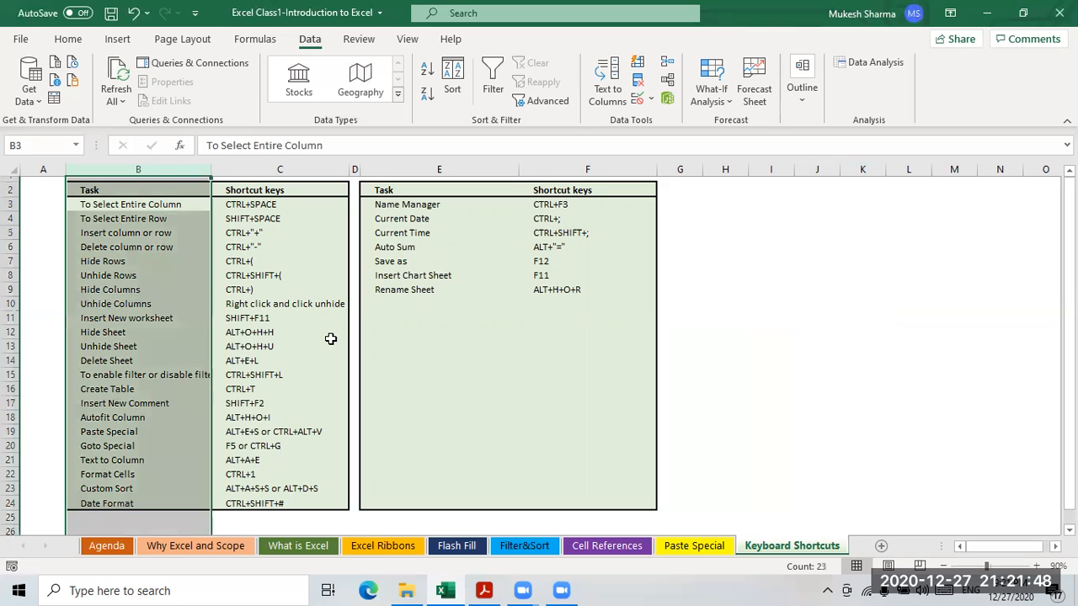
left_click(123, 223)
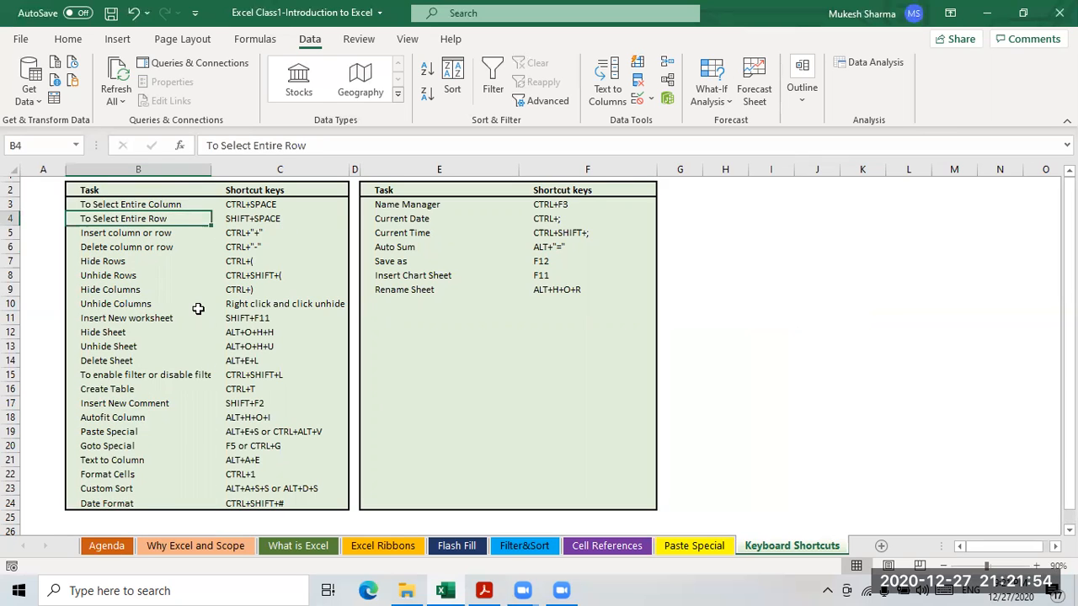
key("shift+space")
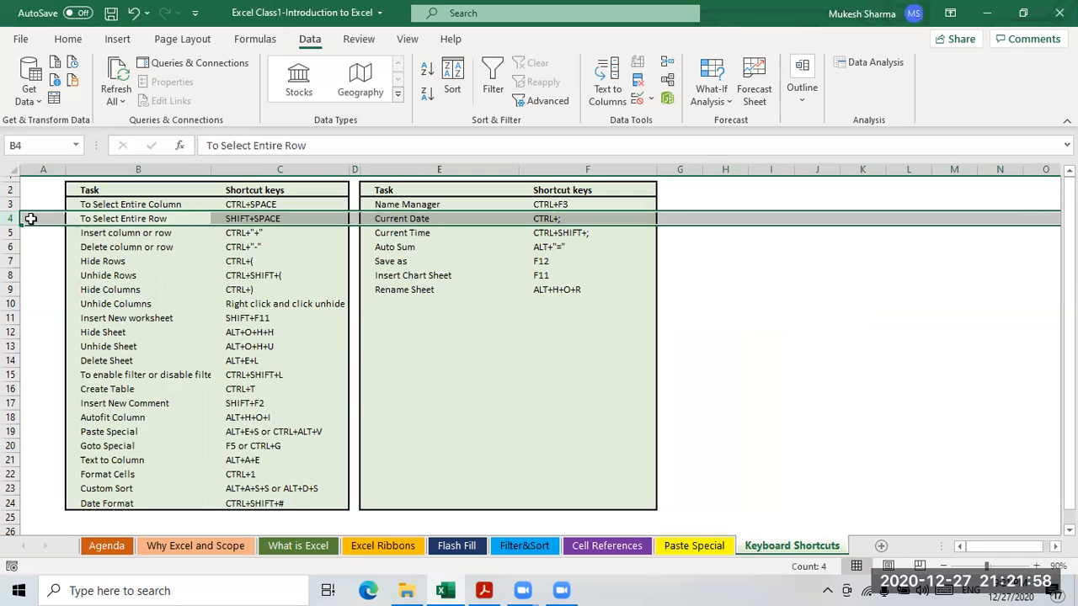
left_click(128, 238)
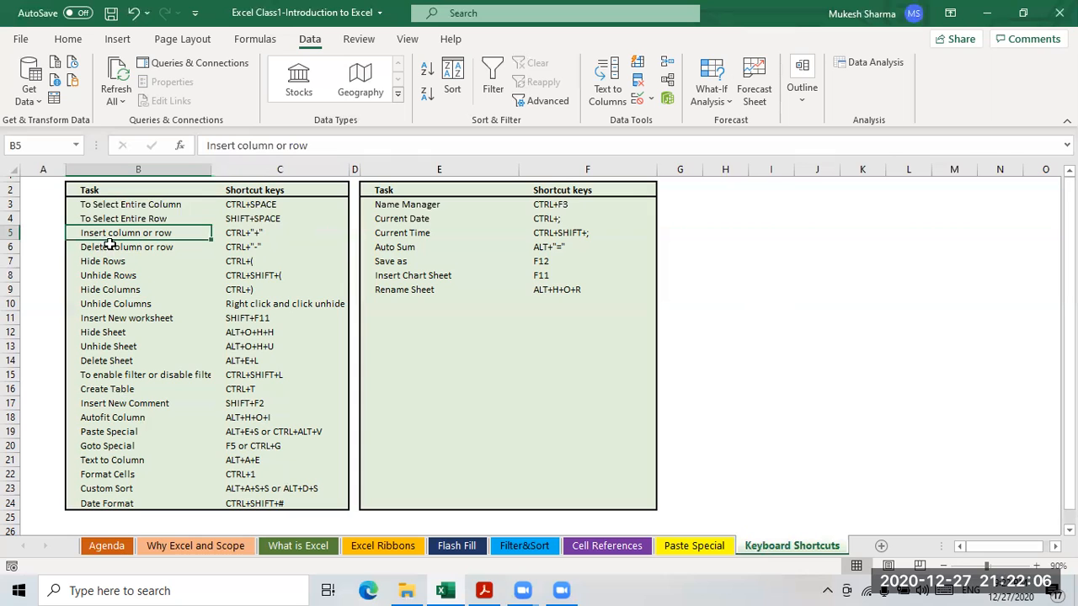
left_click(12, 232)
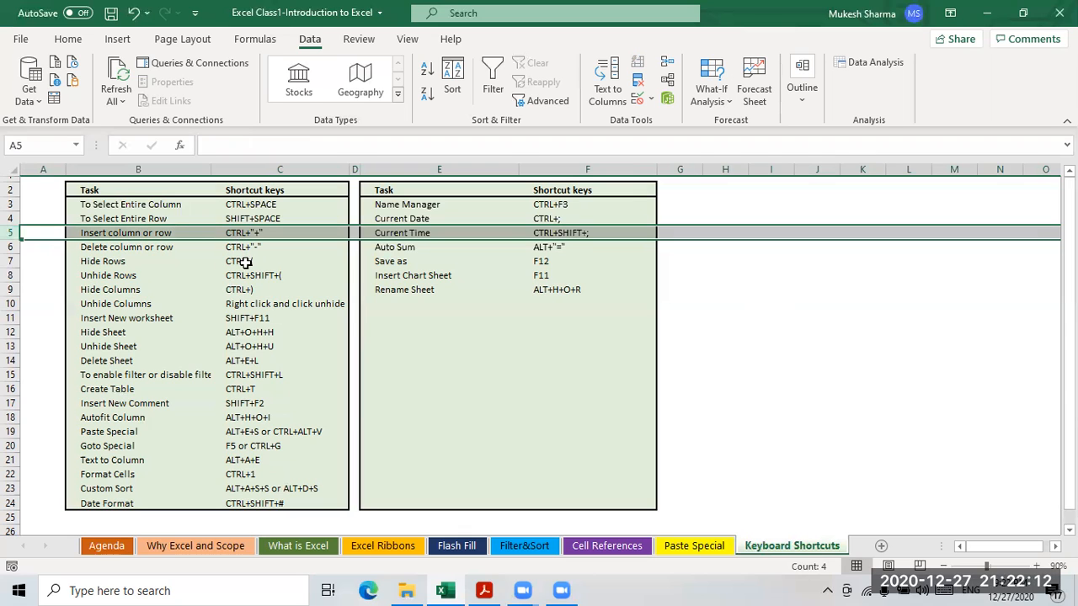
key("ctrl+plus")
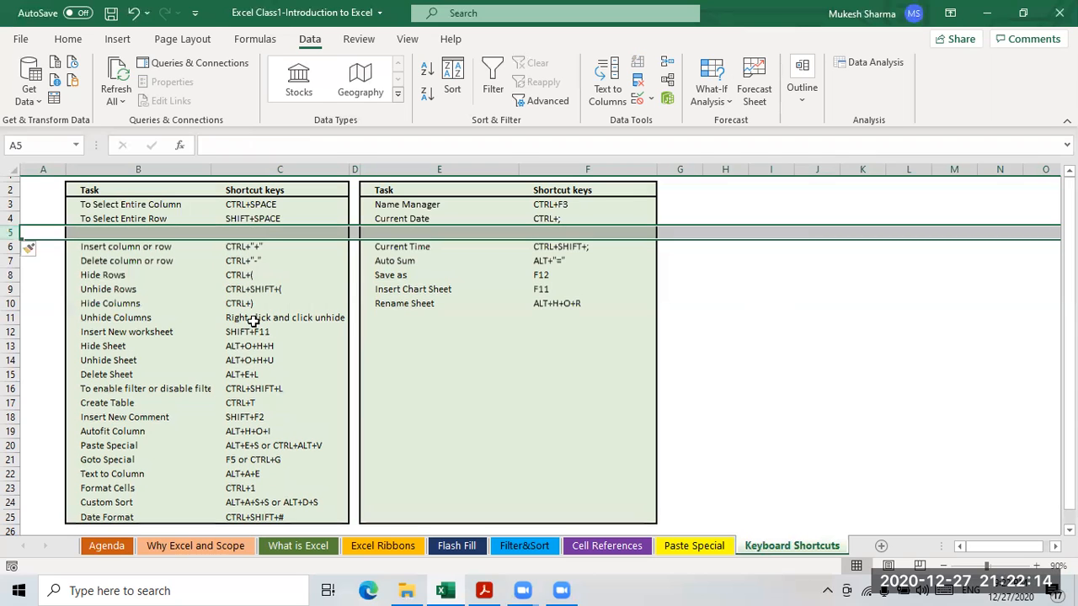
key("ctrl+plus")
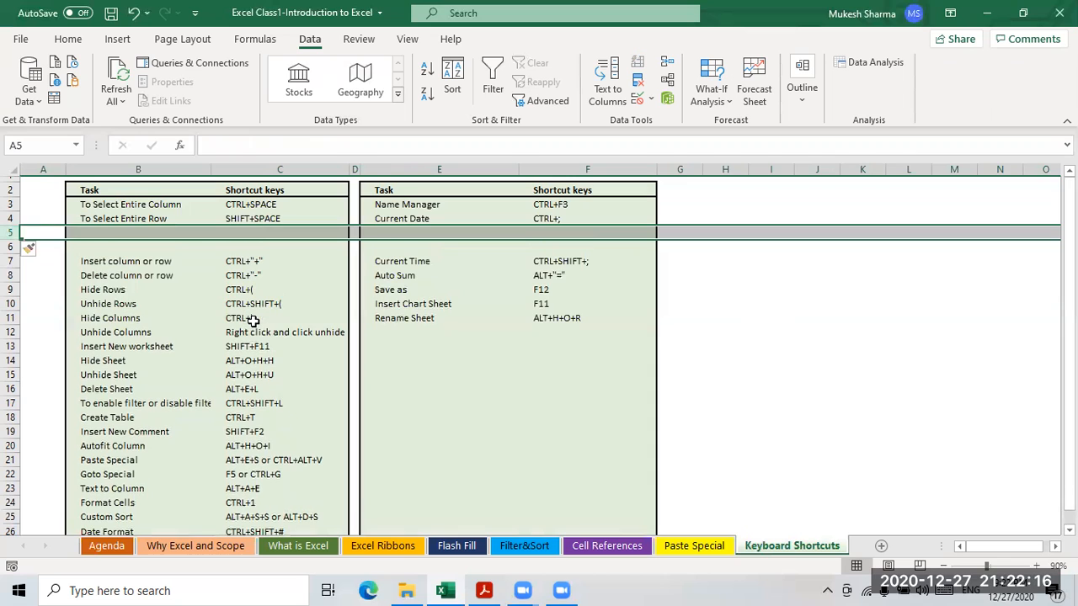
key("ctrl+minus")
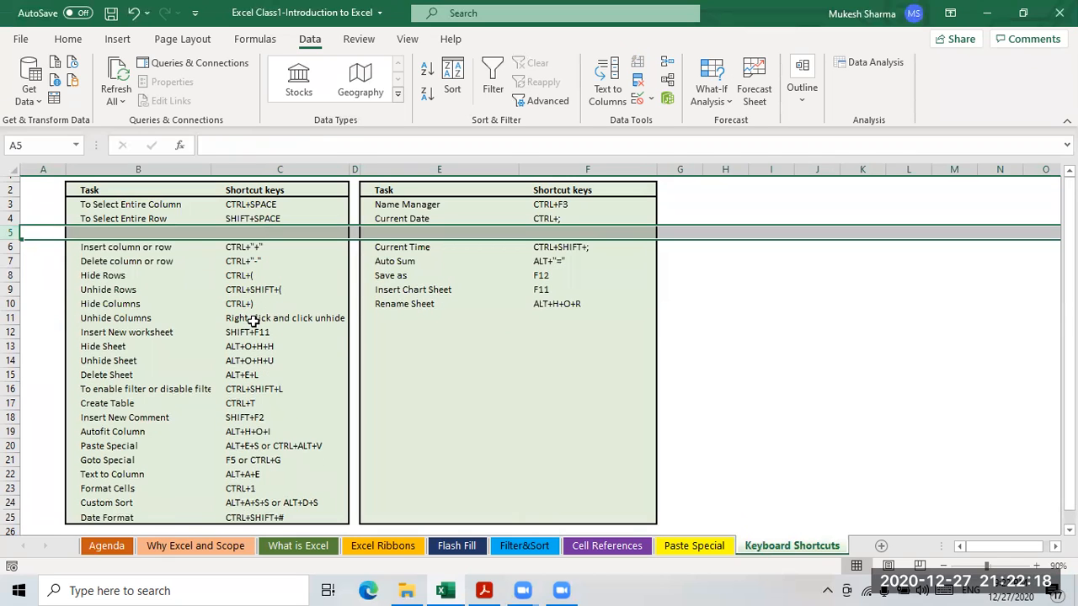
key("ctrl+minus")
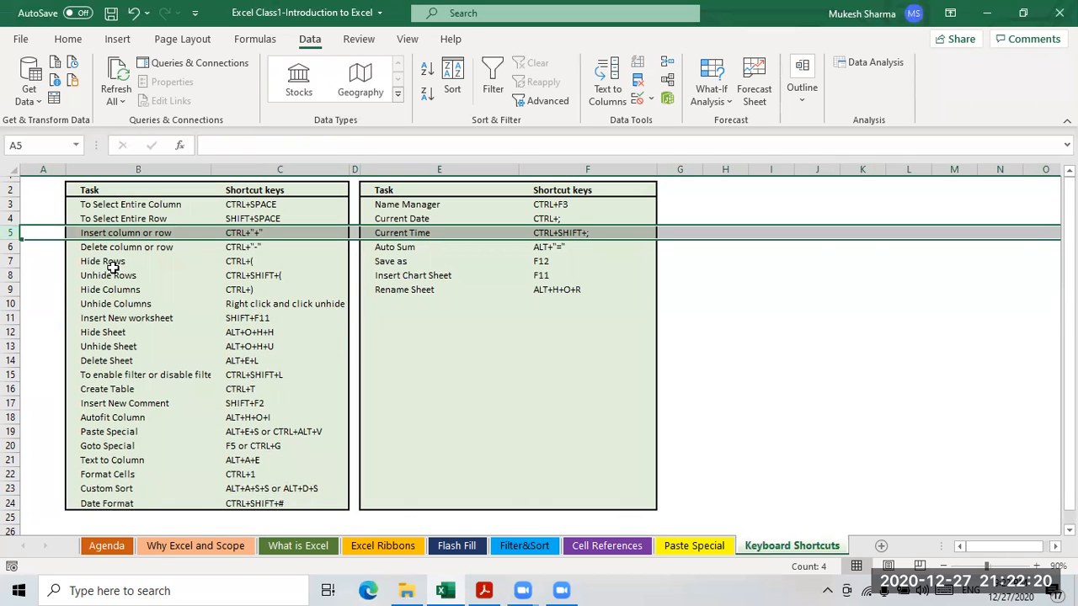
left_click(187, 262)
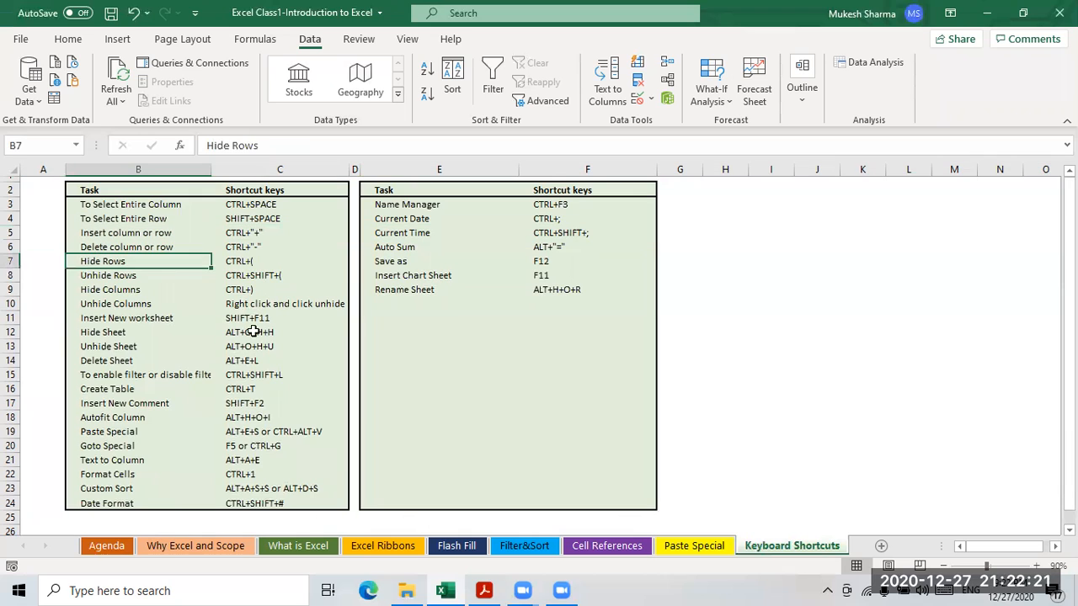
left_click(244, 266)
left_click(138, 276)
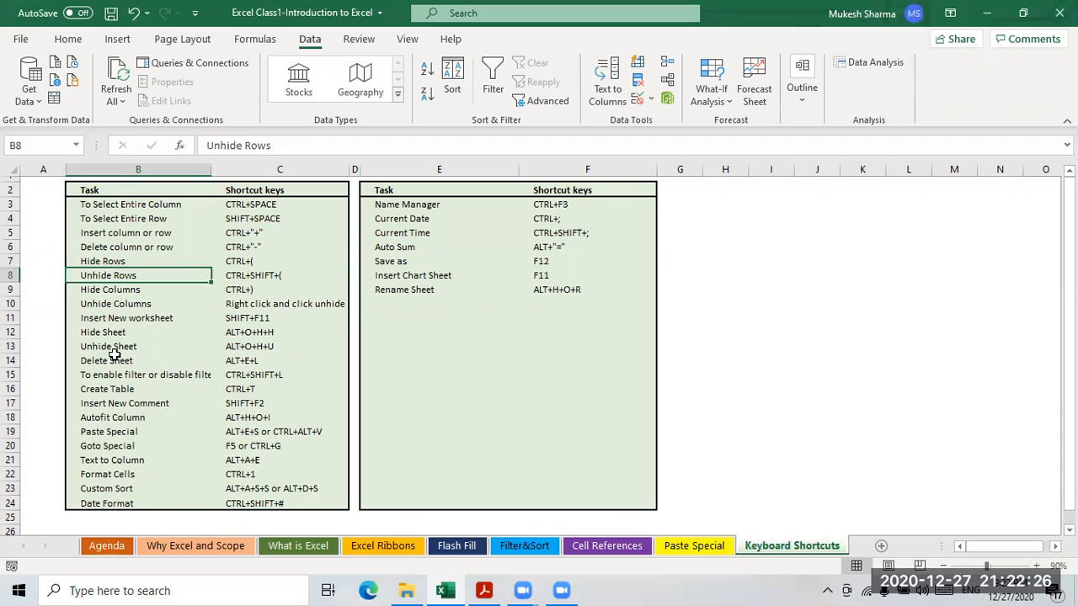
left_click(175, 430)
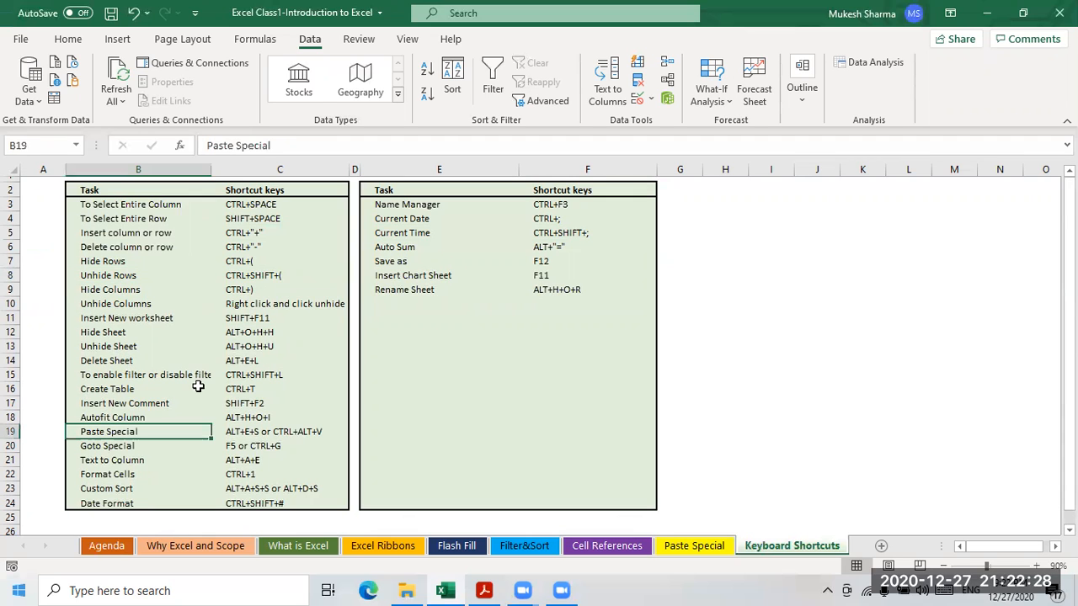
scroll(220, 338, "down", 1)
scroll(185, 368, "up", 1)
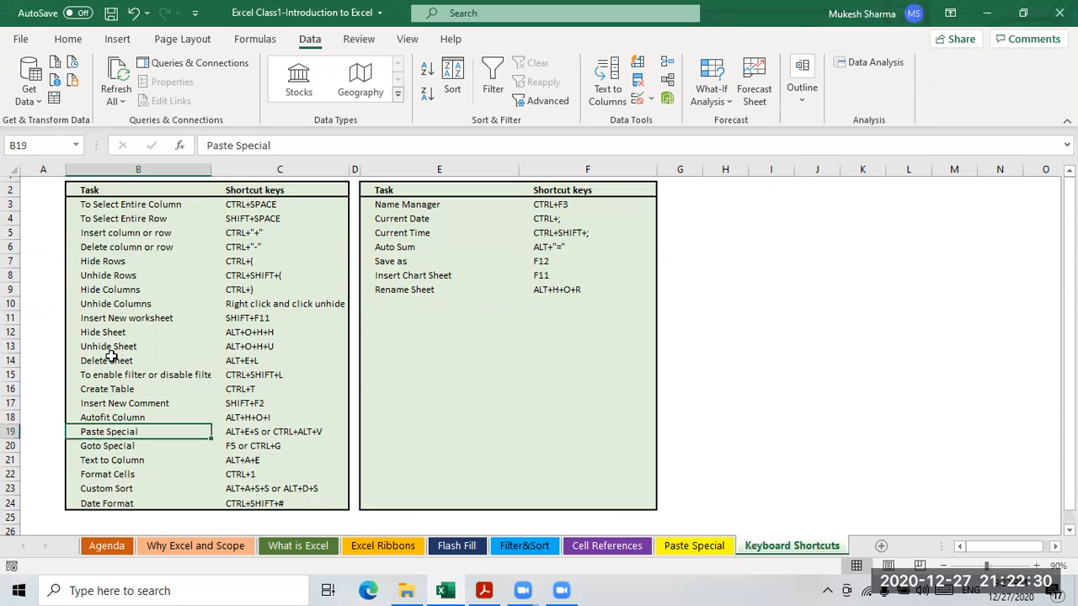
scroll(157, 387, "down", 1)
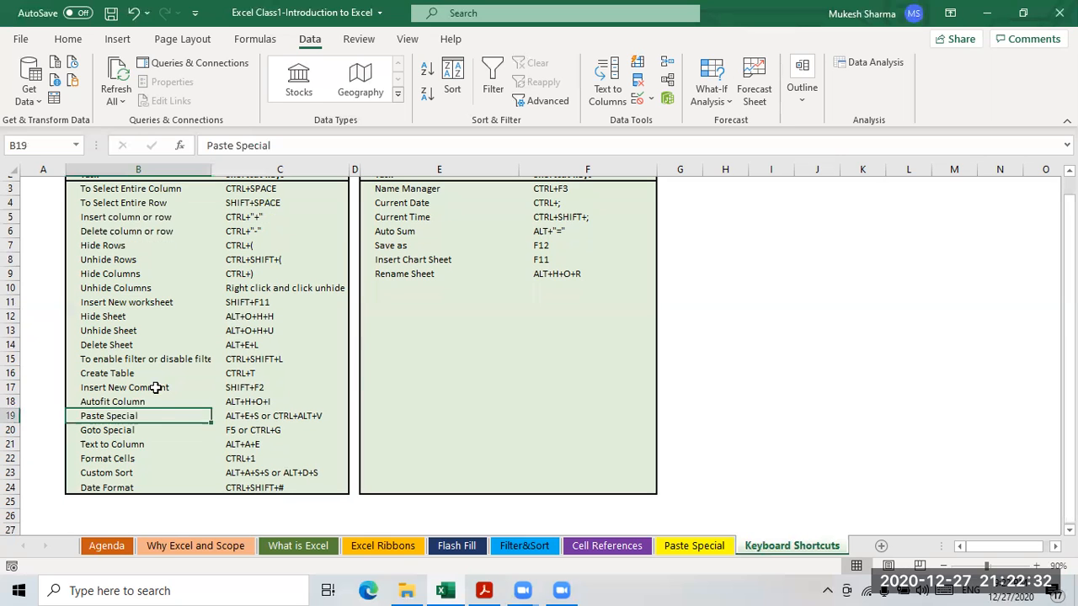
scroll(624, 444, "up", 1)
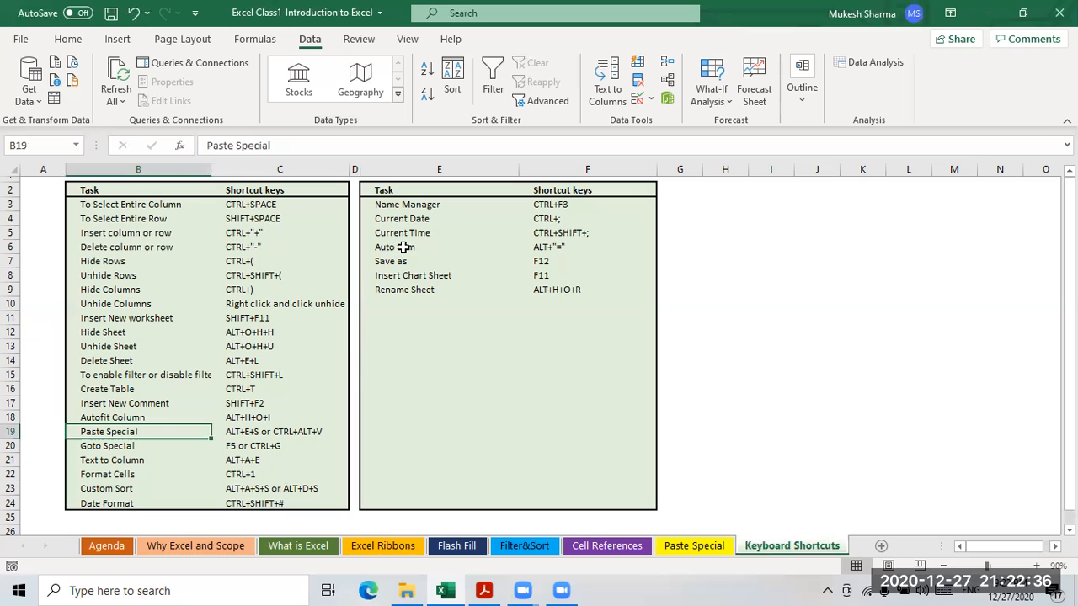
left_click(426, 207)
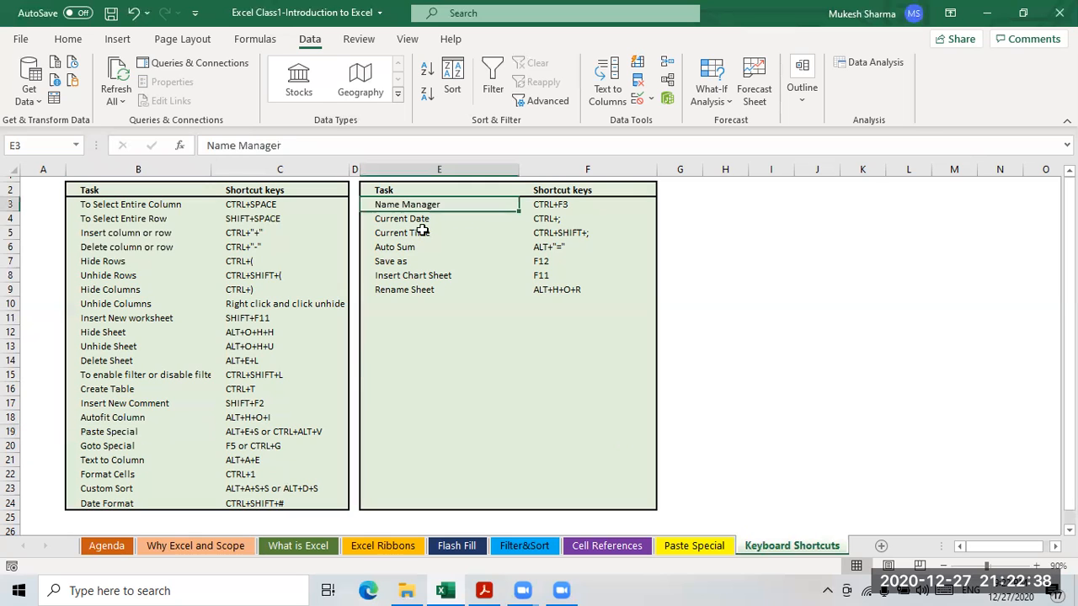
key("Tab")
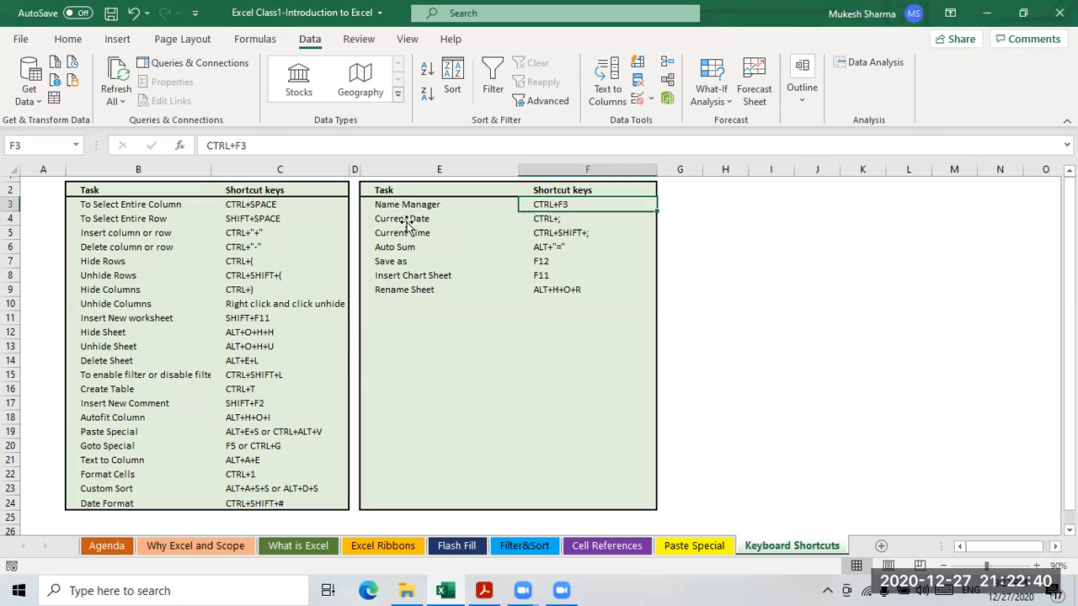
key("Return")
left_click(394, 250)
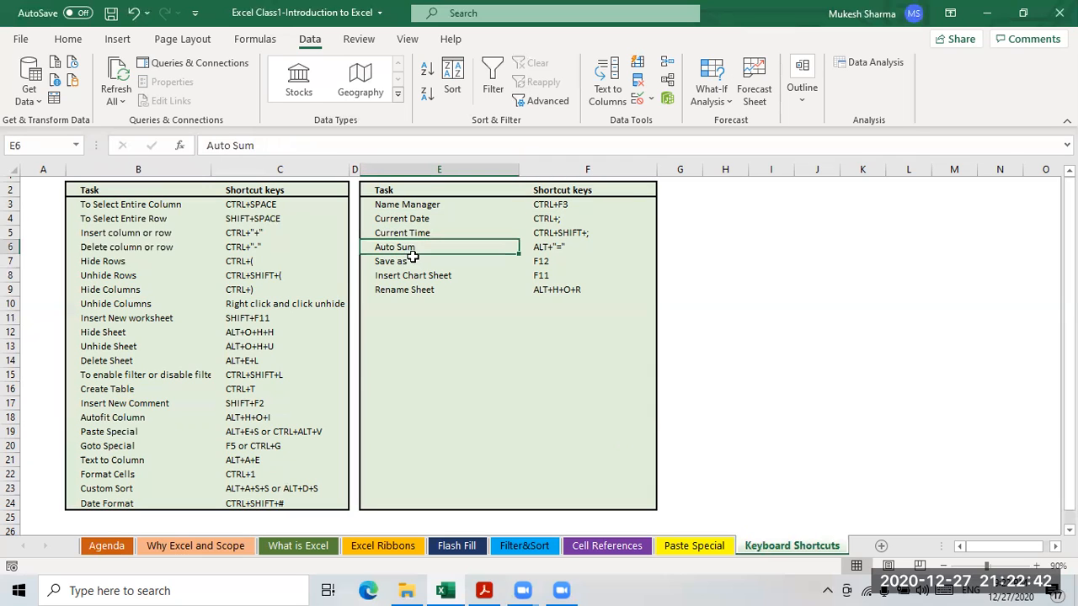
left_click(522, 420)
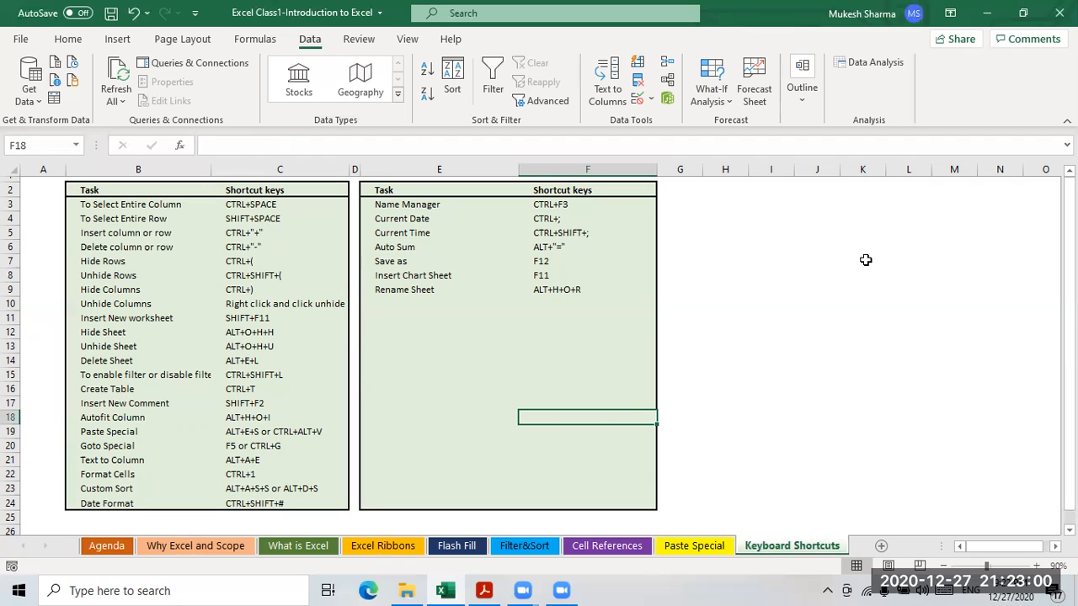
- Click through empty cells beside the keyboard shortcut tables
left_click(817, 288)
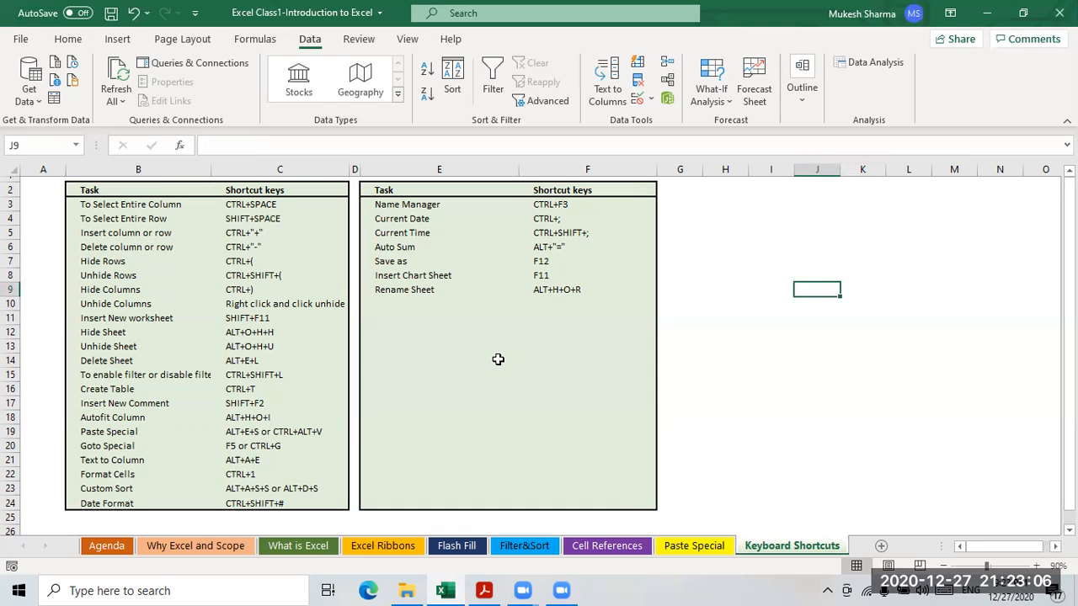
left_click(522, 349)
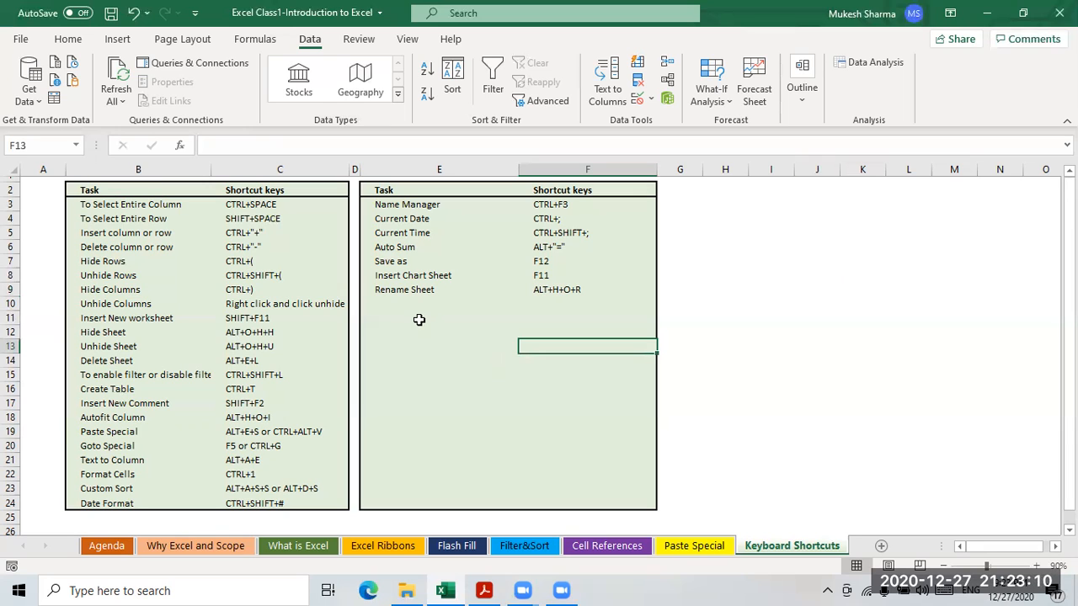
left_click(800, 278)
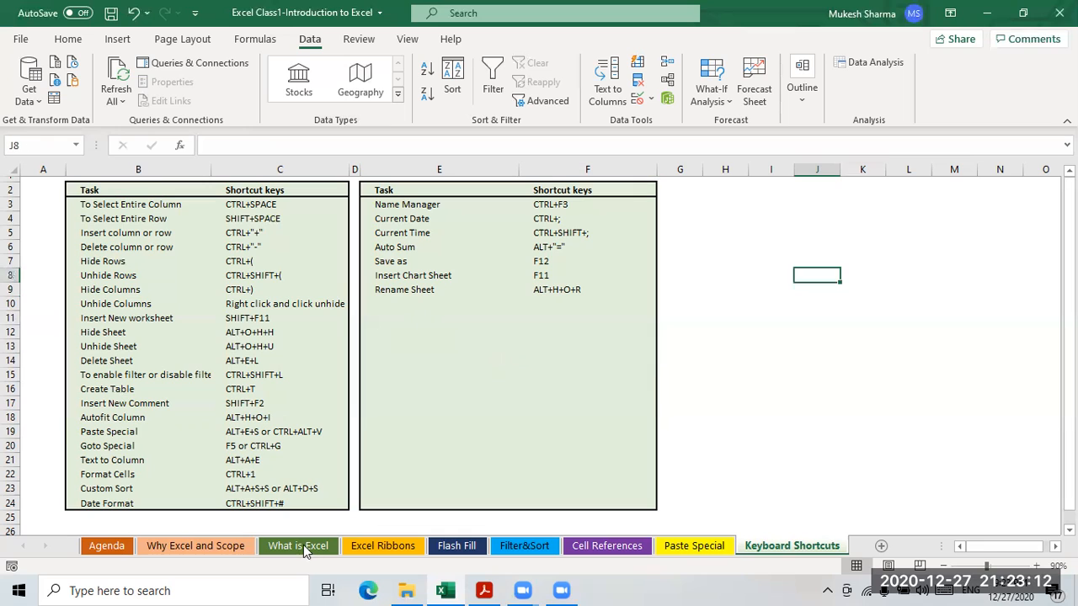
left_click(742, 395)
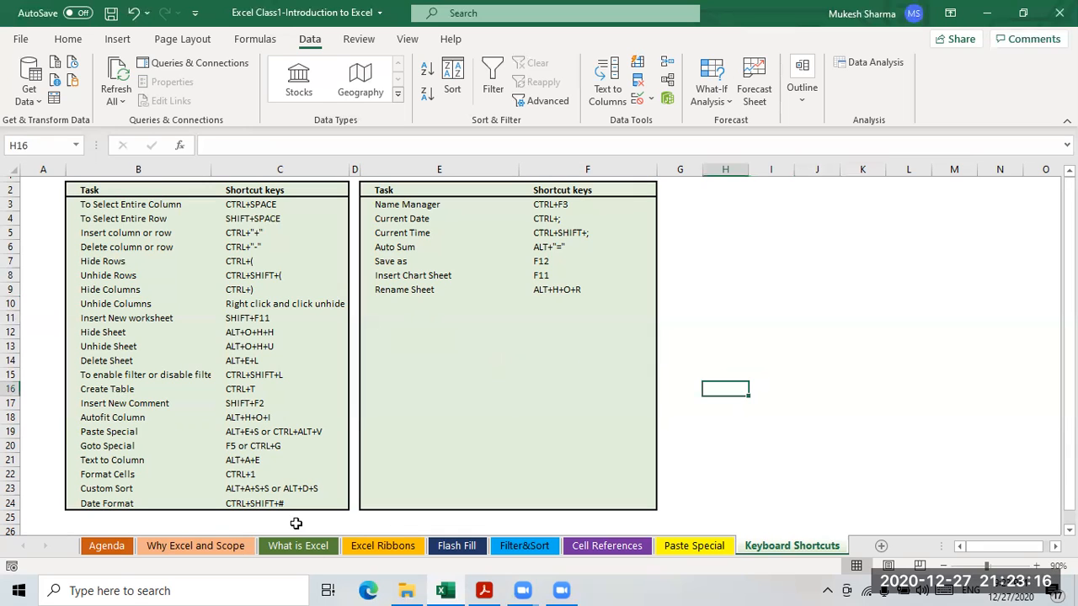
- Return to the Agenda sheet, scroll its list, then switch to File Explorer with Alt+Tab
left_click(107, 546)
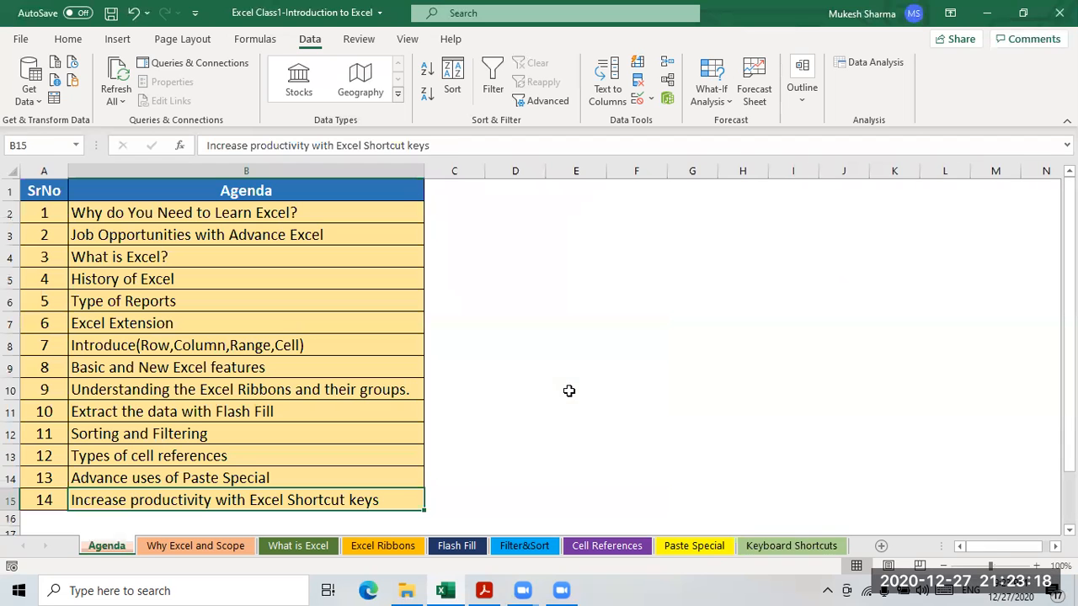
left_click(559, 398)
scroll(556, 401, "down", 1)
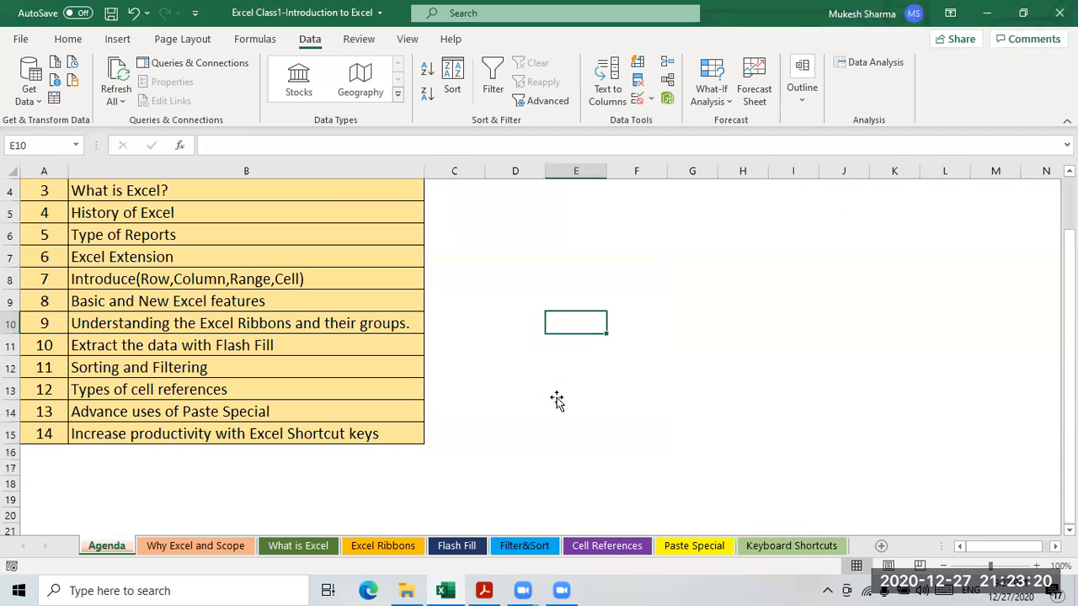
scroll(557, 401, "up", 1)
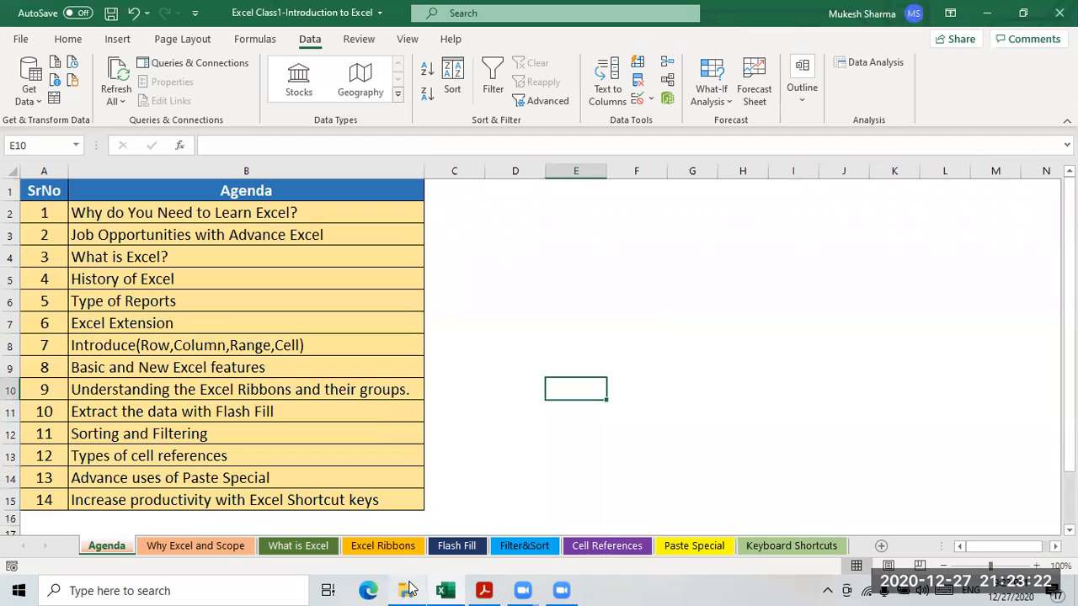
key("alt+Tab")
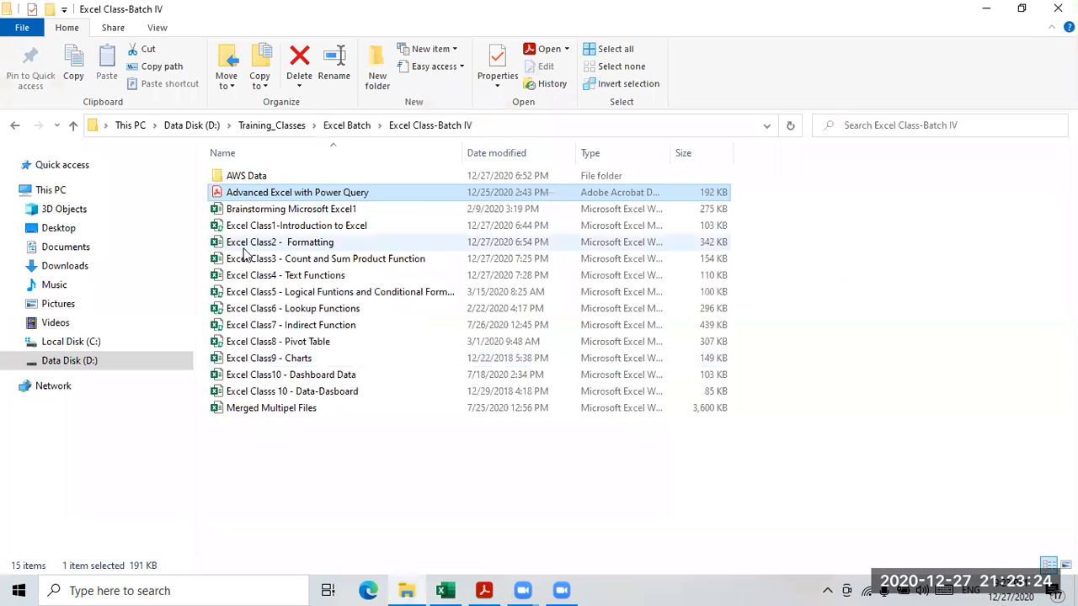
- Open the Excel Class2 - Formatting workbook, landing on its Number Format sheet
double_click(253, 245)
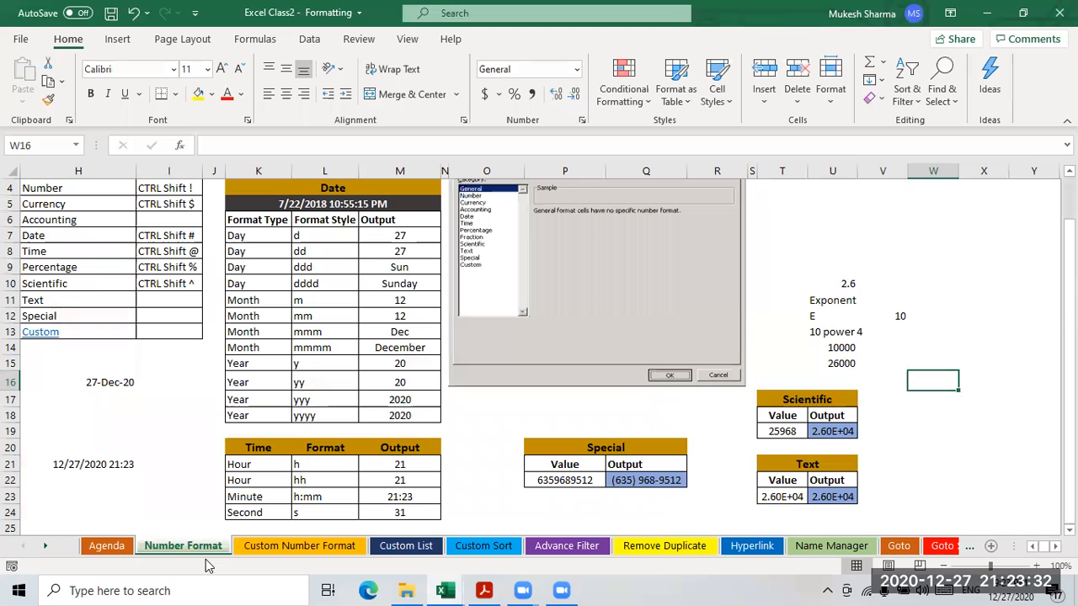
- Page through the sheets from Number Format to Goto Special_1 using Ctrl+PgDn and tab clicks
left_click(108, 547)
key("ctrl+Page_Down")
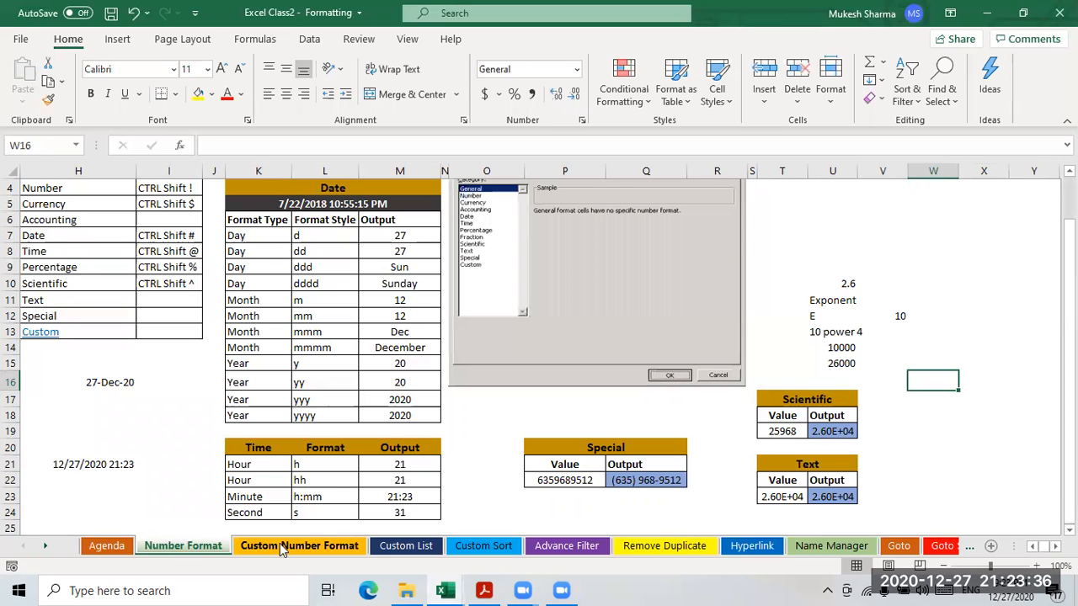
scroll(258, 468, "up", 1)
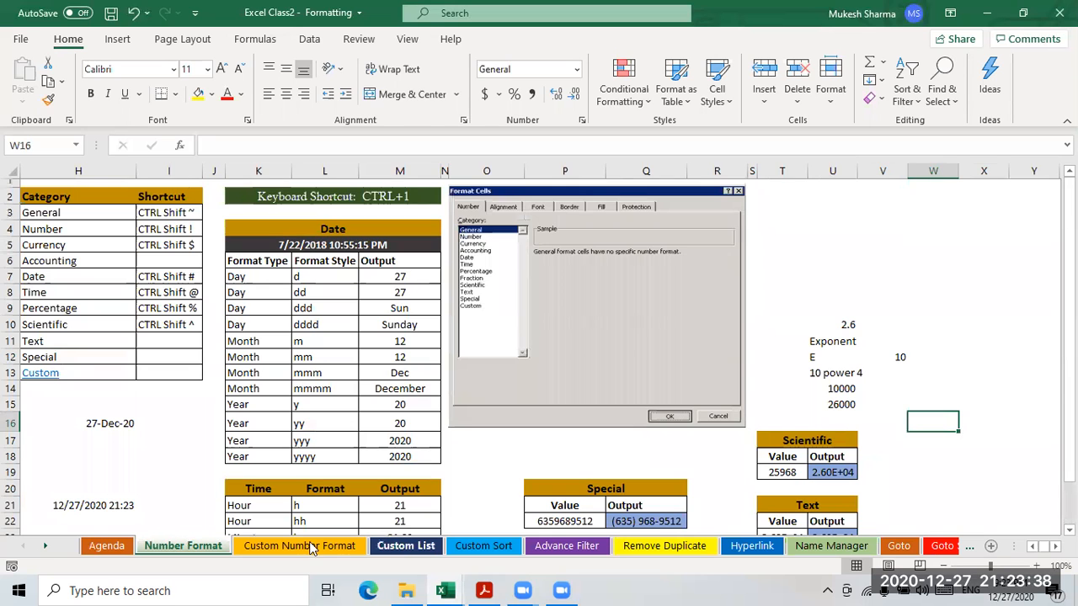
key("ctrl+Page_Down")
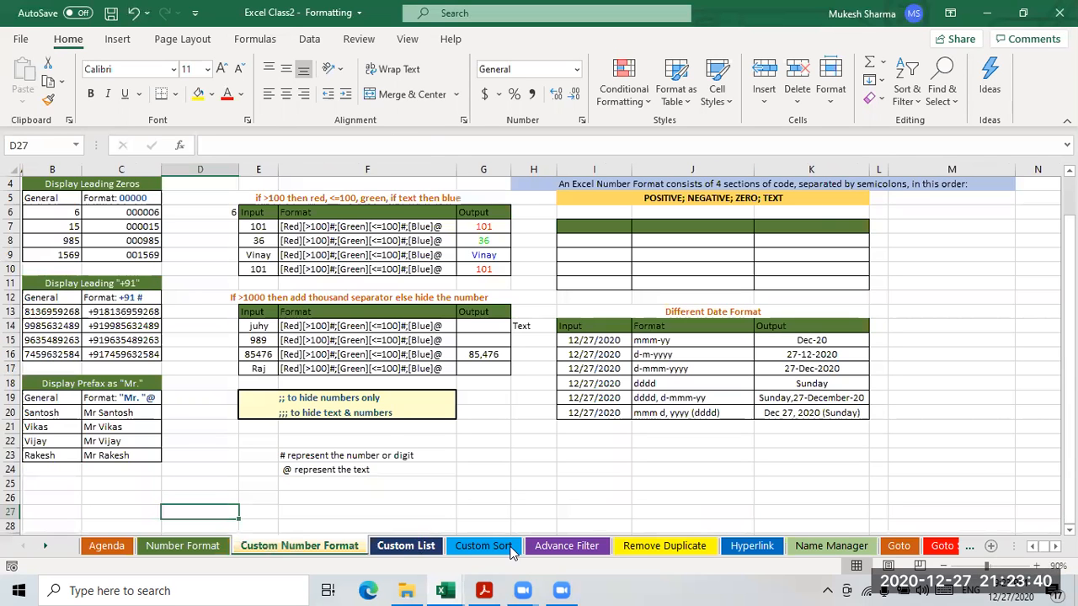
key("ctrl+Page_Down")
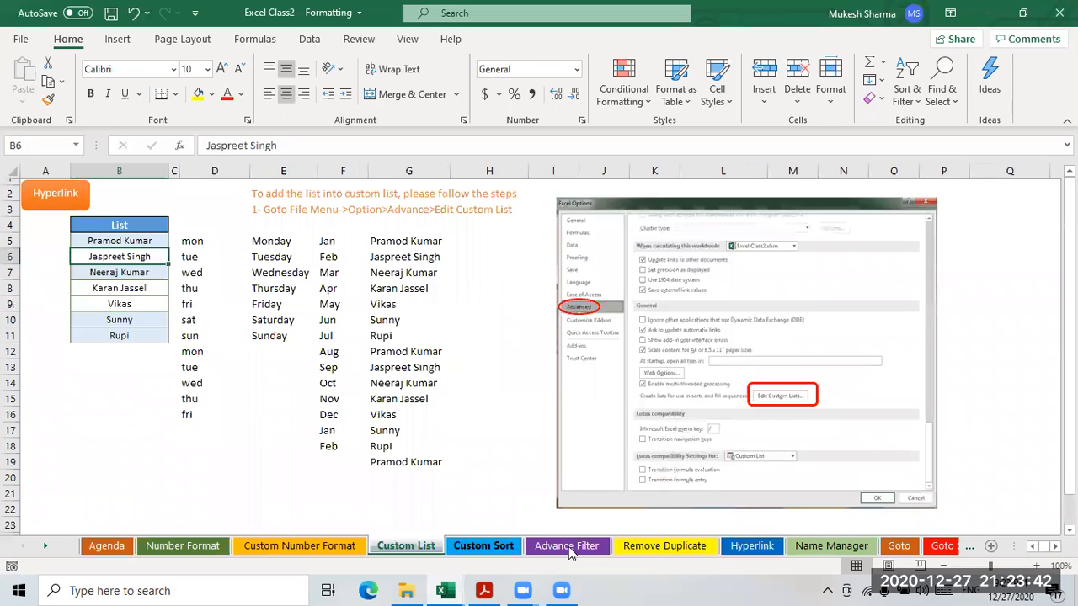
left_click(557, 548)
left_click(751, 546)
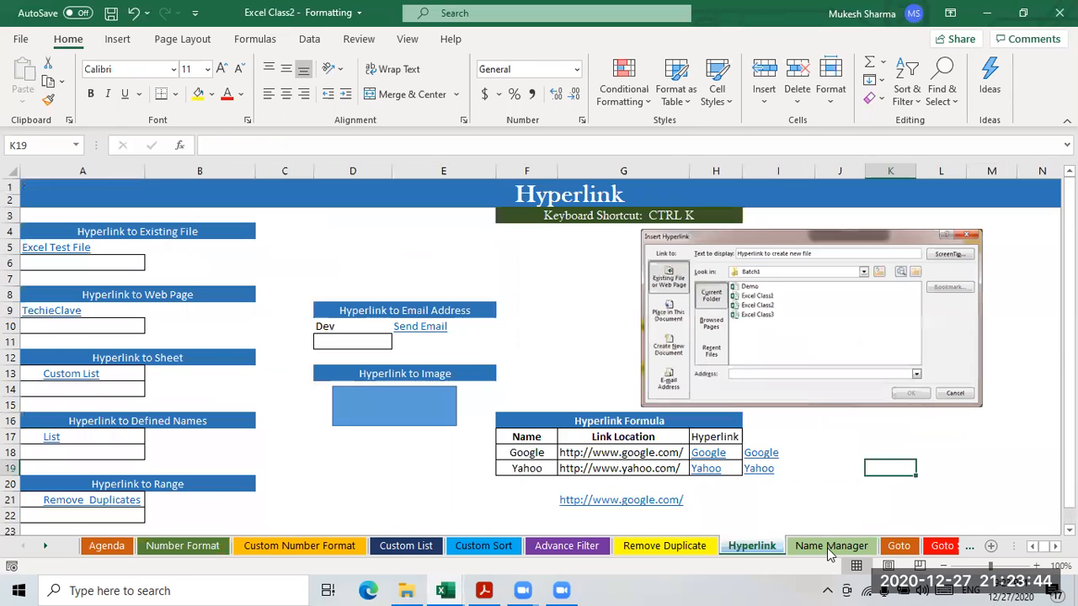
left_click(901, 547)
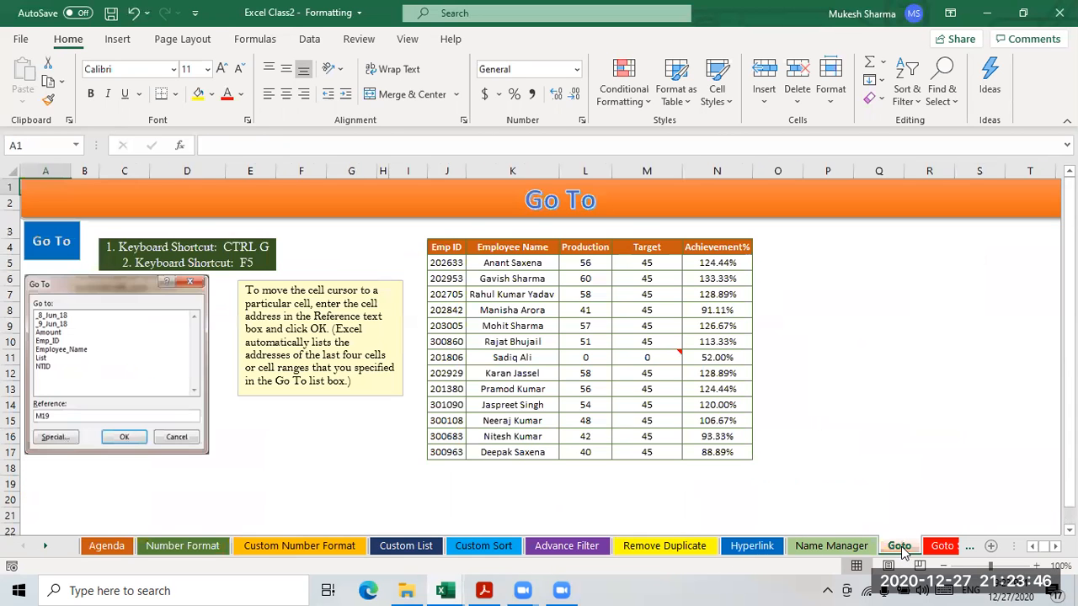
left_click(941, 546)
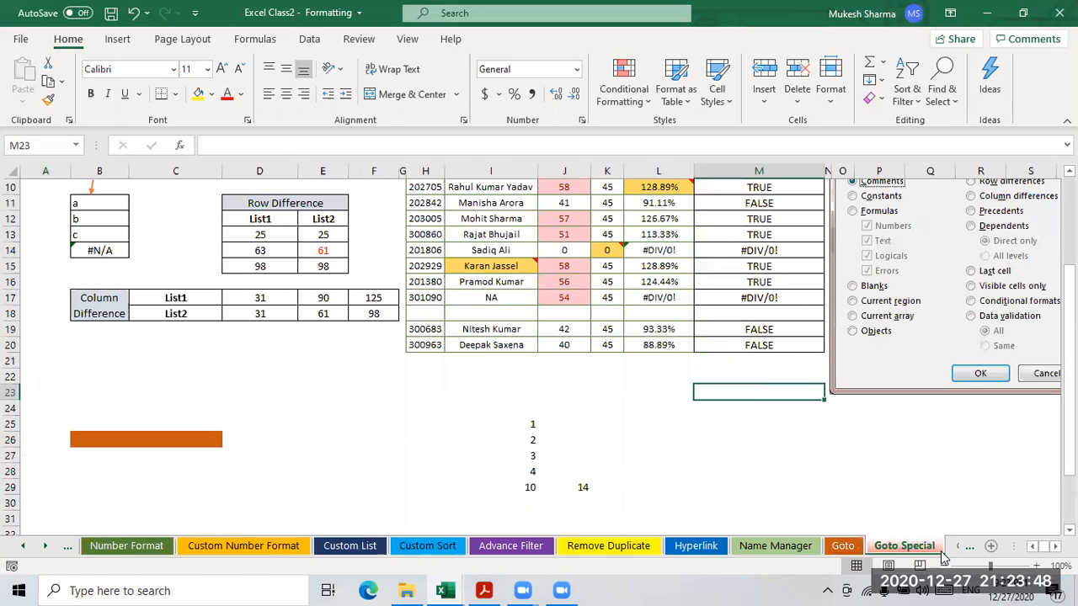
left_click(954, 546)
left_click(880, 547)
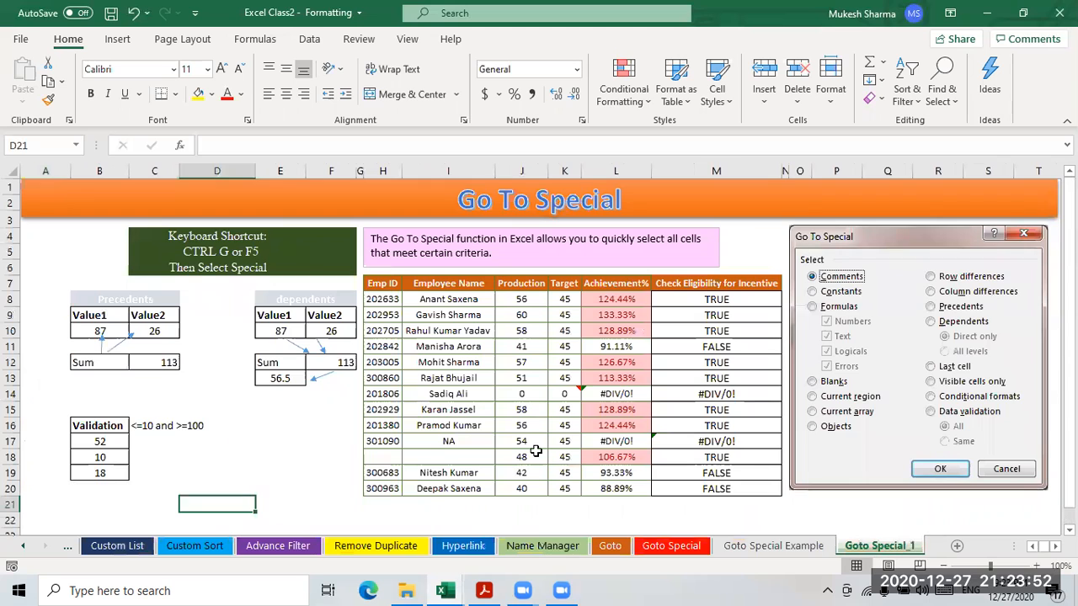
scroll(534, 416, "down", 2)
scroll(533, 416, "up", 2)
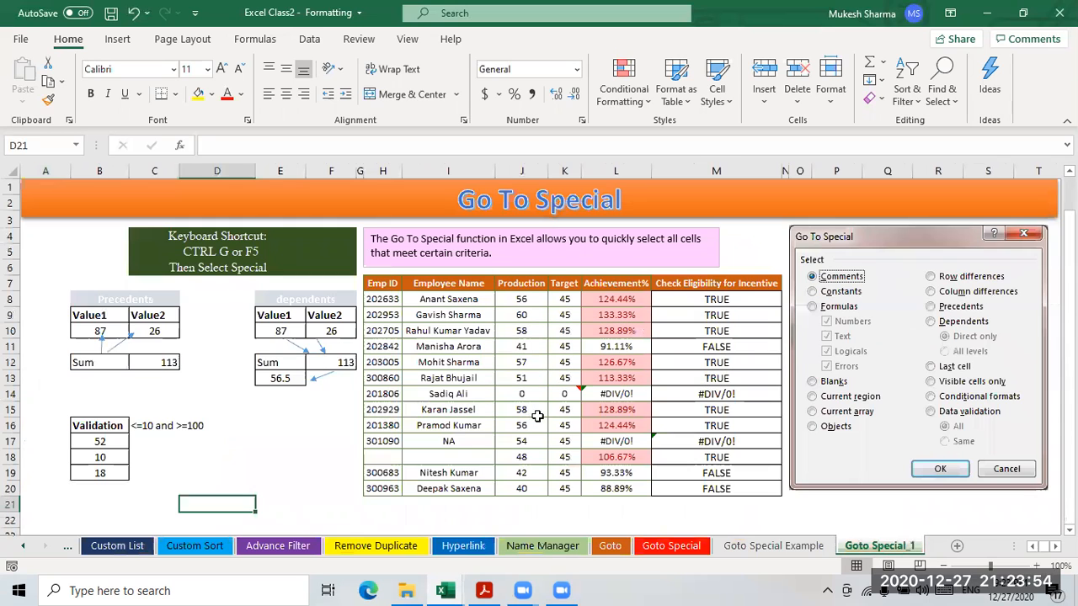
- Revisit Custom List, Advance Filter, Remove Duplicate, Hyperlink, Goto, Goto Special Example and Goto Special_1
left_click(124, 548)
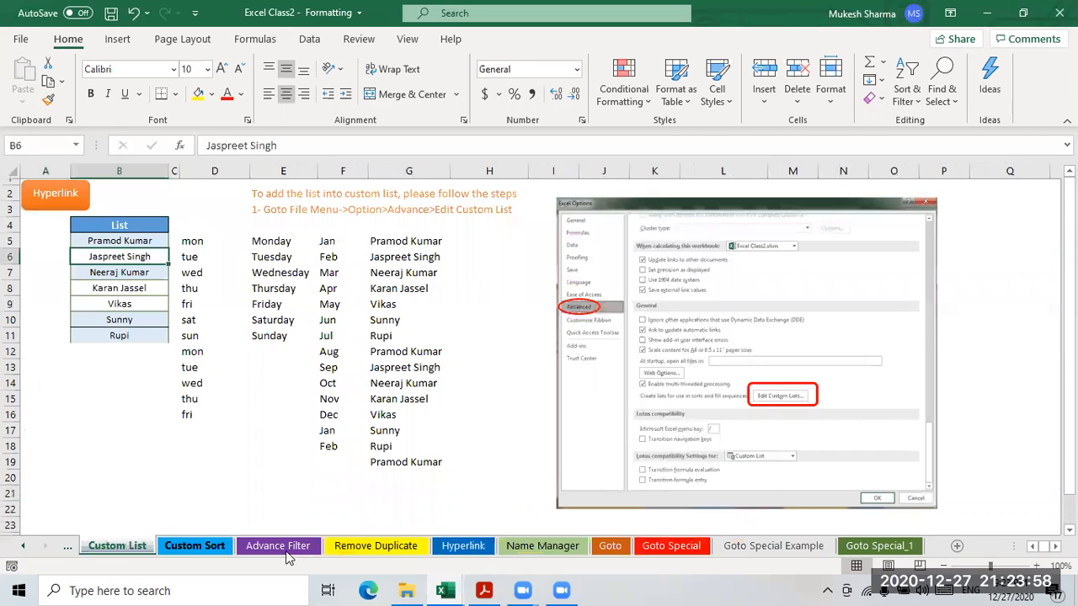
left_click(290, 555)
left_click(393, 551)
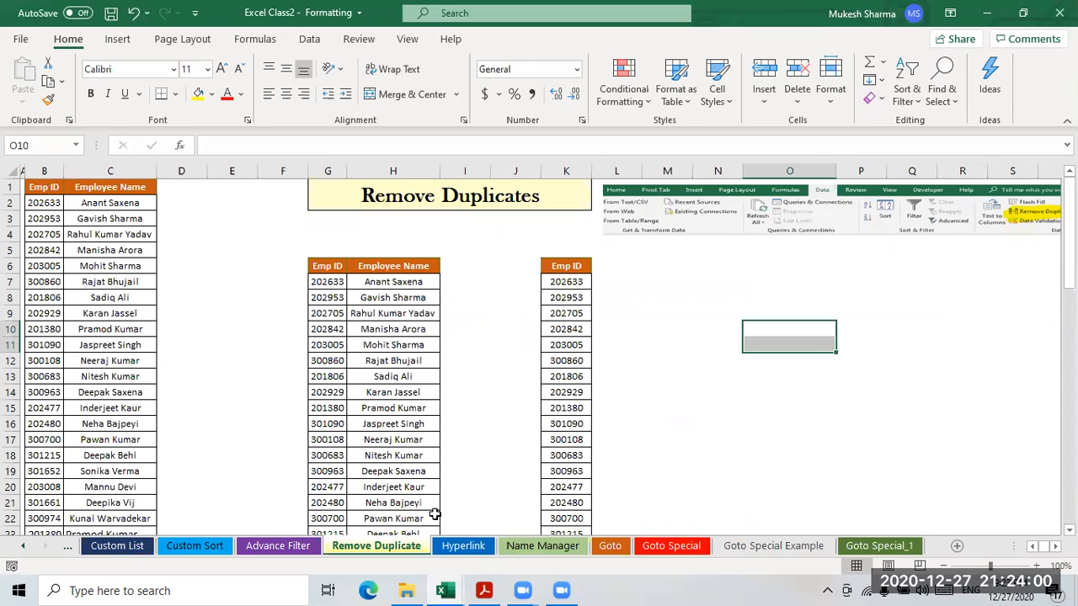
scroll(482, 529, "down", 1)
left_click(470, 549)
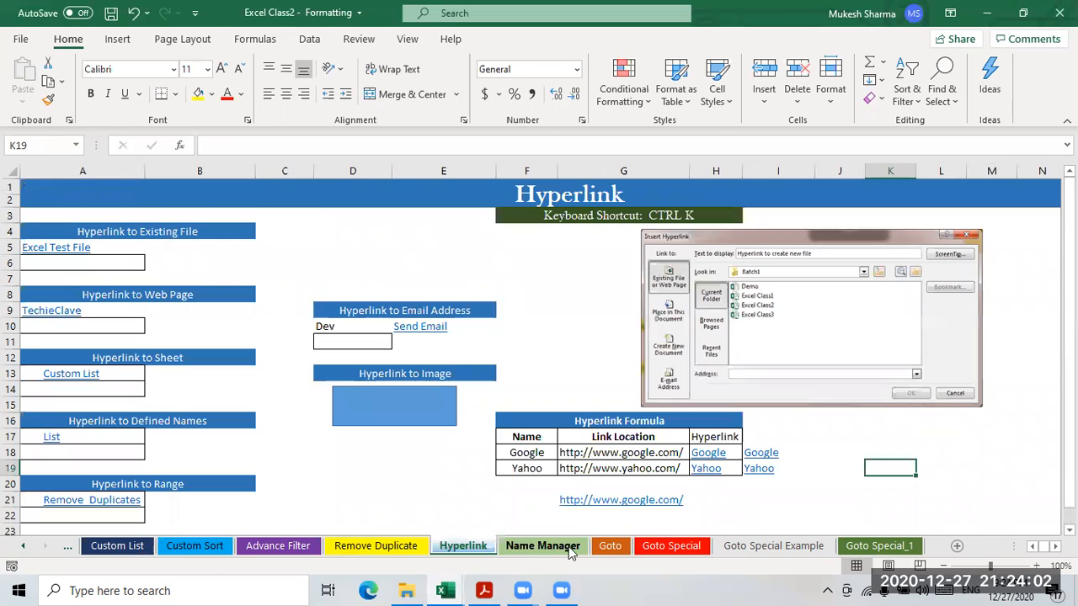
left_click(610, 549)
left_click(740, 548)
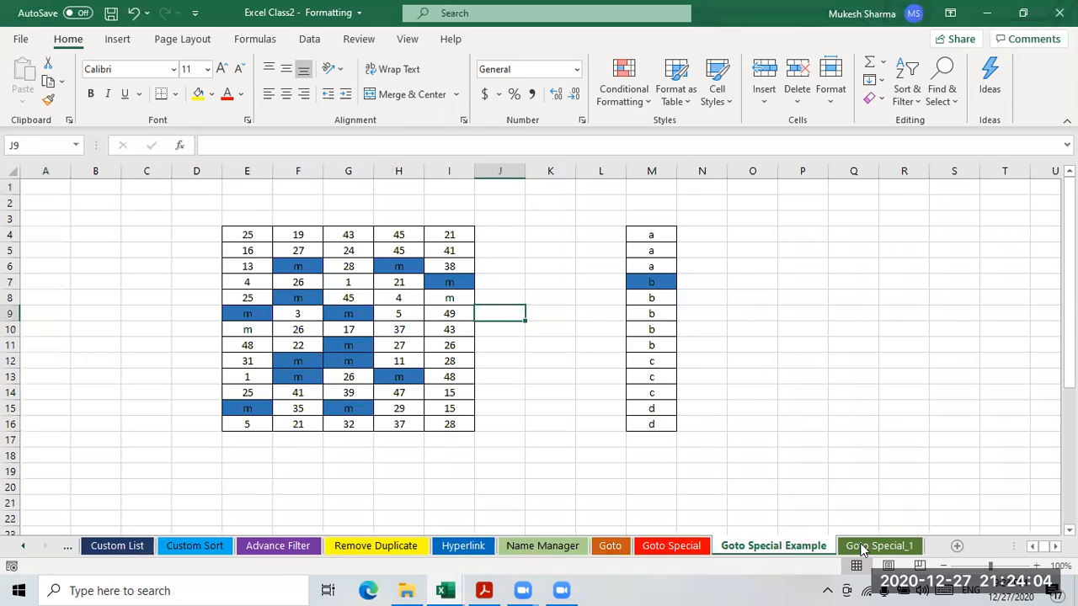
left_click(861, 547)
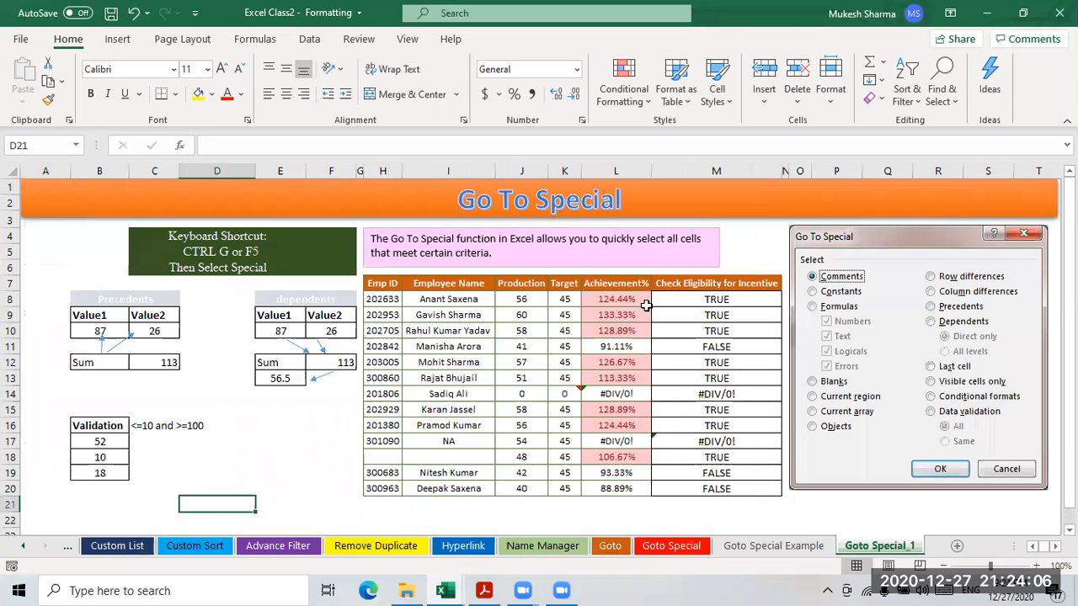
- Scroll the sheet tabs back and return to the Agenda sheet
left_click(25, 547)
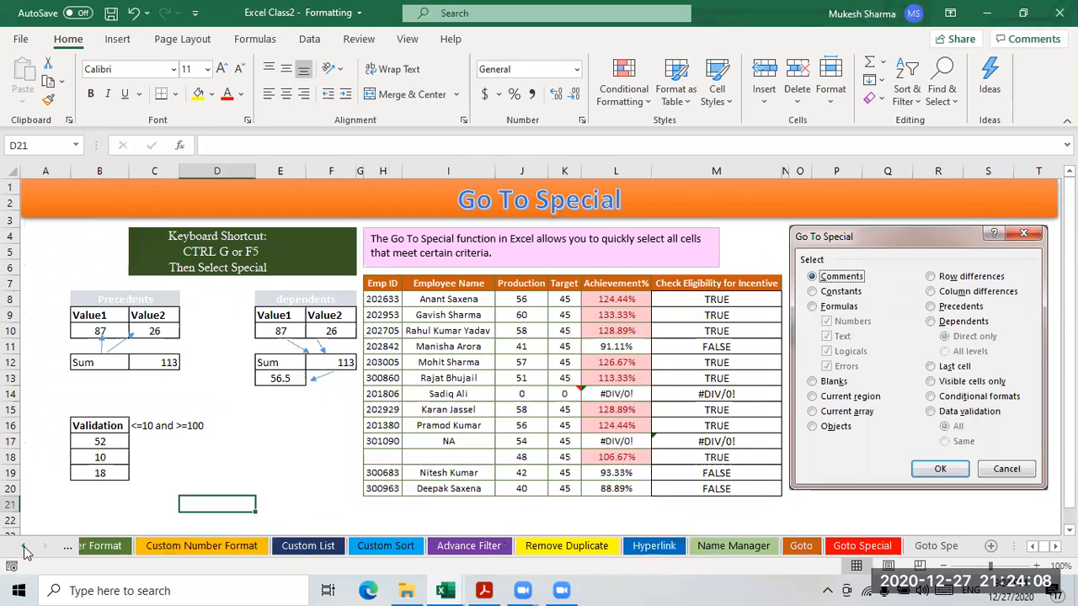
left_click(24, 547)
left_click(107, 547)
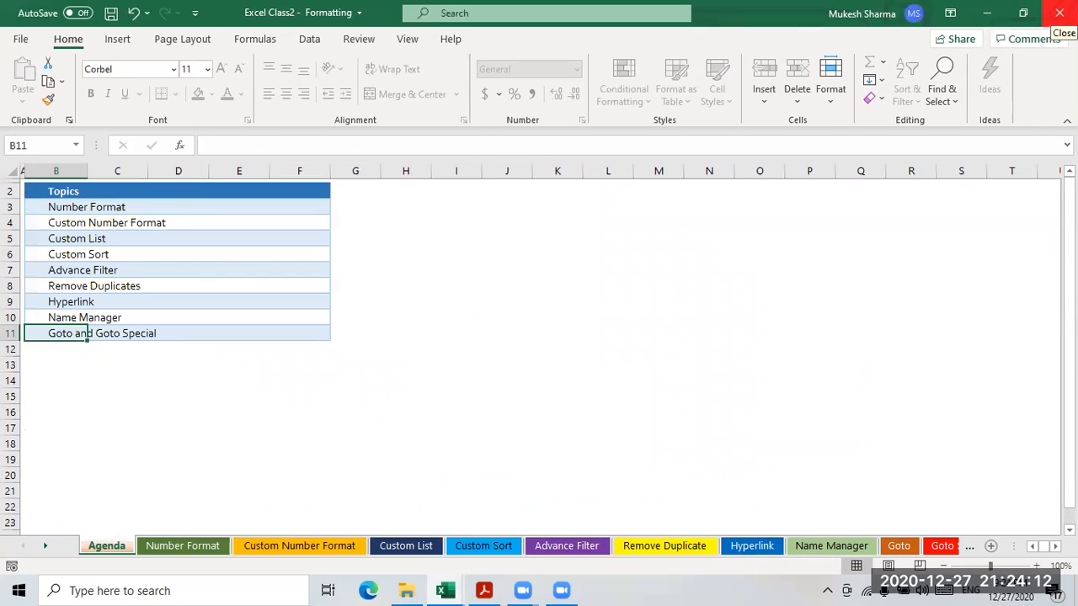
left_click(986, 12)
left_click(990, 10)
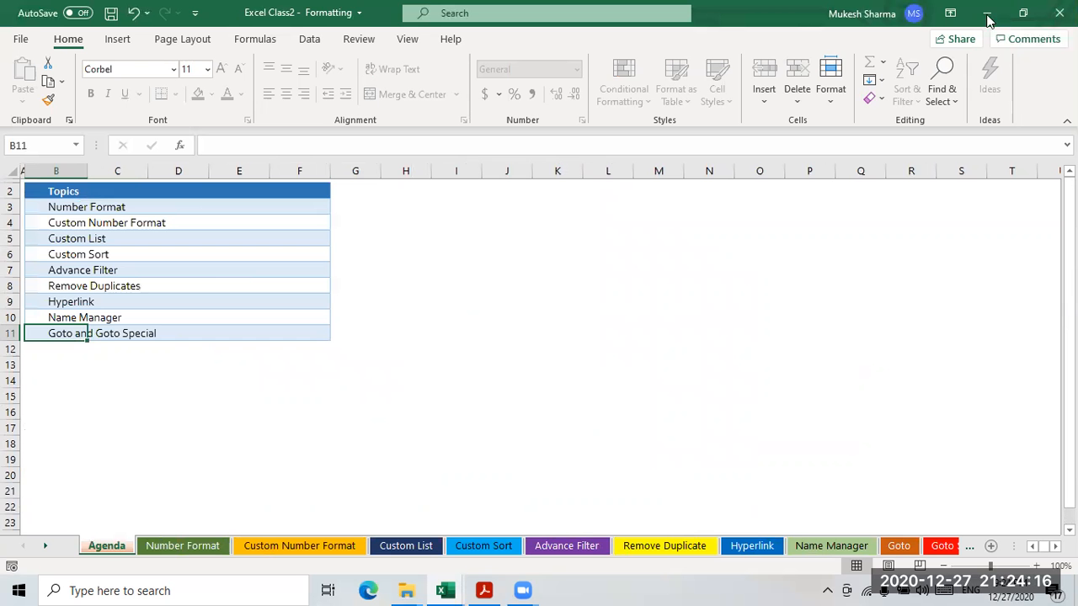
left_click(643, 284)
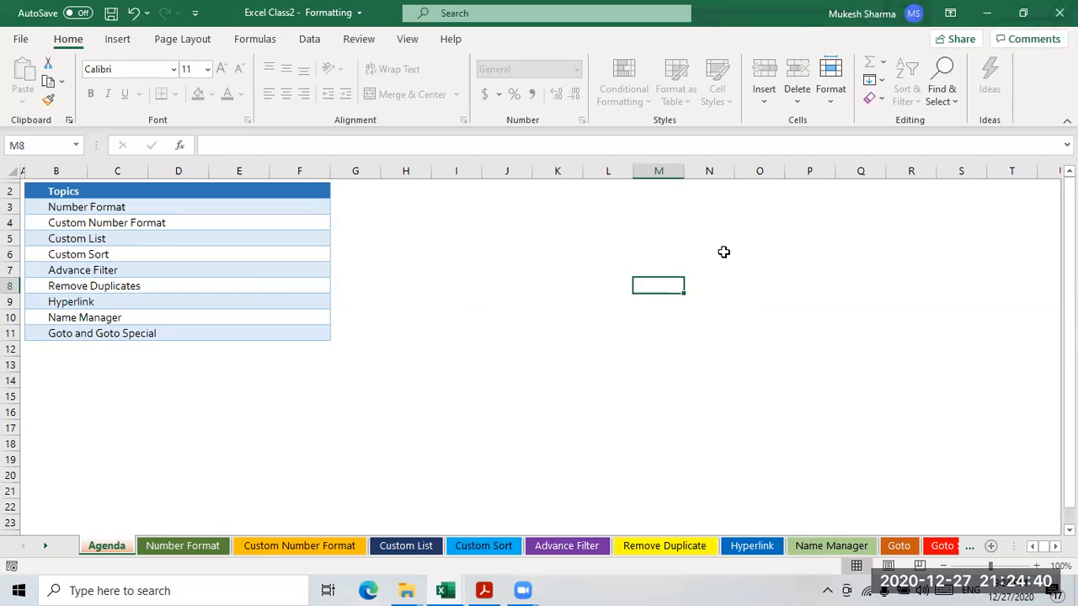
left_click(542, 317)
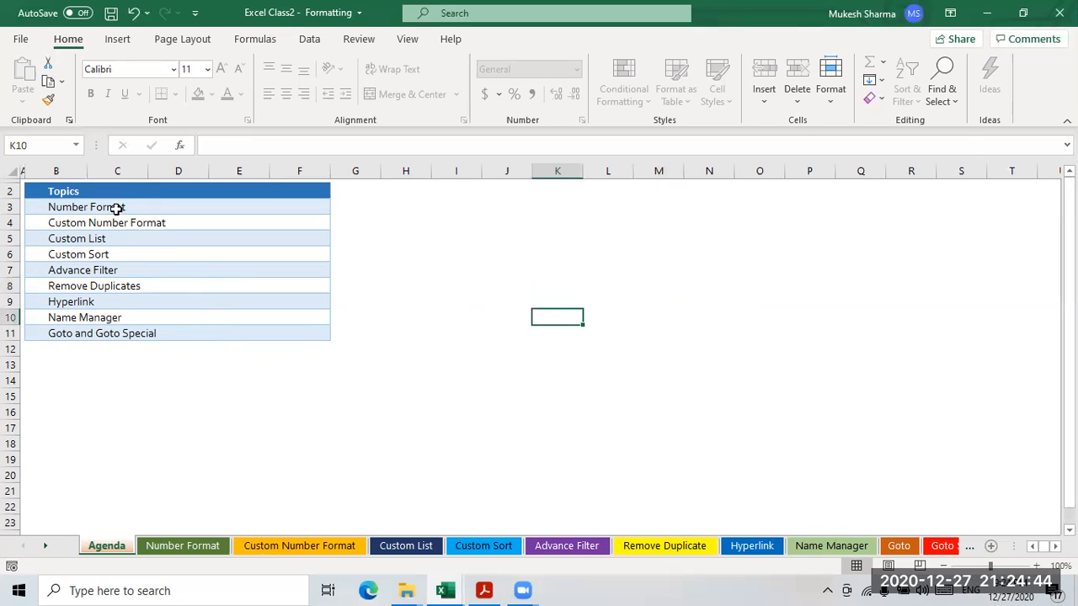
left_click(116, 209)
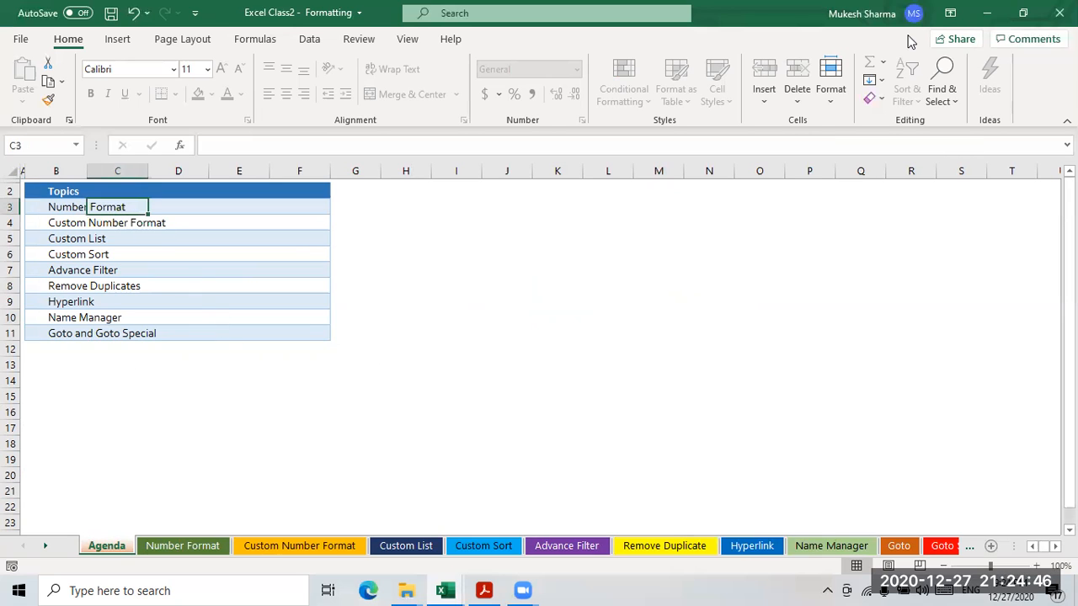